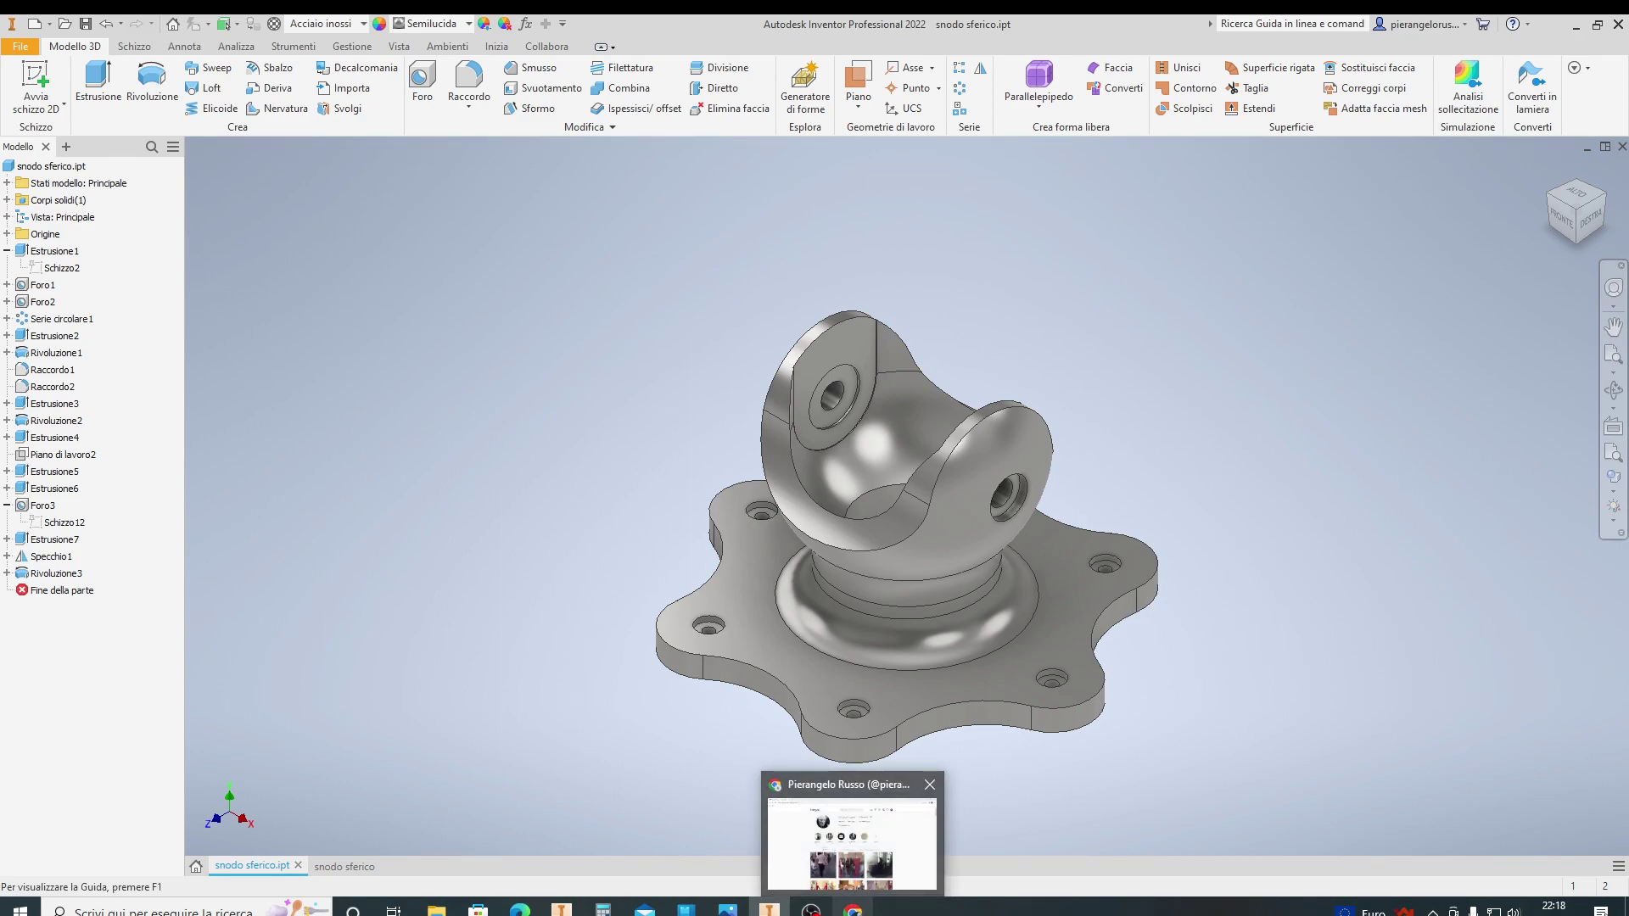
Bring up the Instagram profile in Chrome, scroll down the grid and open a post
{"action": "left_click", "coordinate": [852, 843]}
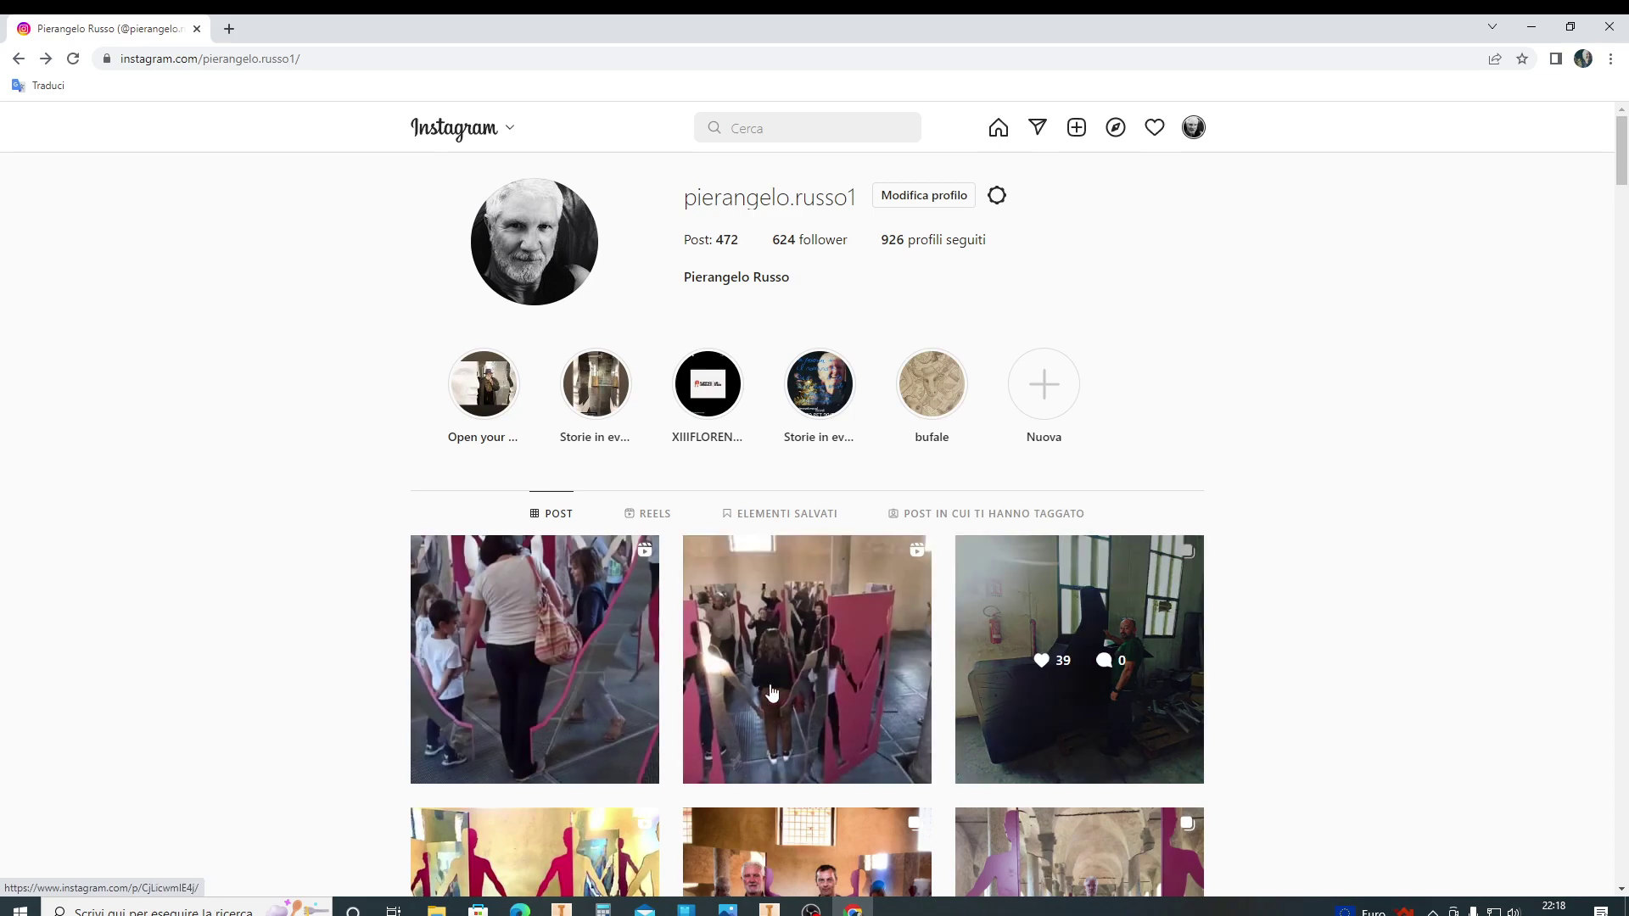
{"action": "scroll", "coordinate": [527, 705], "scroll_direction": "down", "scroll_amount": 2}
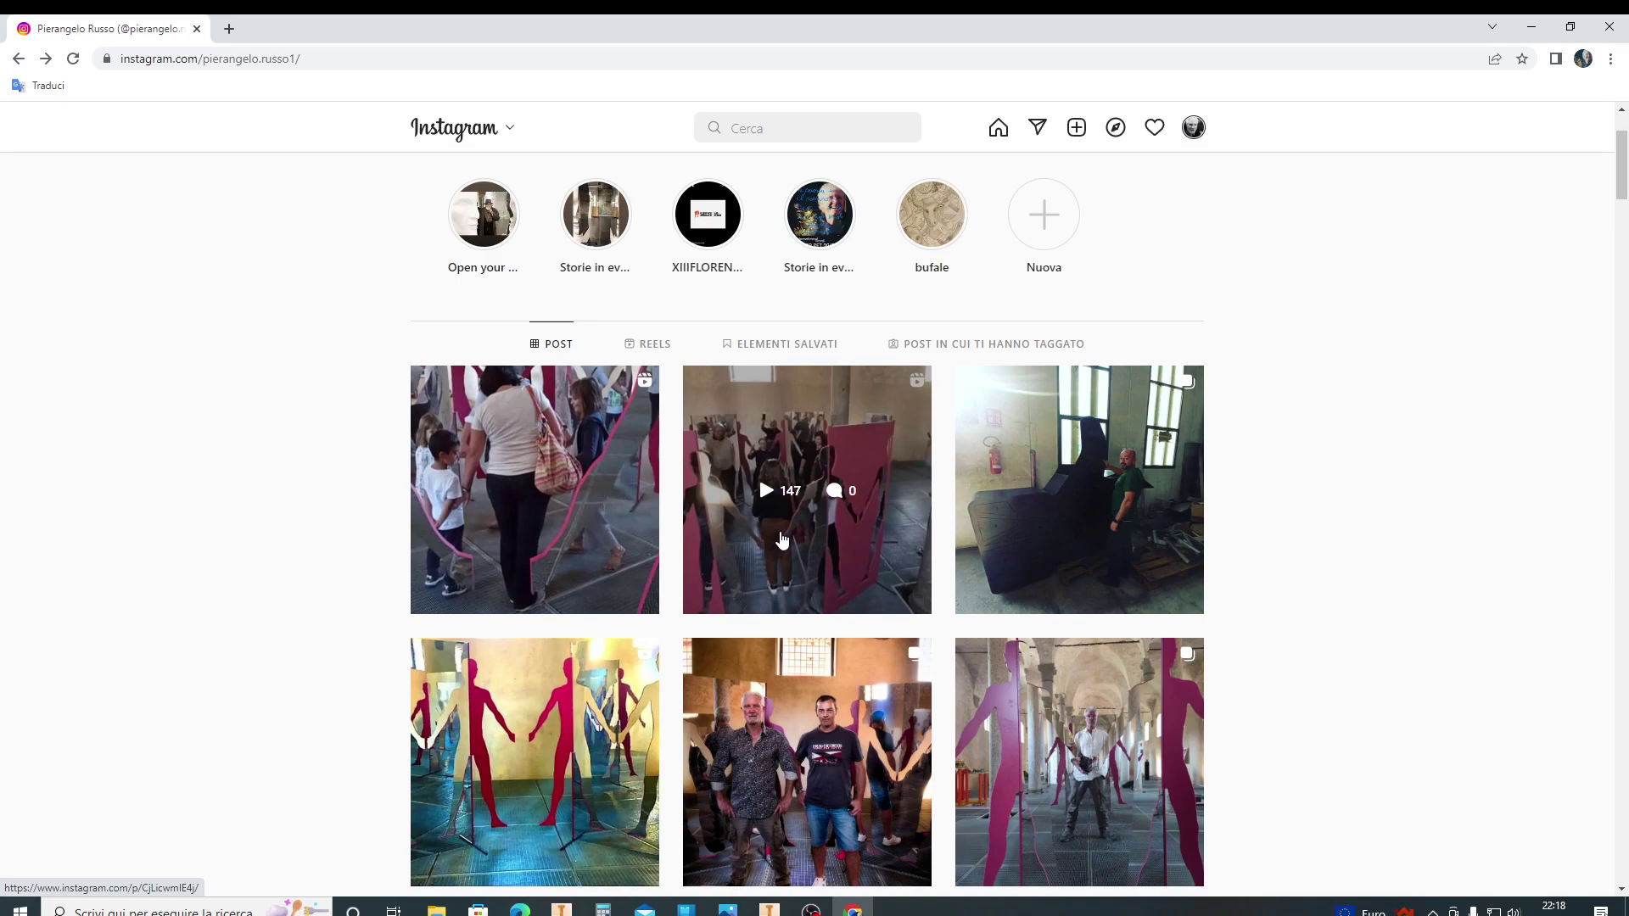
{"action": "left_click", "coordinate": [547, 720]}
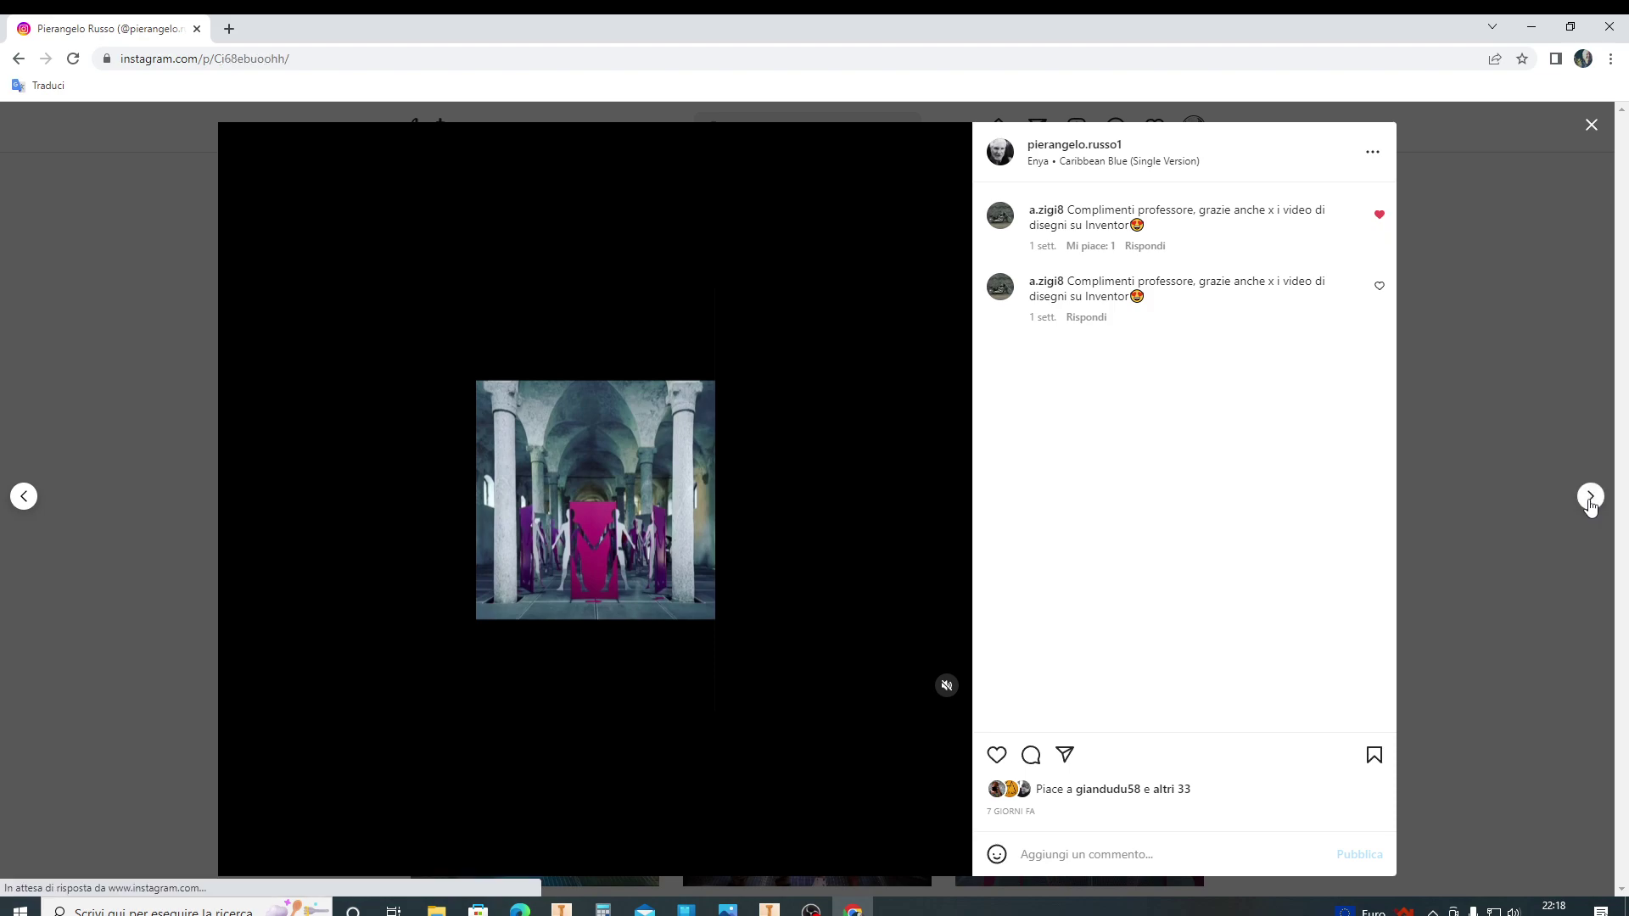
Page forward six posts, past the Vigevano hall photo, to the INCLUSIONI exhibition poster
{"action": "left_click", "coordinate": [1591, 497]}
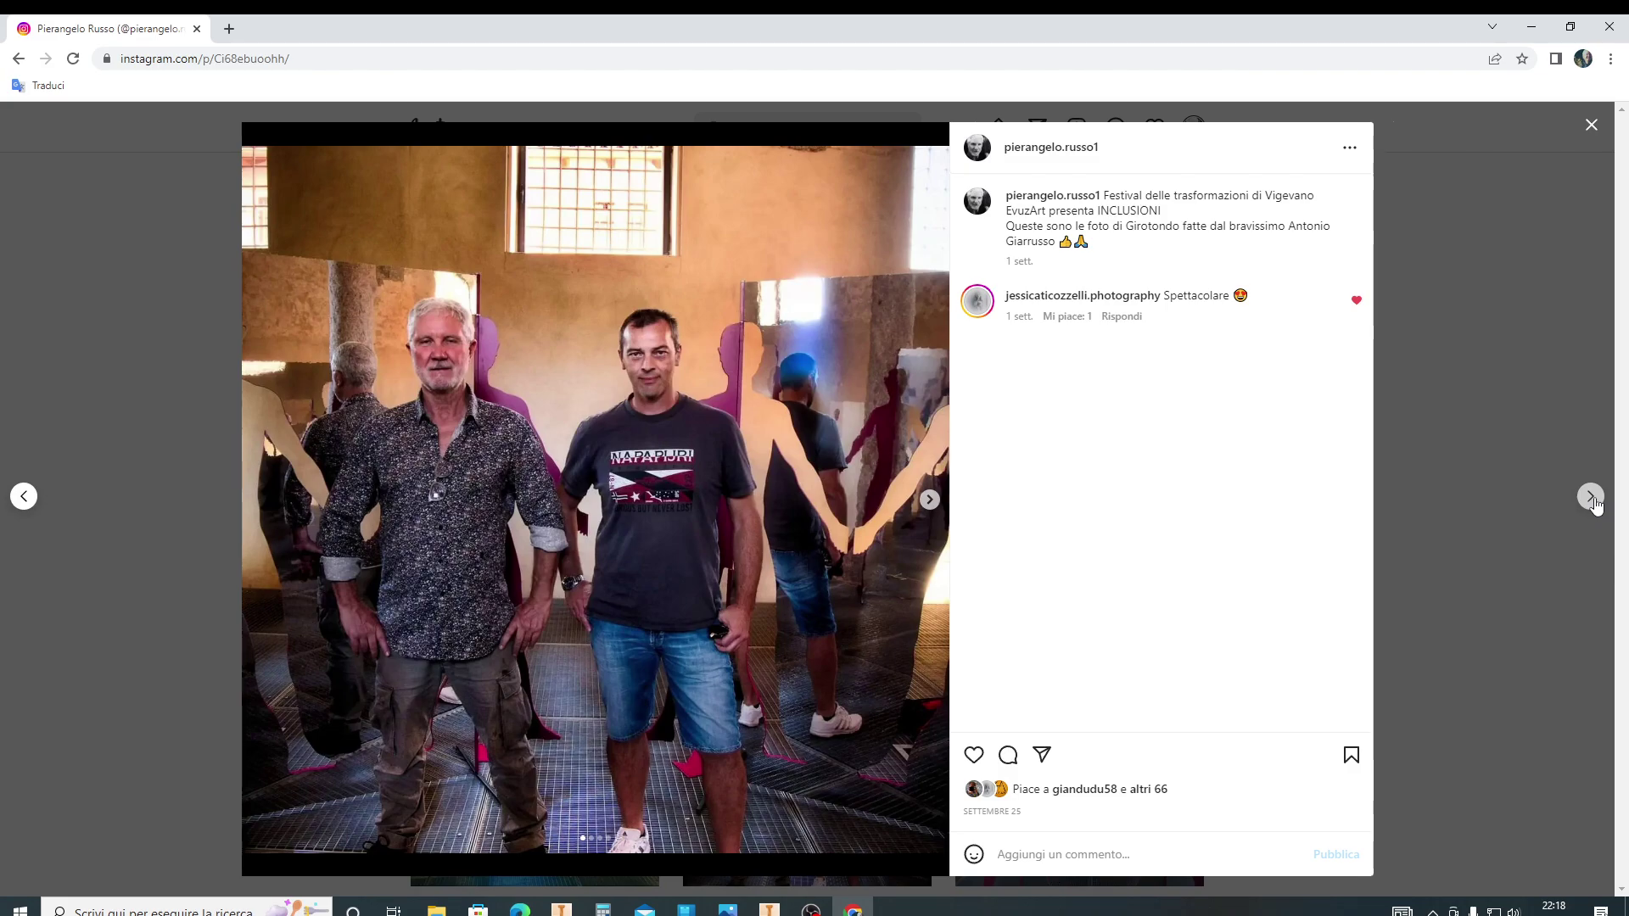
{"action": "left_click", "coordinate": [1591, 498]}
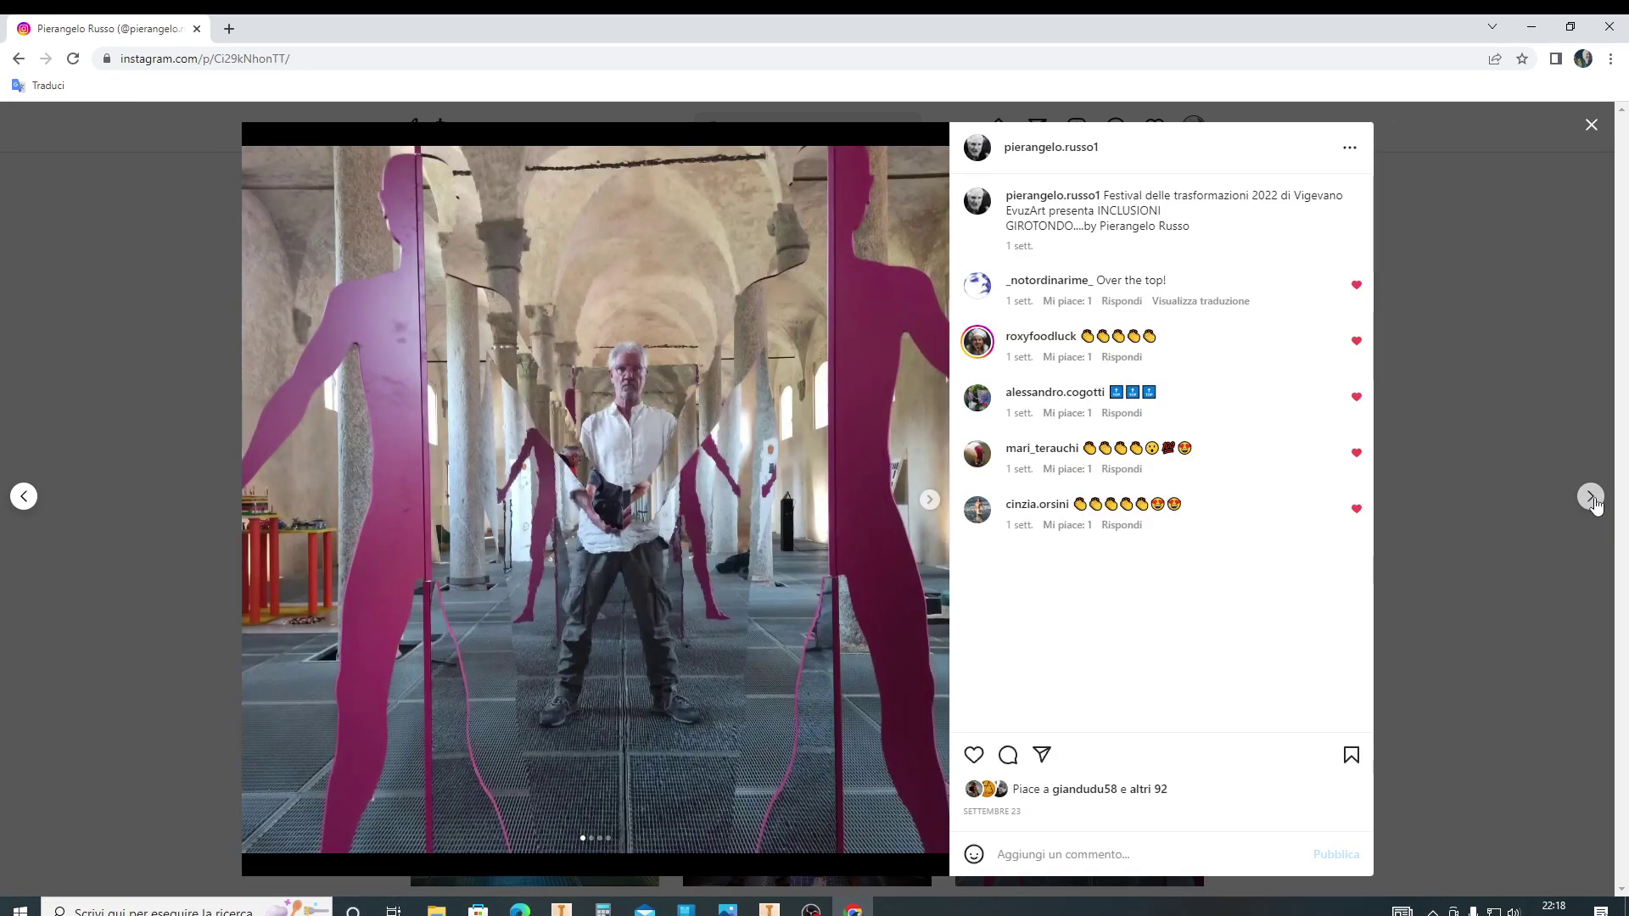
{"action": "left_click", "coordinate": [1591, 498]}
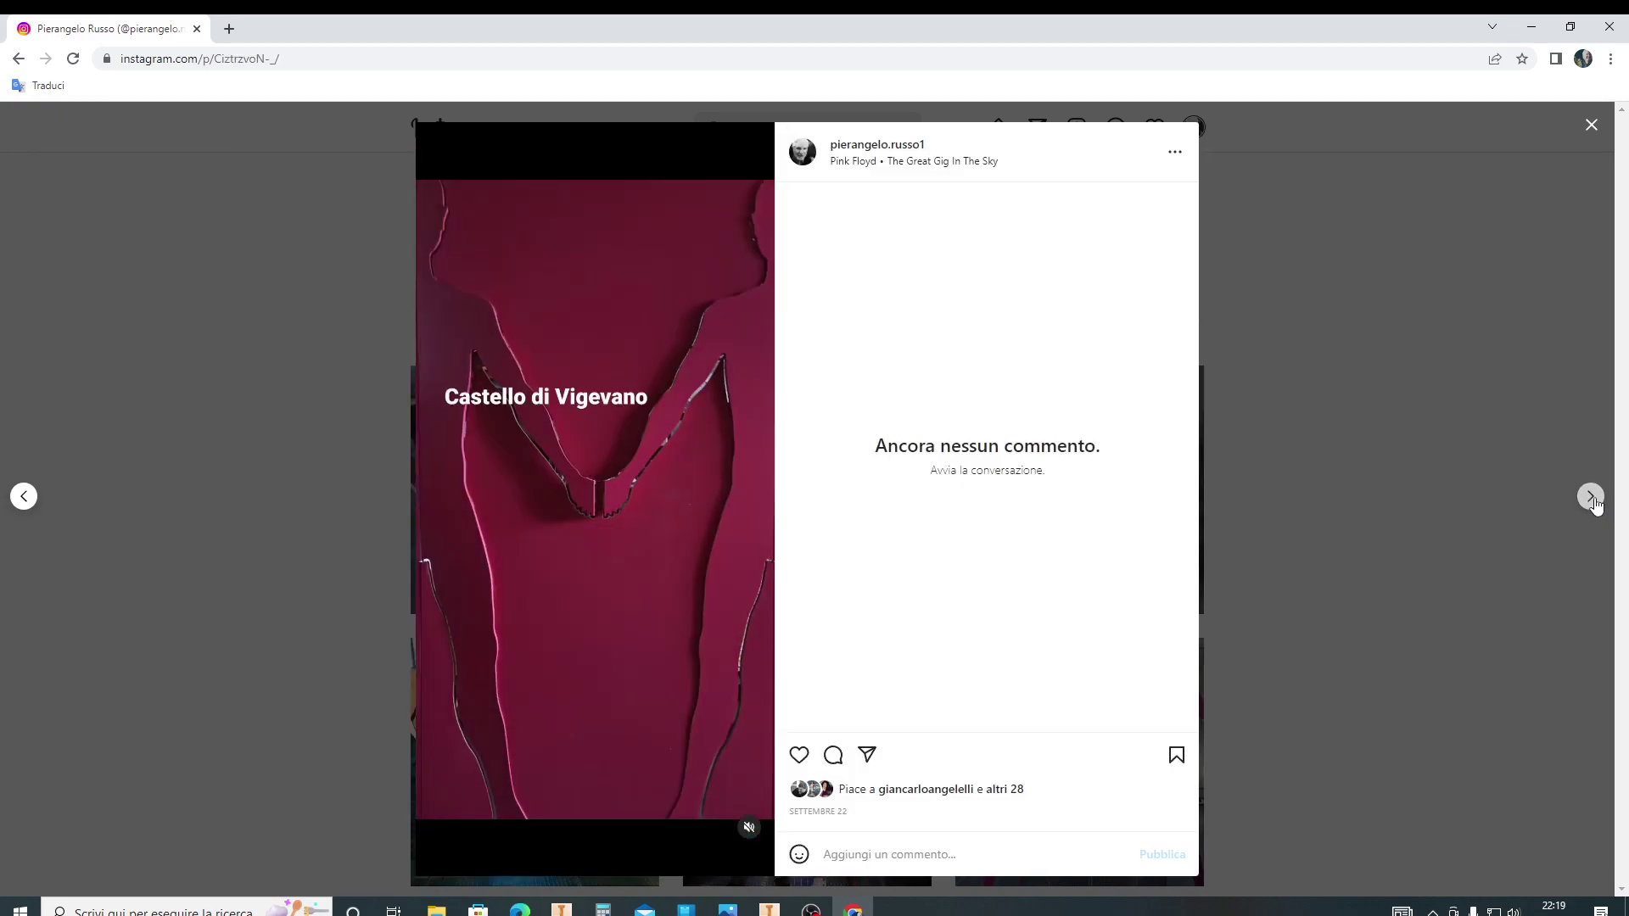
{"action": "left_click", "coordinate": [1592, 500]}
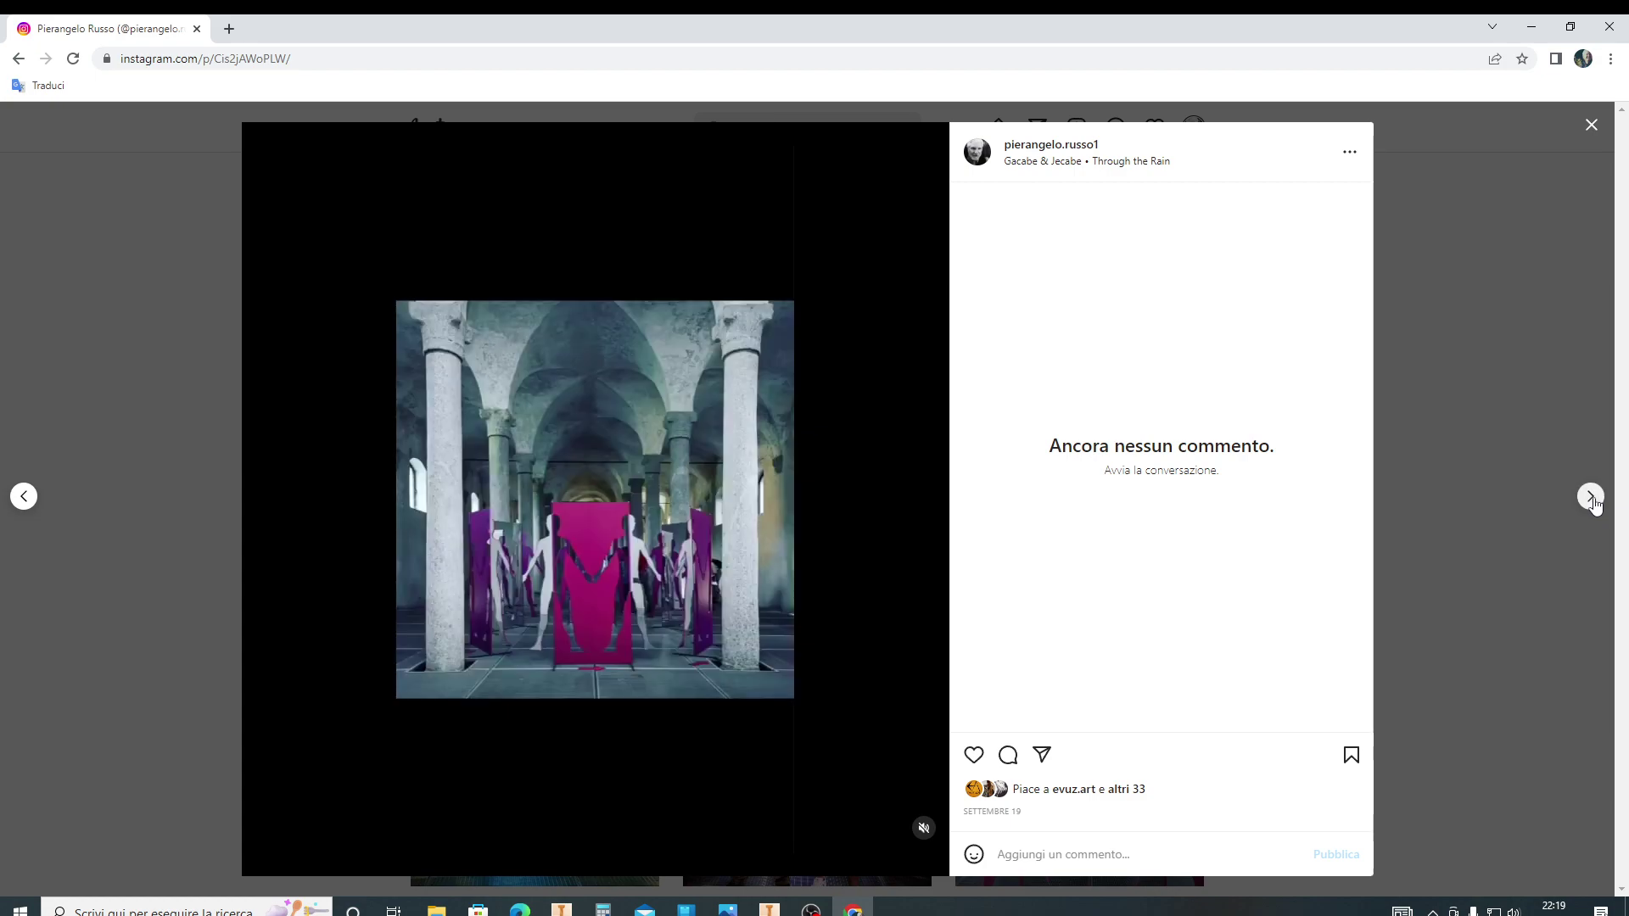
{"action": "left_click", "coordinate": [1590, 497]}
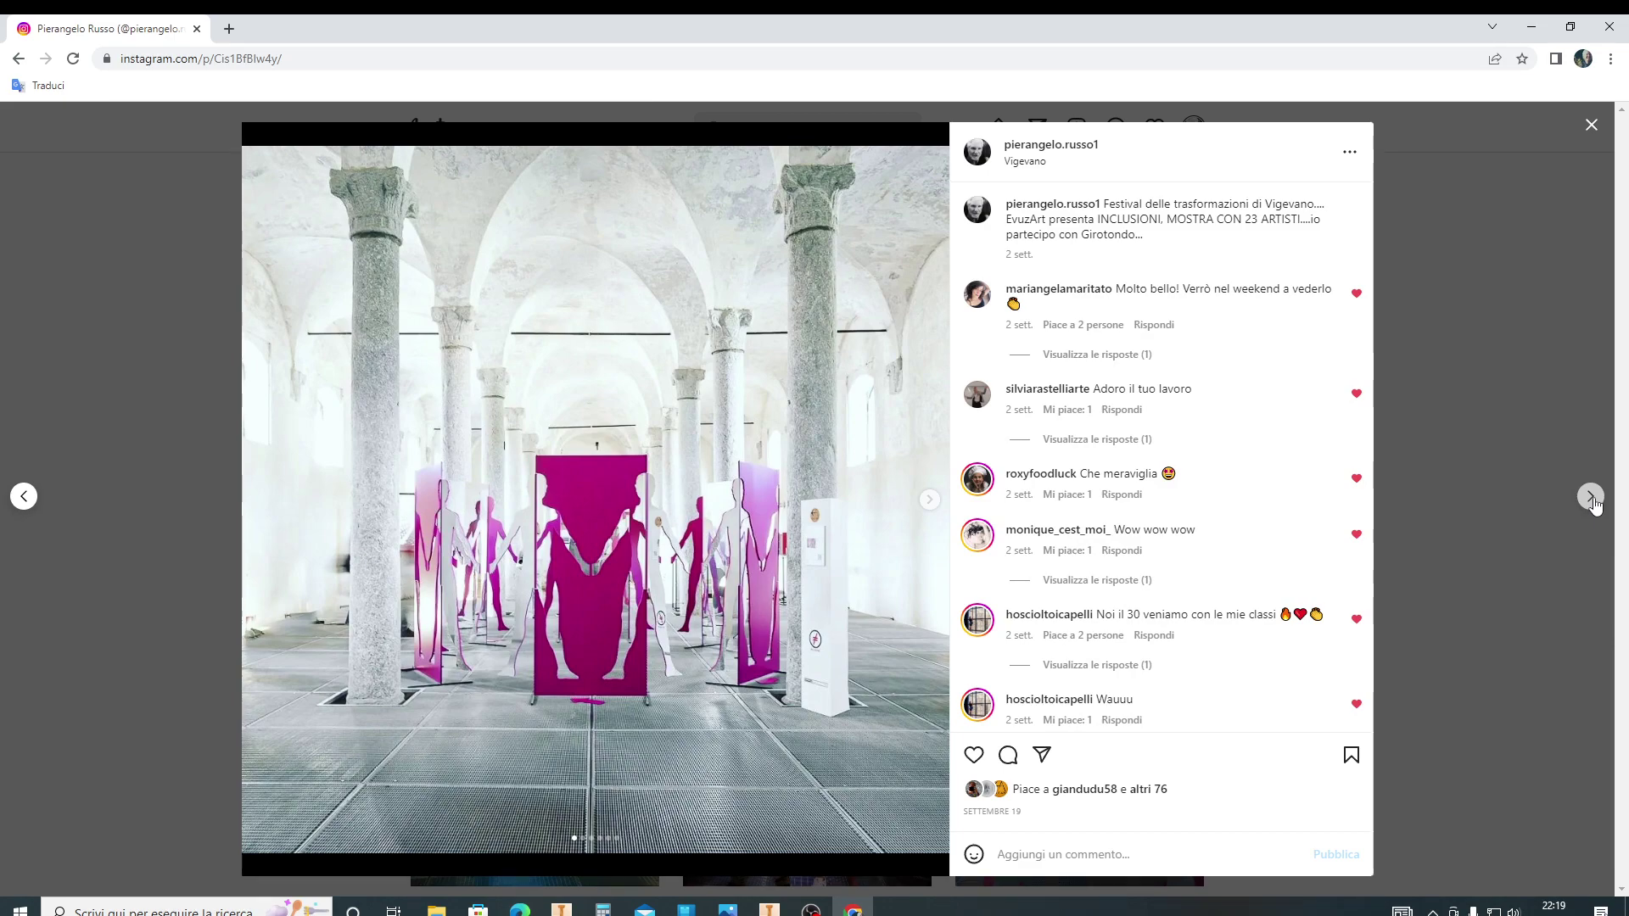
{"action": "left_click", "coordinate": [1591, 498]}
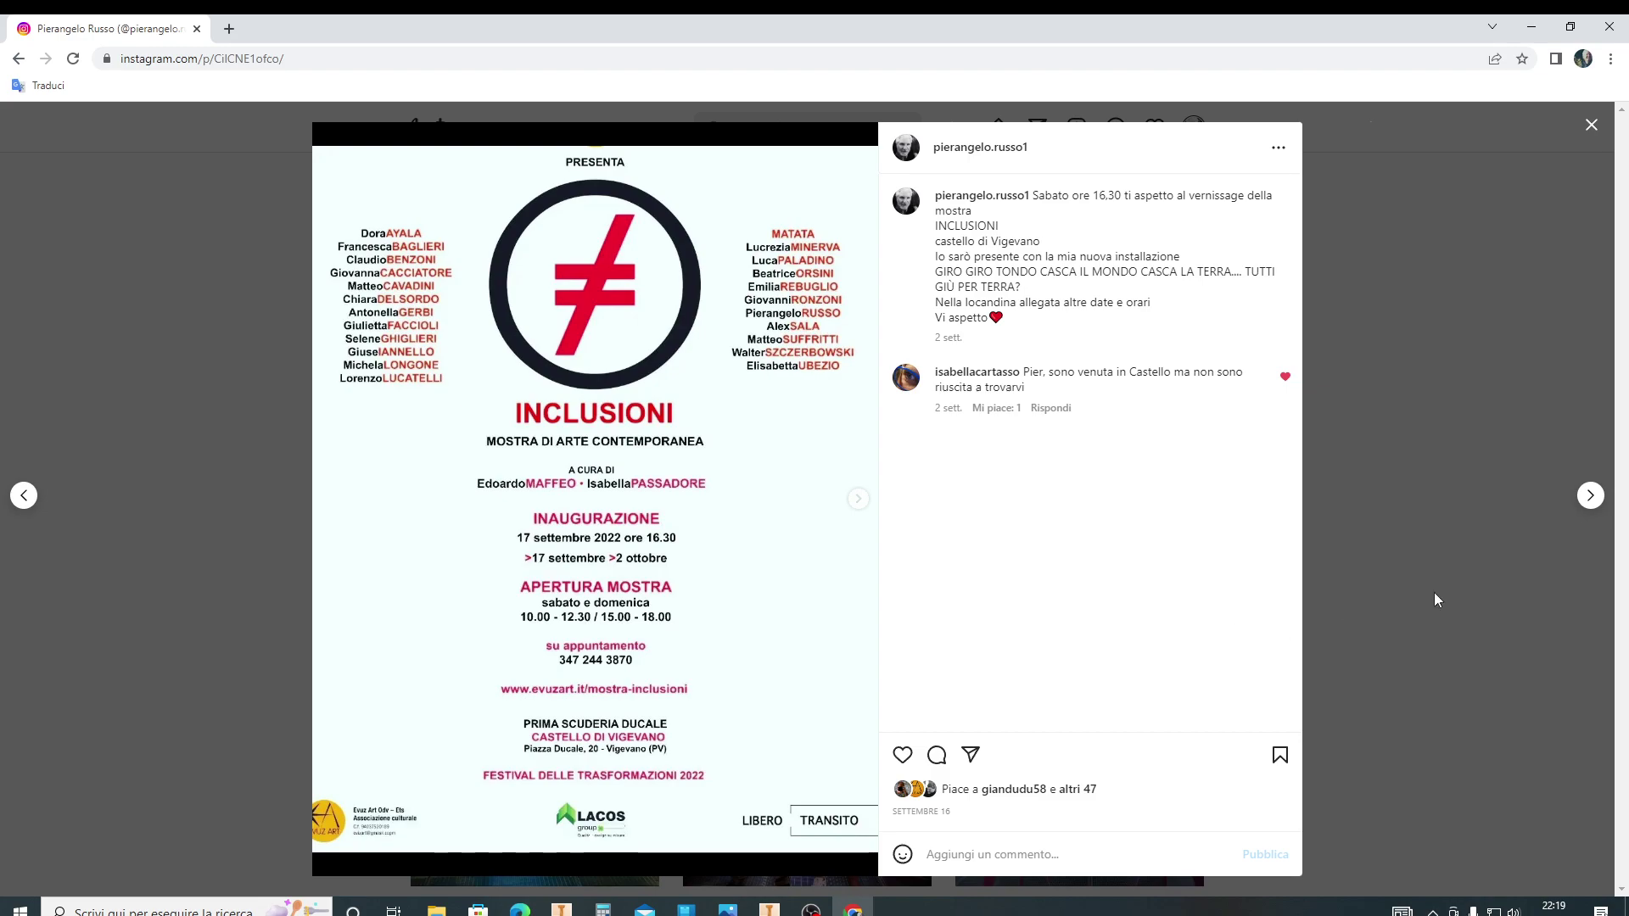
Page forward eight posts, from the ceramic bowls to the thumbs-up sculpture post
{"action": "left_click", "coordinate": [1591, 502]}
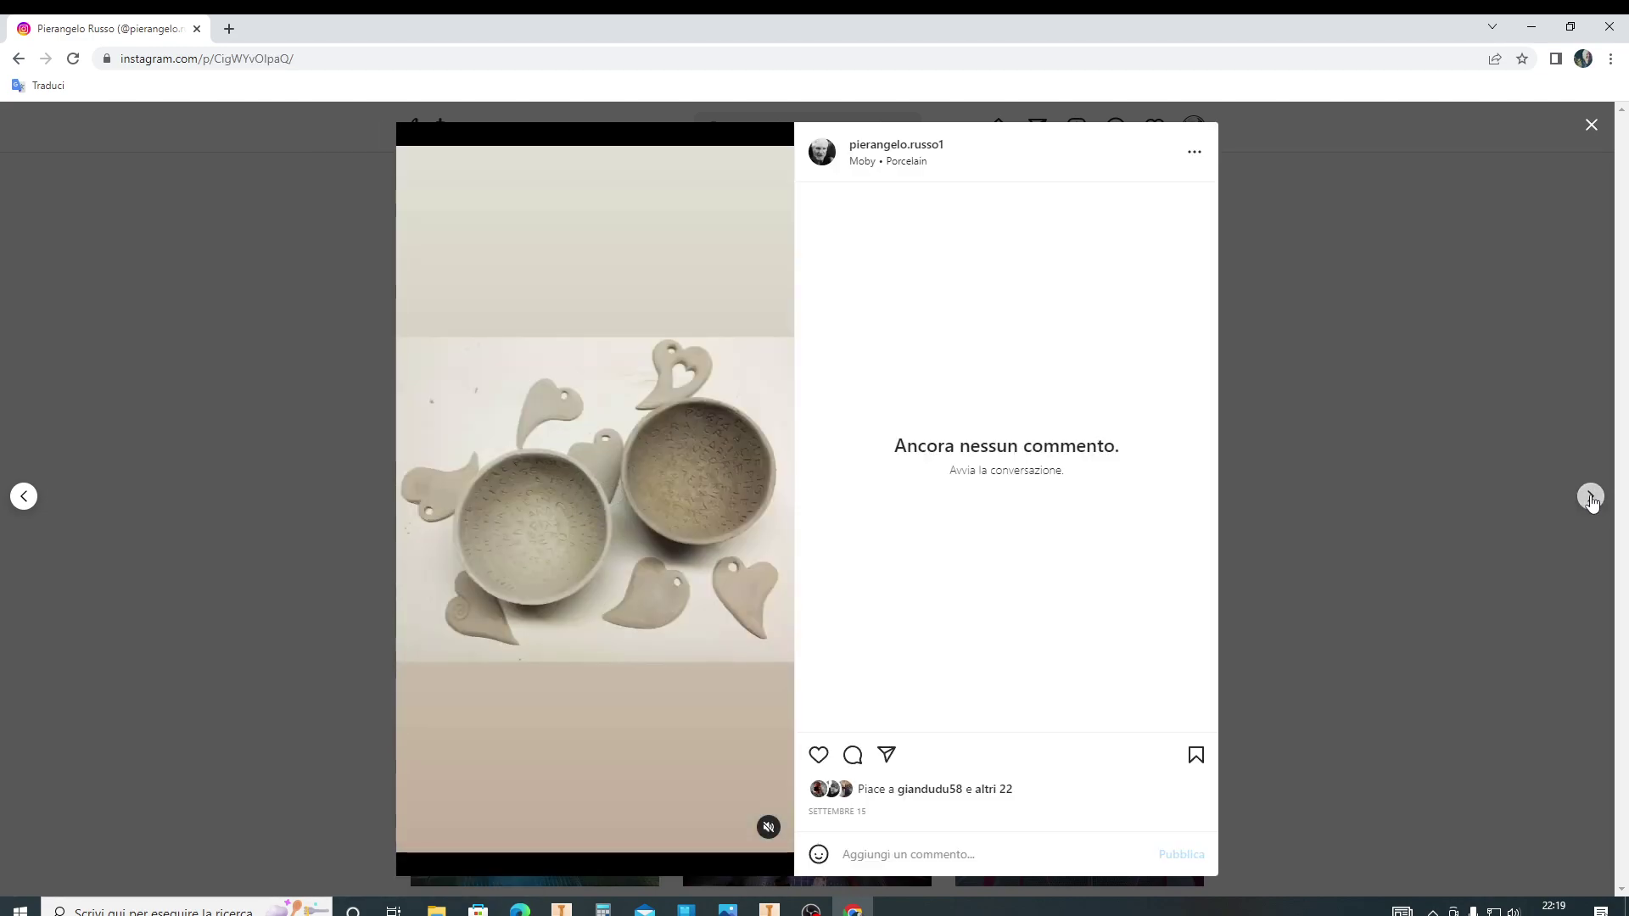
{"action": "left_click", "coordinate": [1592, 501]}
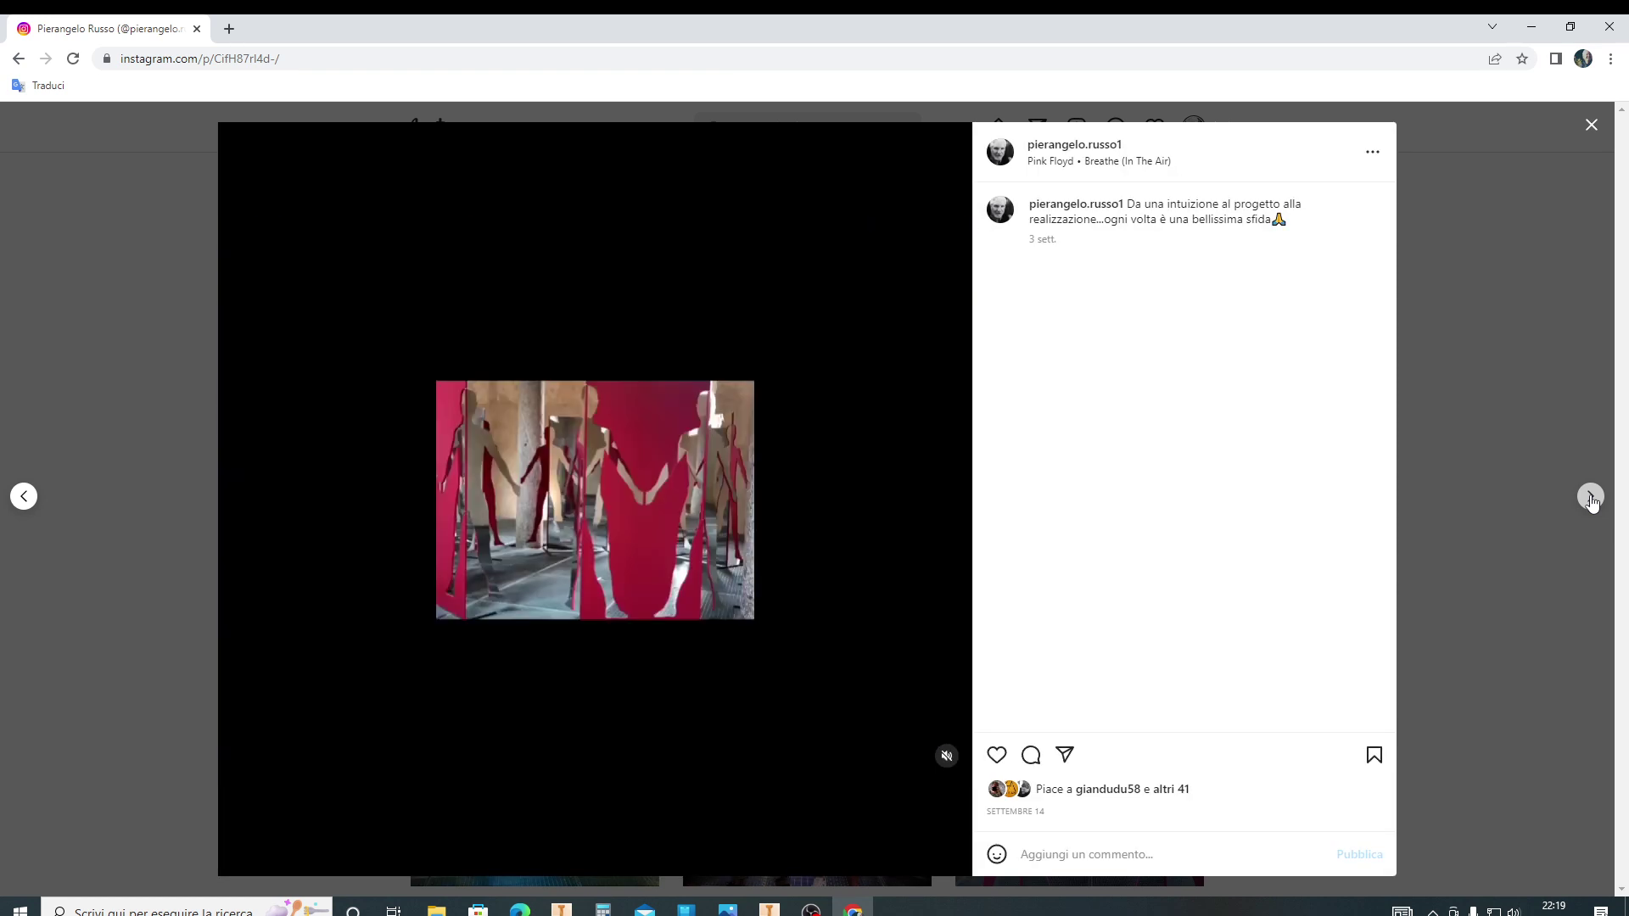
{"action": "left_click", "coordinate": [1591, 501]}
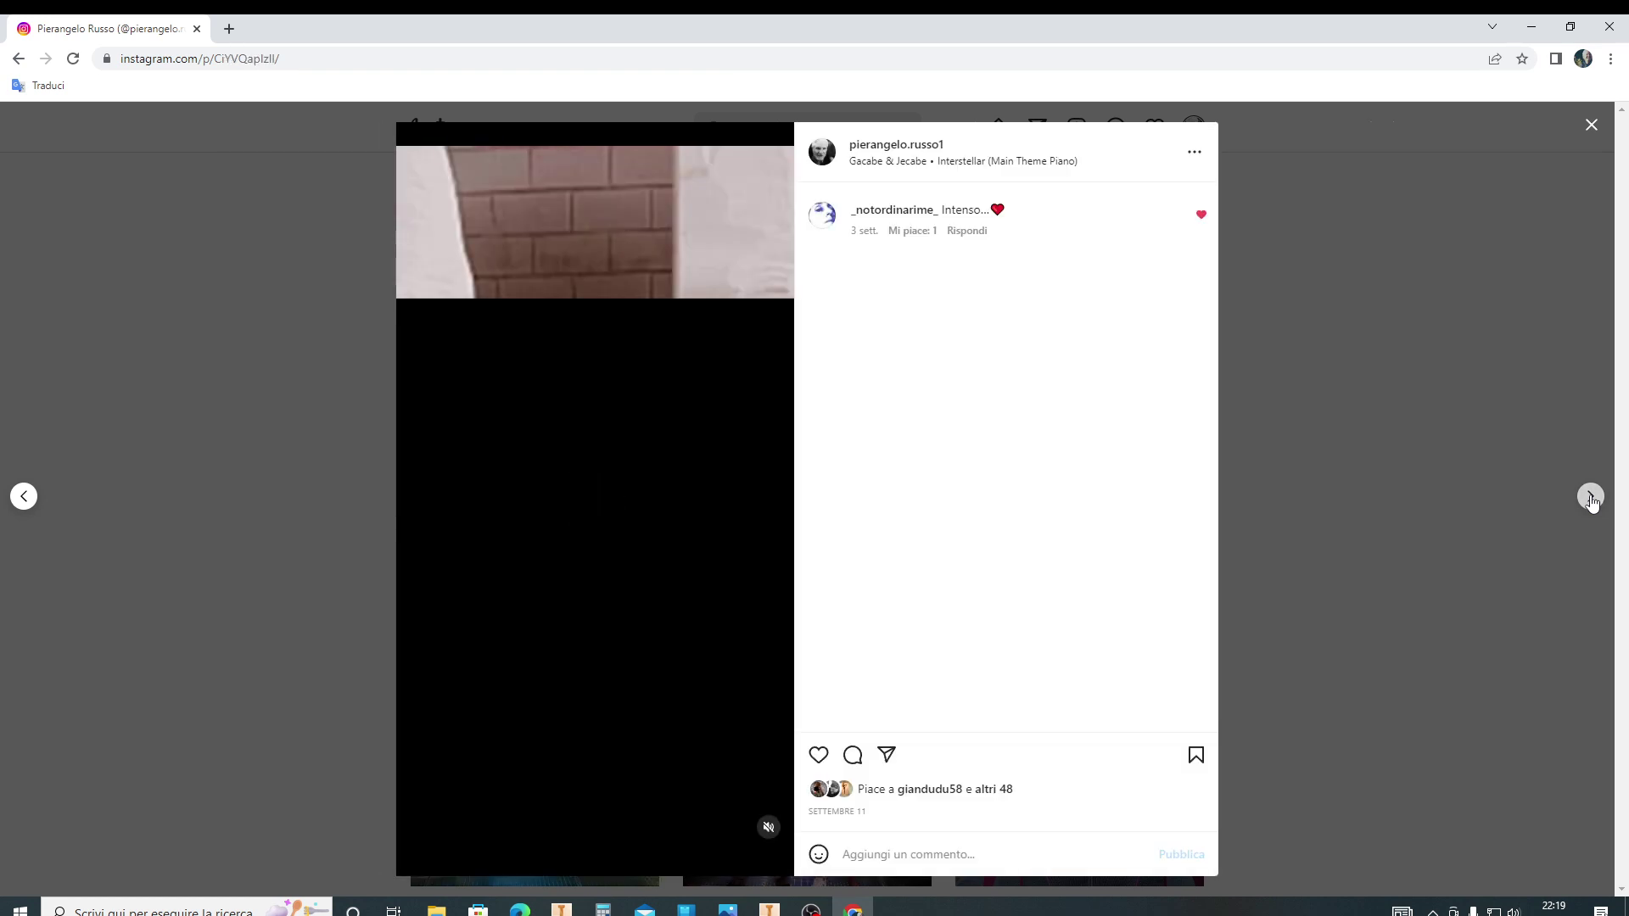
{"action": "left_click", "coordinate": [1591, 501]}
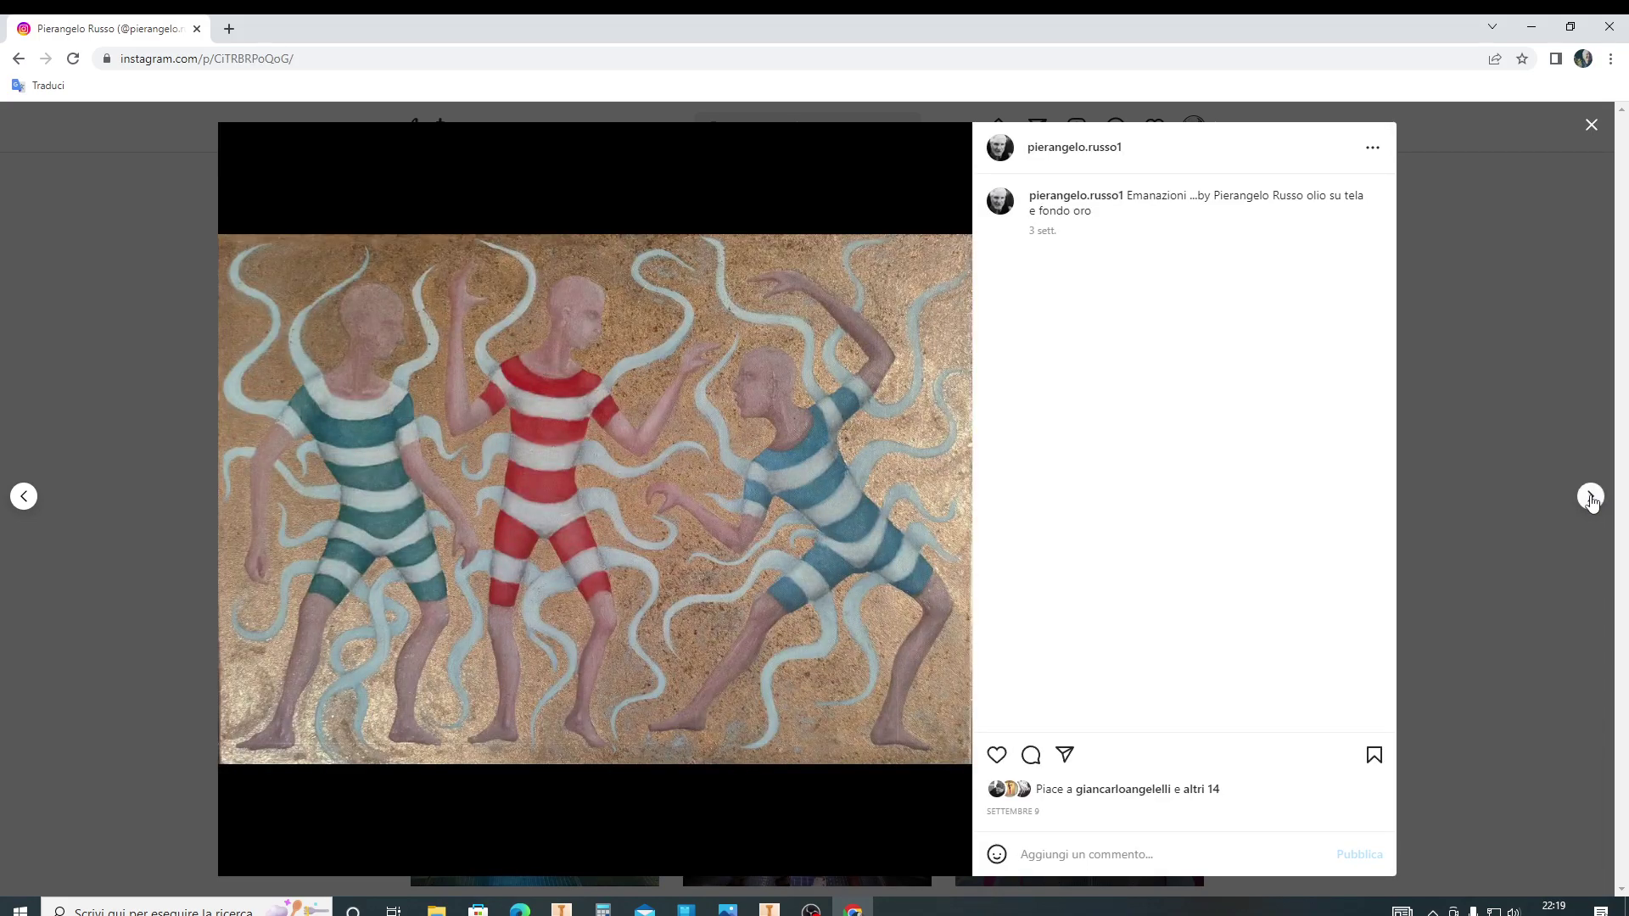
{"action": "left_click", "coordinate": [1591, 498]}
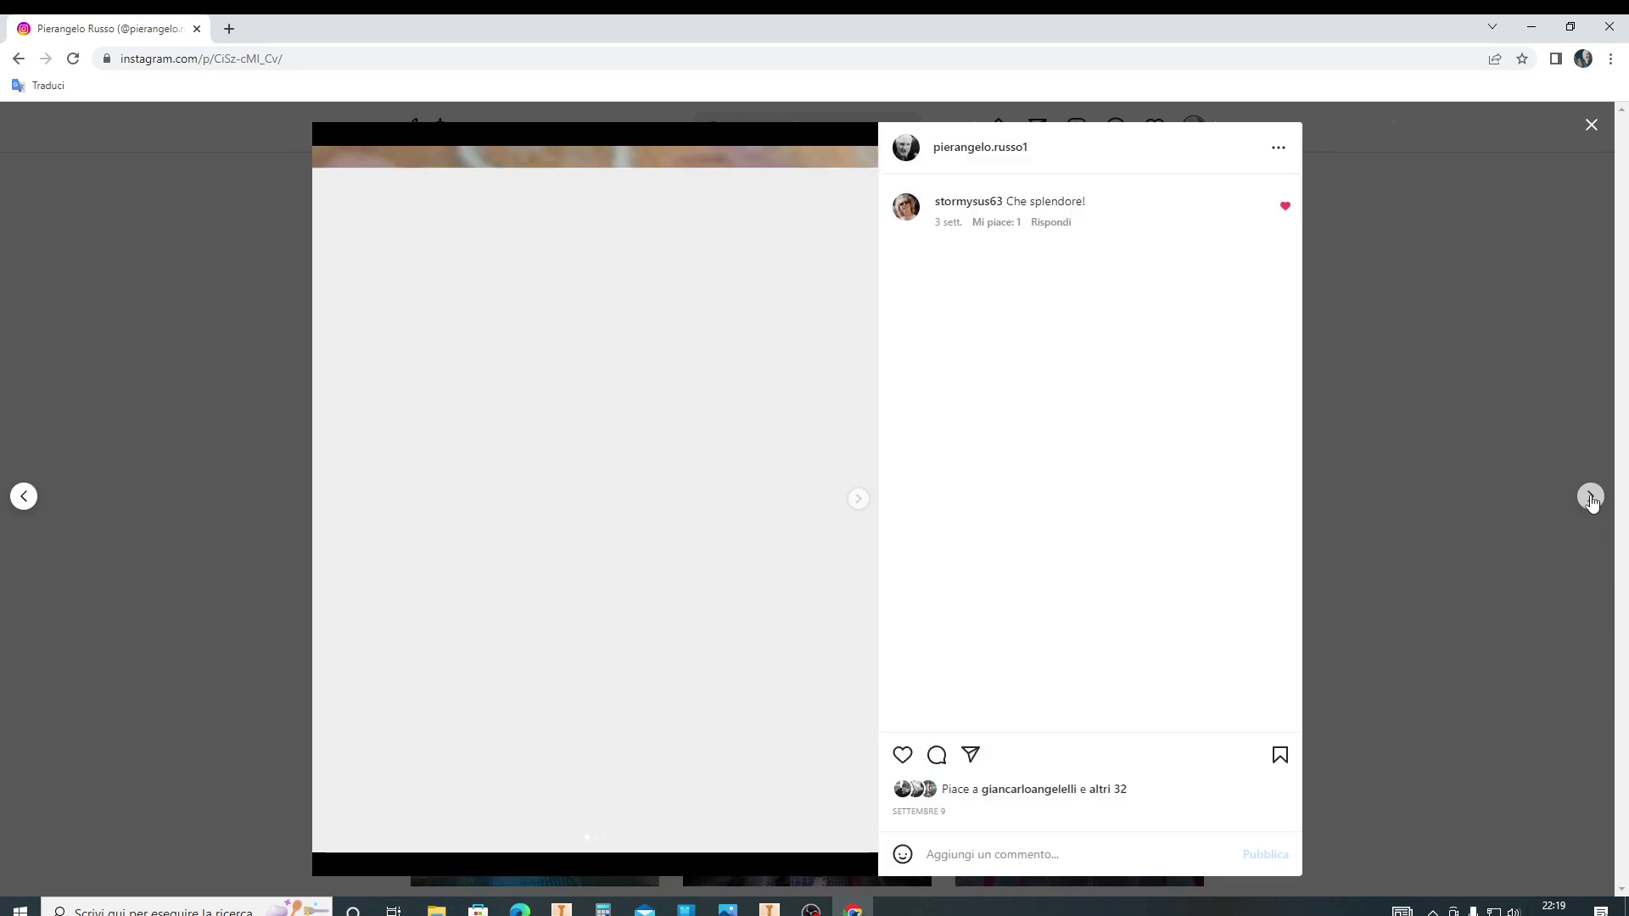
{"action": "left_click", "coordinate": [1591, 498]}
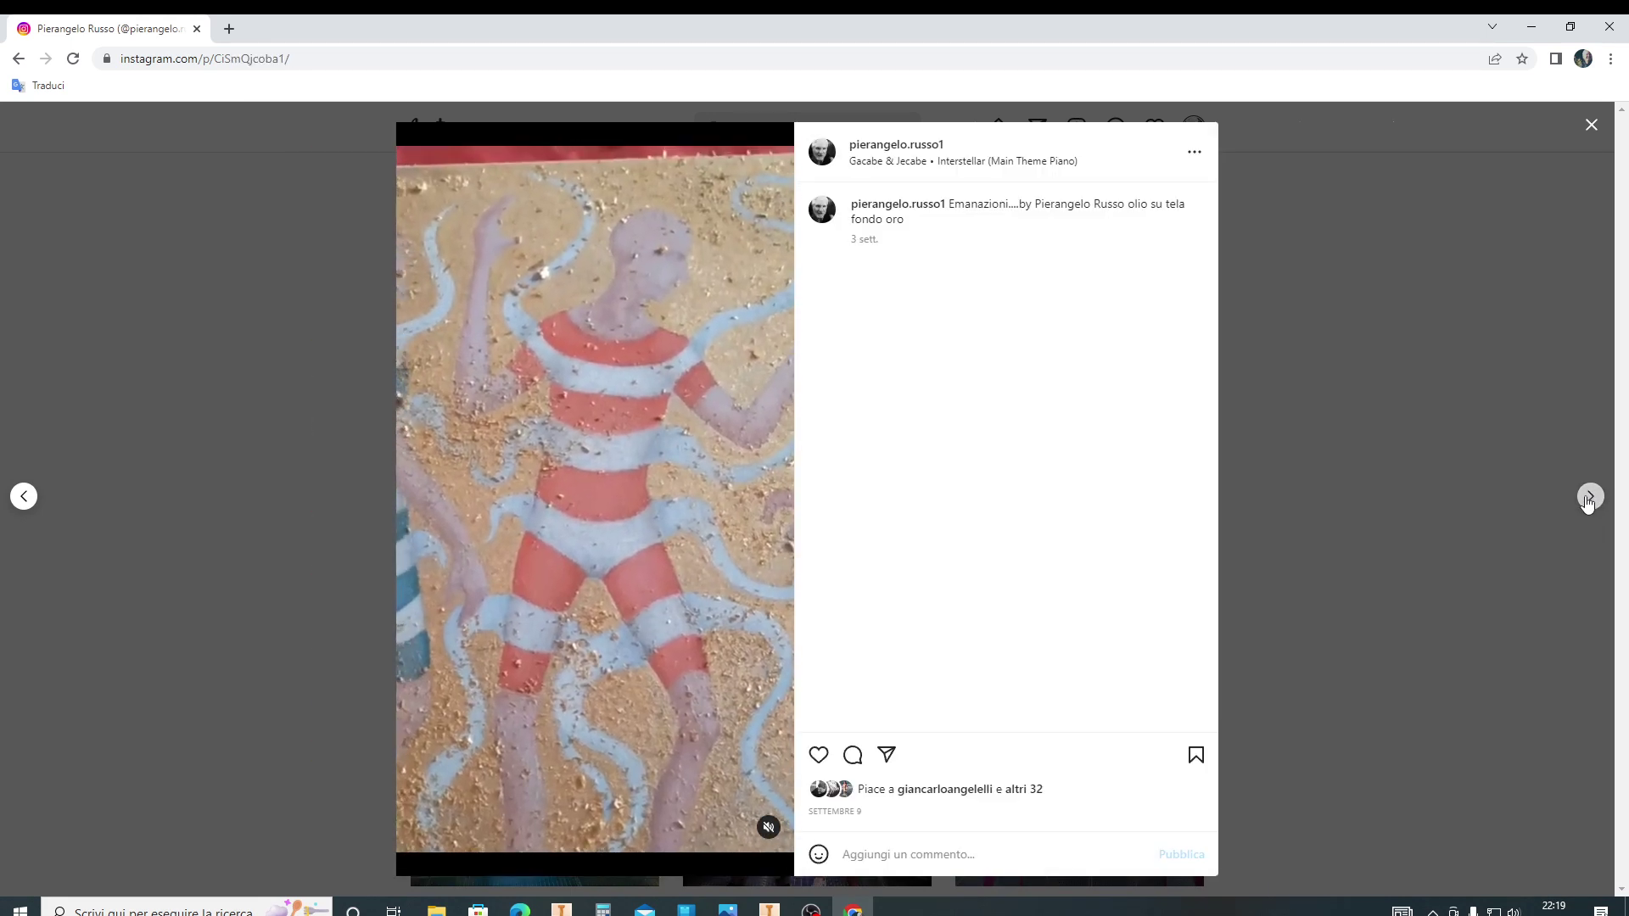
{"action": "left_click", "coordinate": [1589, 500]}
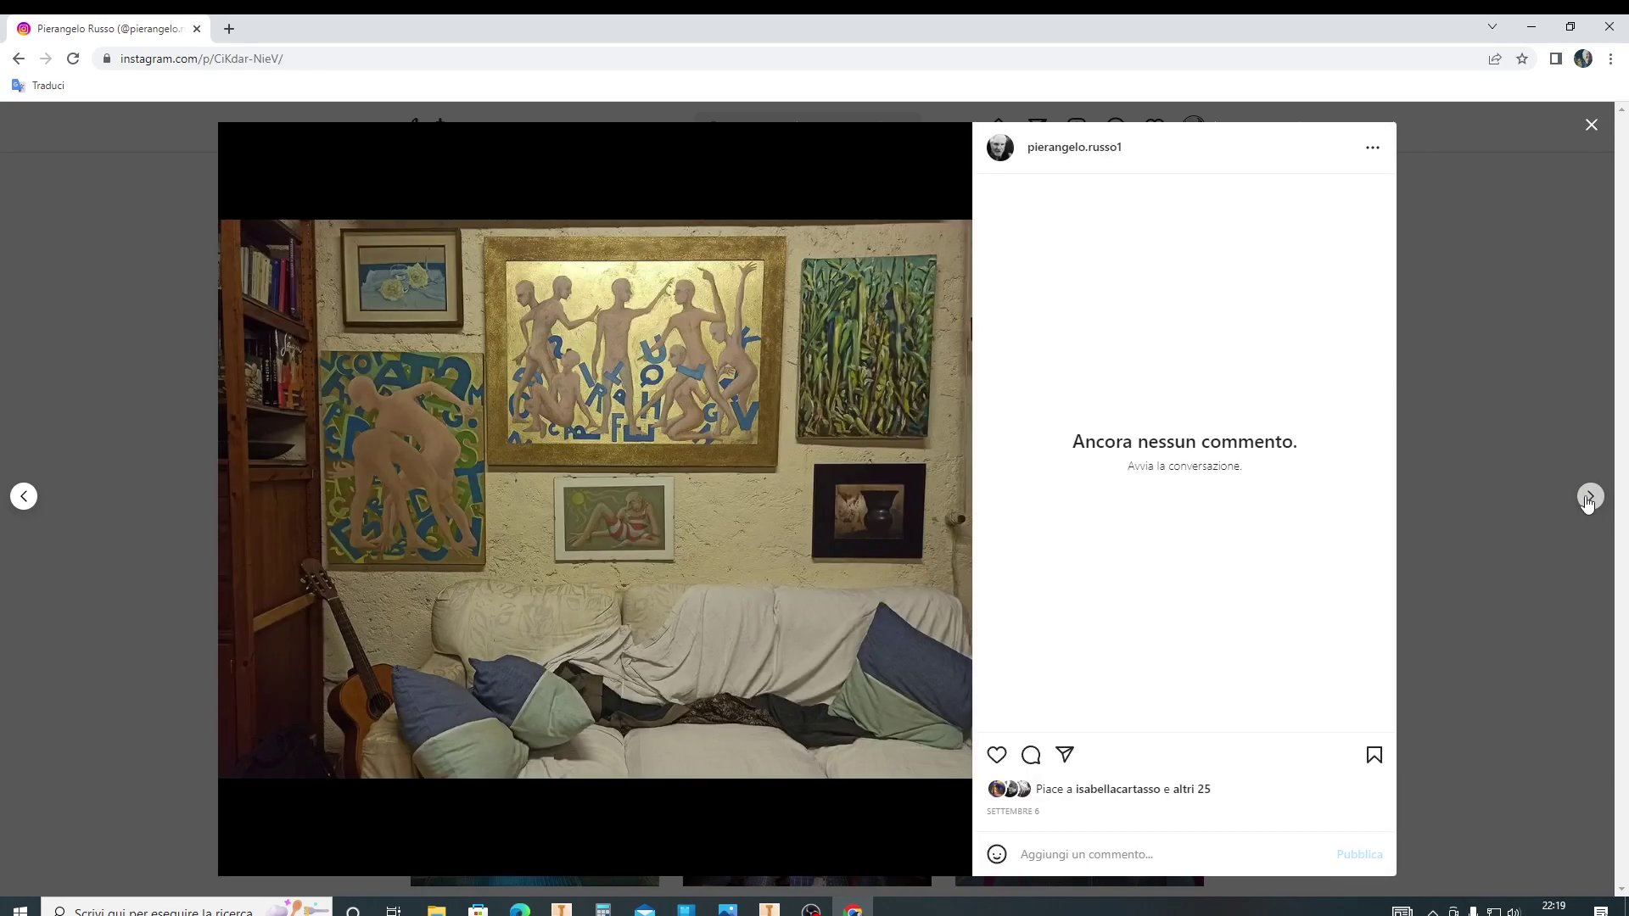
{"action": "left_click", "coordinate": [1589, 500]}
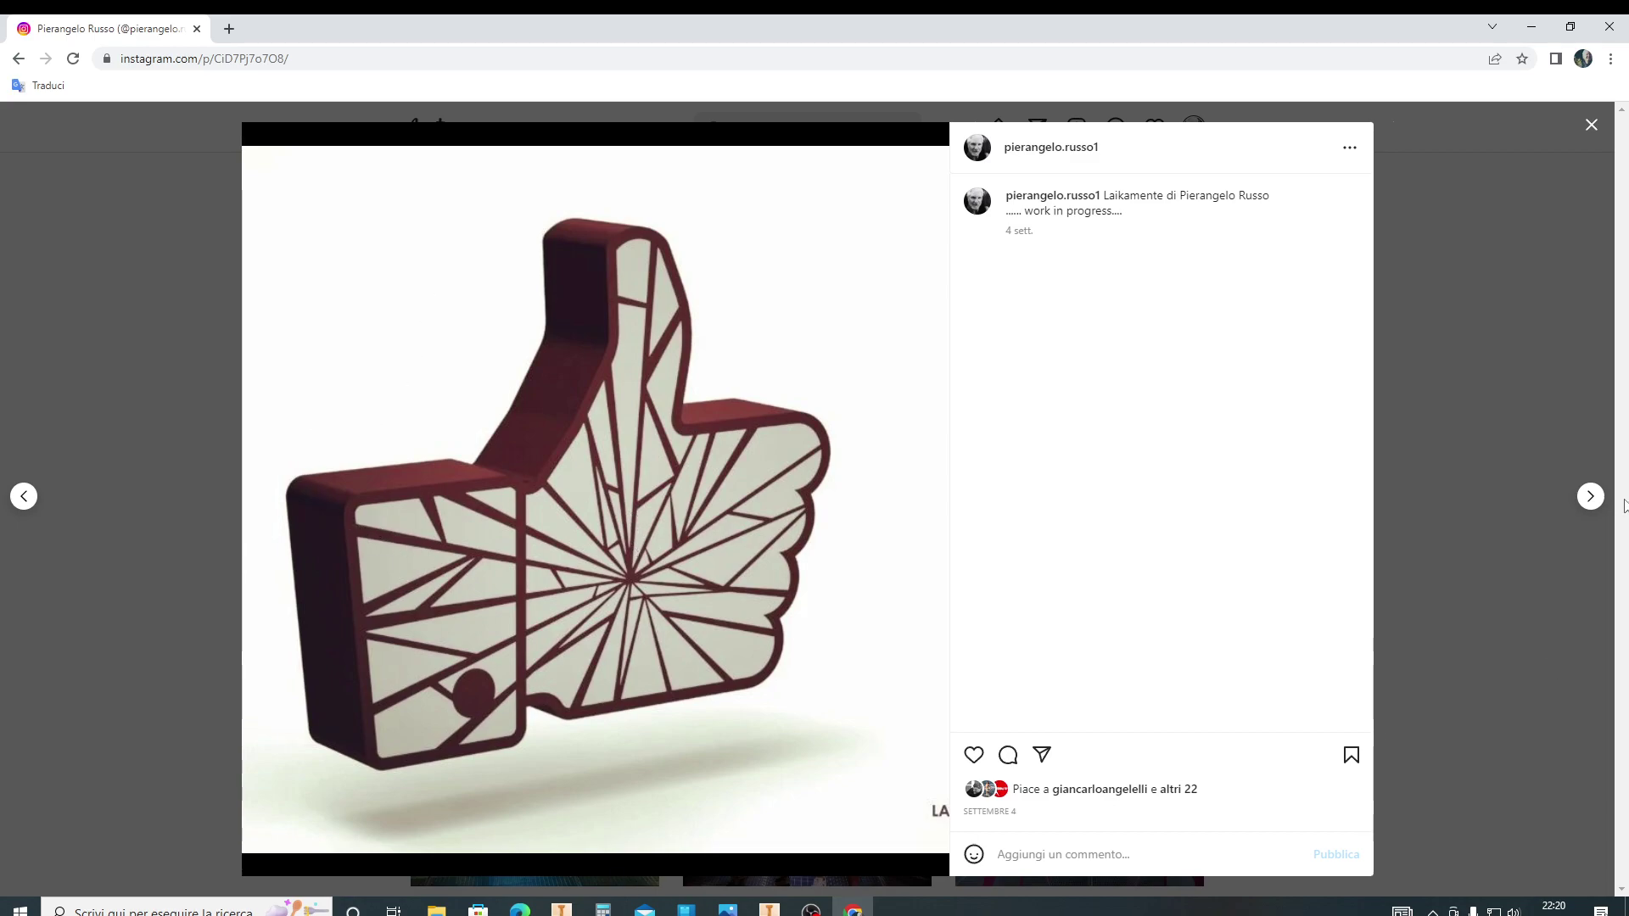
Page back twelve posts toward the start of the profile's feed
{"action": "left_click", "coordinate": [24, 498]}
{"action": "left_click", "coordinate": [24, 498]}
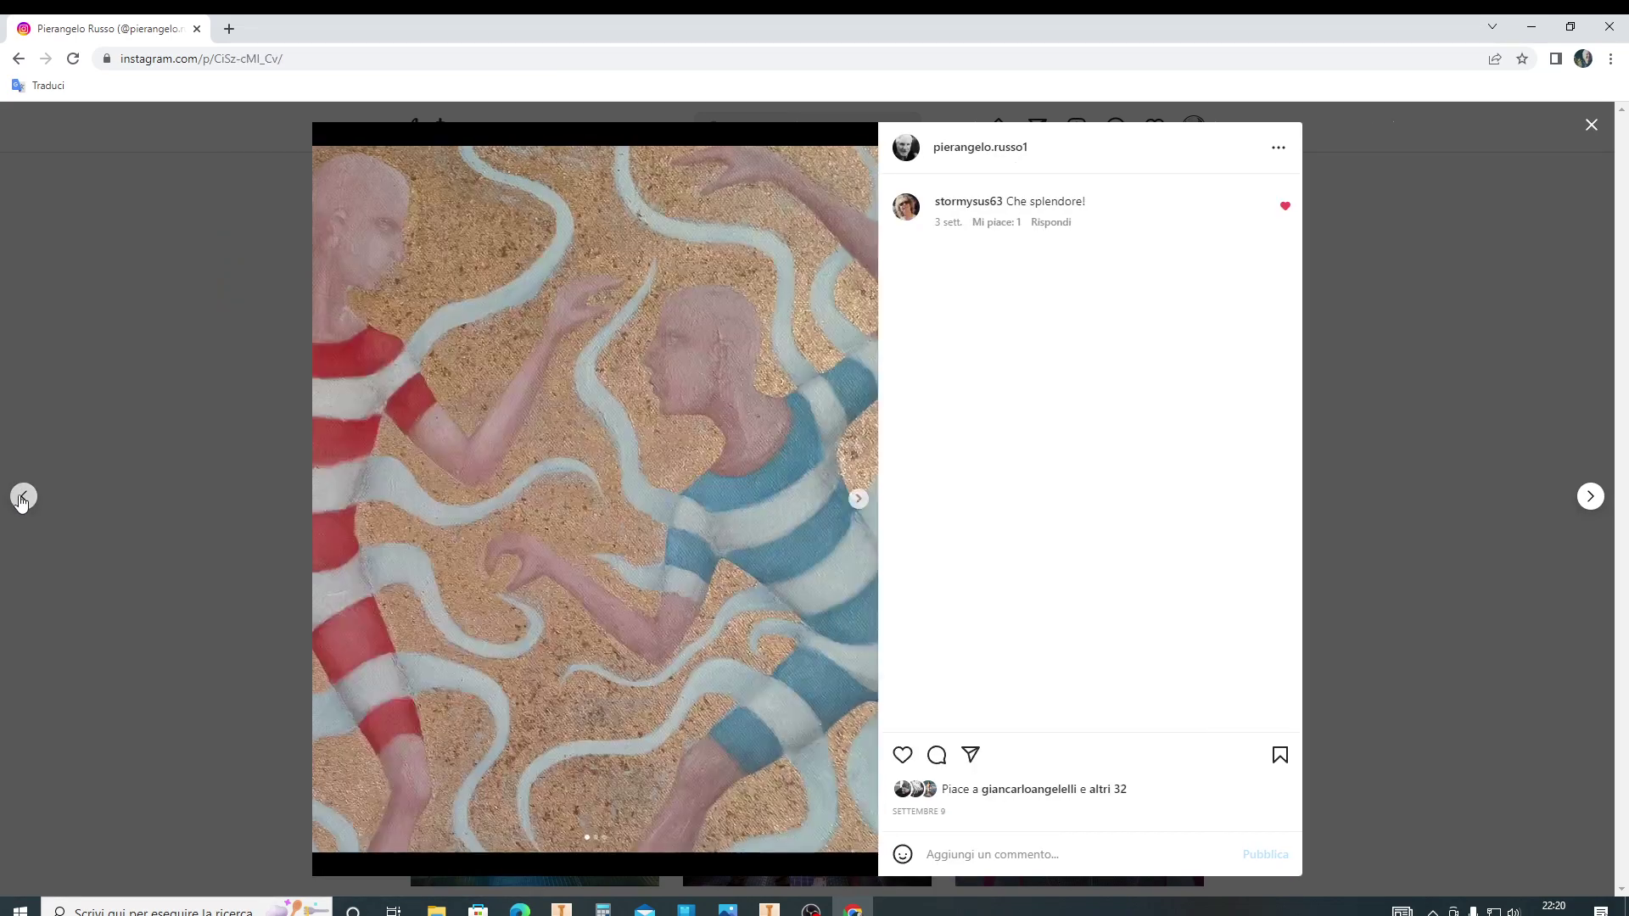
{"action": "left_click", "coordinate": [24, 498]}
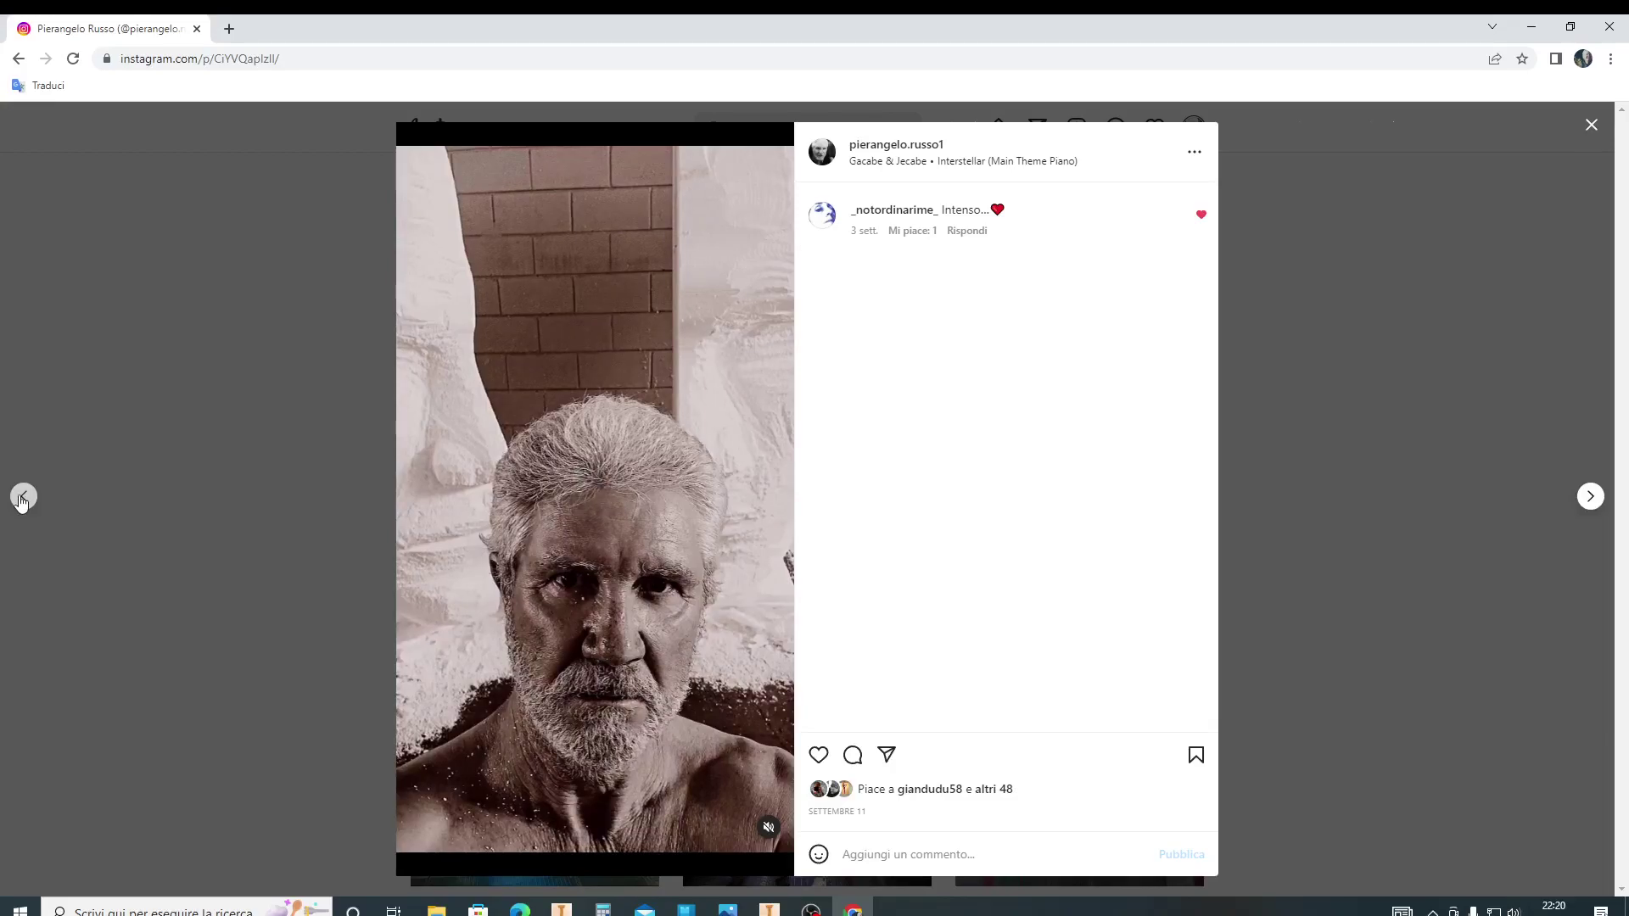
{"action": "left_click", "coordinate": [23, 498]}
{"action": "left_click", "coordinate": [23, 498]}
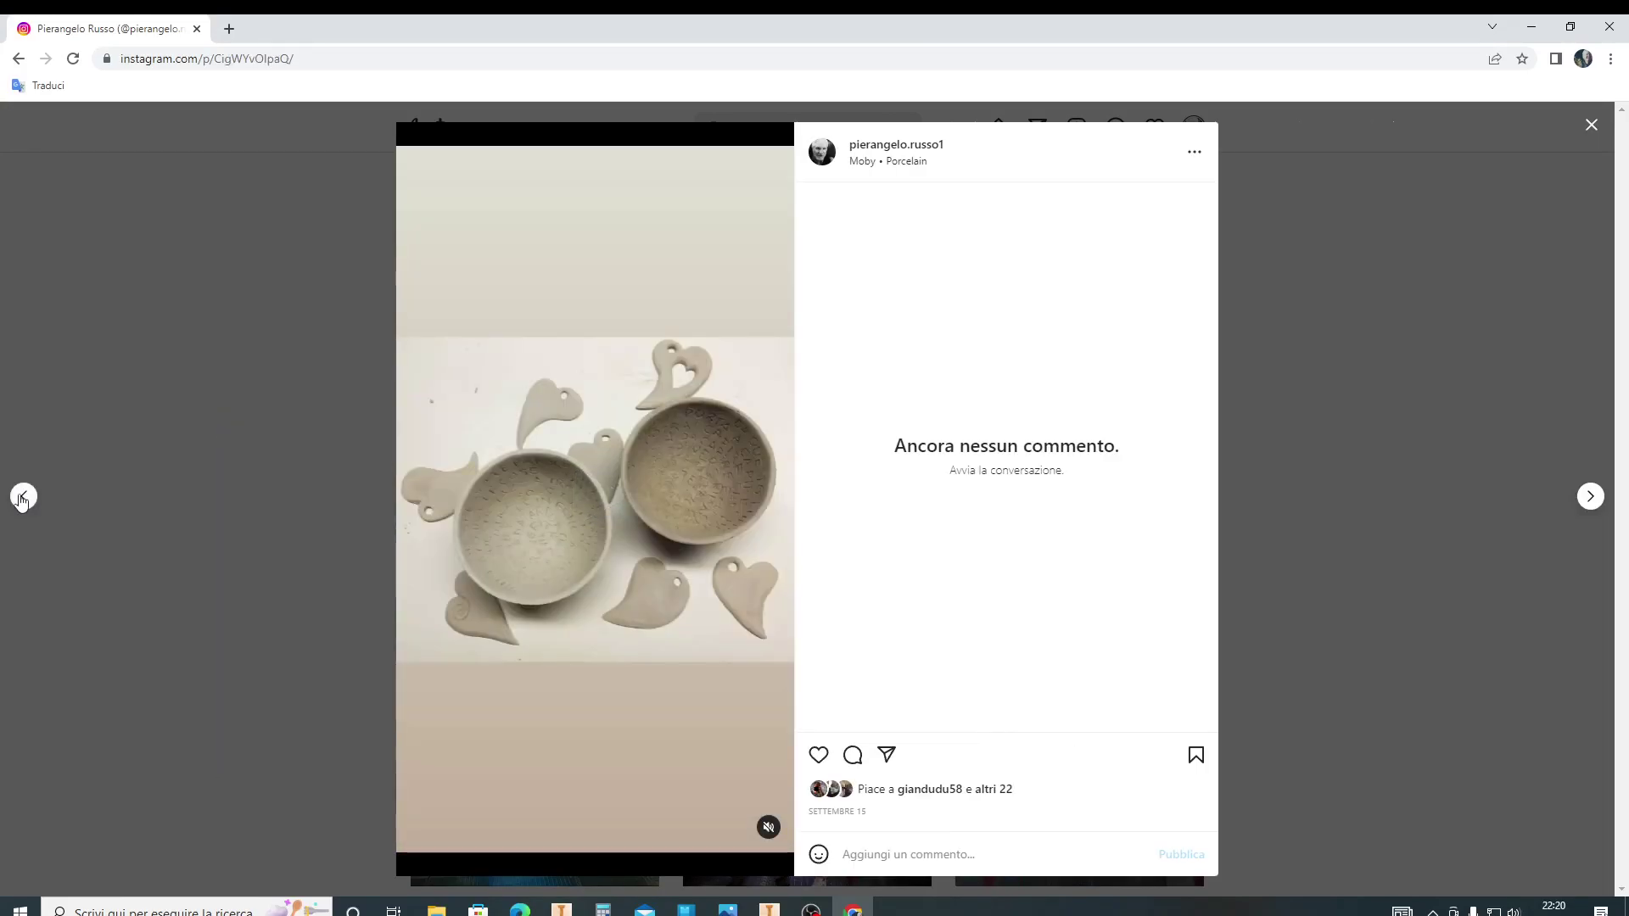
{"action": "left_click", "coordinate": [23, 498]}
{"action": "left_click", "coordinate": [23, 498]}
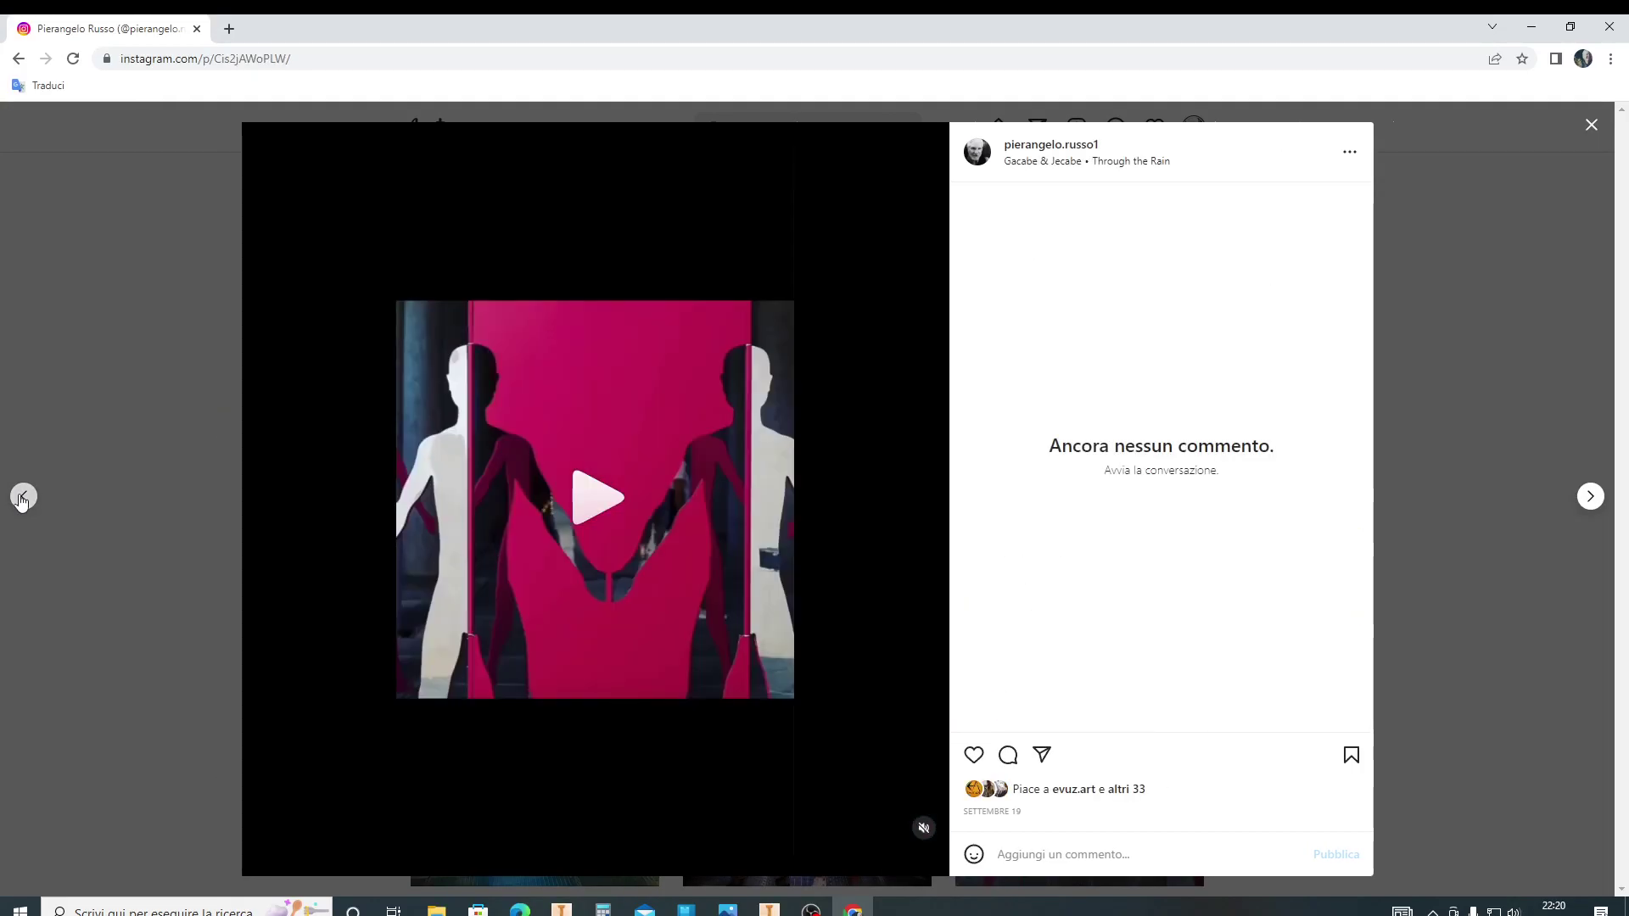
{"action": "left_click", "coordinate": [23, 497]}
{"action": "left_click", "coordinate": [23, 498]}
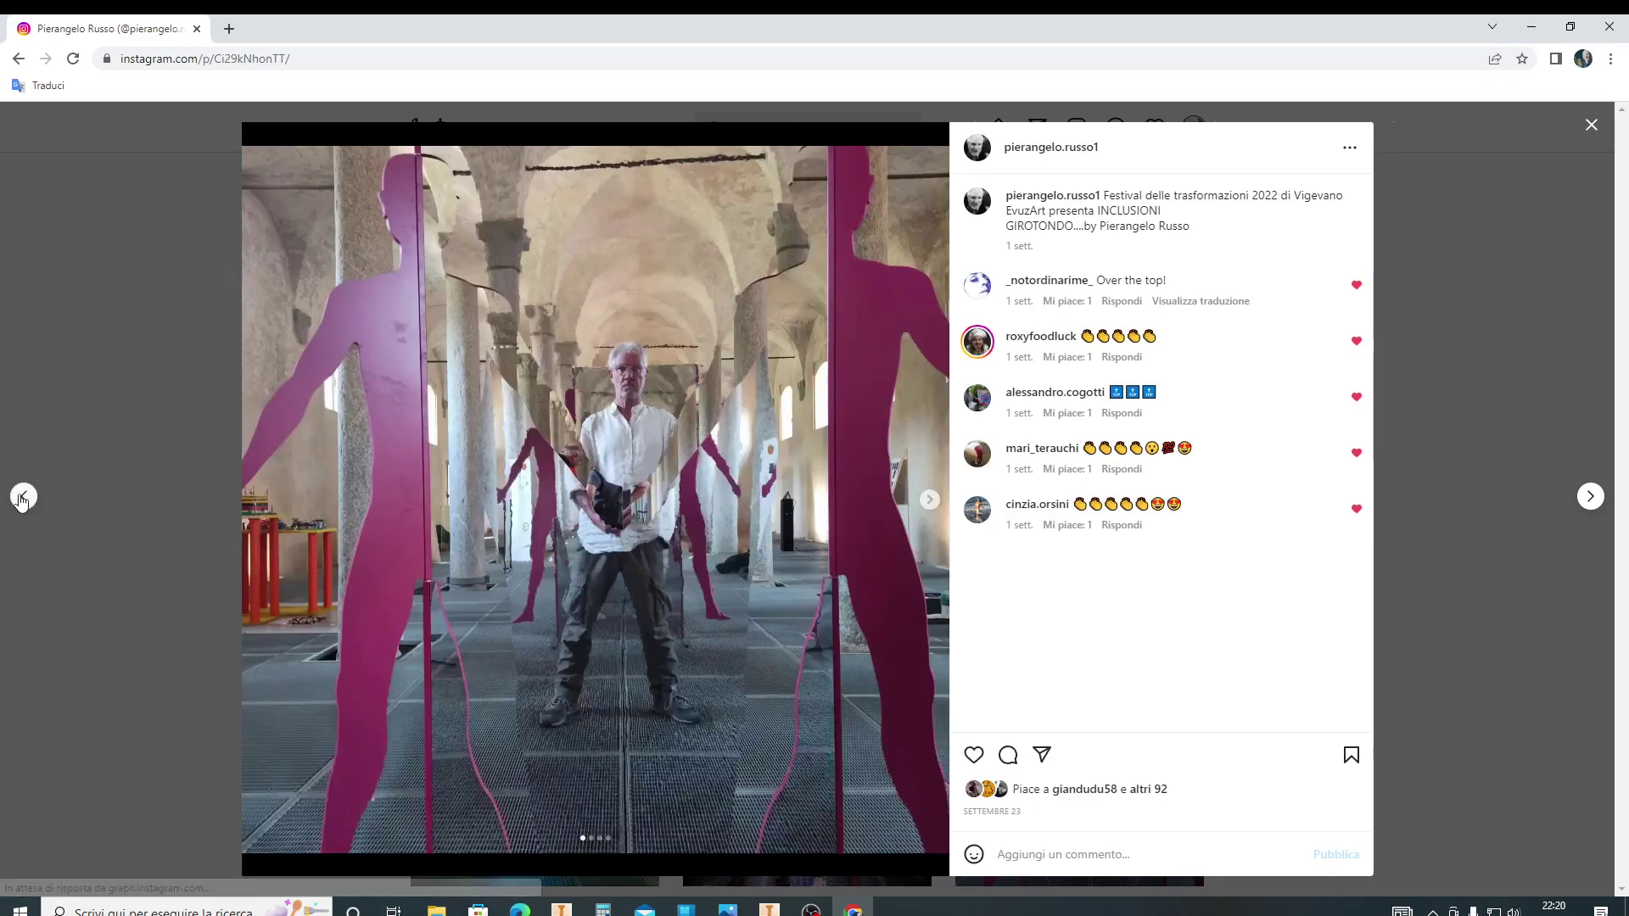
{"action": "left_click", "coordinate": [23, 498]}
{"action": "left_click", "coordinate": [23, 498]}
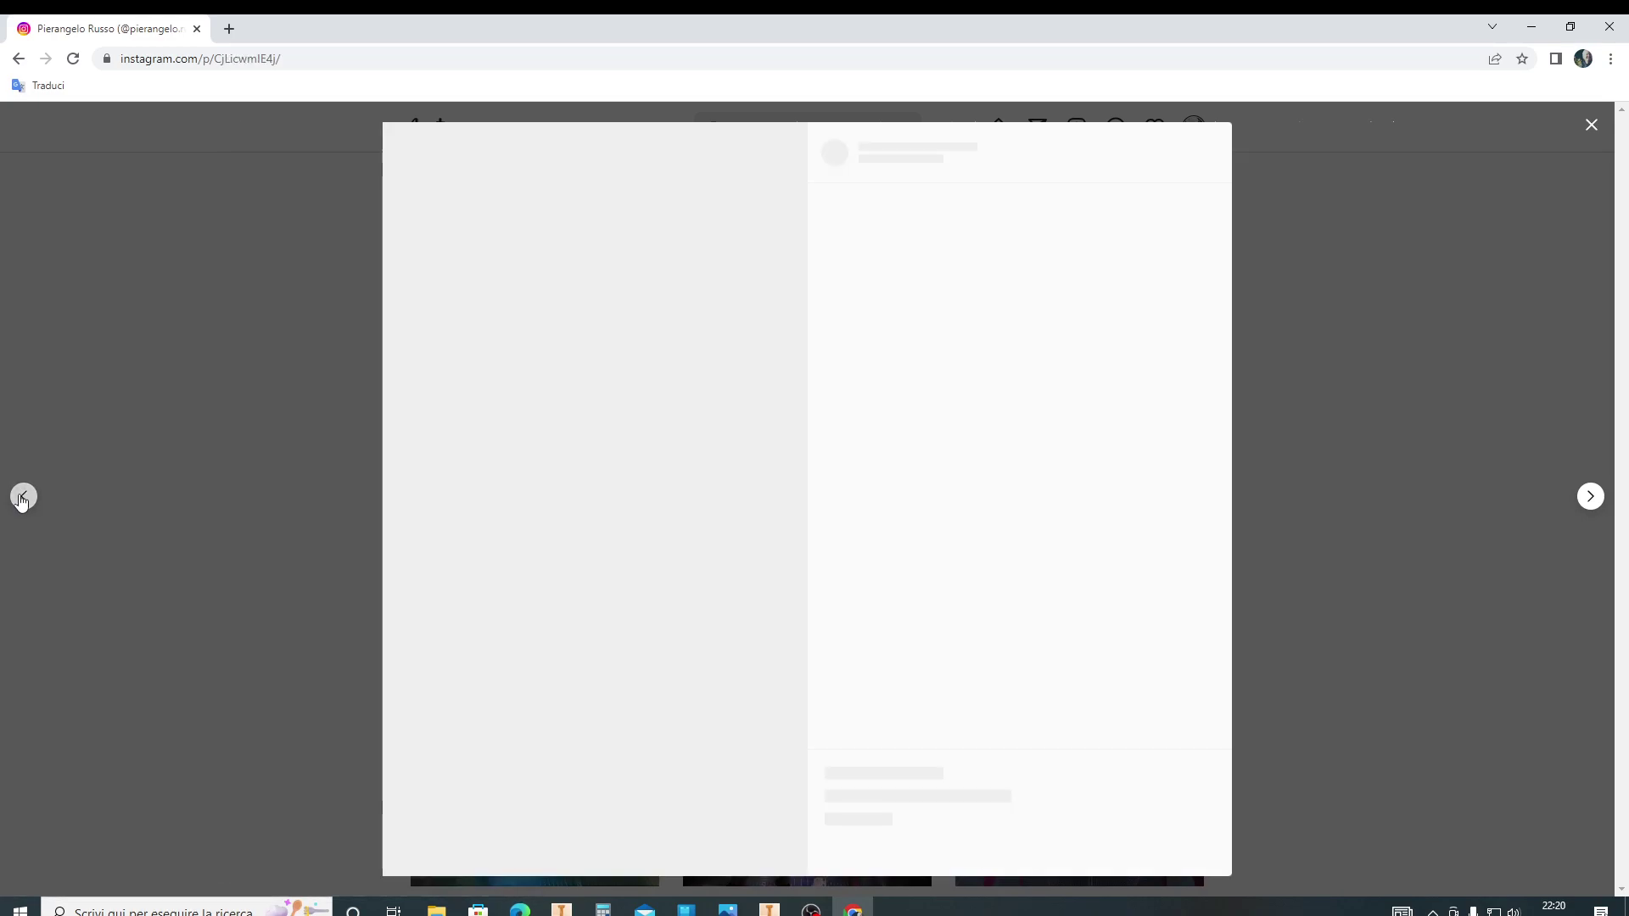
{"action": "left_click", "coordinate": [23, 498]}
Open the dark thumbs-up sculpture post, view its three photos, then move to the next post
{"action": "left_click", "coordinate": [20, 496]}
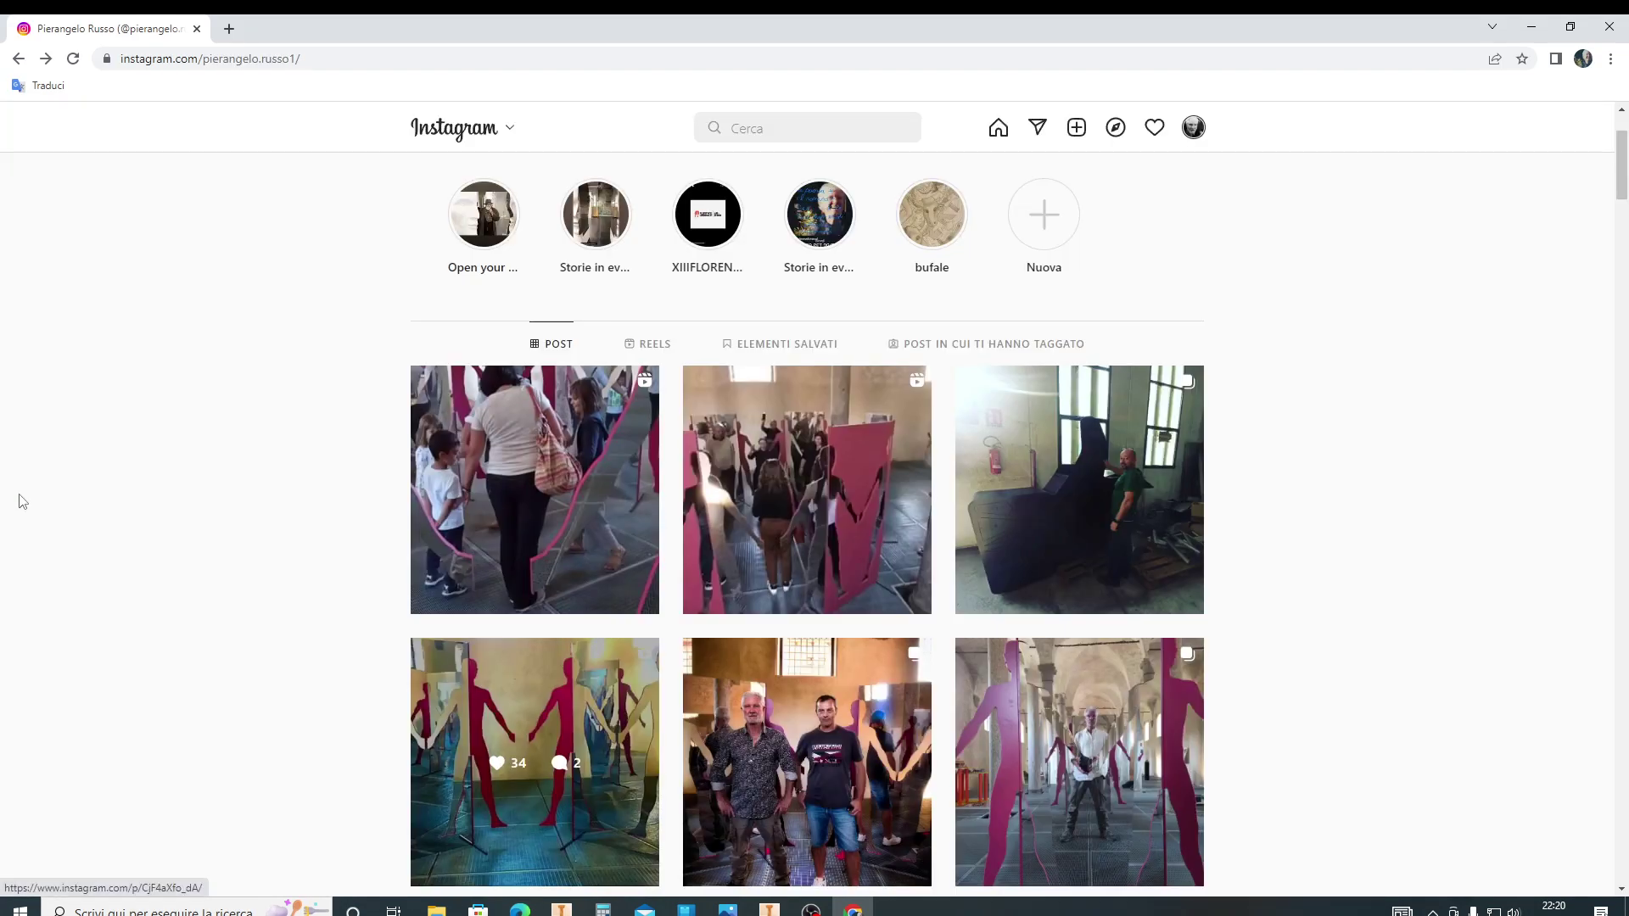
{"action": "left_click", "coordinate": [1094, 585]}
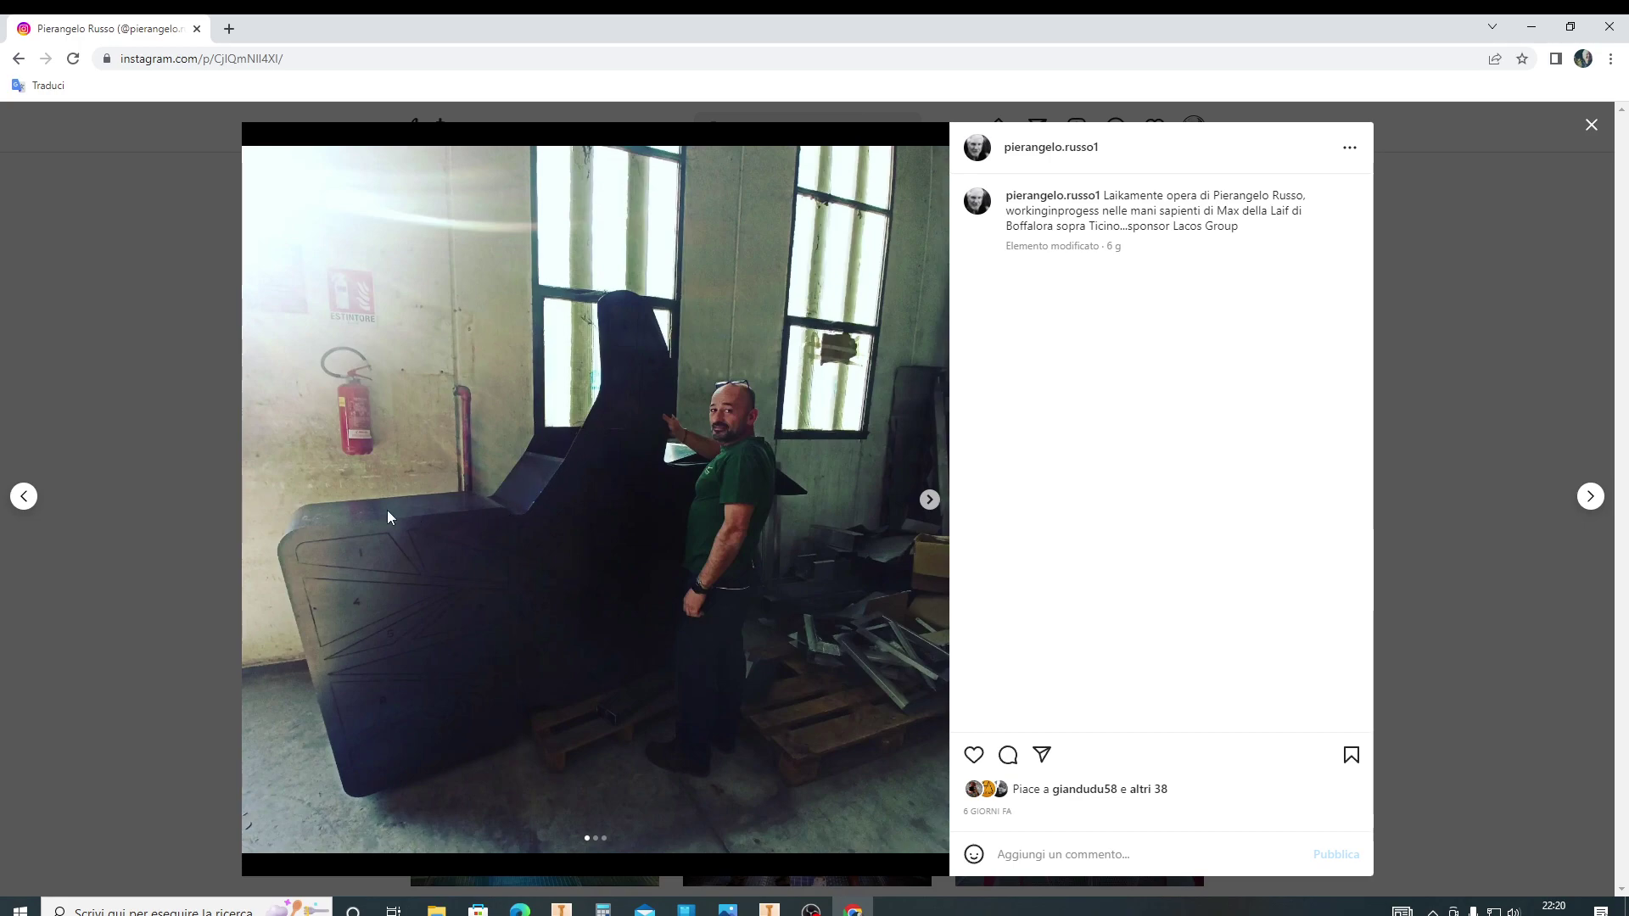
{"action": "left_click", "coordinate": [930, 501]}
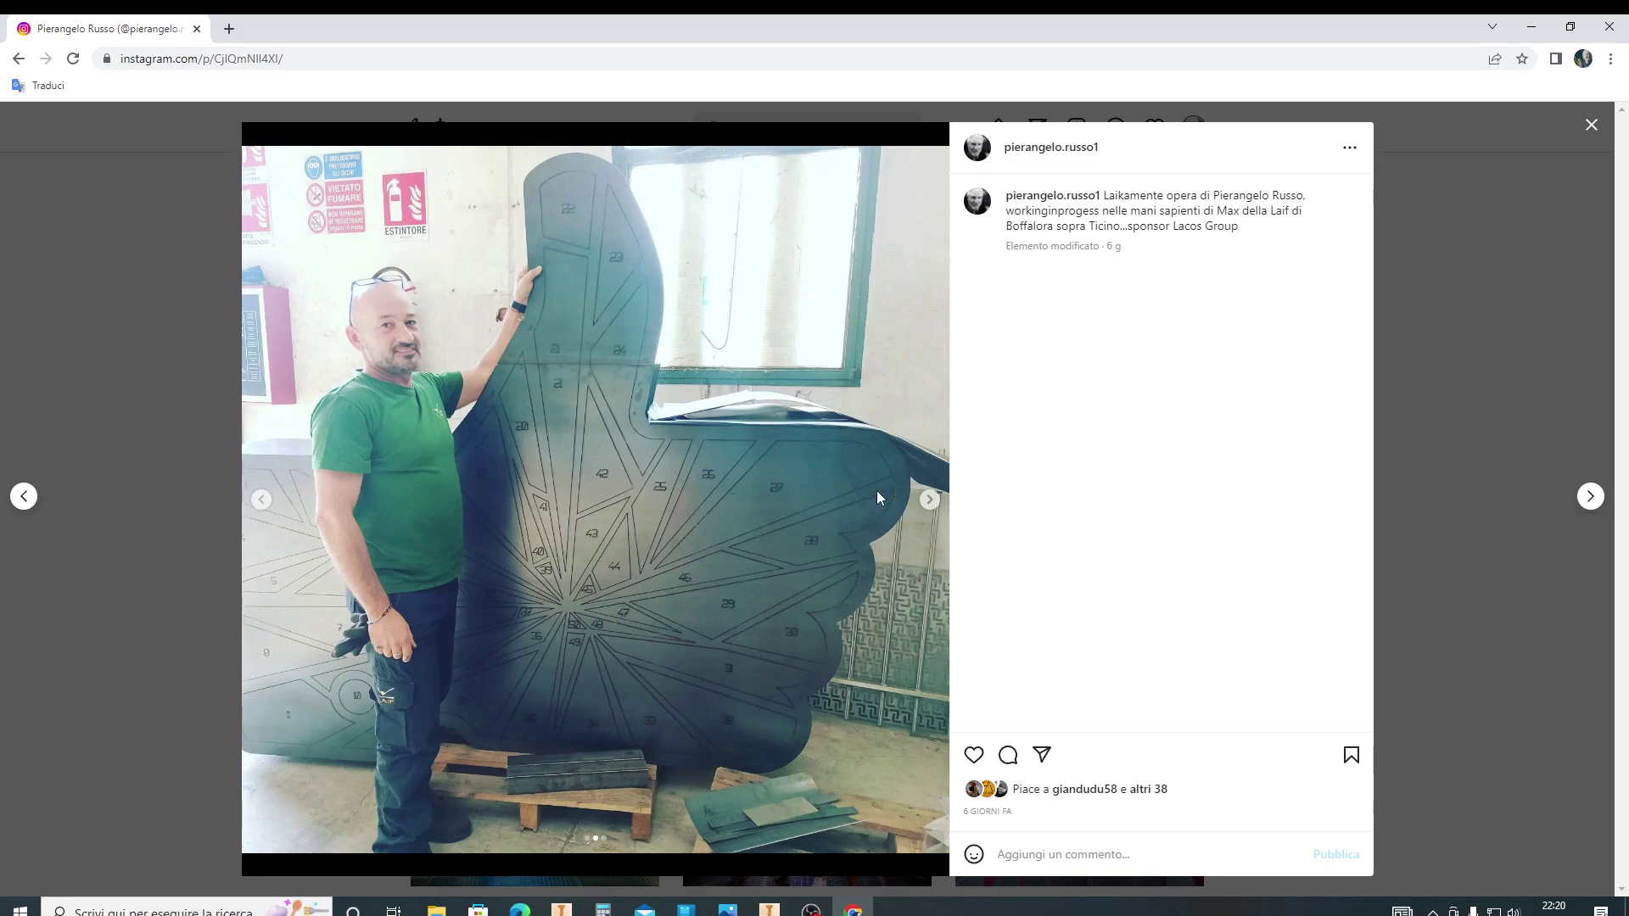
{"action": "left_click", "coordinate": [931, 501]}
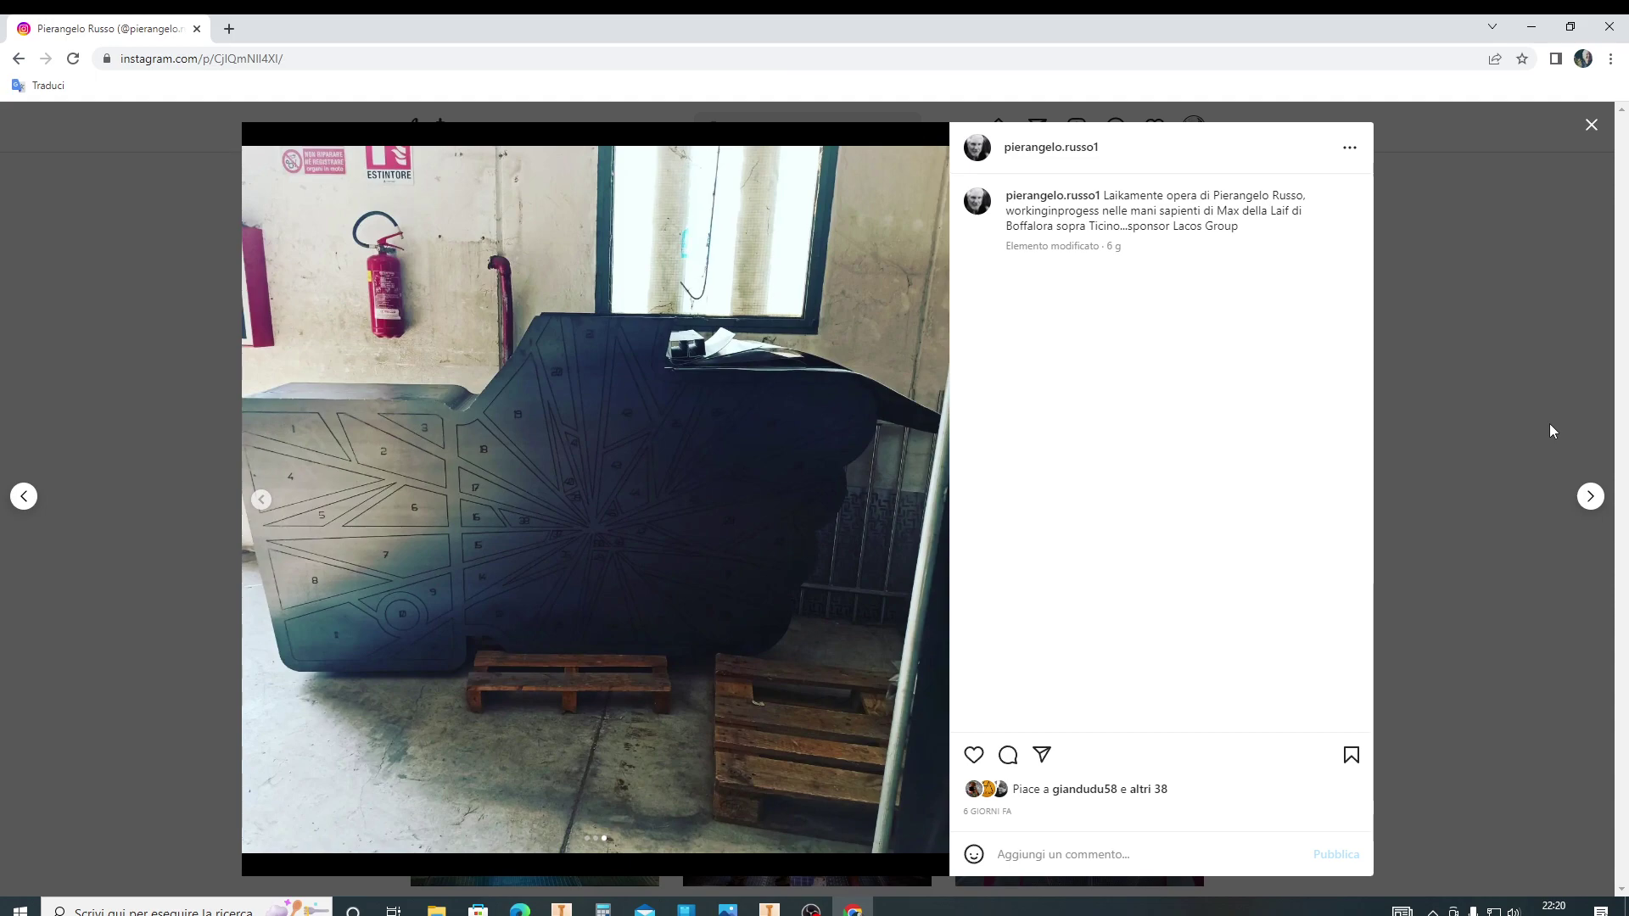
{"action": "left_click", "coordinate": [1591, 499]}
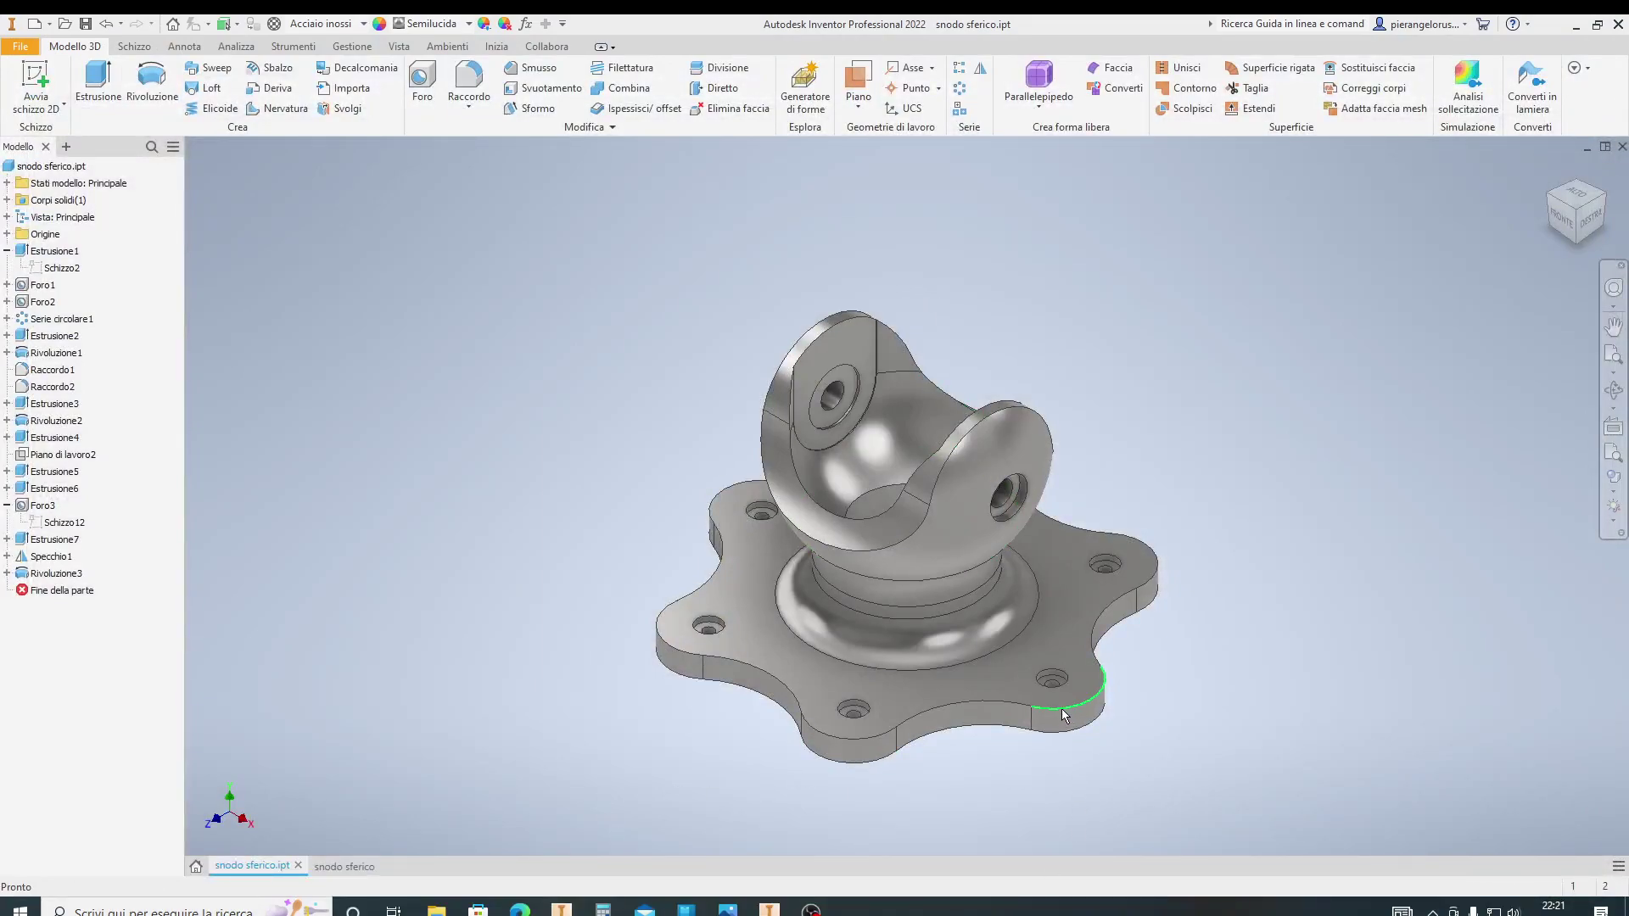
{"action": "left_click", "coordinate": [848, 678]}
{"action": "left_click", "coordinate": [753, 773]}
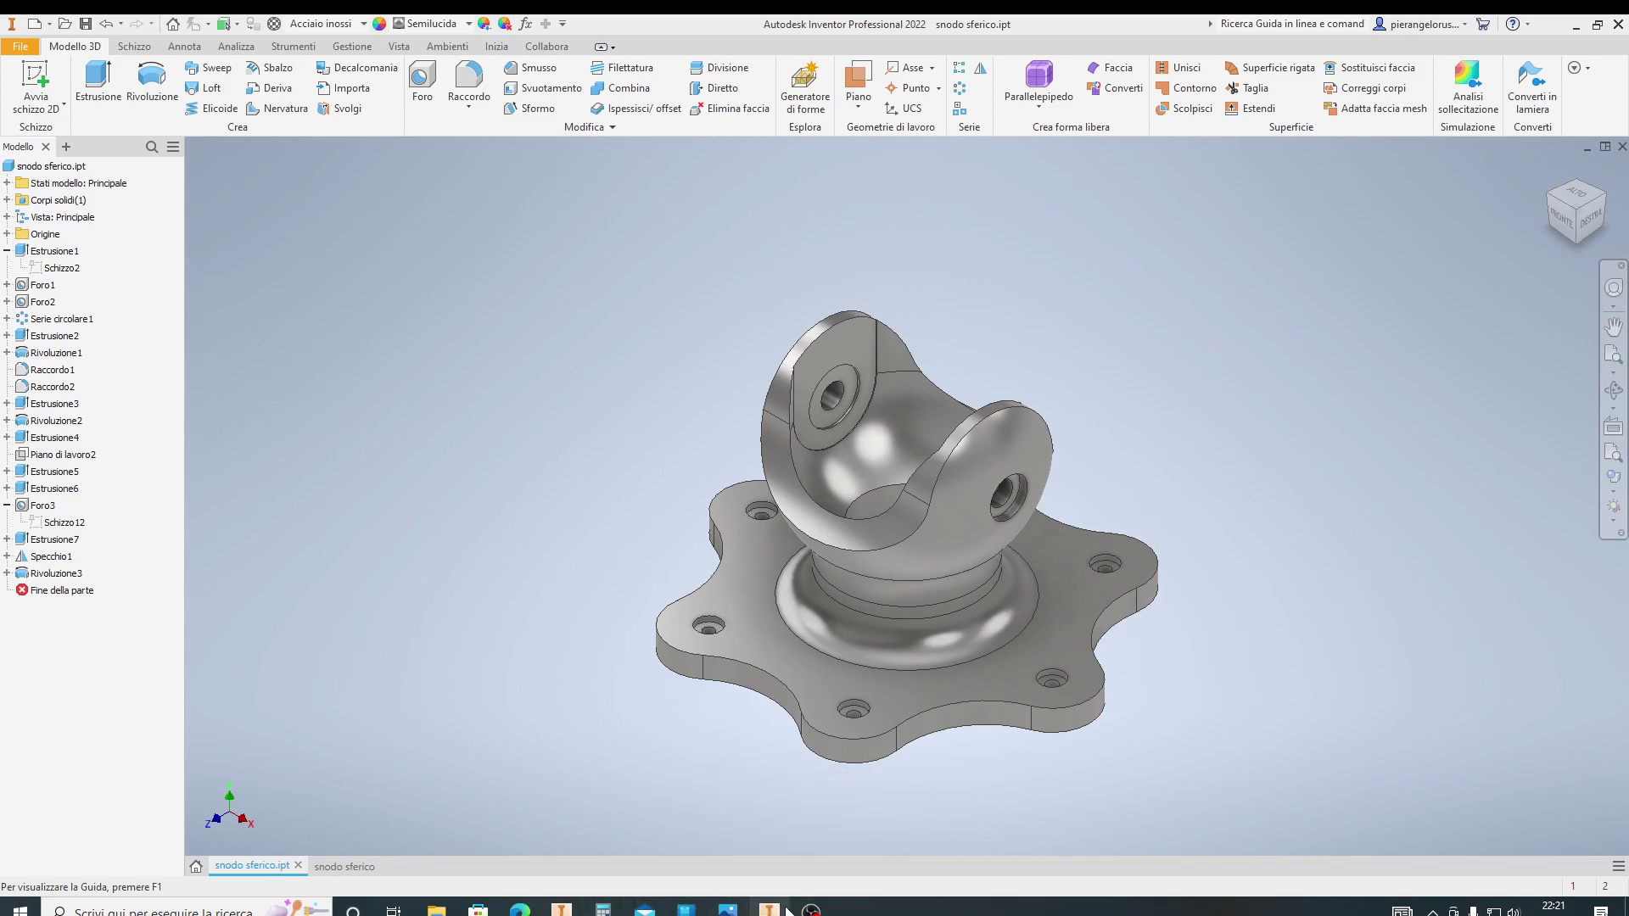
{"action": "left_click", "coordinate": [342, 866]}
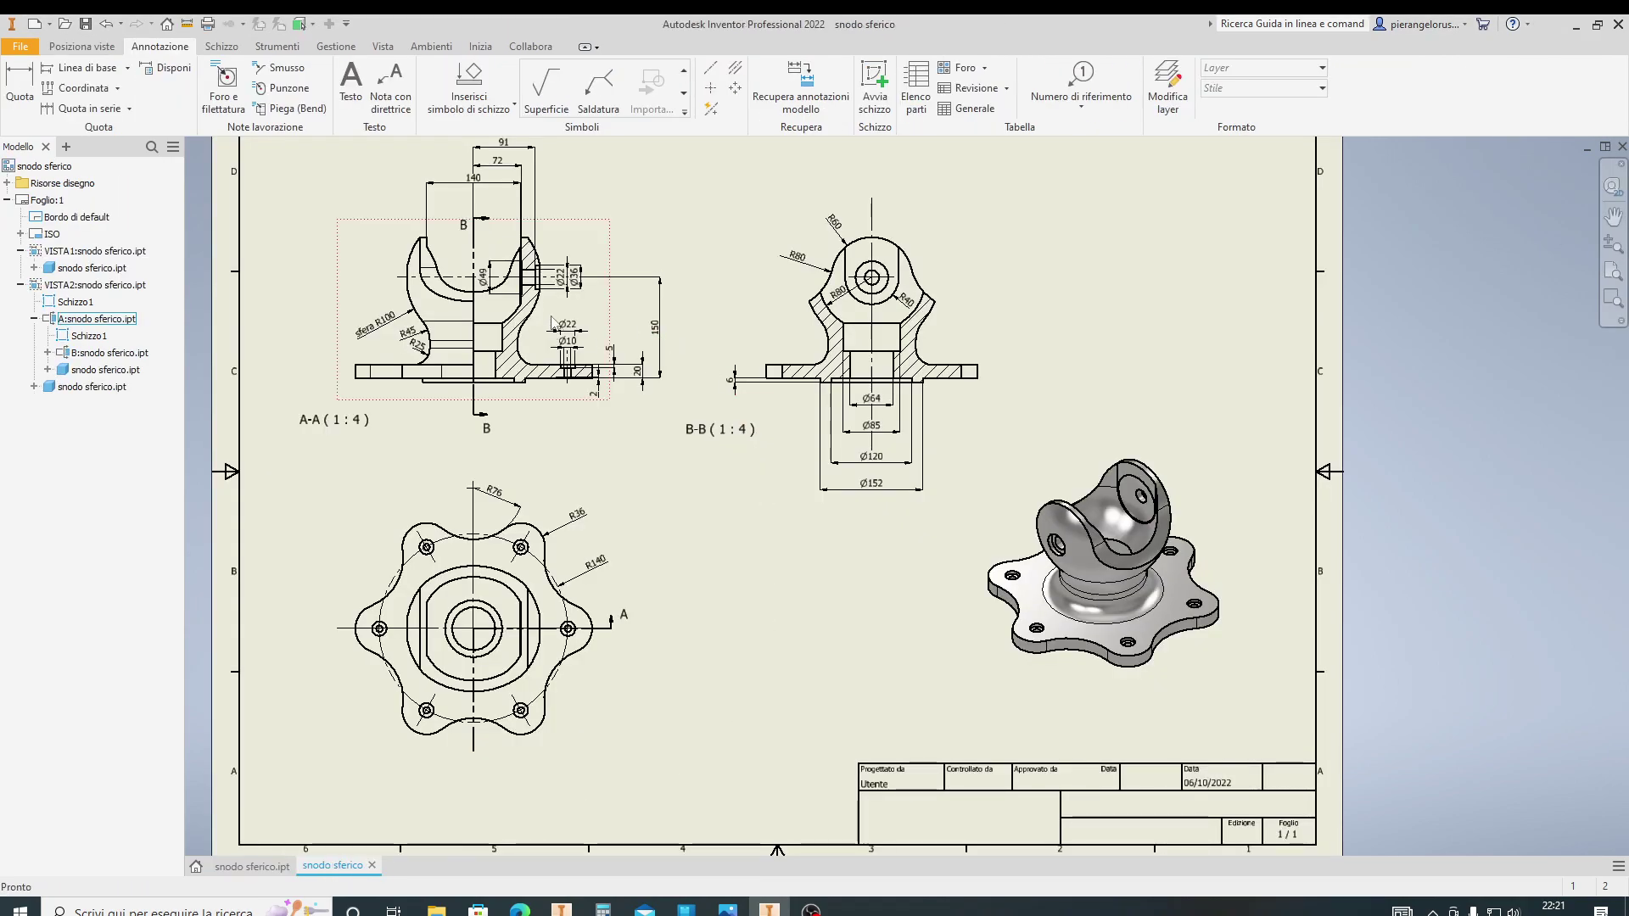
{"action": "middle_click_drag", "start_coordinate": [581, 349], "coordinate": [600, 401]}
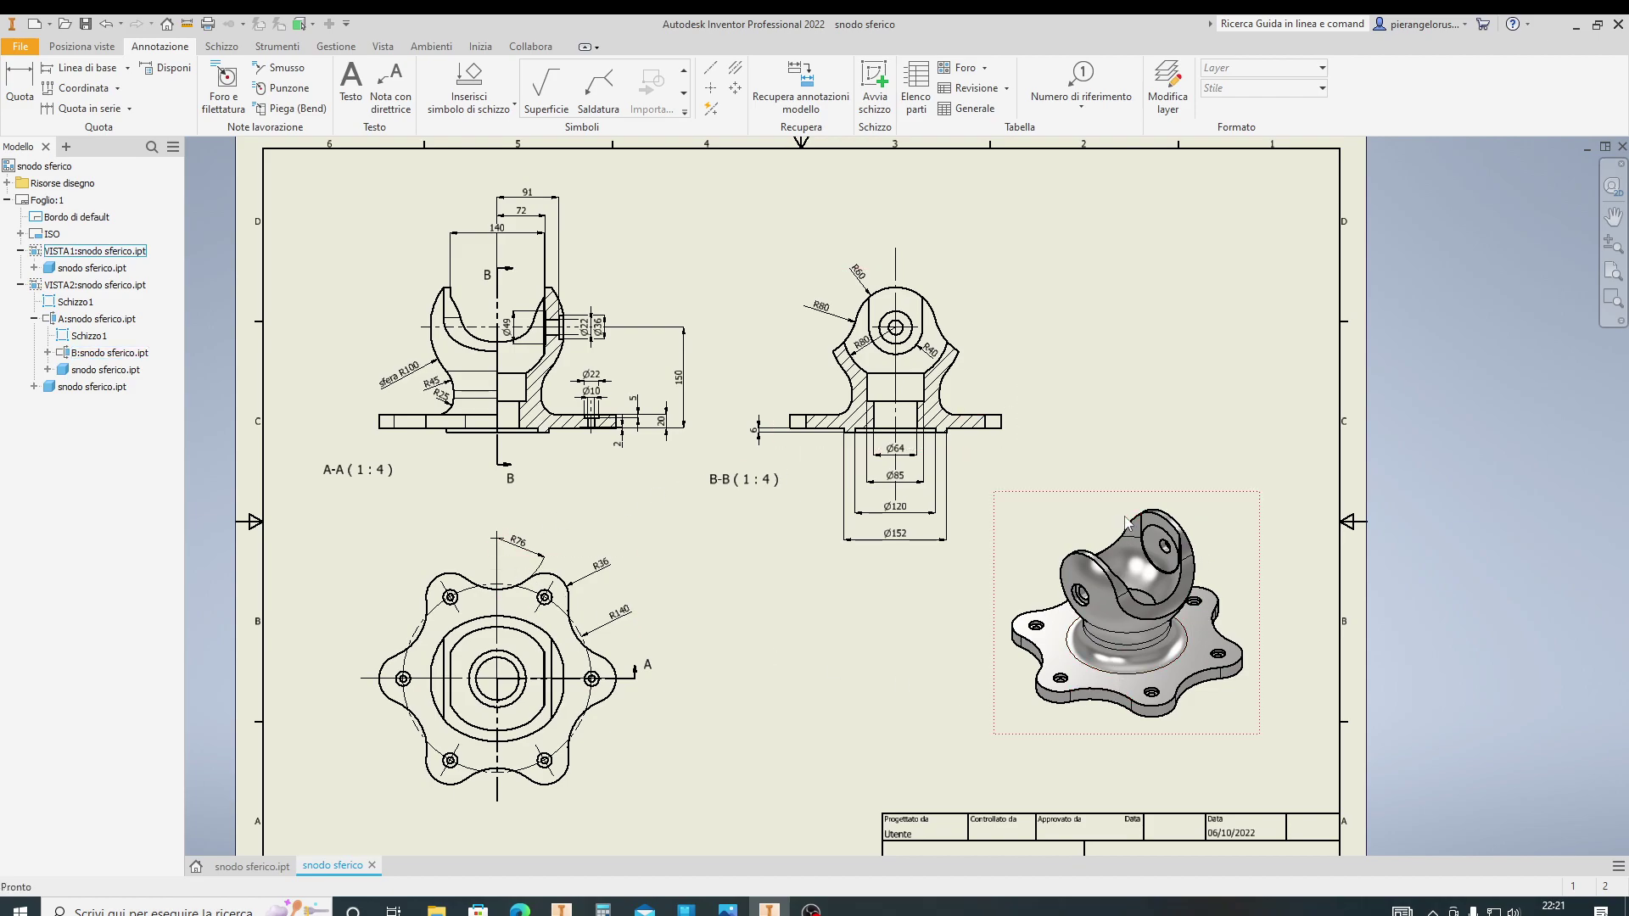
{"action": "scroll", "coordinate": [1171, 568], "scroll_direction": "down", "scroll_amount": 1}
{"action": "scroll", "coordinate": [1183, 604], "scroll_direction": "up", "scroll_amount": 5}
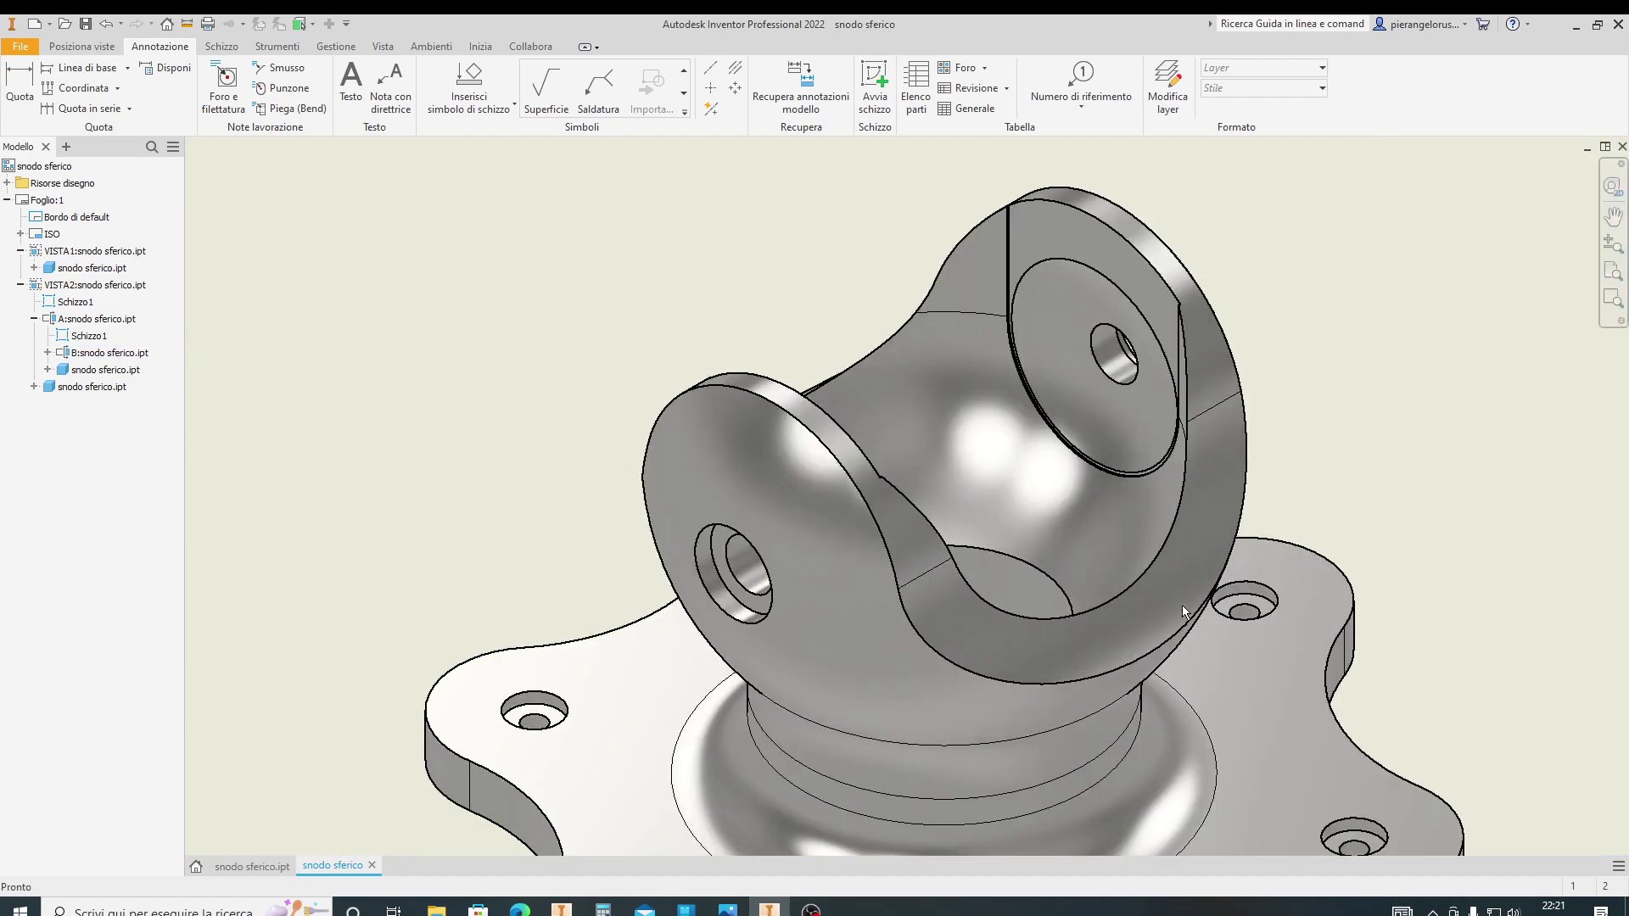
{"action": "middle_click_drag", "start_coordinate": [1182, 604], "coordinate": [1128, 463]}
{"action": "scroll", "coordinate": [1128, 463], "scroll_direction": "down", "scroll_amount": 3}
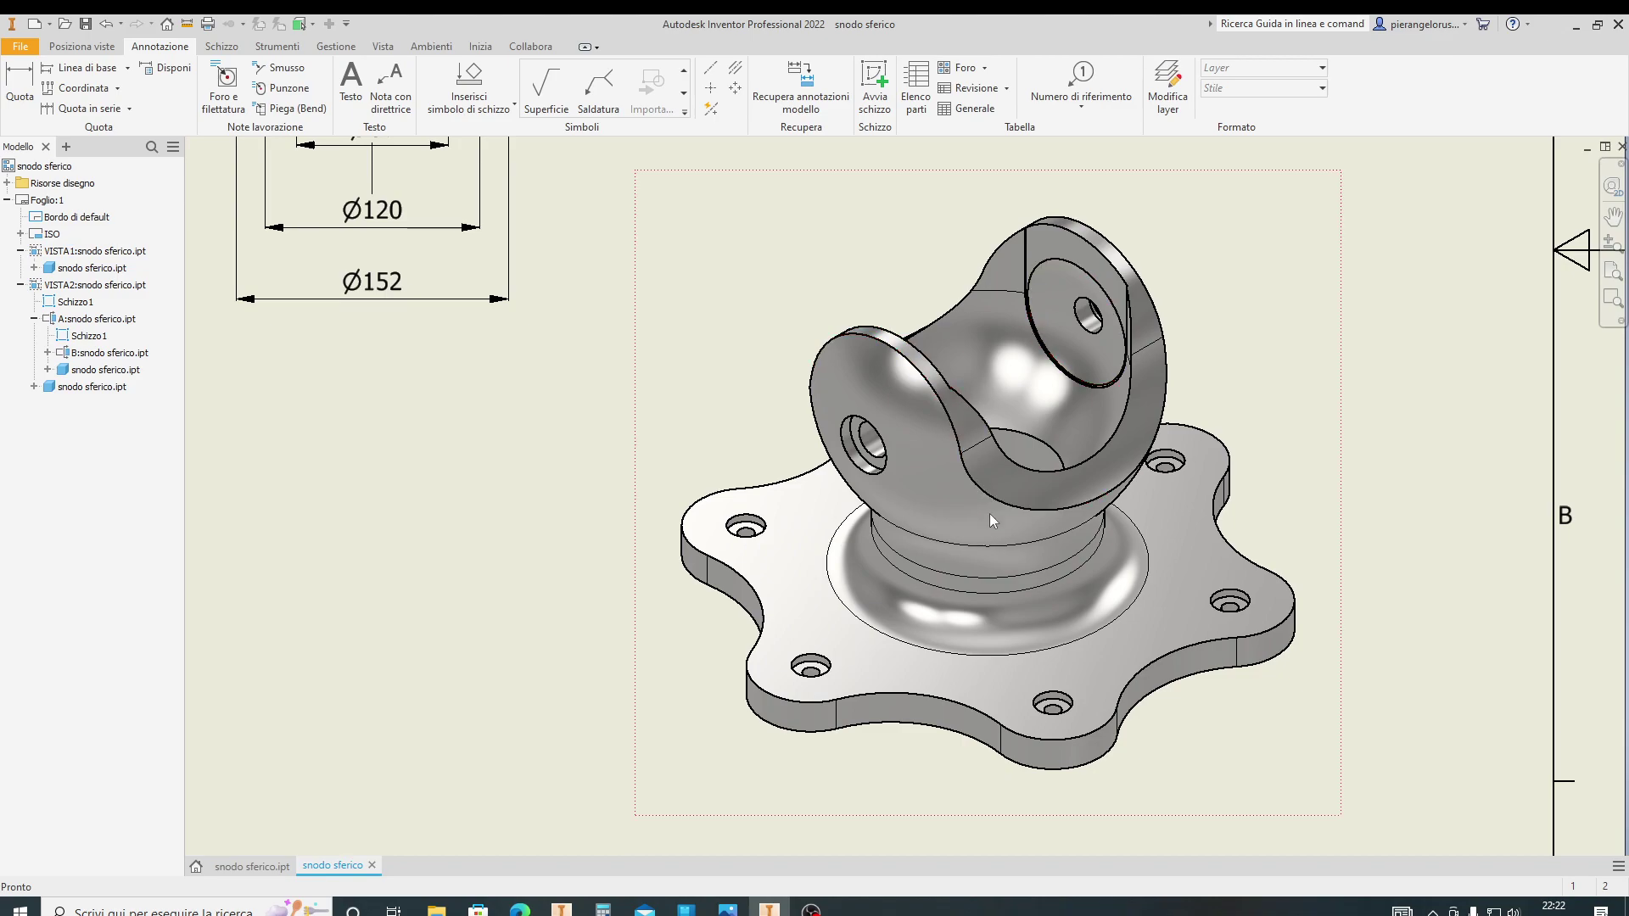
{"action": "scroll", "coordinate": [1030, 598], "scroll_direction": "down", "scroll_amount": 2}
{"action": "scroll", "coordinate": [1031, 597], "scroll_direction": "up", "scroll_amount": 4}
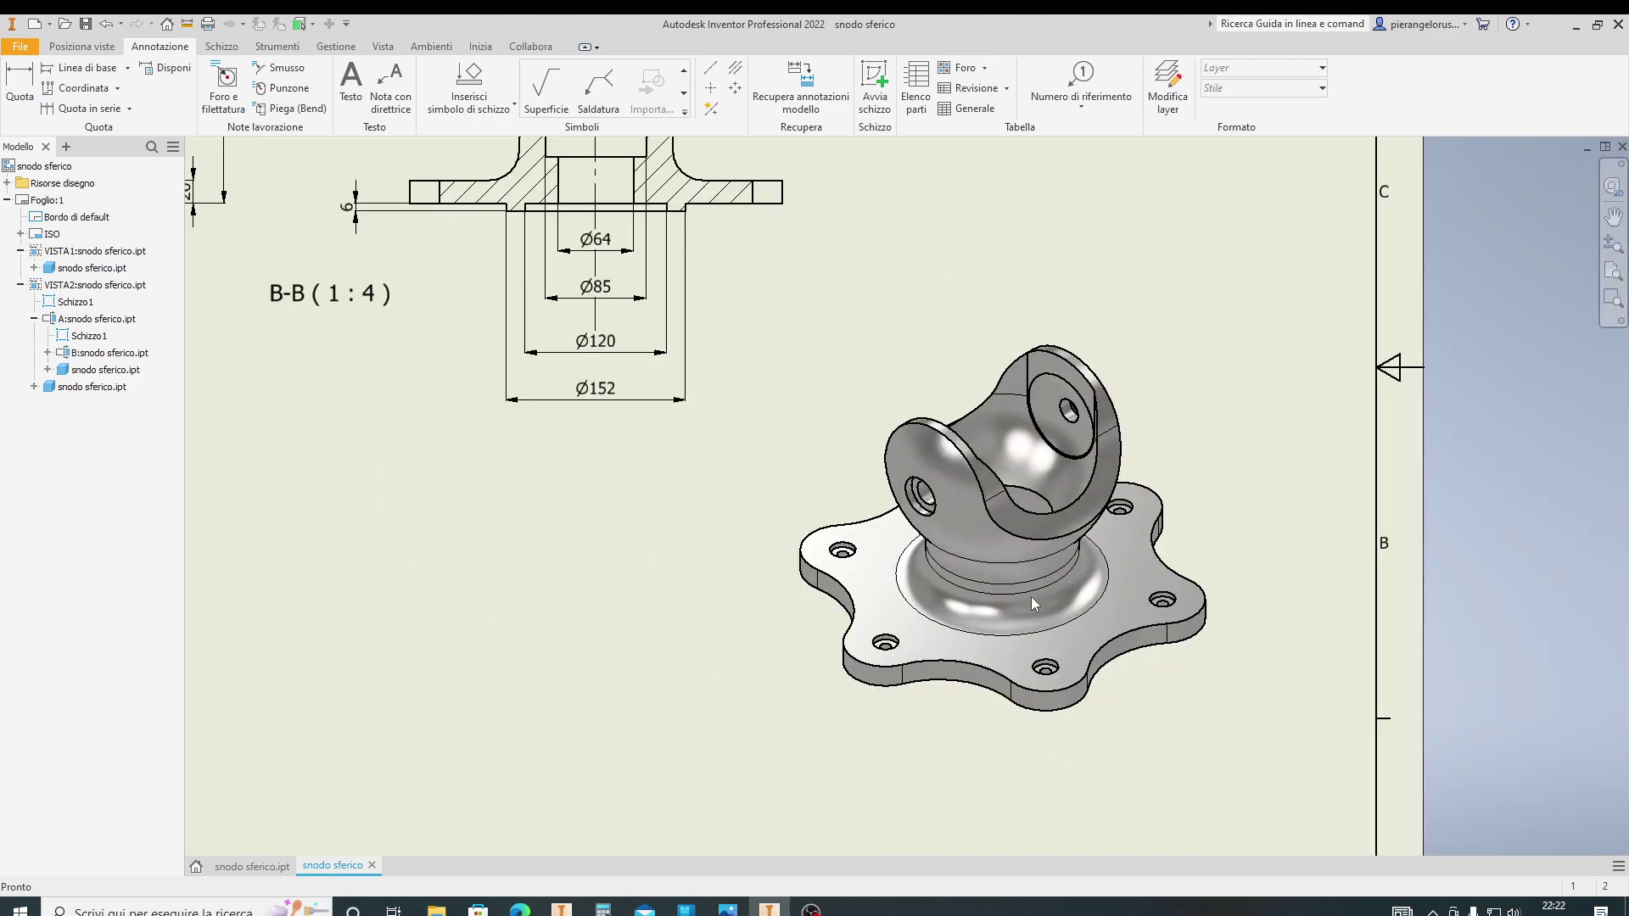
{"action": "key", "text": "F2"}
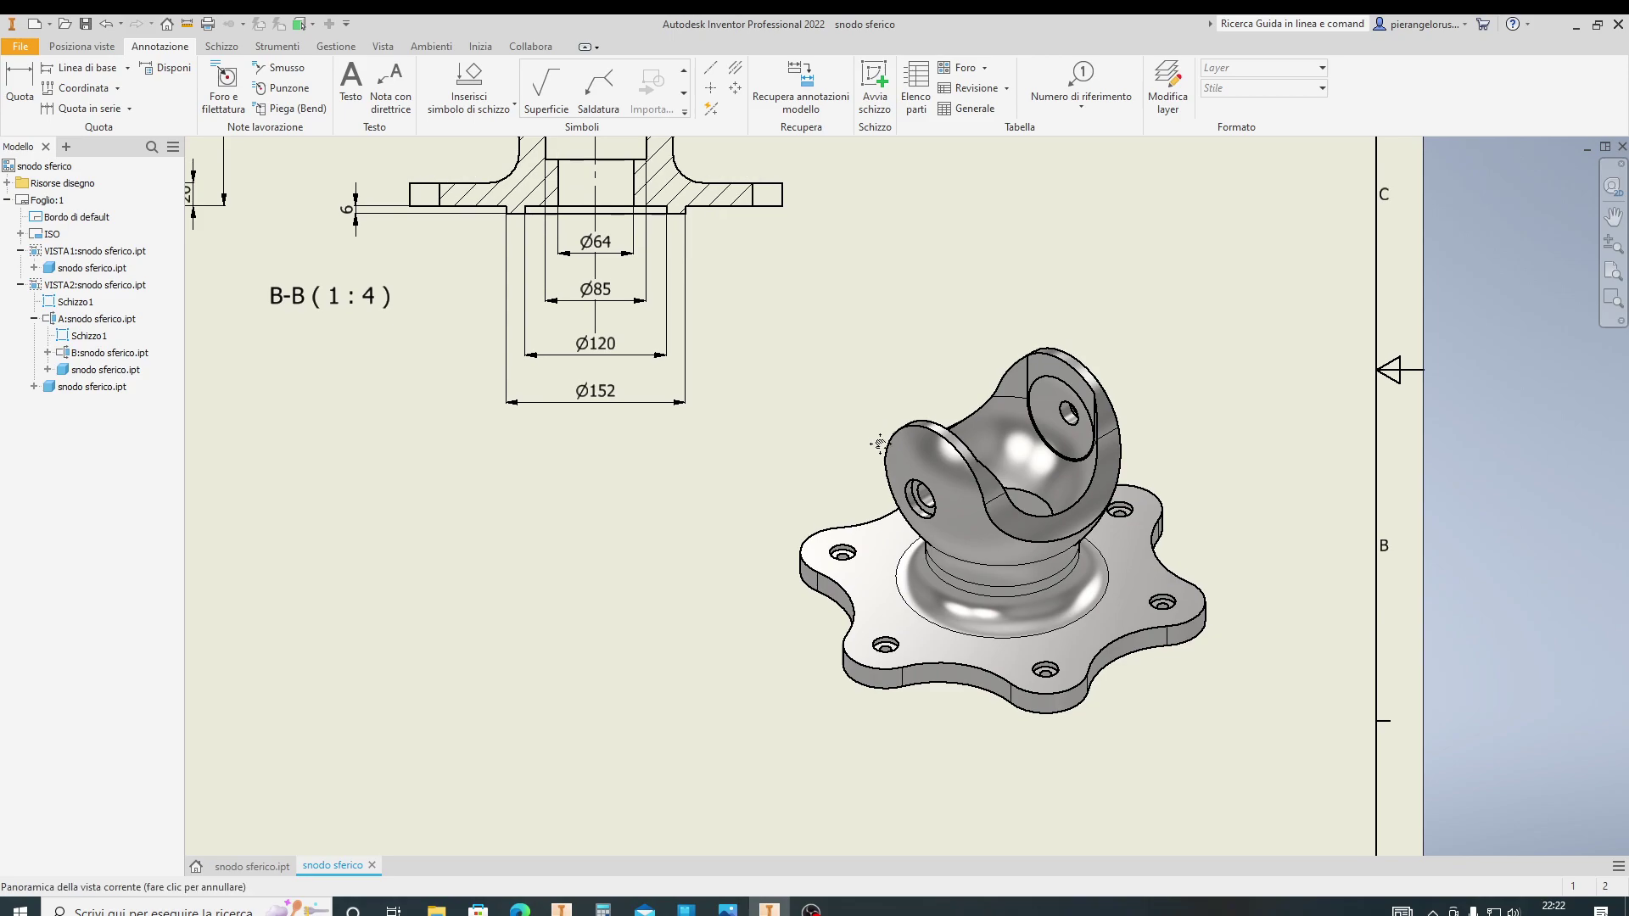
{"action": "mouse_move", "coordinate": [889, 435]}
{"action": "left_mouse_down"}
{"action": "mouse_move", "coordinate": [893, 507]}
{"action": "mouse_move", "coordinate": [867, 426]}
{"action": "left_mouse_up"}
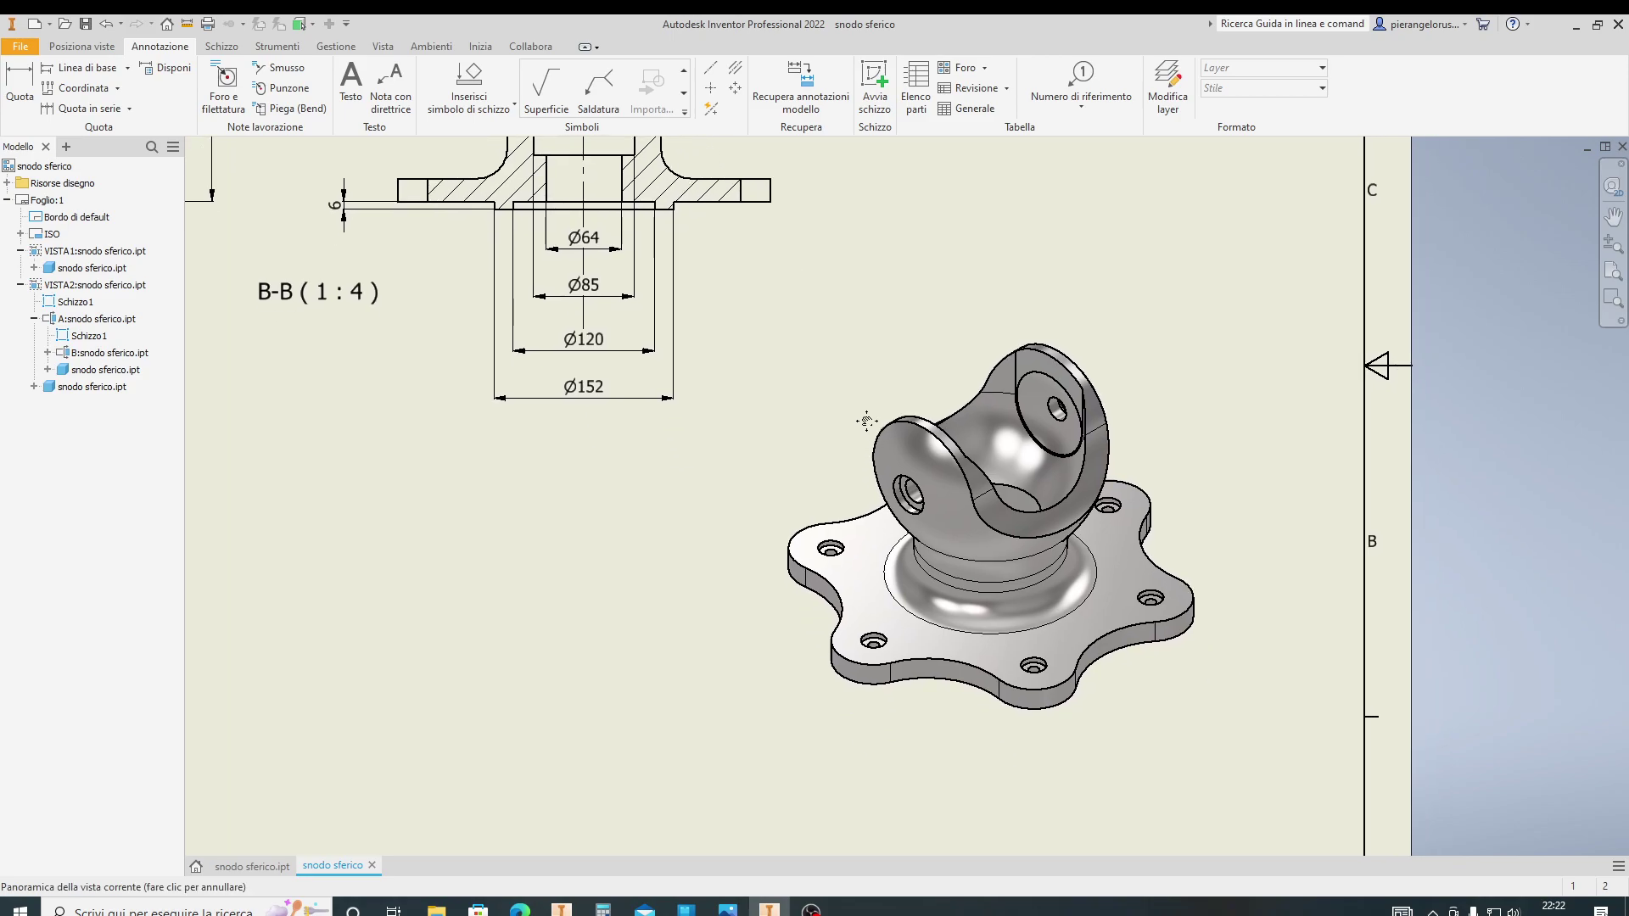
{"action": "scroll", "coordinate": [1121, 573], "scroll_direction": "down", "scroll_amount": 4}
{"action": "scroll", "coordinate": [1121, 573], "scroll_direction": "up", "scroll_amount": 6}
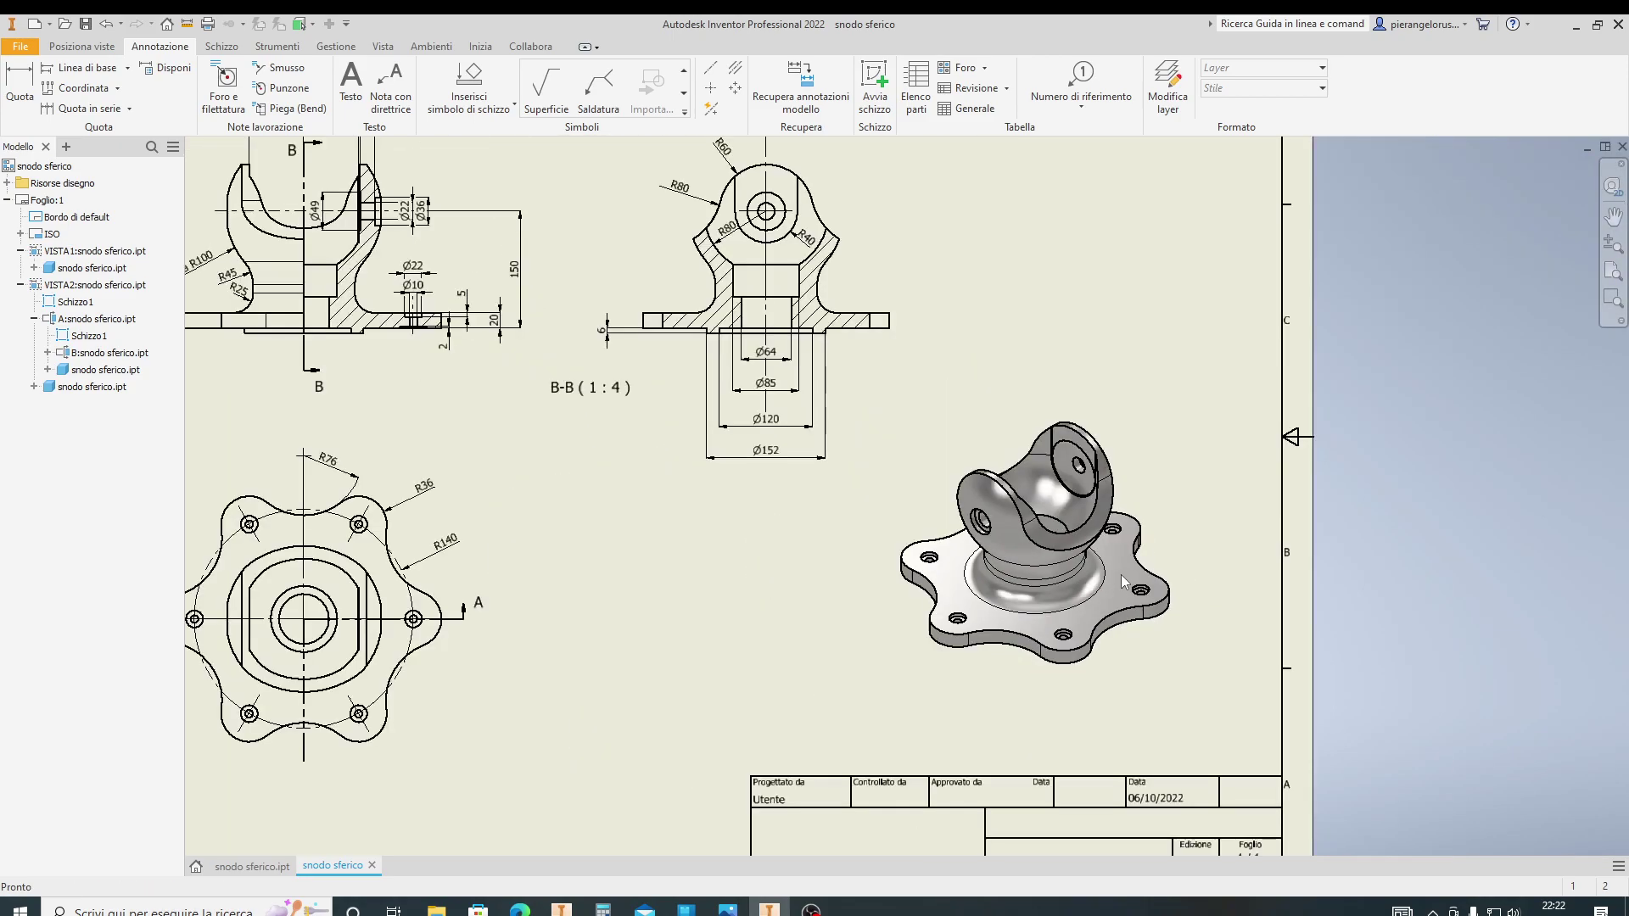
{"action": "key", "text": "F2"}
{"action": "left_click_drag", "start_coordinate": [553, 587], "coordinate": [770, 584]}
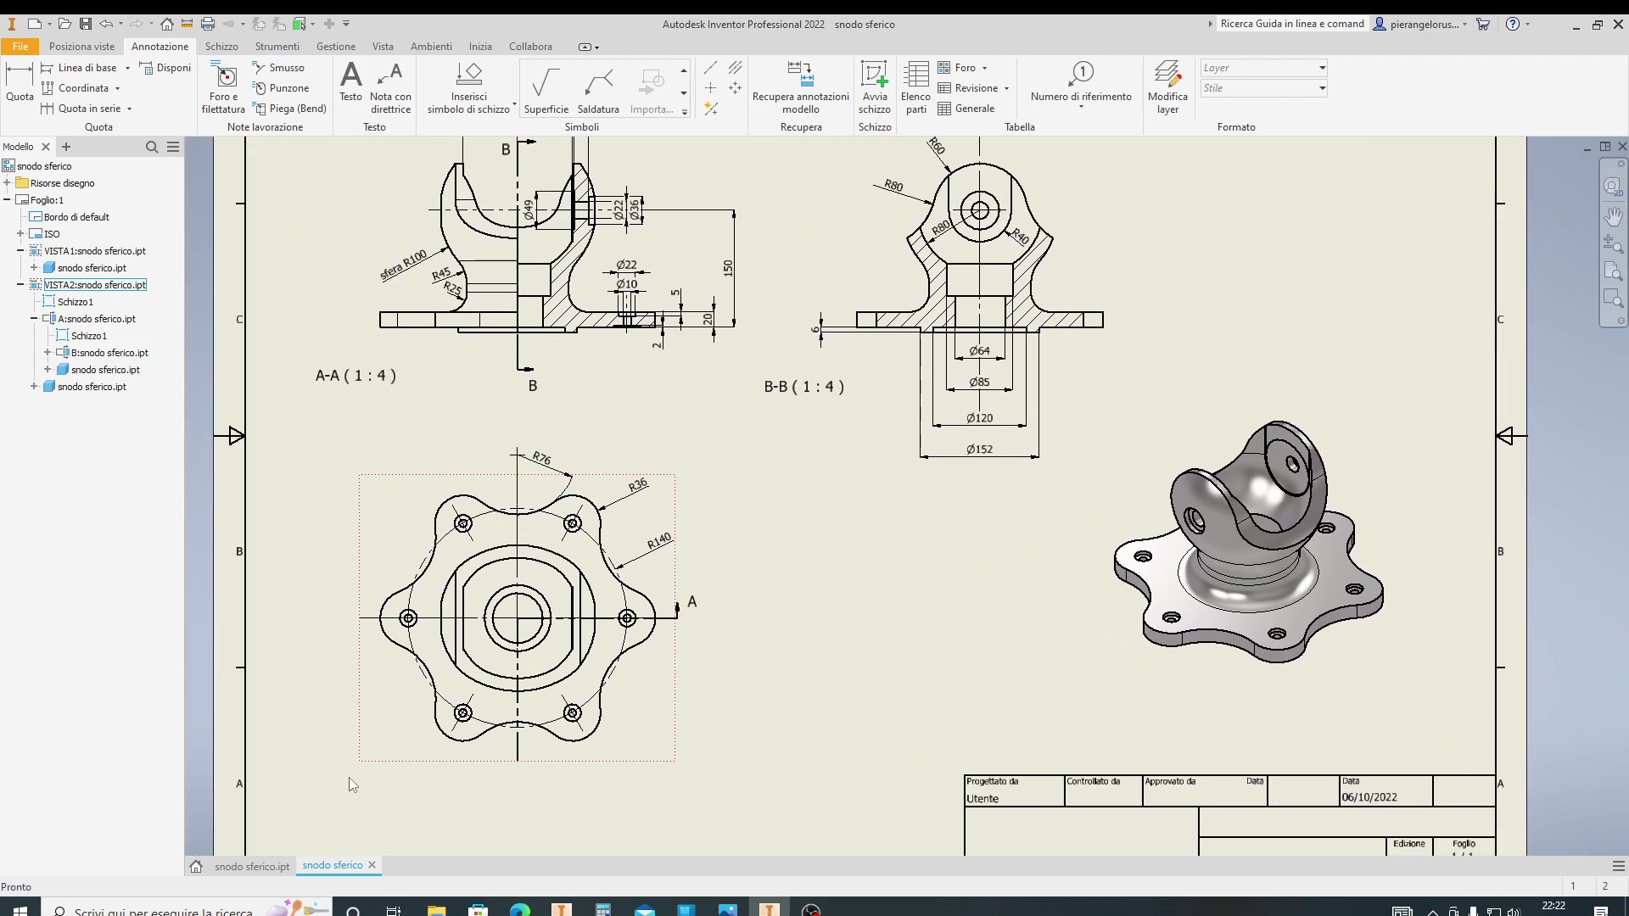
{"action": "left_click", "coordinate": [253, 866]}
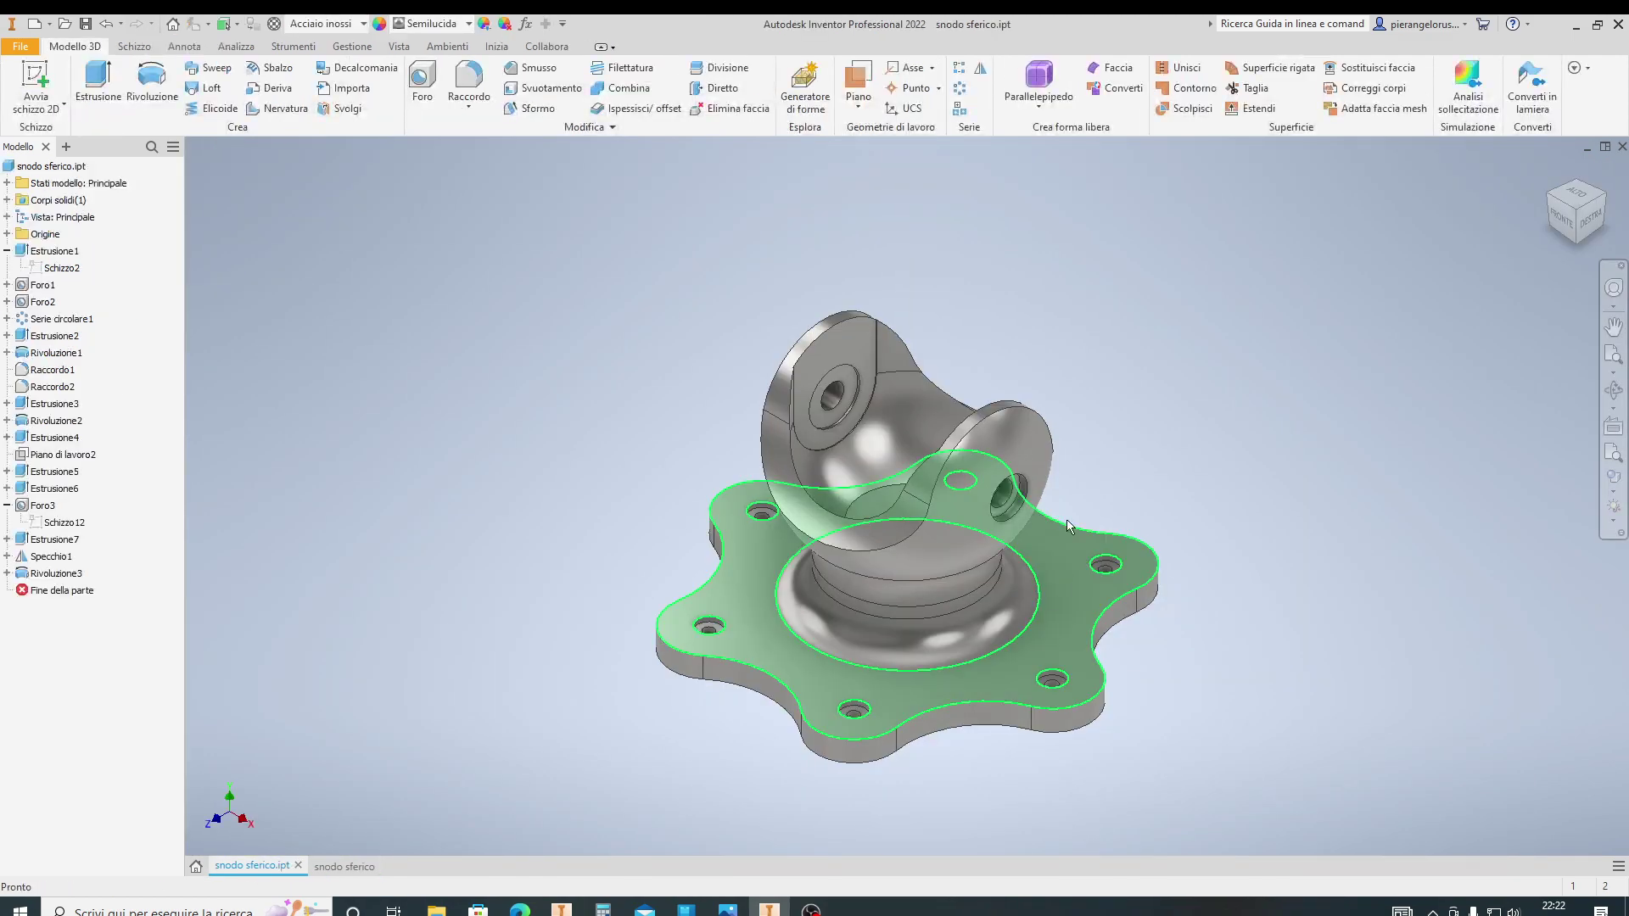
Orbit and re-home the 'snodo sferico' part view, then bring up the New file templates
{"action": "left_click", "coordinate": [1614, 392]}
{"action": "mouse_move", "coordinate": [967, 545]}
{"action": "left_mouse_down"}
{"action": "mouse_move", "coordinate": [1142, 440]}
{"action": "mouse_move", "coordinate": [1182, 534]}
{"action": "mouse_move", "coordinate": [1087, 535]}
{"action": "mouse_move", "coordinate": [908, 452]}
{"action": "mouse_move", "coordinate": [1062, 425]}
{"action": "mouse_move", "coordinate": [1062, 338]}
{"action": "mouse_move", "coordinate": [1042, 314]}
{"action": "mouse_move", "coordinate": [1157, 325]}
{"action": "left_mouse_up"}
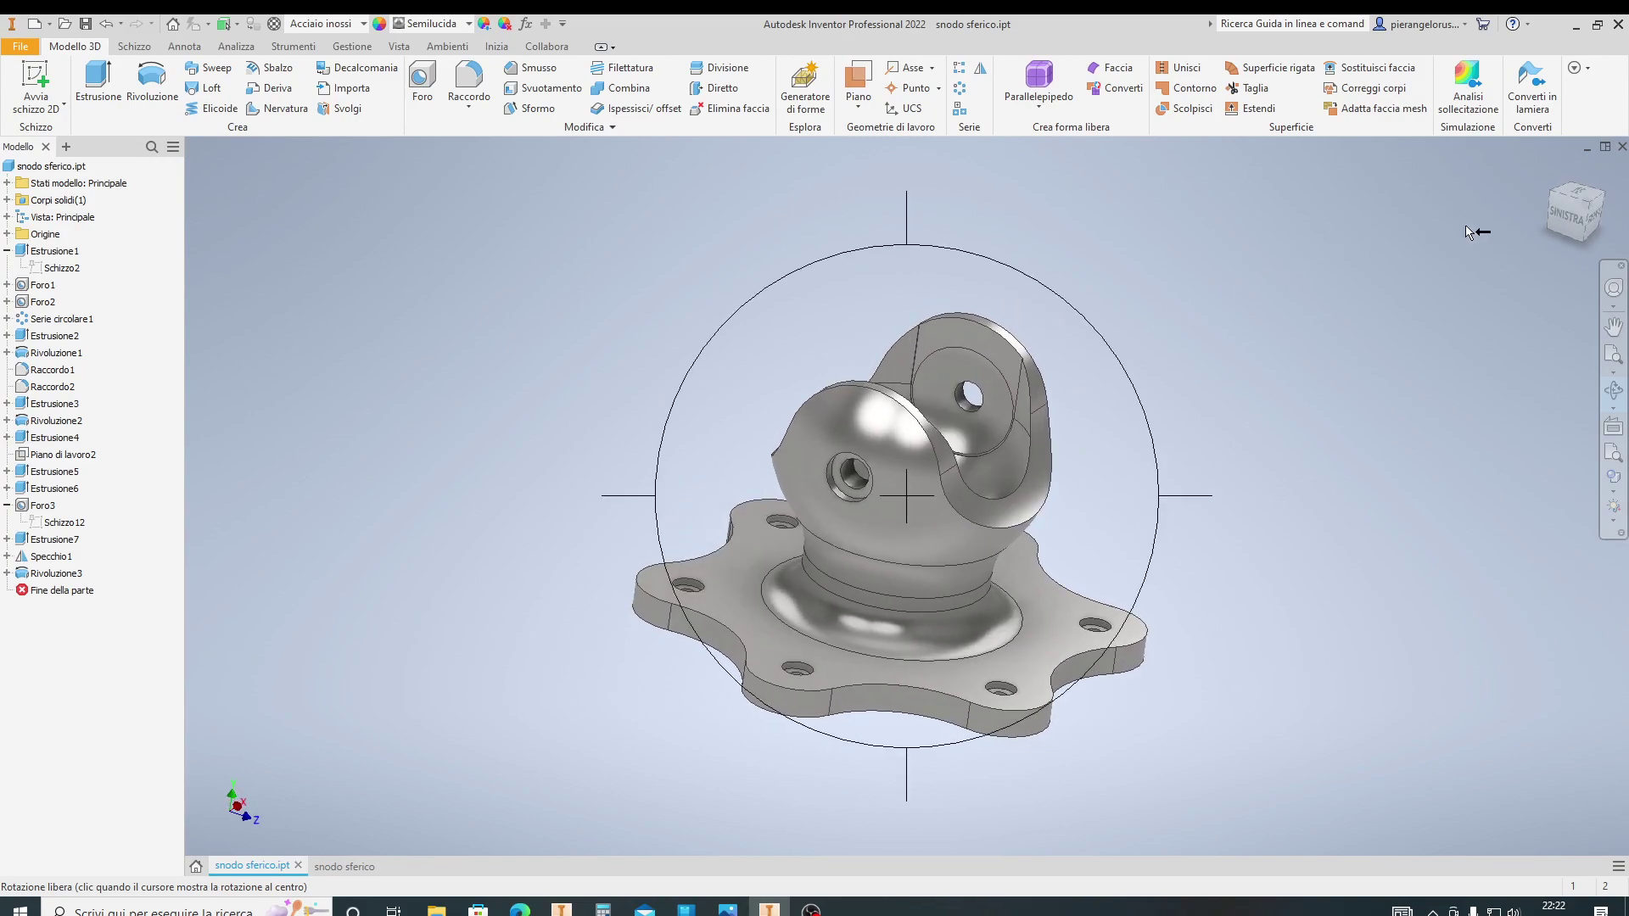
{"action": "key", "text": "Escape"}
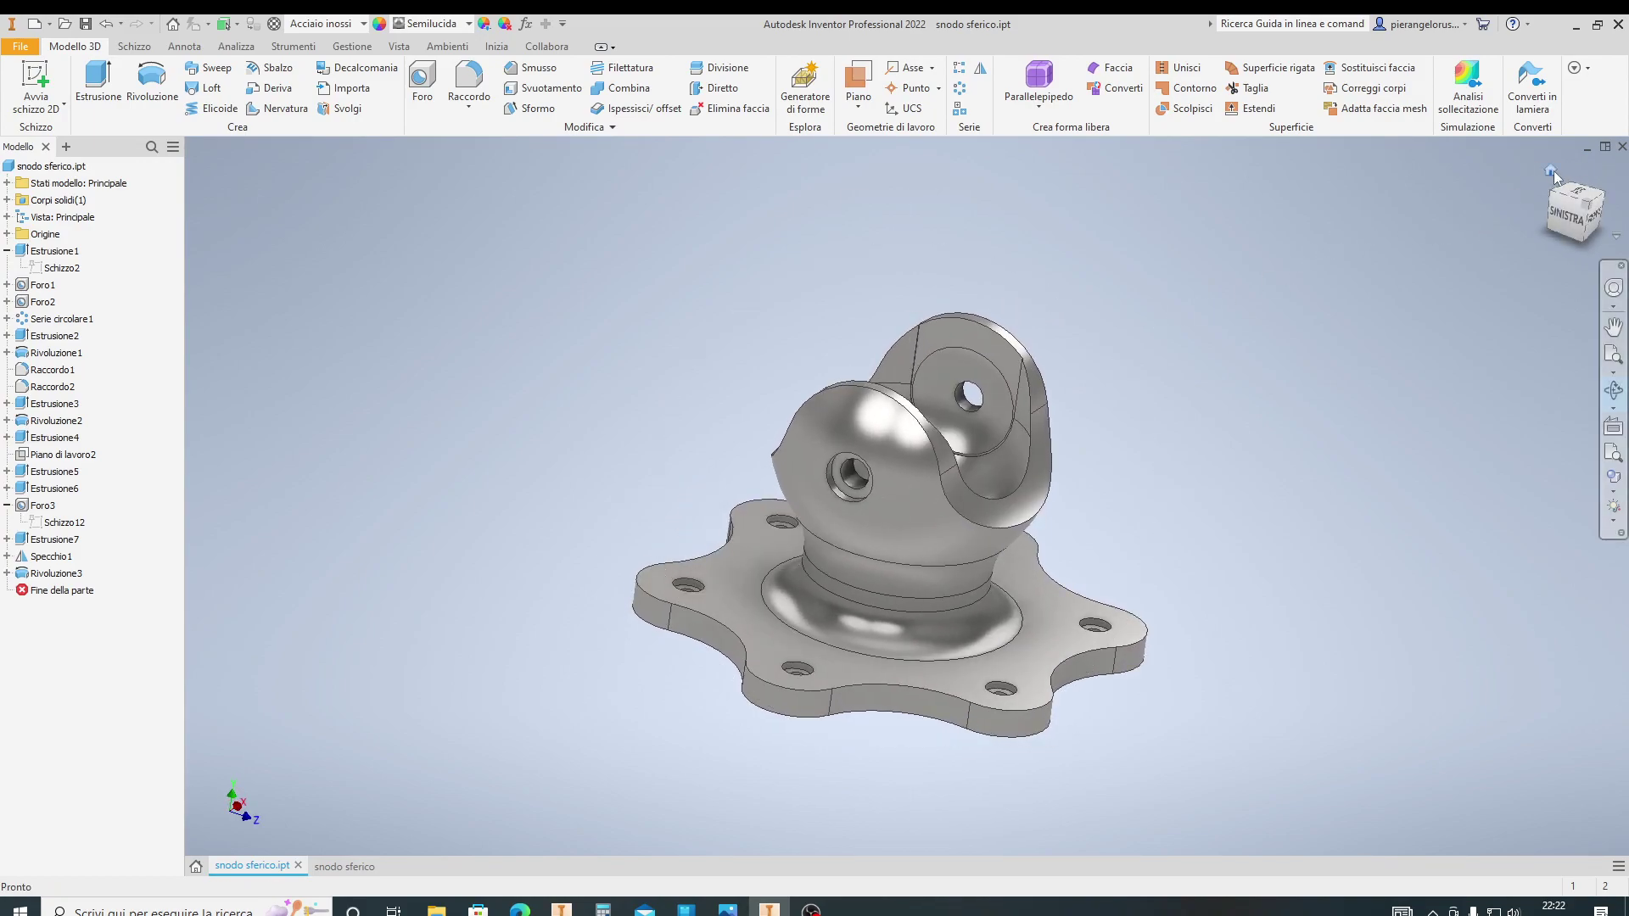
{"action": "left_click", "coordinate": [1551, 171]}
{"action": "key", "text": "F4"}
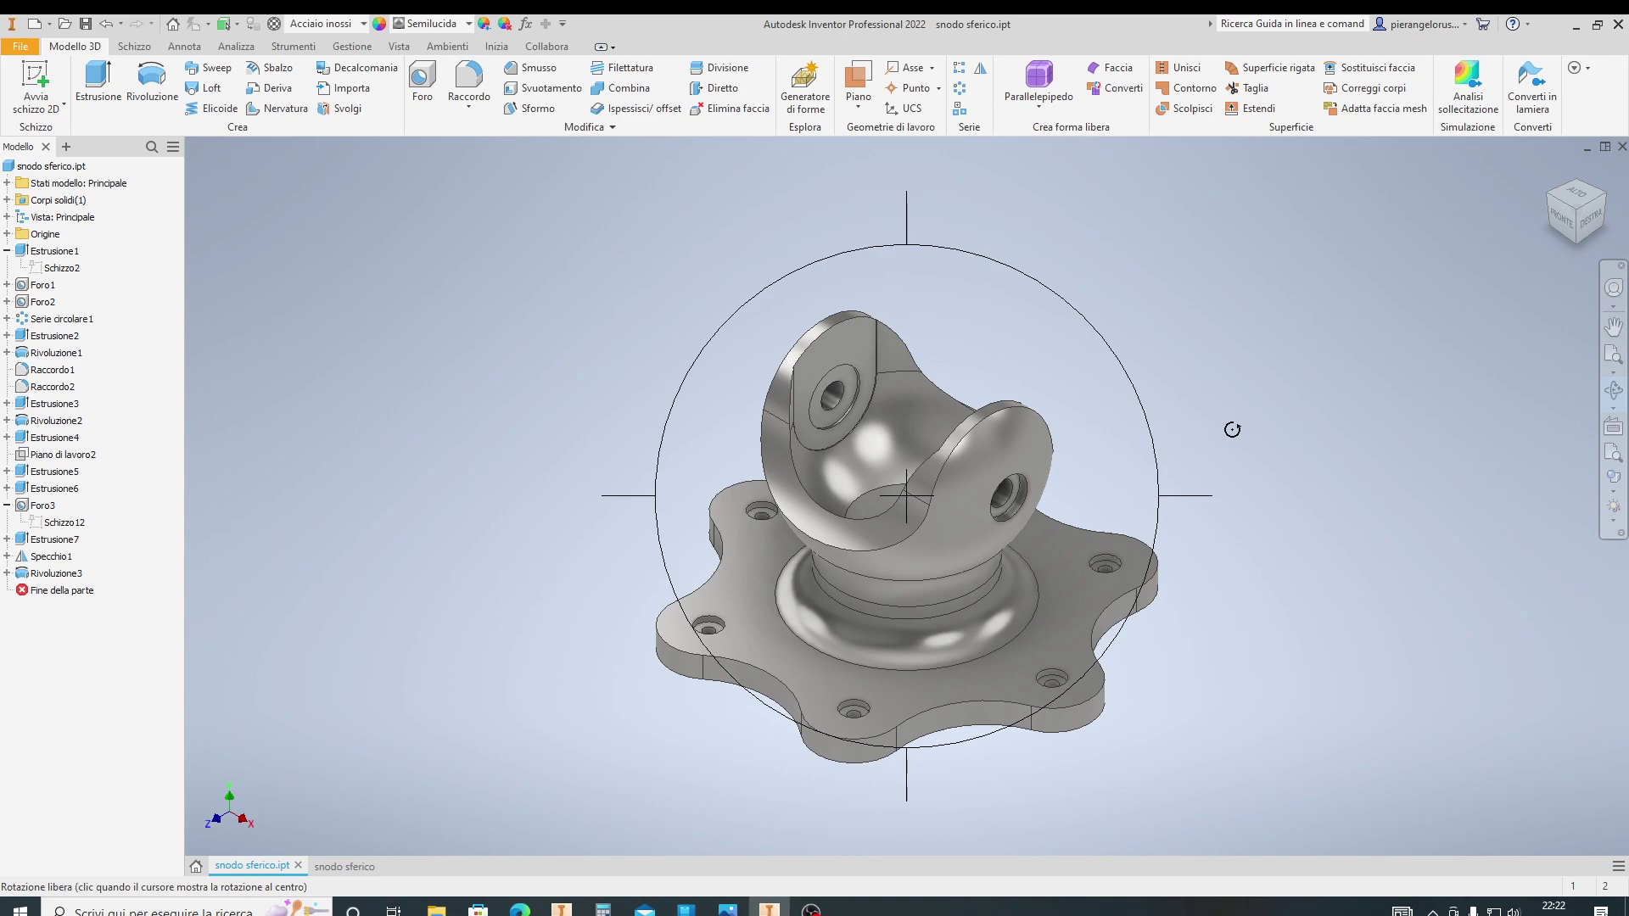
{"action": "key", "text": "Escape"}
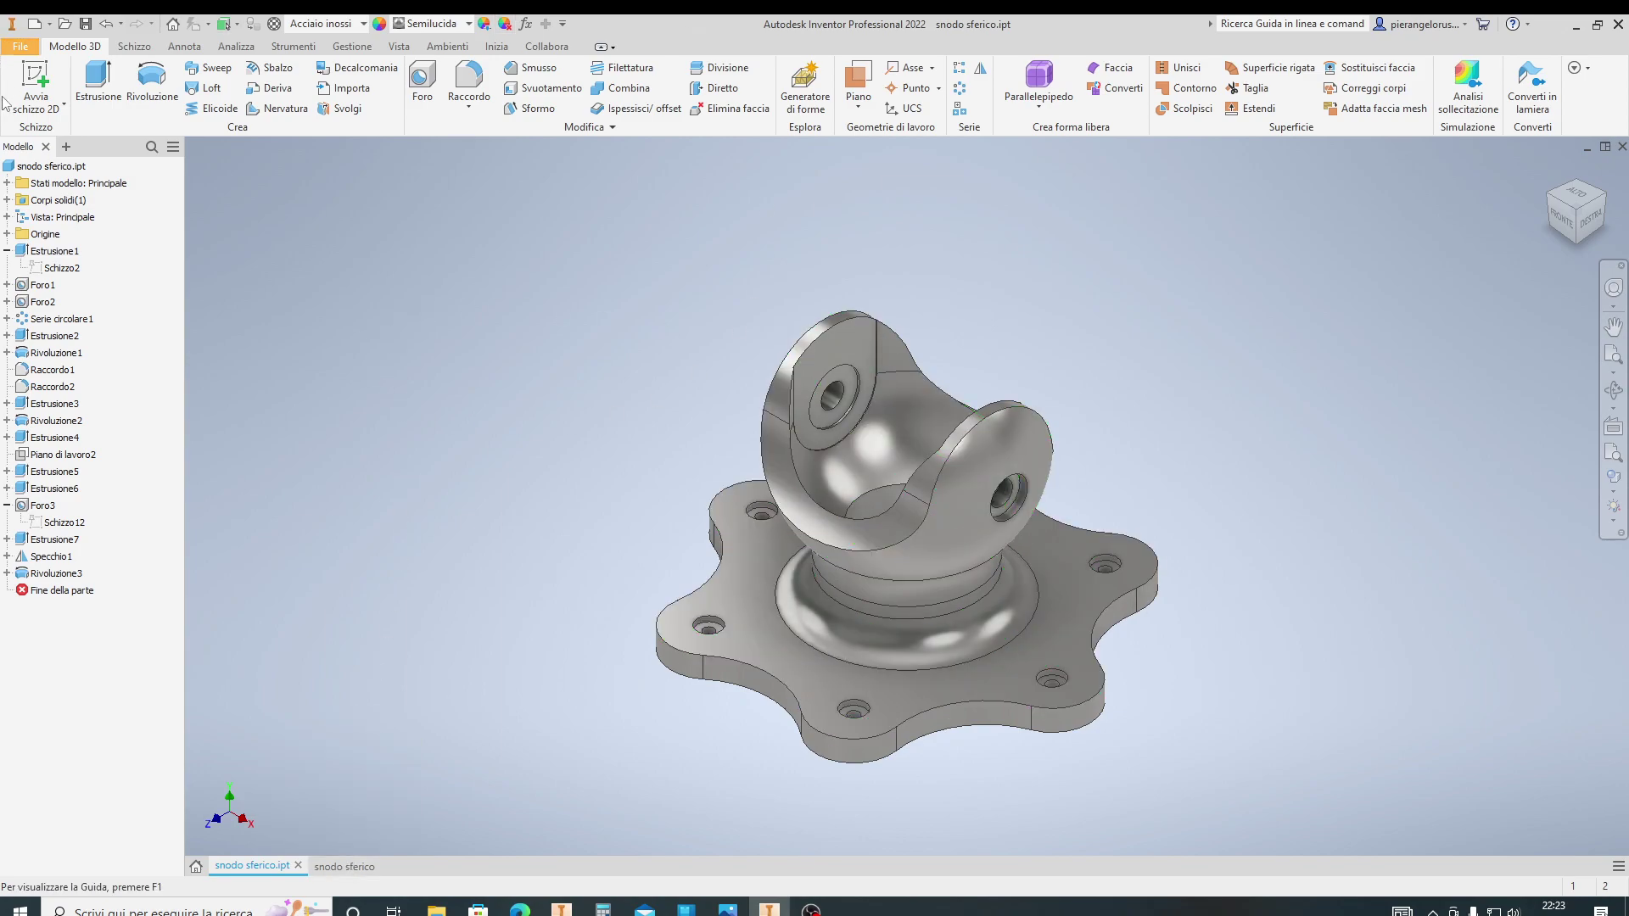
{"action": "left_click", "coordinate": [34, 23]}
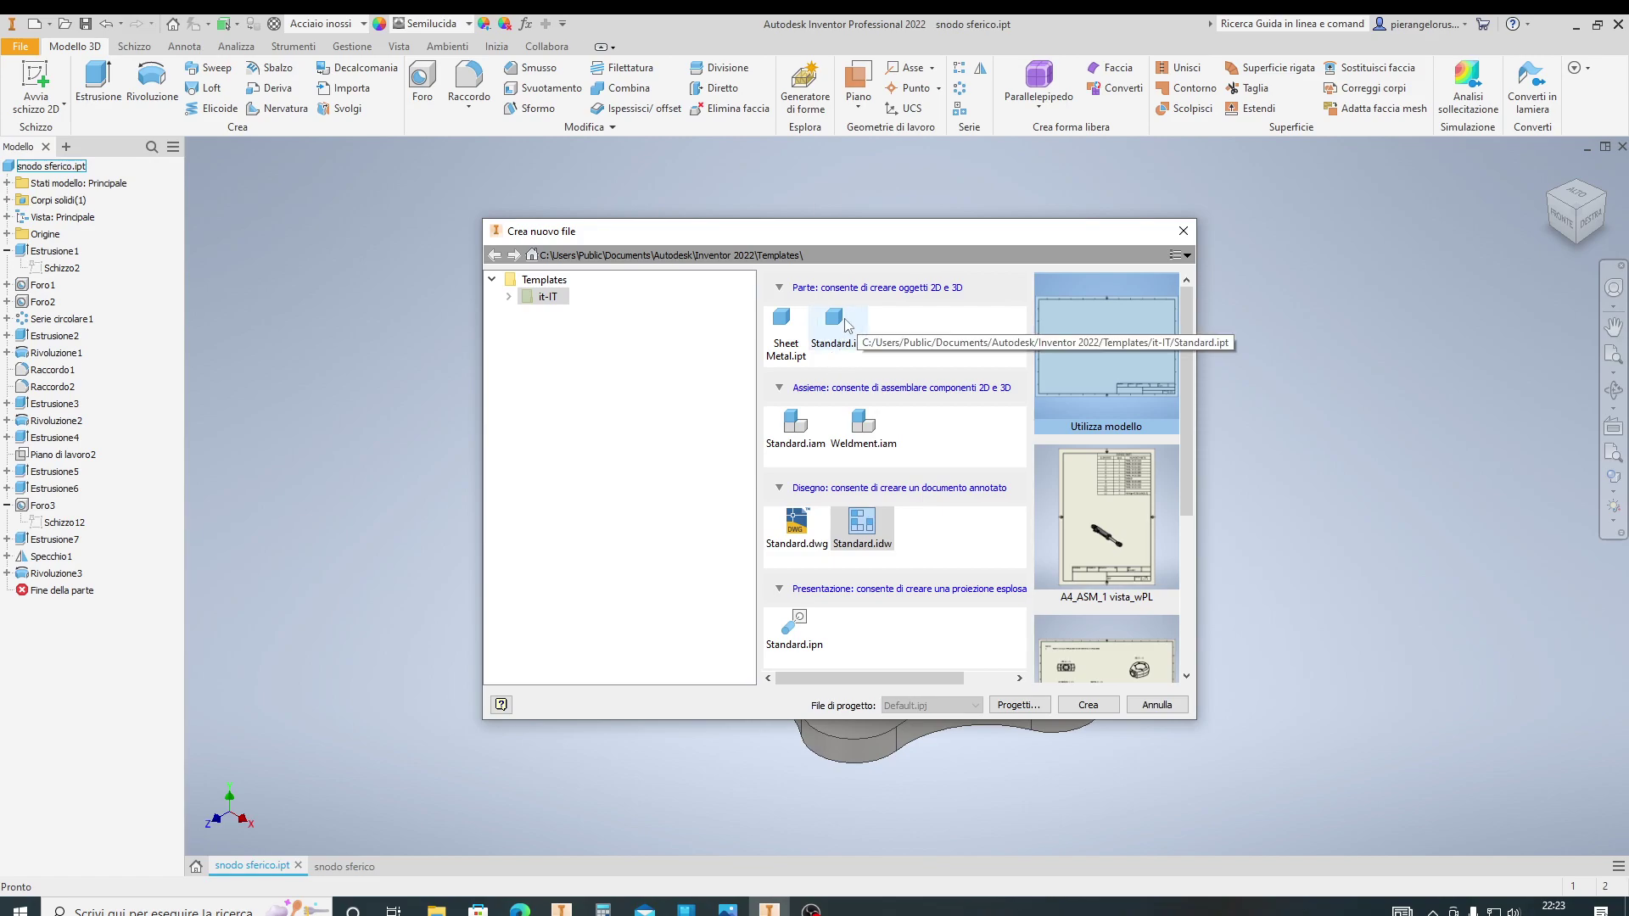
Create the new part Parte1 from the Standard.ipt template
{"action": "left_click", "coordinate": [844, 329]}
{"action": "left_click", "coordinate": [1088, 705]}
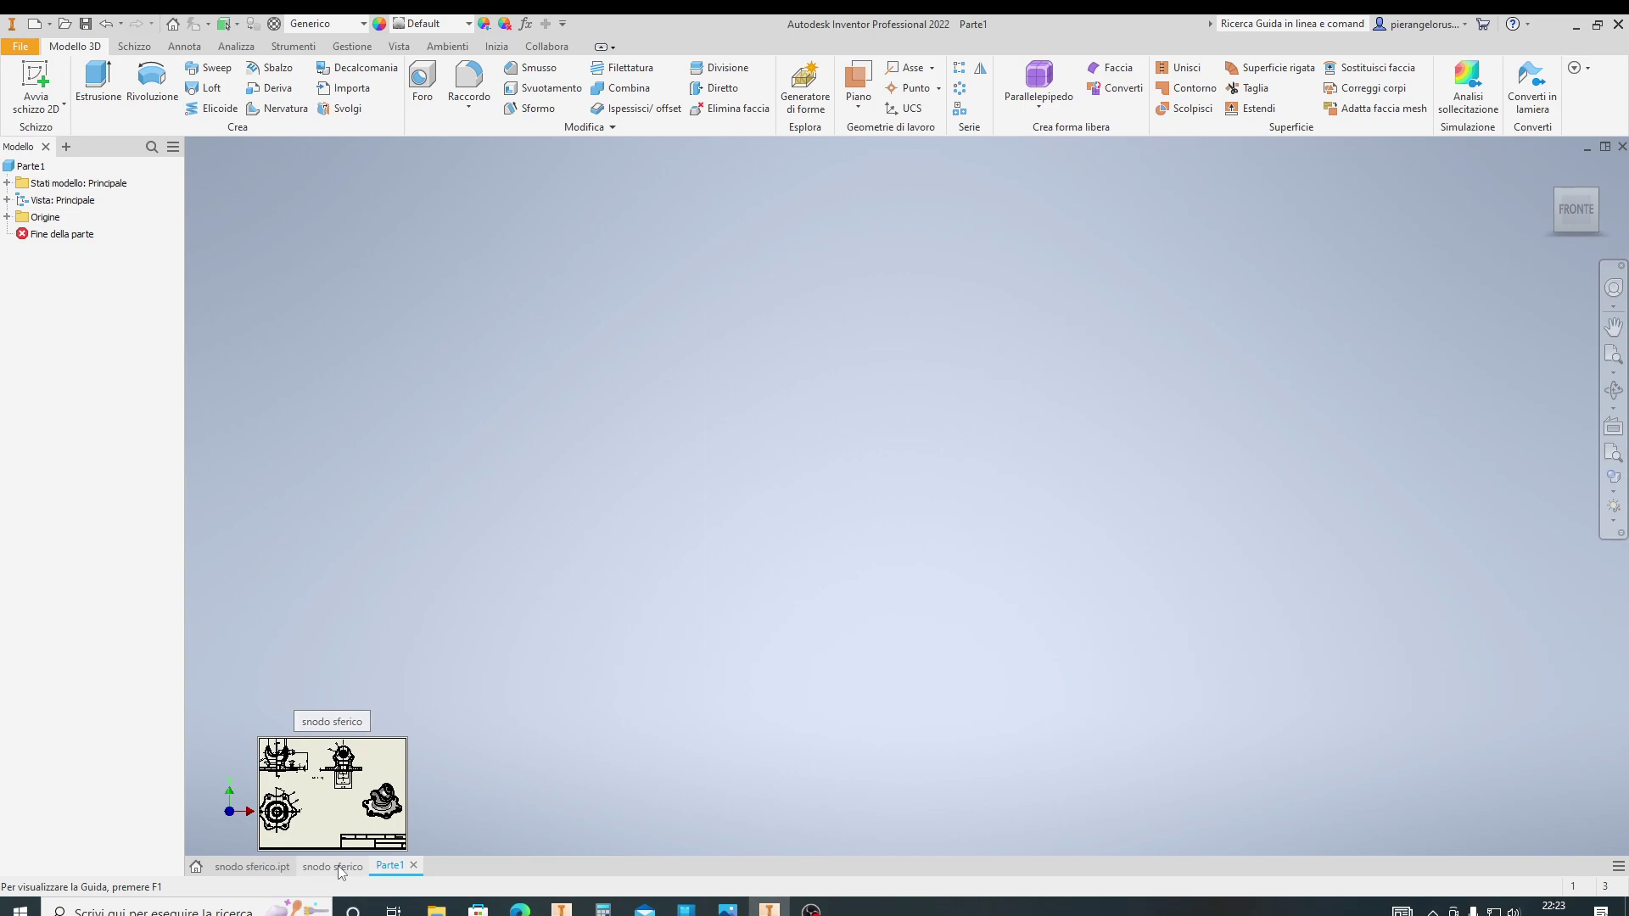
Switch to the snodo sferico drawing, frame the flange view and select its R36 lobe dimension
{"action": "left_click", "coordinate": [252, 867]}
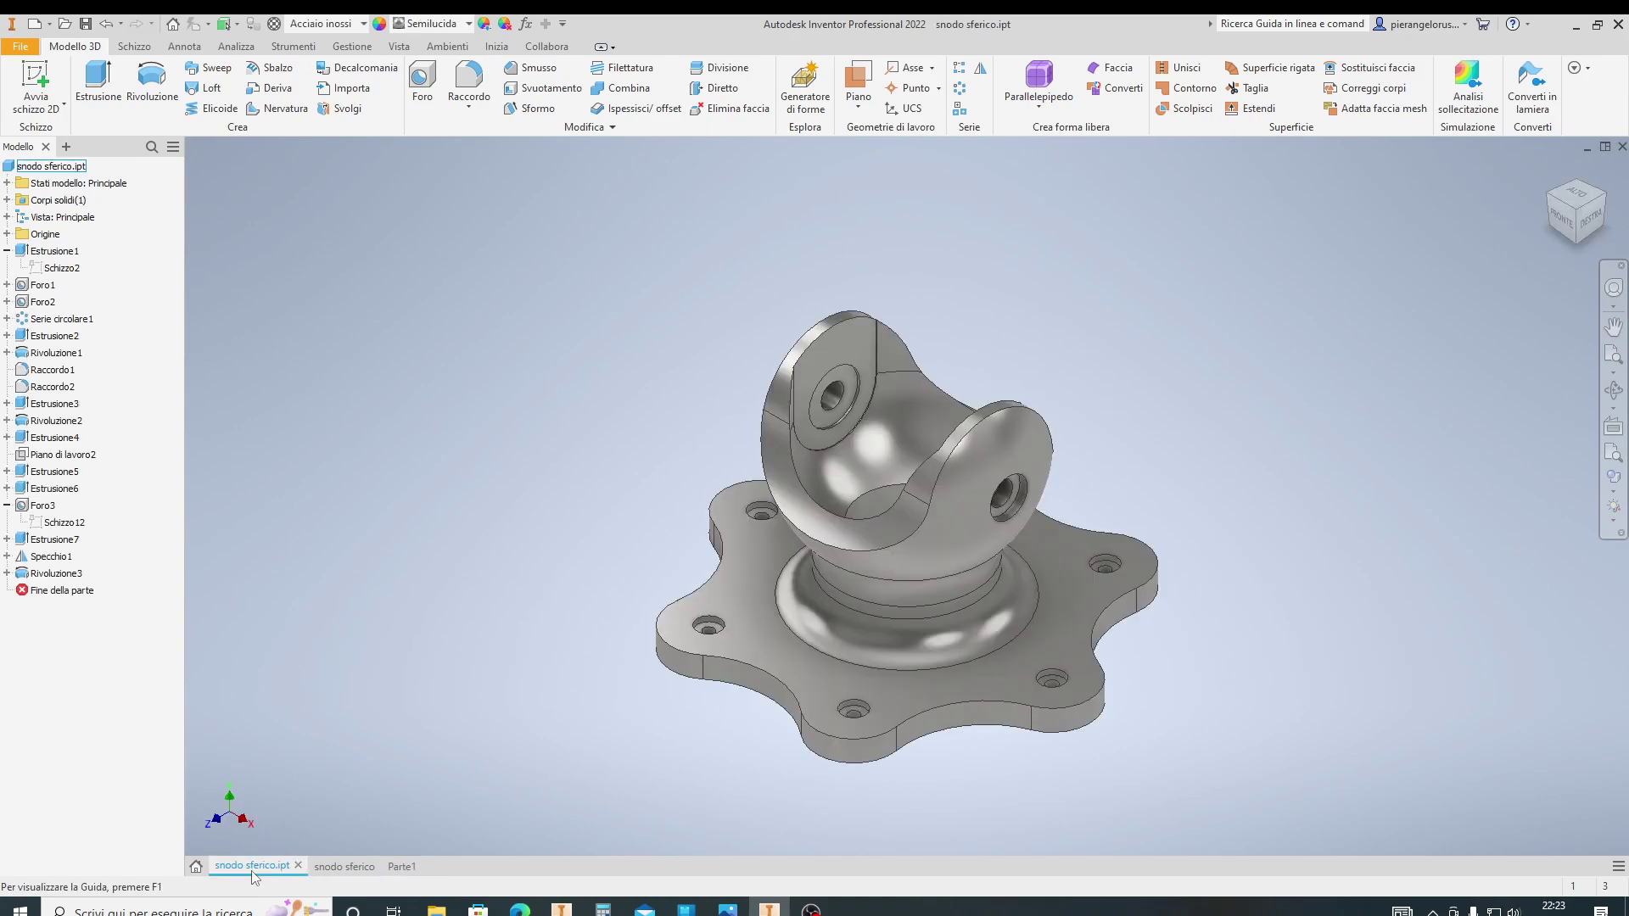
{"action": "left_click", "coordinate": [345, 867]}
{"action": "scroll", "coordinate": [540, 548], "scroll_direction": "up", "scroll_amount": 3}
{"action": "scroll", "coordinate": [536, 547], "scroll_direction": "down", "scroll_amount": 5}
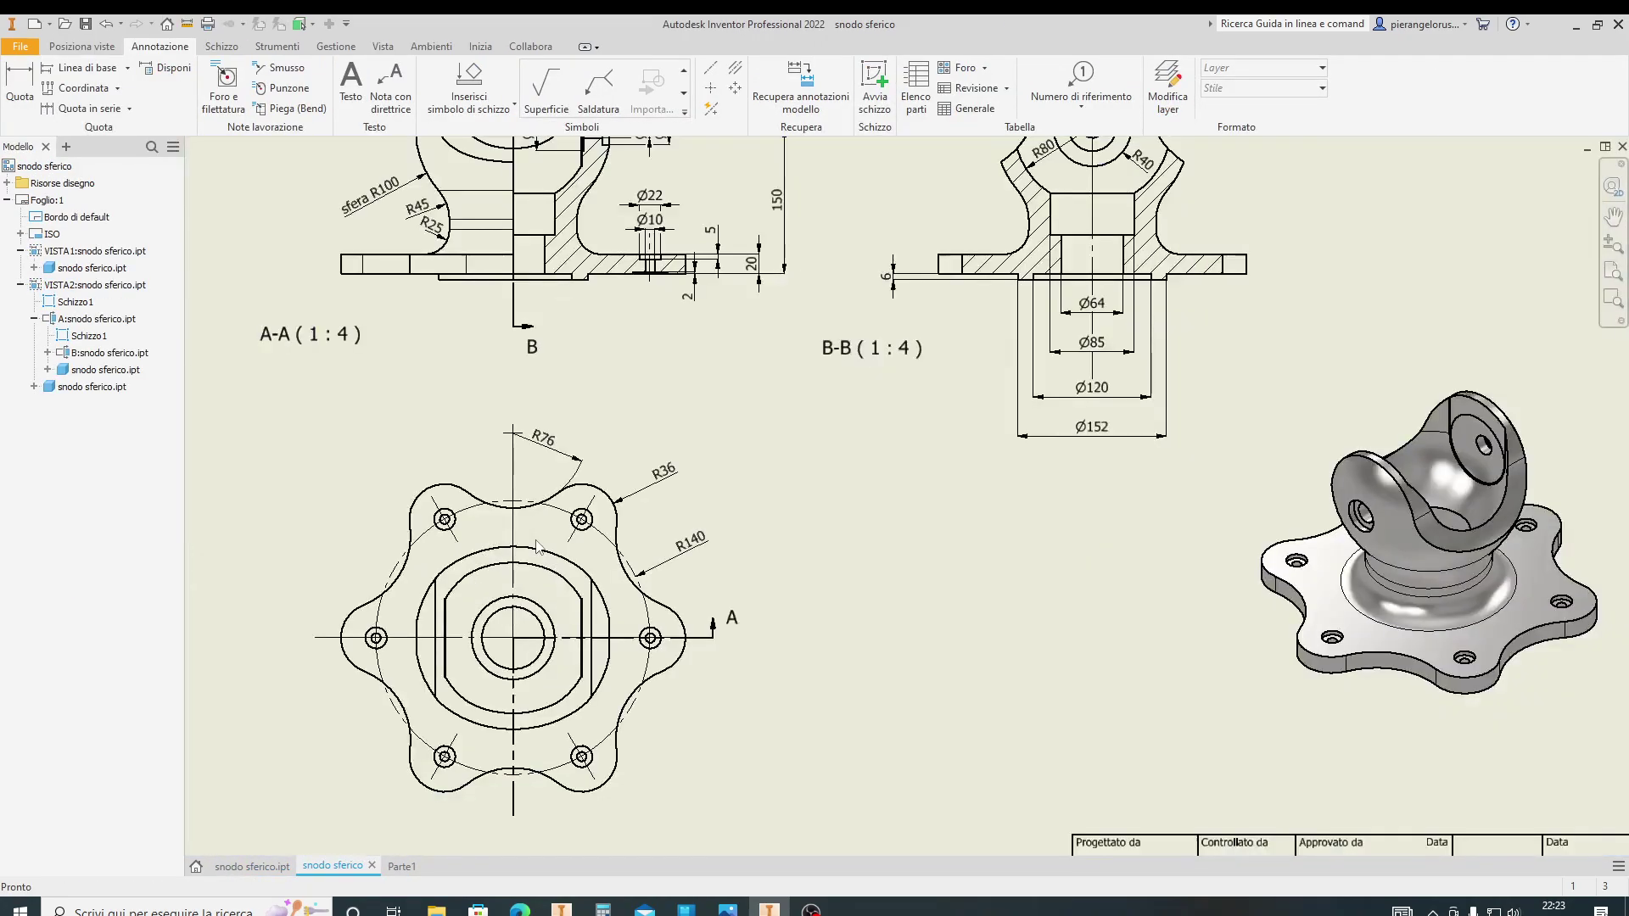
{"action": "scroll", "coordinate": [569, 585], "scroll_direction": "down", "scroll_amount": 1}
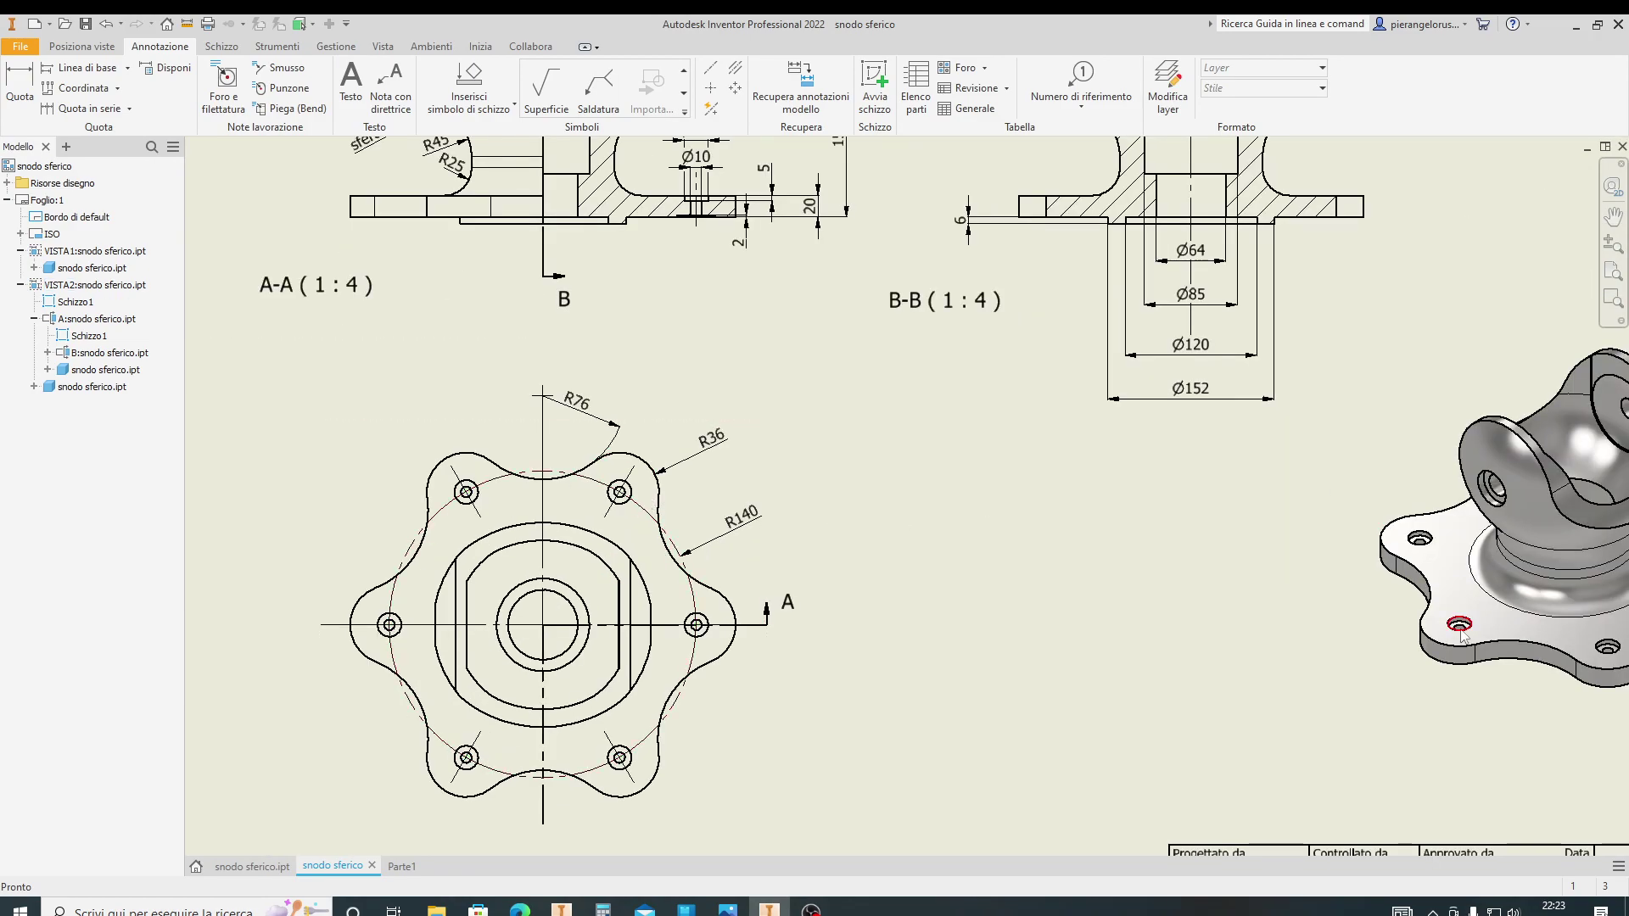
{"action": "middle_click_drag", "start_coordinate": [1458, 625], "coordinate": [1234, 610]}
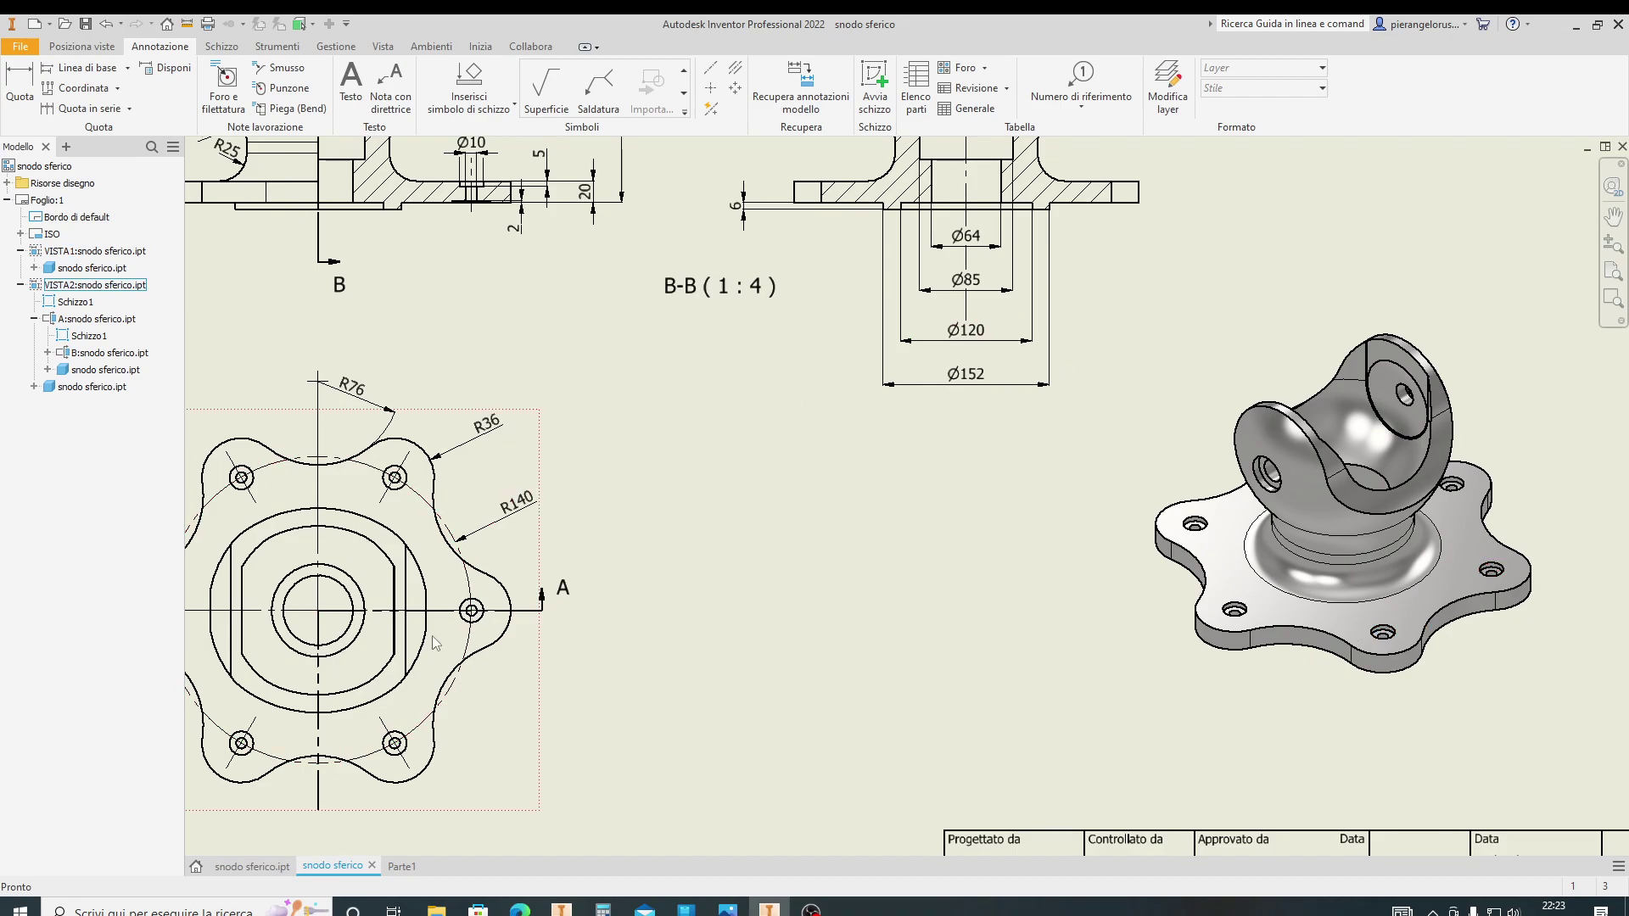
{"action": "key", "text": "F2"}
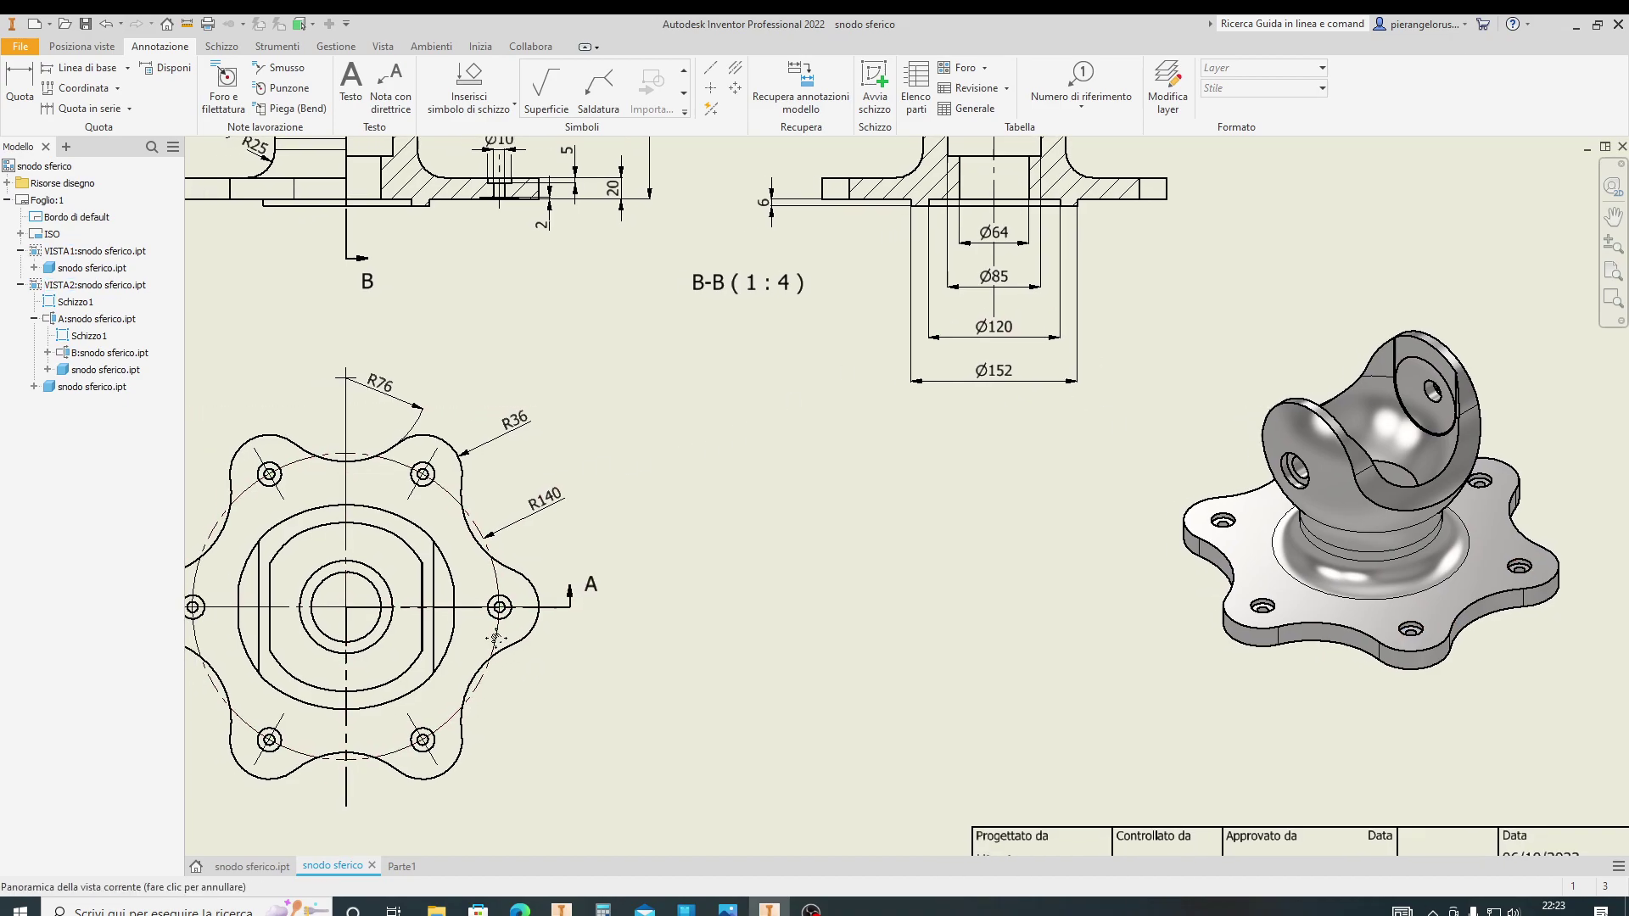
{"action": "left_click_drag", "start_coordinate": [471, 645], "coordinate": [566, 647]}
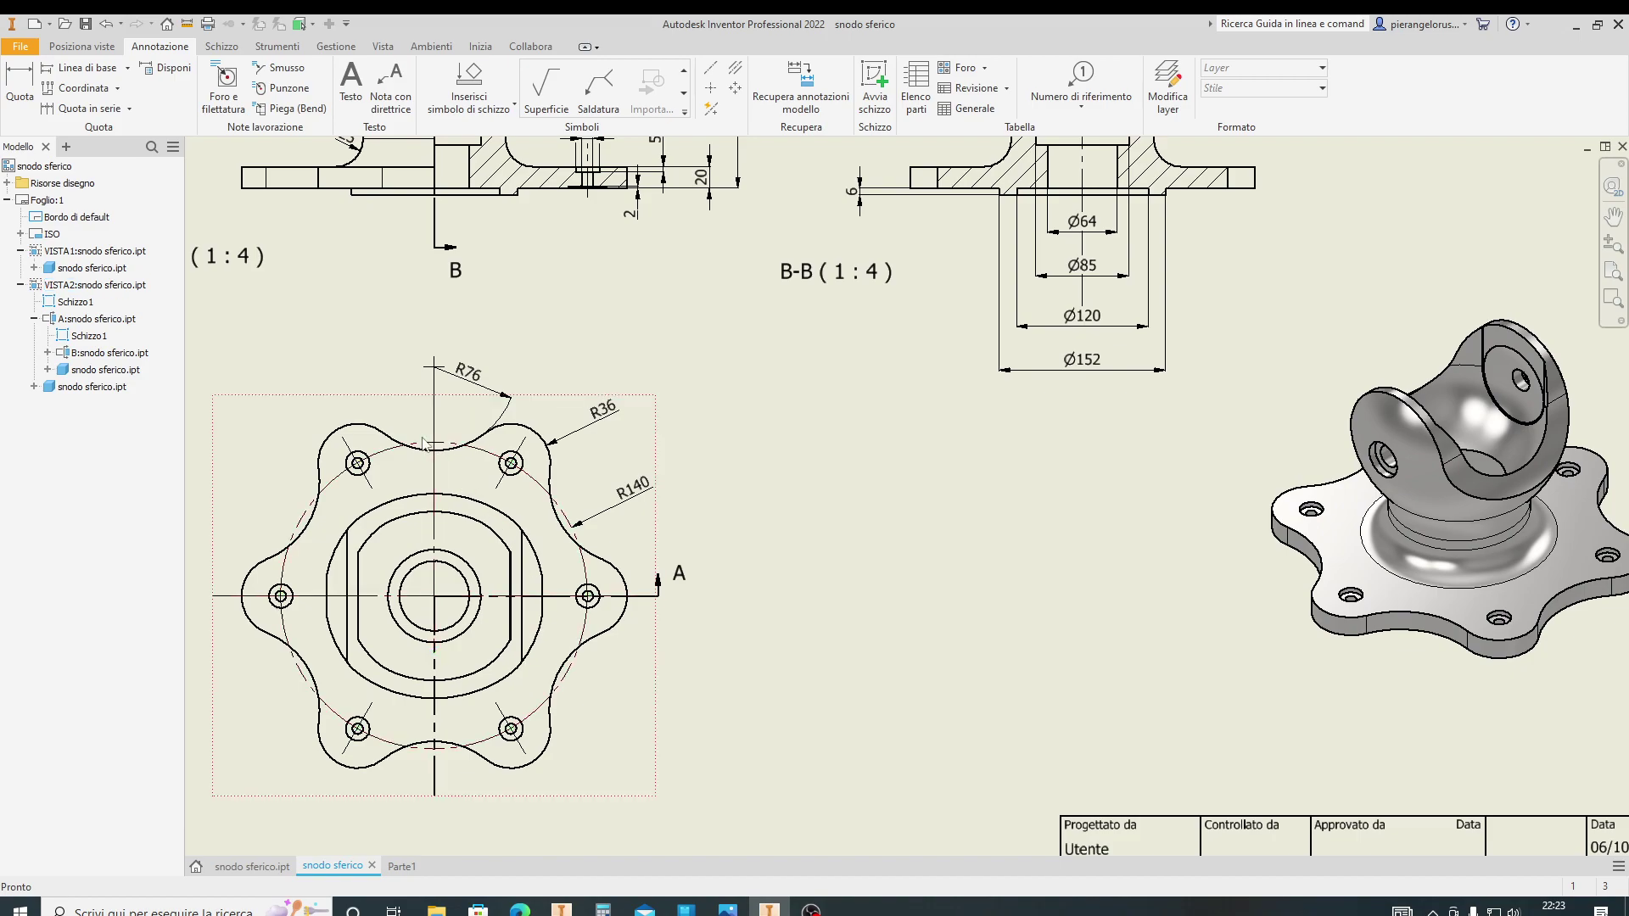
{"action": "left_click", "coordinate": [547, 446]}
{"action": "middle_click_drag", "start_coordinate": [443, 513], "coordinate": [491, 837]}
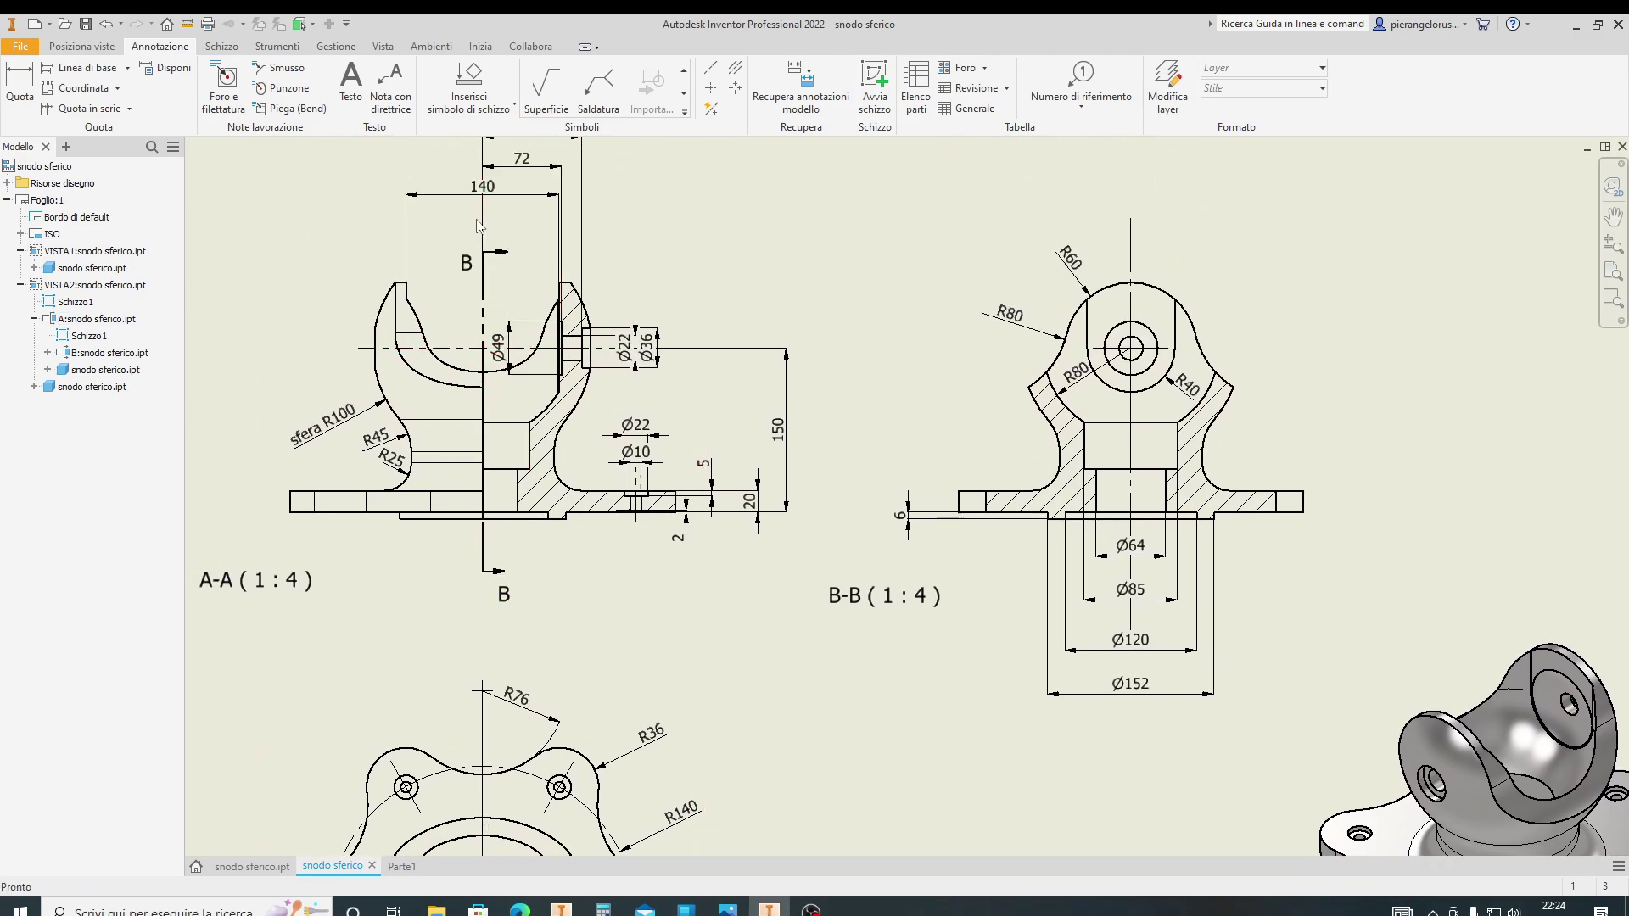
{"action": "middle_click_drag", "start_coordinate": [495, 488], "coordinate": [506, 219]}
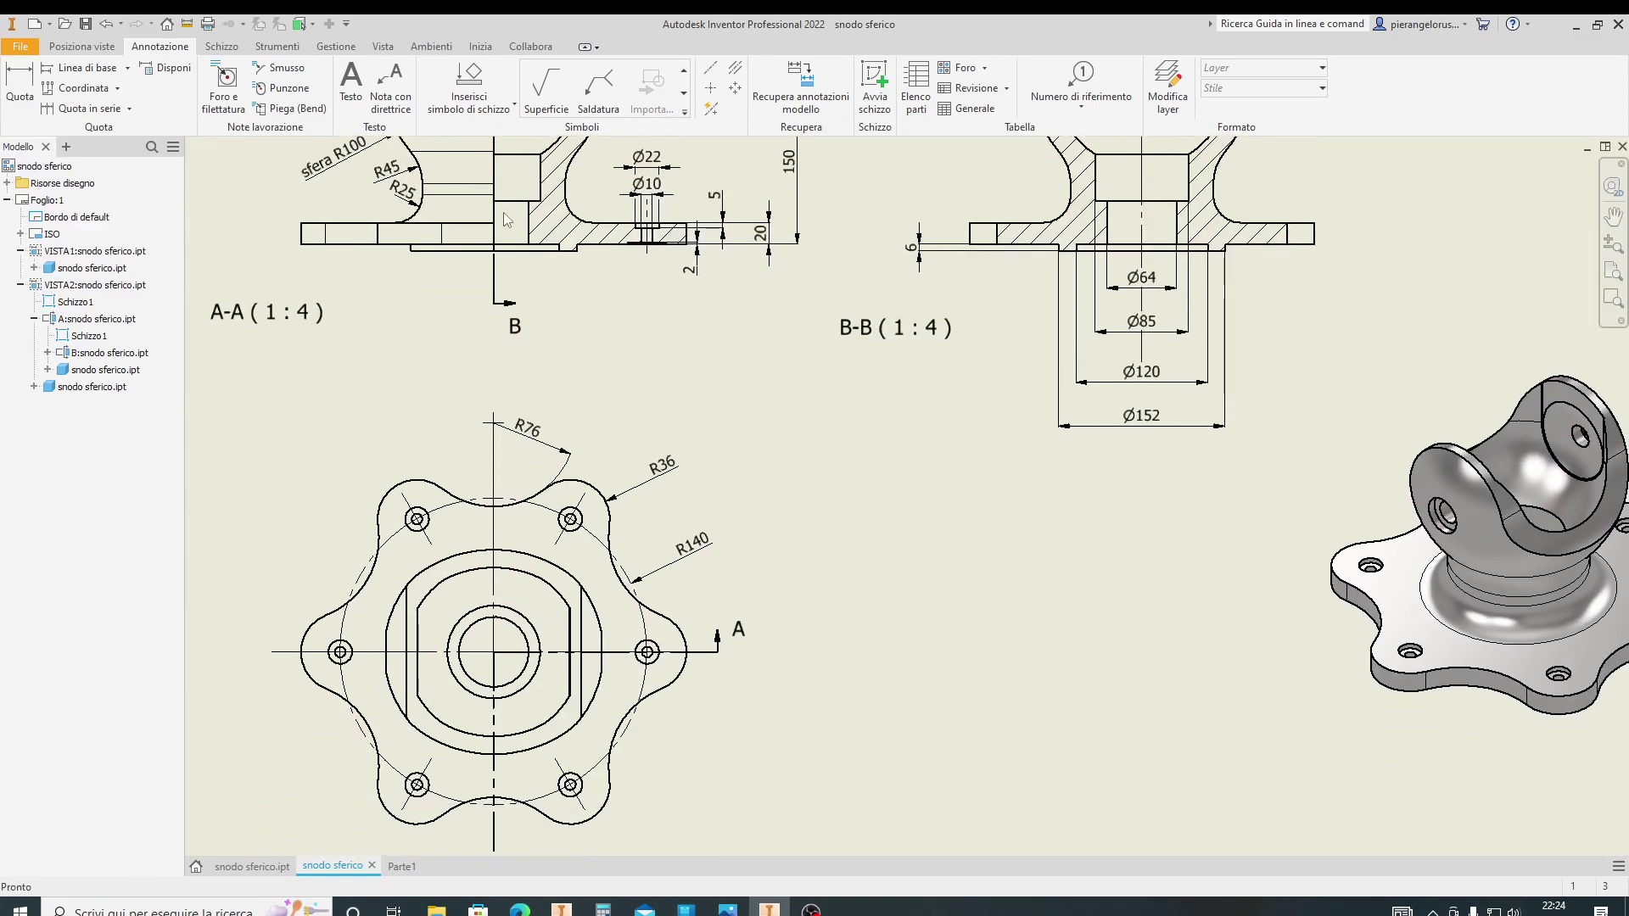
{"action": "mouse_move", "coordinate": [323, 651]}
{"action": "left_mouse_down"}
{"action": "mouse_move", "coordinate": [549, 655]}
{"action": "mouse_move", "coordinate": [601, 578]}
{"action": "left_mouse_up"}
{"action": "key", "text": "Escape"}
{"action": "left_click", "coordinate": [683, 654]}
{"action": "left_click", "coordinate": [700, 772]}
{"action": "left_click", "coordinate": [450, 519]}
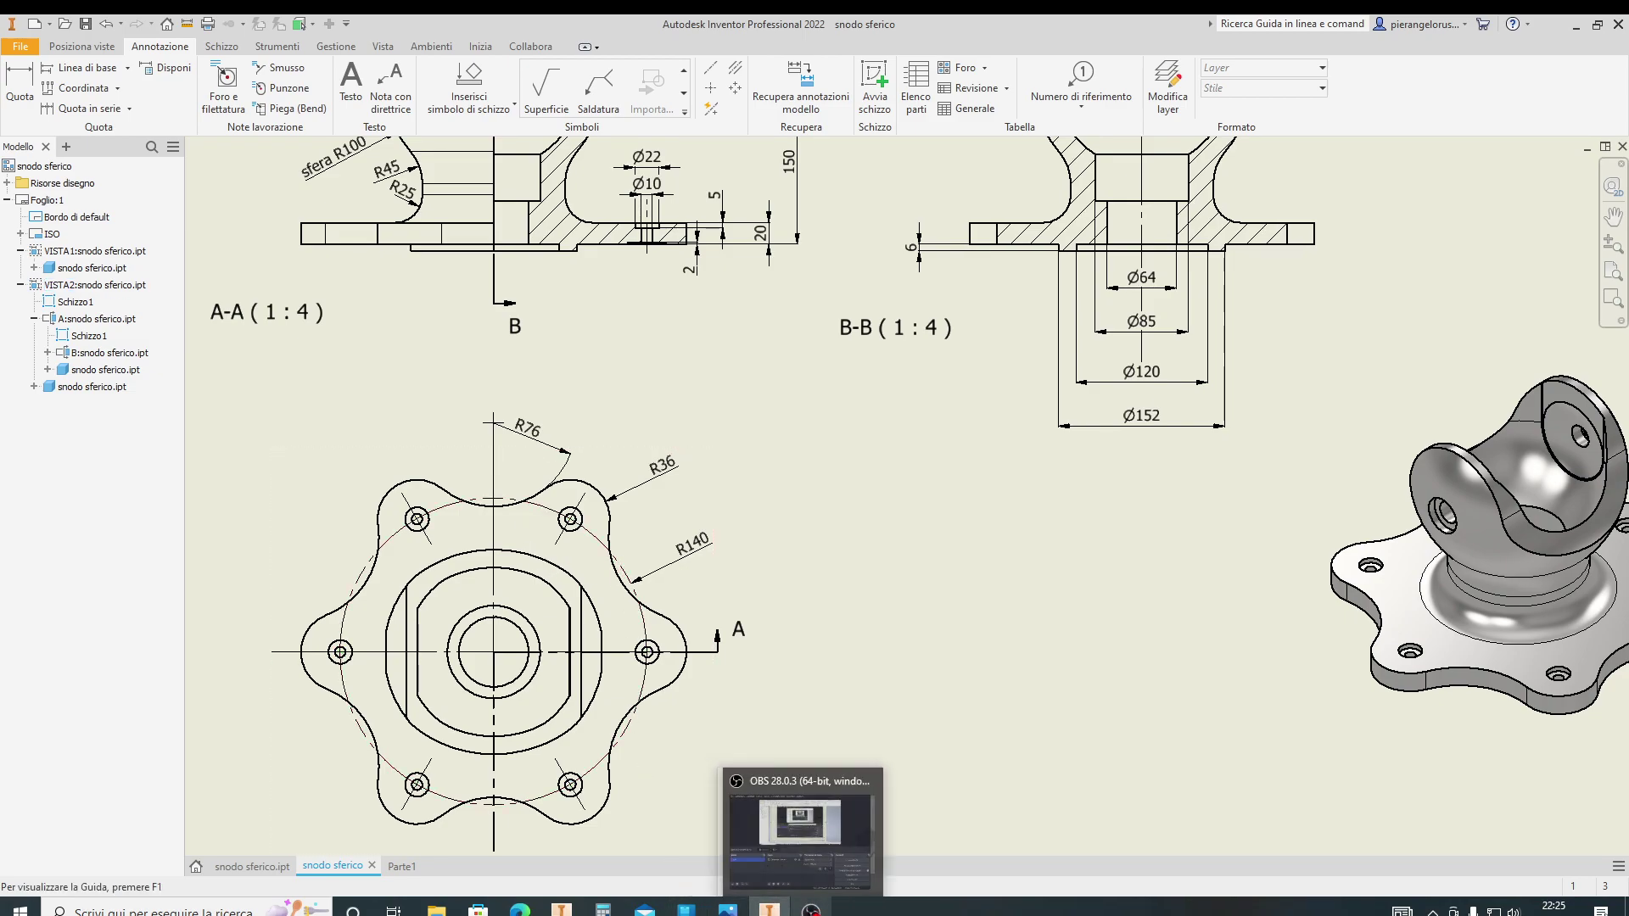
{"action": "mouse_move", "coordinate": [766, 909]}
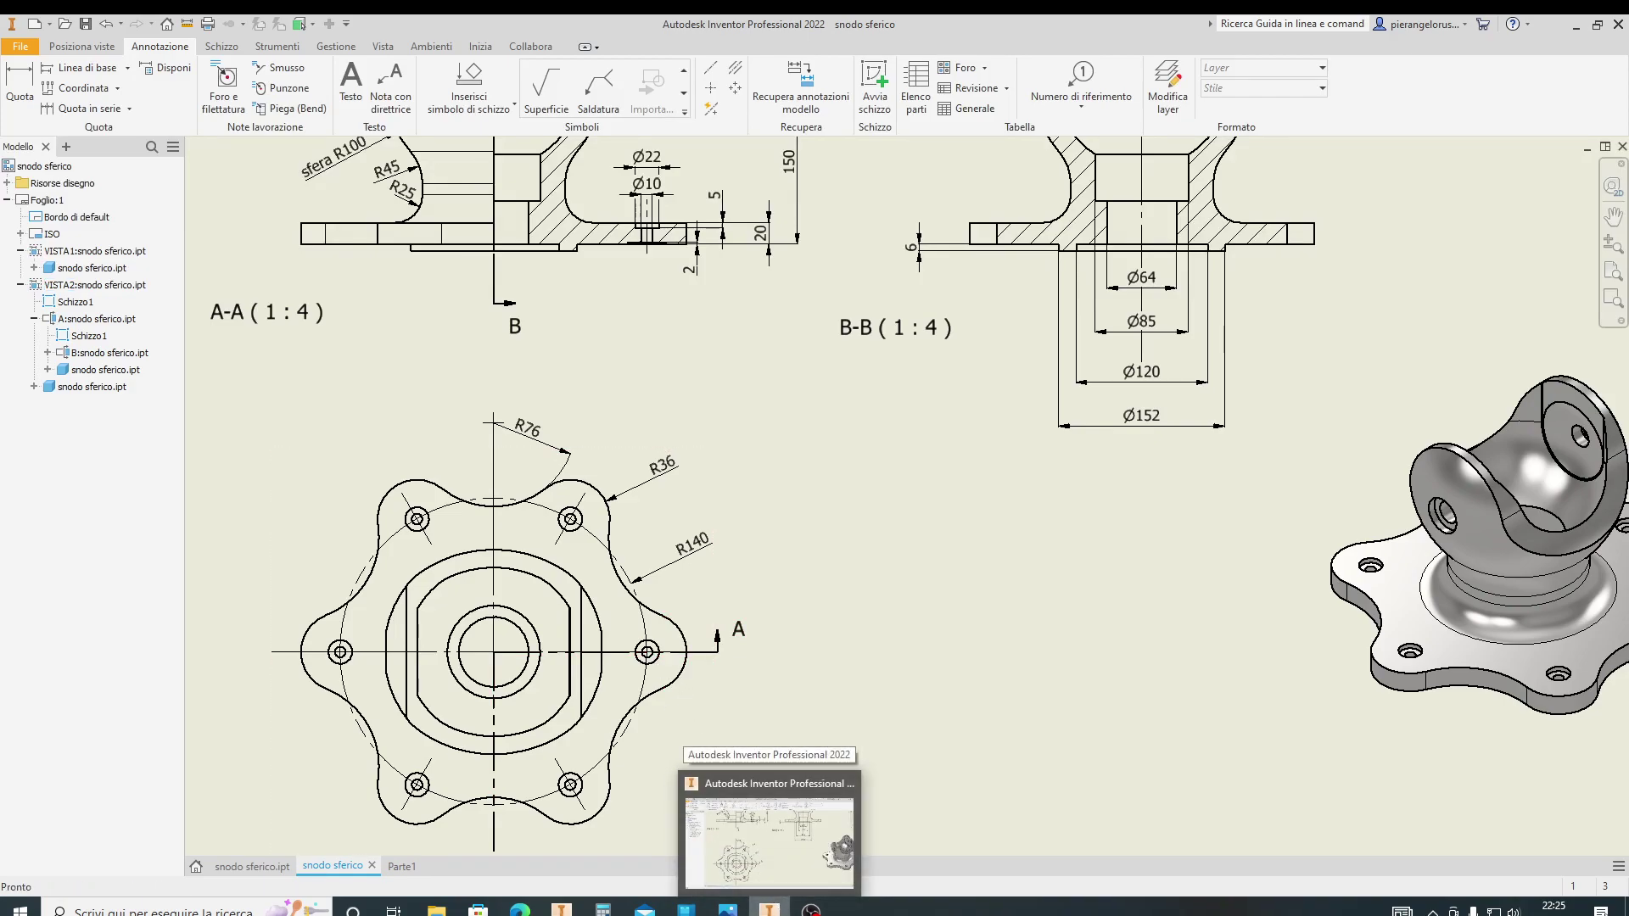
Start a 2D sketch in Parte1 on the XY origin plane
{"action": "left_click", "coordinate": [399, 866]}
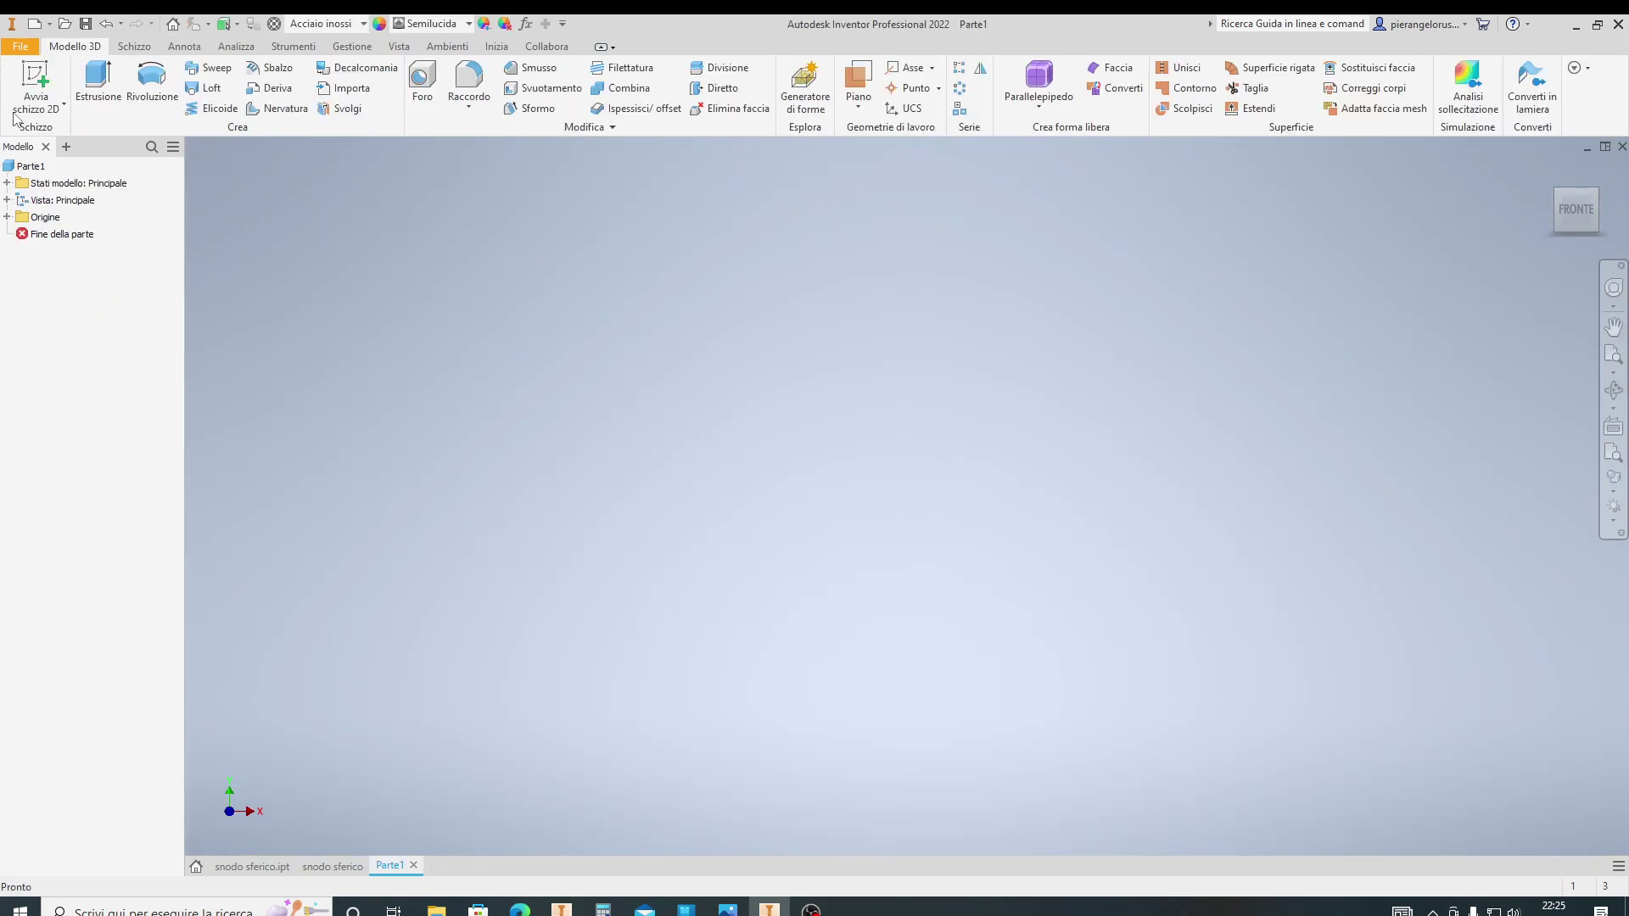
{"action": "left_click", "coordinate": [34, 94]}
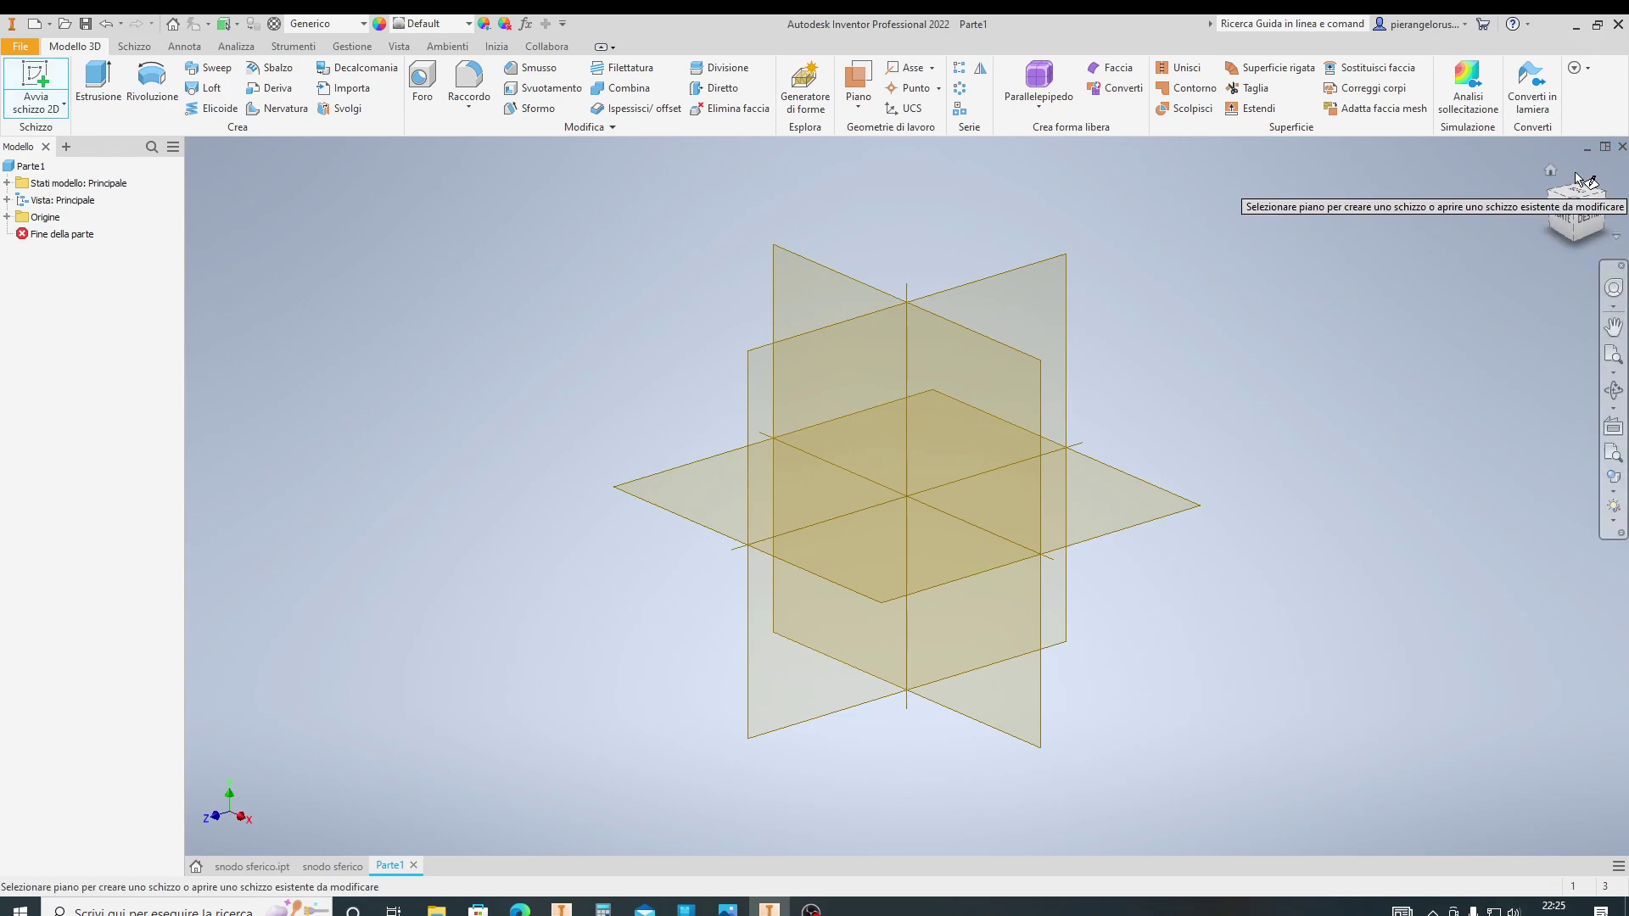
{"action": "left_click", "coordinate": [1551, 172]}
{"action": "key", "text": "s"}
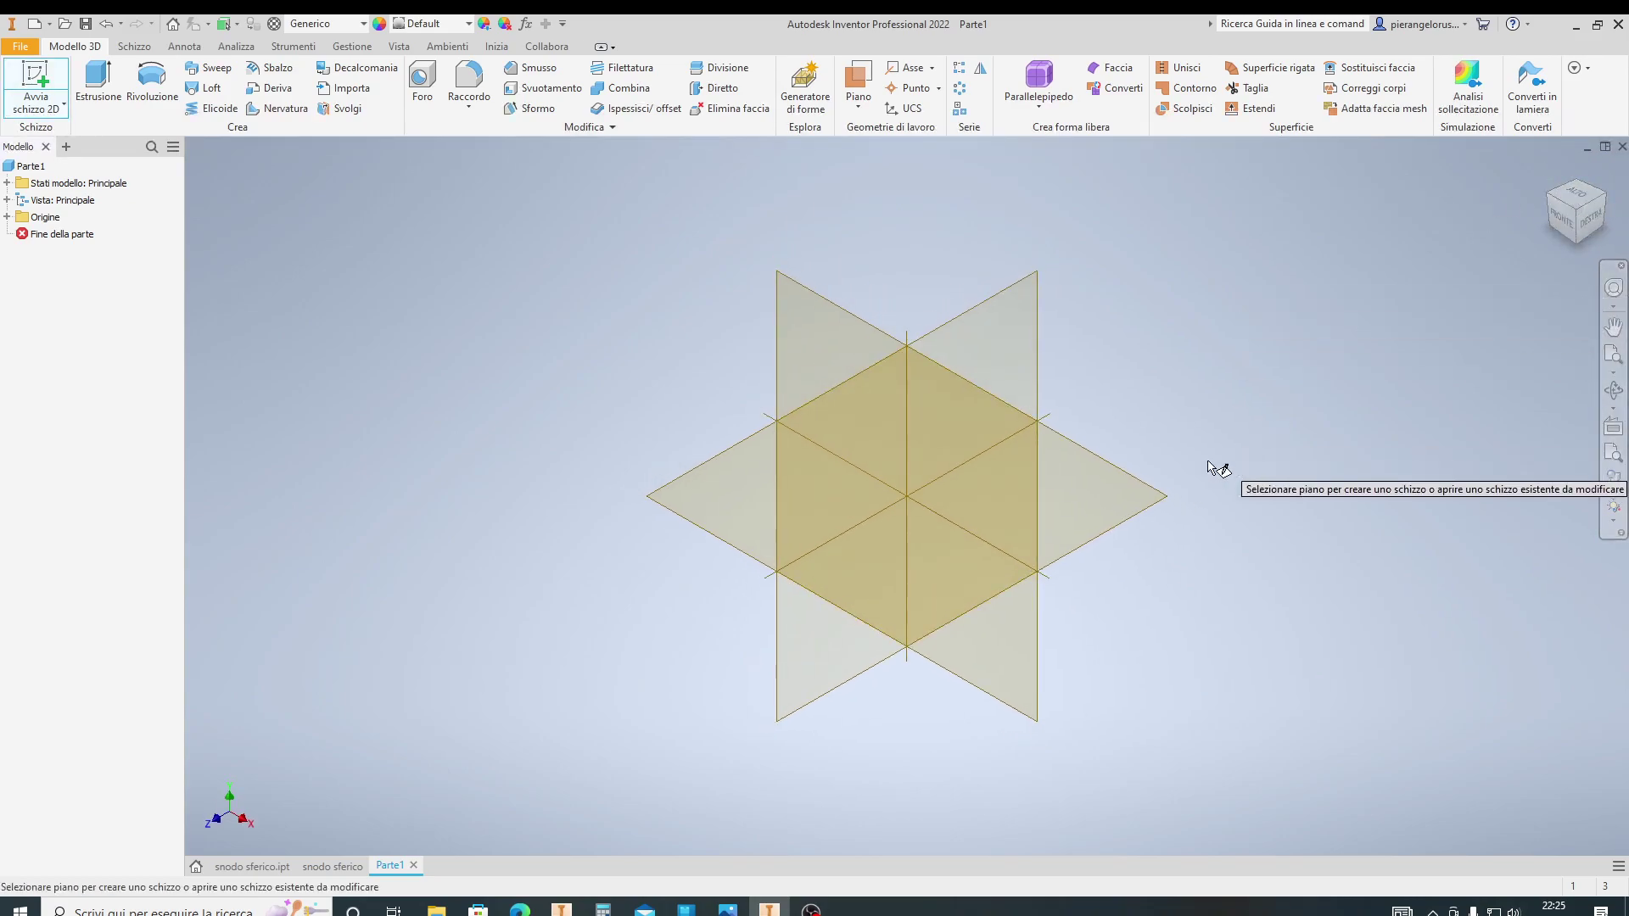
{"action": "left_click", "coordinate": [1148, 490]}
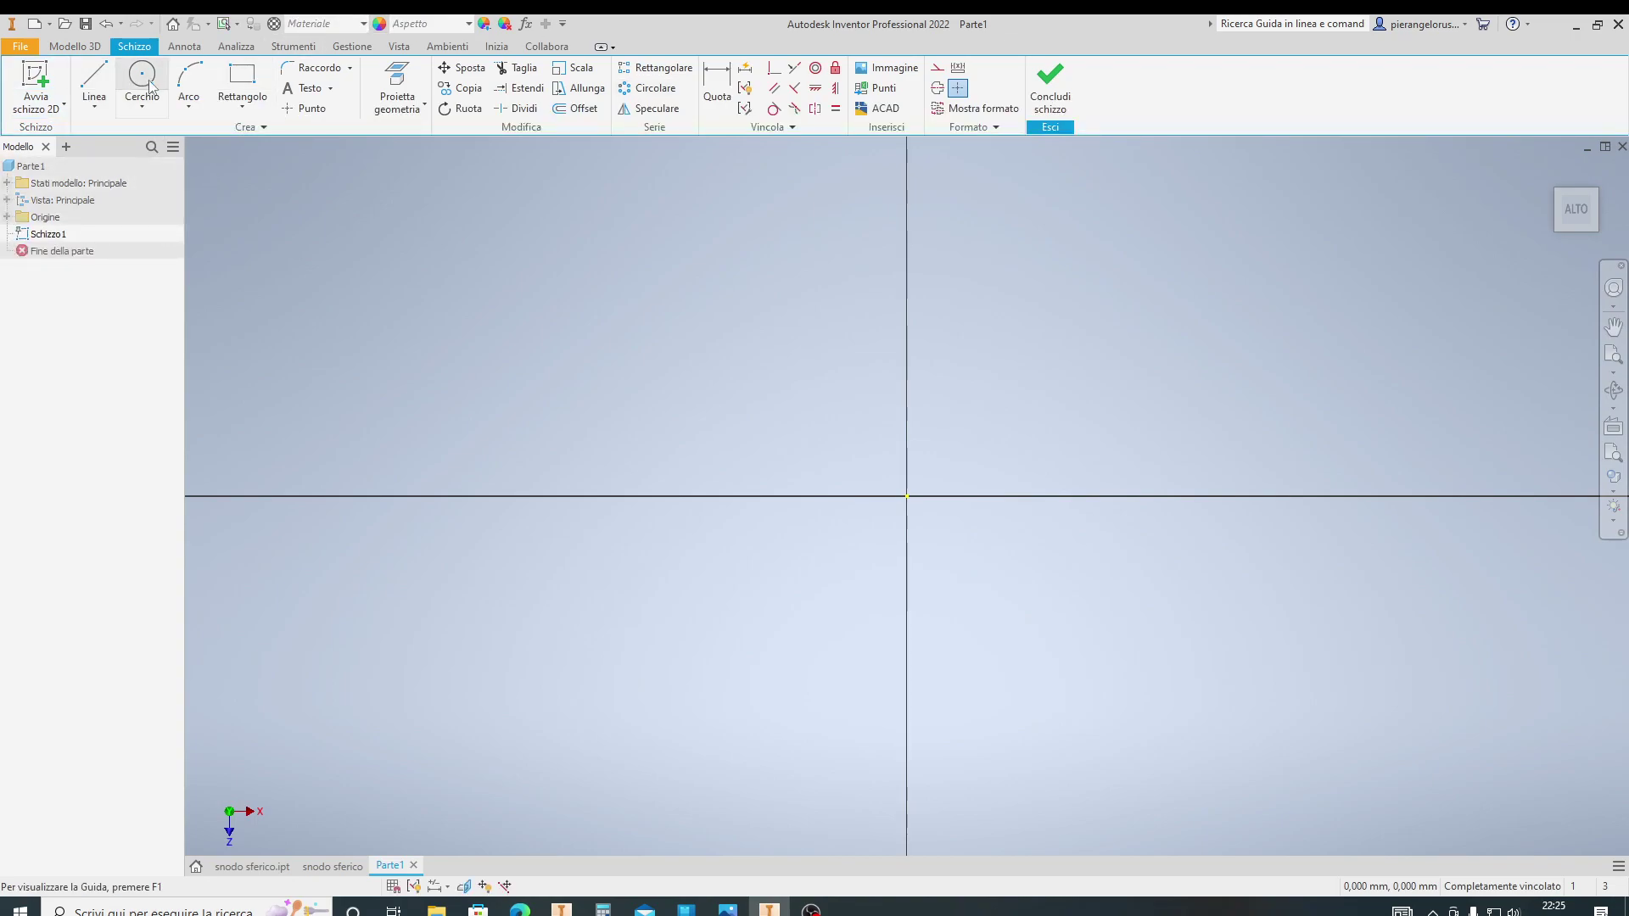
{"action": "middle_click_drag", "start_coordinate": [899, 509], "coordinate": [669, 578]}
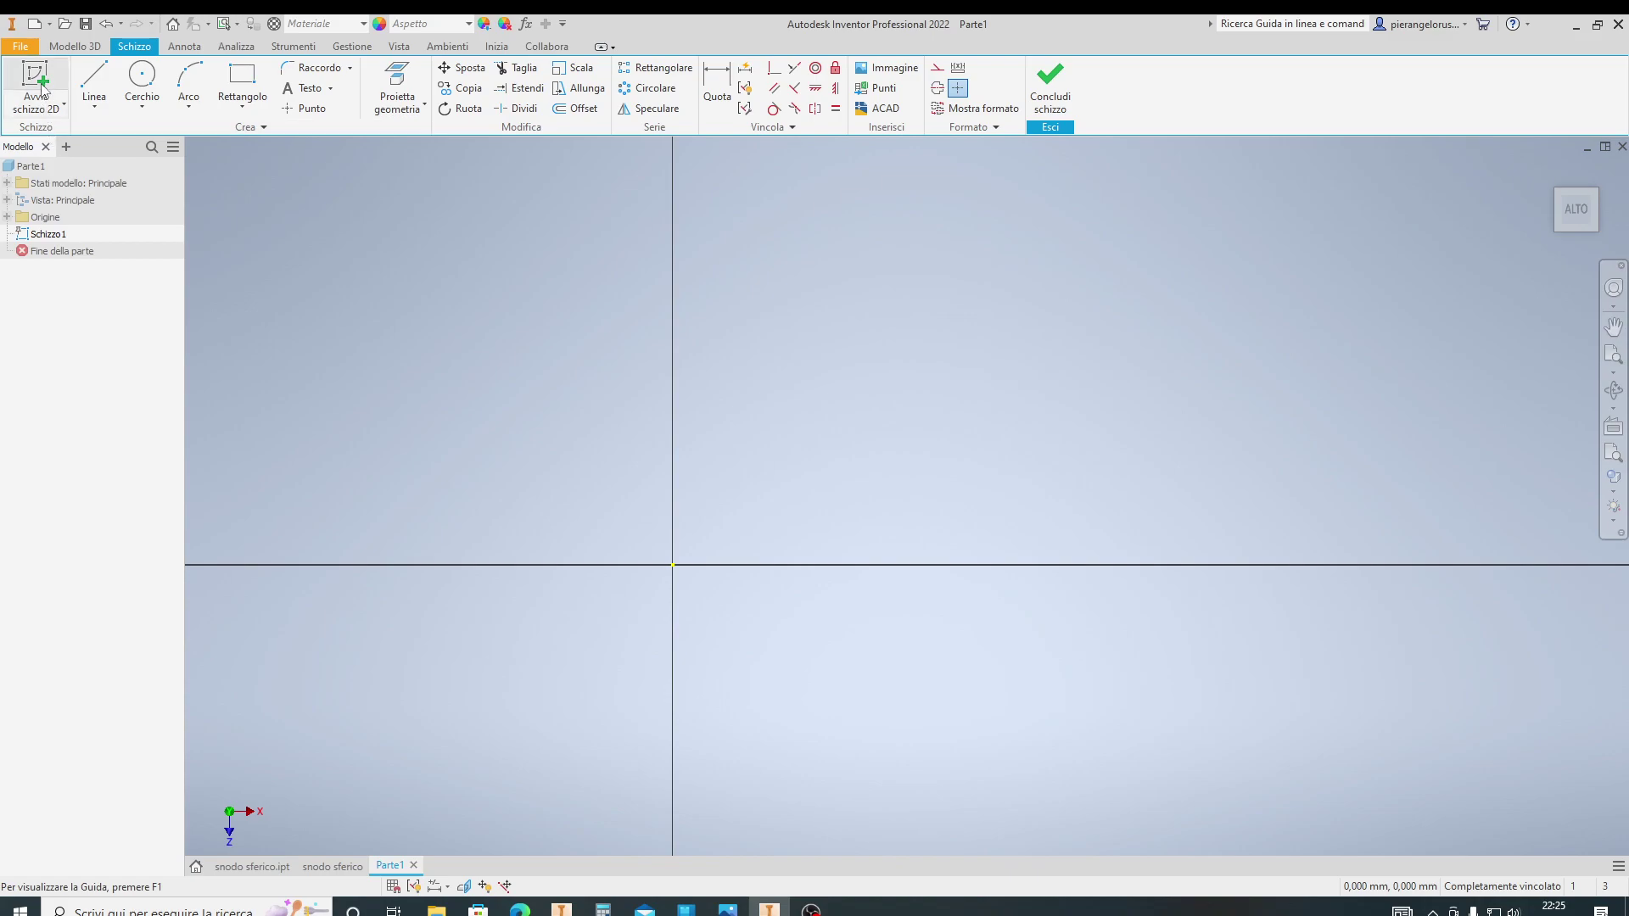
Draw a 280 mm circle centred on the sketch origin
{"action": "left_click", "coordinate": [141, 78]}
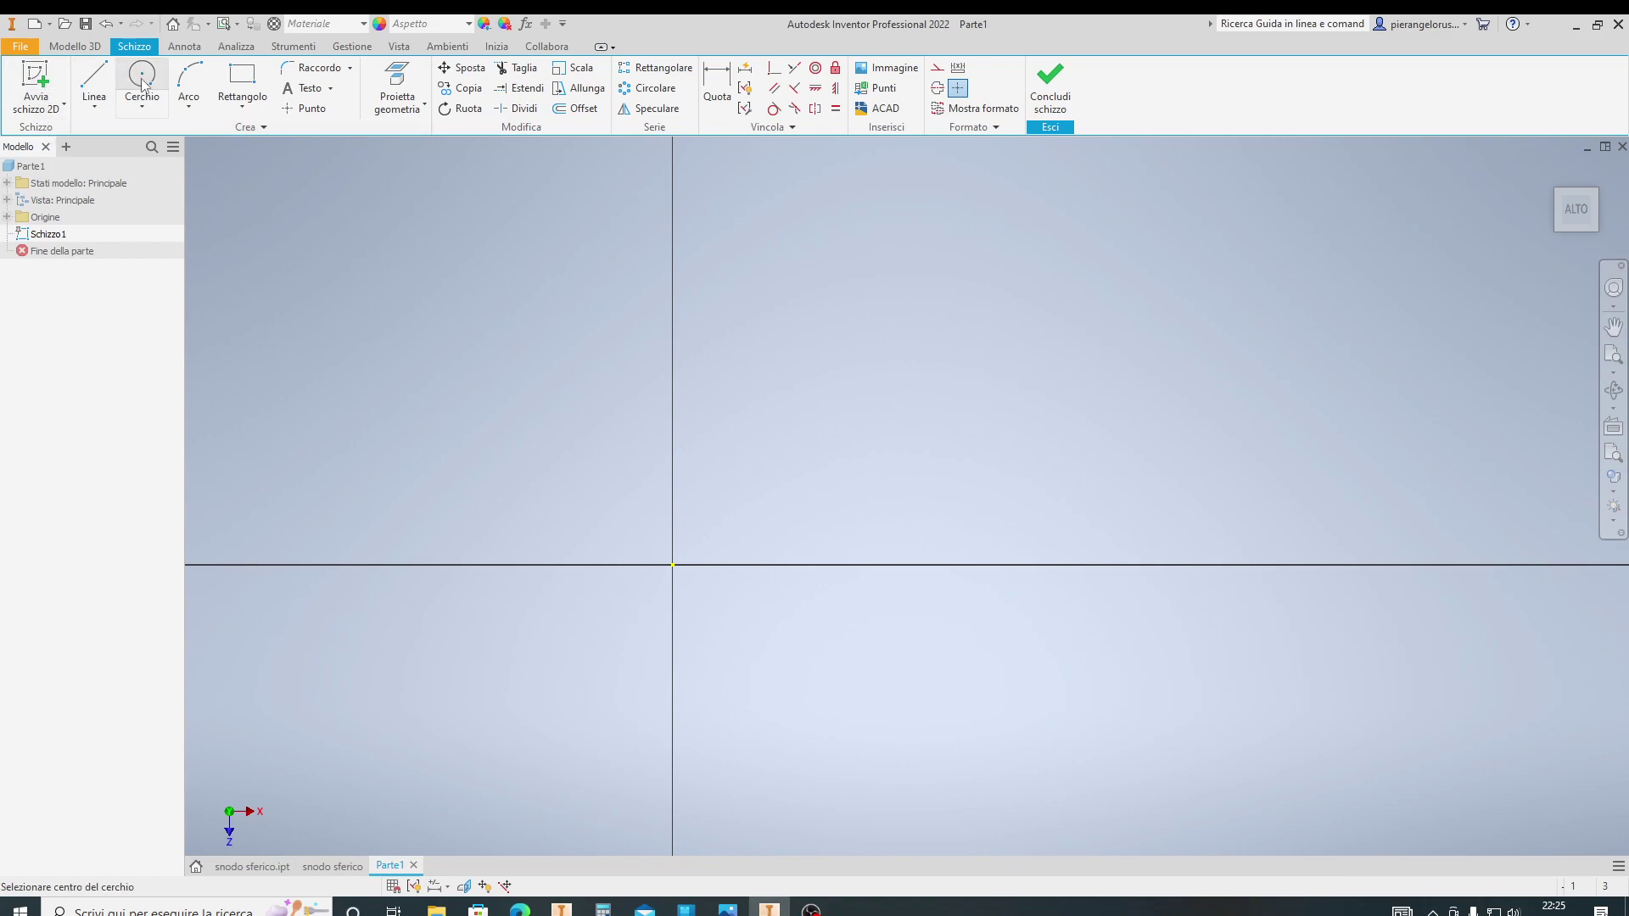
{"action": "left_click", "coordinate": [671, 564]}
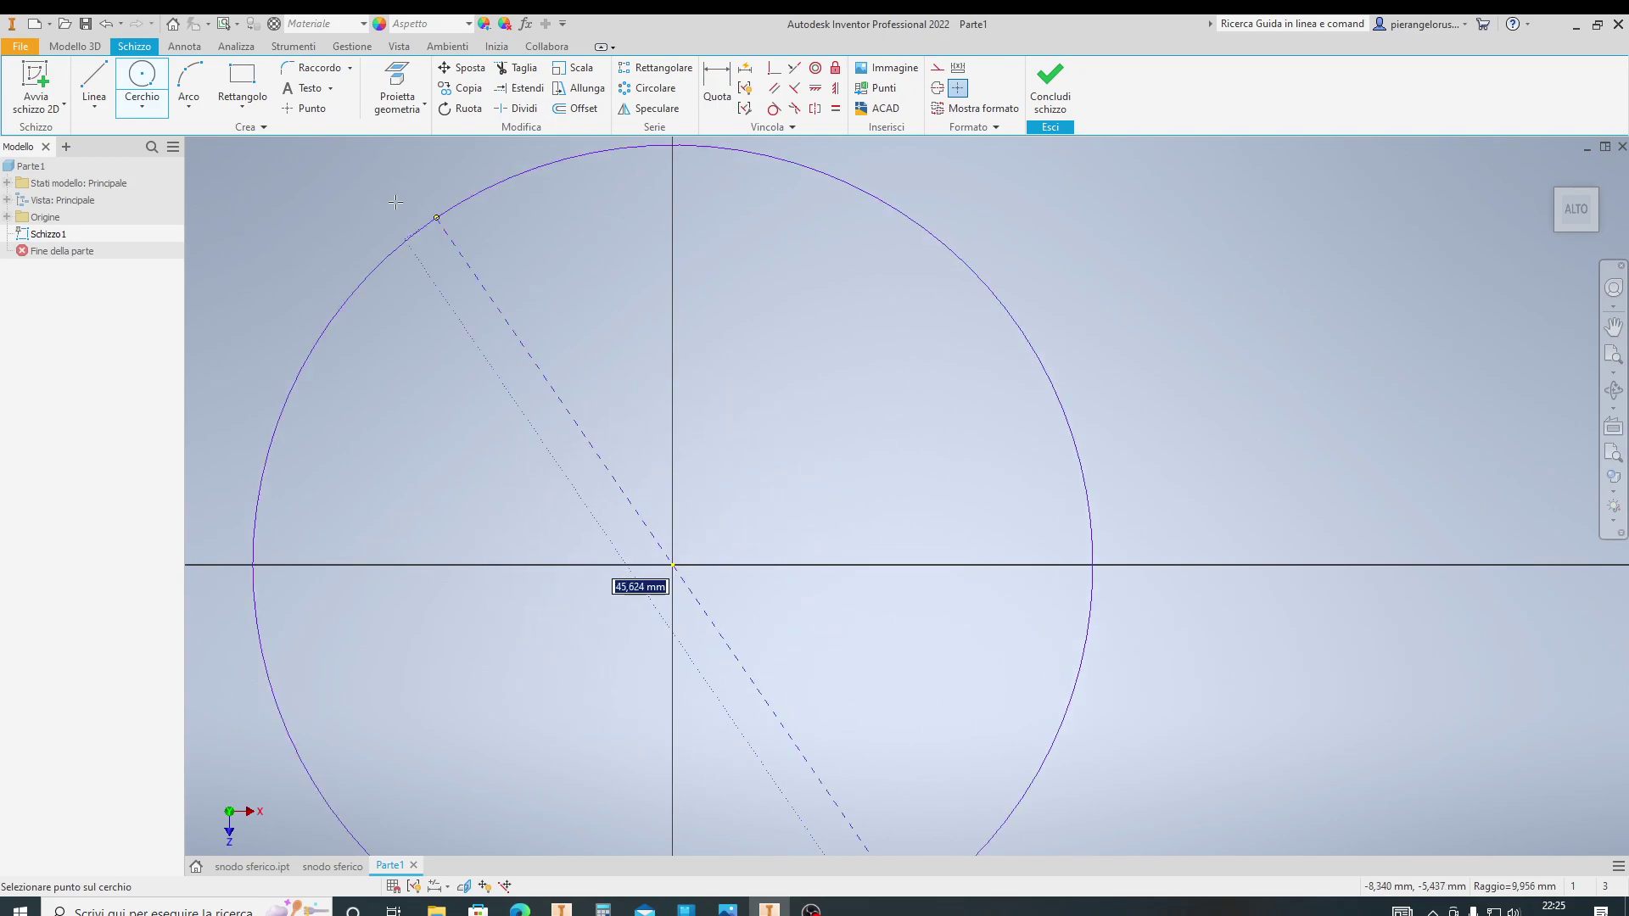
{"action": "left_click", "coordinate": [141, 103]}
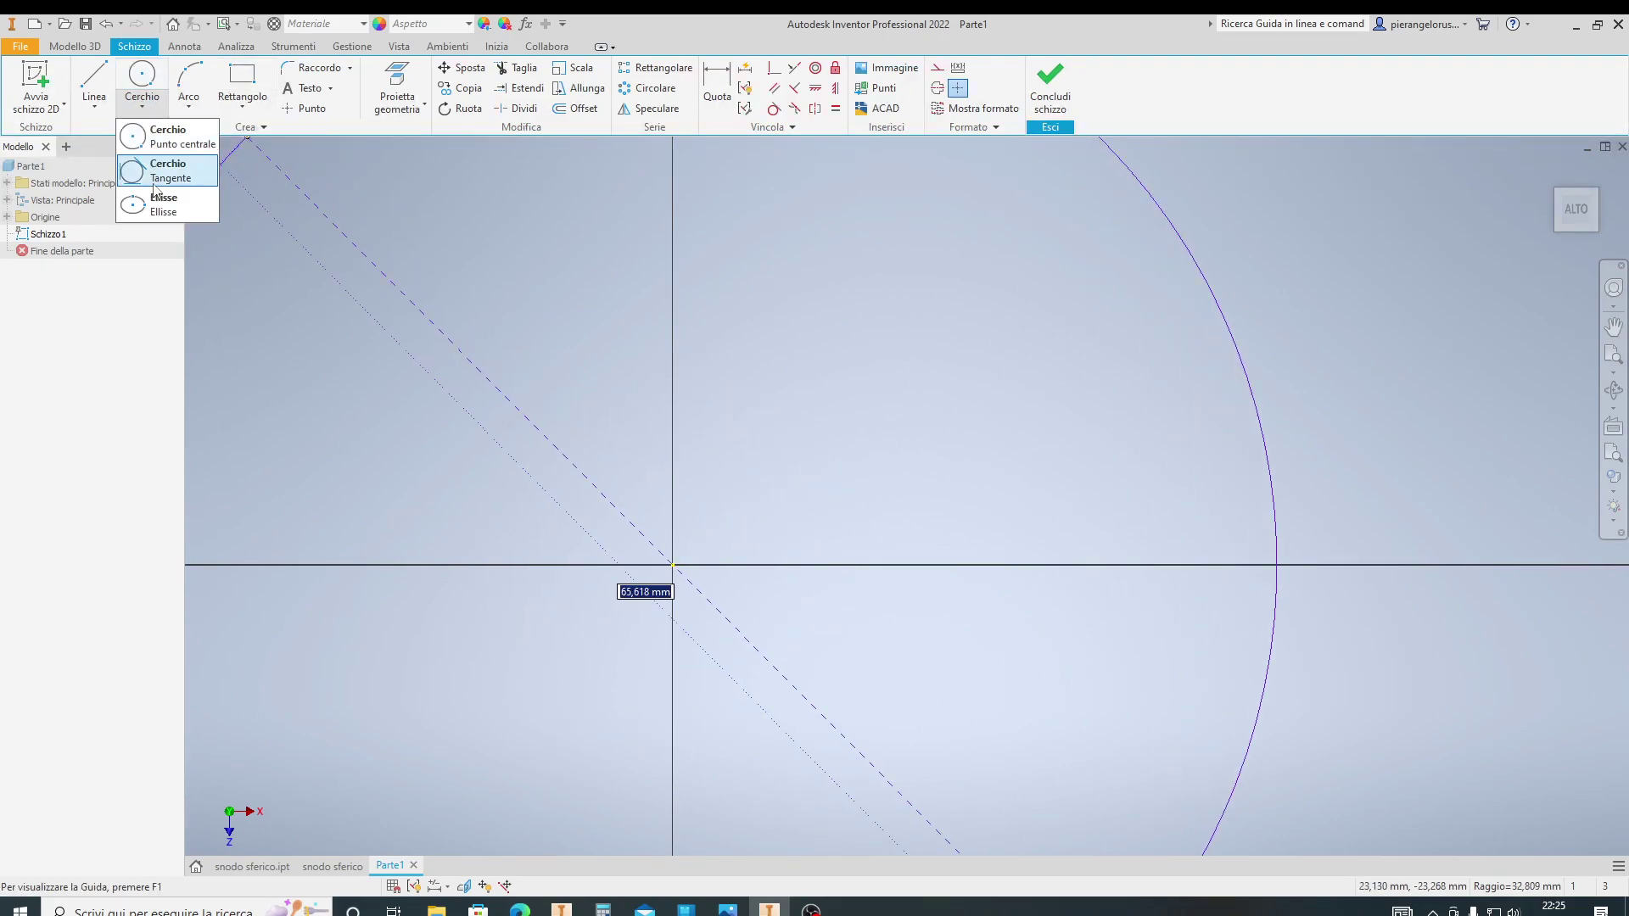
{"action": "left_click", "coordinate": [145, 76]}
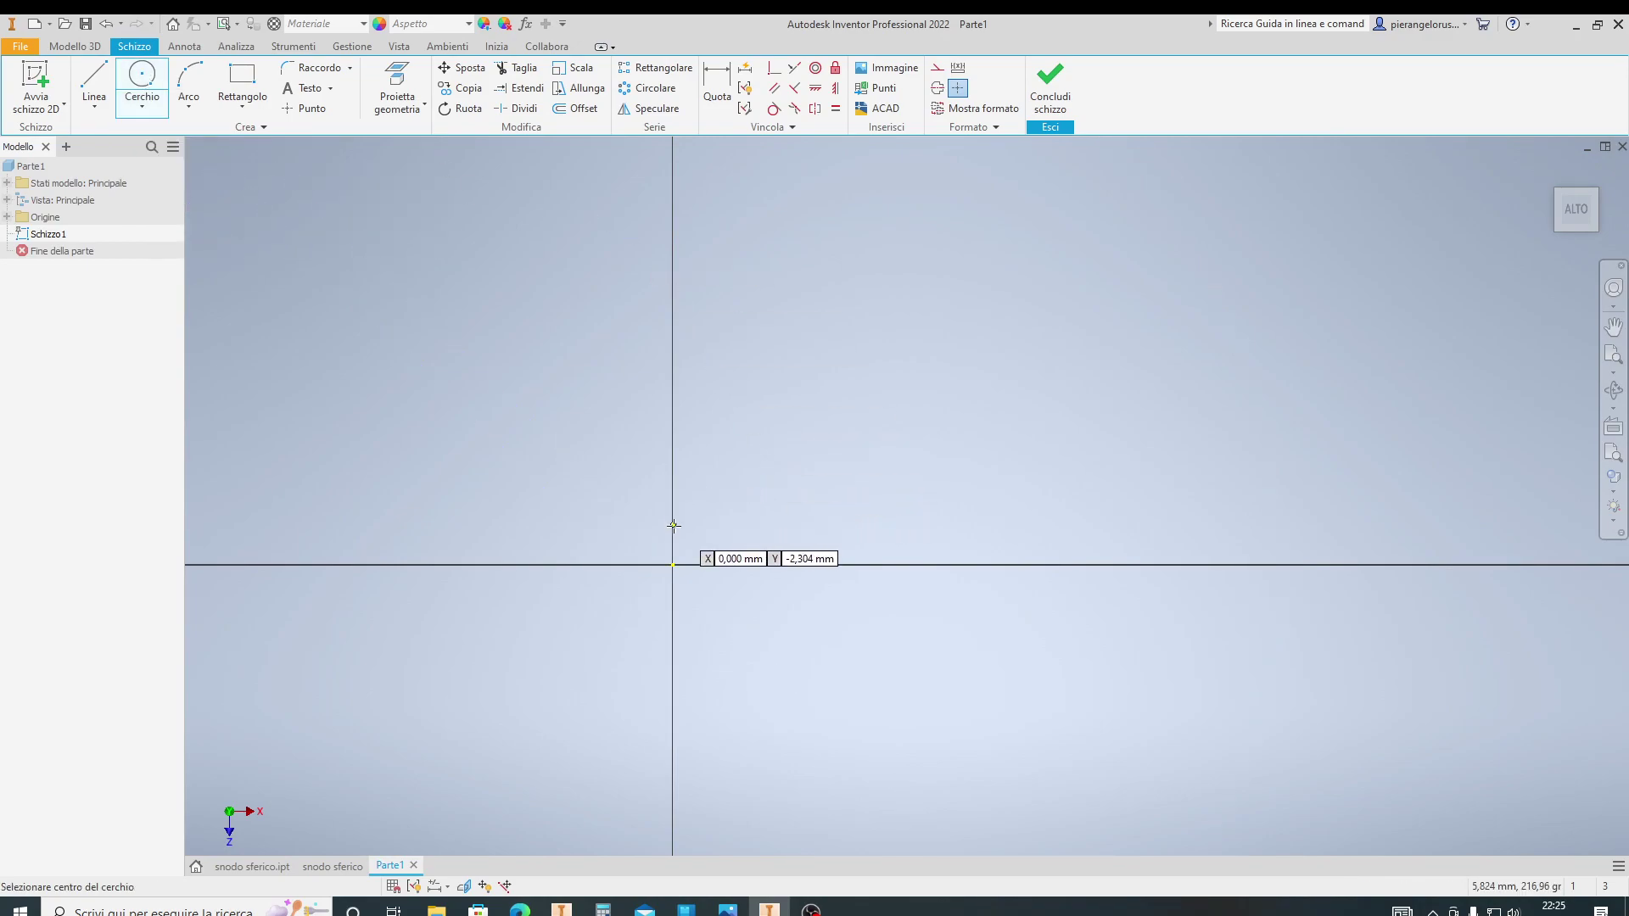
{"action": "left_click", "coordinate": [673, 564]}
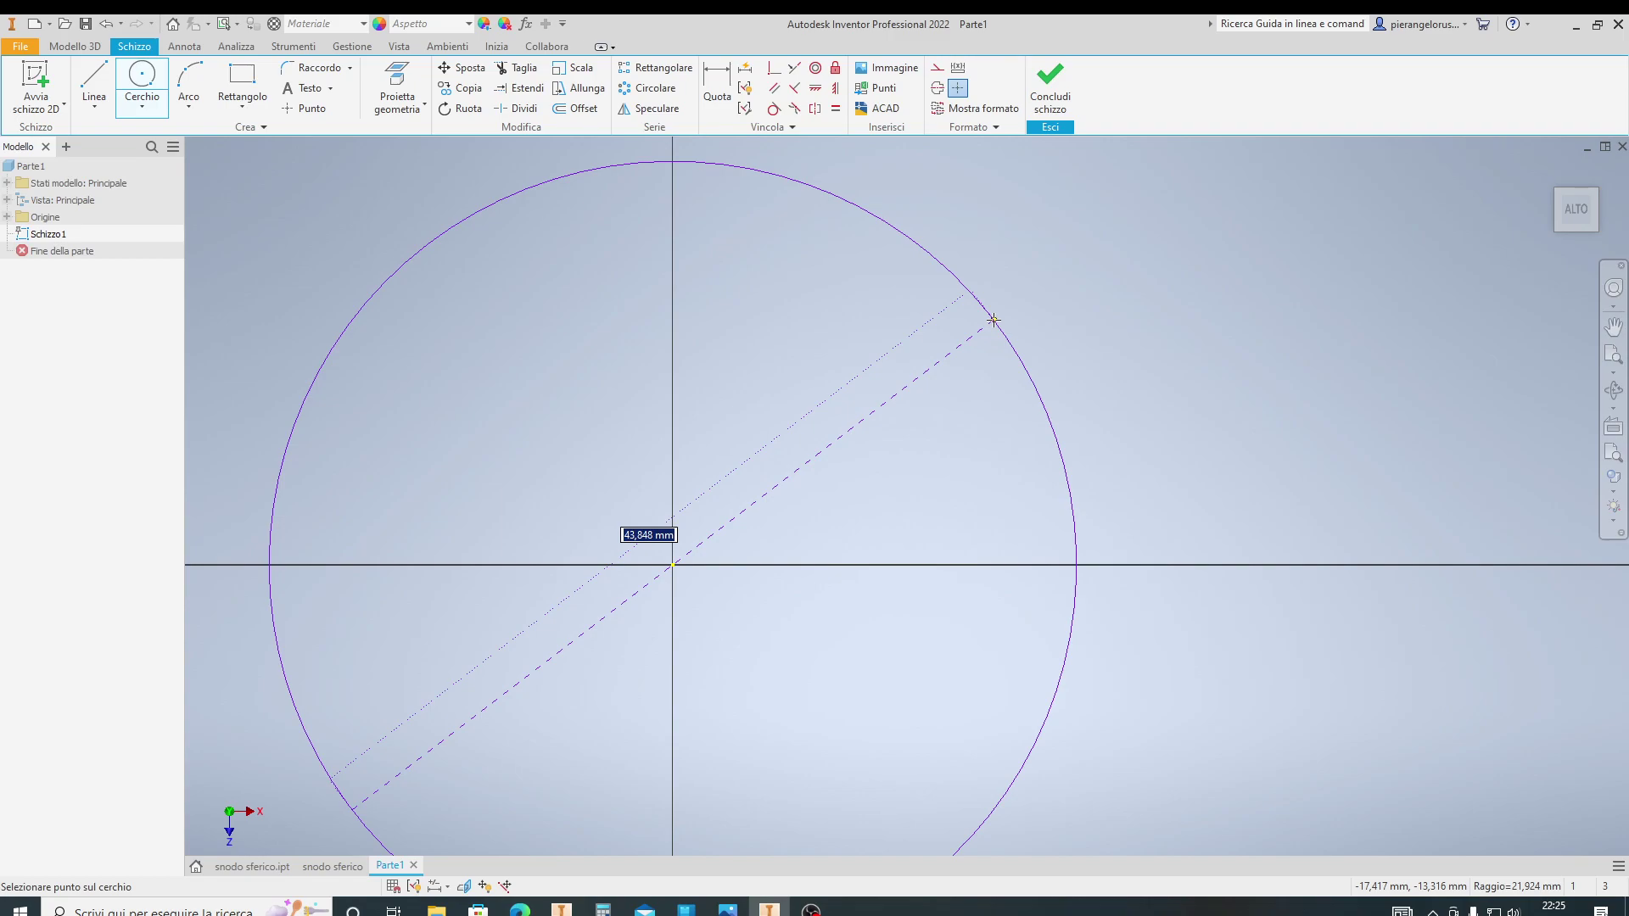
{"action": "type", "text": "280"}
{"action": "key", "text": "Return"}
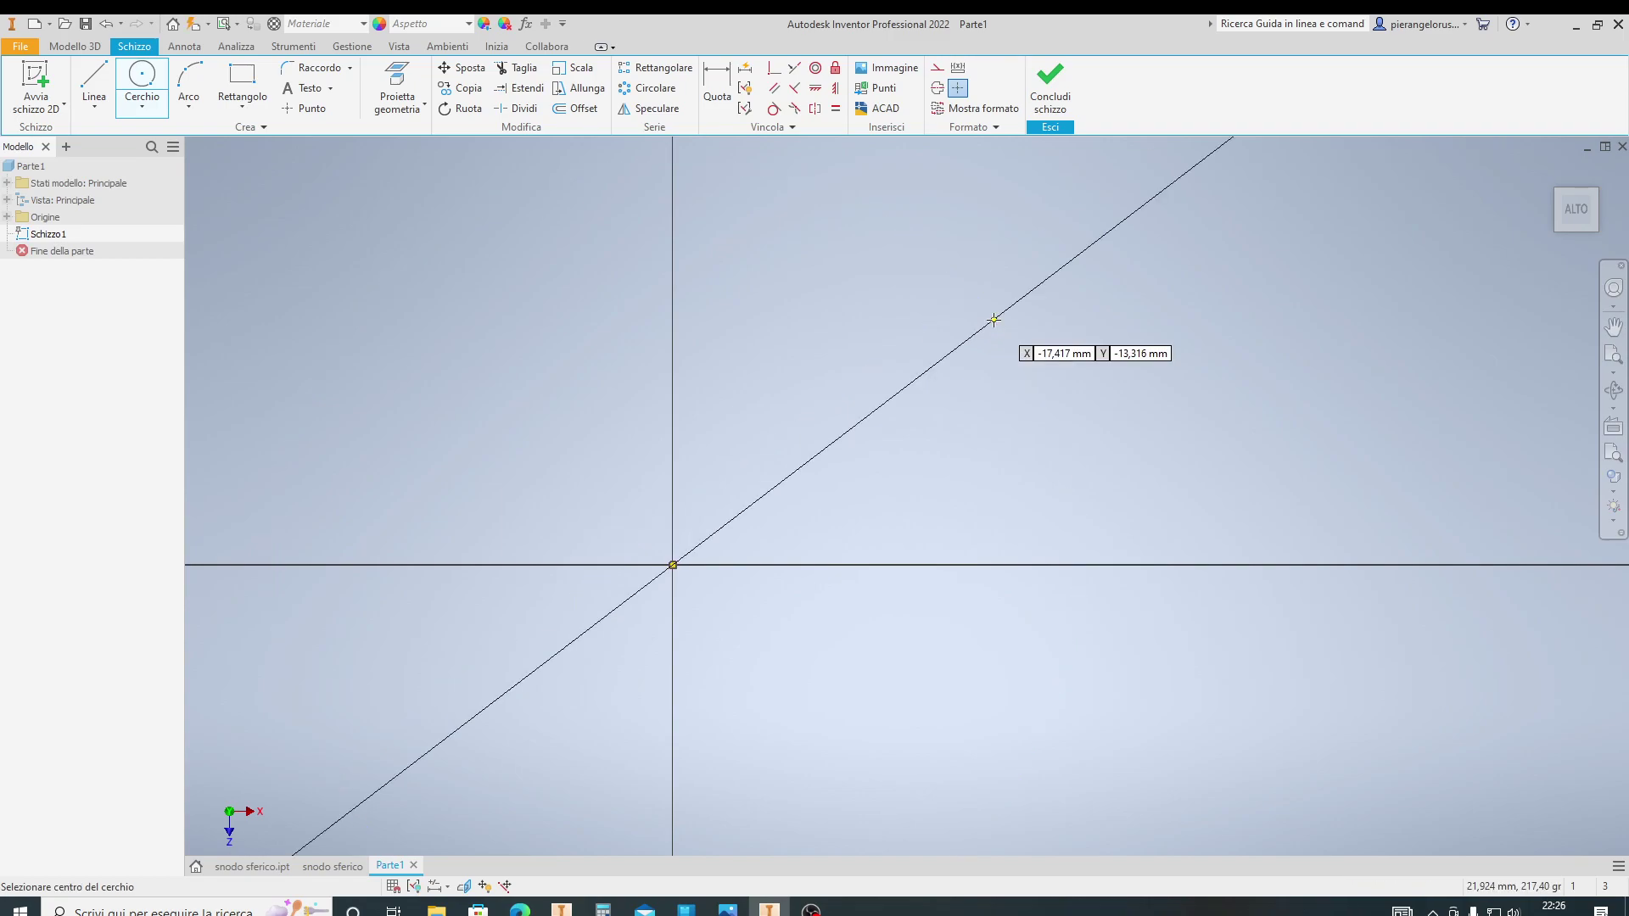
Convert the 280 mm circle to construction geometry
{"action": "scroll", "coordinate": [994, 320], "scroll_direction": "up", "scroll_amount": 1}
{"action": "scroll", "coordinate": [1009, 335], "scroll_direction": "down", "scroll_amount": 3}
{"action": "scroll", "coordinate": [1026, 326], "scroll_direction": "down", "scroll_amount": 3}
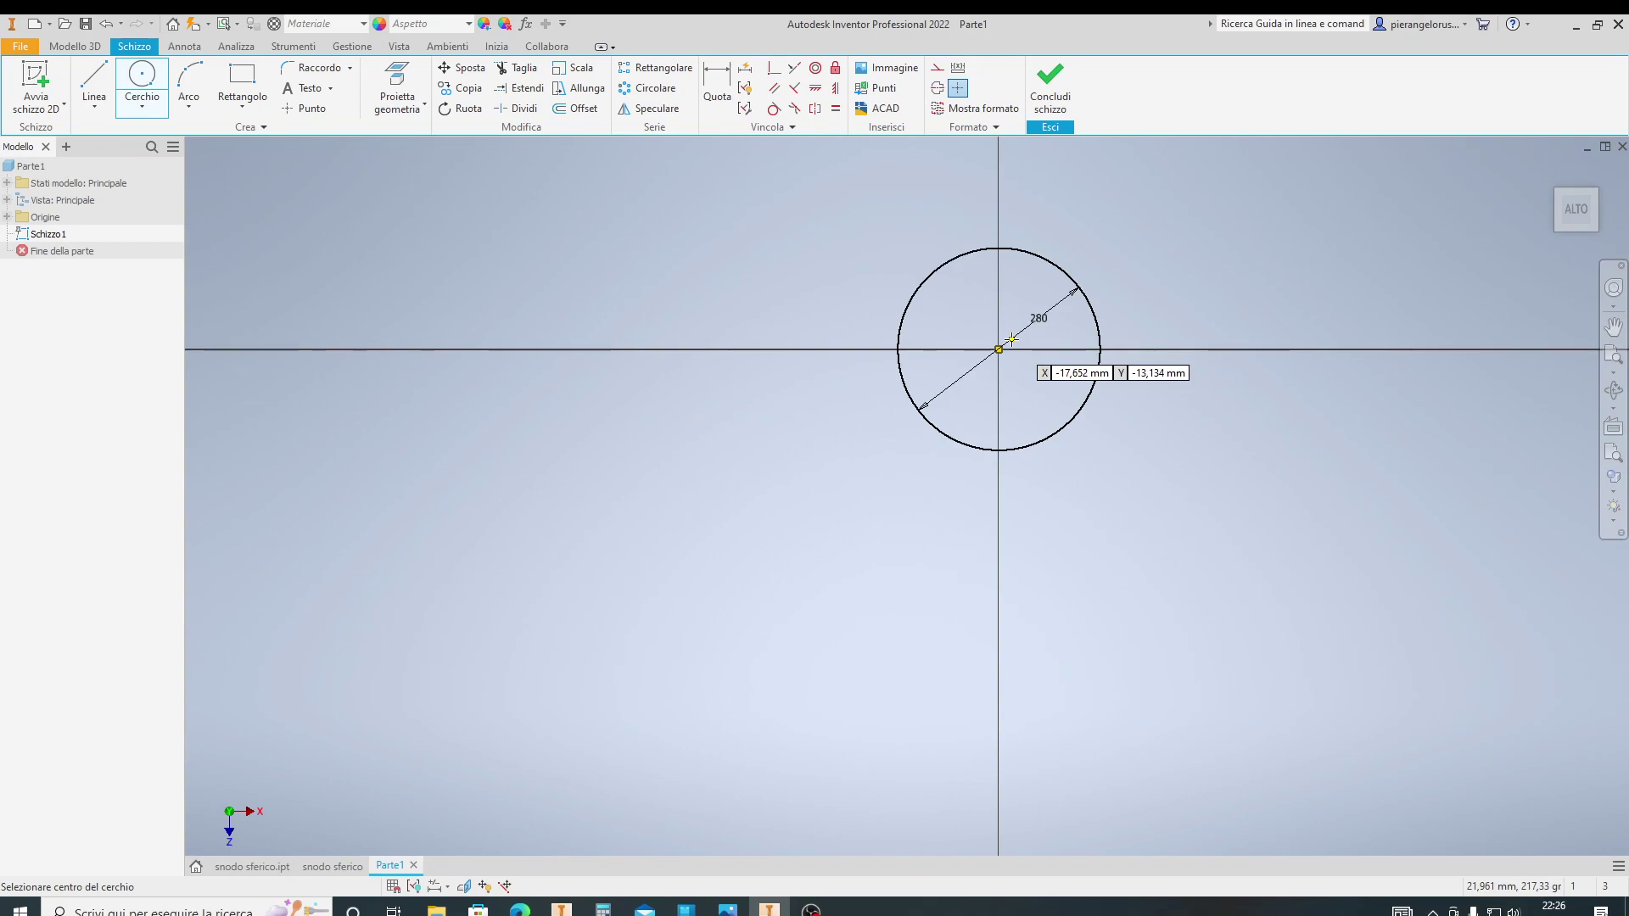
{"action": "middle_click_drag", "start_coordinate": [1043, 322], "coordinate": [729, 441]}
{"action": "key", "text": "Escape"}
{"action": "scroll", "coordinate": [797, 409], "scroll_direction": "down", "scroll_amount": 3}
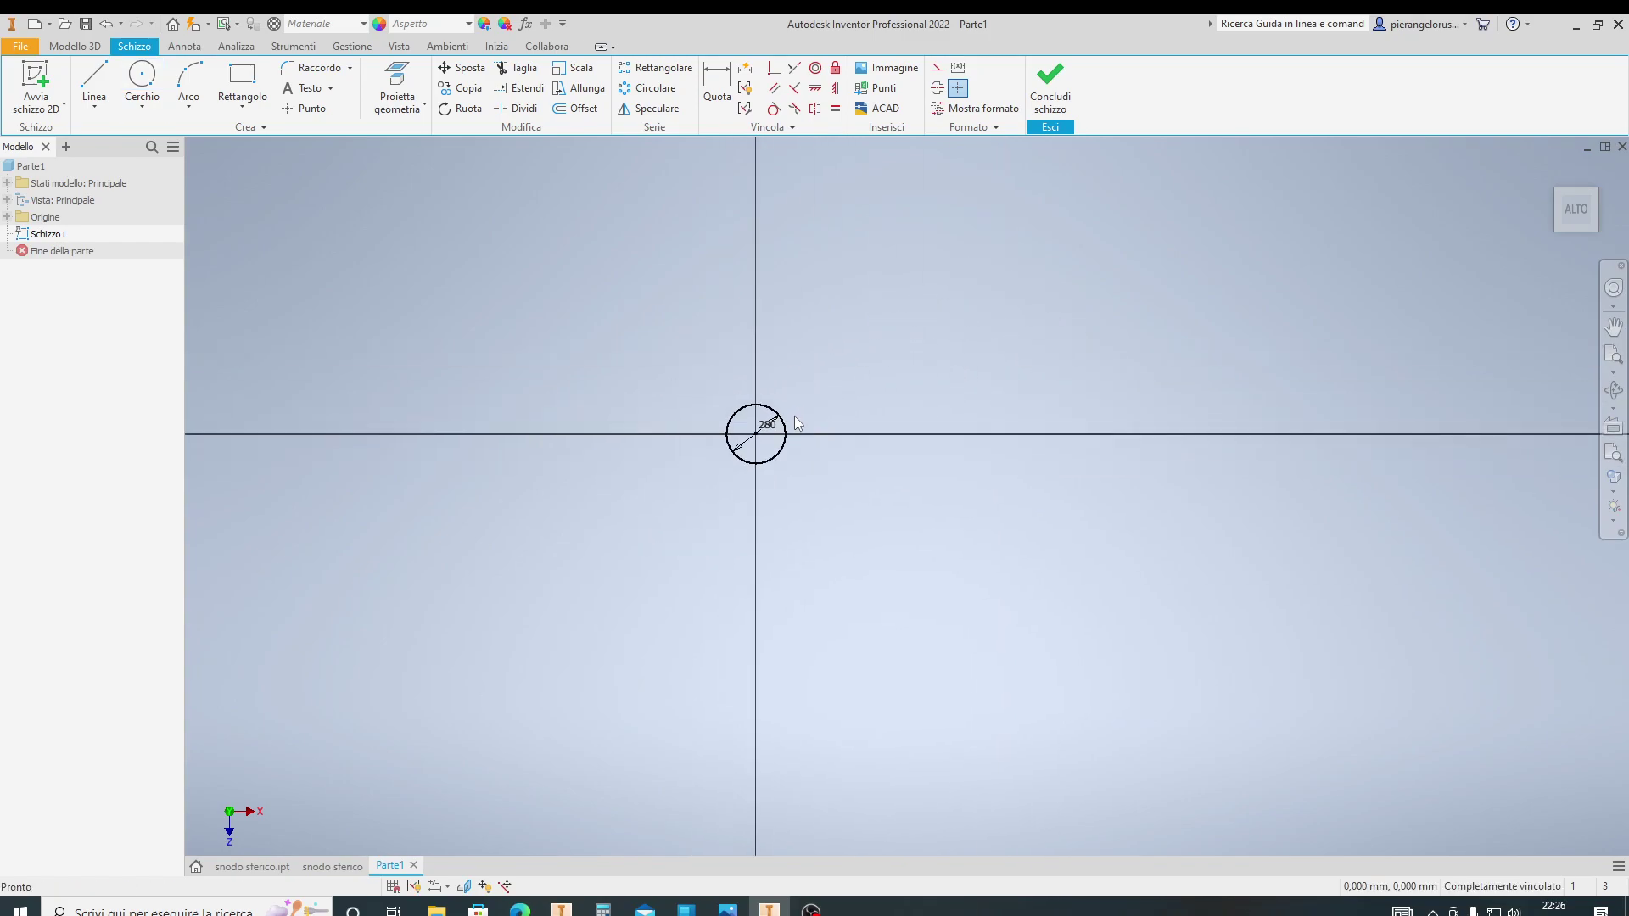
{"action": "scroll", "coordinate": [794, 416], "scroll_direction": "up", "scroll_amount": 6}
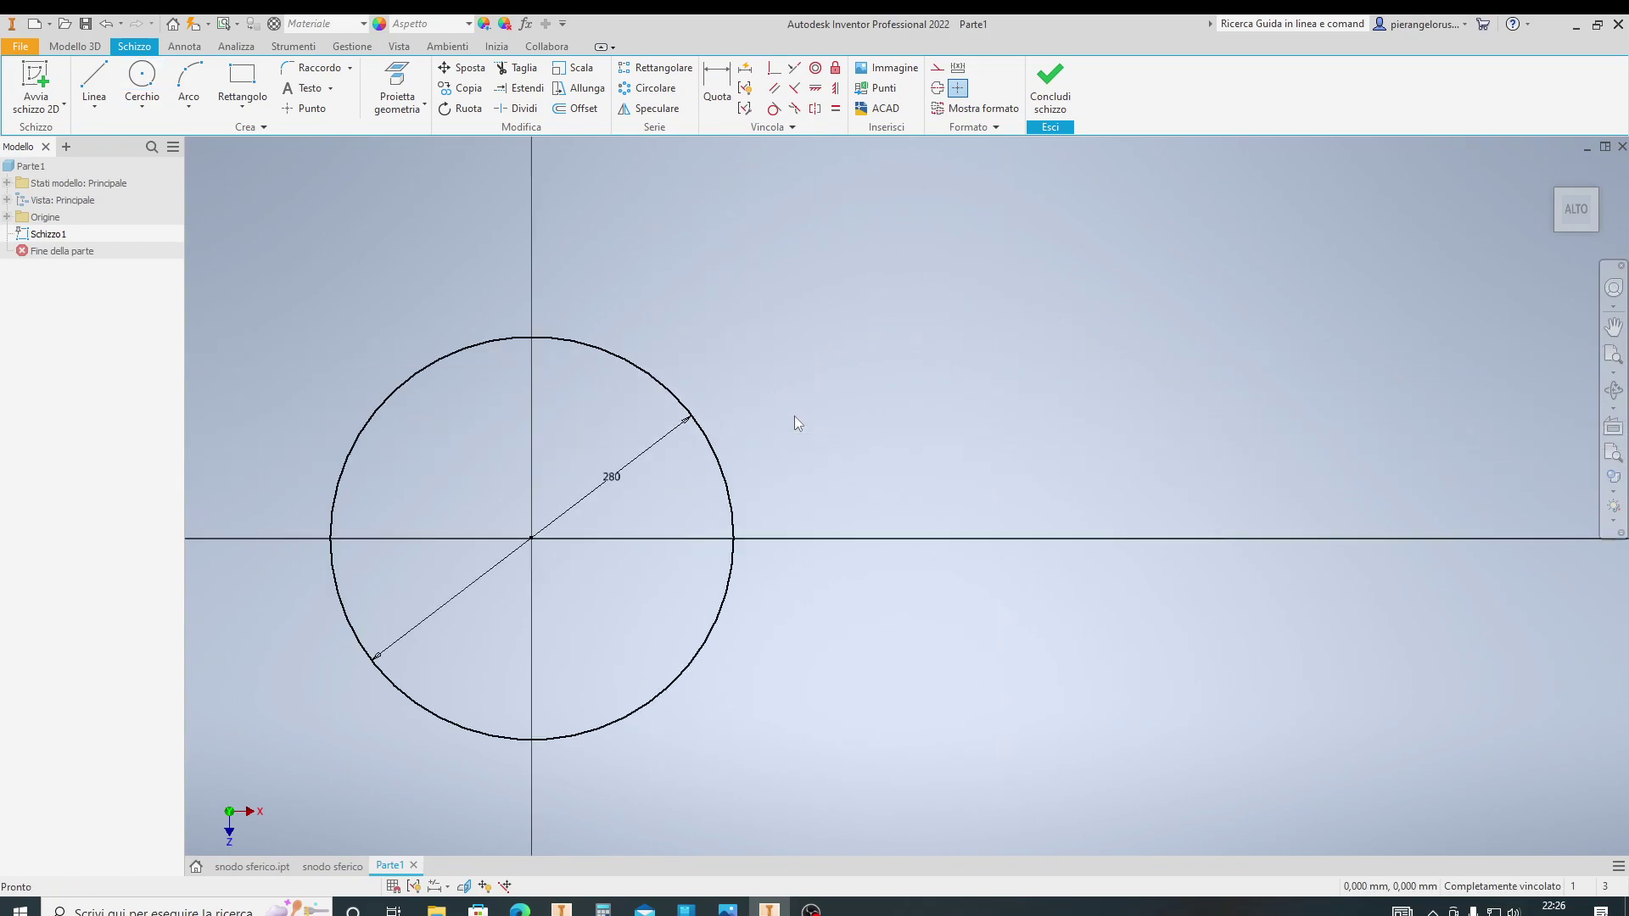
{"action": "left_click", "coordinate": [726, 472]}
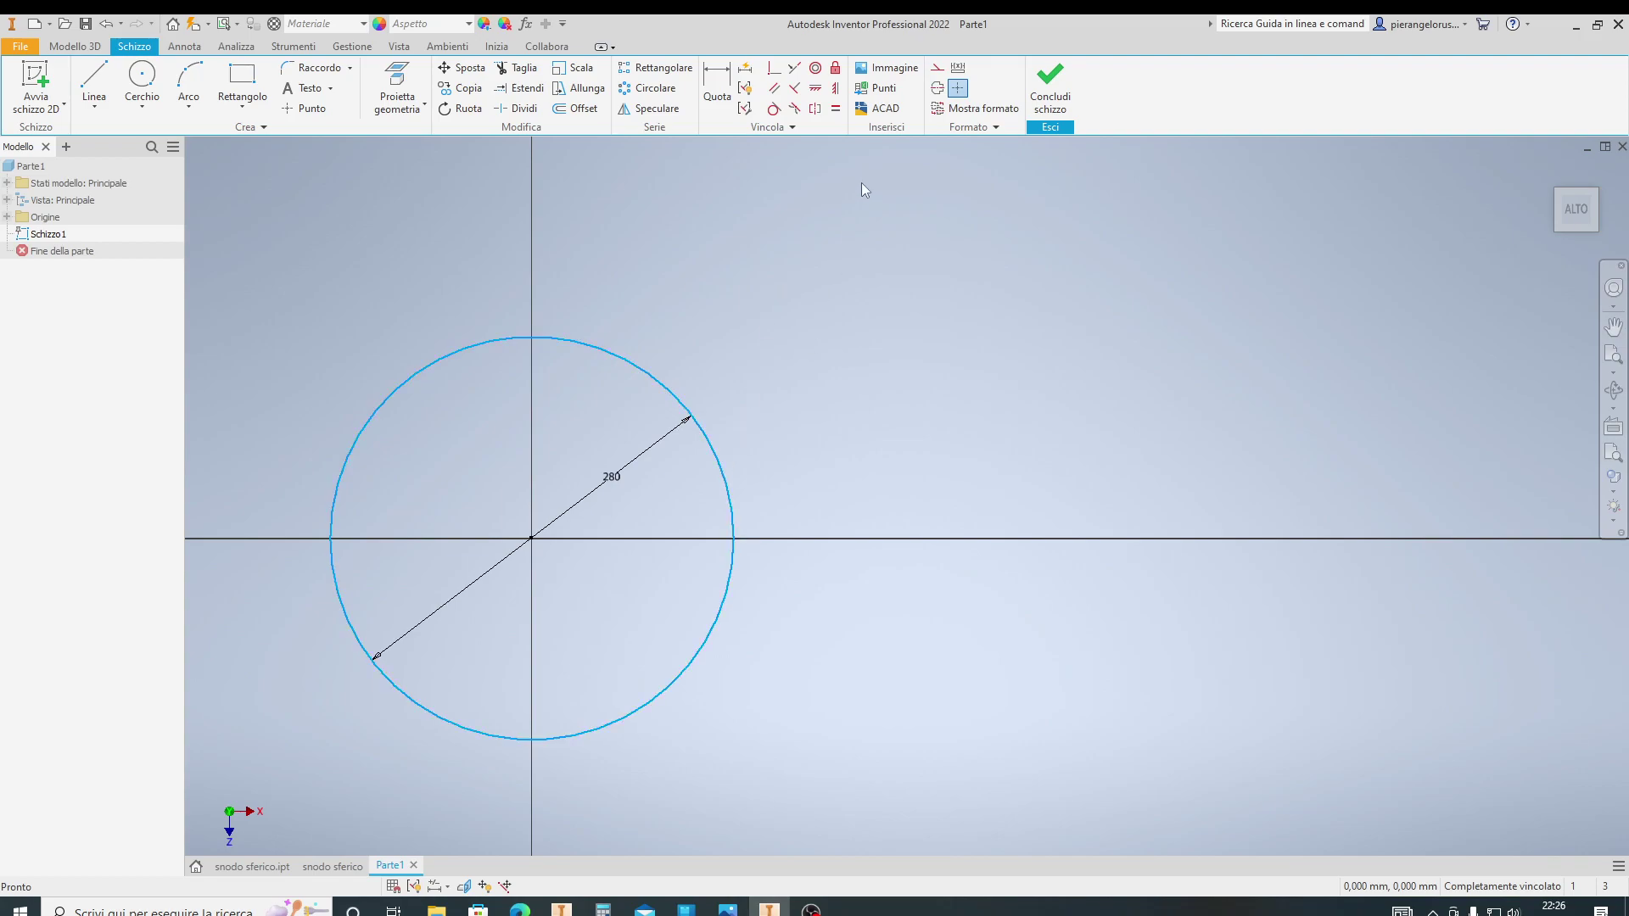
{"action": "left_click", "coordinate": [936, 67]}
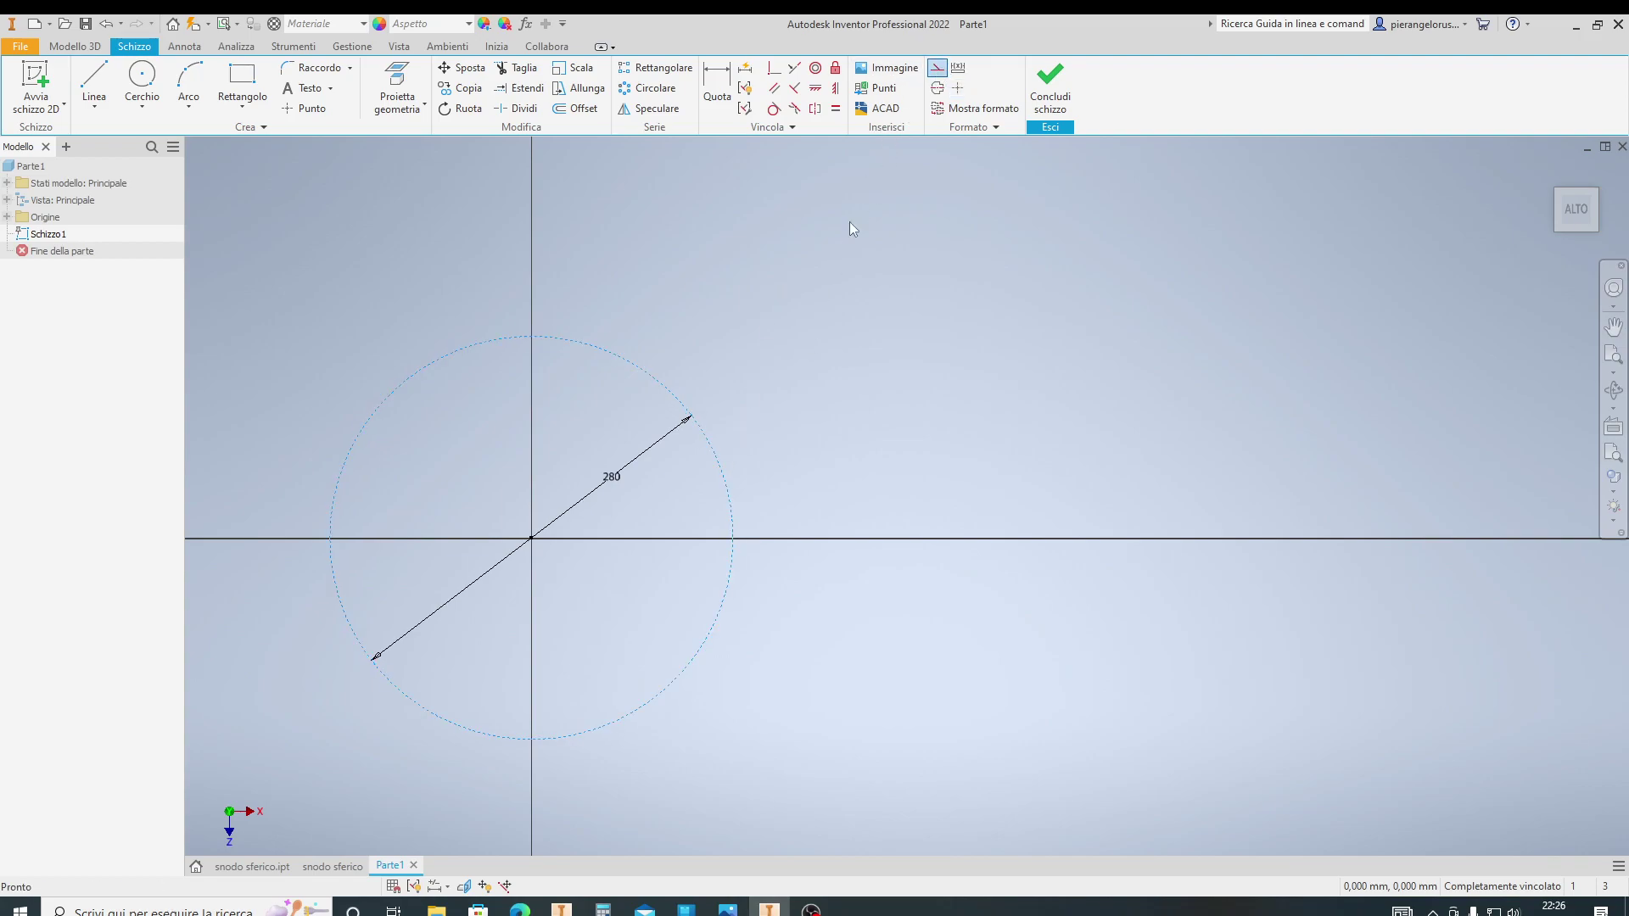
{"action": "left_click", "coordinate": [773, 397]}
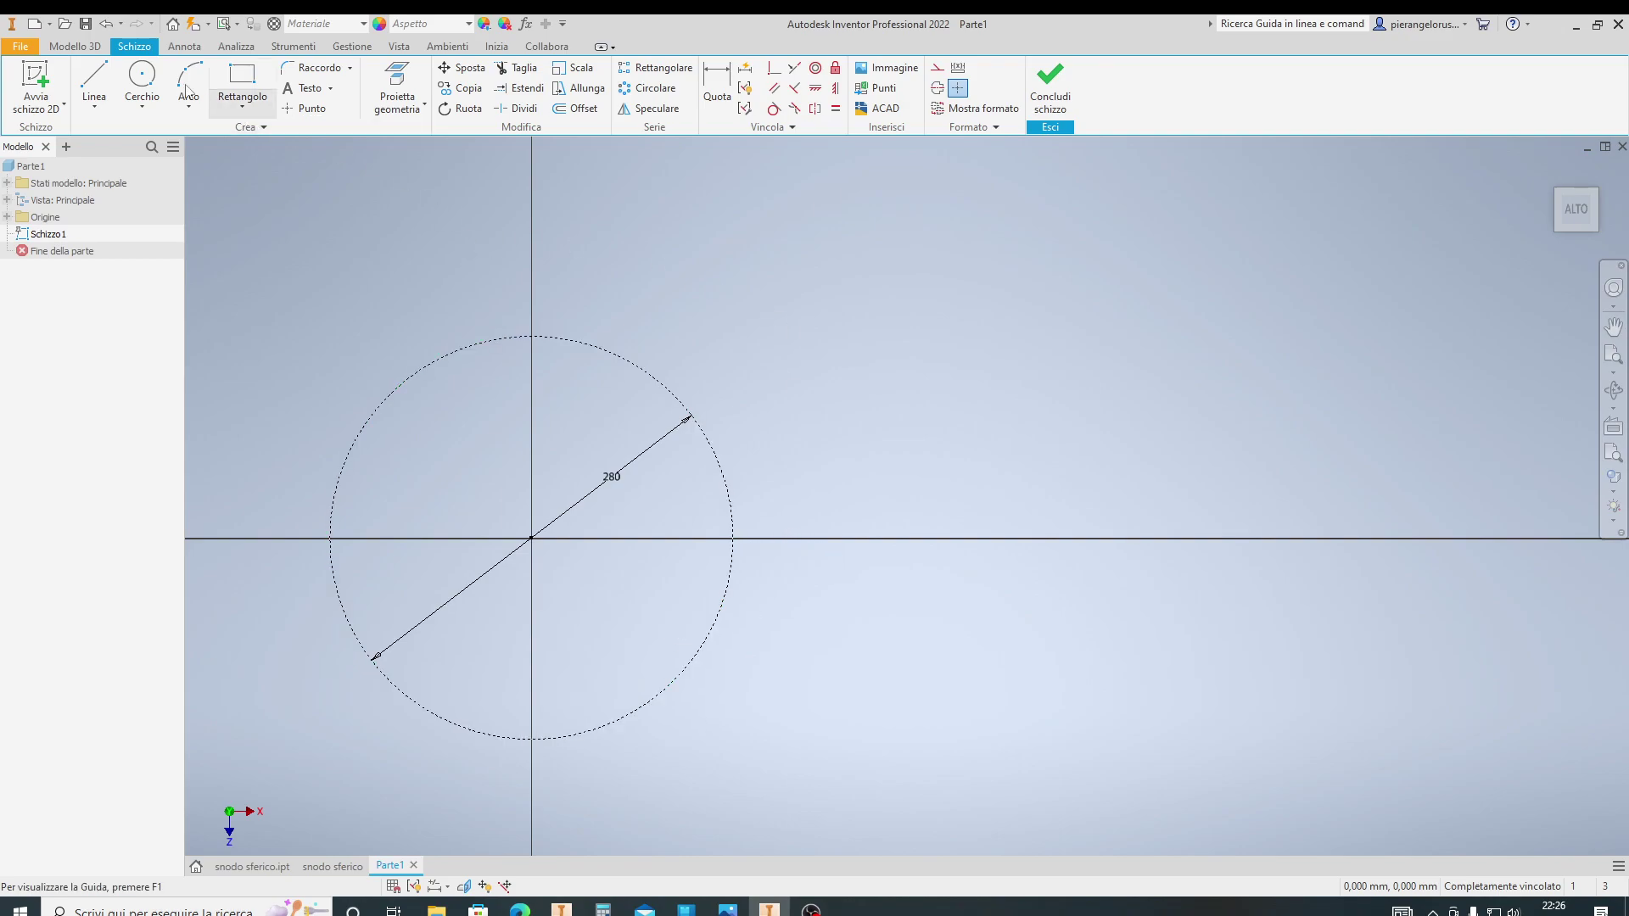
Draw a 72 mm circle centred on the edge of the 280 construction circle
{"action": "left_click", "coordinate": [140, 78]}
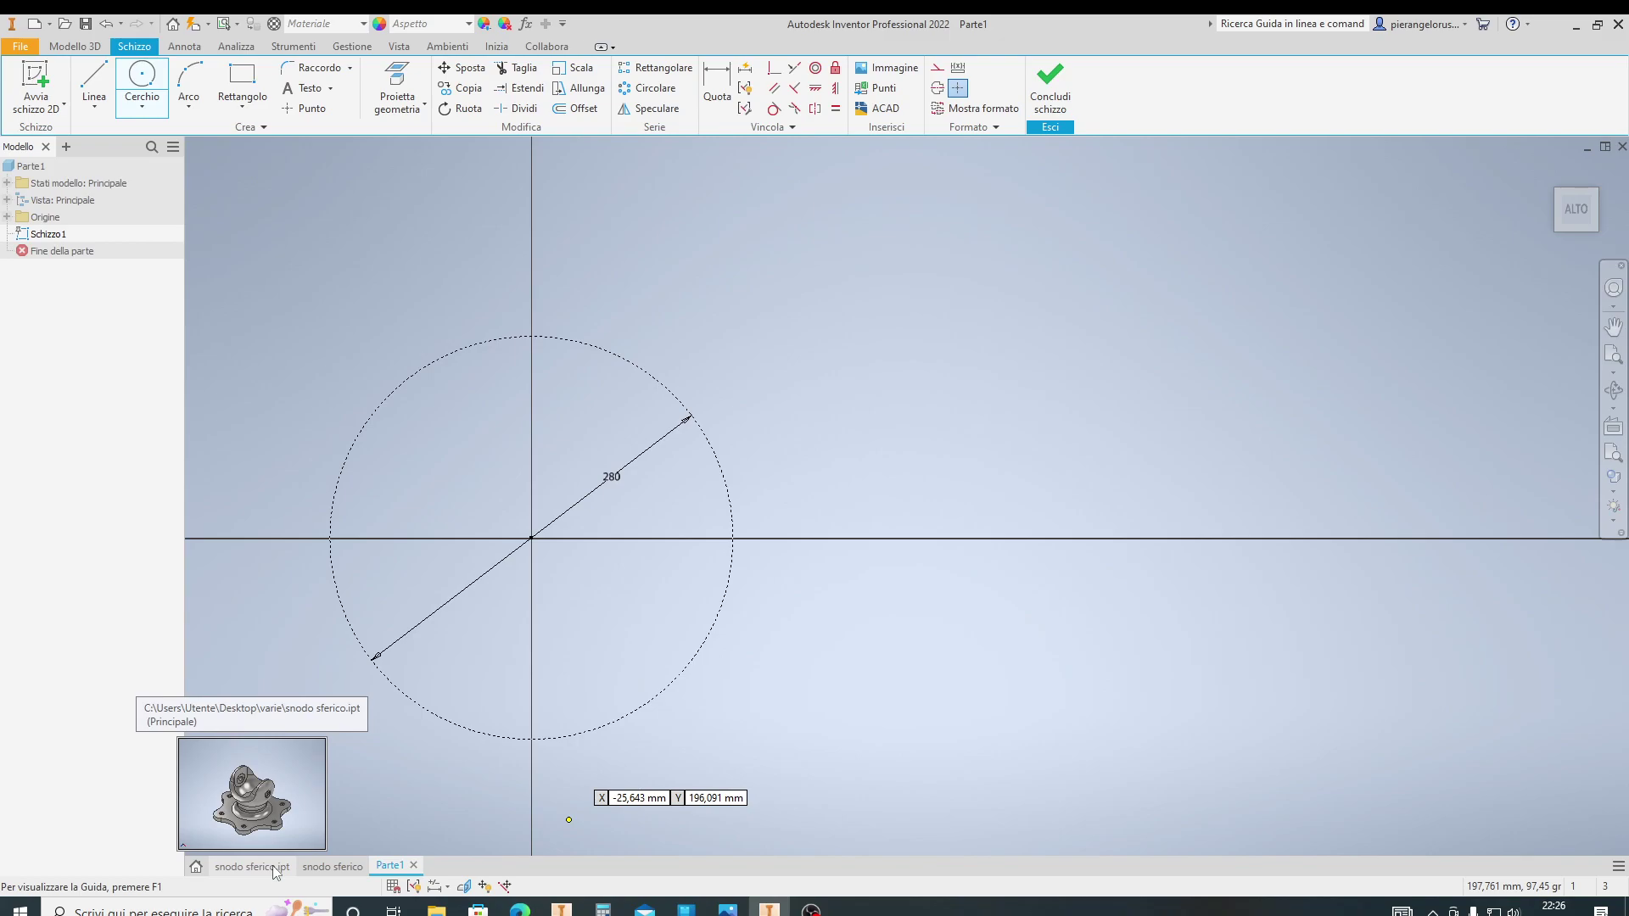
{"action": "left_click", "coordinate": [721, 470]}
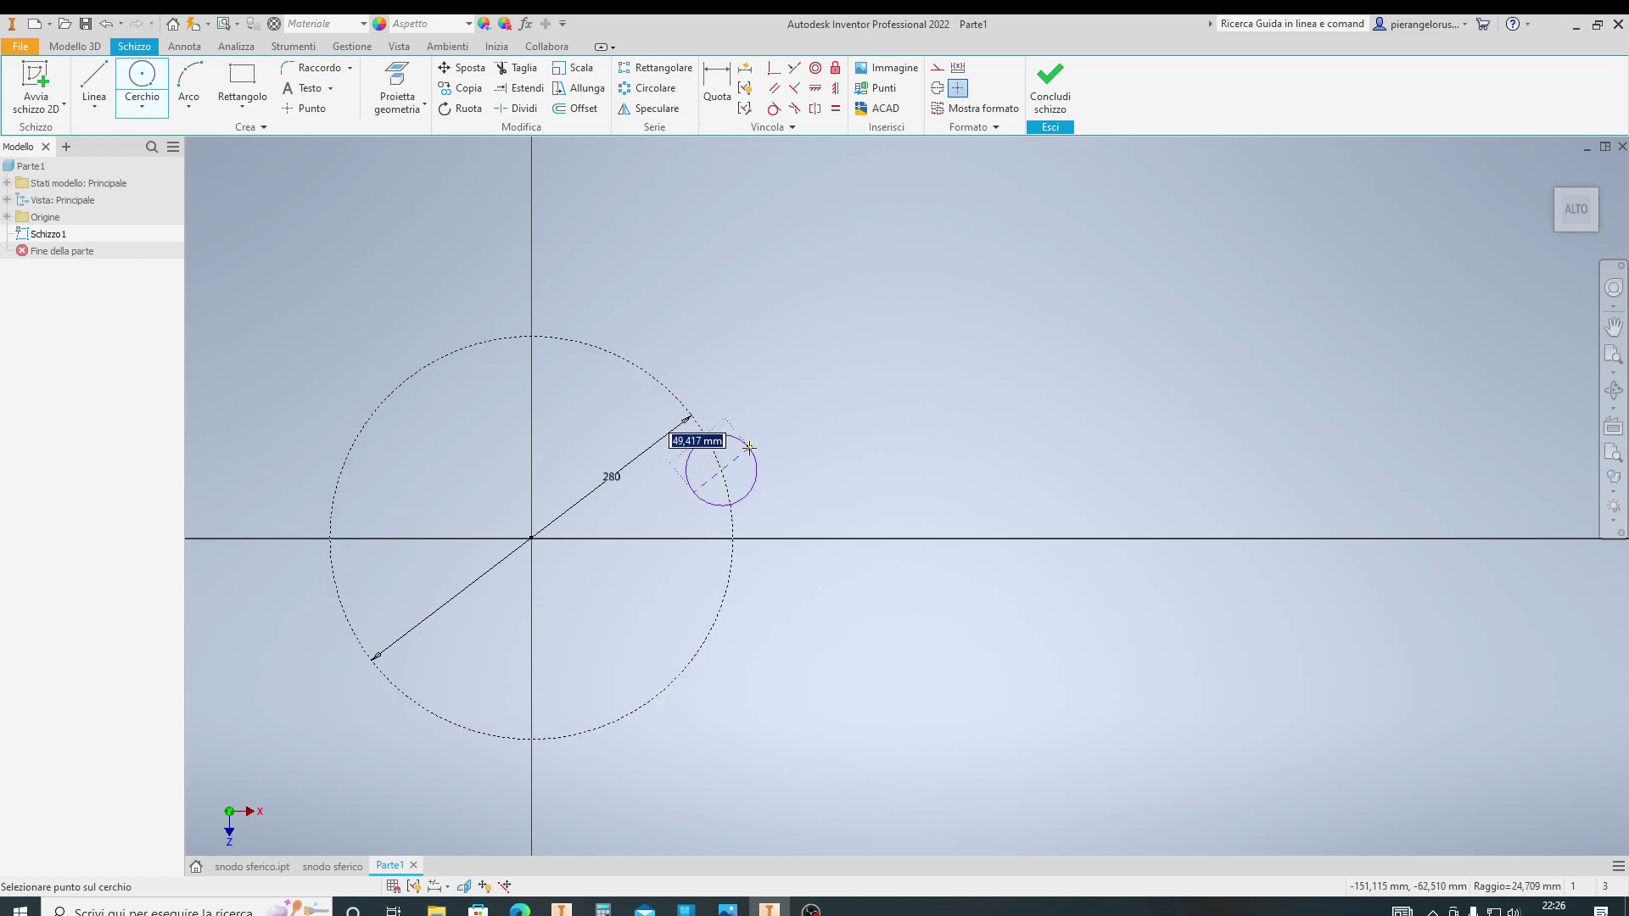
{"action": "type", "text": "72"}
{"action": "key", "text": "Return"}
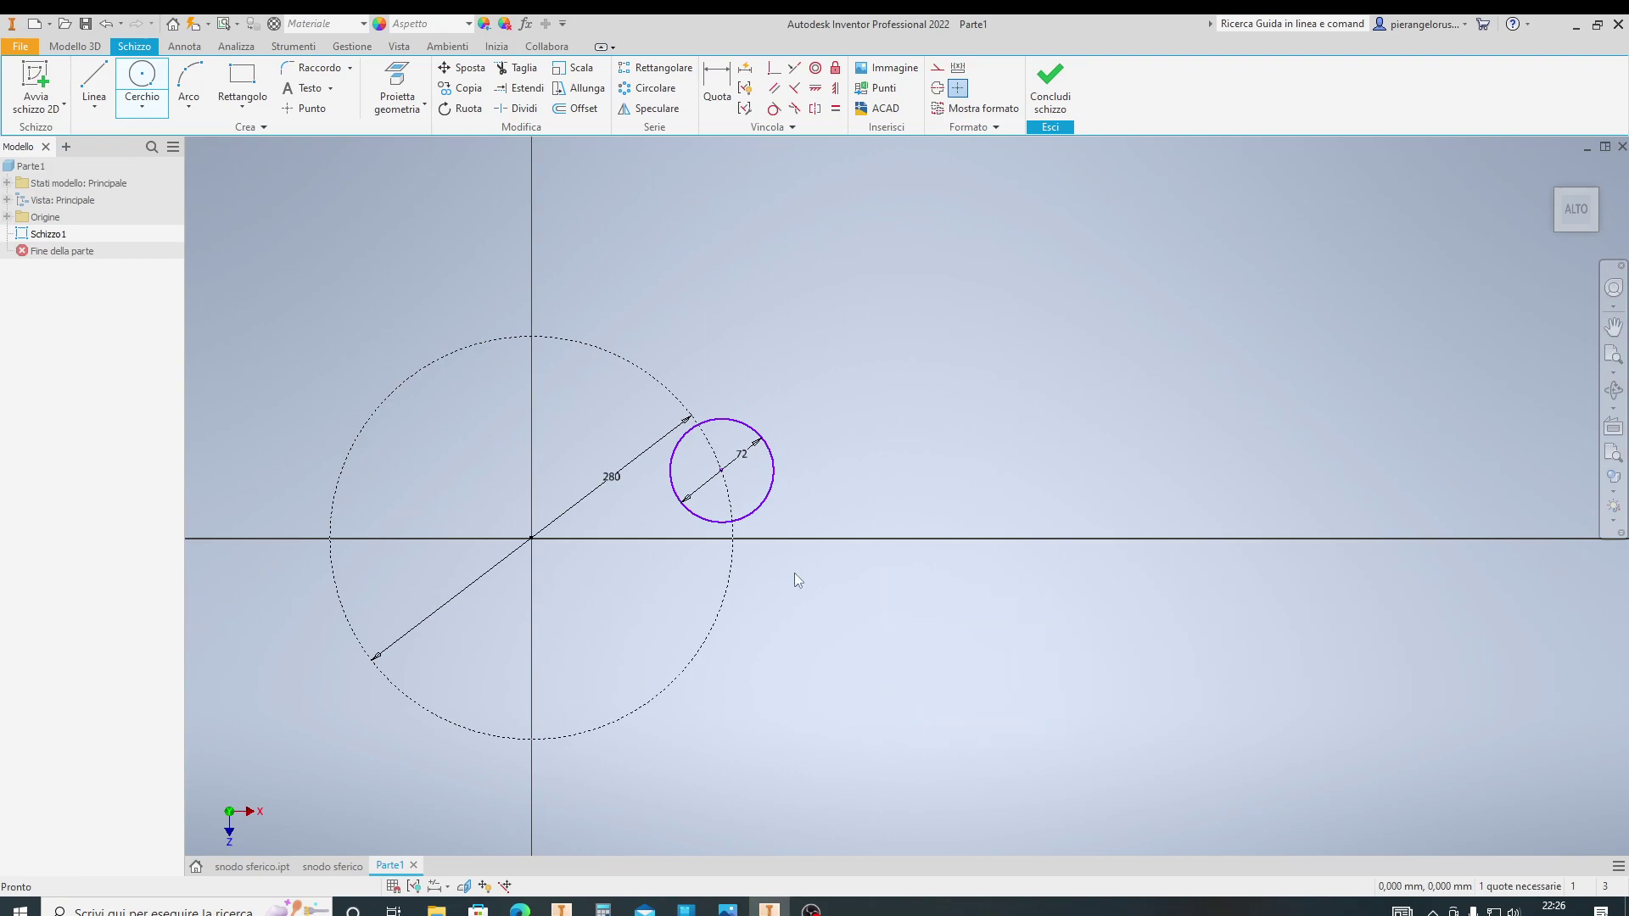
{"action": "key", "text": "Escape"}
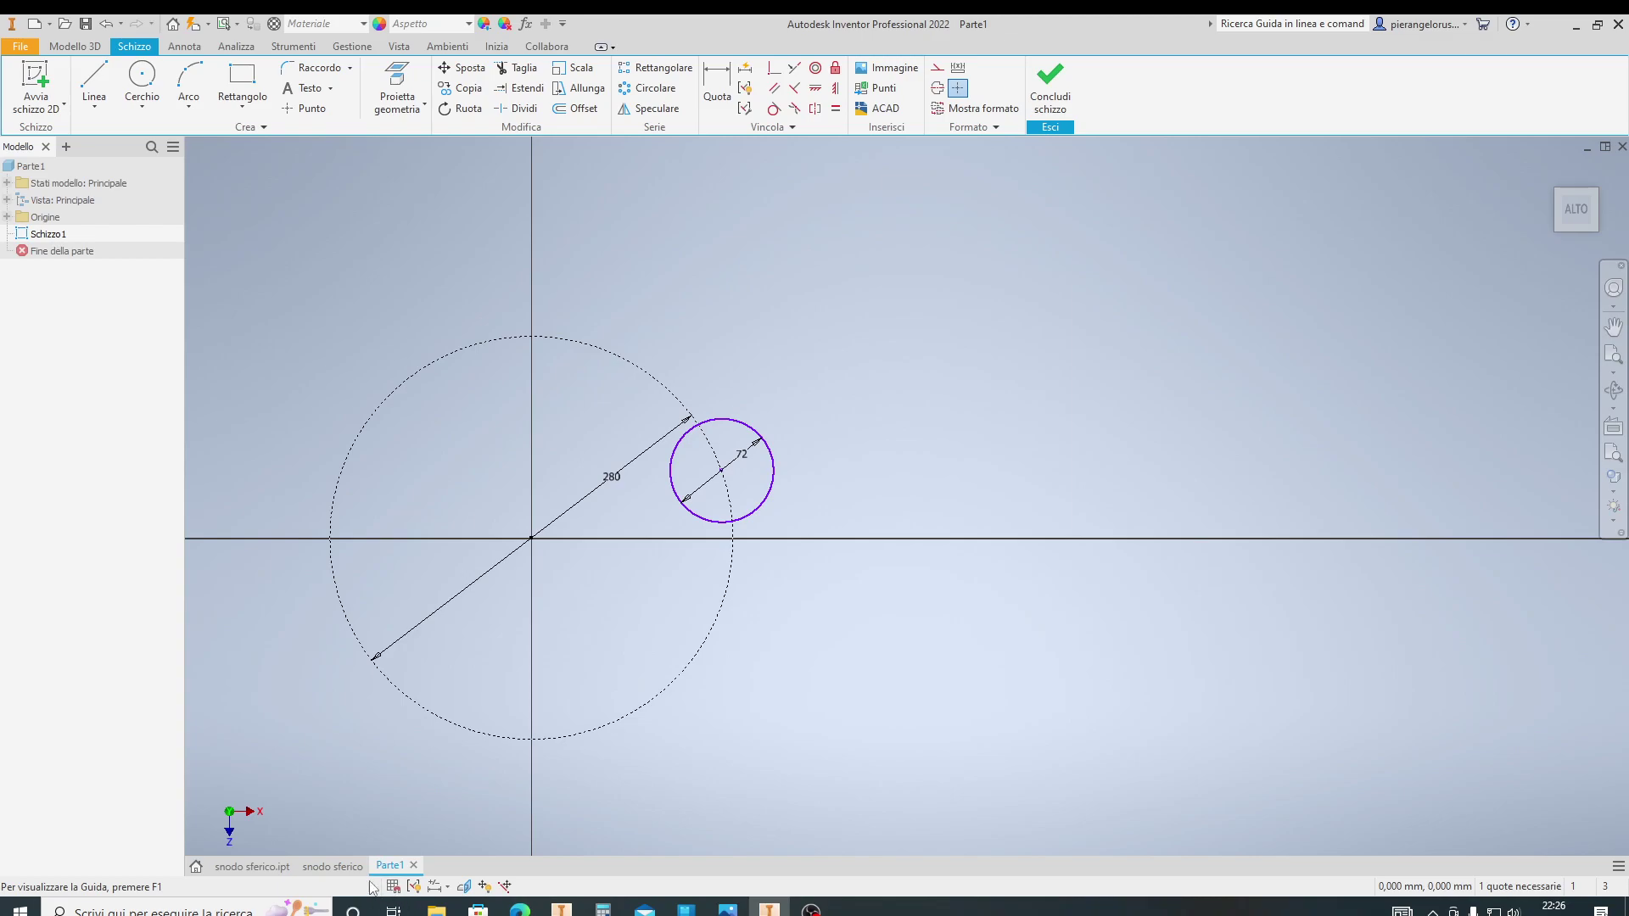
{"action": "mouse_move", "coordinate": [252, 867]}
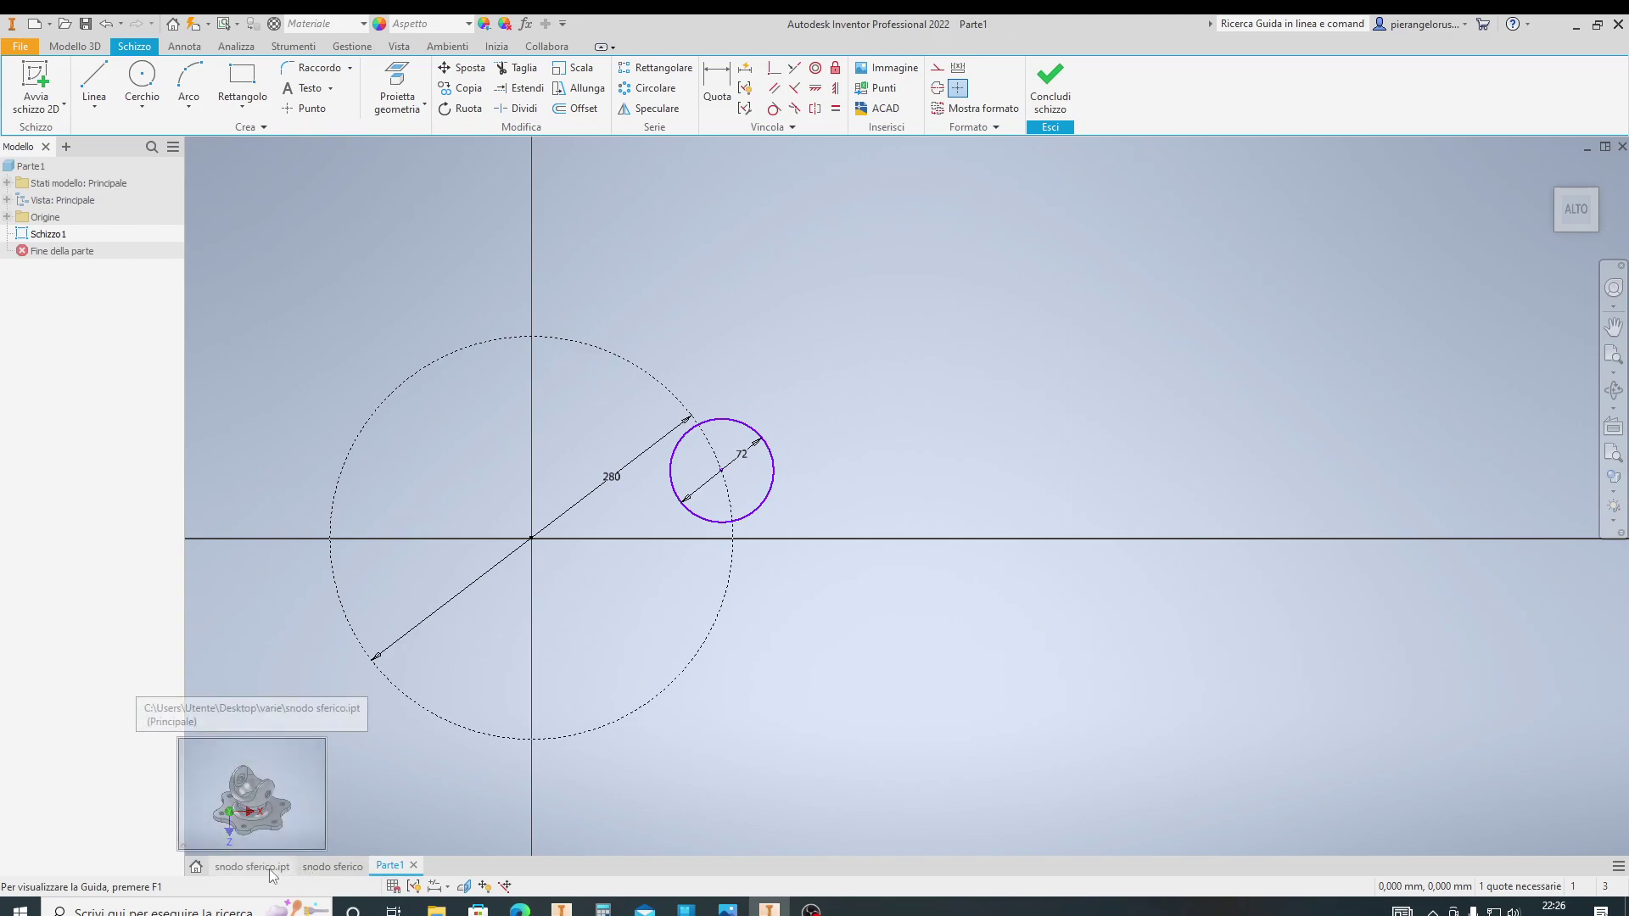
Check the snodo sferico drawing for reference and return to the Parte1 sketch
{"action": "left_click", "coordinate": [346, 869]}
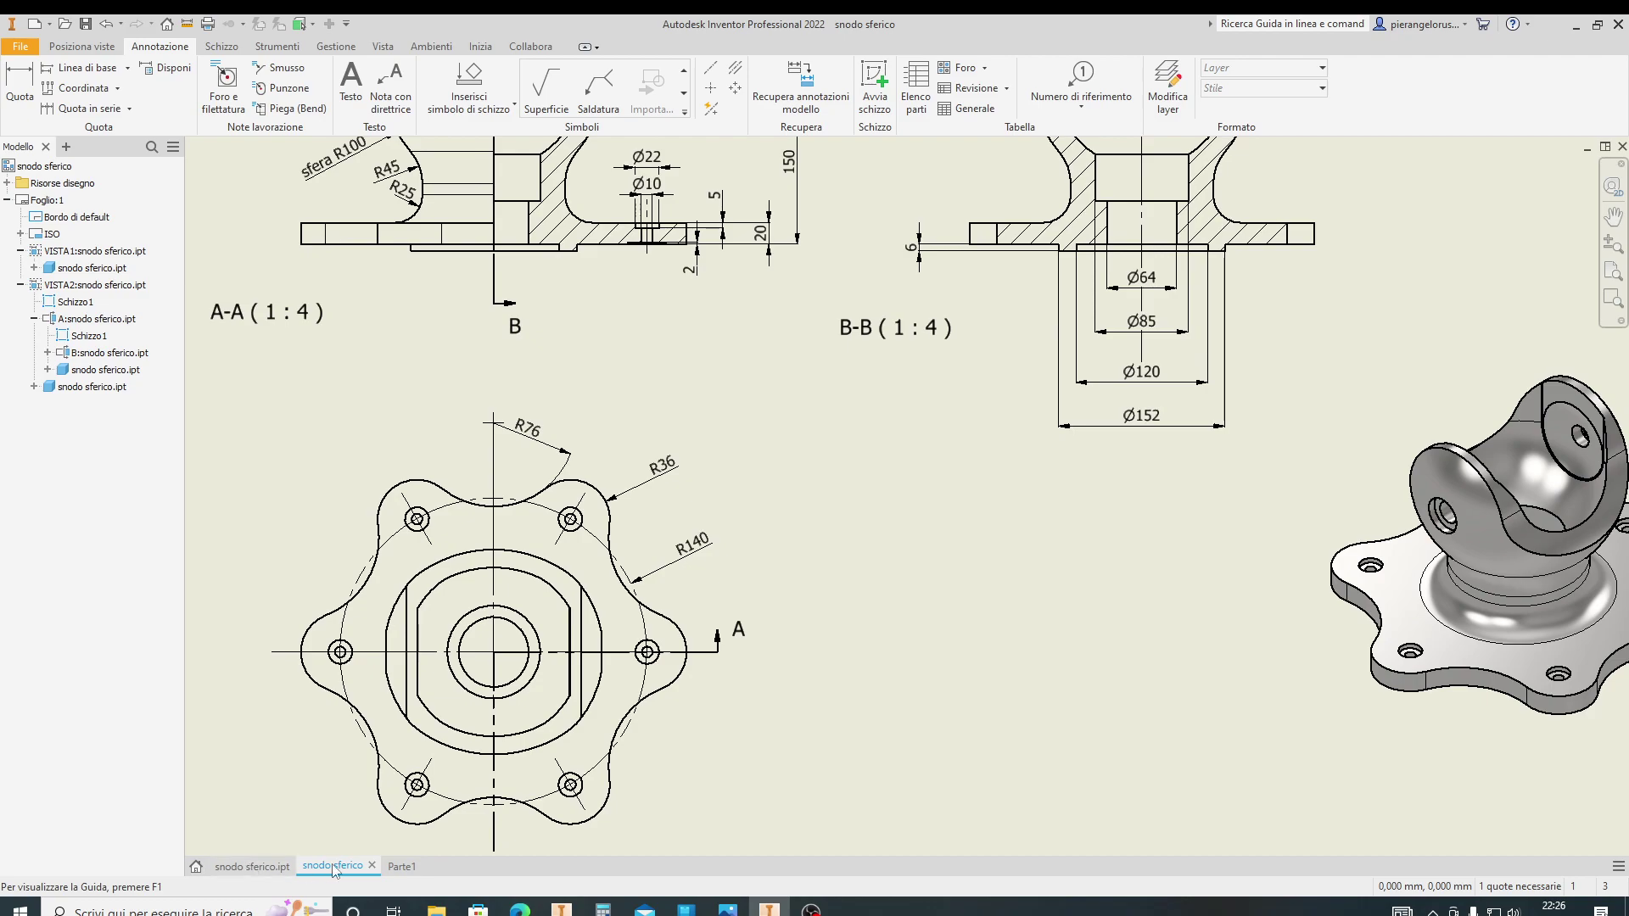
{"action": "left_click", "coordinate": [404, 865]}
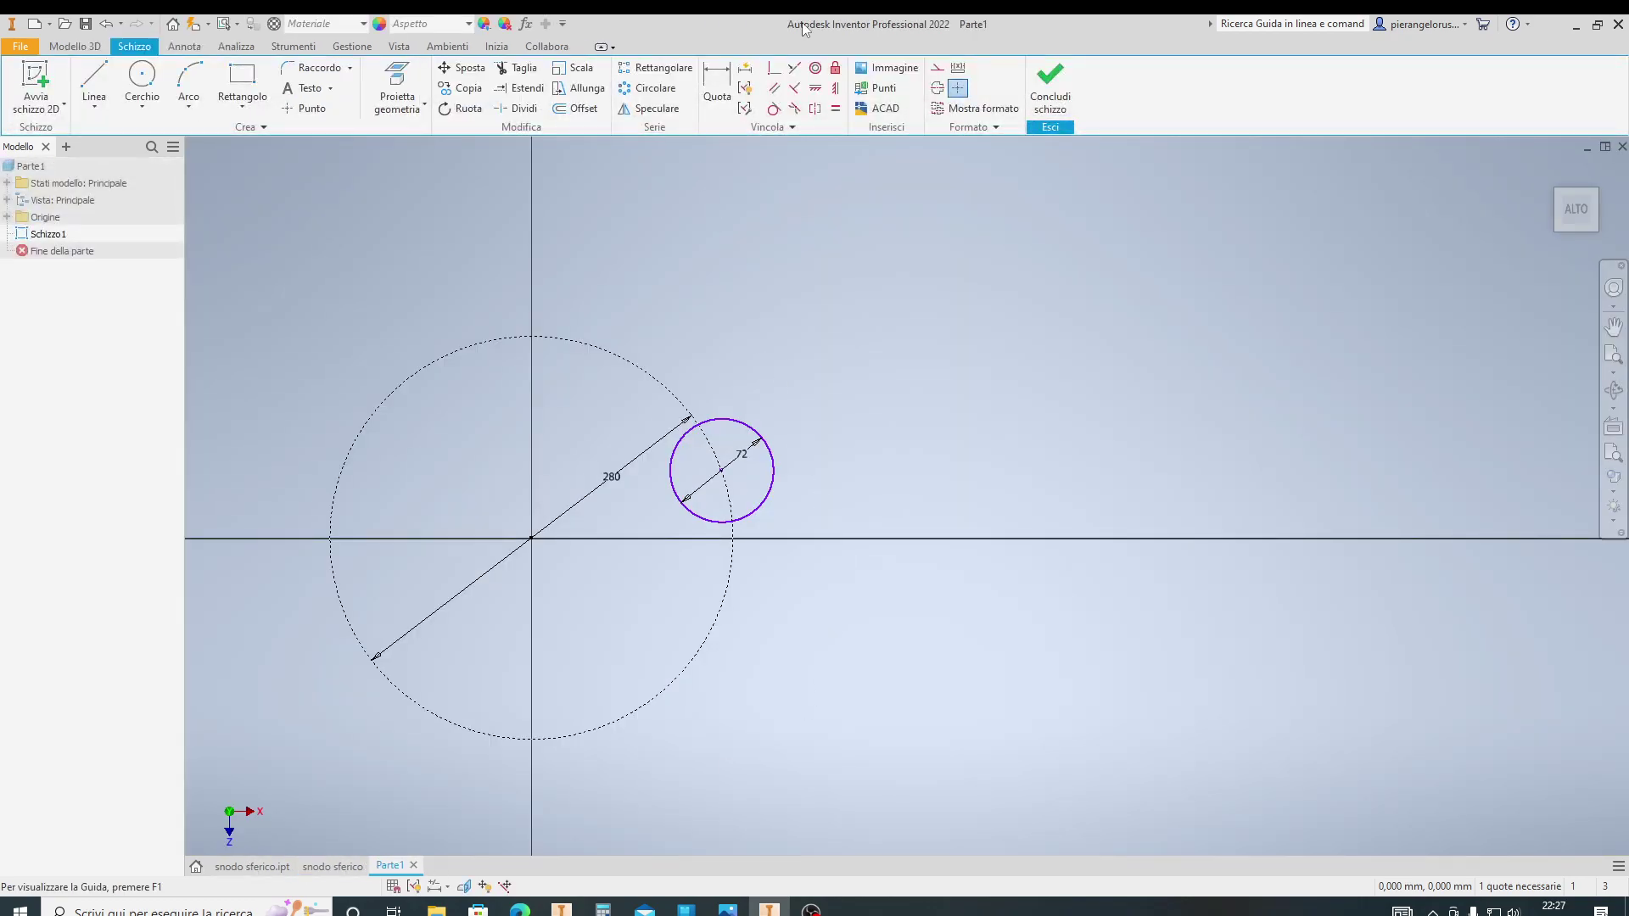
{"action": "left_click", "coordinate": [815, 88]}
Constrain the 72 circle's centre horizontally level with the origin
{"action": "left_click", "coordinate": [721, 471]}
{"action": "left_click", "coordinate": [534, 538]}
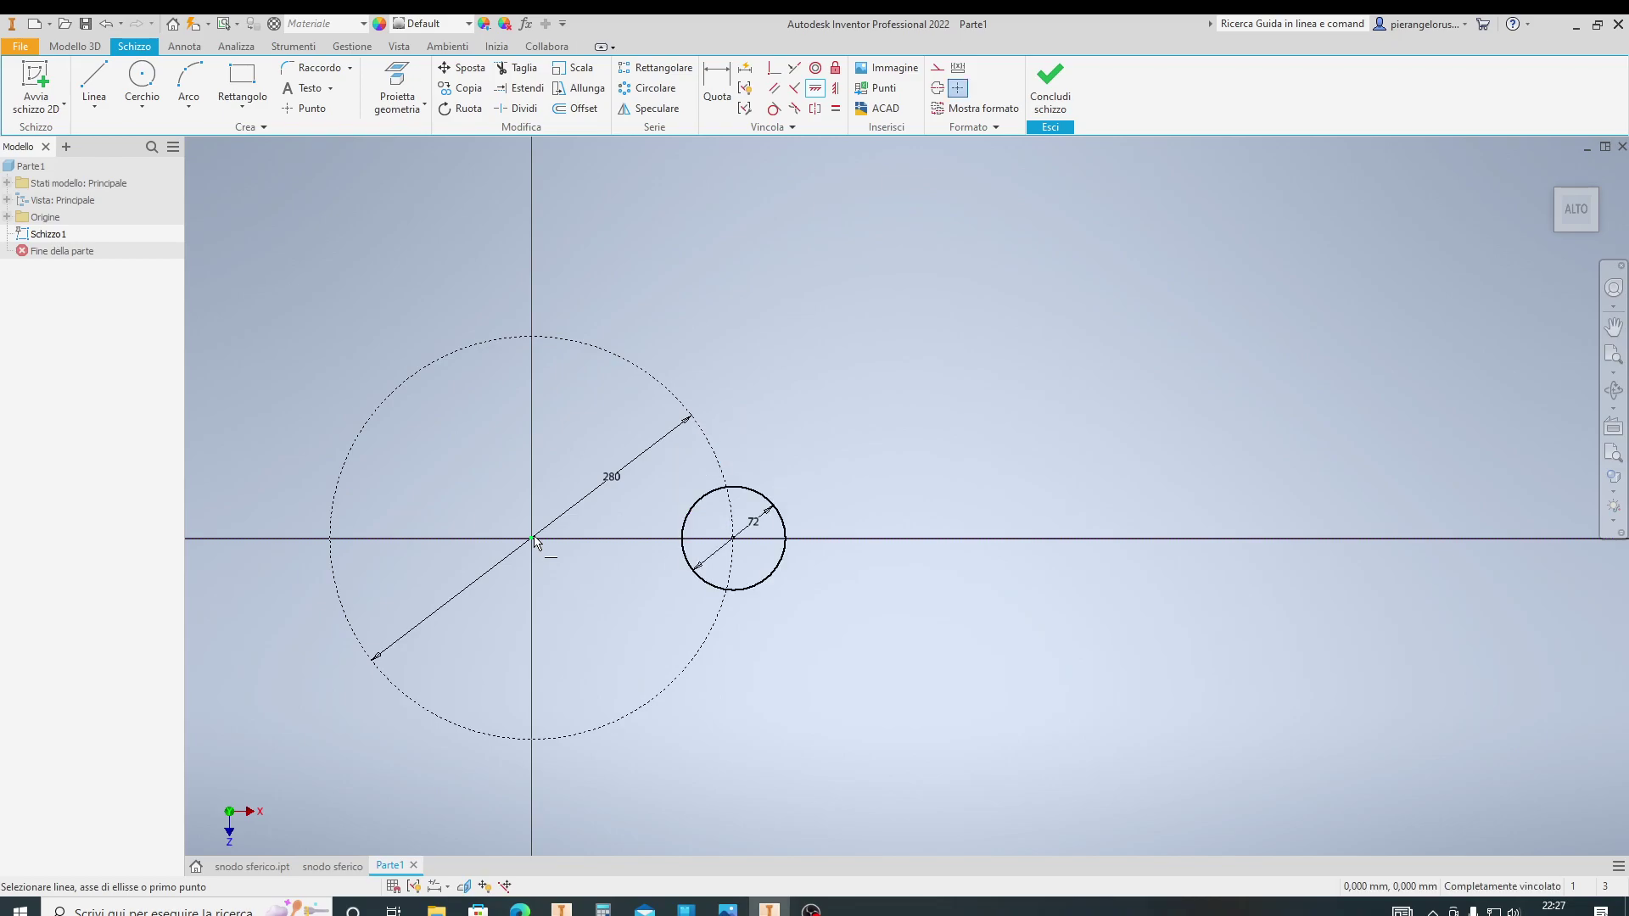
{"action": "key", "text": "Escape"}
Trim the 72 circle's portion inside the 280 circle, leaving the outer lobe arc
{"action": "left_click", "coordinate": [519, 68]}
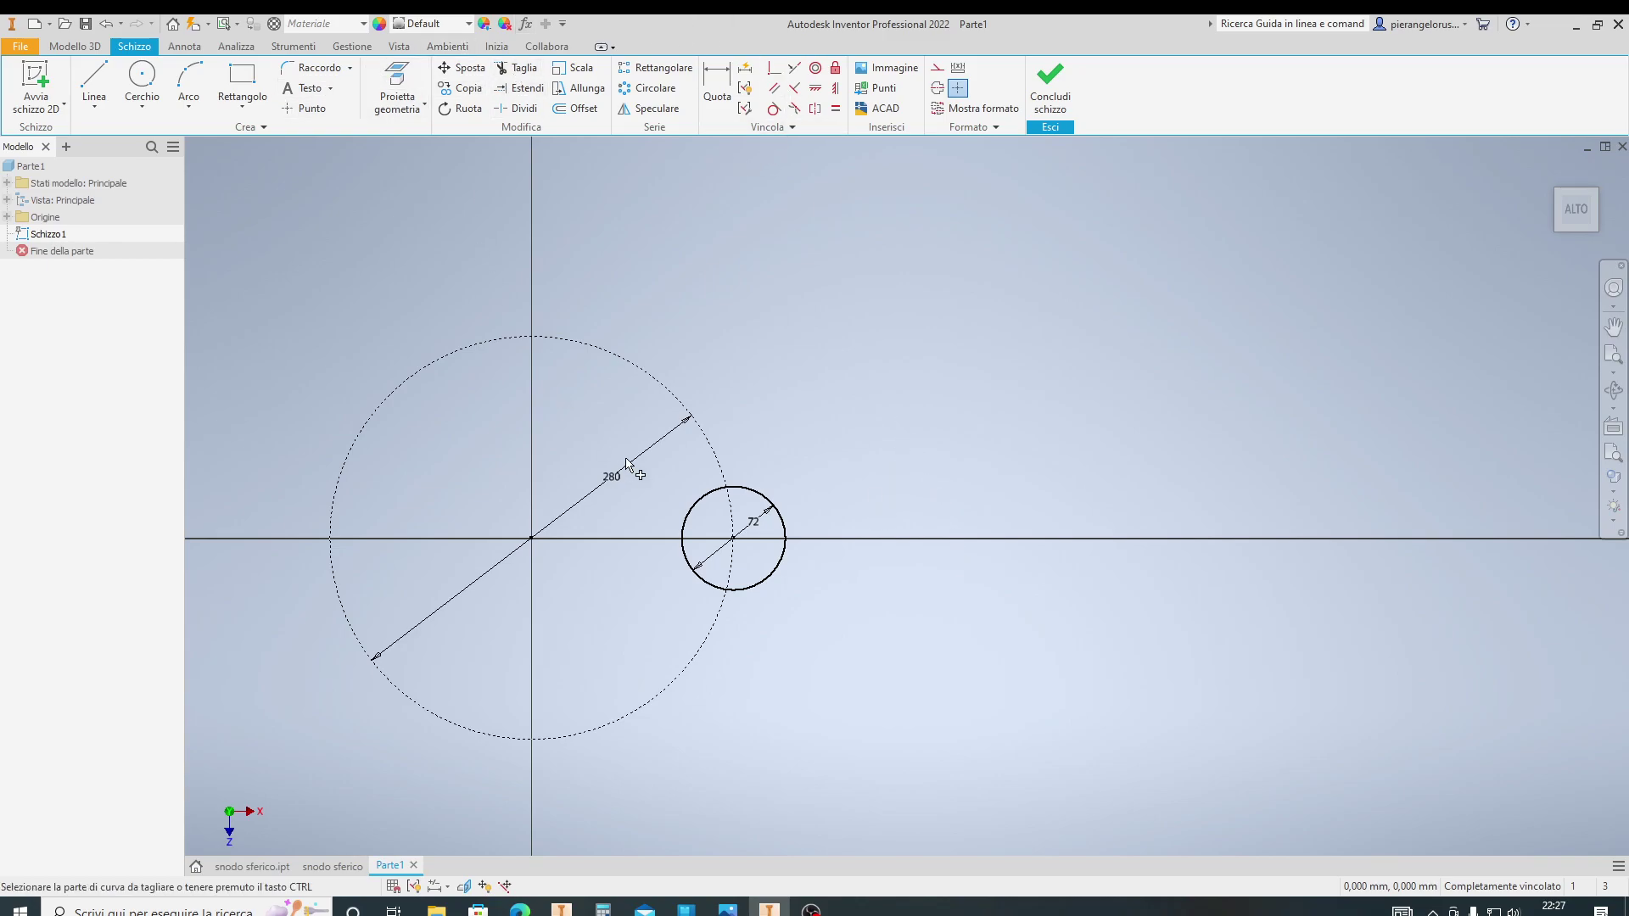
{"action": "left_click", "coordinate": [687, 524]}
{"action": "key", "text": "Escape"}
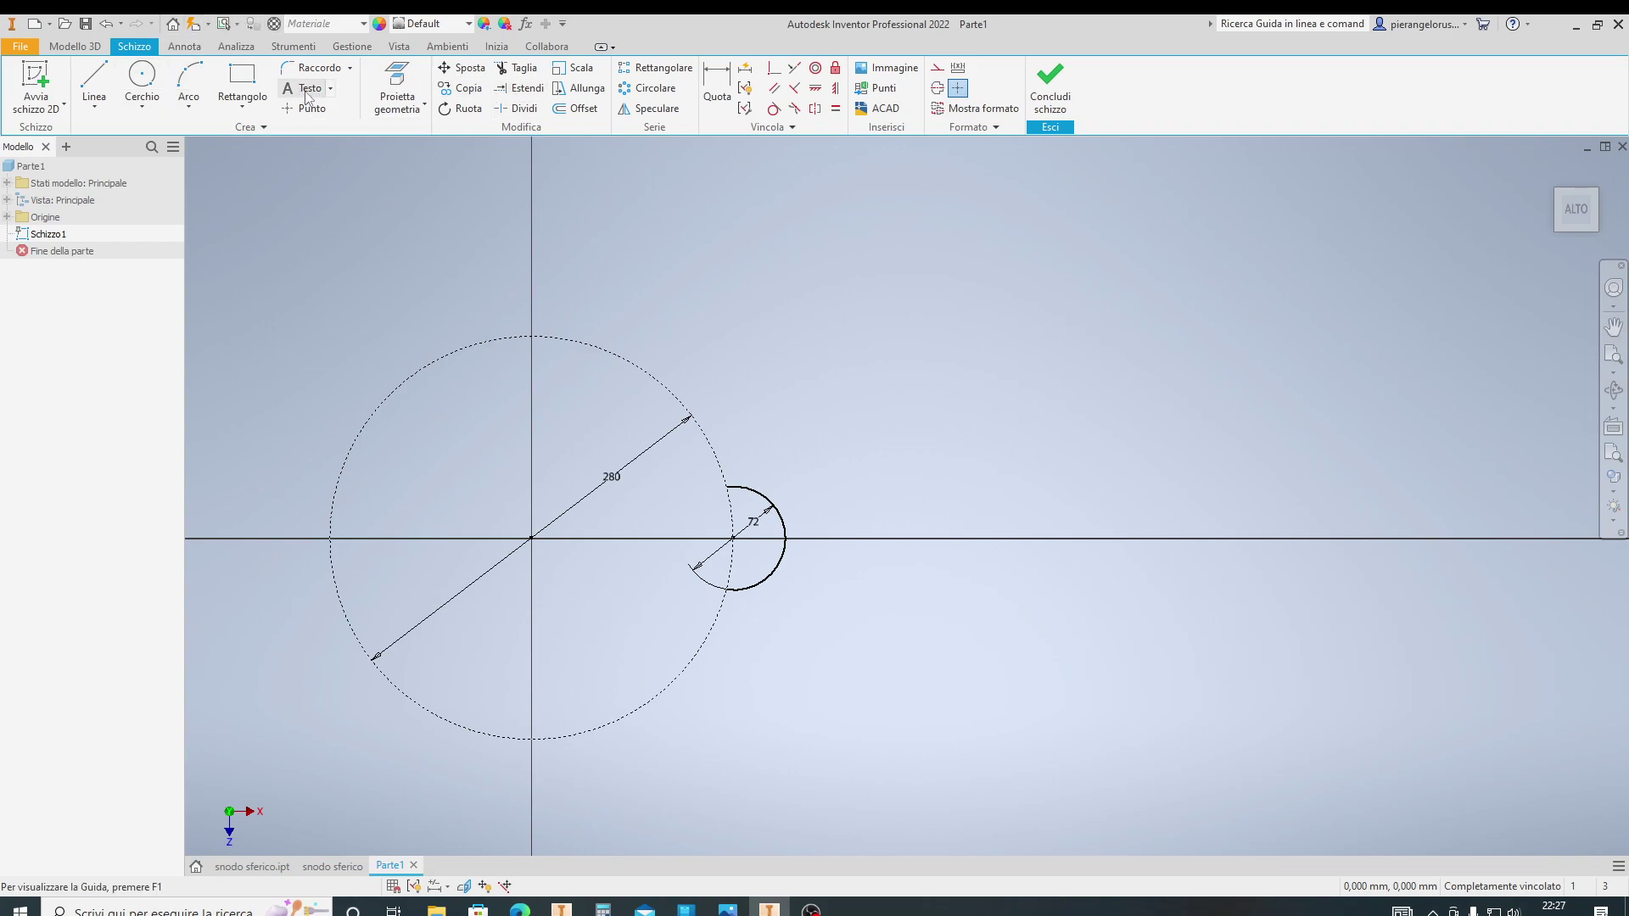
Circular-pattern the lobe arc 6 times around the sketch origin
{"action": "left_click", "coordinate": [649, 89]}
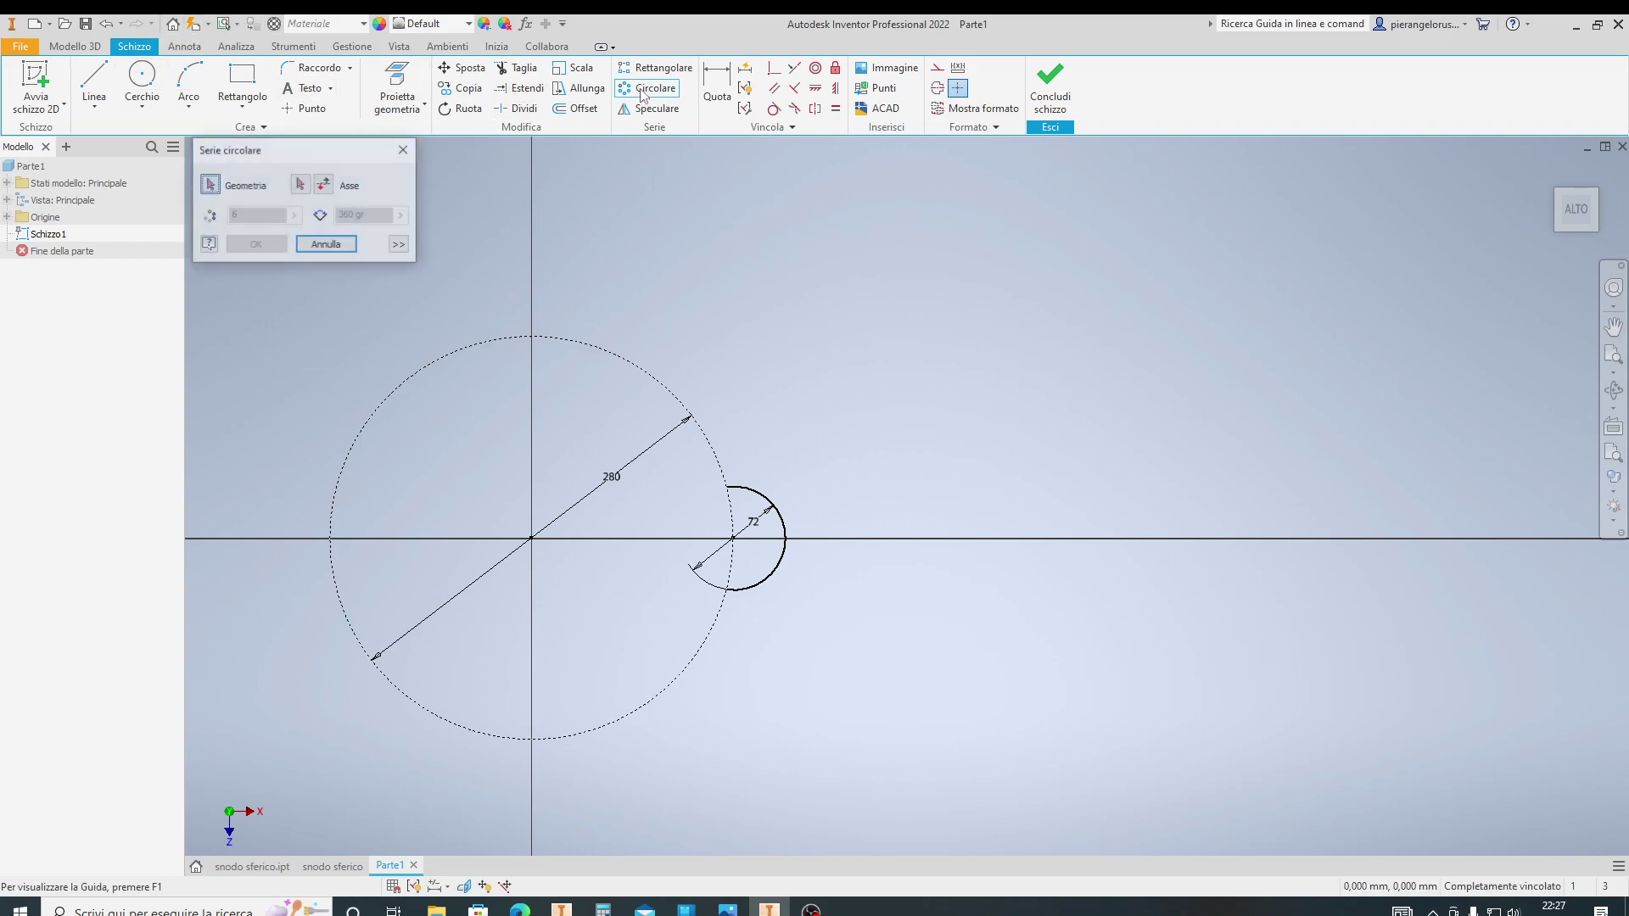
{"action": "left_click", "coordinate": [745, 494]}
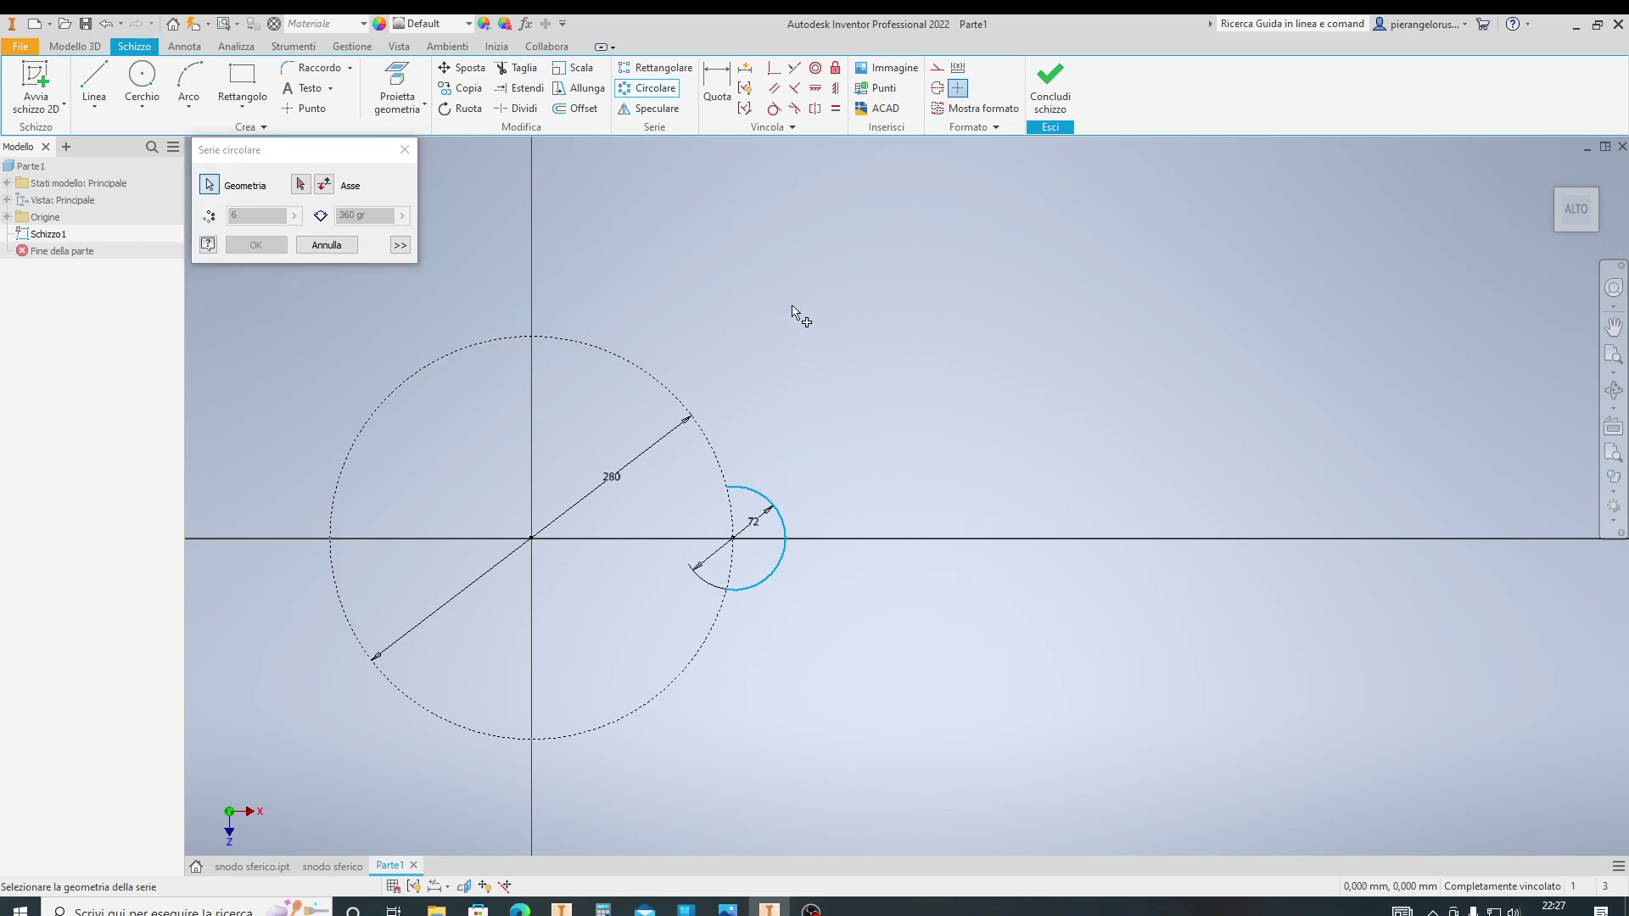
{"action": "left_click", "coordinate": [301, 184]}
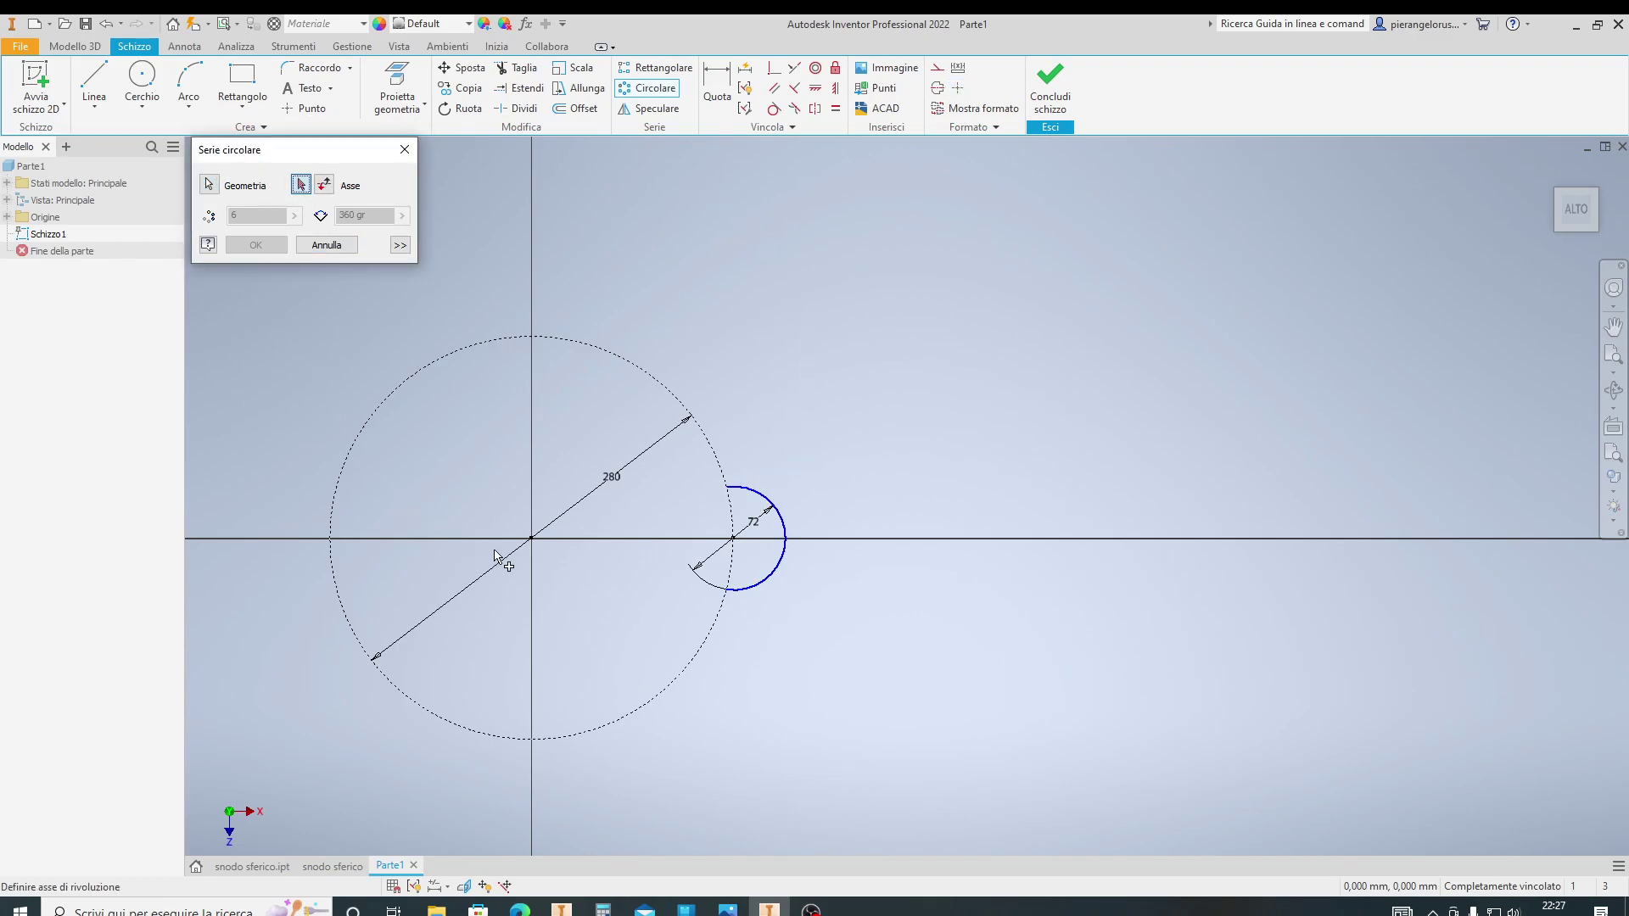
{"action": "left_click", "coordinate": [533, 540]}
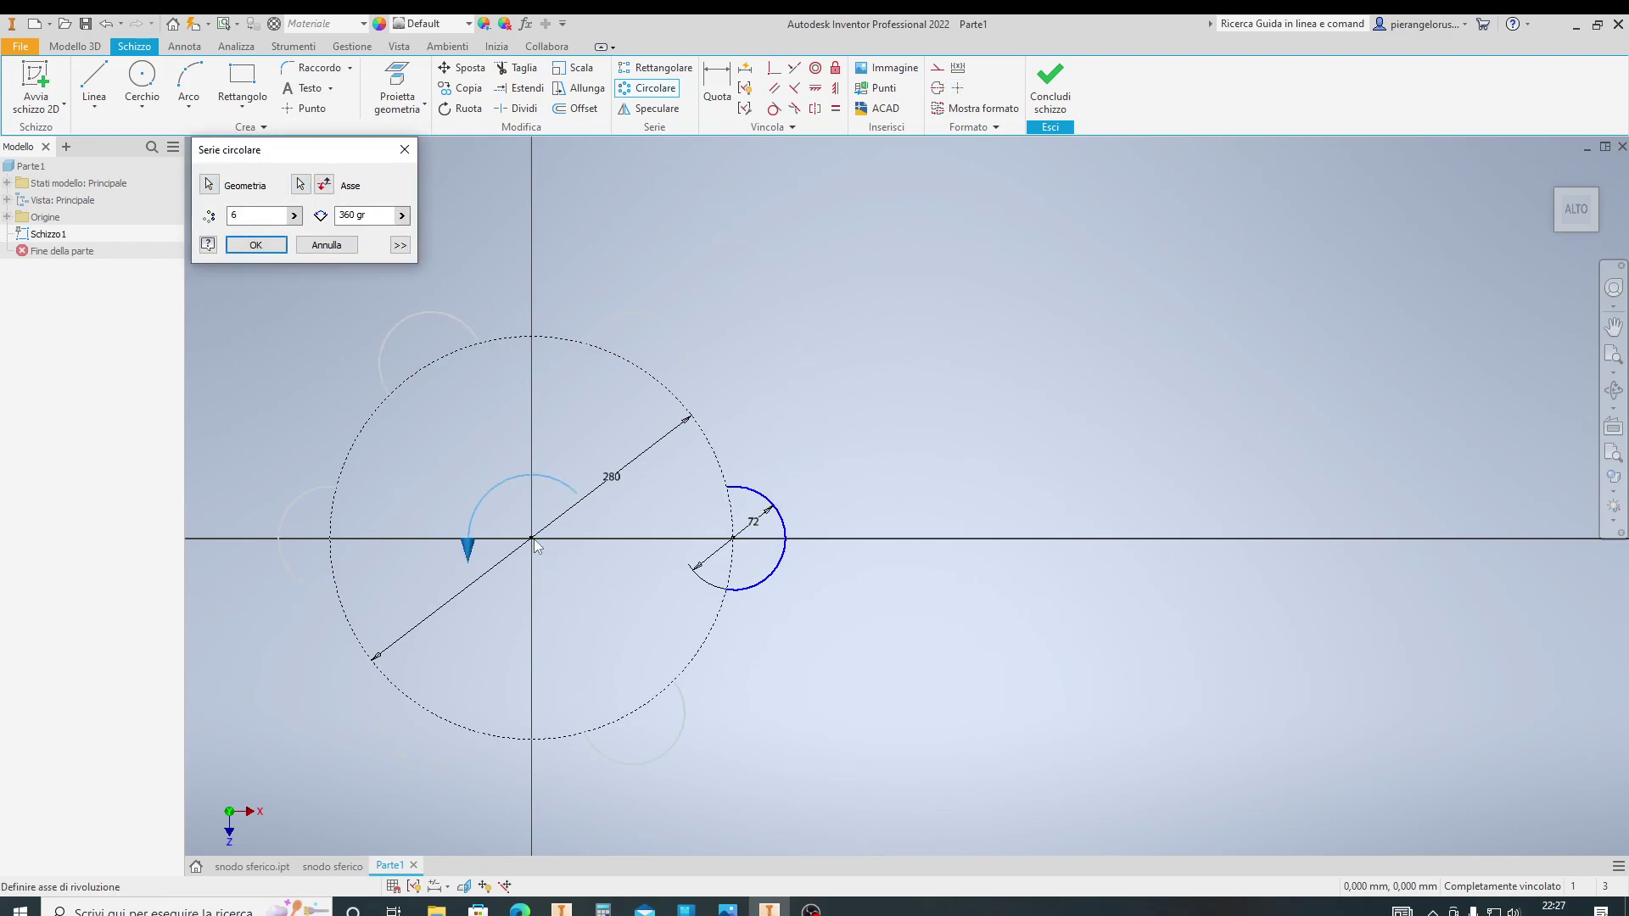
{"action": "left_click", "coordinate": [227, 217]}
{"action": "left_click", "coordinate": [254, 246]}
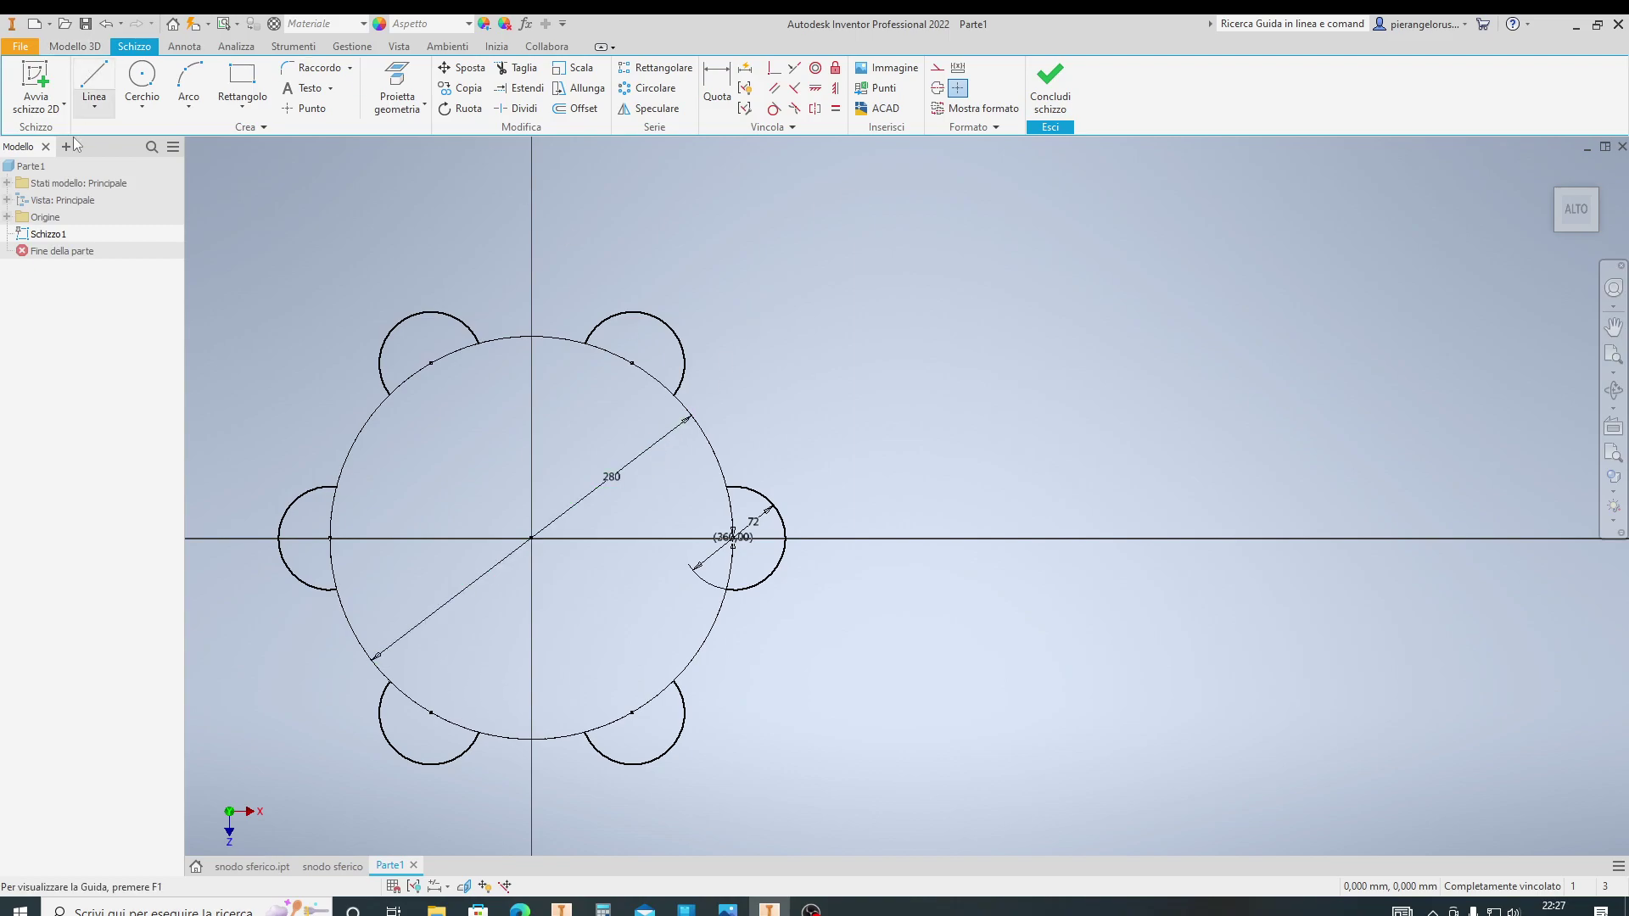
Draw a new circle above the 280 circle, between the two upper lobes
{"action": "left_click", "coordinate": [144, 79]}
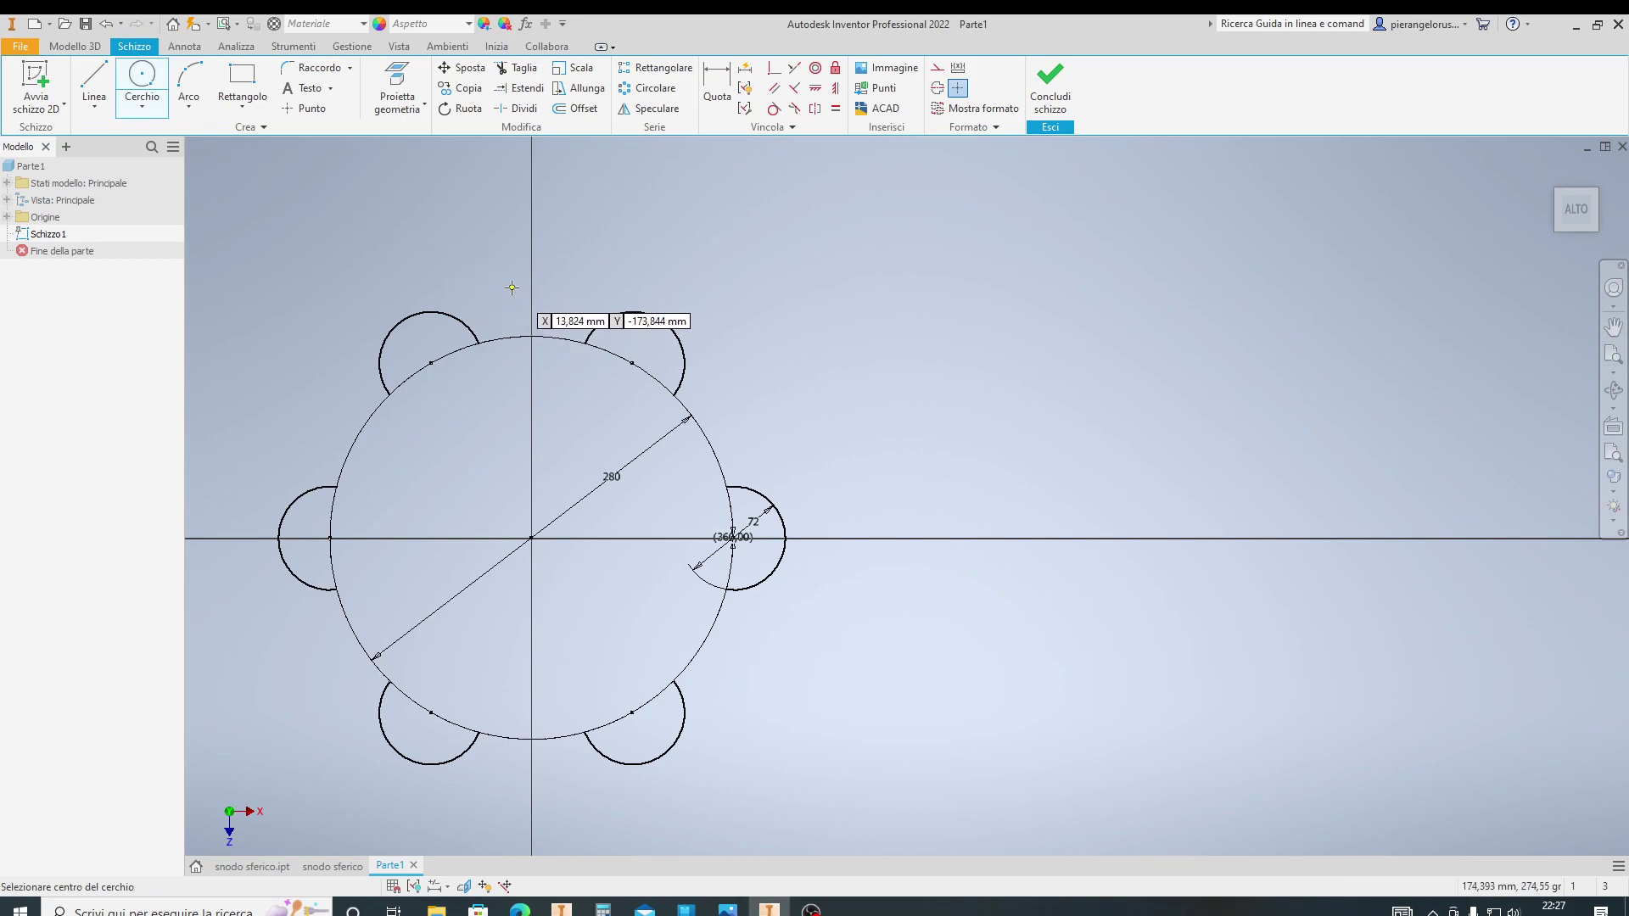
{"action": "left_click", "coordinate": [511, 287]}
{"action": "left_click", "coordinate": [589, 229]}
{"action": "key", "text": "Escape"}
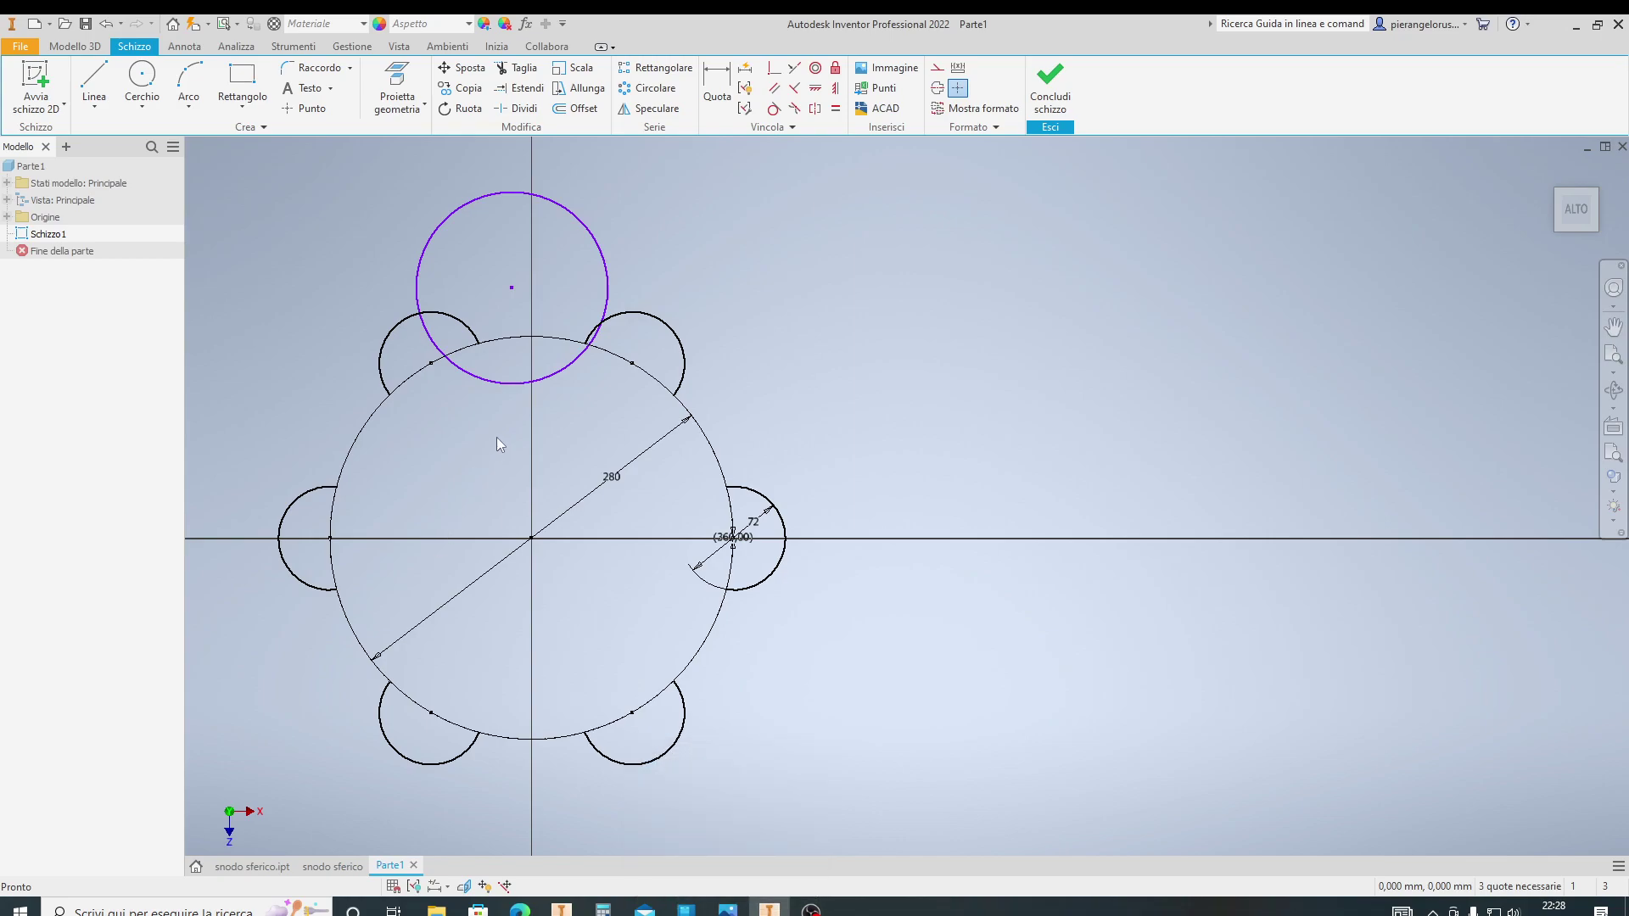
Resize the top circle and constrain its centre vertically to the origin
{"action": "left_click_drag", "start_coordinate": [519, 383], "coordinate": [535, 339]}
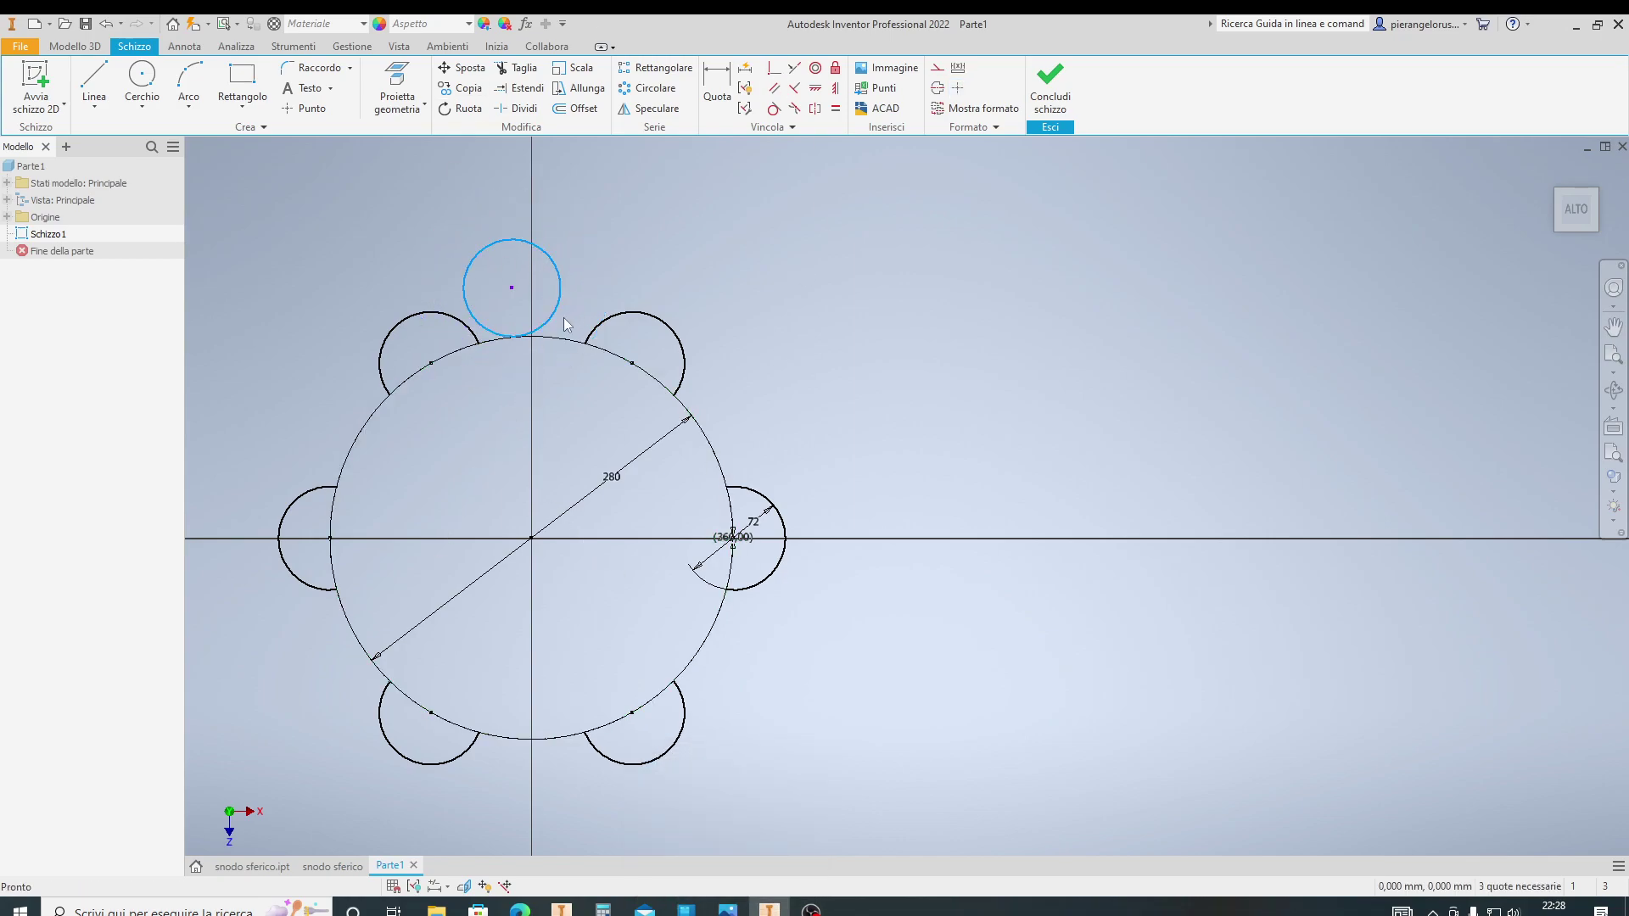
{"action": "left_click_drag", "start_coordinate": [547, 319], "coordinate": [563, 337]}
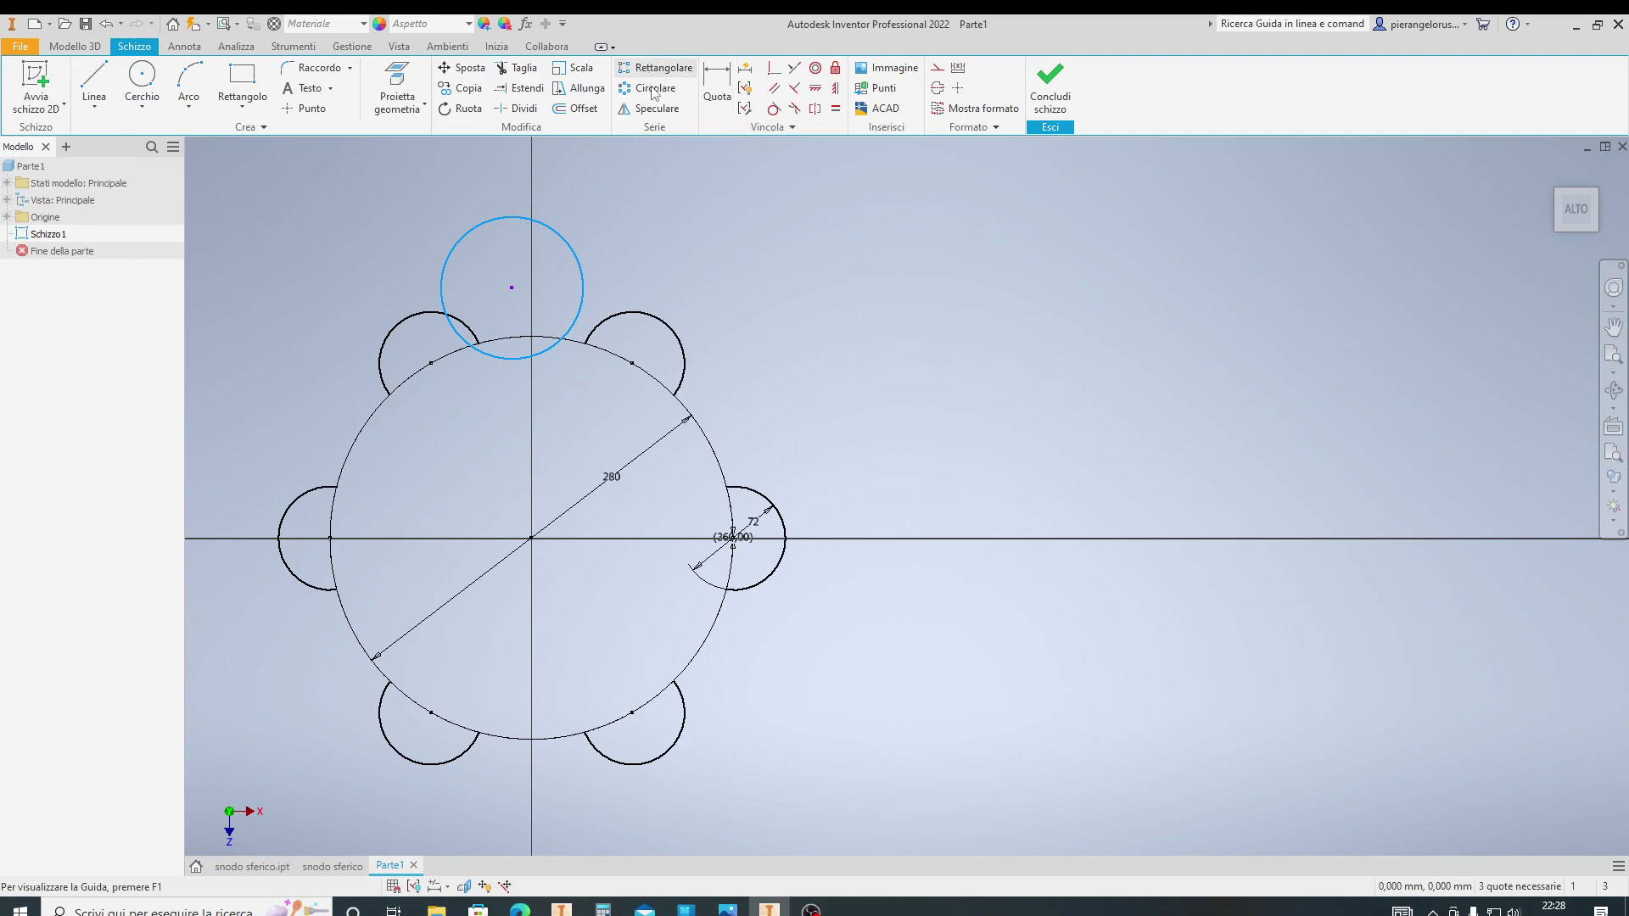
{"action": "left_click", "coordinate": [836, 88]}
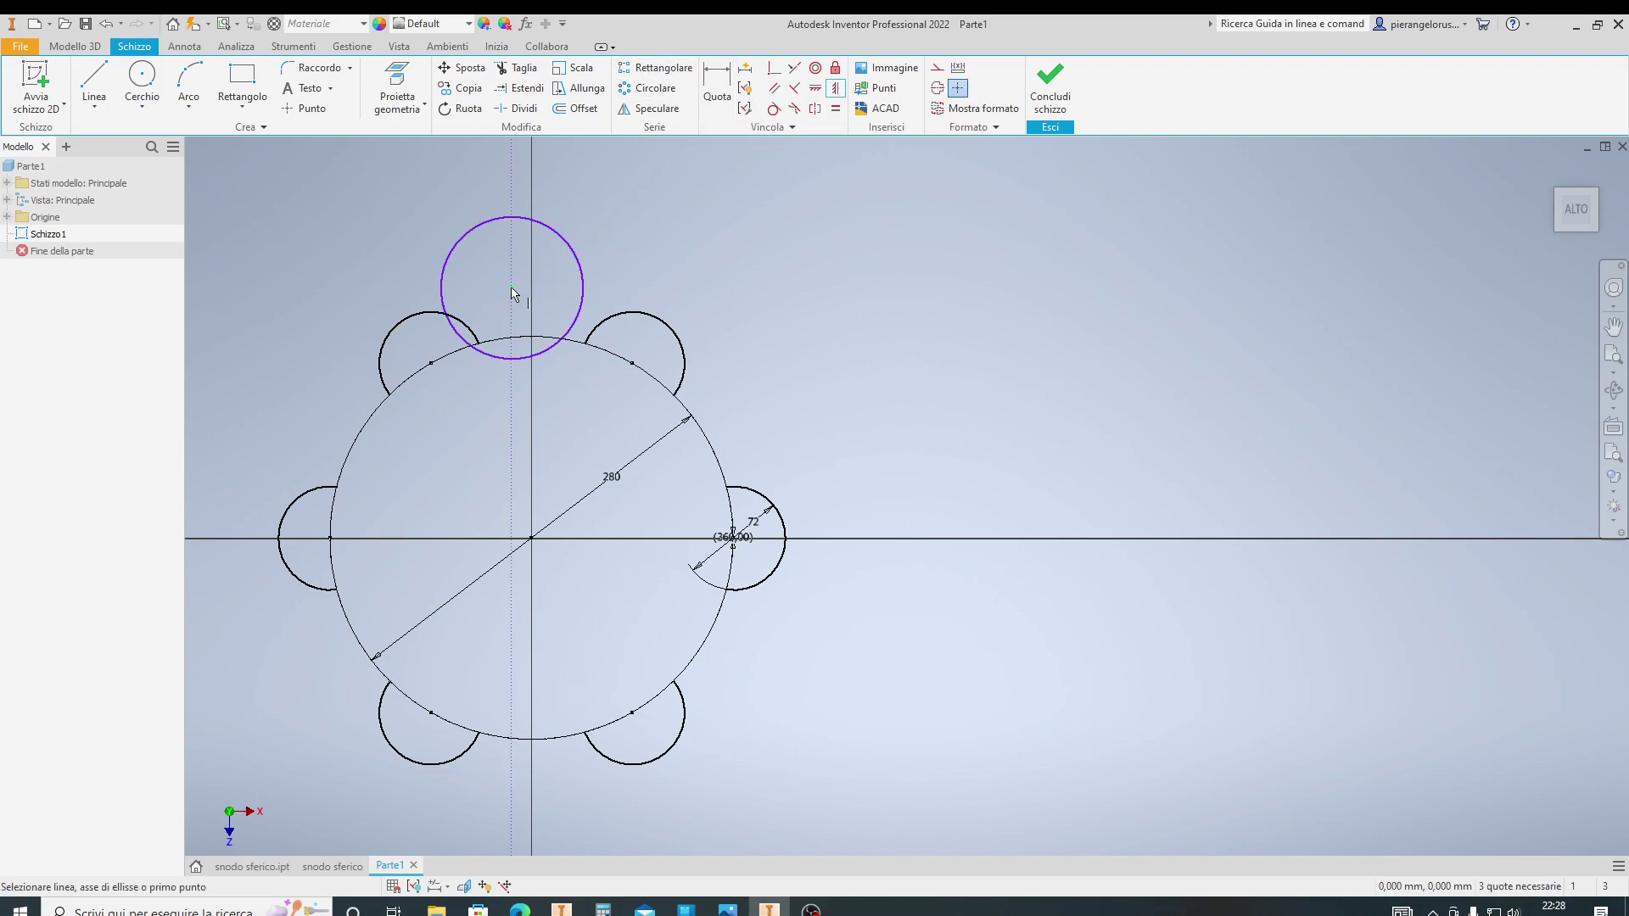
{"action": "left_click", "coordinate": [511, 287]}
{"action": "left_click", "coordinate": [532, 539]}
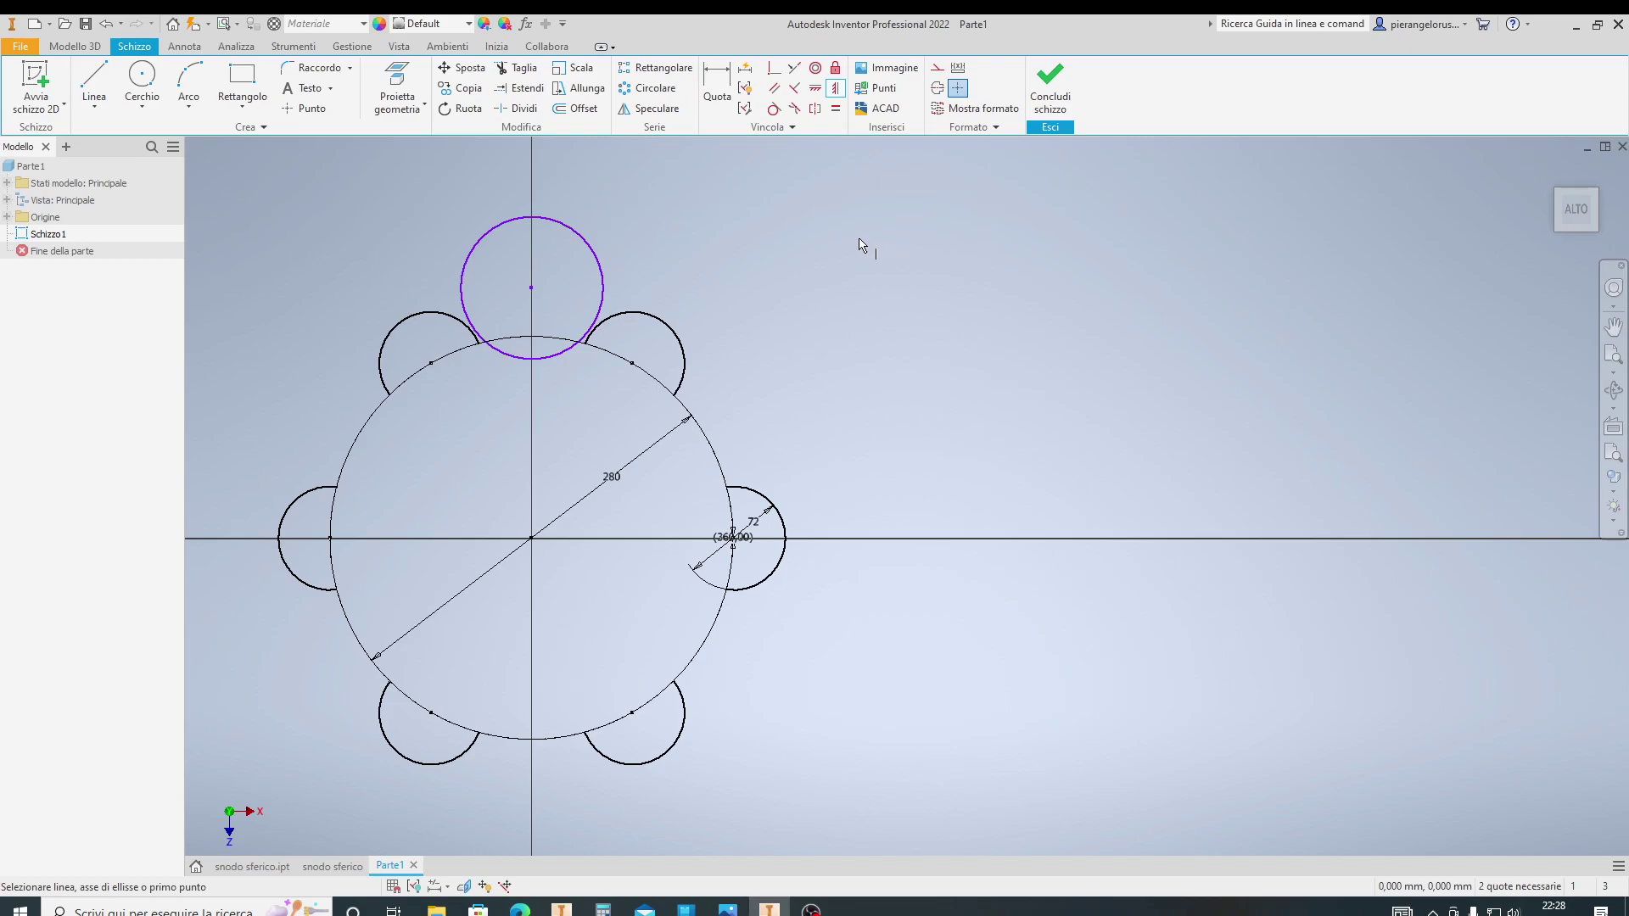
{"action": "key", "text": "Escape"}
Make the top circle tangent to the upper lobe, cancelling the overconstraining second tangency
{"action": "left_click", "coordinate": [773, 109]}
{"action": "left_click", "coordinate": [603, 297]}
{"action": "left_click", "coordinate": [613, 351]}
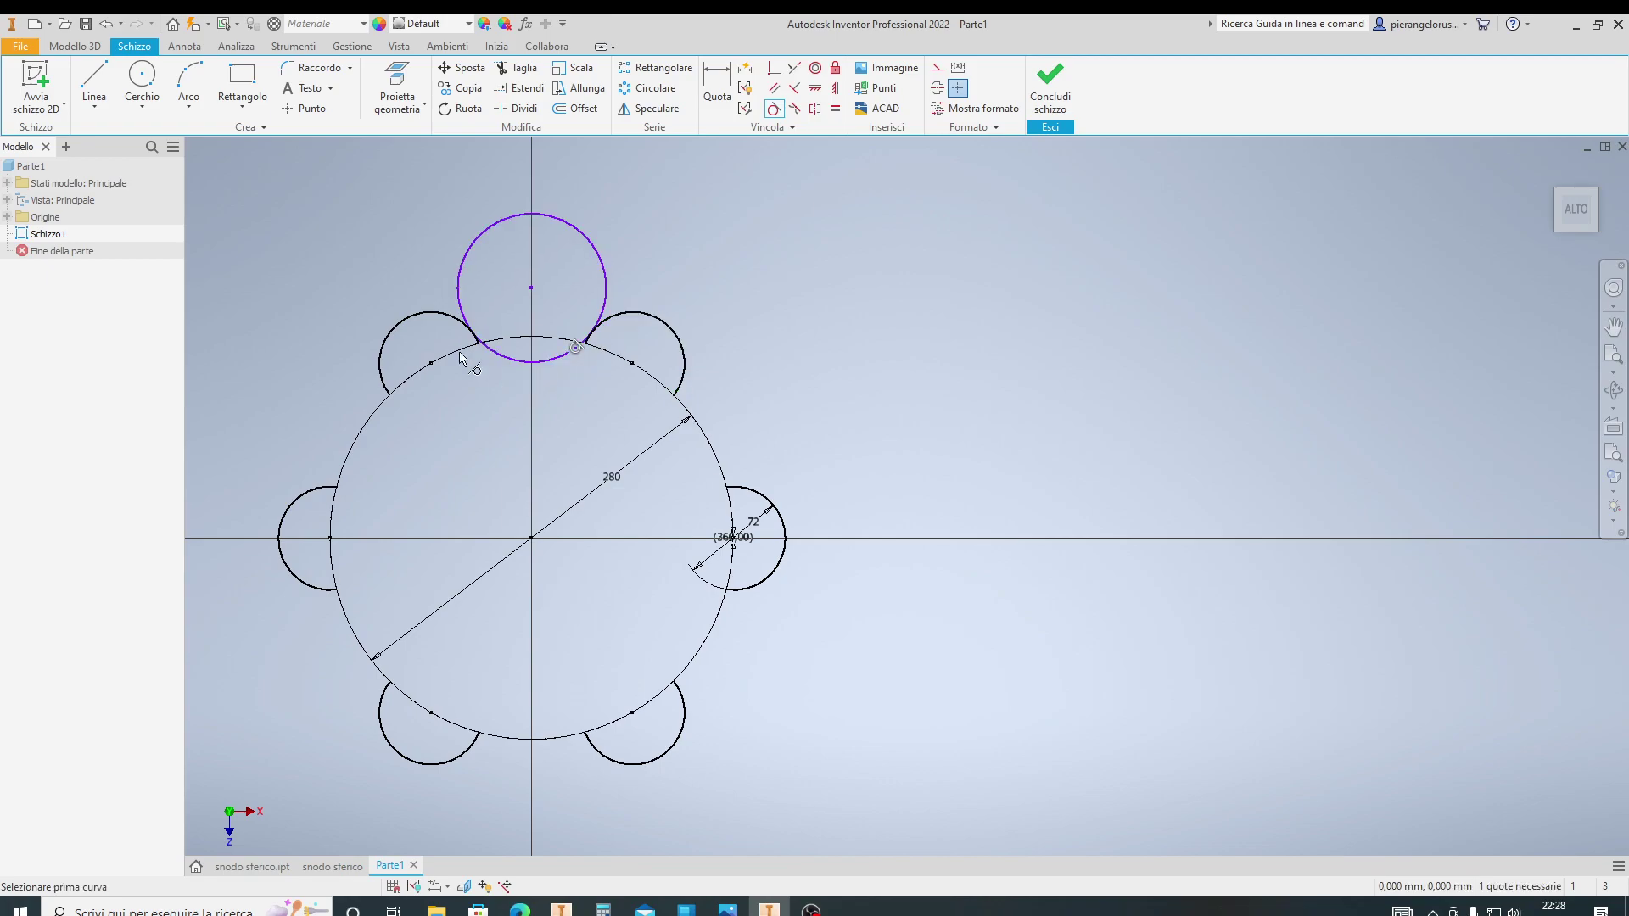
{"action": "left_click", "coordinate": [466, 324]}
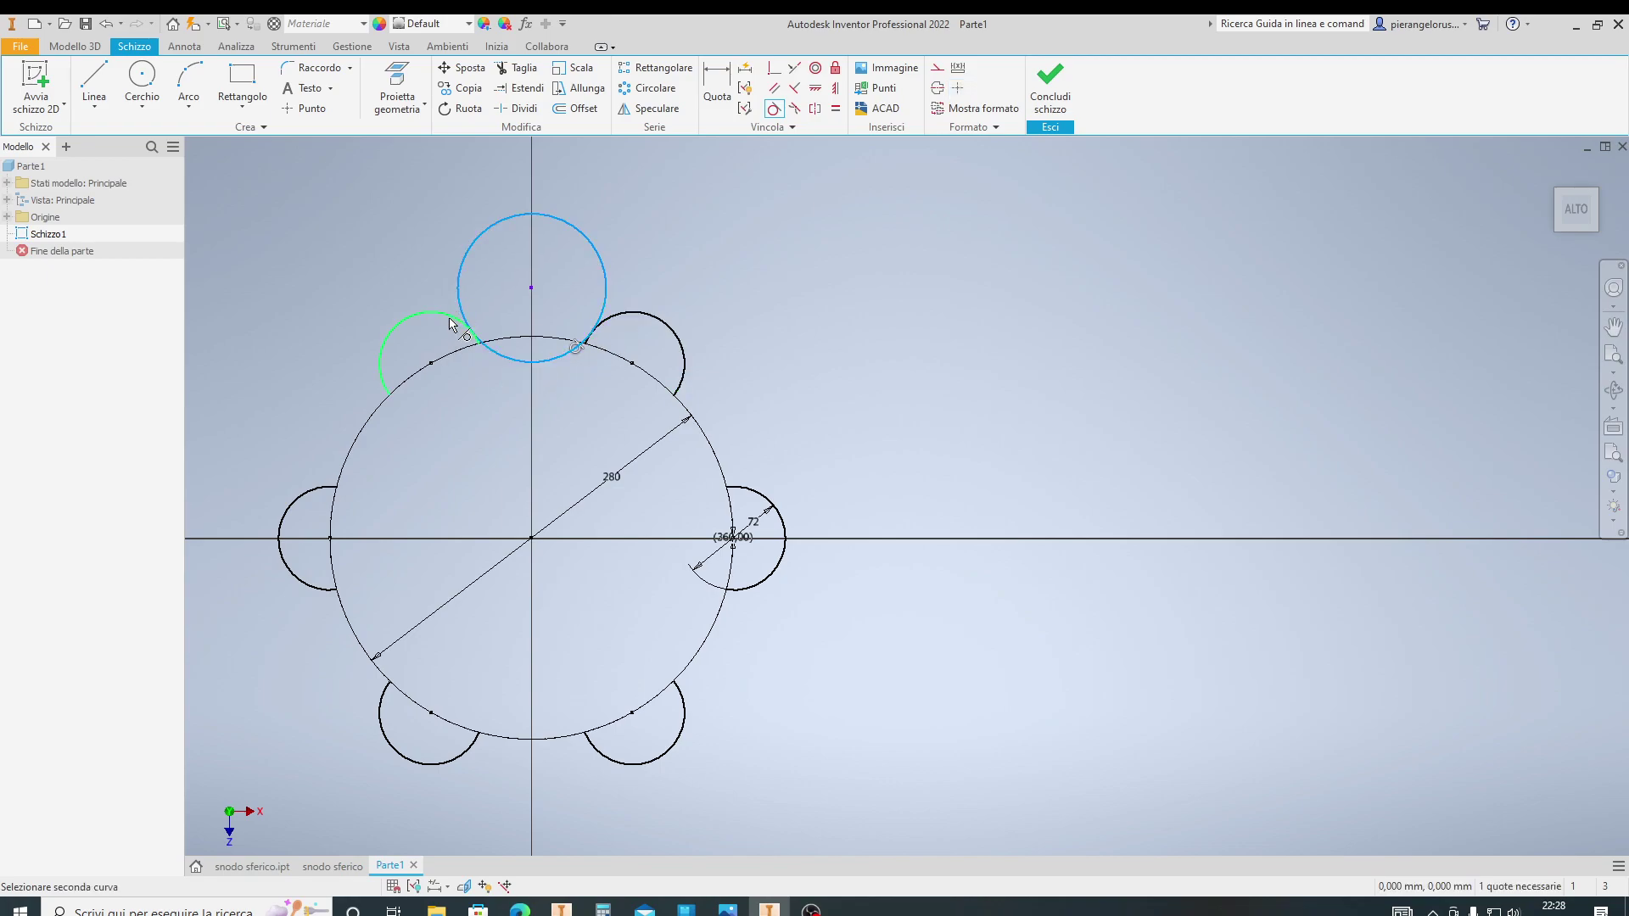
{"action": "left_click", "coordinate": [458, 323]}
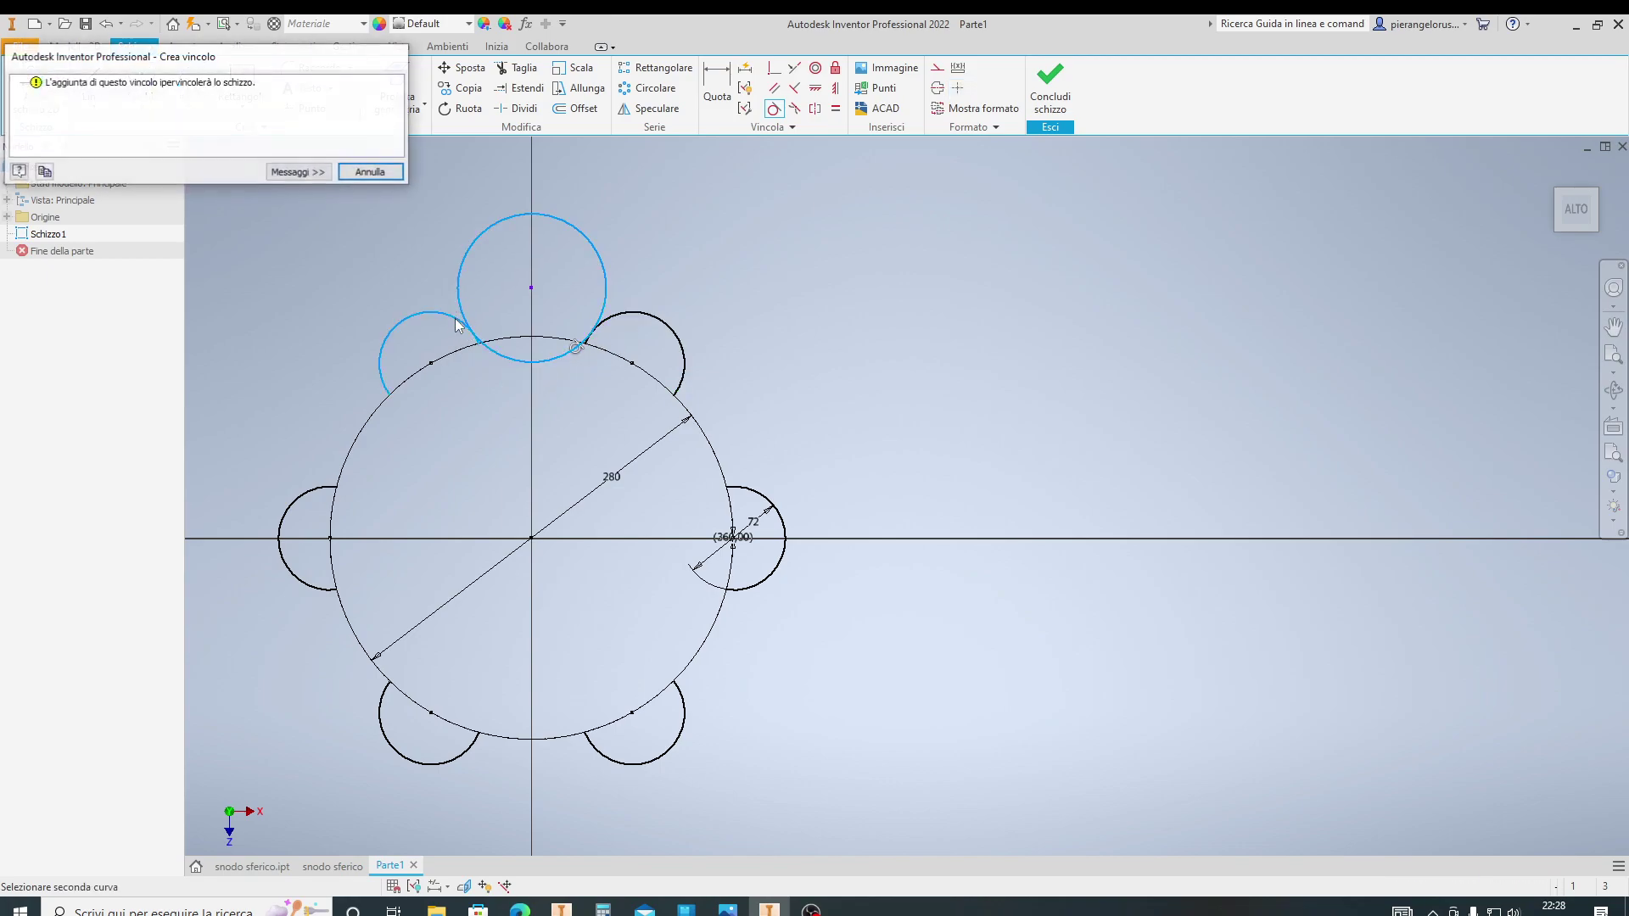
{"action": "left_click", "coordinate": [371, 170]}
{"action": "key", "text": "Escape"}
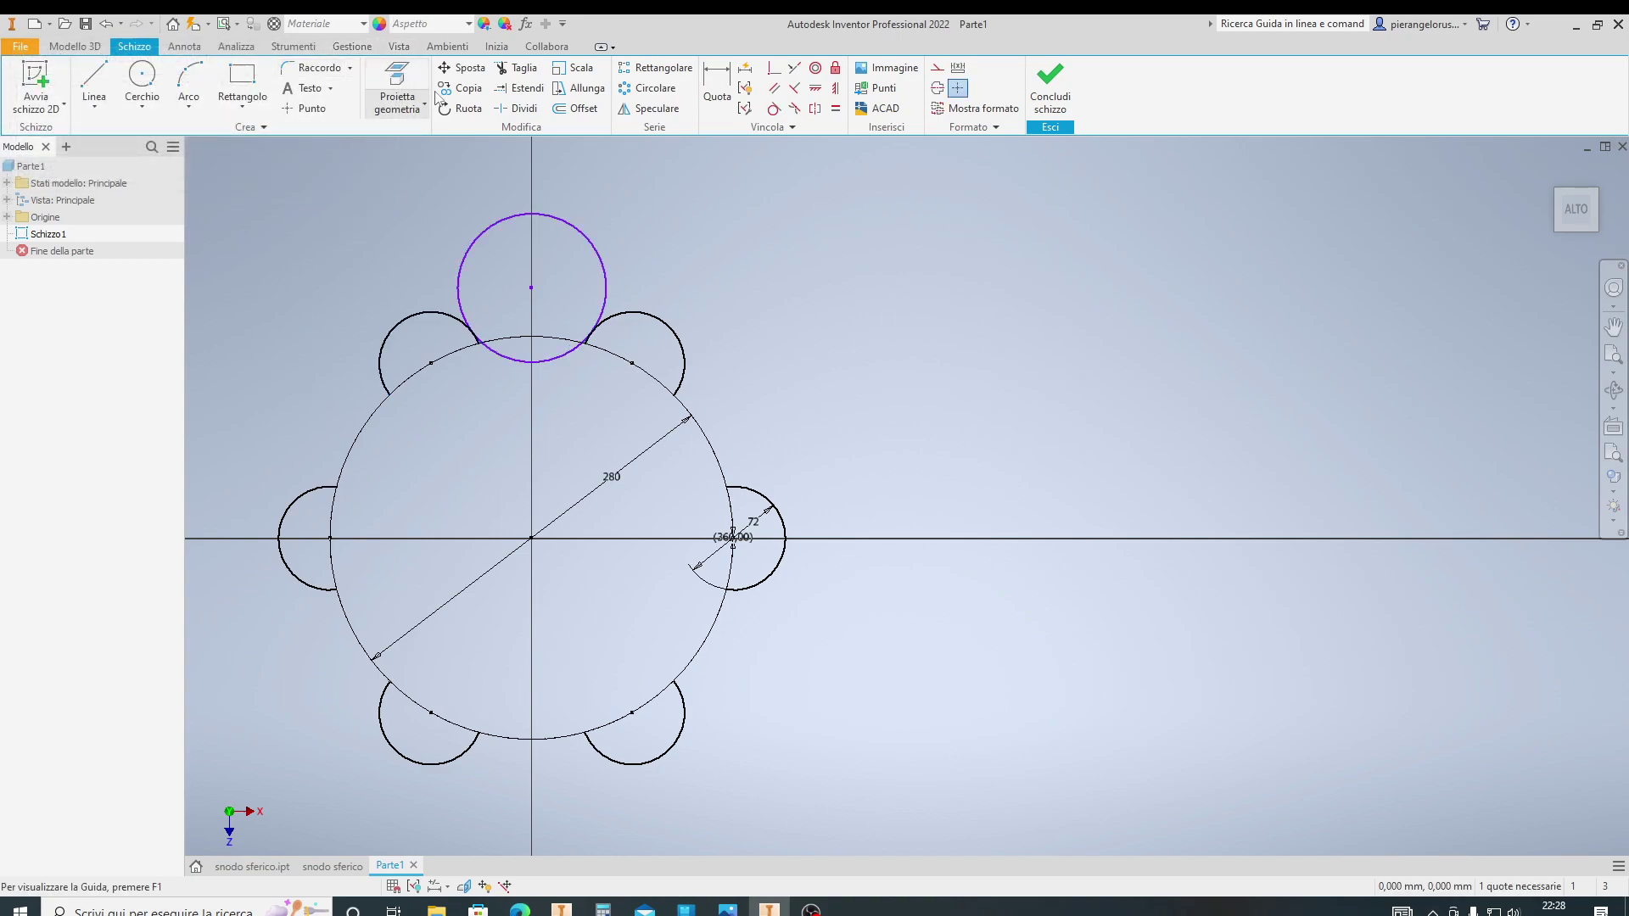
Trim away the top circle's upper arc, leaving a concave arc between the upper lobes
{"action": "left_click", "coordinate": [502, 73]}
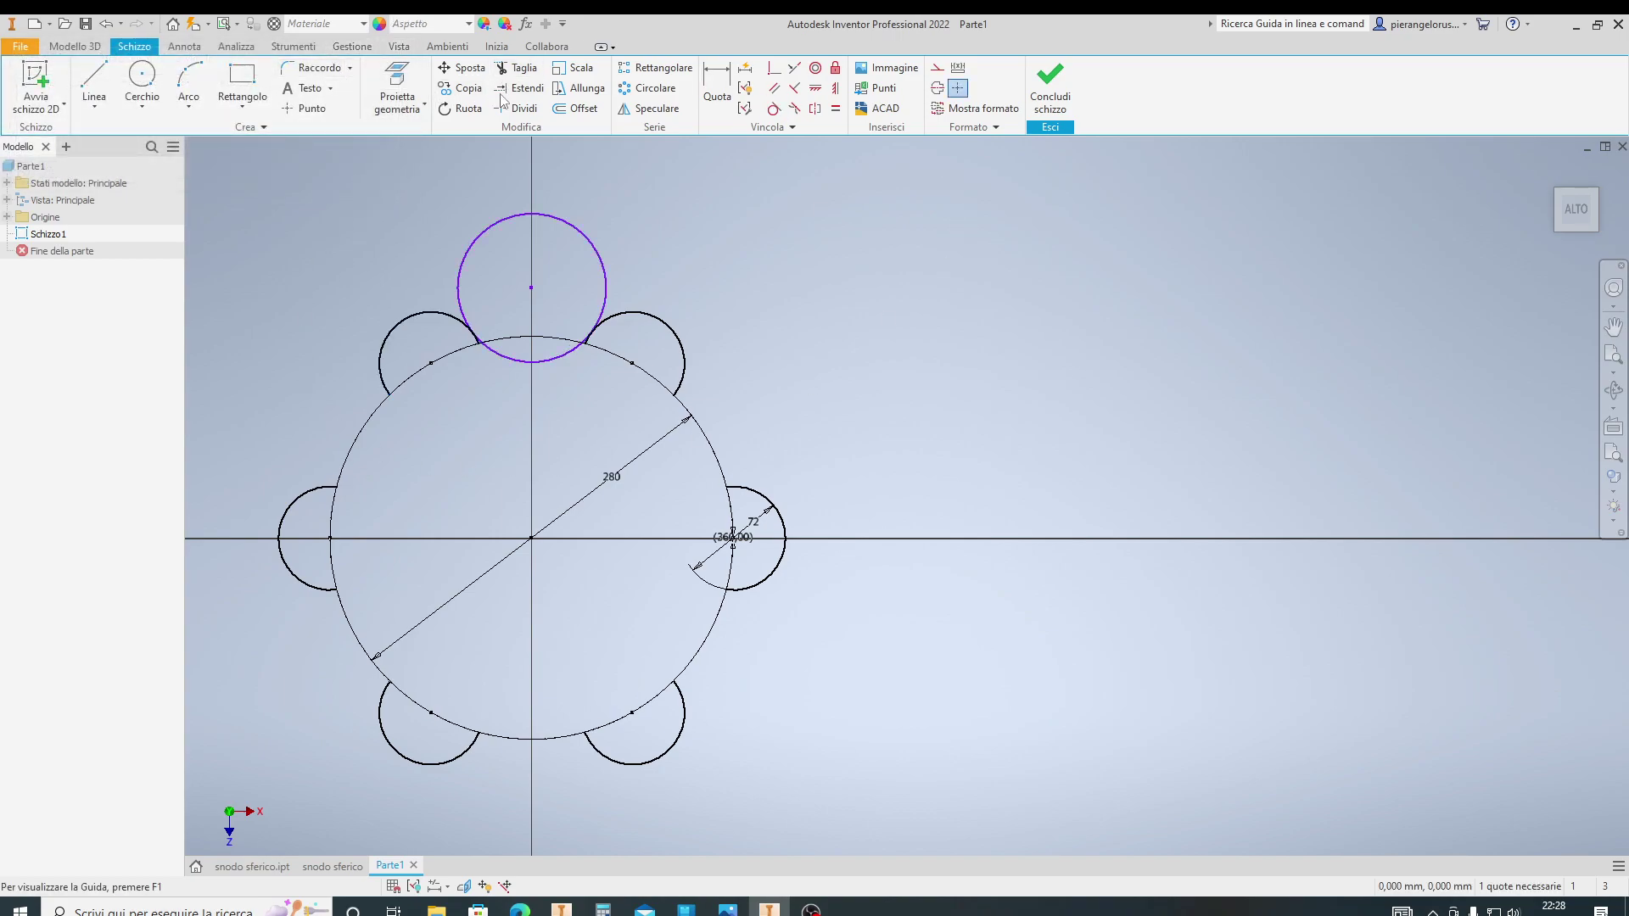
{"action": "left_click", "coordinate": [480, 240]}
{"action": "scroll", "coordinate": [561, 361], "scroll_direction": "down", "scroll_amount": 5}
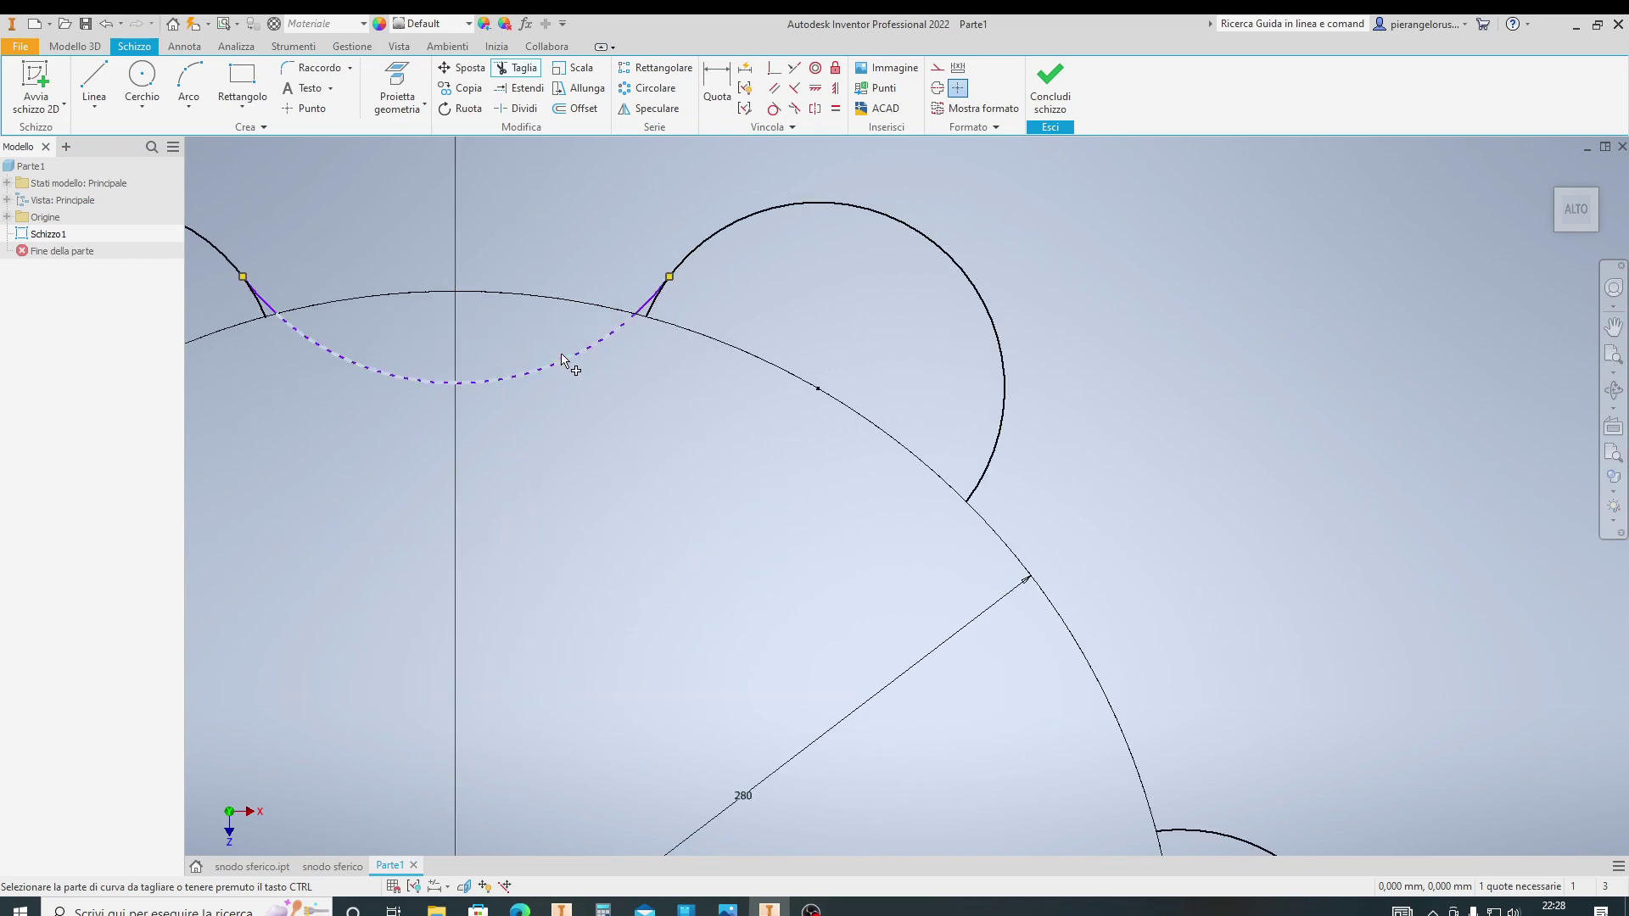
{"action": "key", "text": "Escape"}
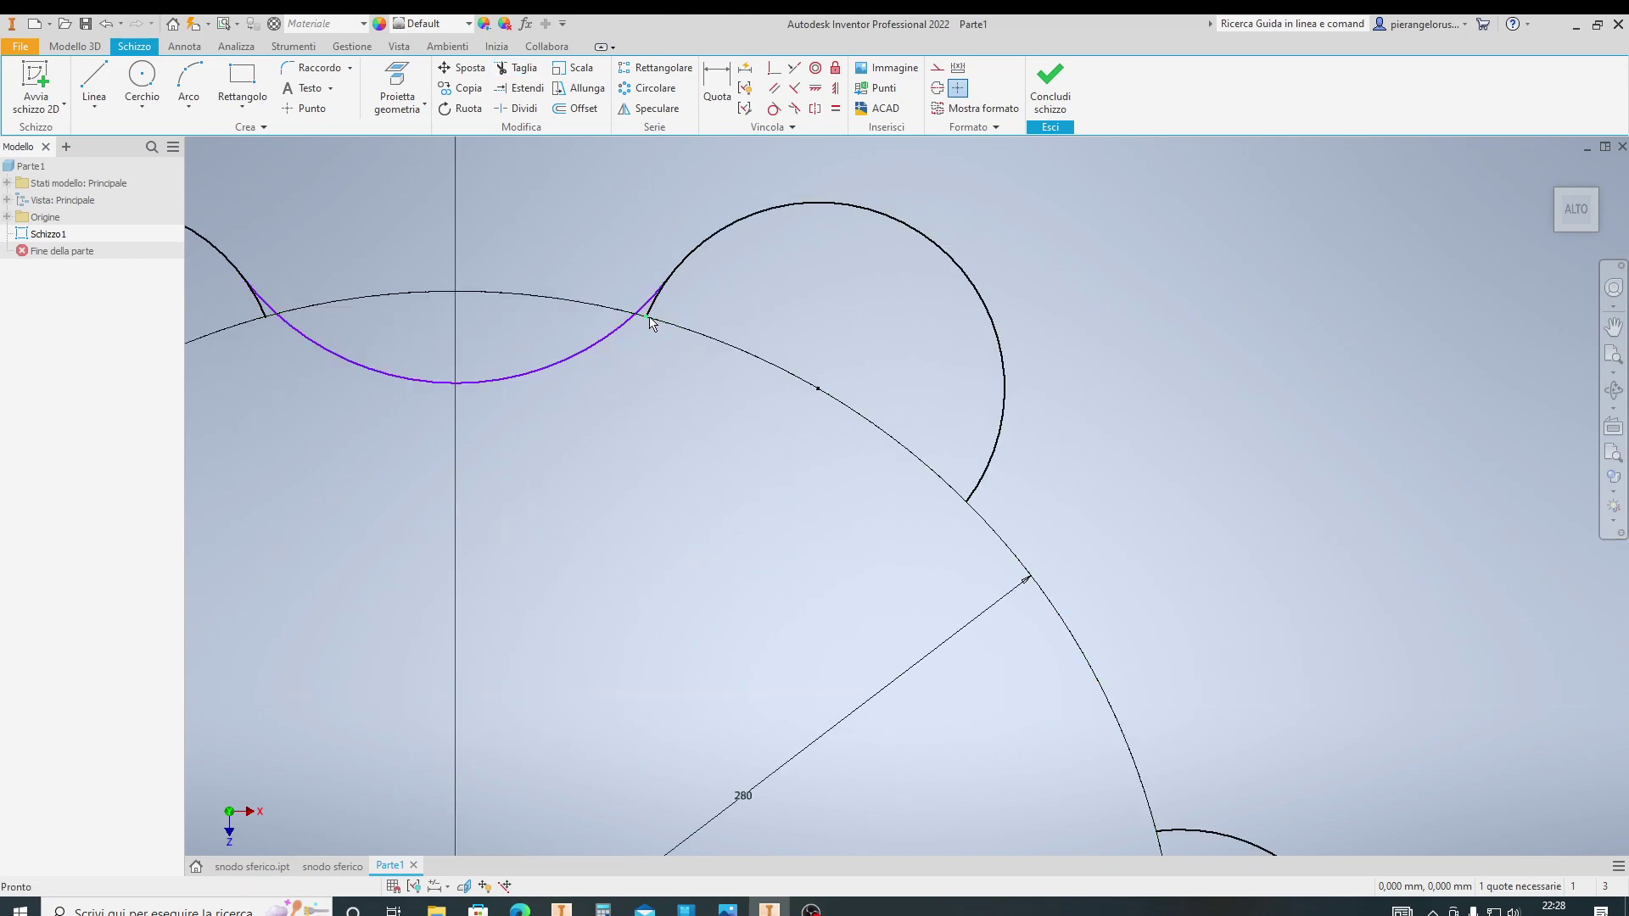
{"action": "left_click_drag", "start_coordinate": [651, 324], "coordinate": [681, 268]}
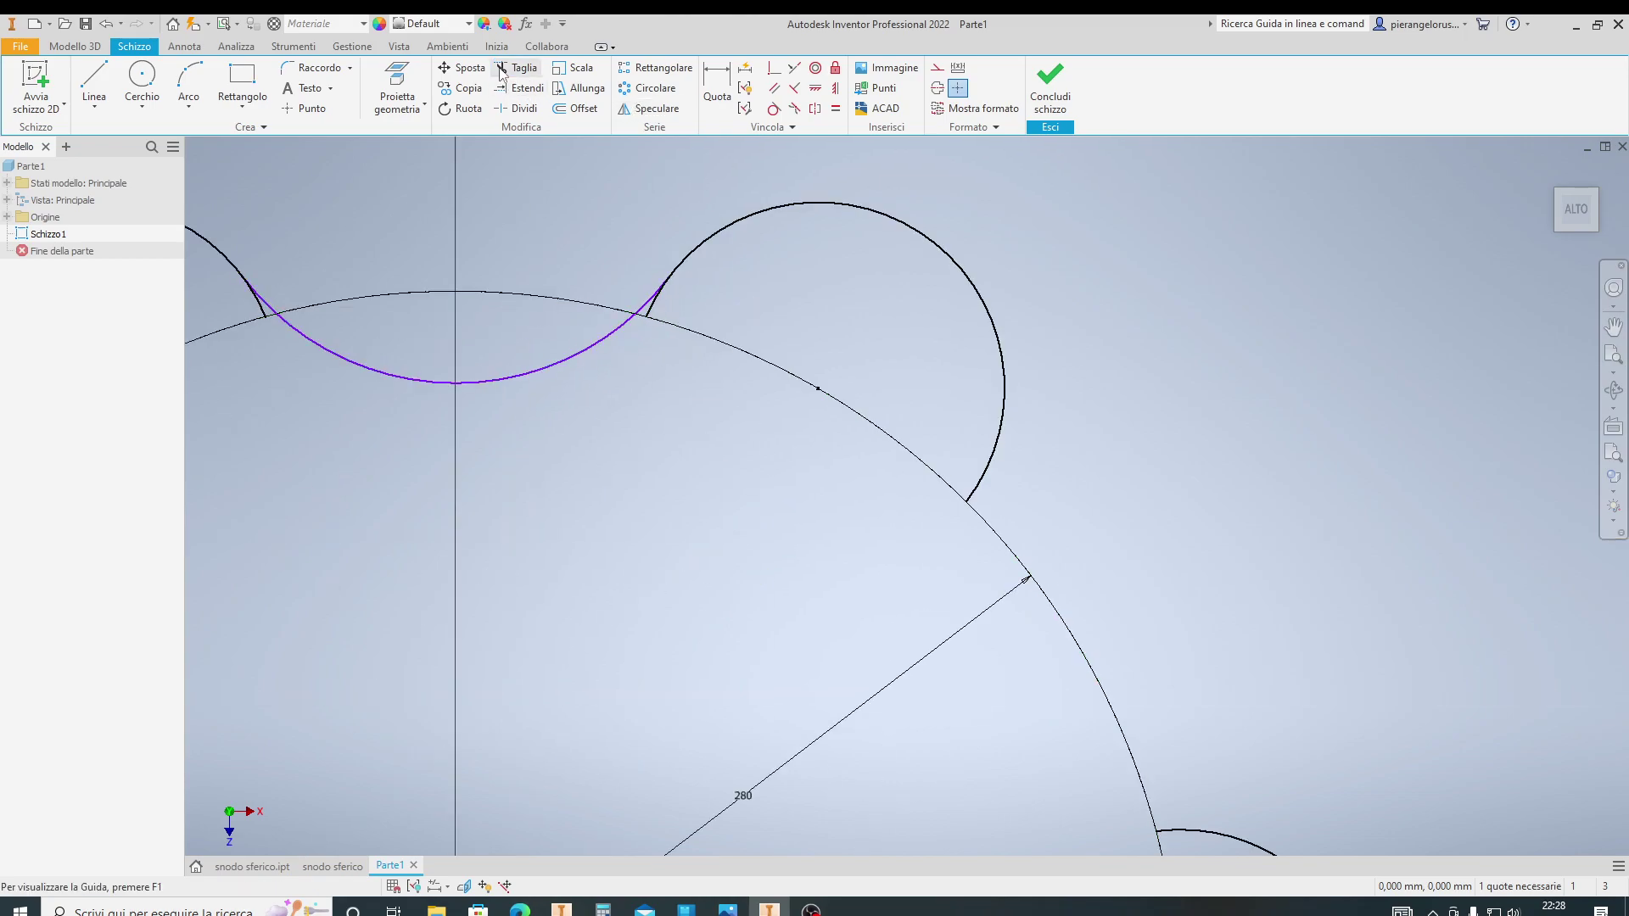
{"action": "left_click", "coordinate": [518, 68]}
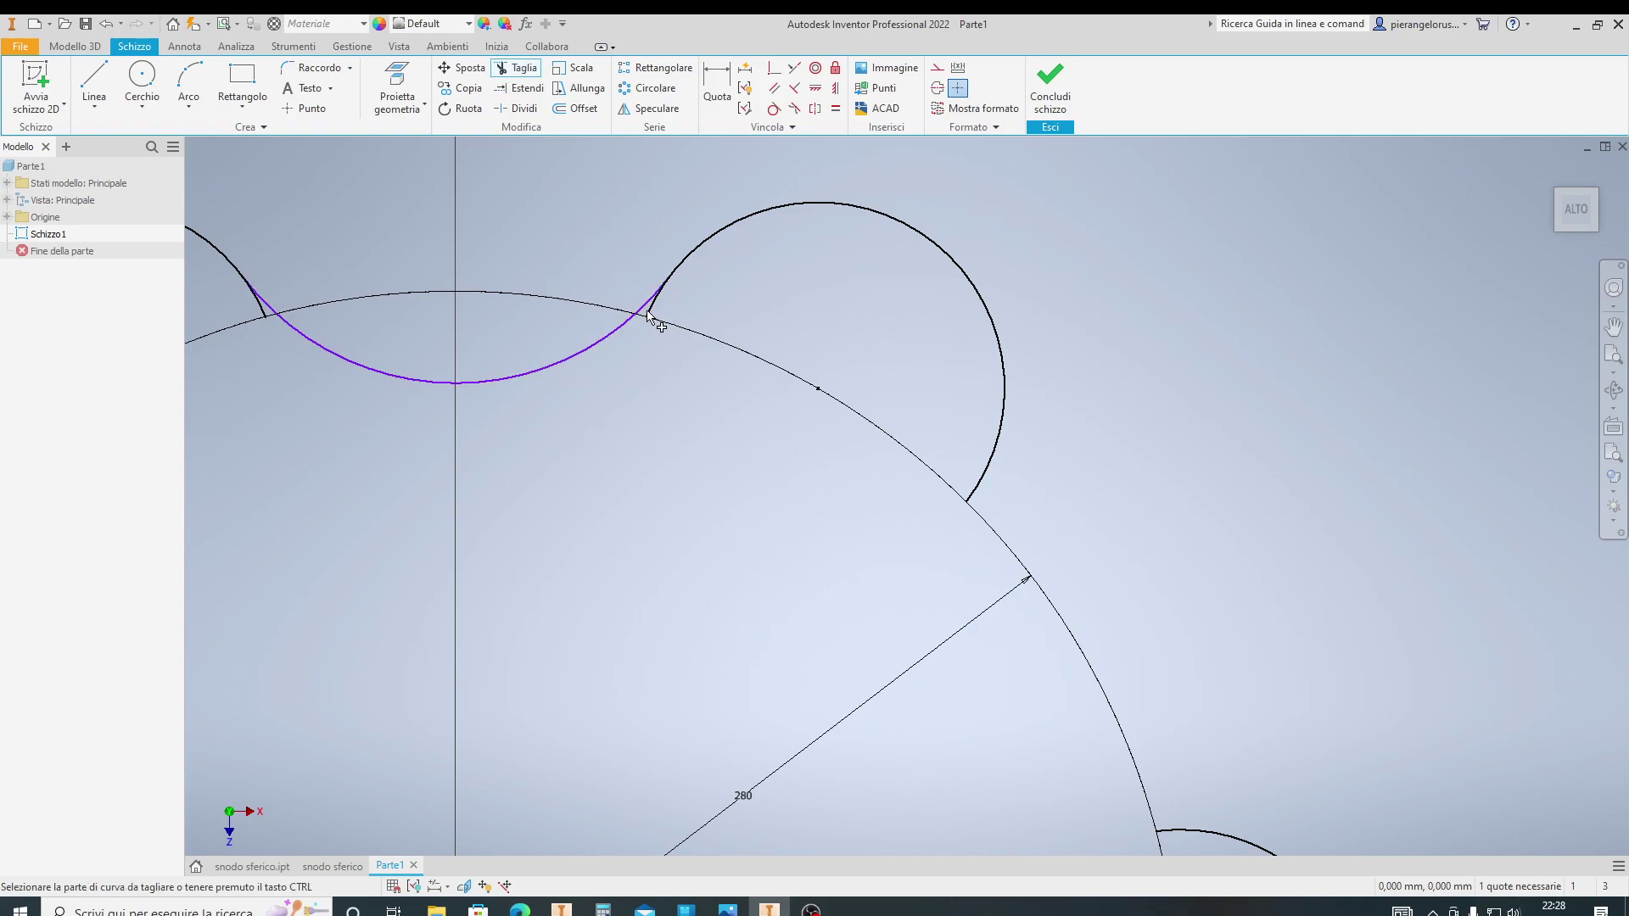
{"action": "scroll", "coordinate": [666, 312], "scroll_direction": "down", "scroll_amount": 2}
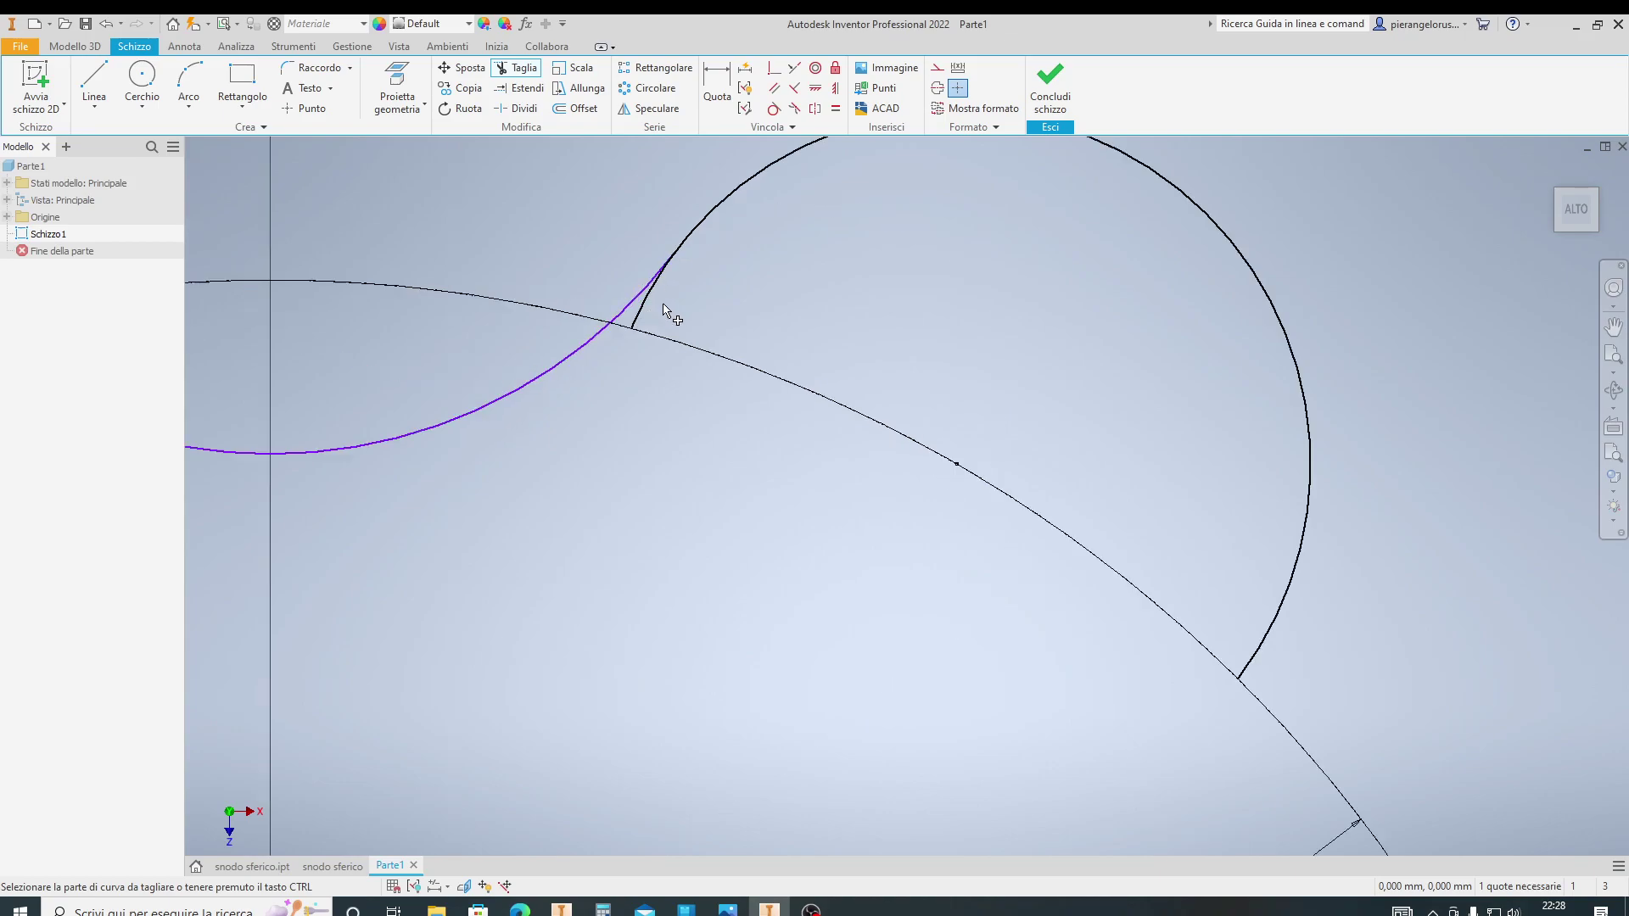
{"action": "scroll", "coordinate": [665, 312], "scroll_direction": "down", "scroll_amount": 2}
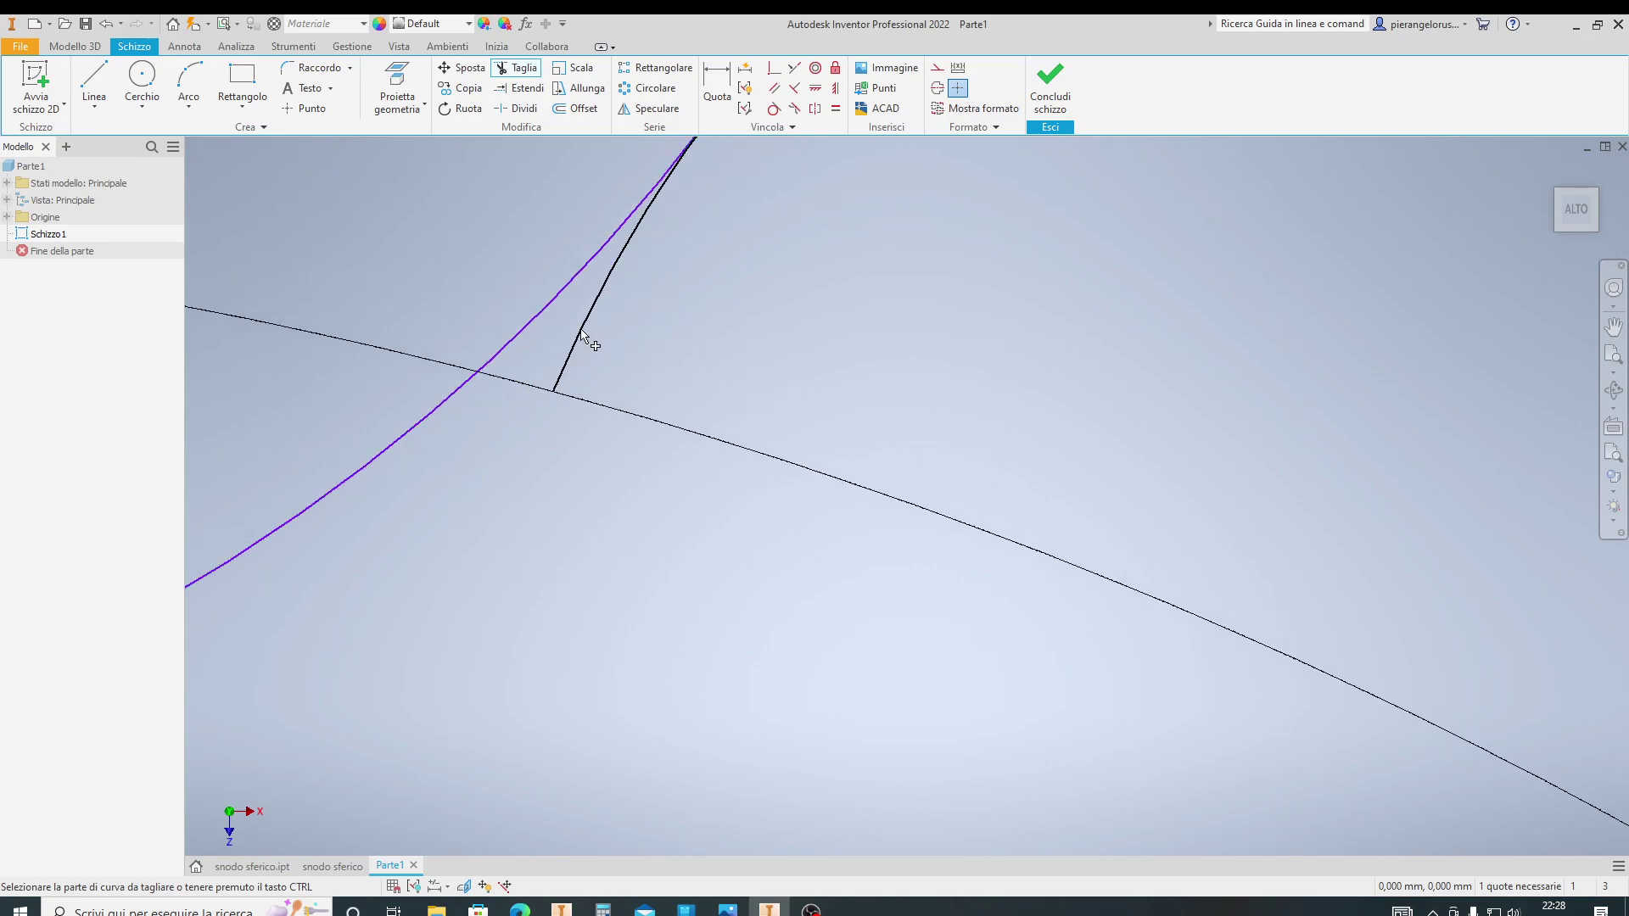
{"action": "scroll", "coordinate": [764, 301], "scroll_direction": "up", "scroll_amount": 1}
{"action": "scroll", "coordinate": [765, 305], "scroll_direction": "up", "scroll_amount": 2}
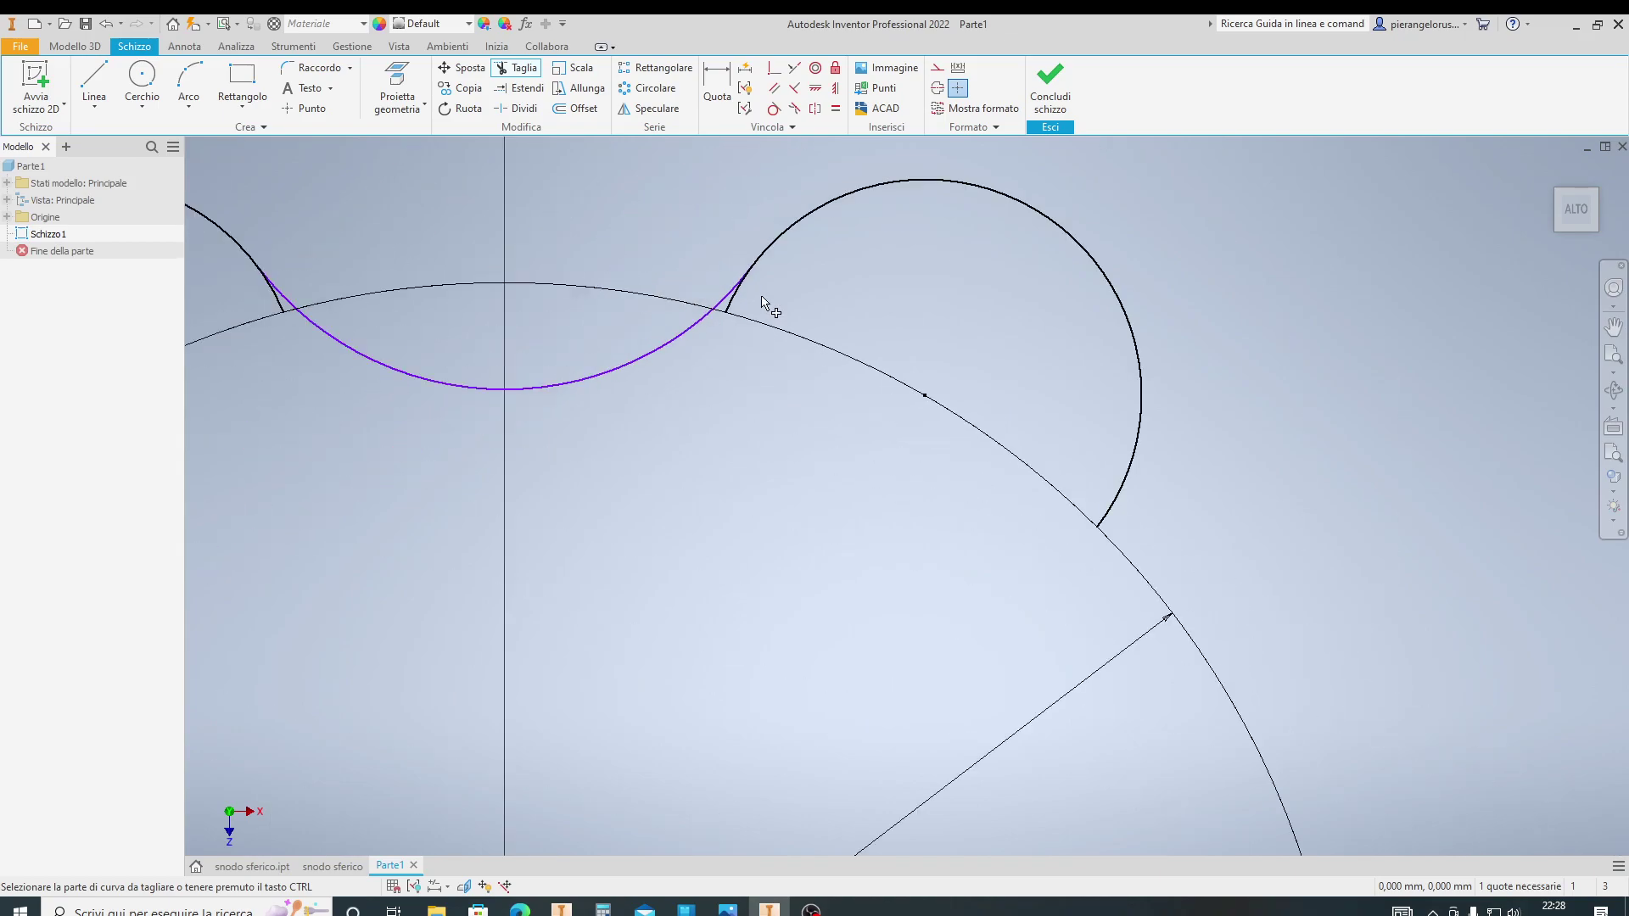
{"action": "scroll", "coordinate": [767, 307], "scroll_direction": "up", "scroll_amount": 2}
{"action": "key", "text": "Escape"}
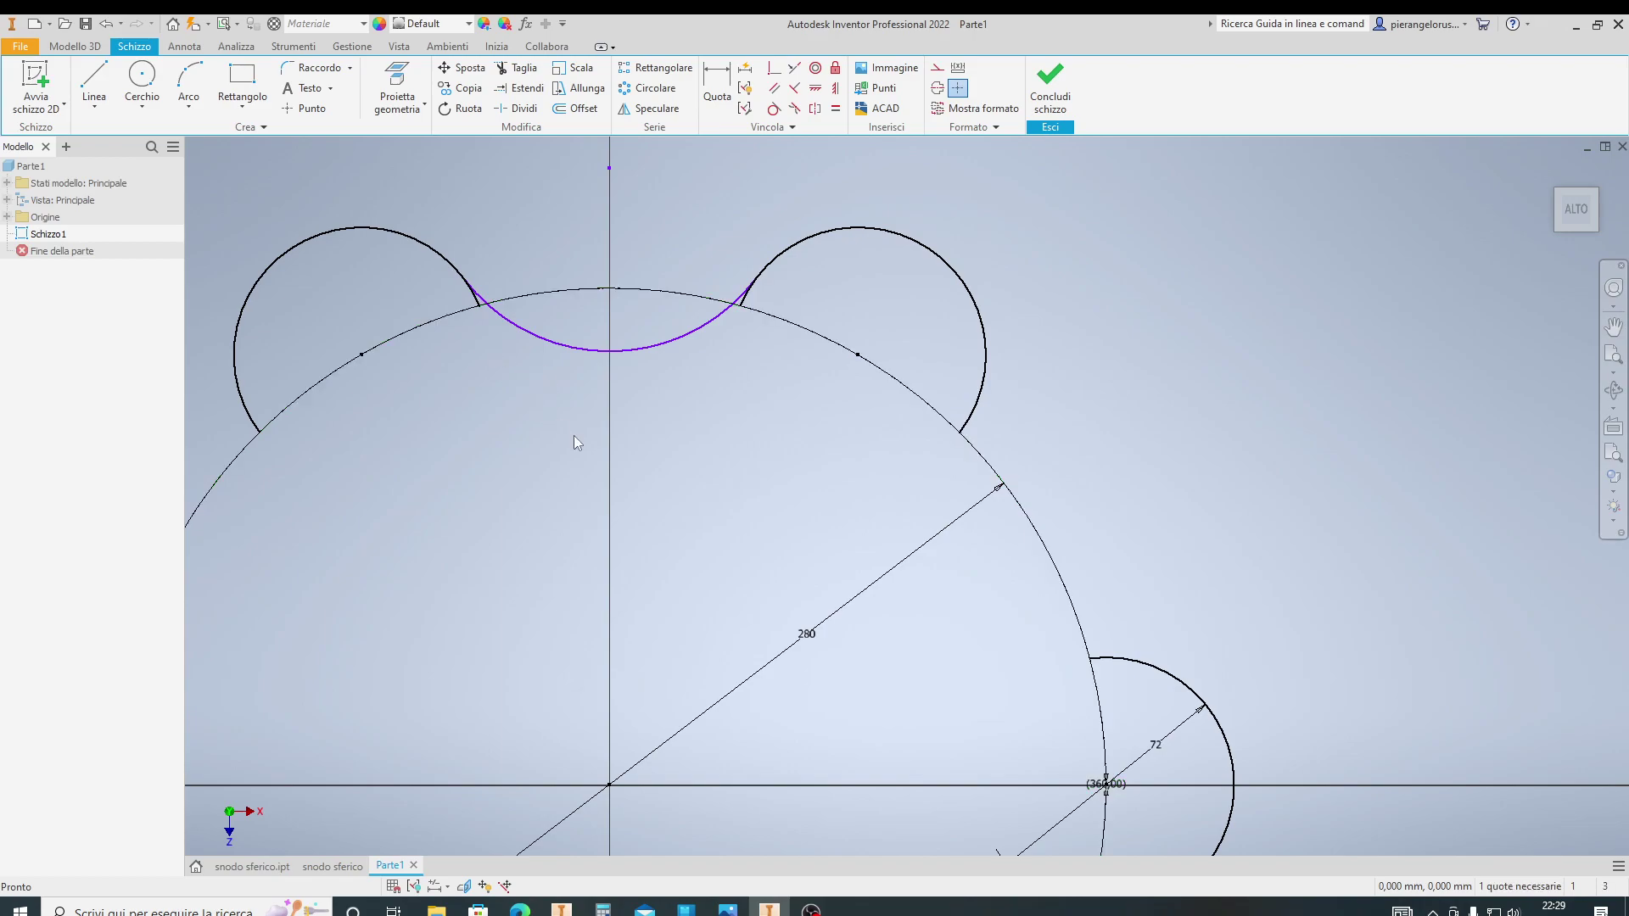
{"action": "scroll", "coordinate": [616, 432], "scroll_direction": "down", "scroll_amount": 2}
{"action": "scroll", "coordinate": [616, 432], "scroll_direction": "up", "scroll_amount": 4}
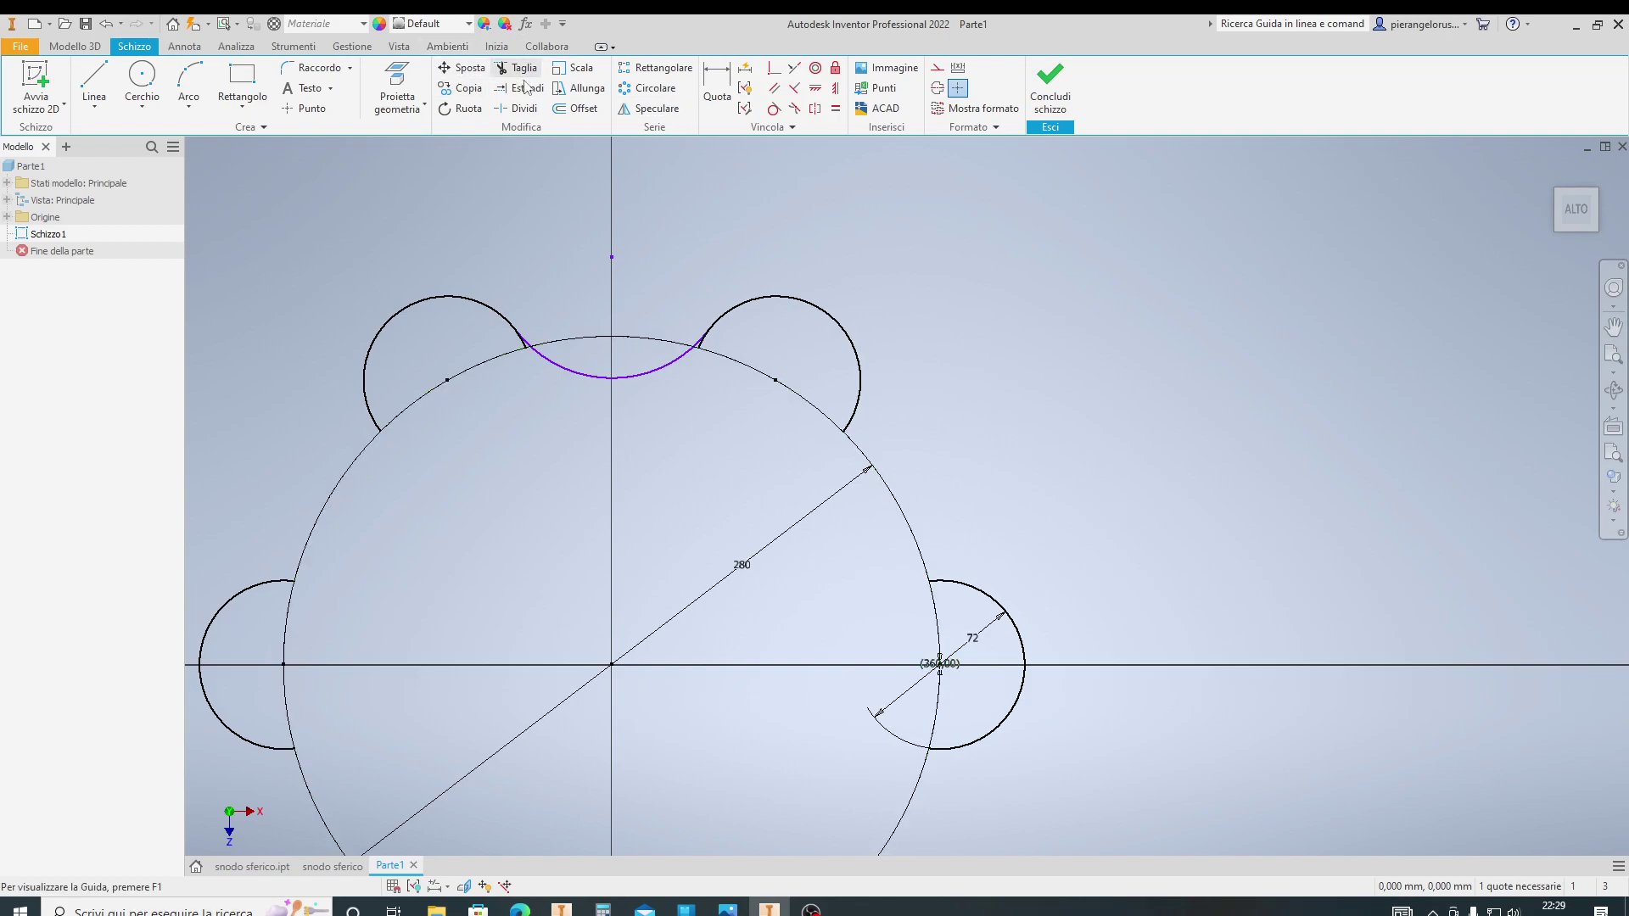
Pattern the concave arc 6 times over 360° around the plate centre, then finish the sketch
{"action": "left_click", "coordinate": [653, 88]}
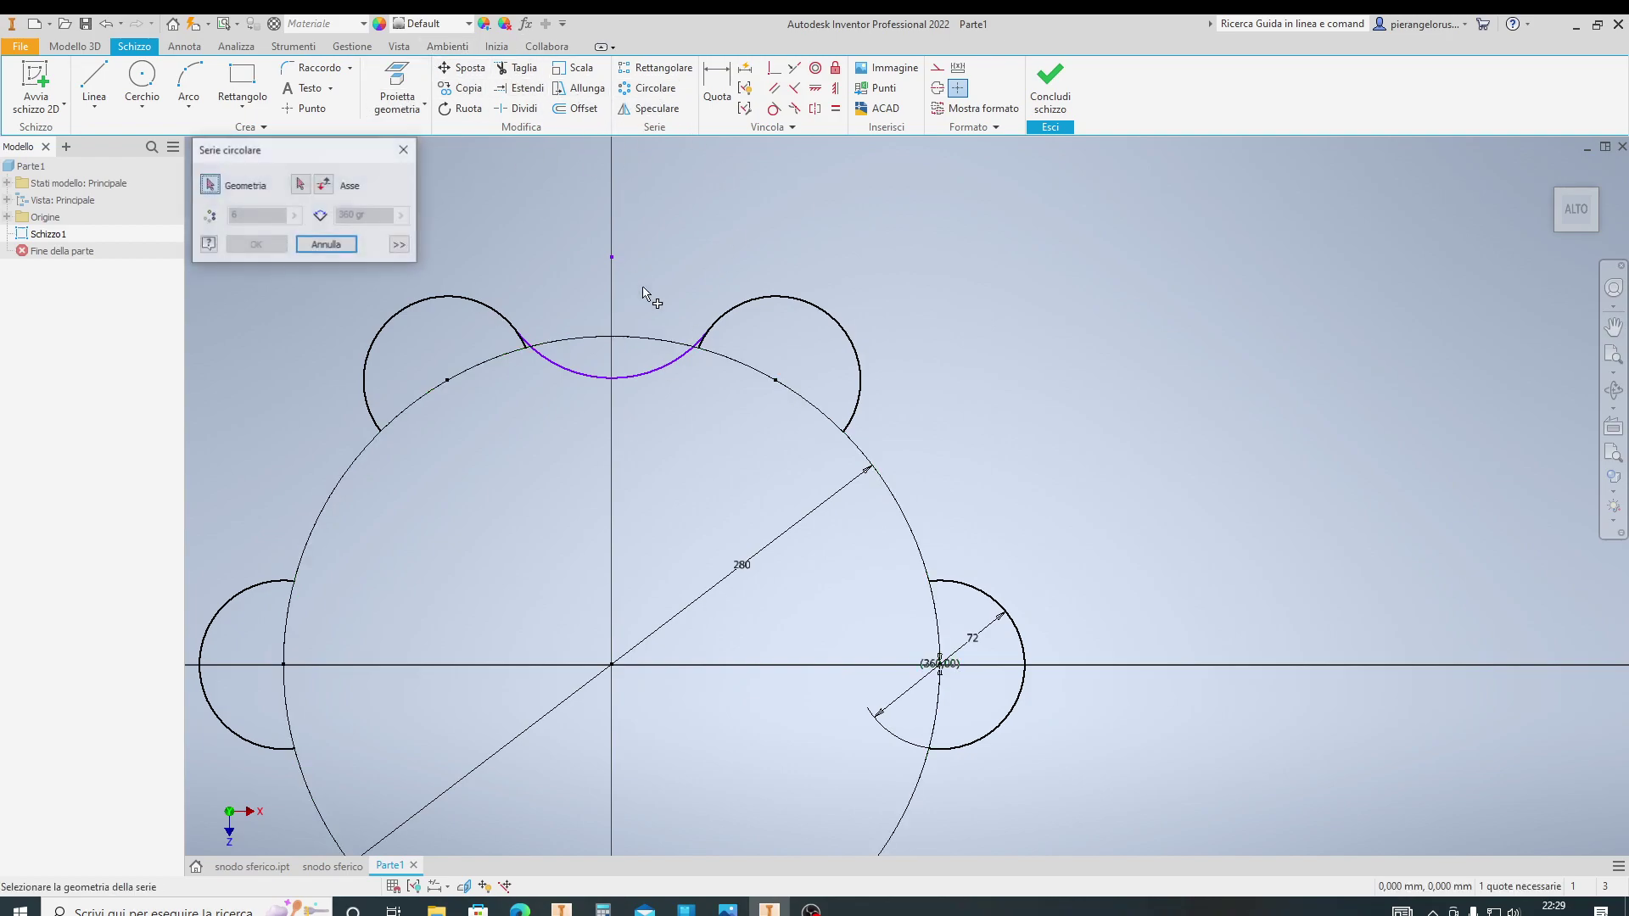
{"action": "left_click", "coordinate": [675, 365]}
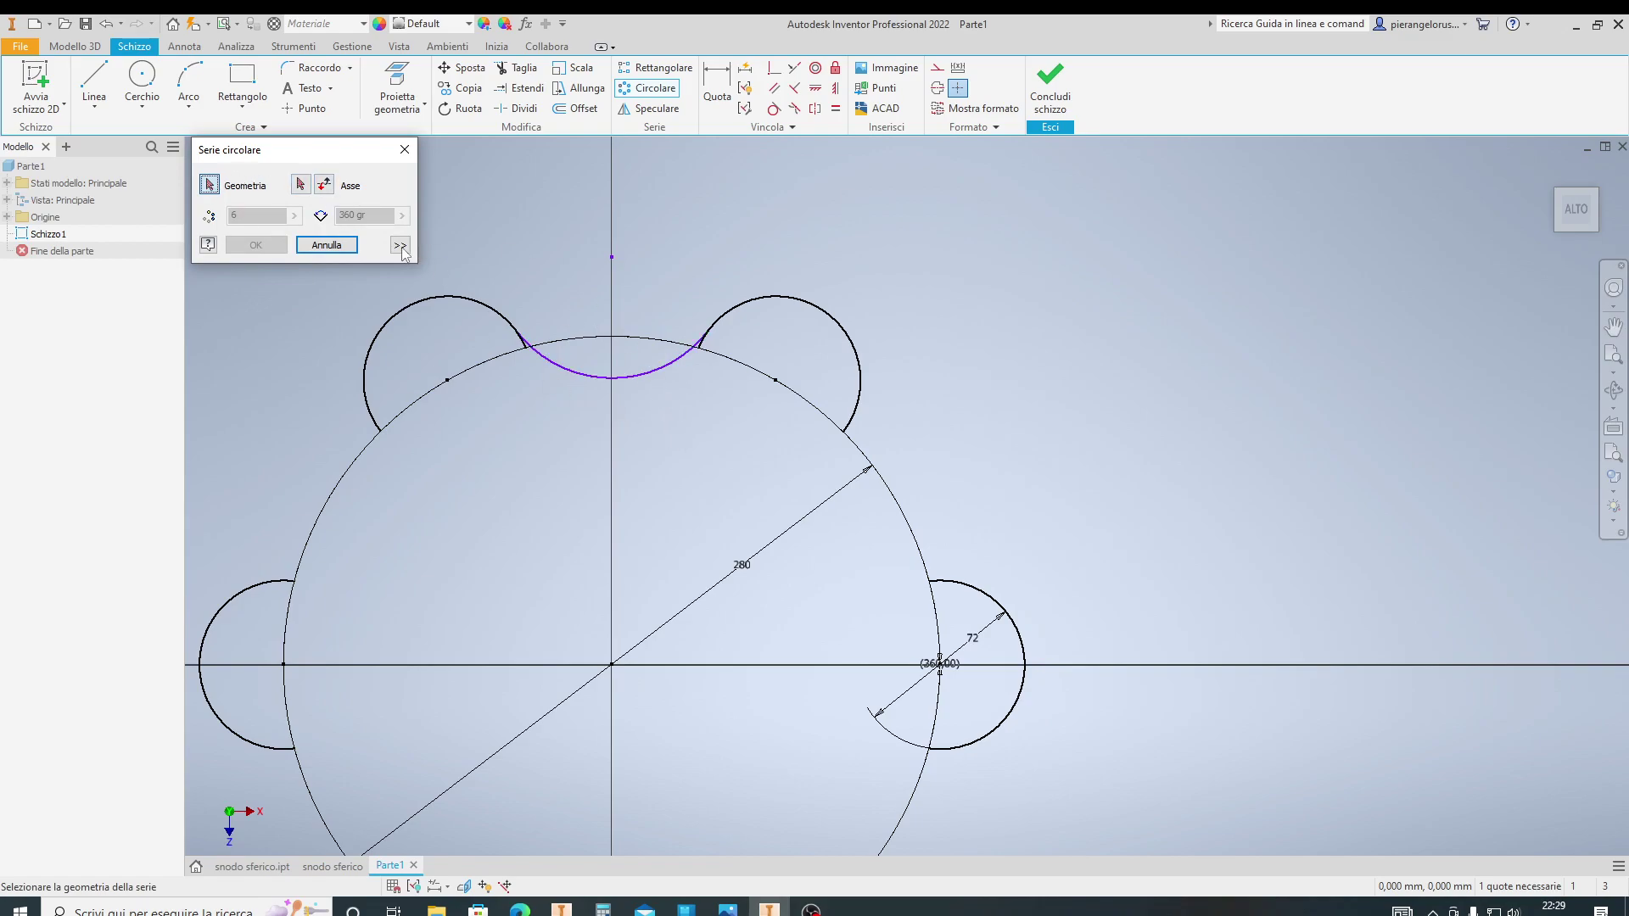
{"action": "left_click", "coordinate": [666, 375]}
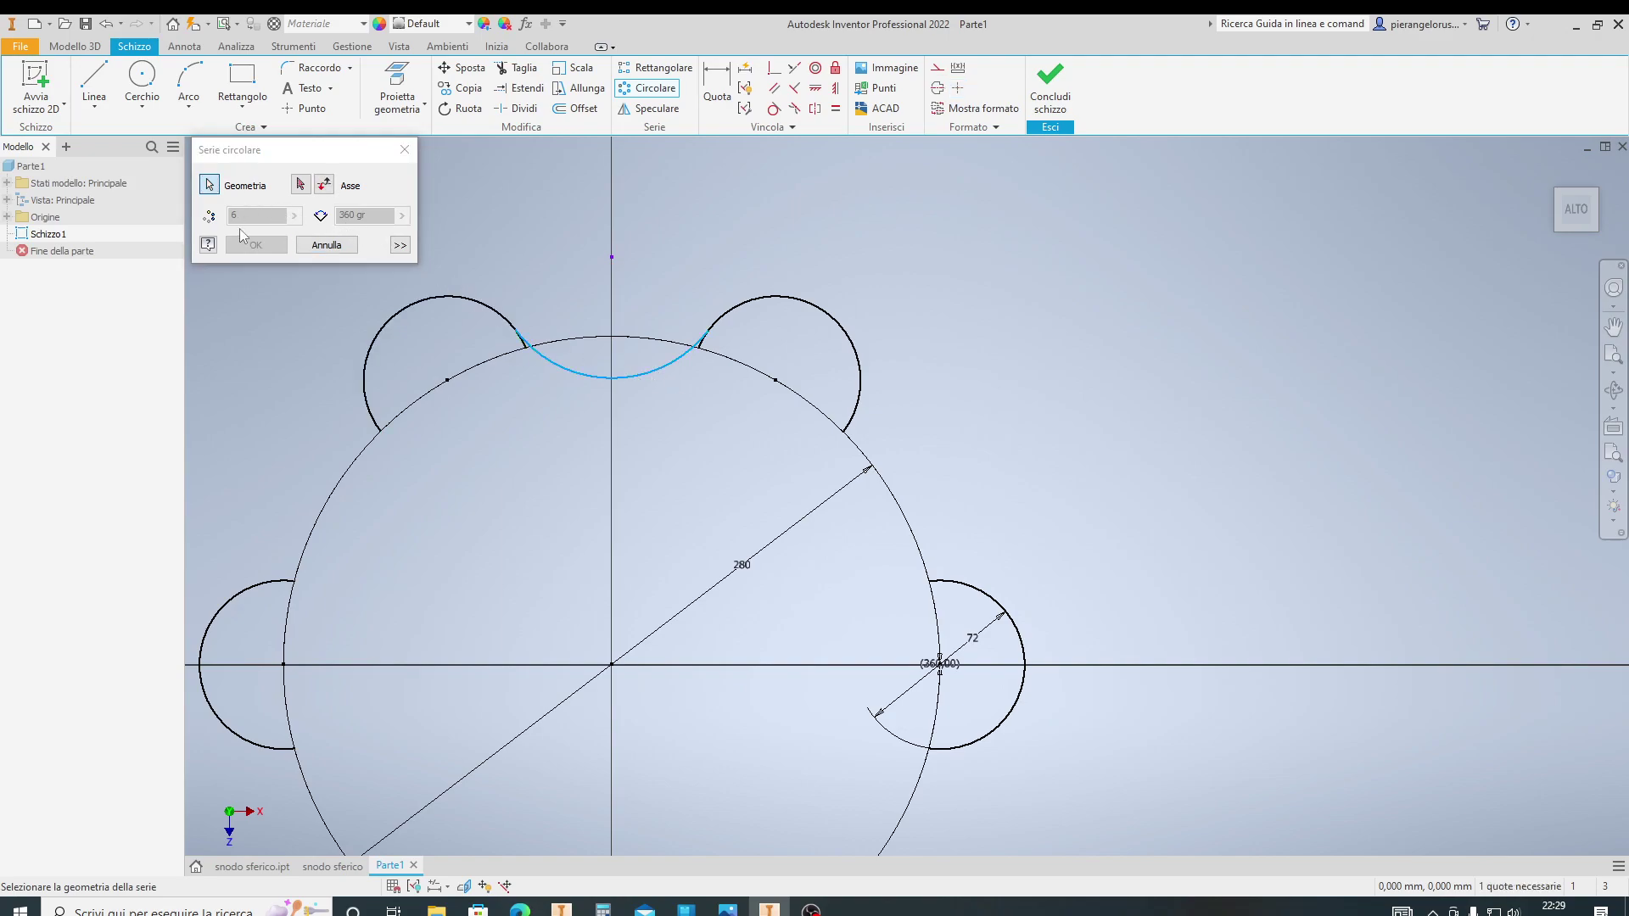
{"action": "left_click", "coordinate": [211, 186]}
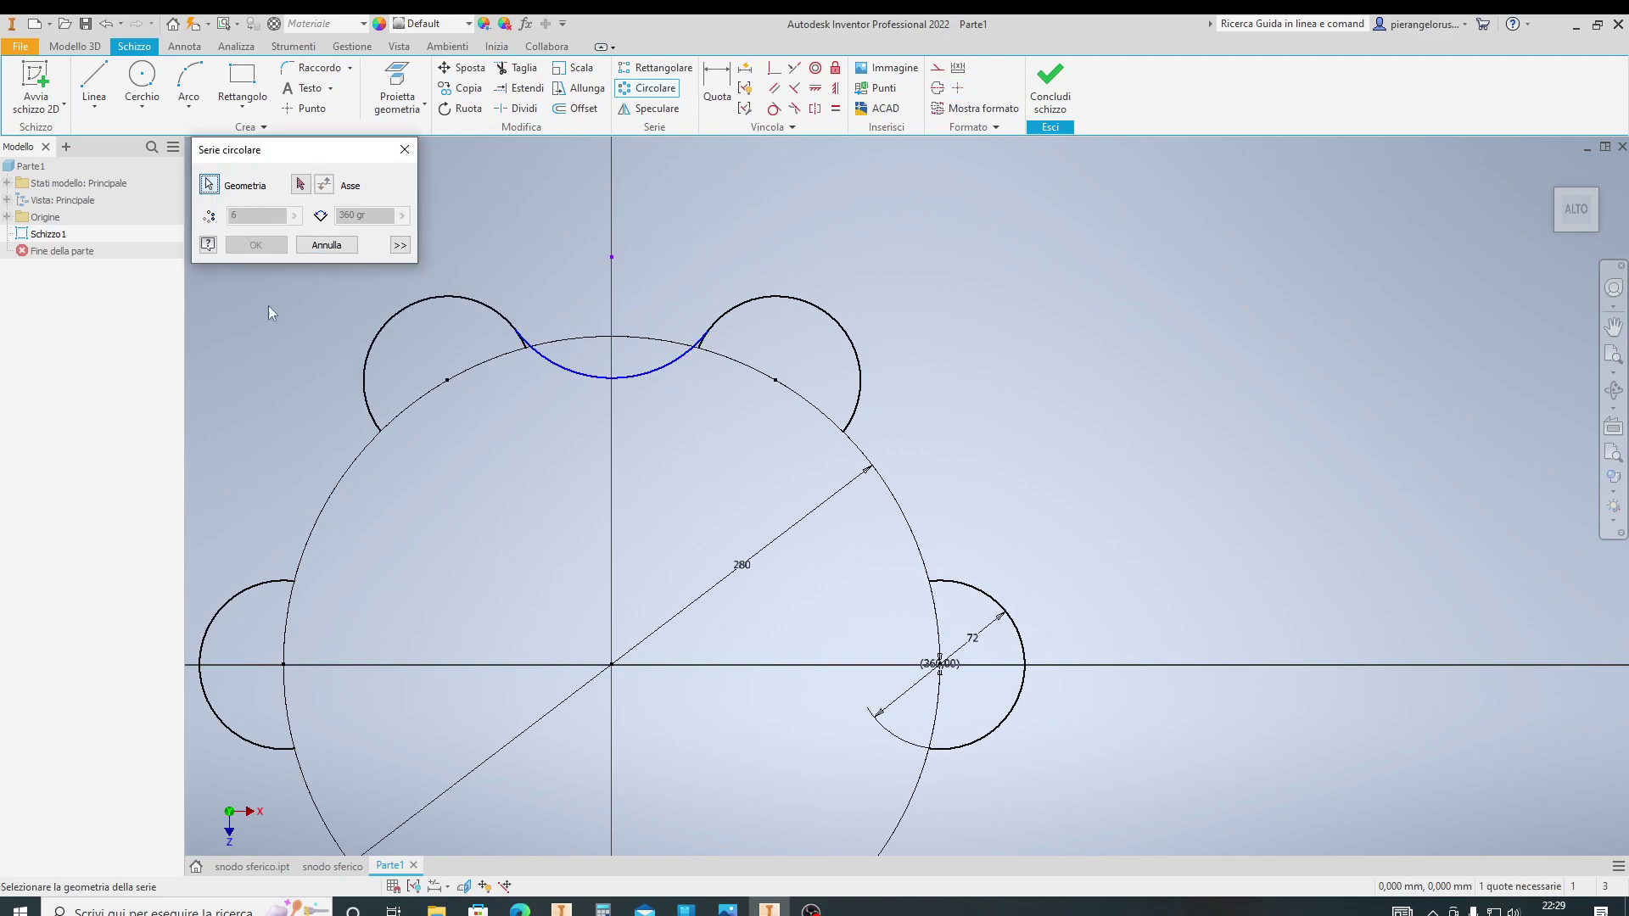
{"action": "left_click", "coordinate": [300, 184]}
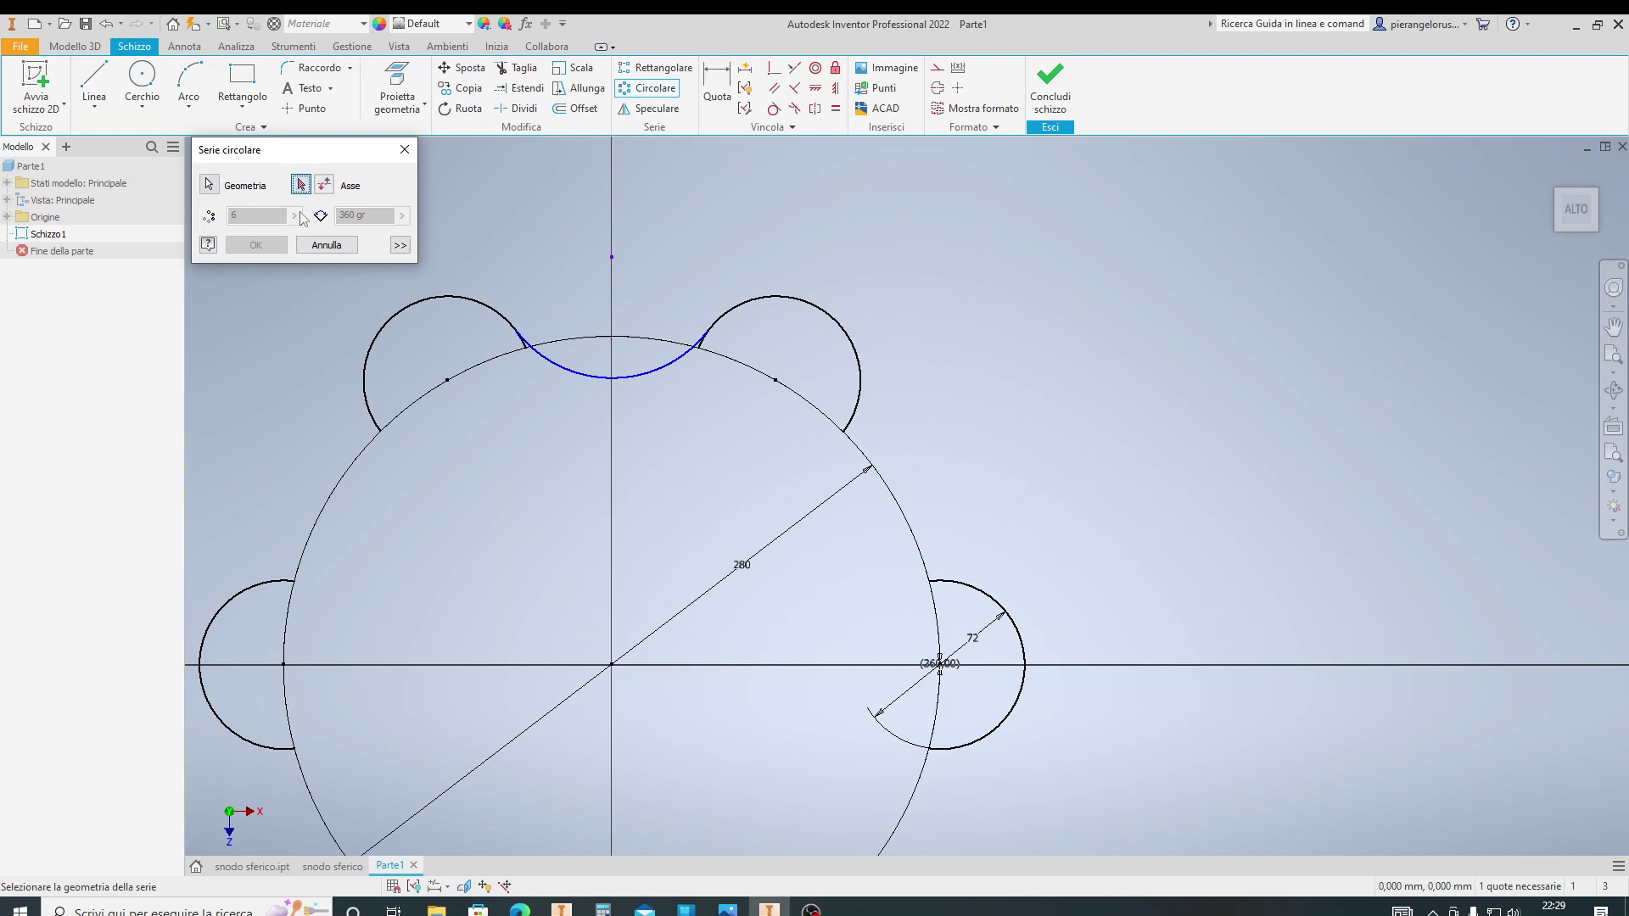
{"action": "left_click", "coordinate": [610, 664]}
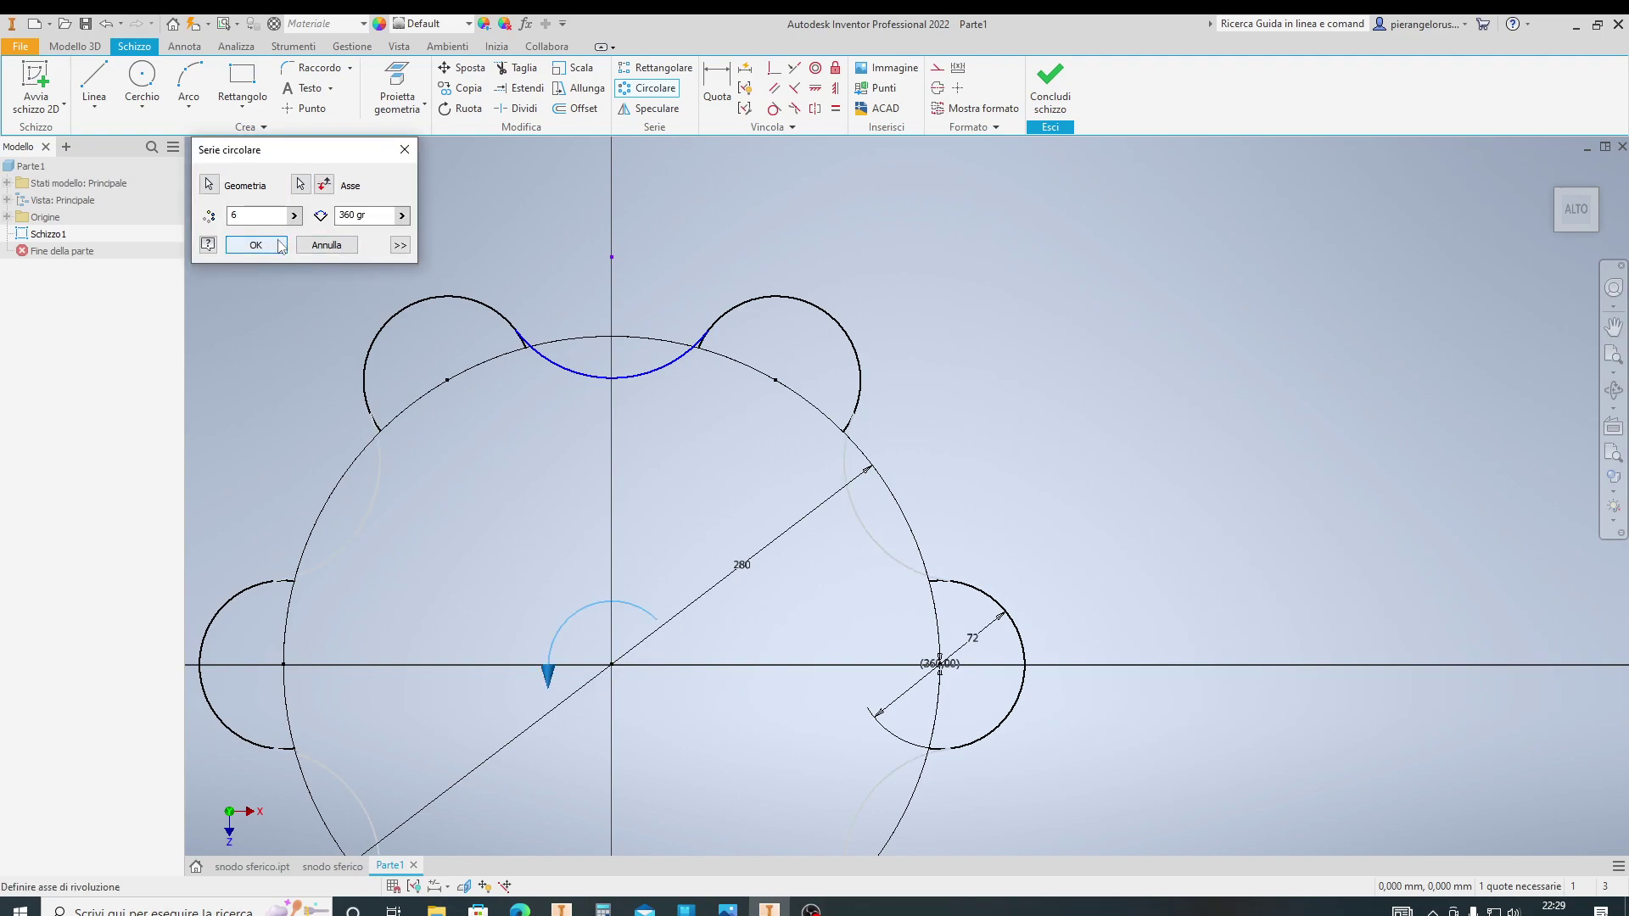
{"action": "left_click", "coordinate": [280, 246]}
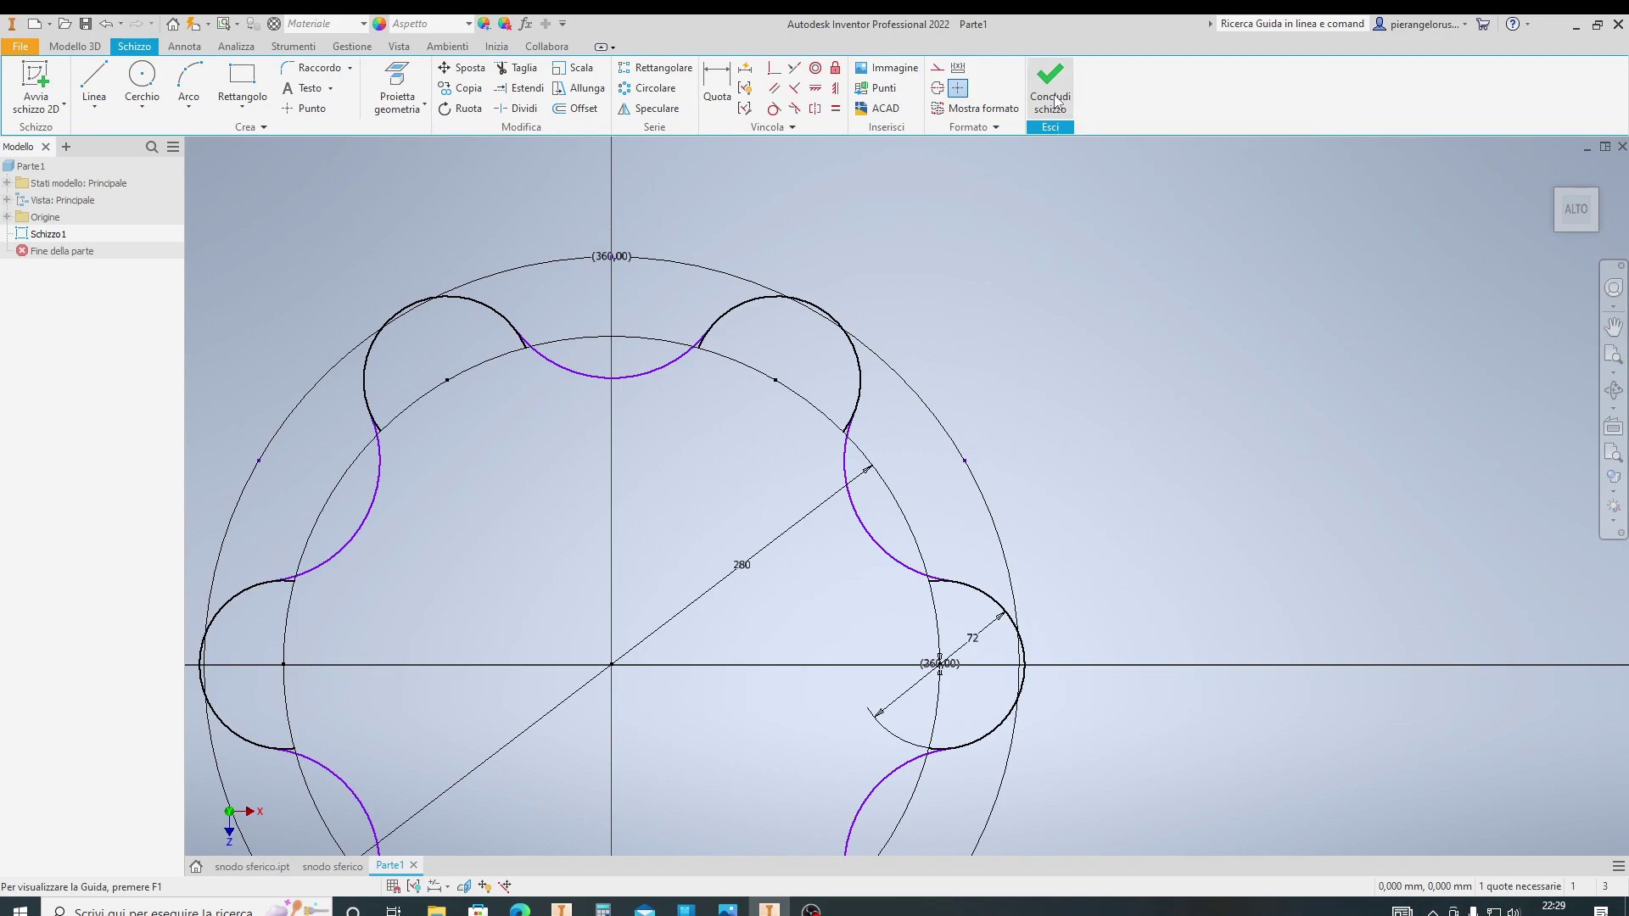
{"action": "left_click", "coordinate": [1051, 94]}
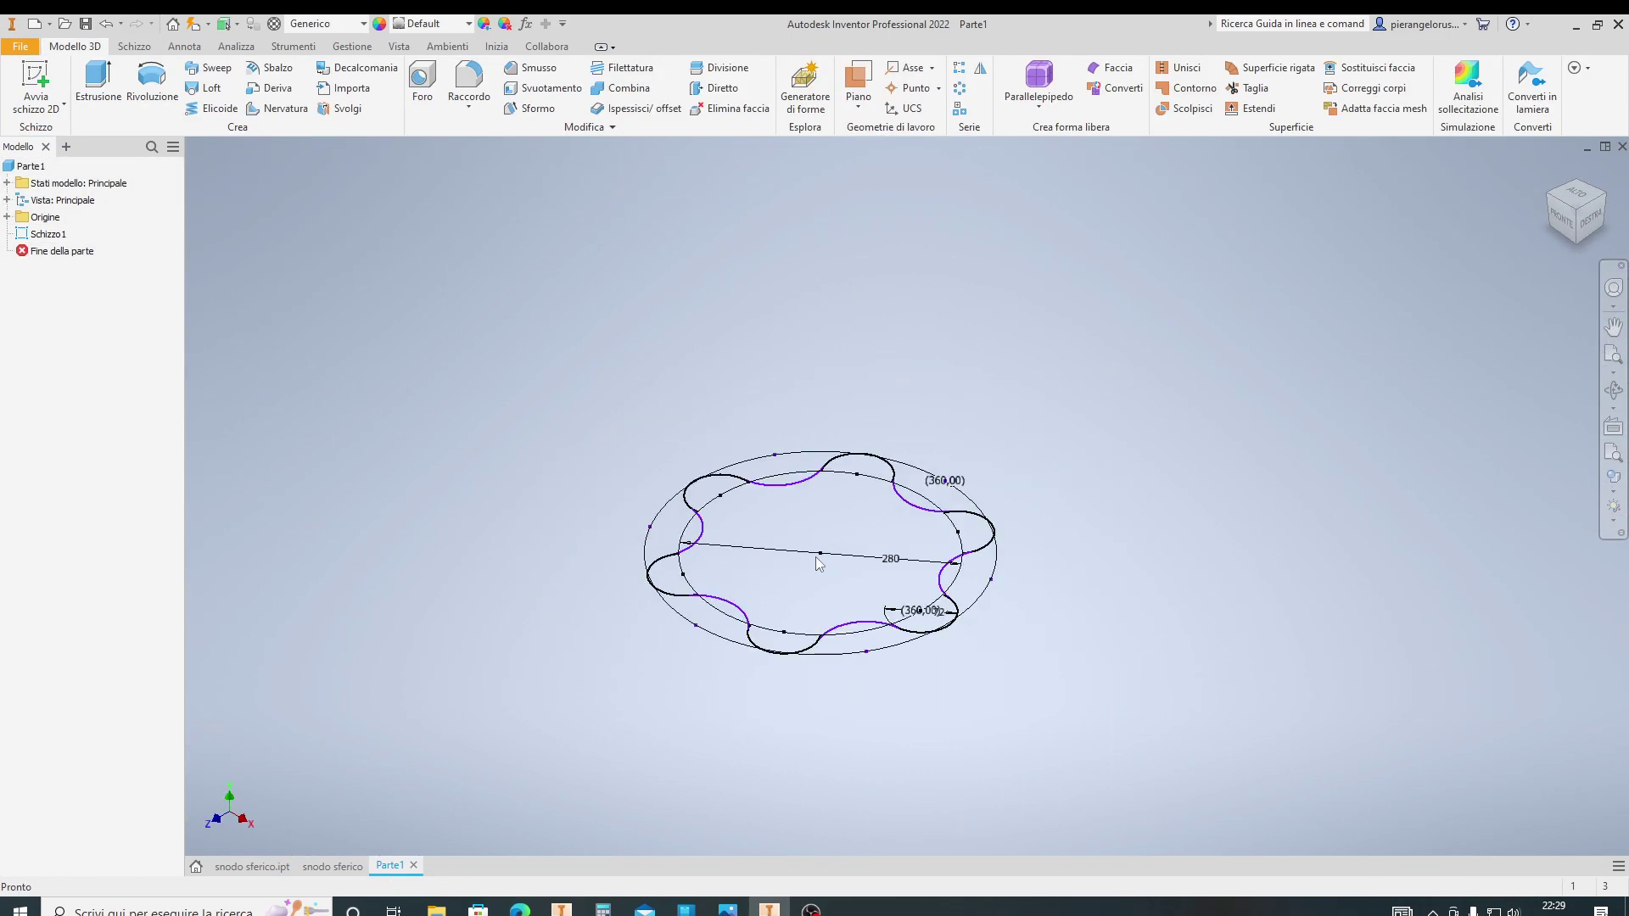
Check the snodo sferico drawing, then return to the Parte1 part
{"action": "scroll", "coordinate": [816, 561], "scroll_direction": "up", "scroll_amount": 2}
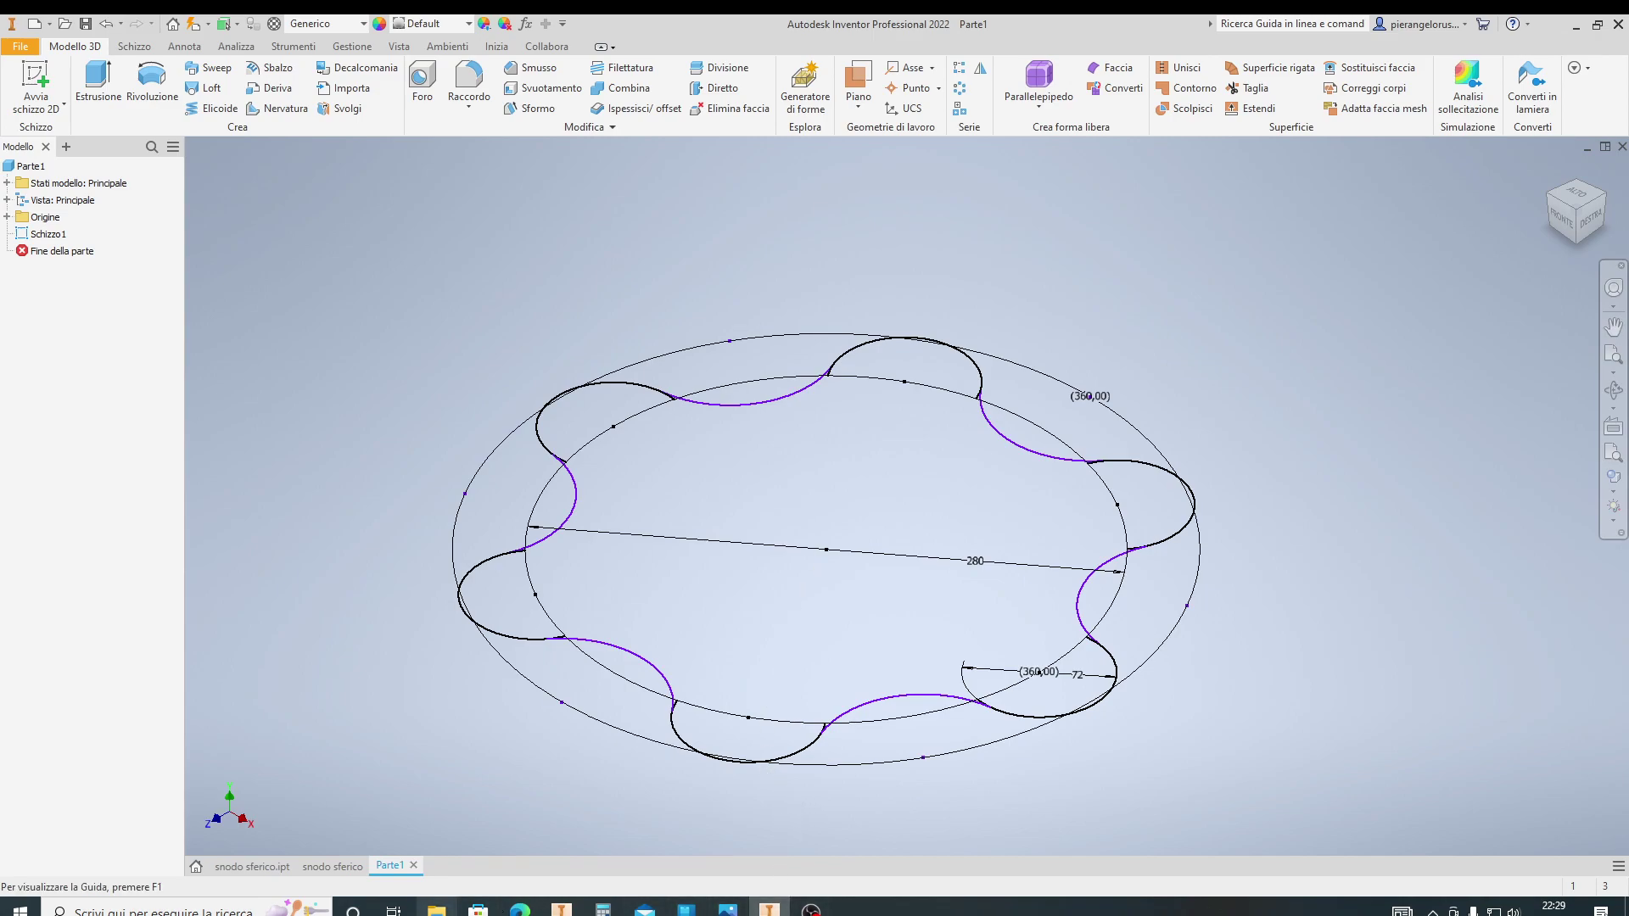
{"action": "left_click", "coordinate": [342, 867]}
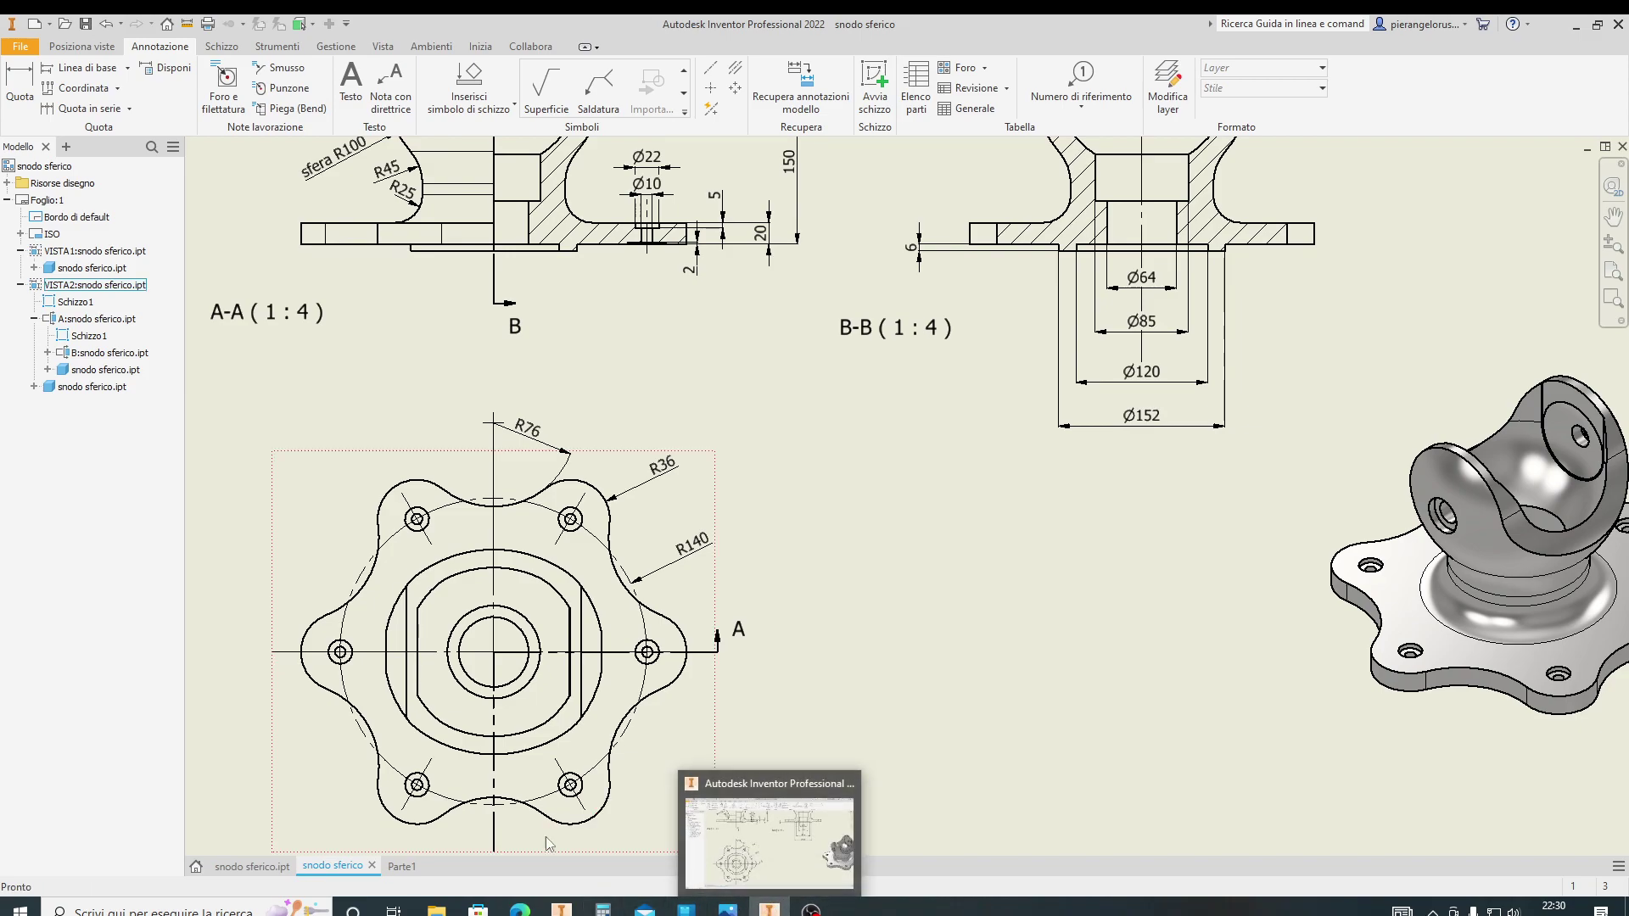
{"action": "left_click", "coordinate": [403, 867]}
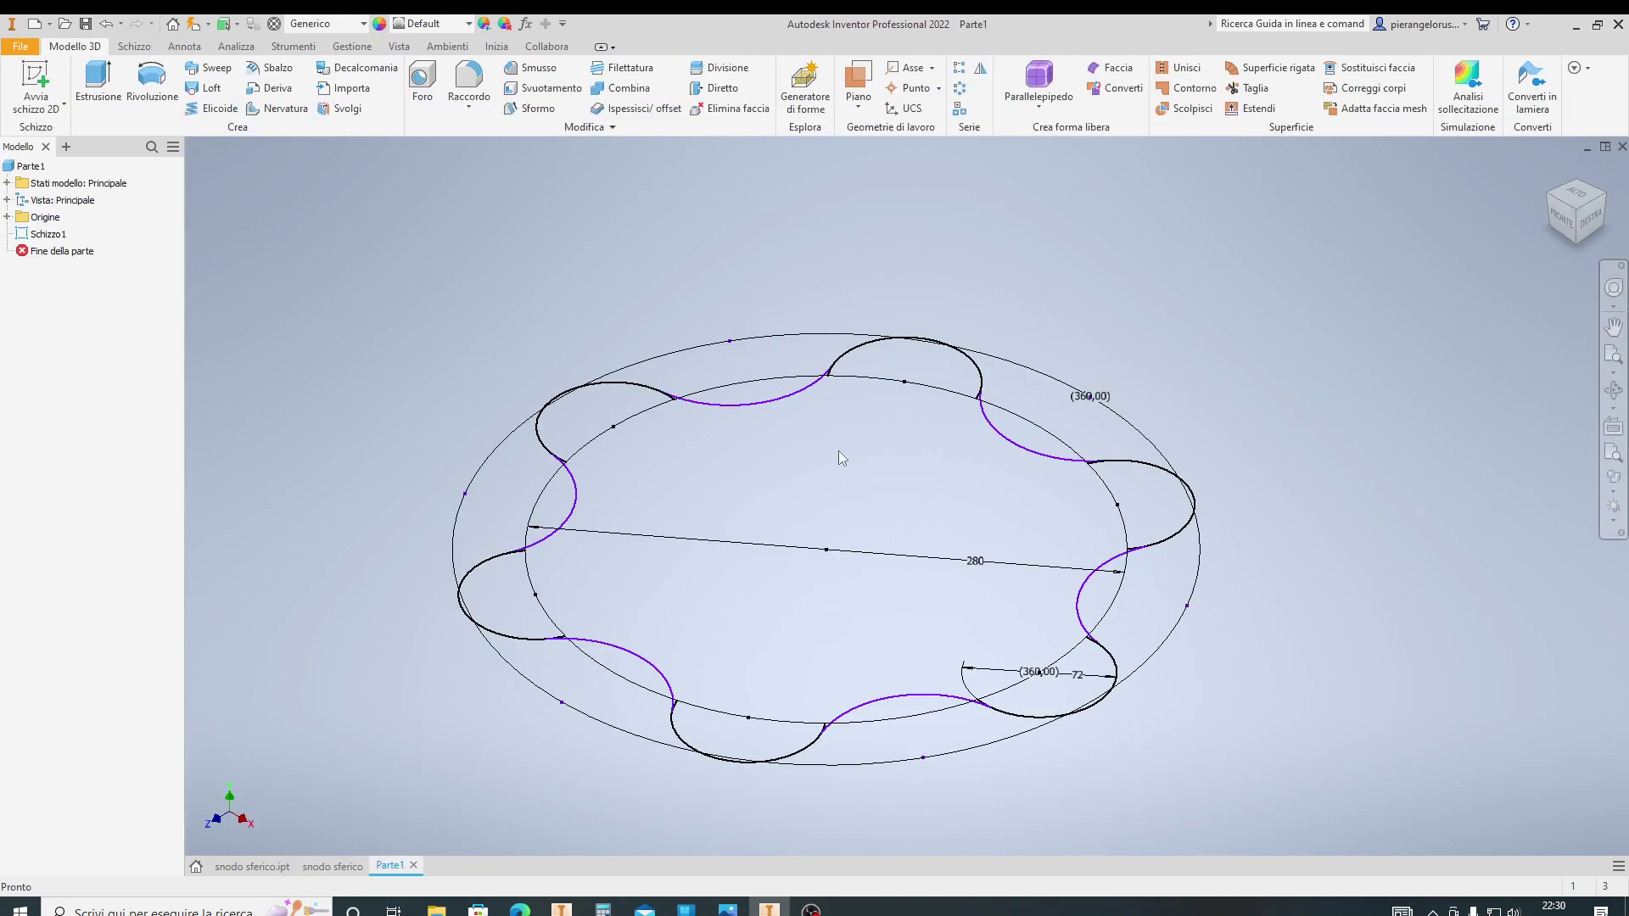
Extrude the six-lobed Schizzo1 profile 20 mm into the solid plate Estrusione1
{"action": "left_click", "coordinate": [98, 85]}
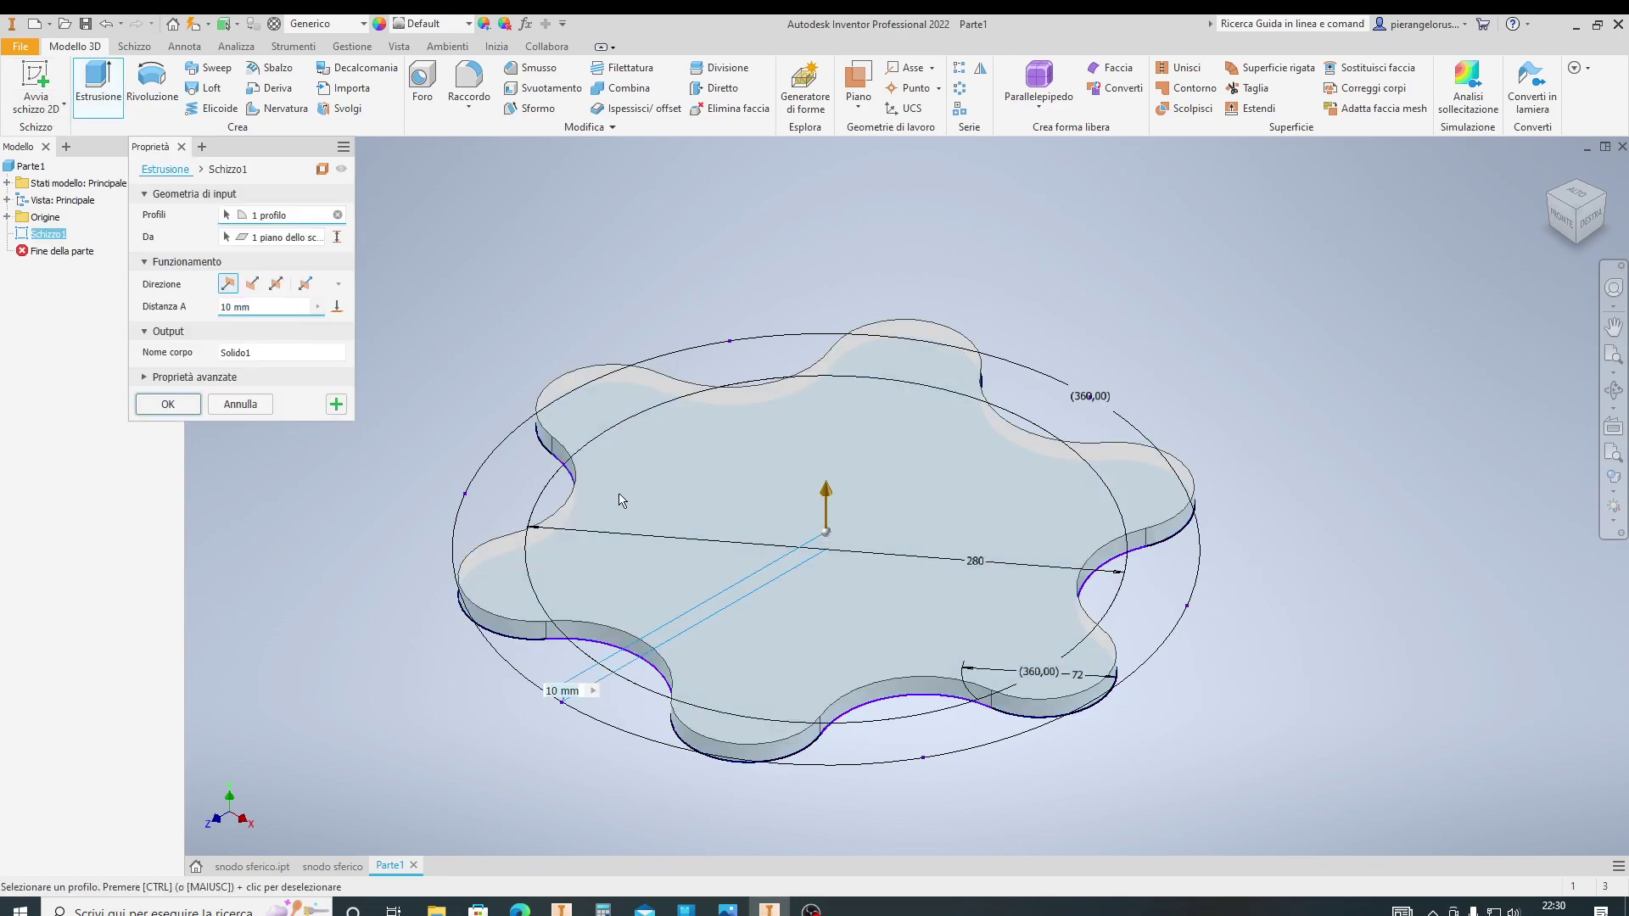
{"action": "scroll", "coordinate": [579, 633], "scroll_direction": "down", "scroll_amount": 5}
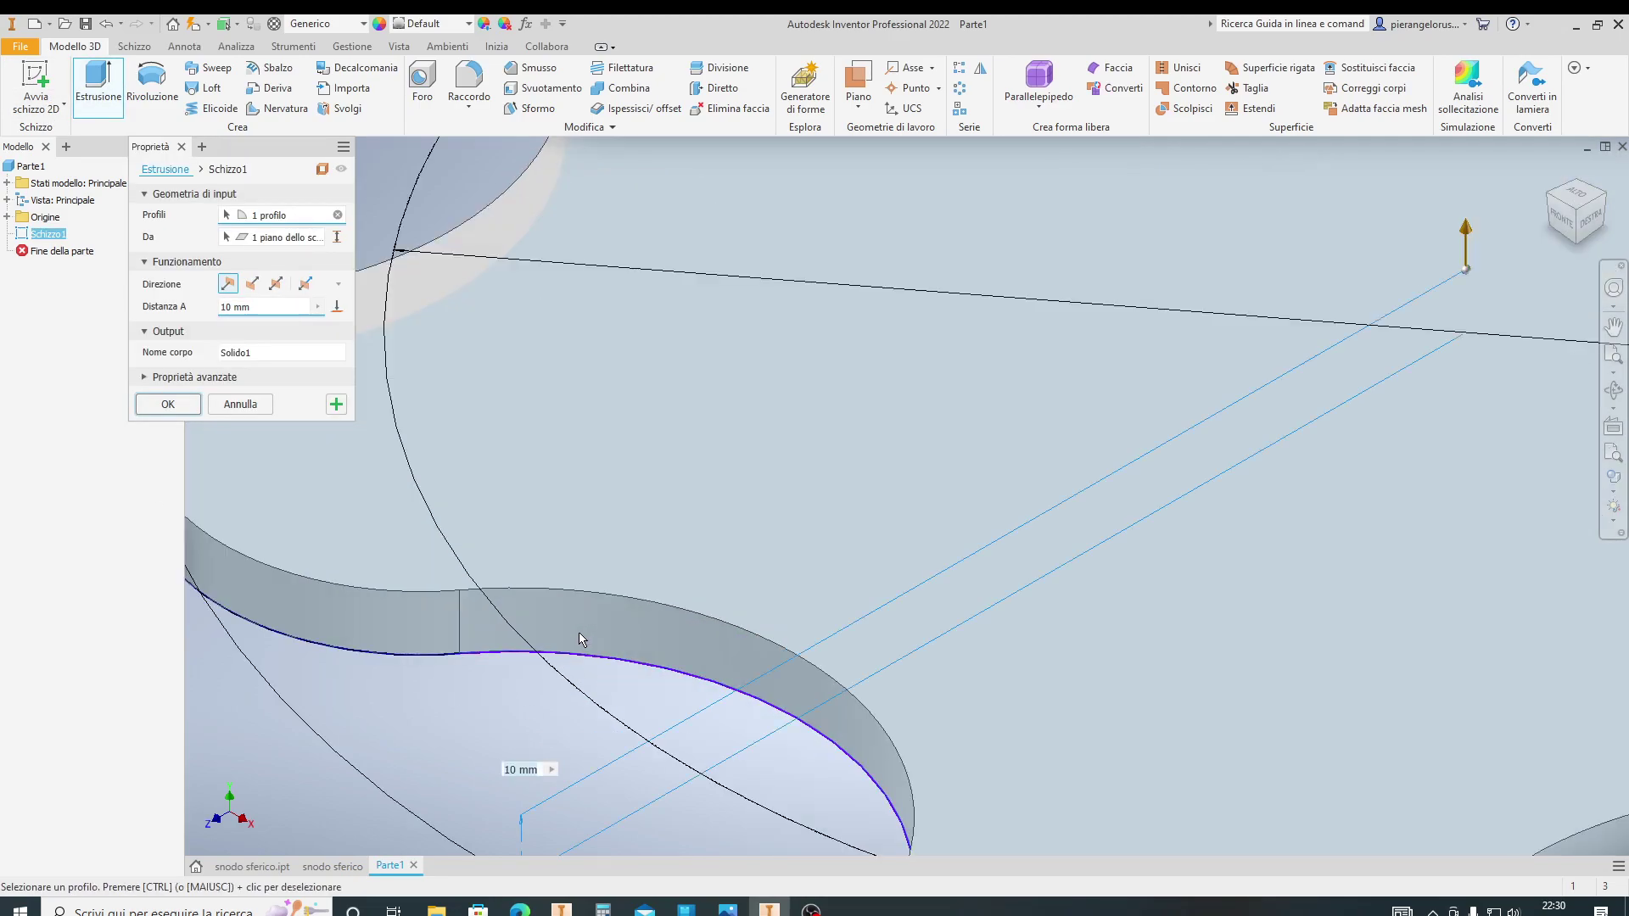
{"action": "scroll", "coordinate": [719, 504], "scroll_direction": "up", "scroll_amount": 2}
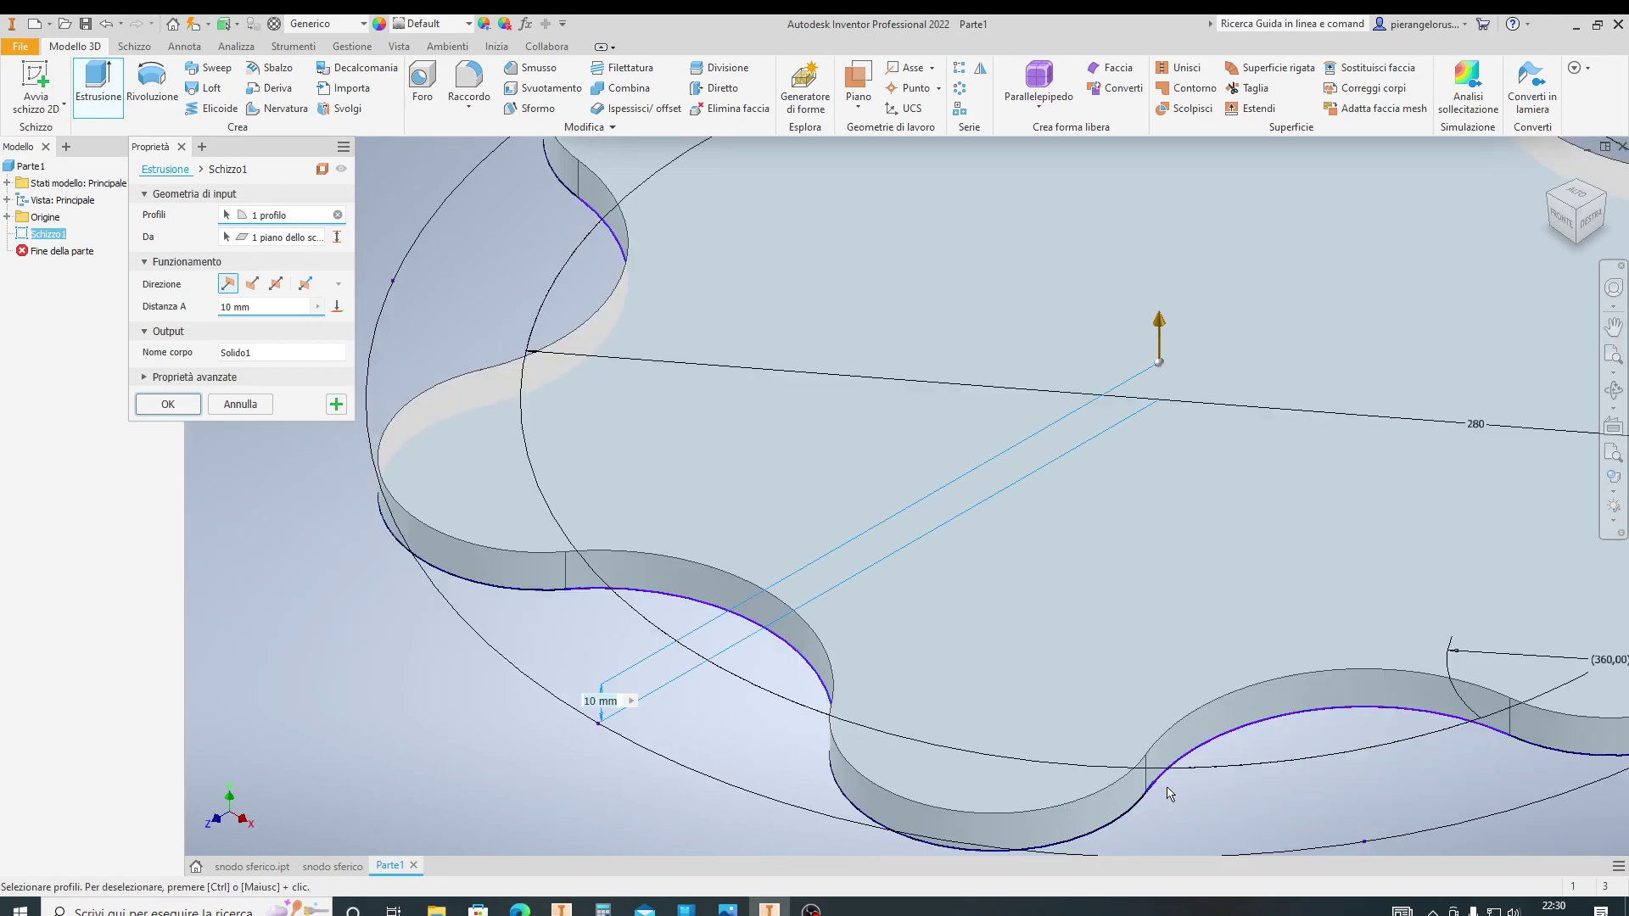
{"action": "left_click", "coordinate": [248, 406]}
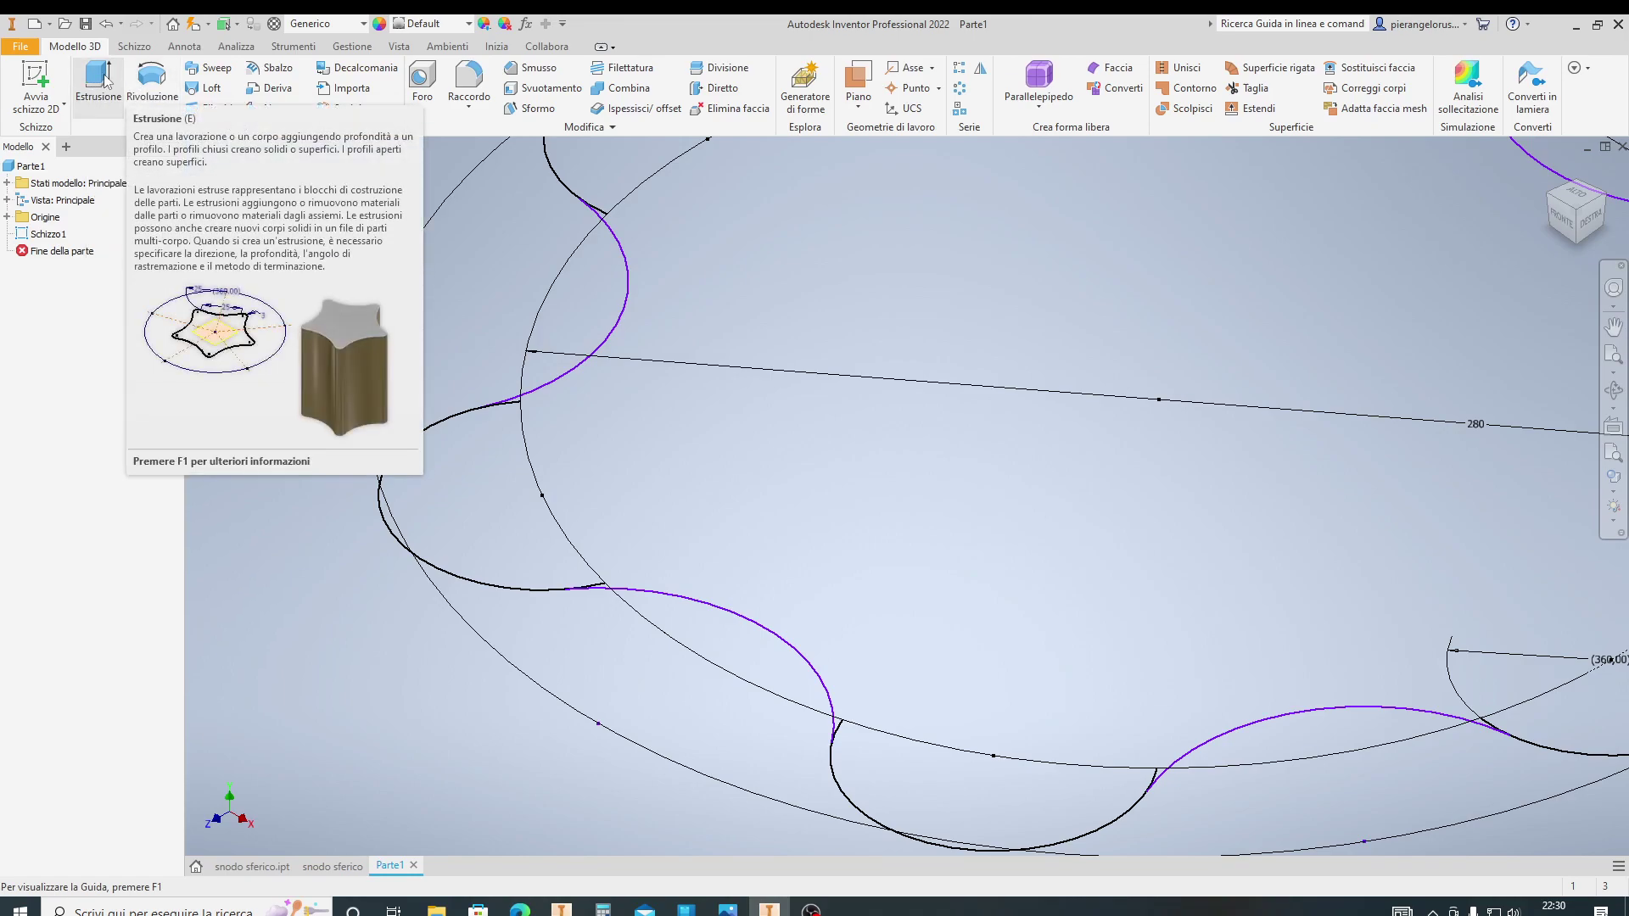
{"action": "left_click", "coordinate": [100, 80]}
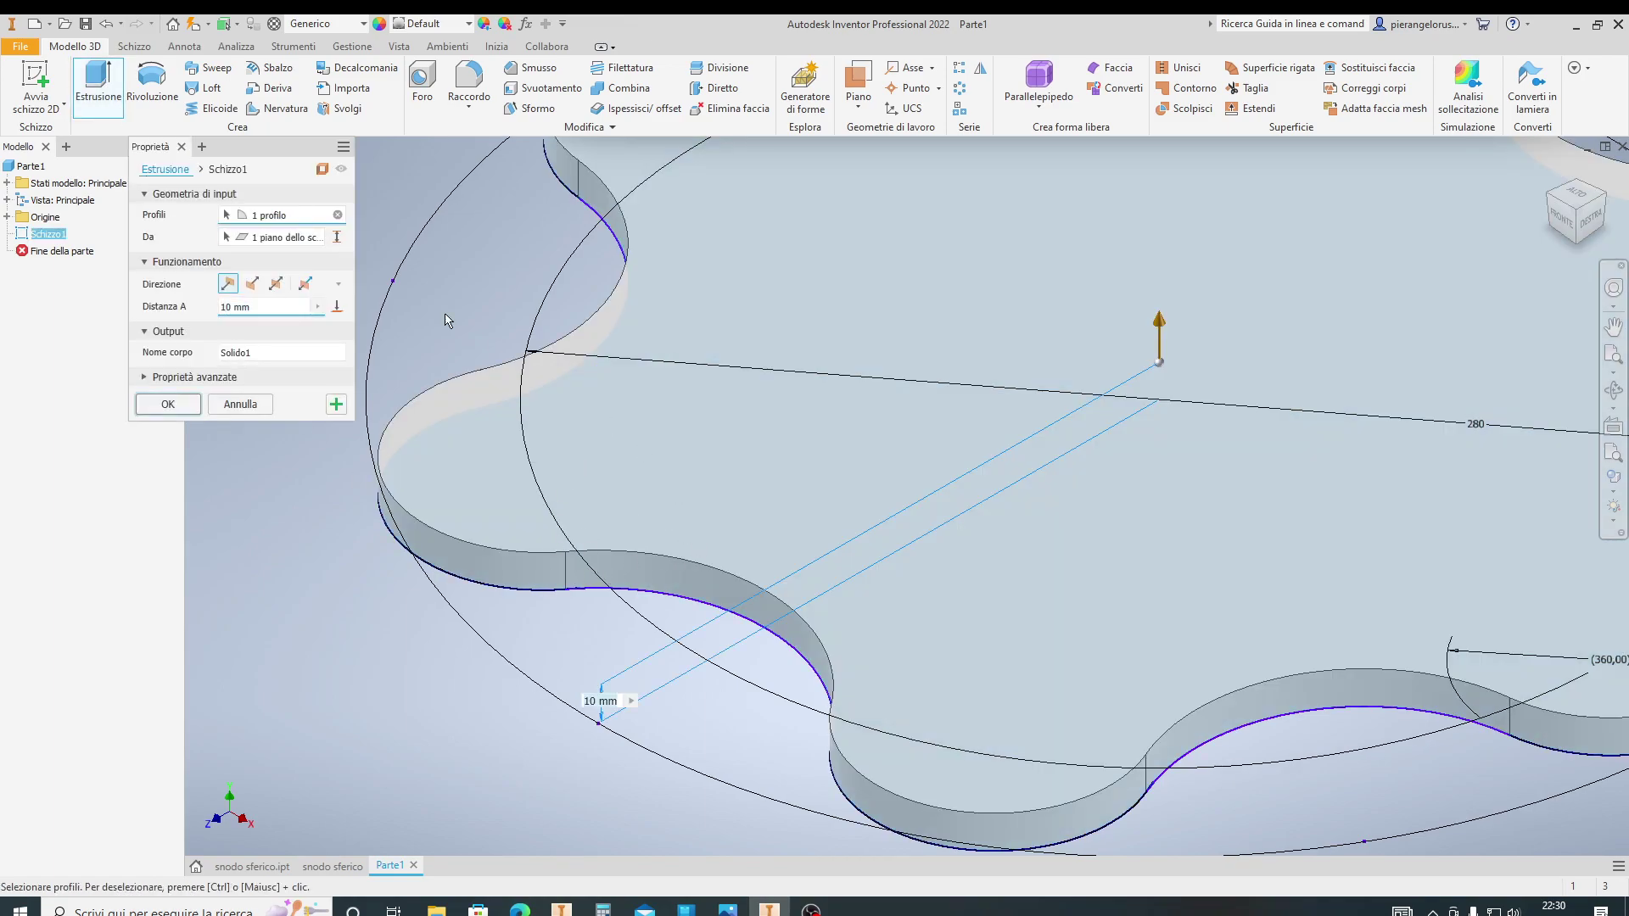
{"action": "left_click", "coordinate": [260, 311]}
{"action": "type", "text": "20"}
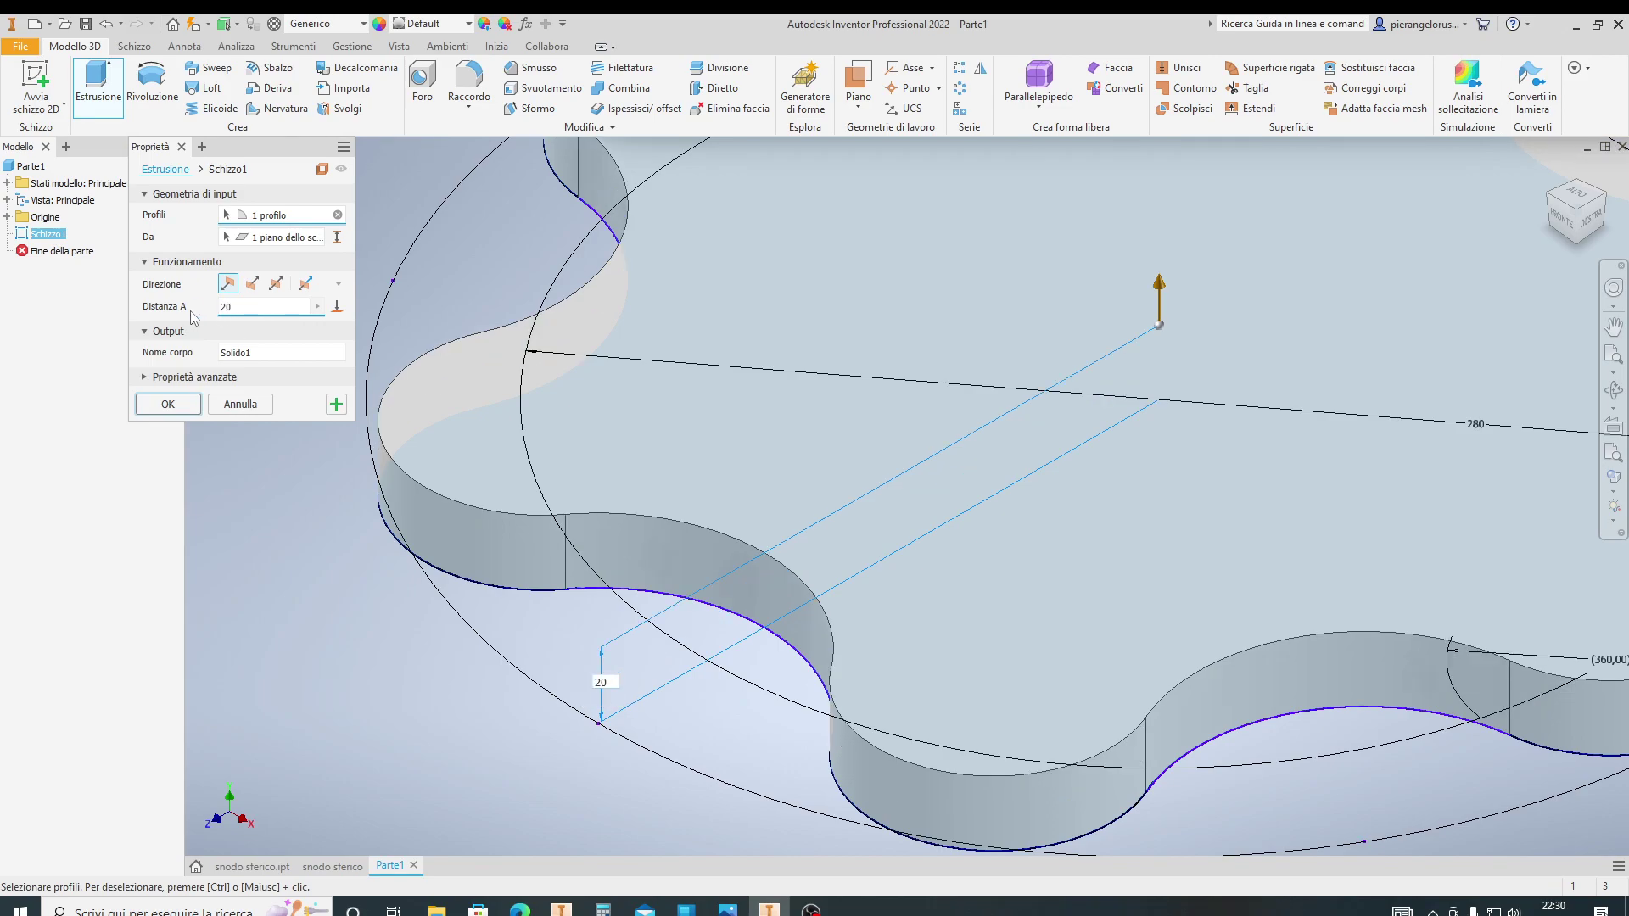
{"action": "left_click", "coordinate": [167, 405]}
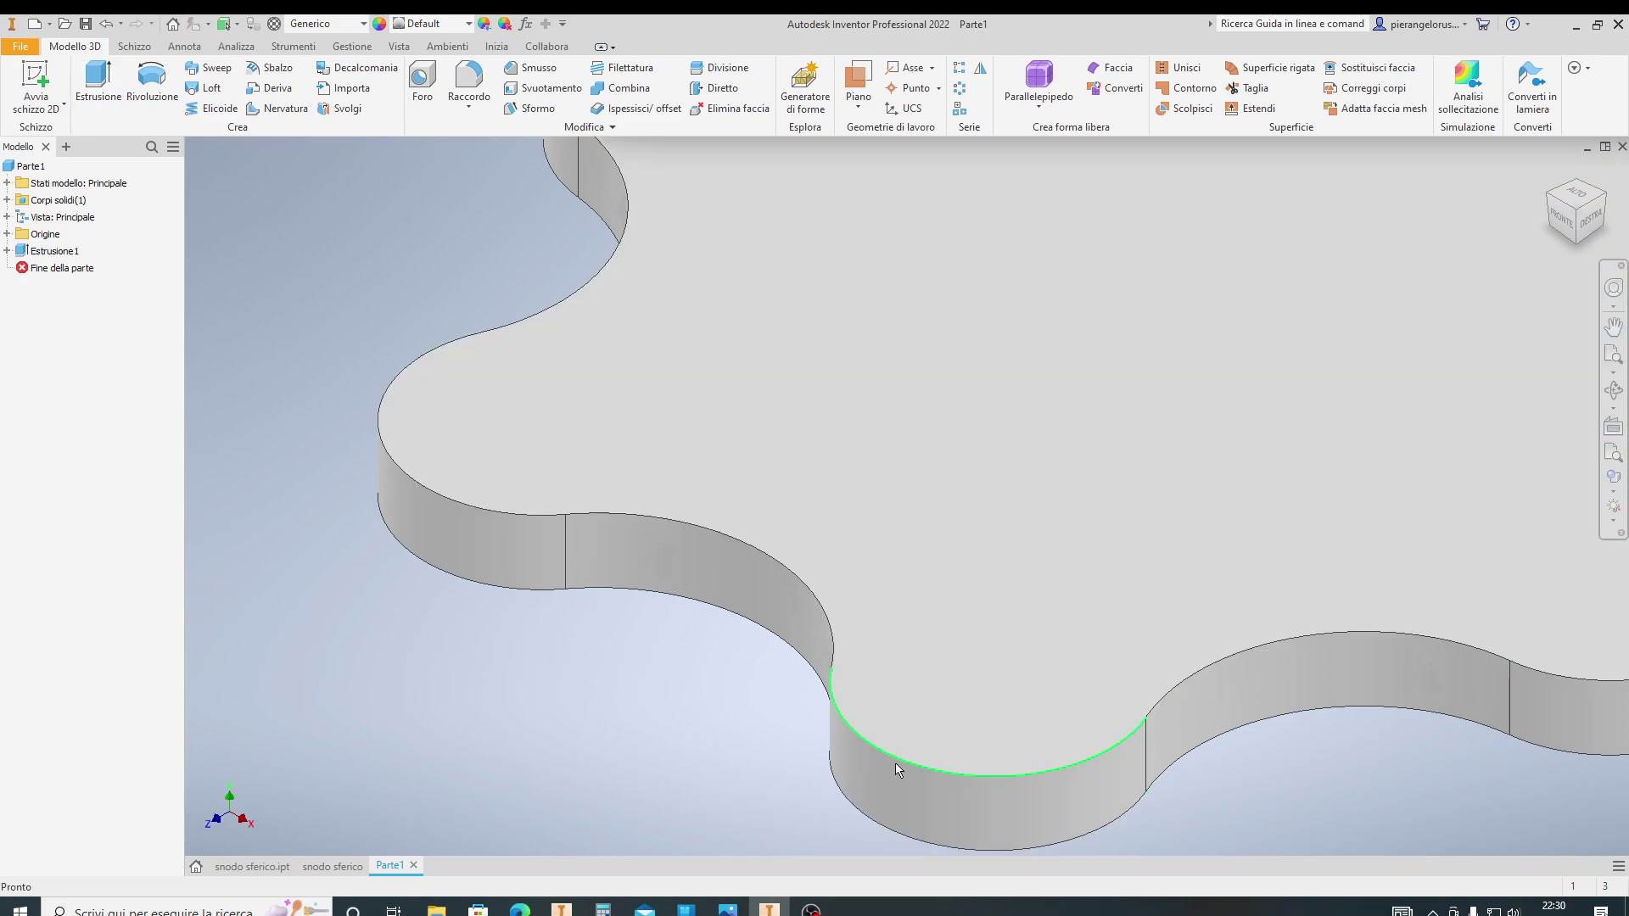
{"action": "scroll", "coordinate": [897, 762], "scroll_direction": "up", "scroll_amount": 3}
{"action": "scroll", "coordinate": [898, 762], "scroll_direction": "down", "scroll_amount": 10}
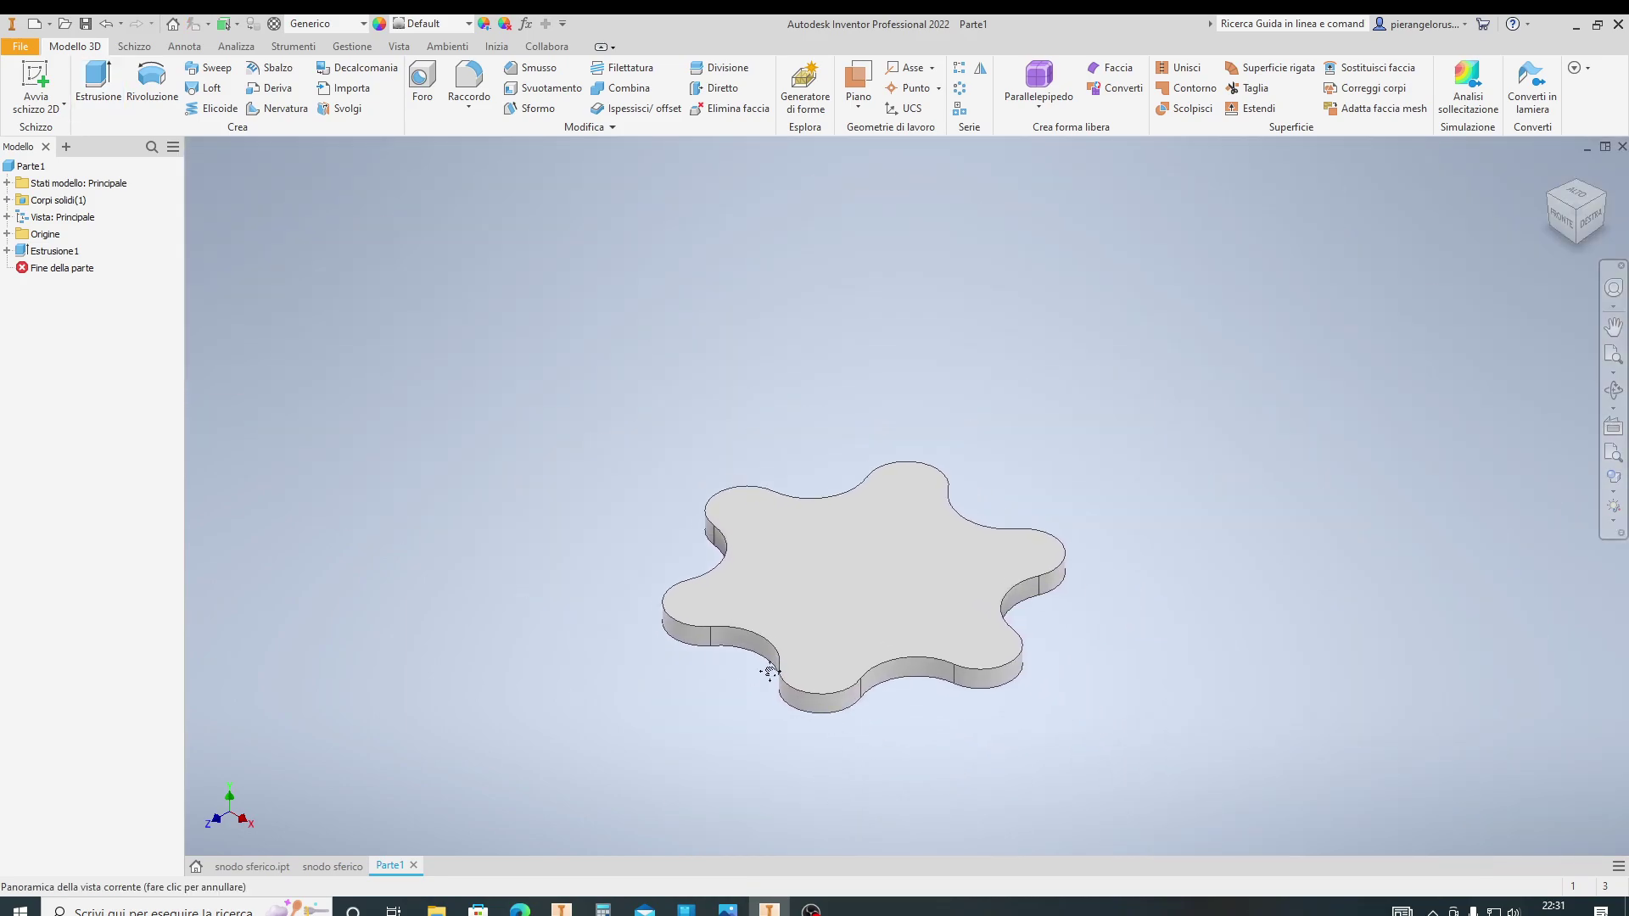
{"action": "middle_click_drag", "start_coordinate": [883, 743], "coordinate": [766, 693]}
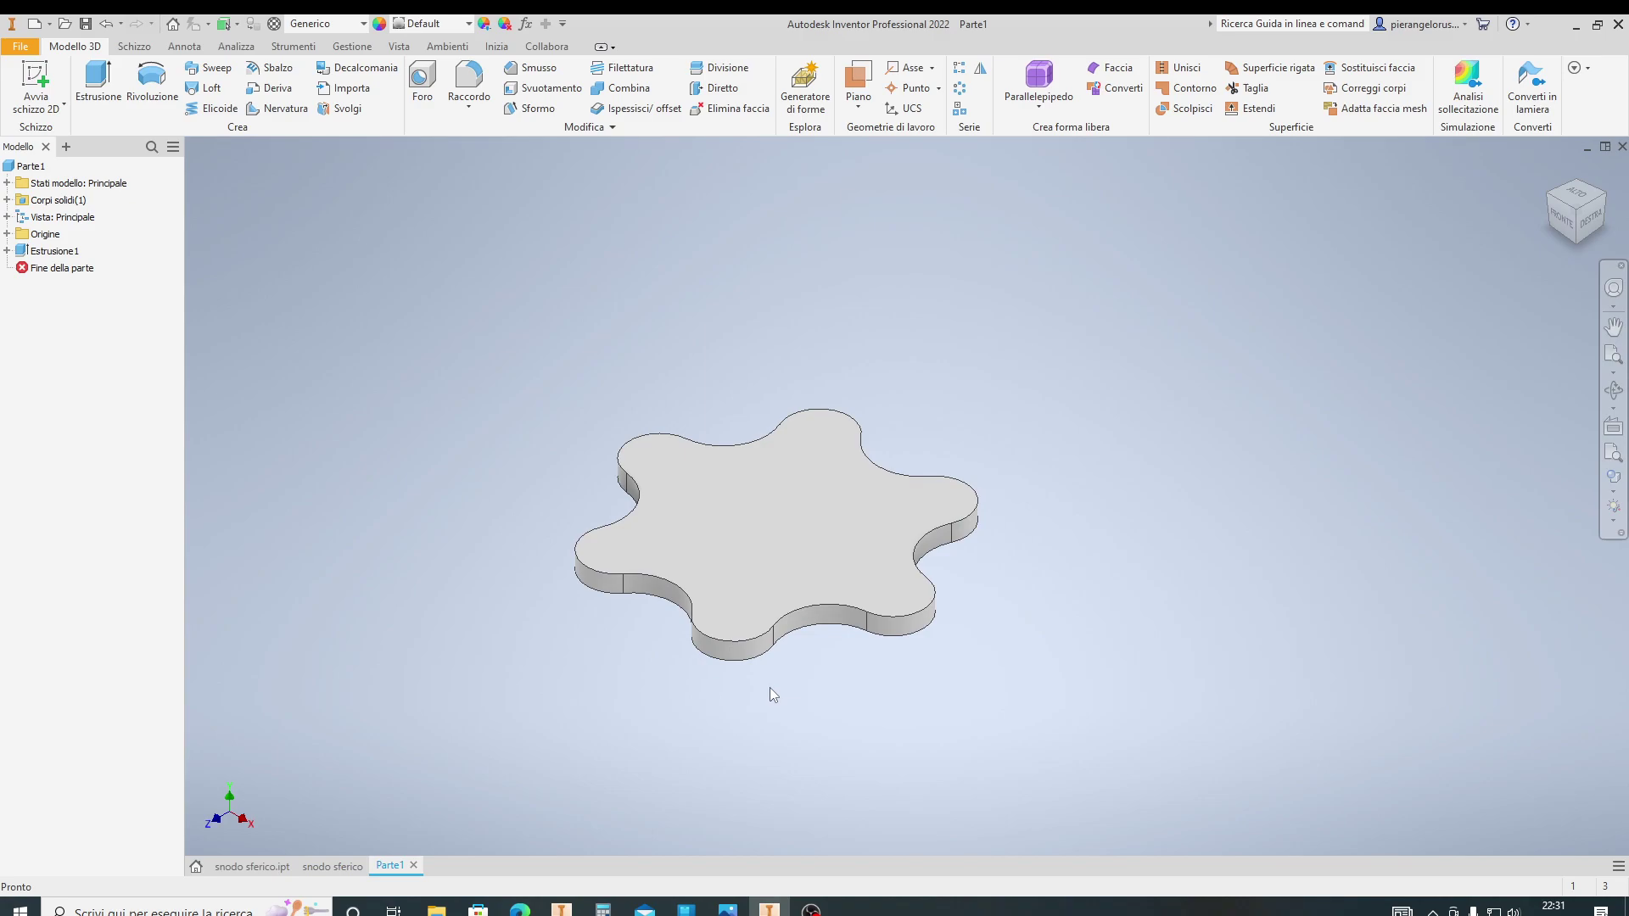
Open the snodo sferico drawing sheet
{"action": "left_click", "coordinate": [250, 867]}
{"action": "scroll", "coordinate": [723, 678], "scroll_direction": "up", "scroll_amount": 2}
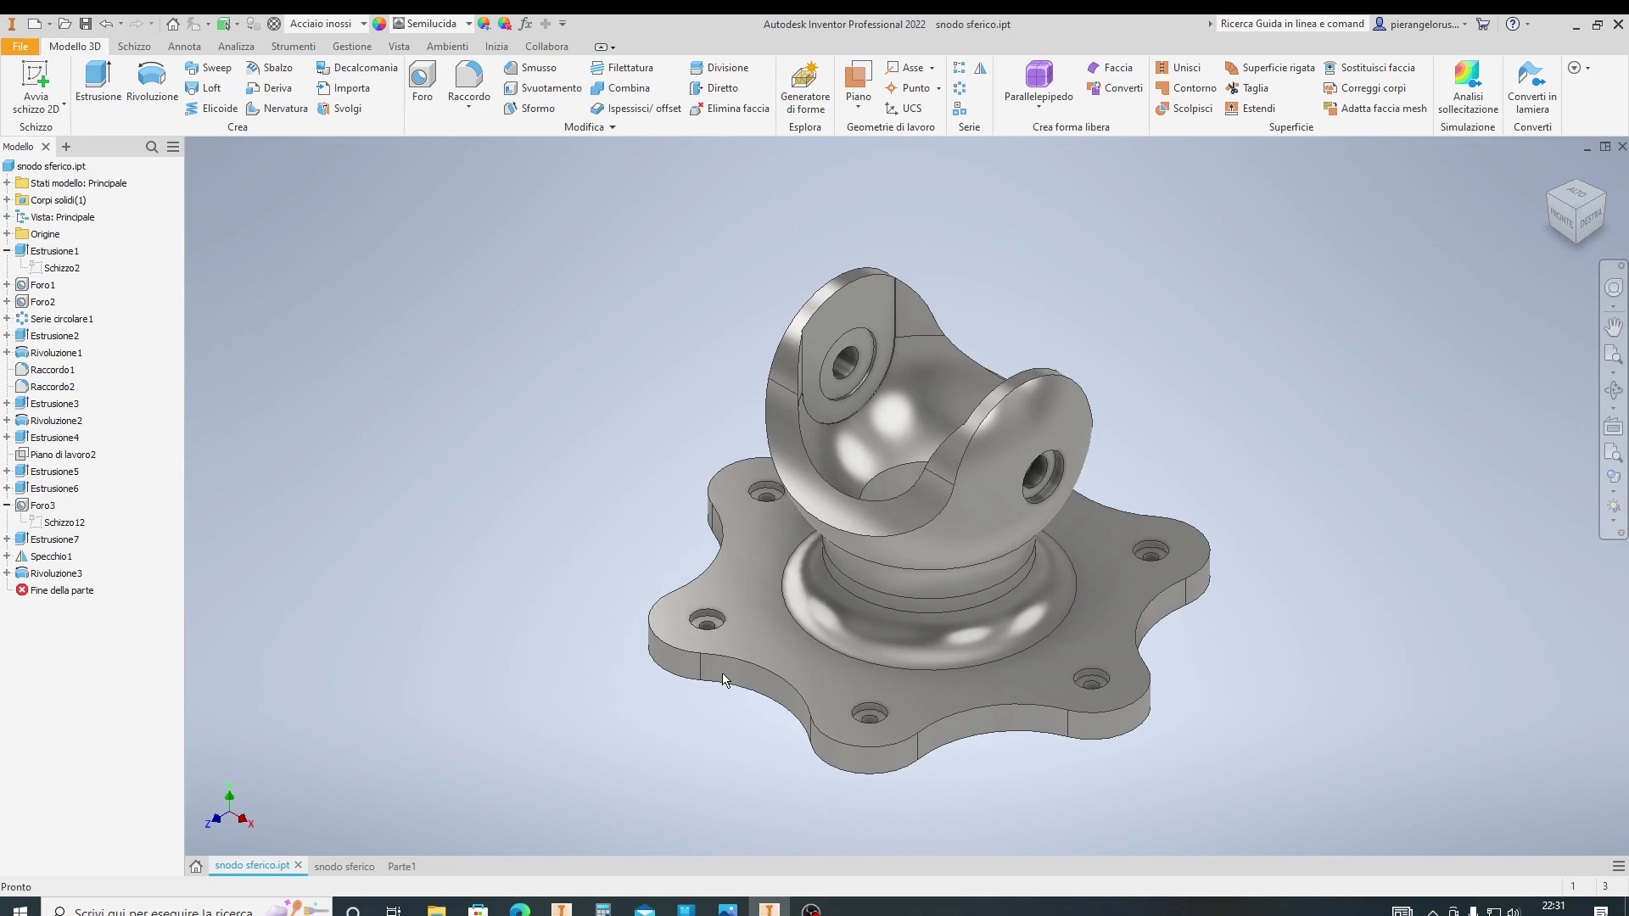
{"action": "scroll", "coordinate": [724, 678], "scroll_direction": "up", "scroll_amount": 5}
{"action": "scroll", "coordinate": [723, 679], "scroll_direction": "down", "scroll_amount": 3}
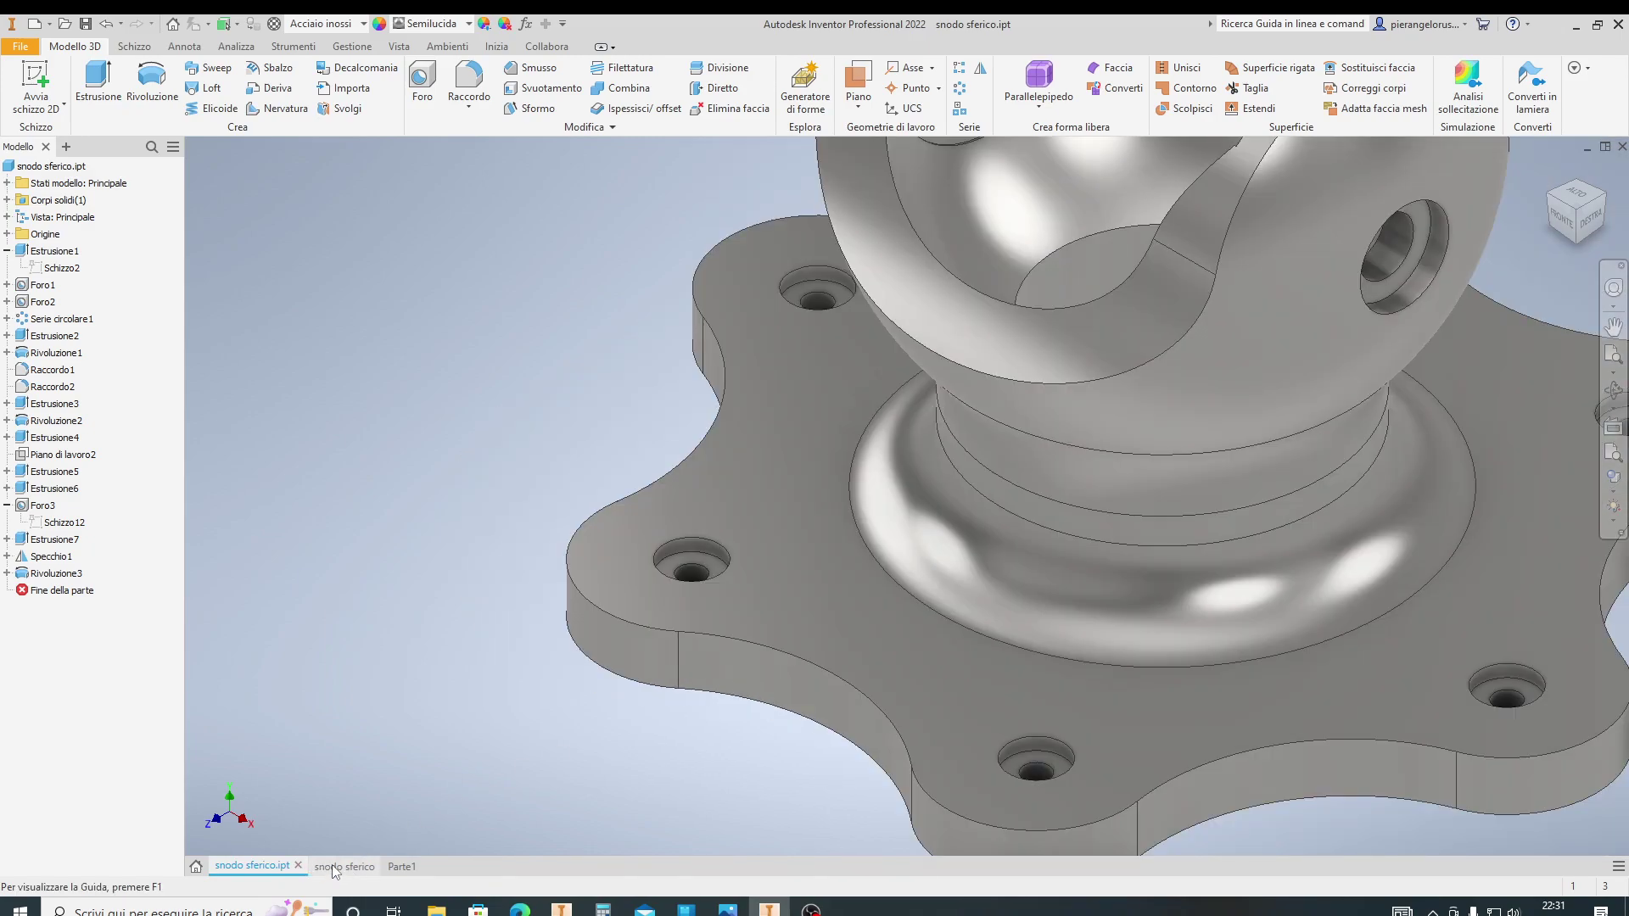
{"action": "mouse_move", "coordinate": [344, 867]}
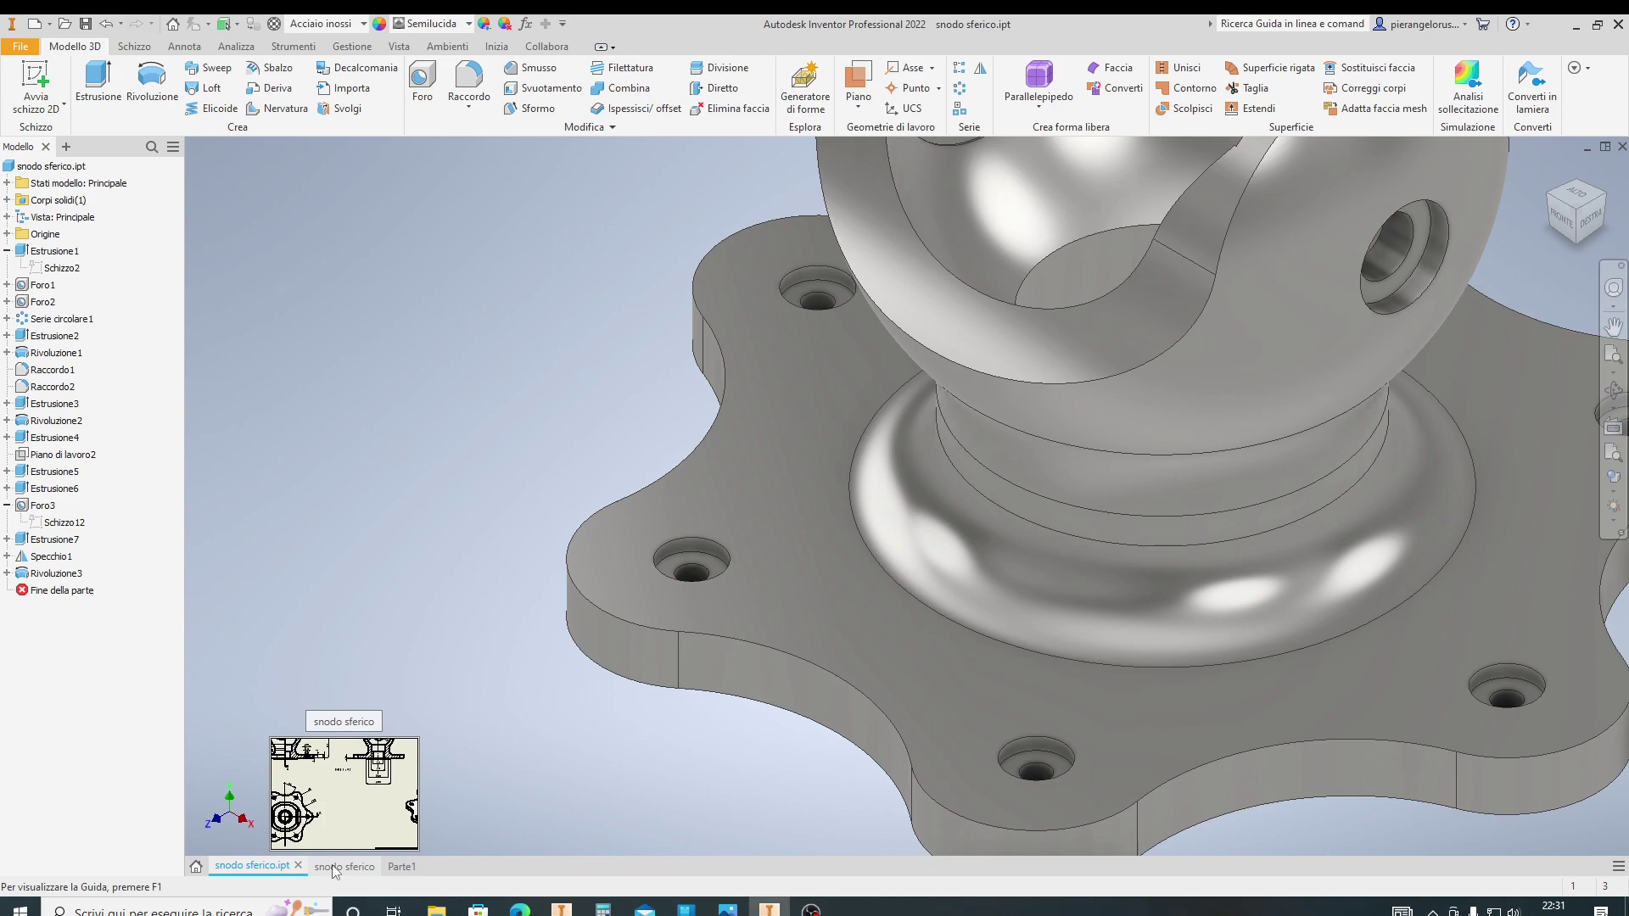
{"action": "left_click", "coordinate": [333, 868]}
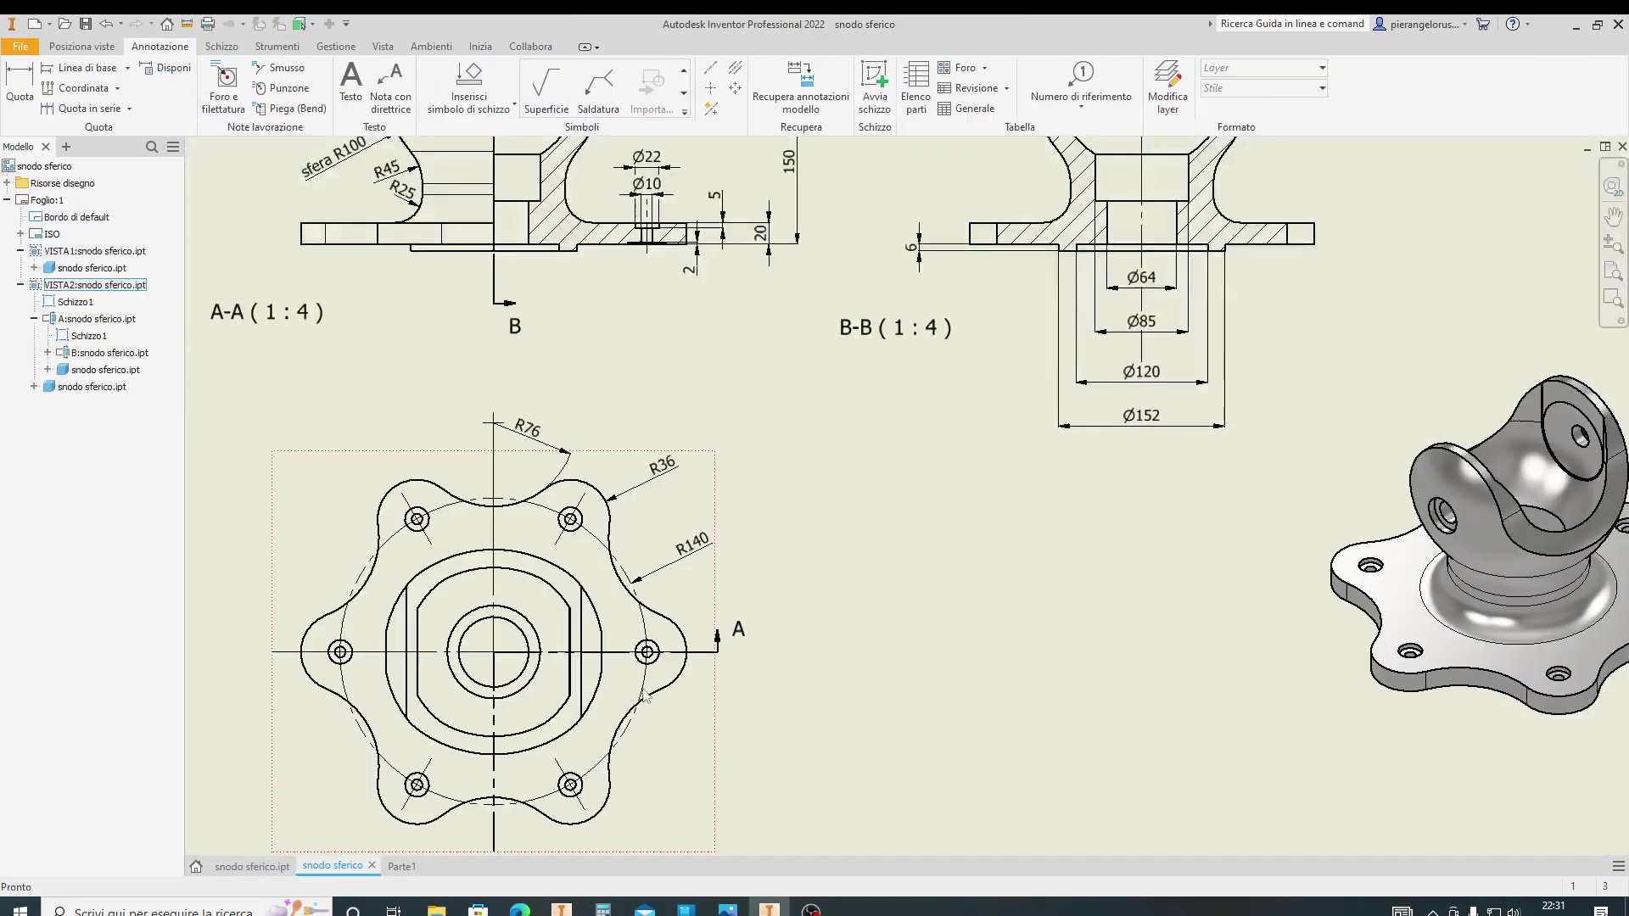
{"action": "scroll", "coordinate": [647, 695], "scroll_direction": "down", "scroll_amount": 3}
{"action": "scroll", "coordinate": [619, 220], "scroll_direction": "up", "scroll_amount": 8}
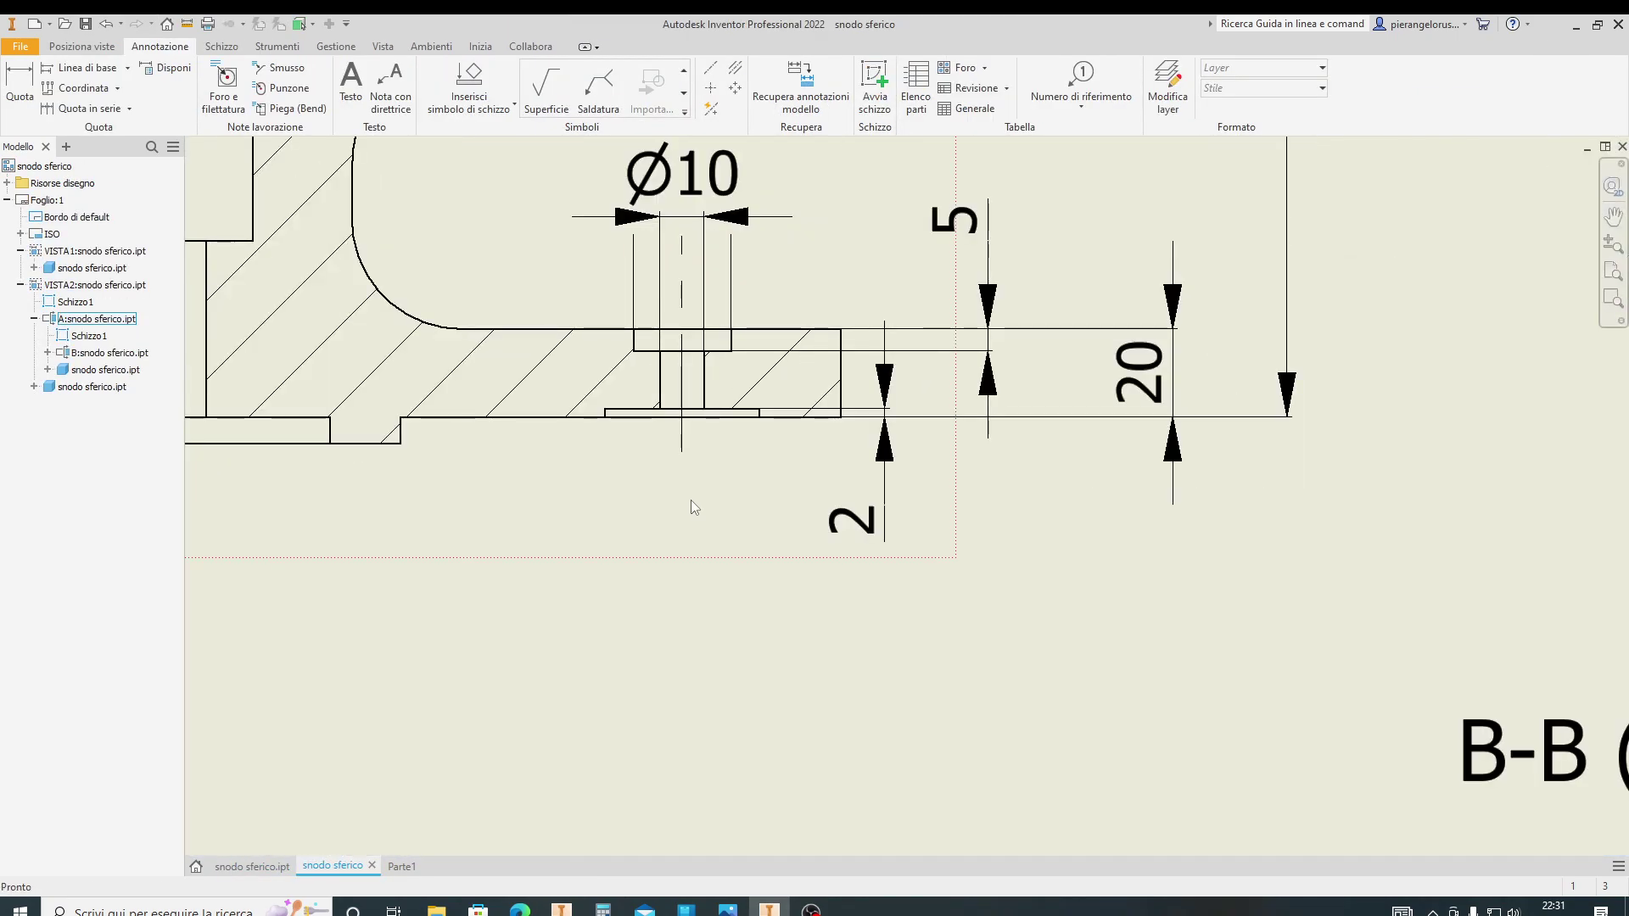
{"action": "scroll", "coordinate": [691, 501], "scroll_direction": "up", "scroll_amount": 2}
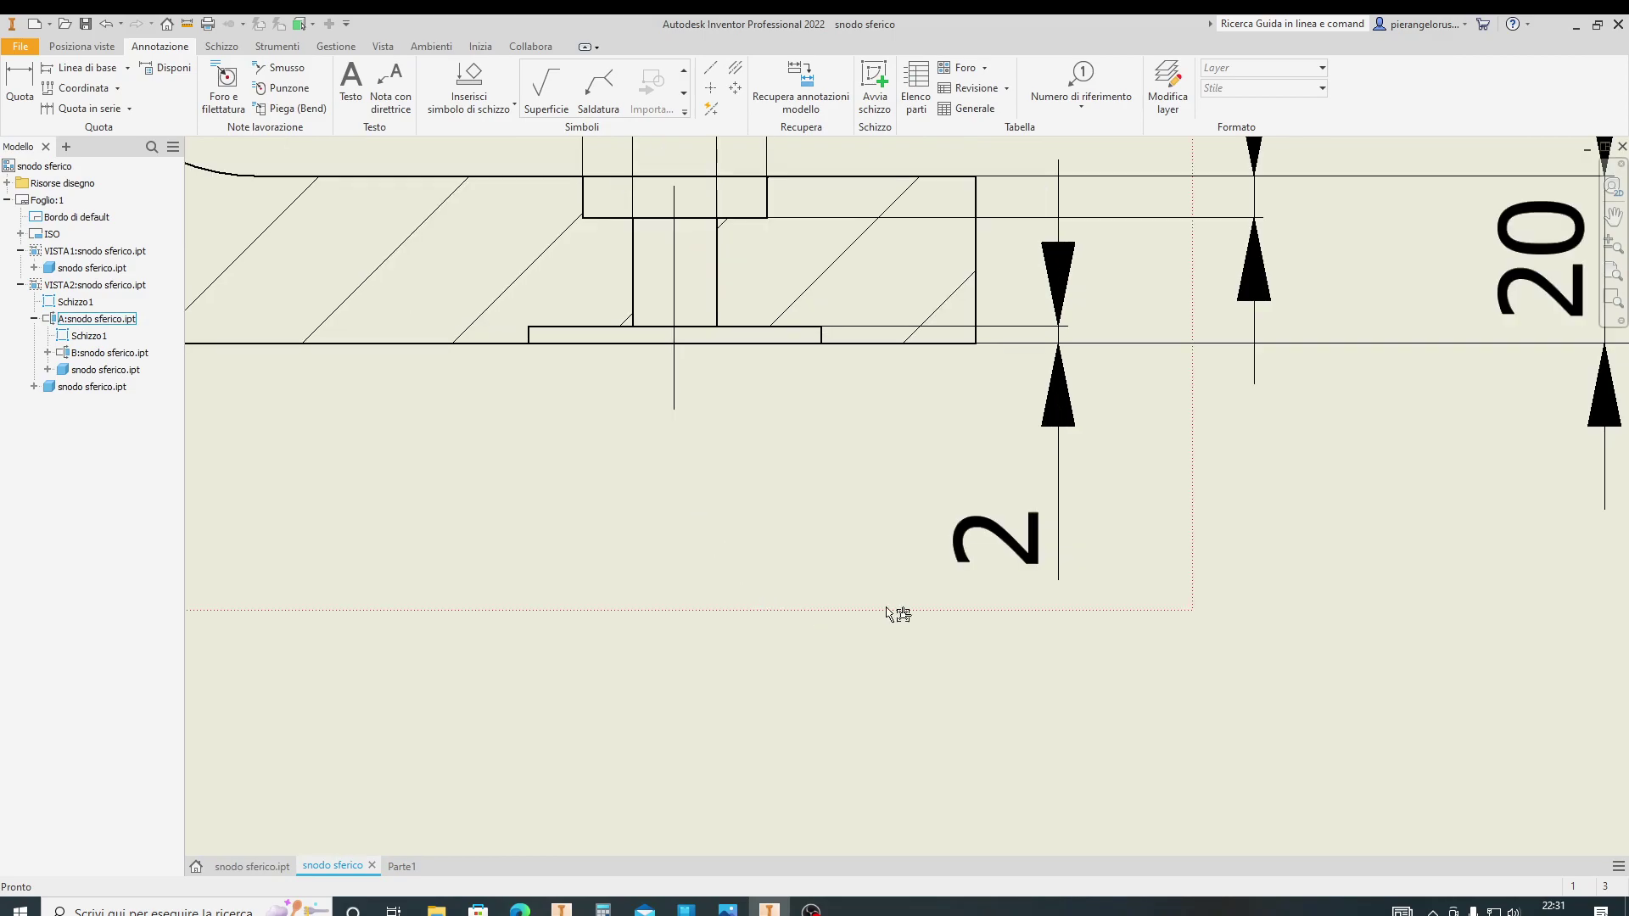
Add a Ø35 dimension across the recess edges below section A-A
{"action": "left_click", "coordinate": [19, 88]}
{"action": "scroll", "coordinate": [547, 380], "scroll_direction": "up", "scroll_amount": 4}
{"action": "scroll", "coordinate": [509, 322], "scroll_direction": "down", "scroll_amount": 2}
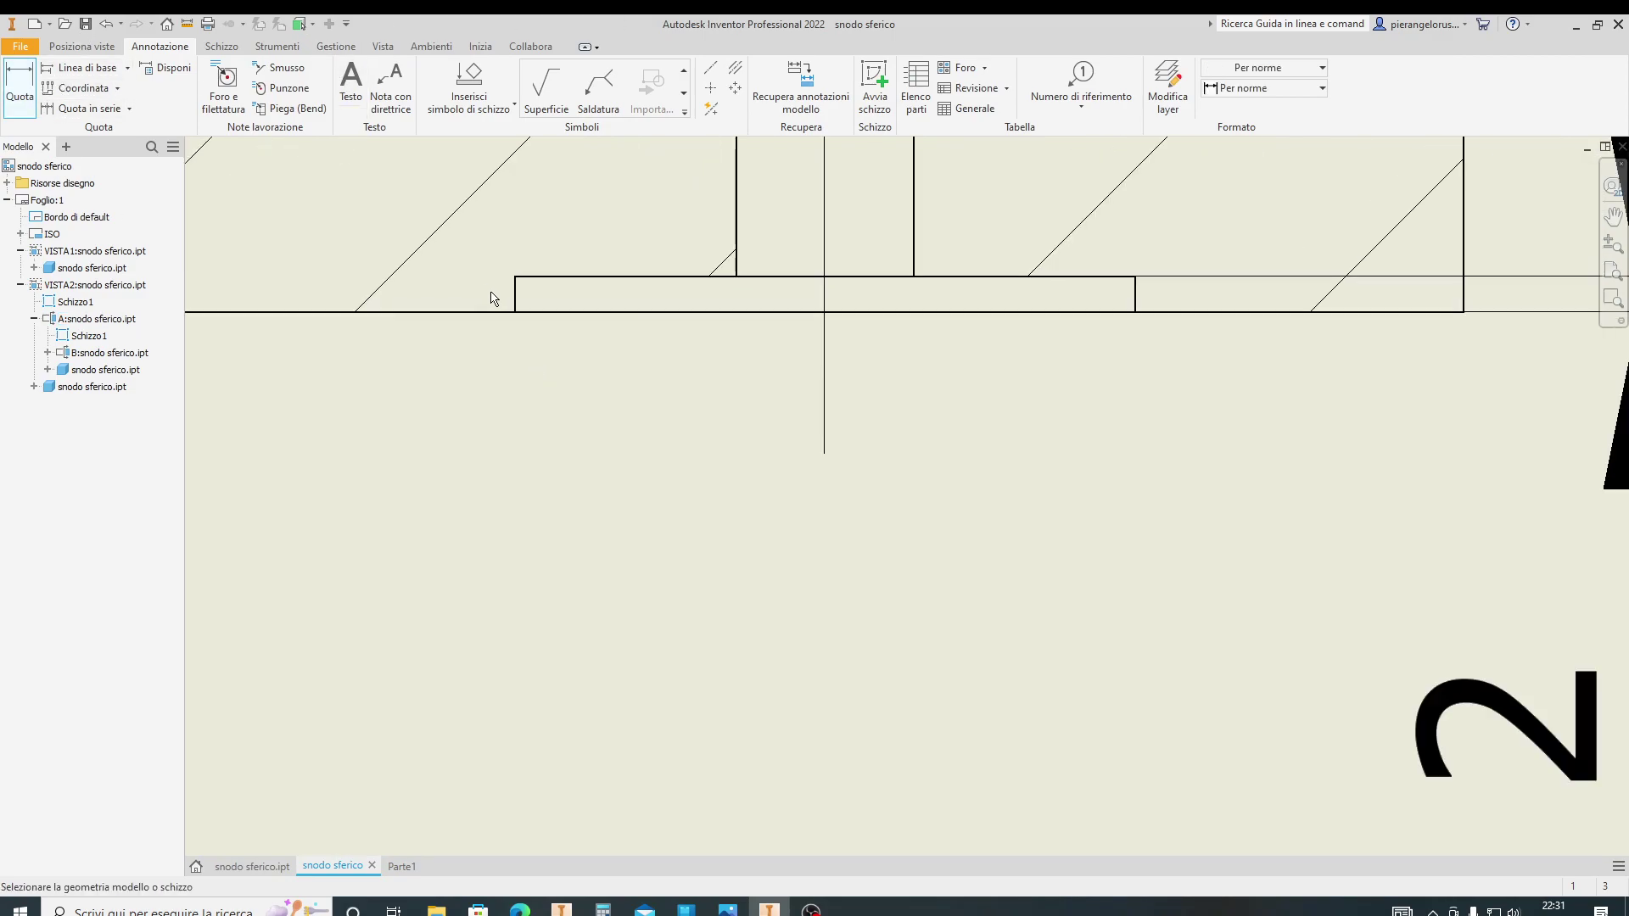
{"action": "left_click", "coordinate": [513, 304]}
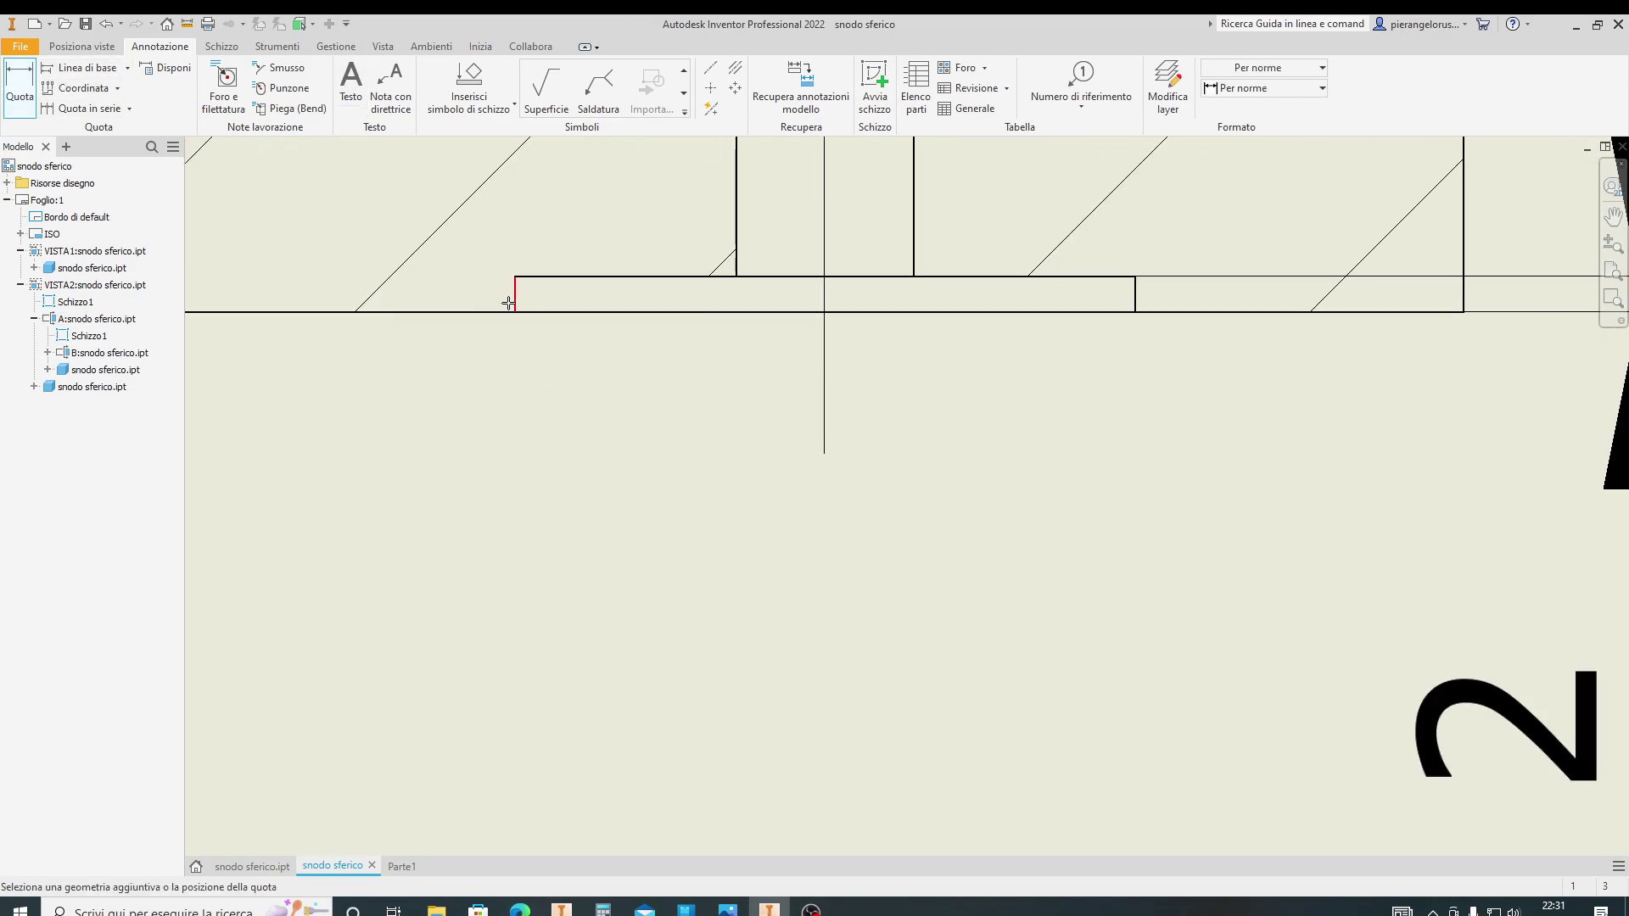
{"action": "left_click", "coordinate": [1137, 307]}
{"action": "scroll", "coordinate": [910, 691], "scroll_direction": "up", "scroll_amount": 2}
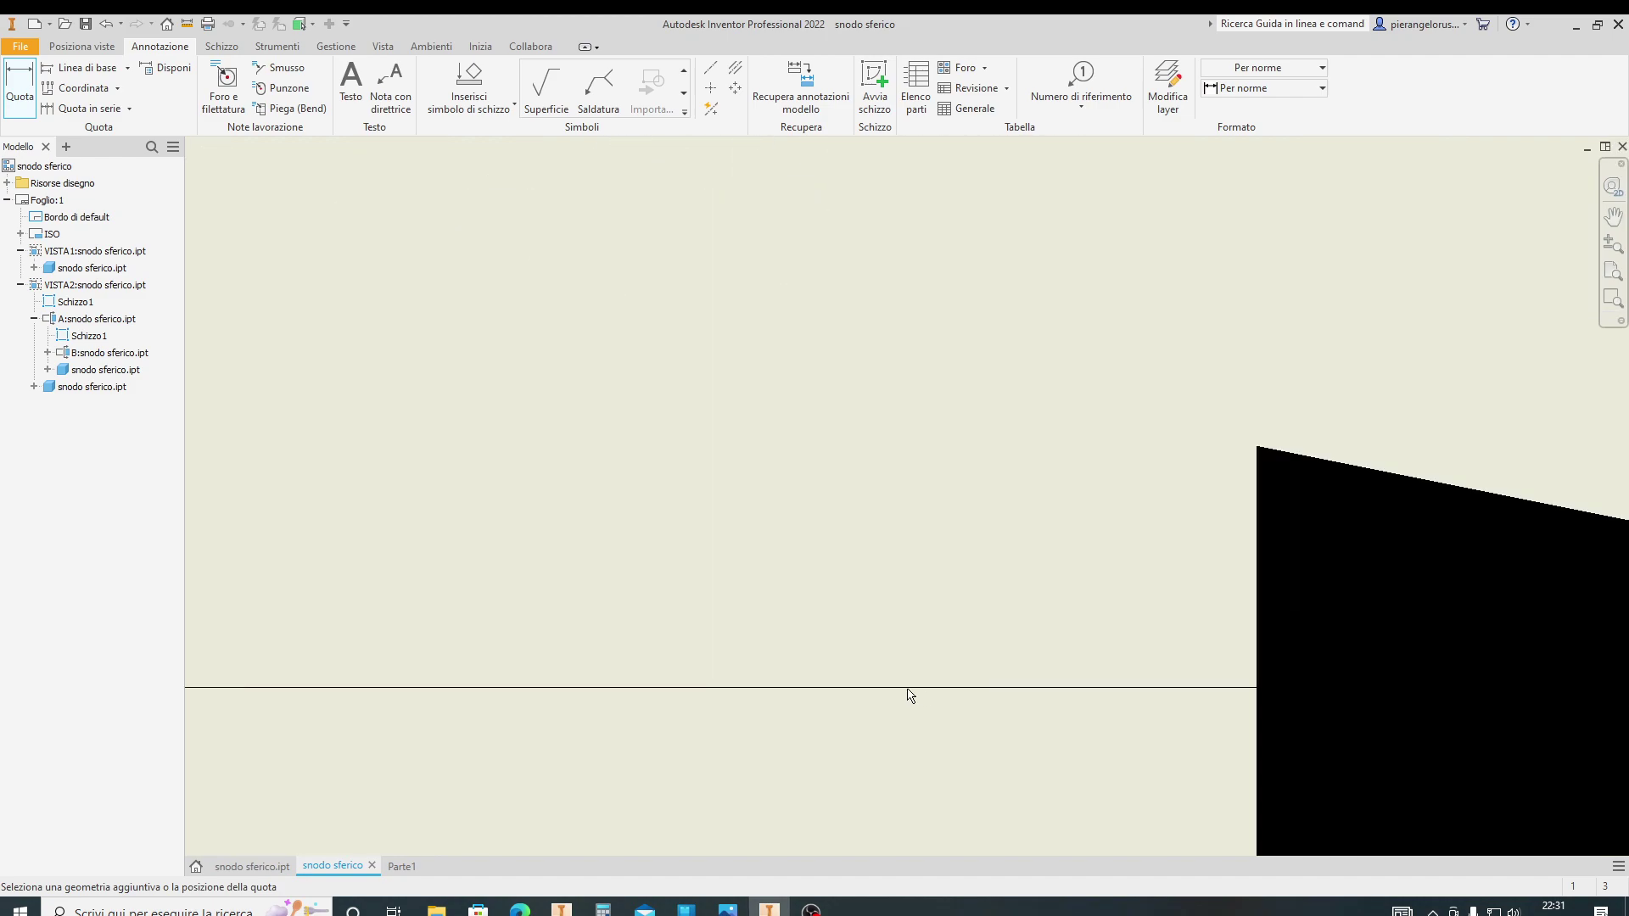
{"action": "scroll", "coordinate": [909, 692], "scroll_direction": "down", "scroll_amount": 4}
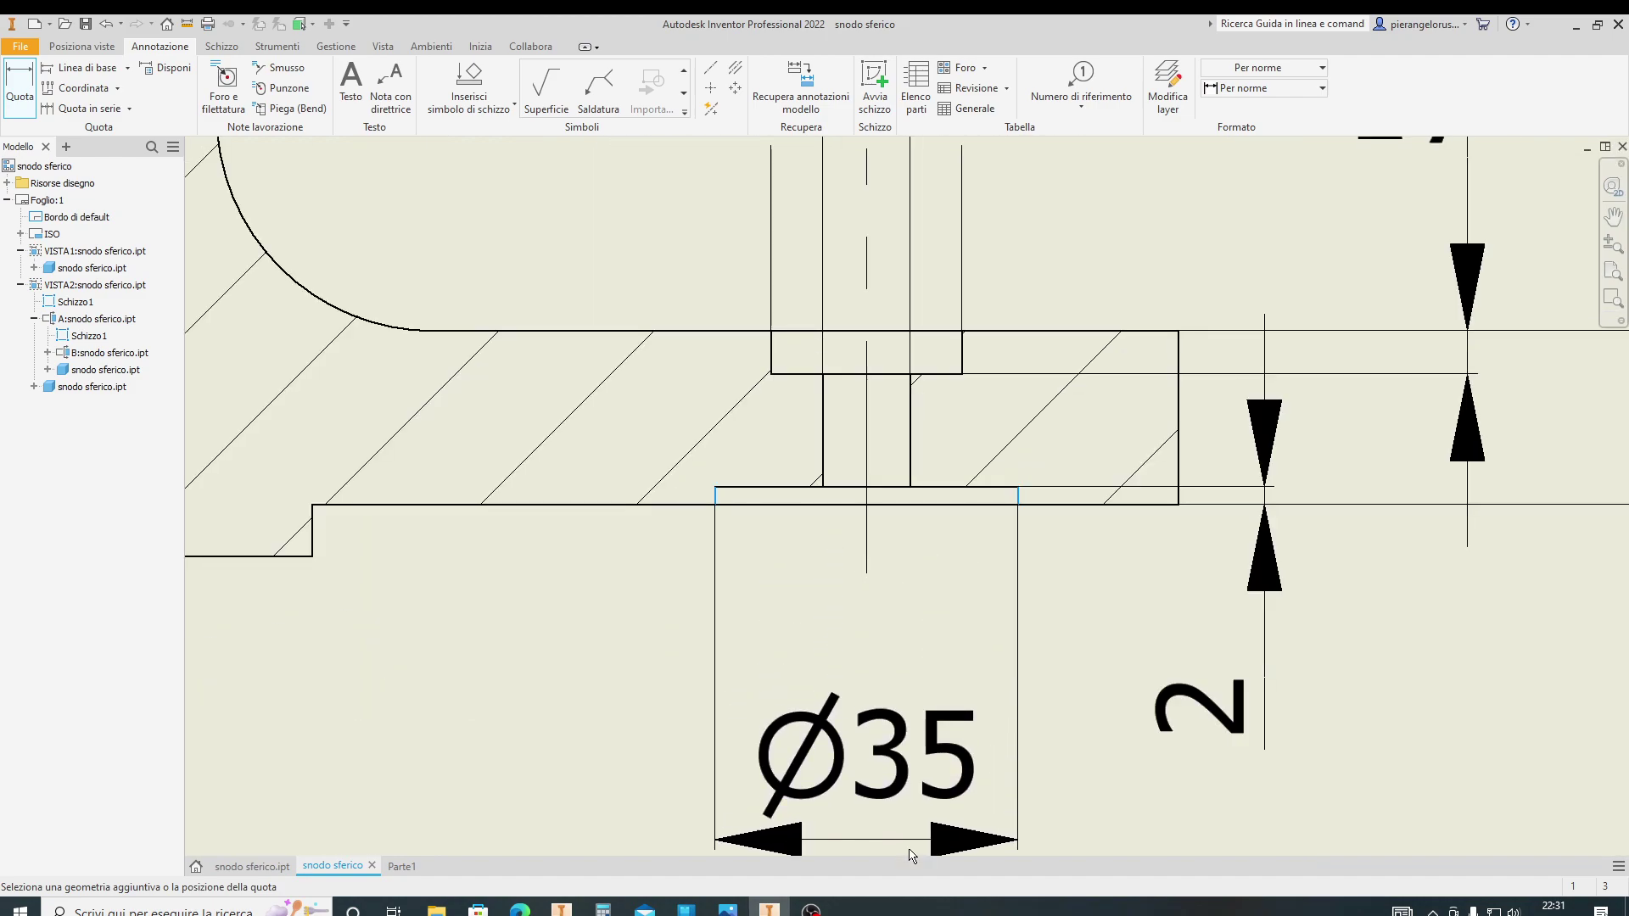
{"action": "left_click", "coordinate": [937, 808]}
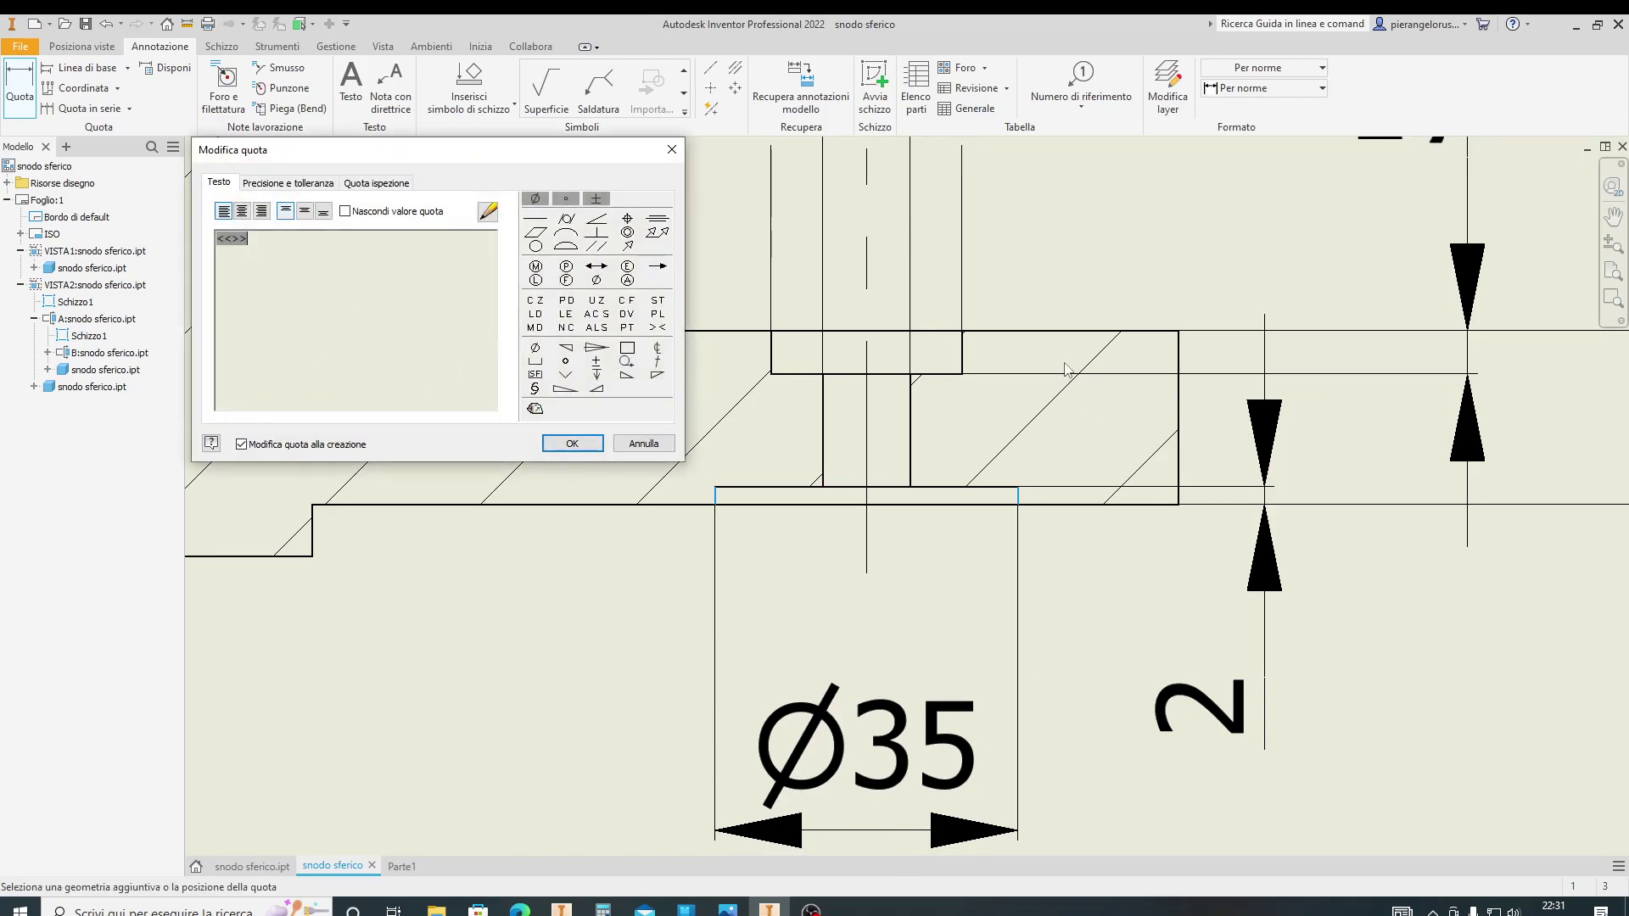
{"action": "left_click", "coordinate": [547, 445]}
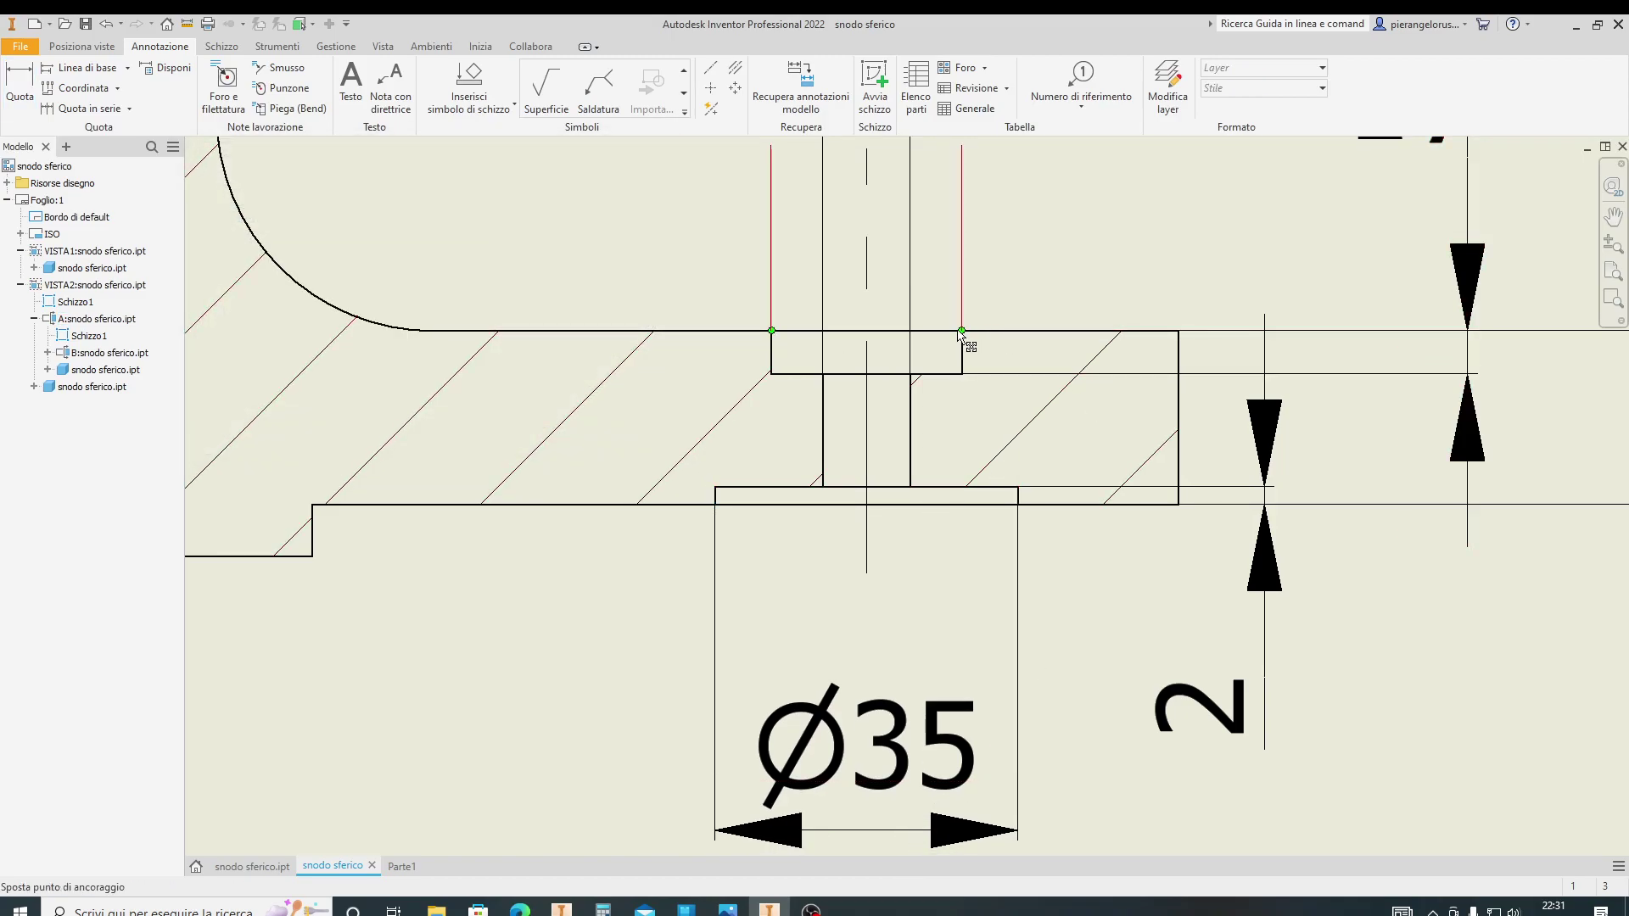
{"action": "scroll", "coordinate": [946, 355], "scroll_direction": "down", "scroll_amount": 1}
{"action": "scroll", "coordinate": [943, 348], "scroll_direction": "down", "scroll_amount": 3}
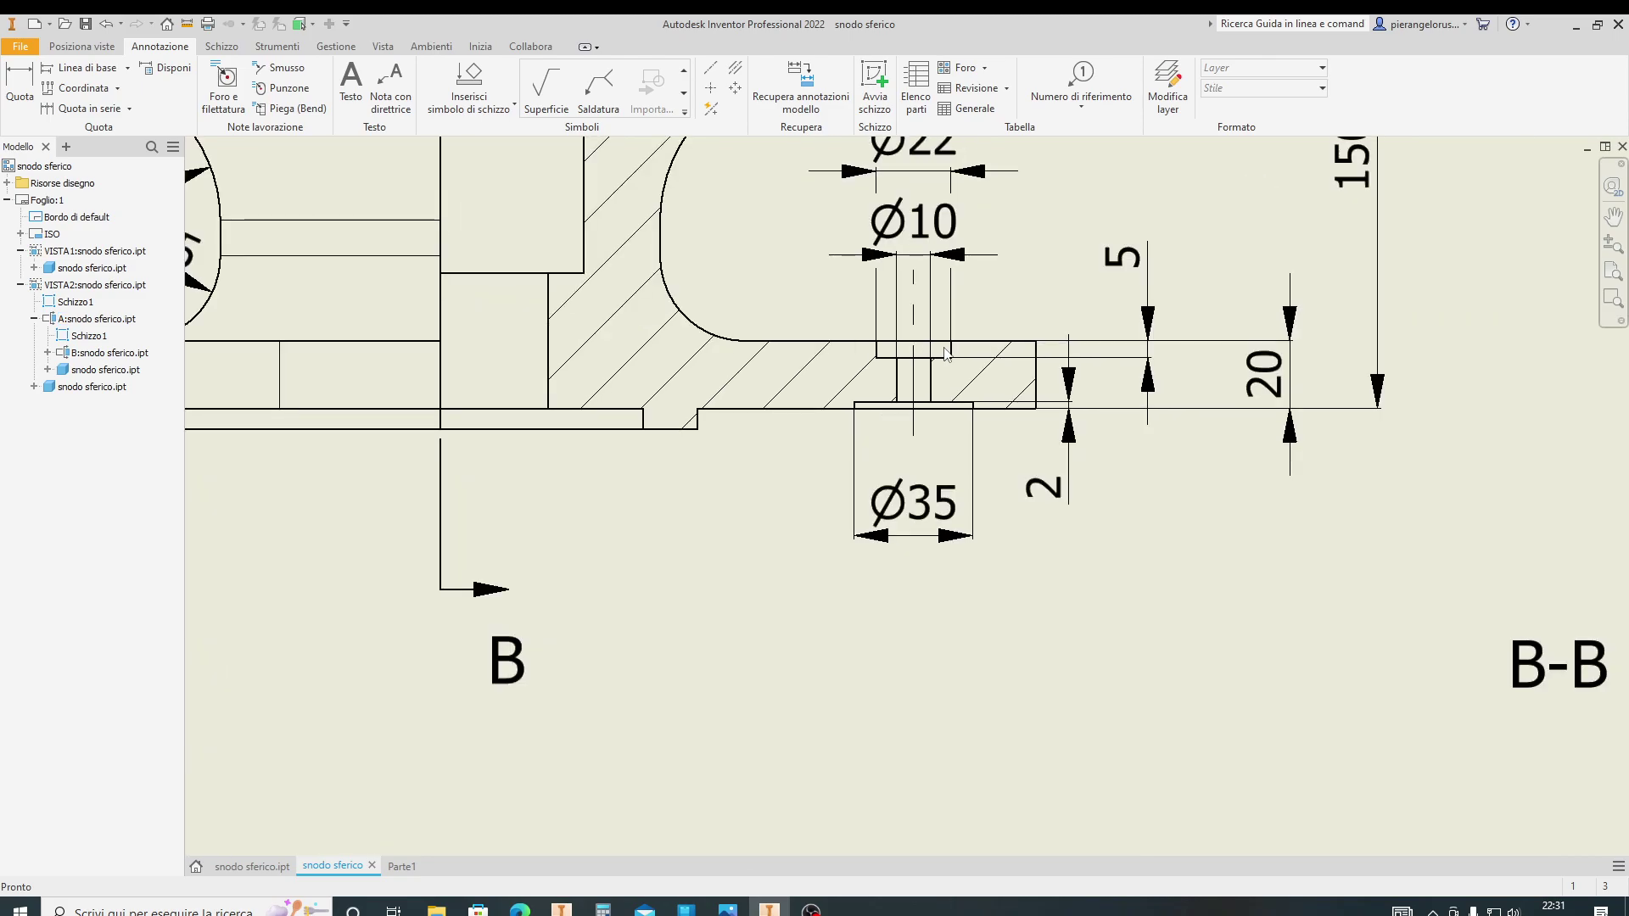
{"action": "scroll", "coordinate": [766, 744], "scroll_direction": "down", "scroll_amount": 2}
{"action": "scroll", "coordinate": [766, 745], "scroll_direction": "up", "scroll_amount": 1}
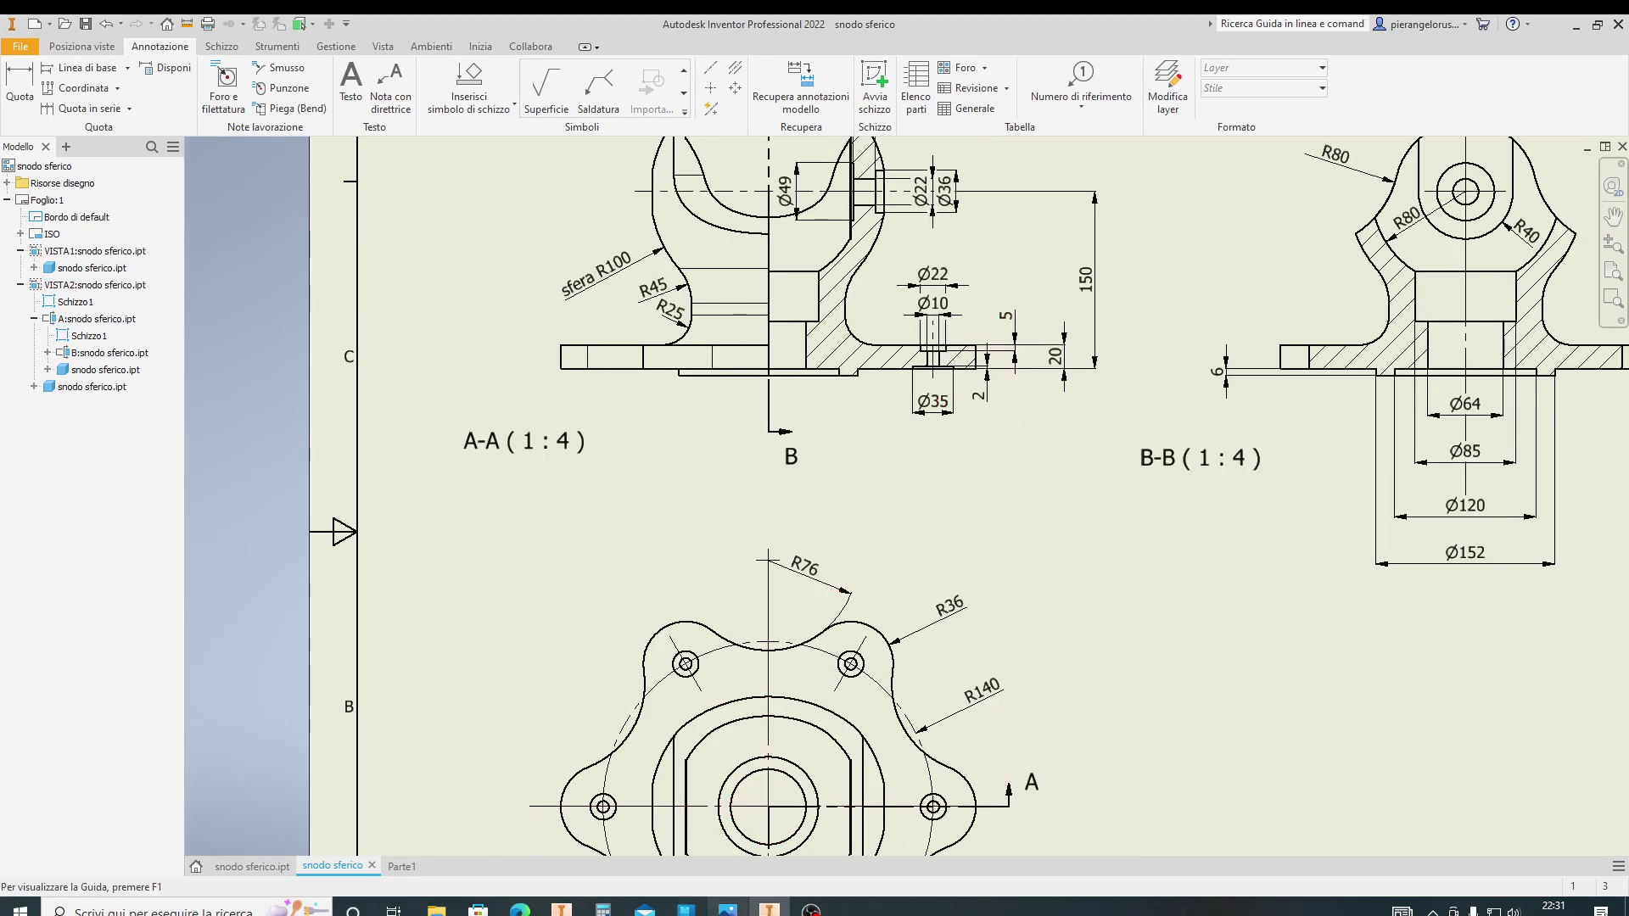
{"action": "scroll", "coordinate": [944, 375], "scroll_direction": "down", "scroll_amount": 5}
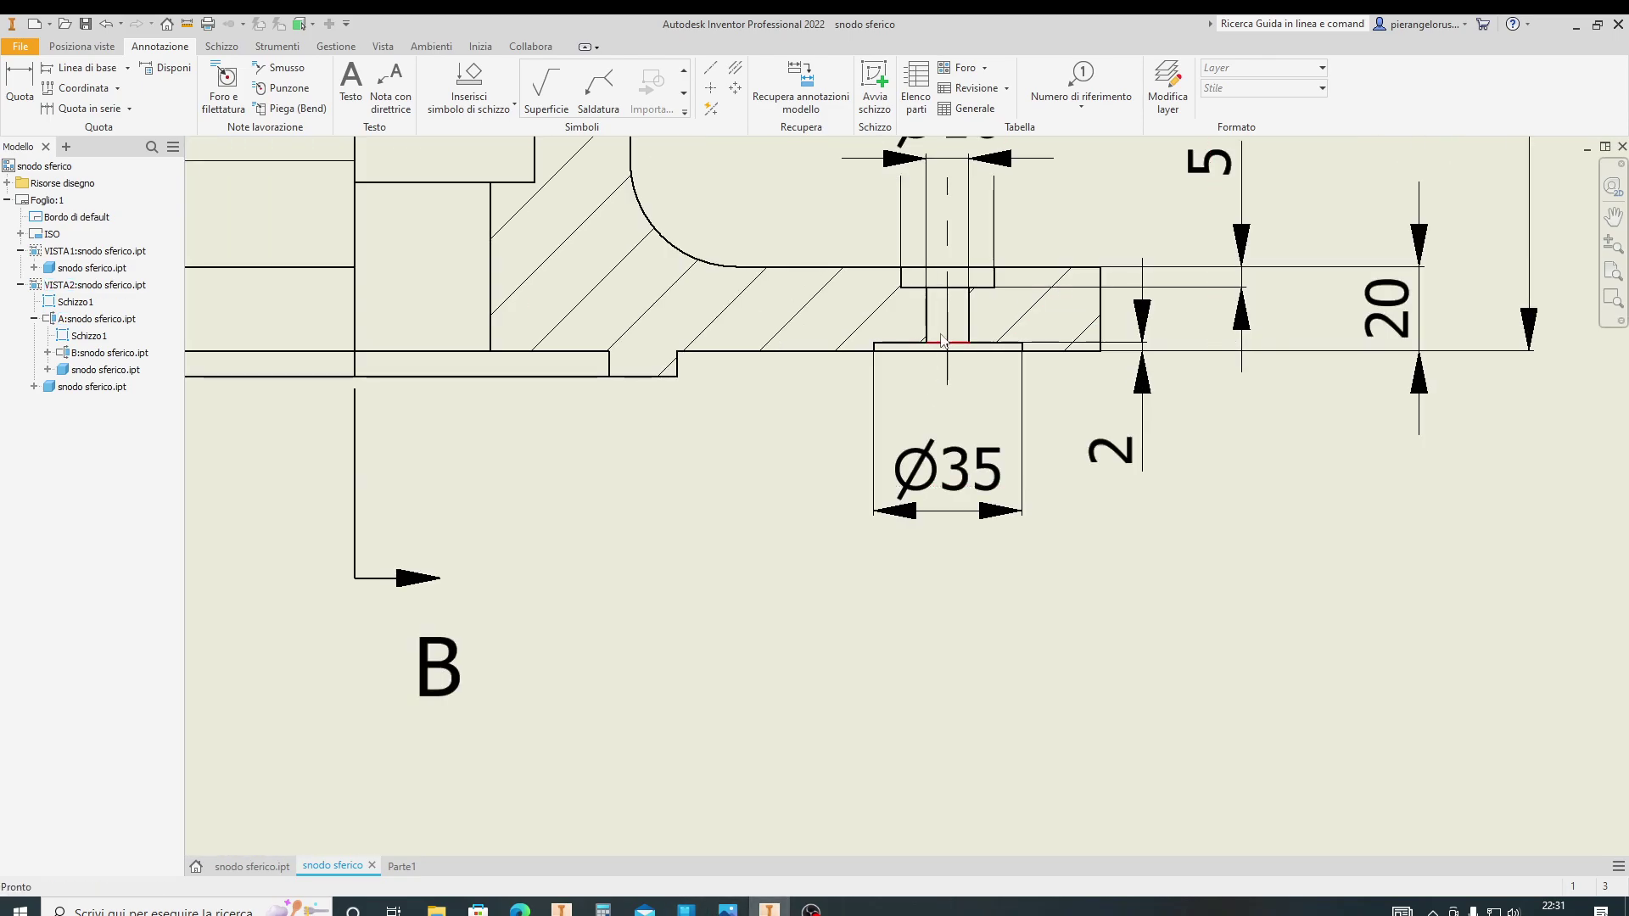
{"action": "middle_click_drag", "start_coordinate": [1001, 293], "coordinate": [975, 402]}
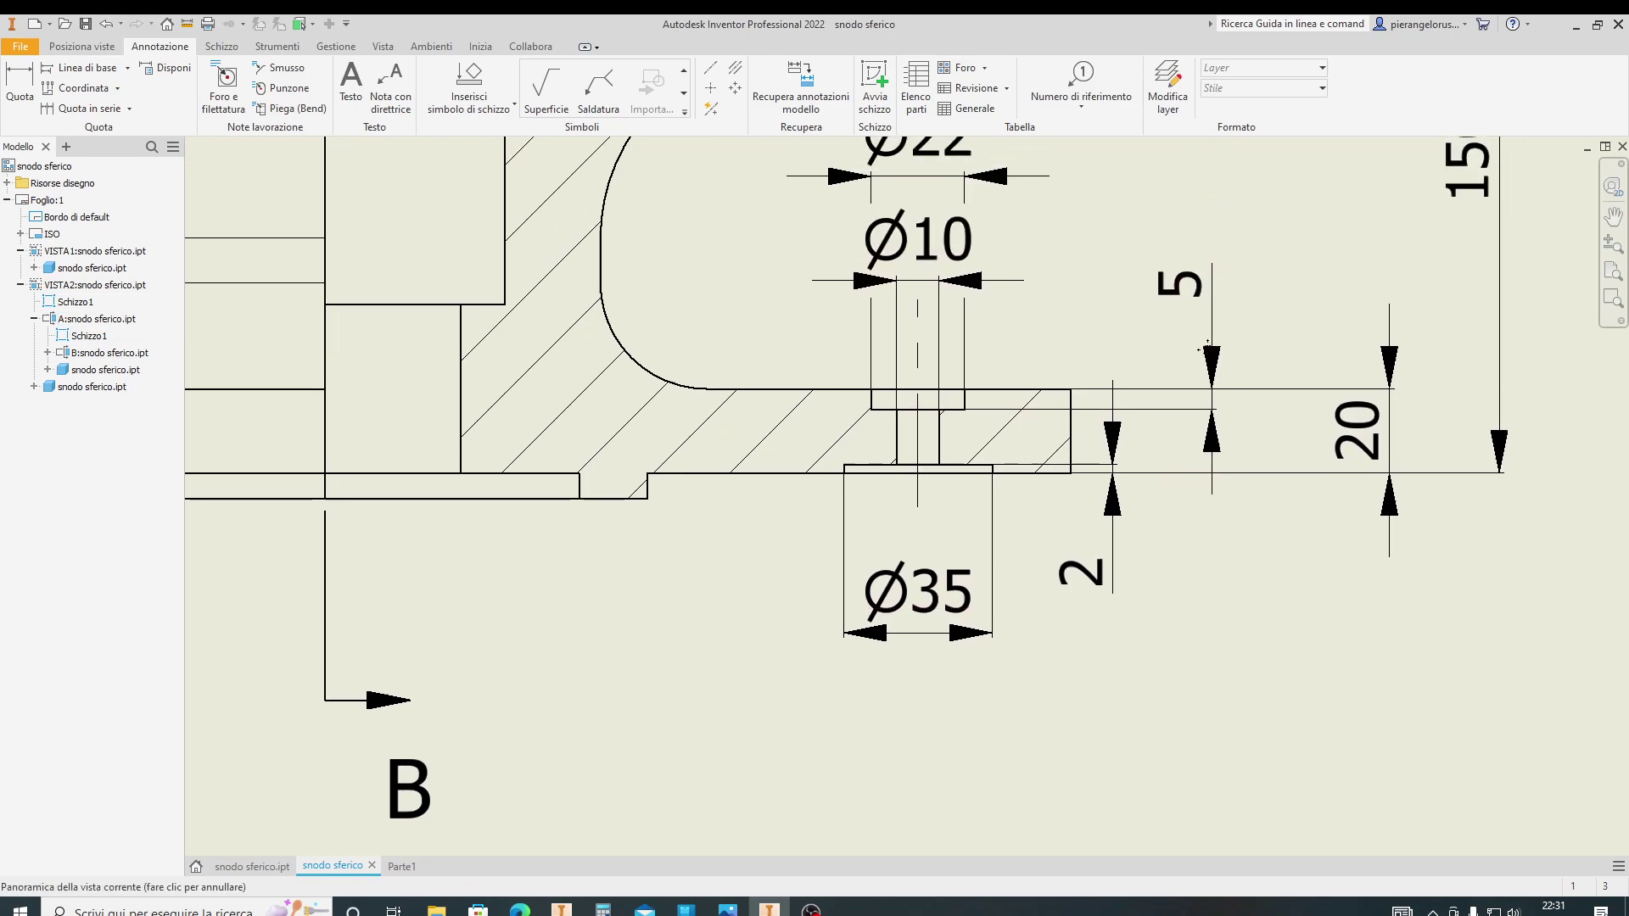
{"action": "middle_click_drag", "start_coordinate": [980, 319], "coordinate": [961, 414]}
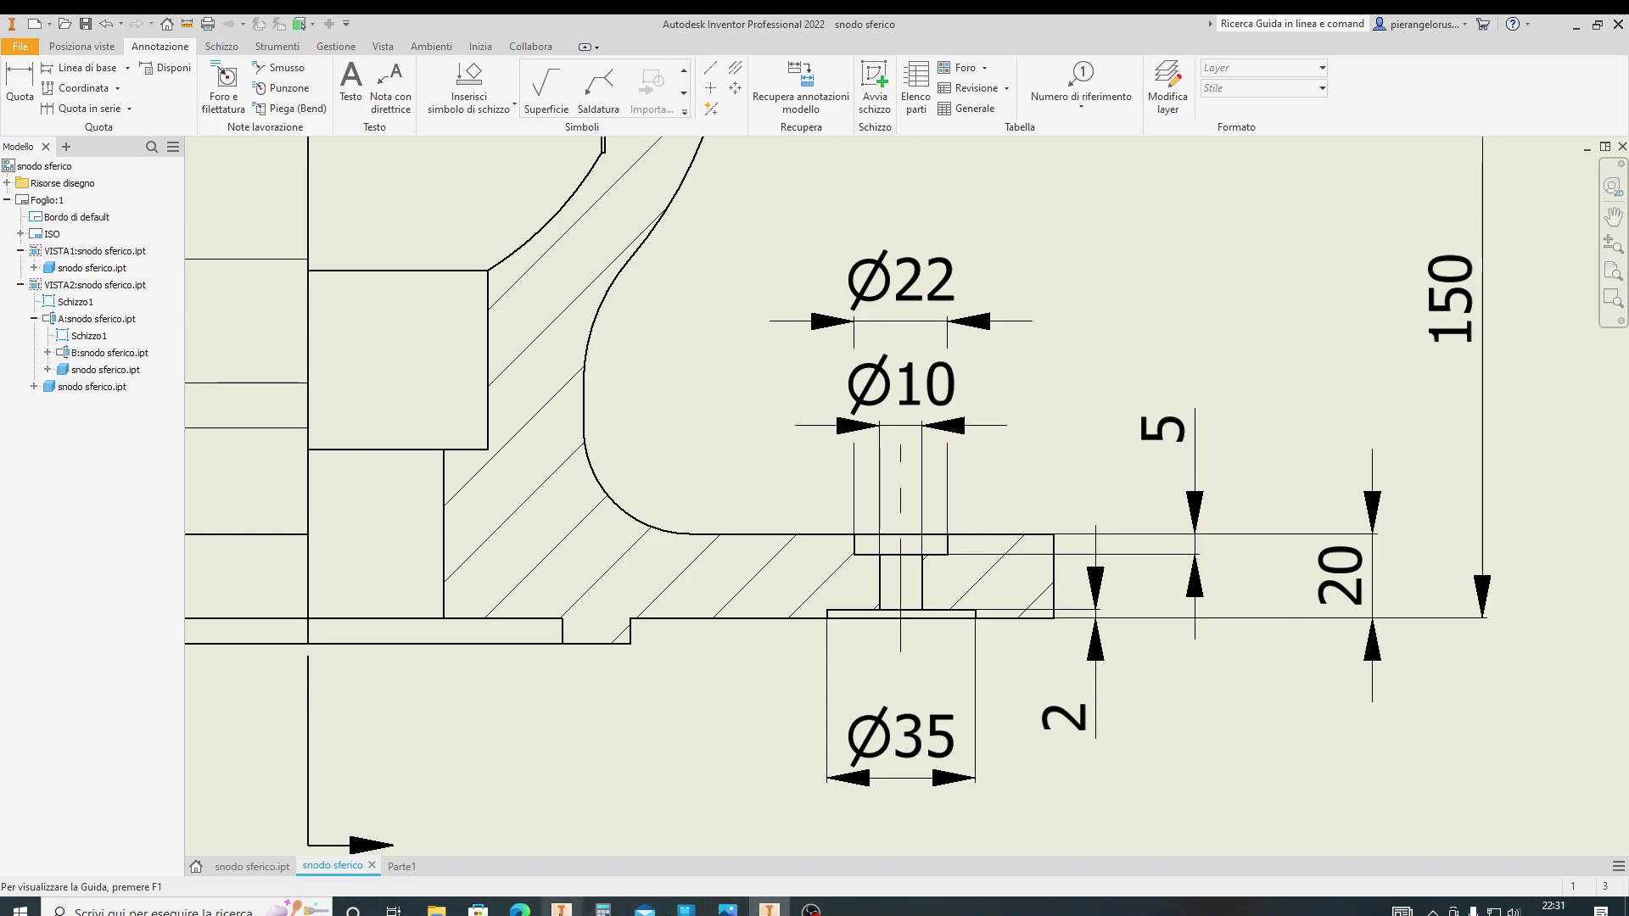
Start a hole on Parte1's top face, centred on a lobe's curved edge
{"action": "left_click", "coordinate": [403, 867]}
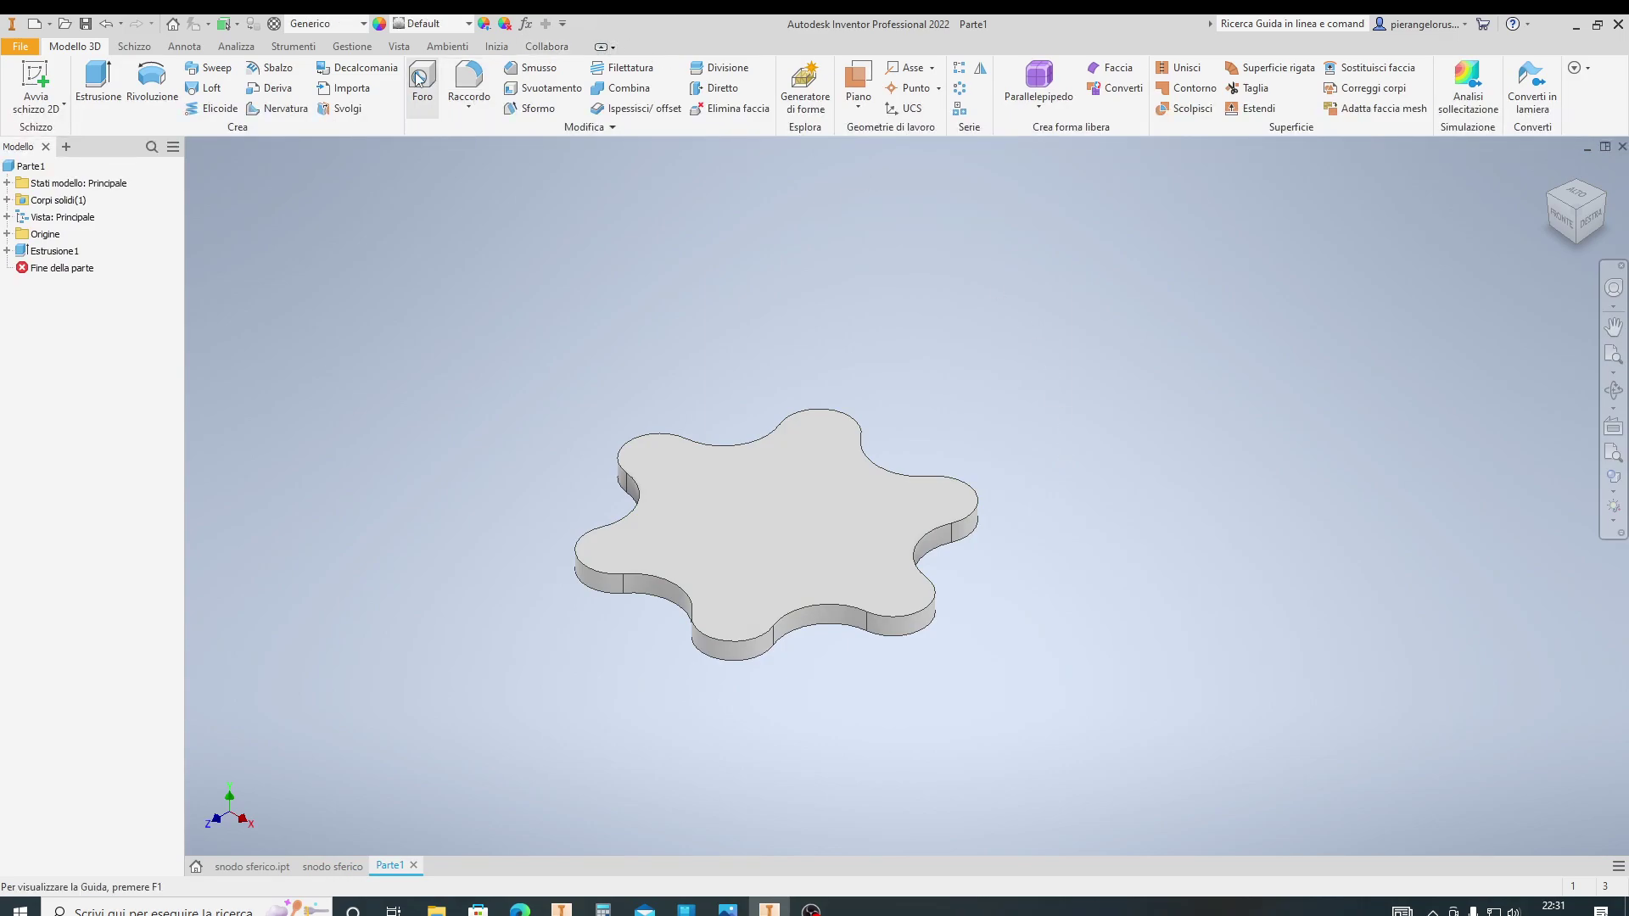
{"action": "left_click", "coordinate": [419, 79]}
{"action": "scroll", "coordinate": [725, 665], "scroll_direction": "down", "scroll_amount": 5}
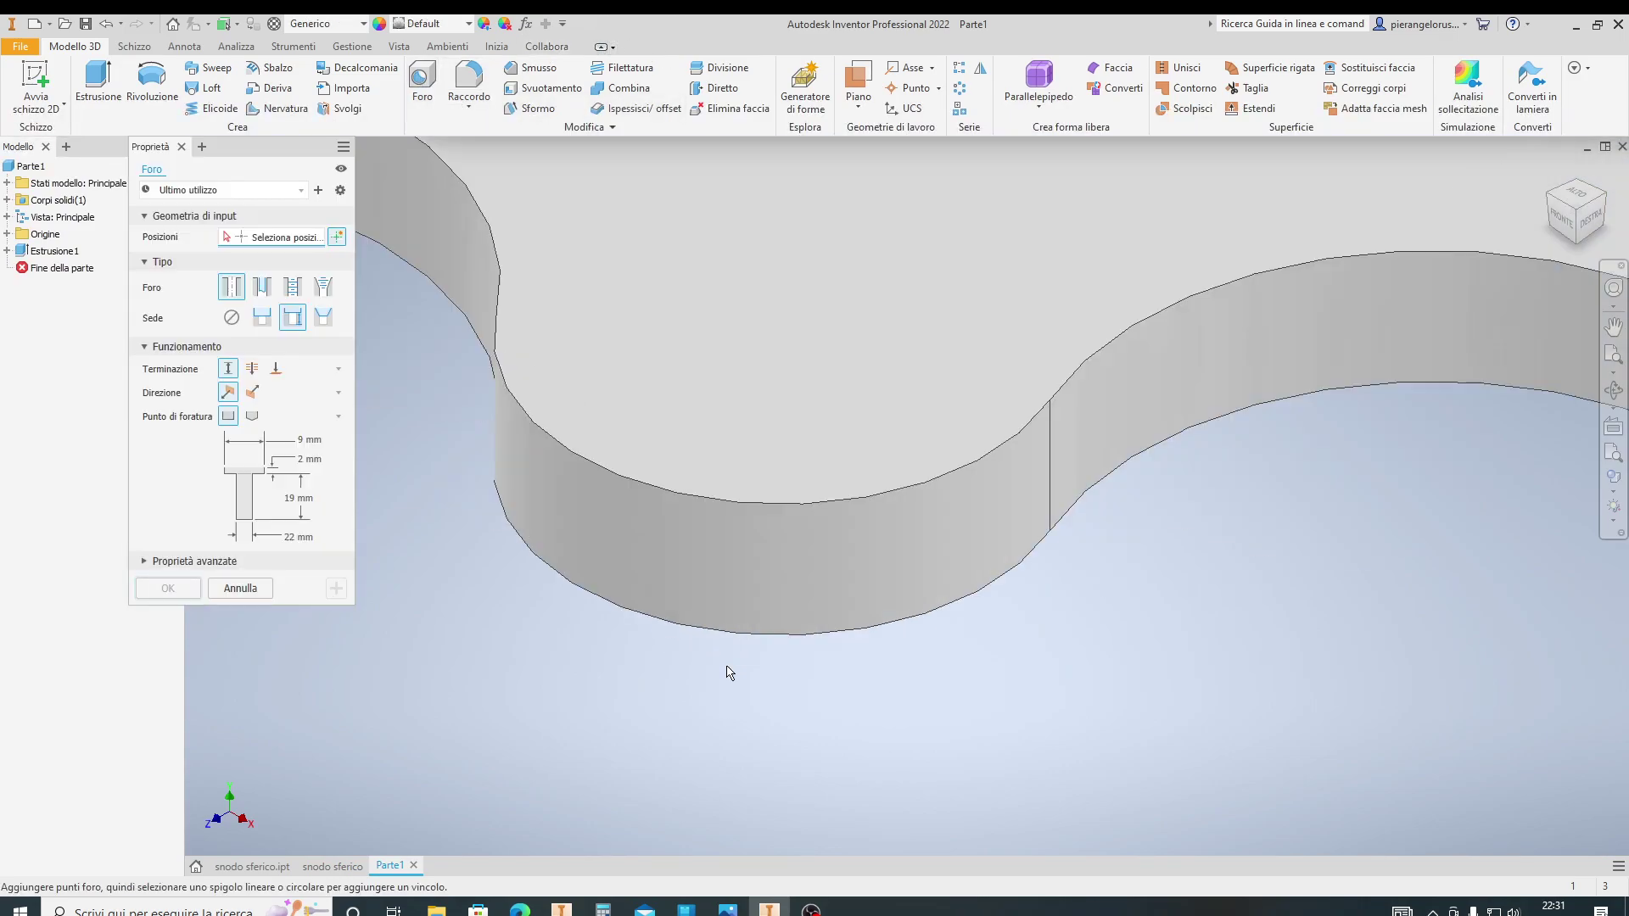
{"action": "scroll", "coordinate": [727, 672], "scroll_direction": "up", "scroll_amount": 3}
{"action": "left_click", "coordinate": [743, 393]}
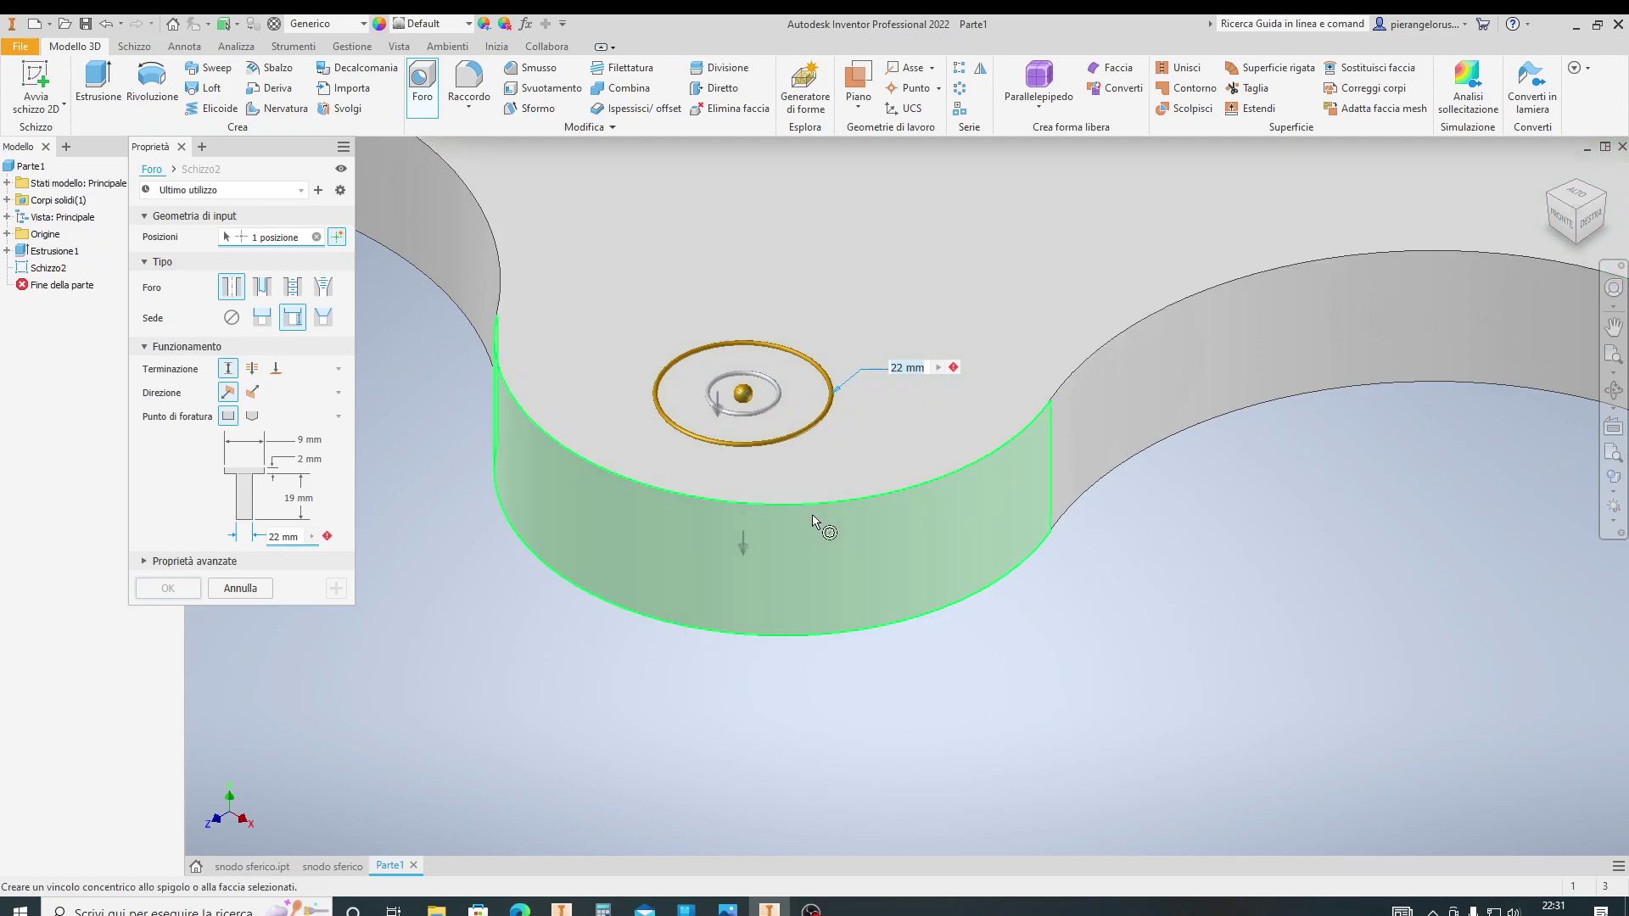
{"action": "left_click", "coordinate": [812, 506]}
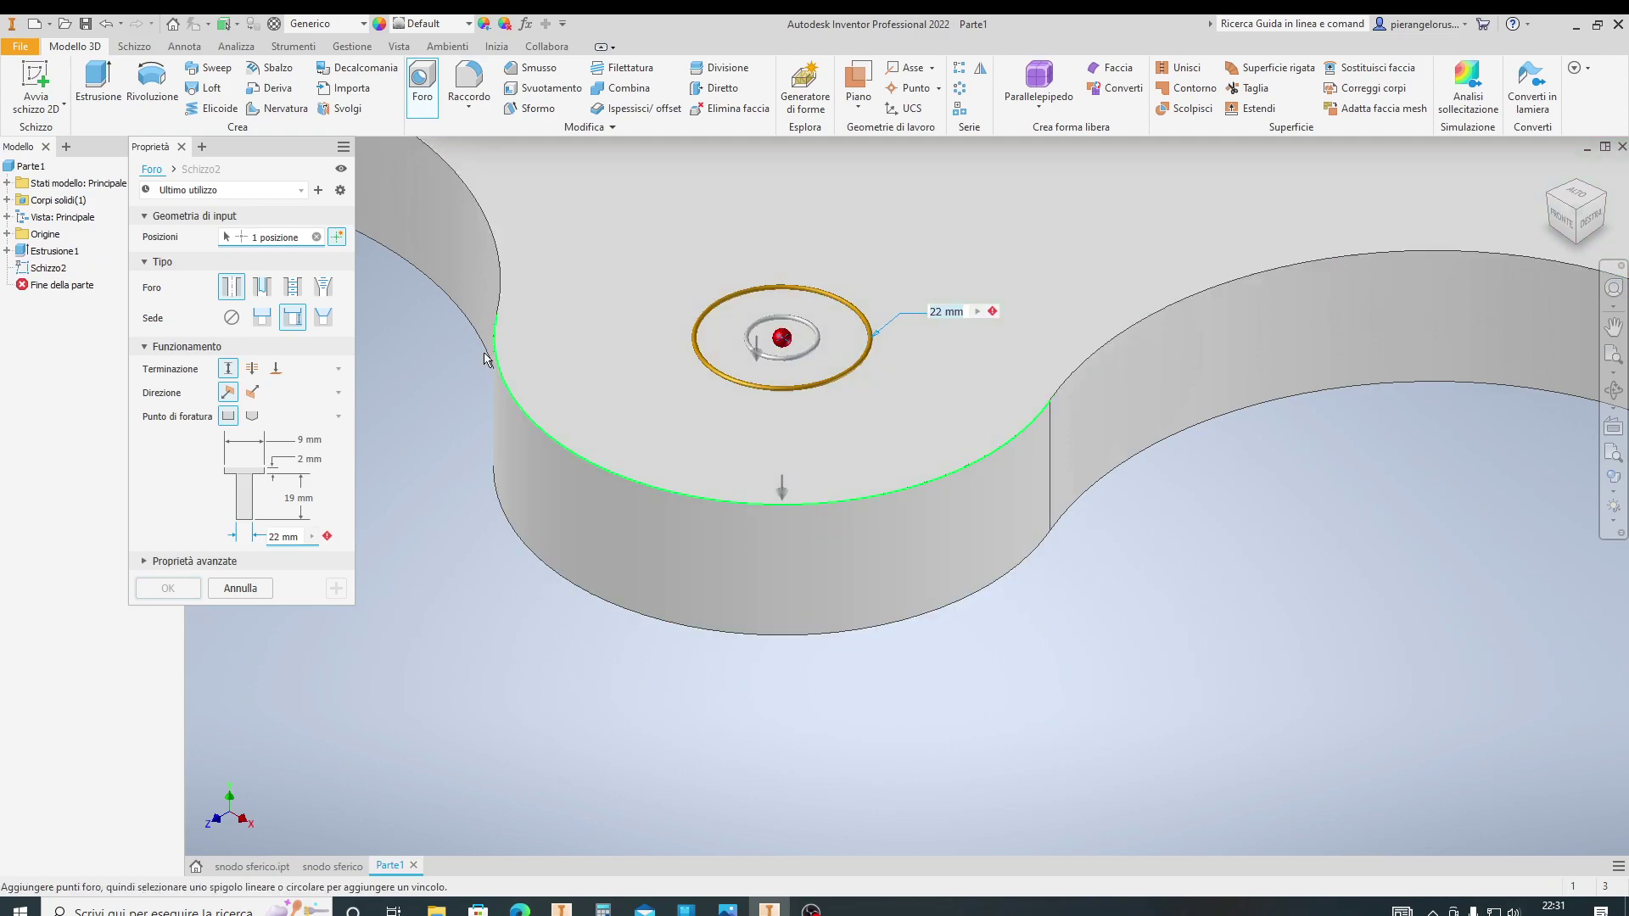
Make the hole counterbored with a 22 mm diameter and 5 mm depth
{"action": "left_click", "coordinate": [266, 320]}
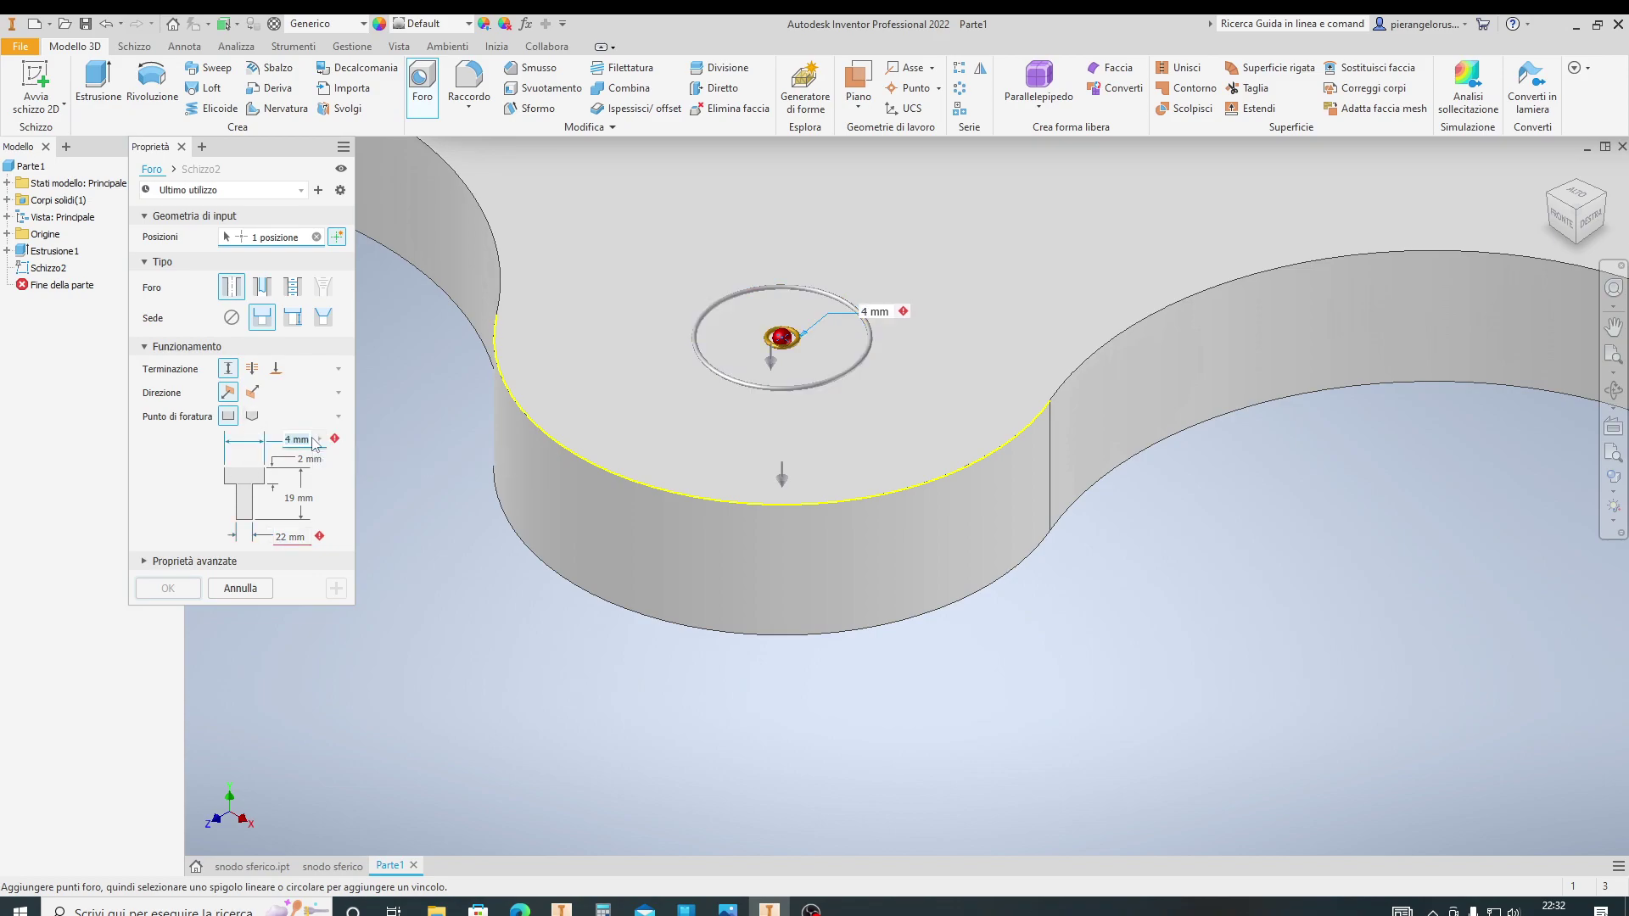
{"action": "type", "text": "22"}
{"action": "left_click", "coordinate": [310, 463]}
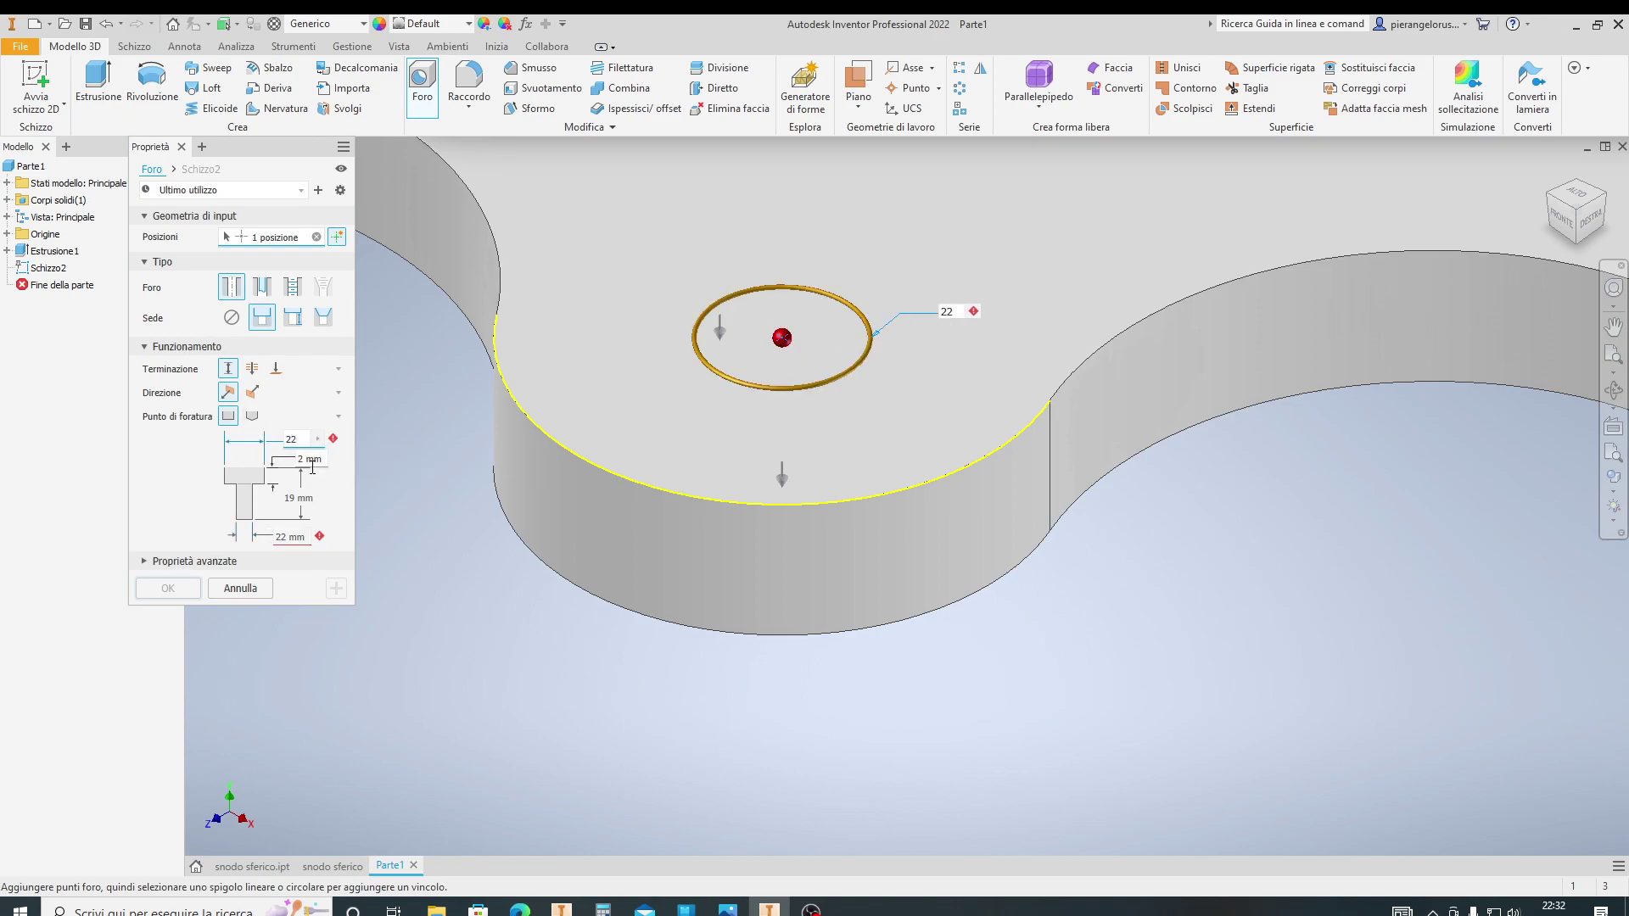
{"action": "type", "text": "5"}
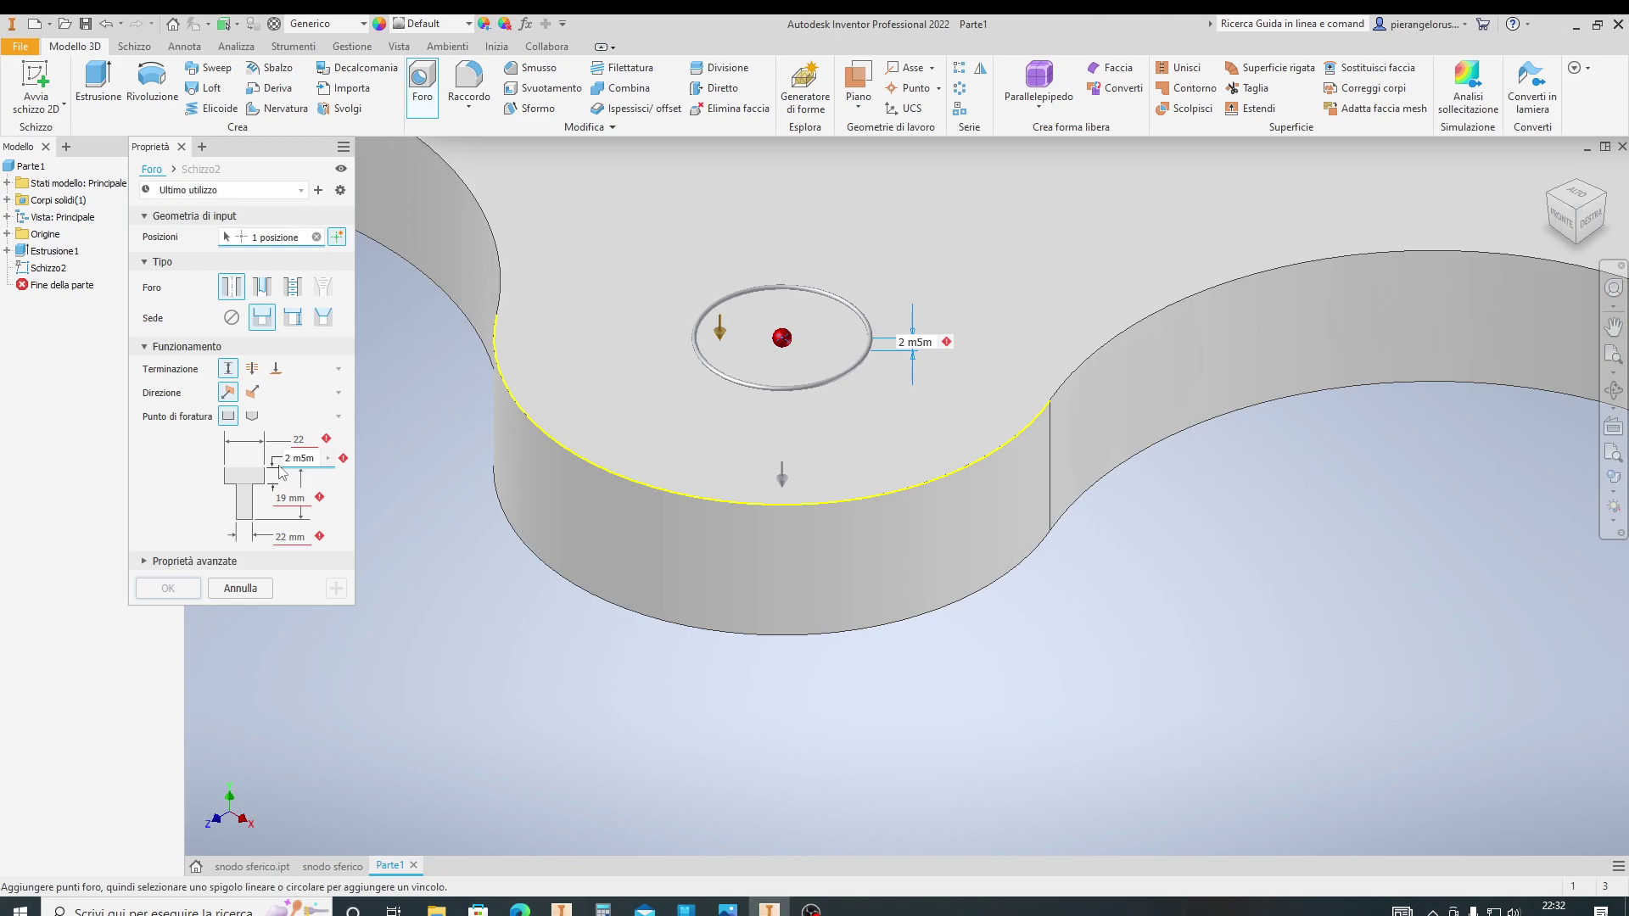
{"action": "key", "text": "BackSpace"}
{"action": "key", "text": "BackSpace"}
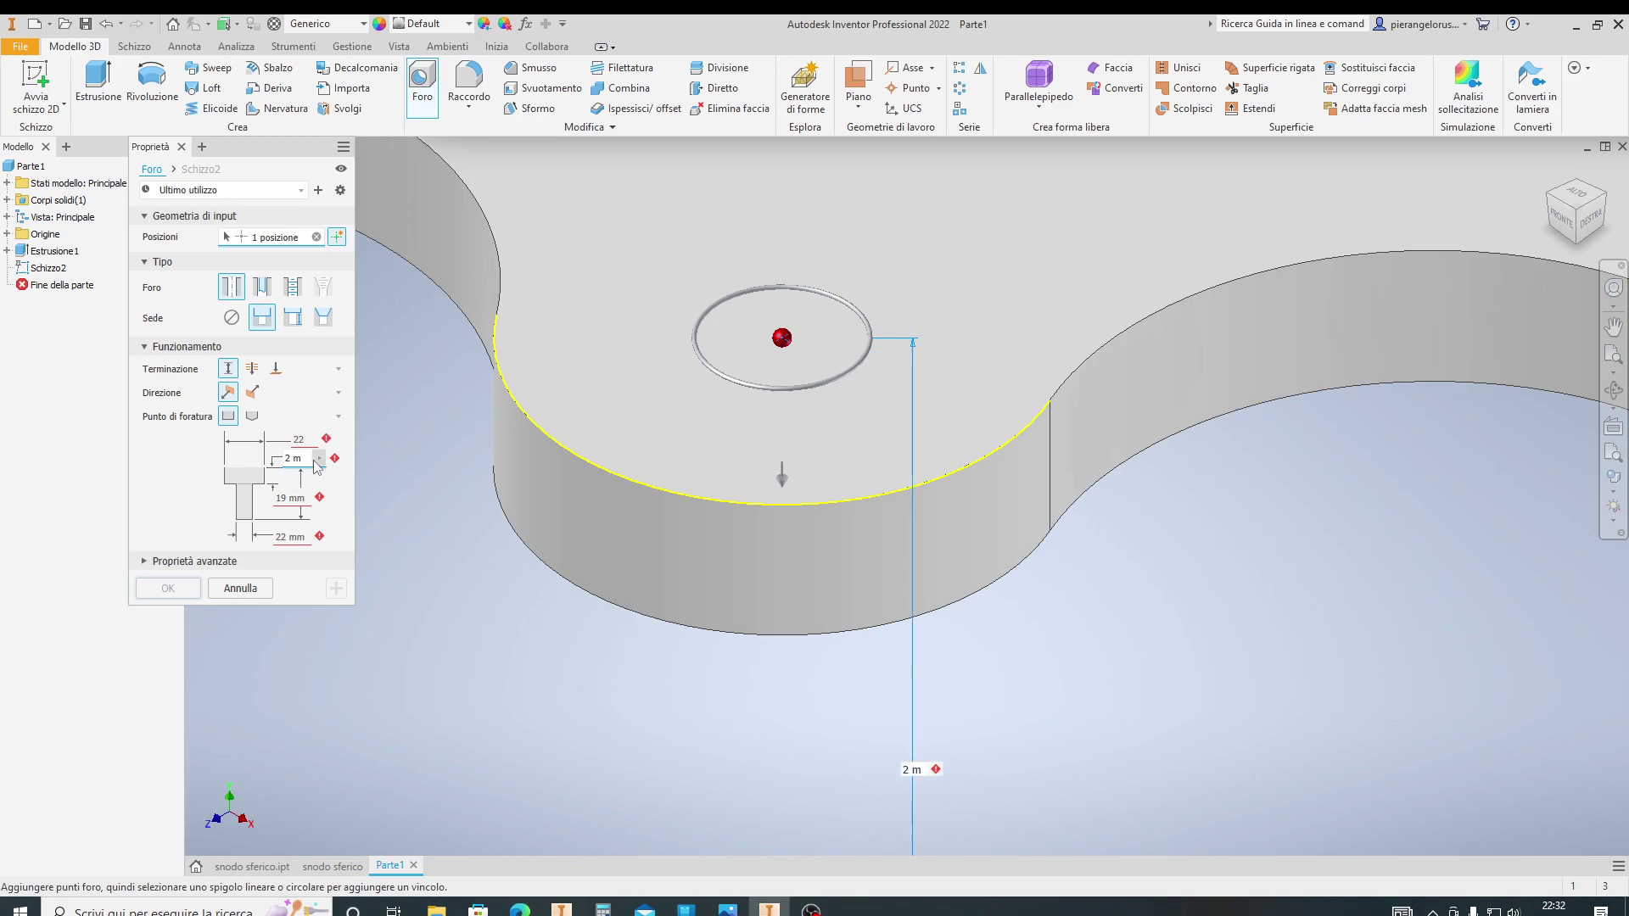
{"action": "left_click", "coordinate": [319, 458]}
{"action": "left_click", "coordinate": [302, 465]}
{"action": "key", "text": "BackSpace"}
{"action": "key", "text": "BackSpace"}
{"action": "type", "text": "5"}
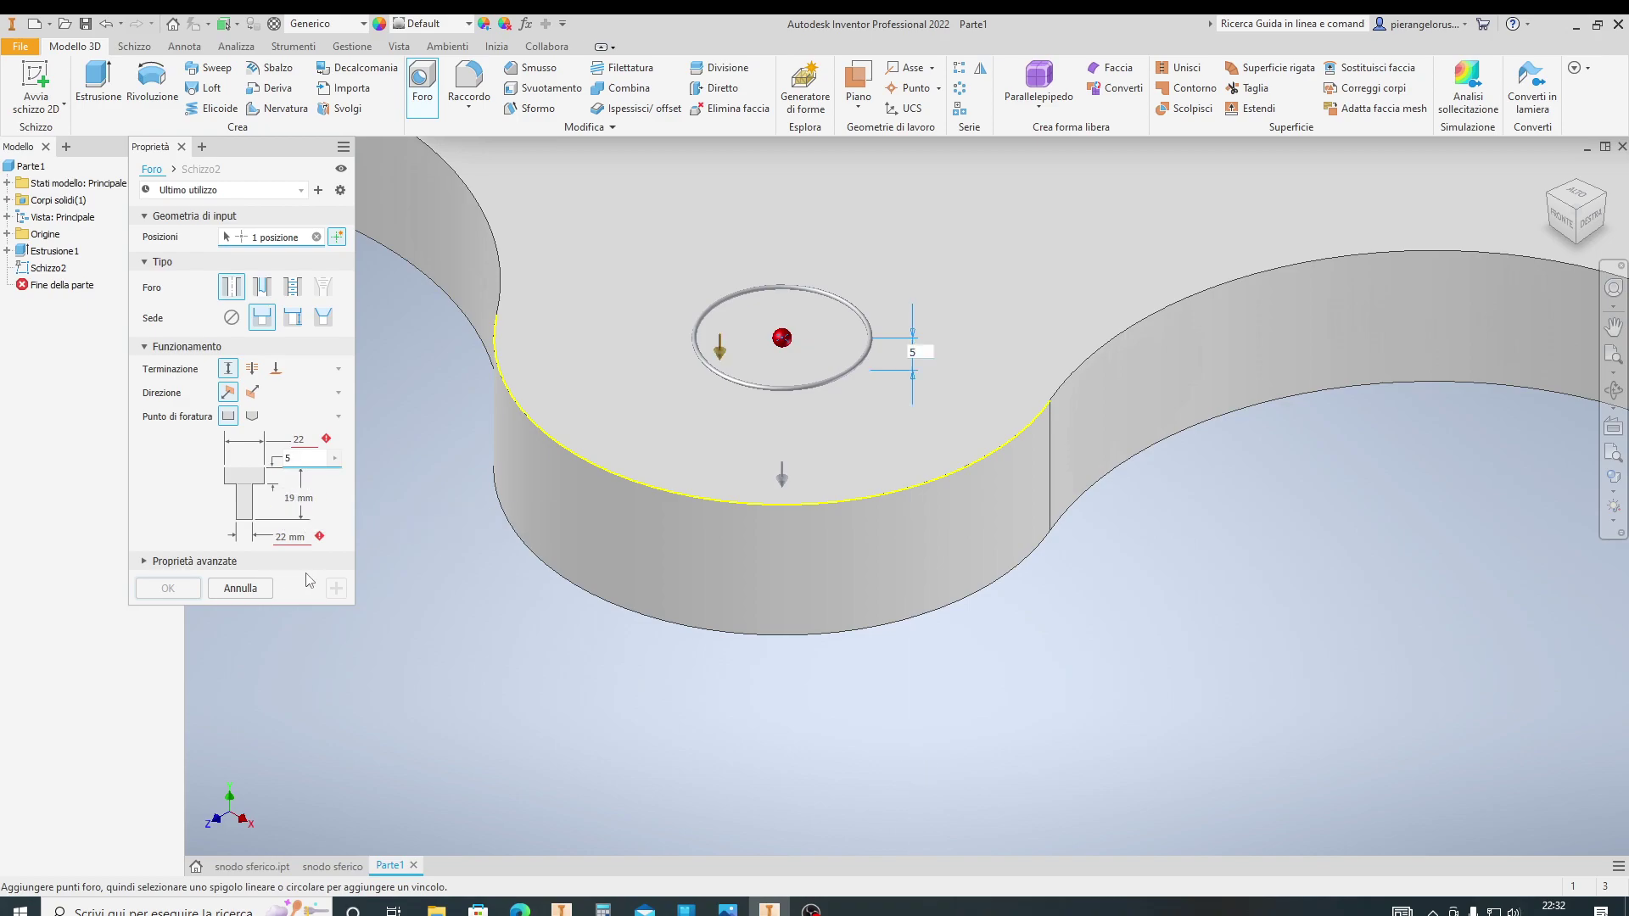
{"action": "key", "text": "Tab"}
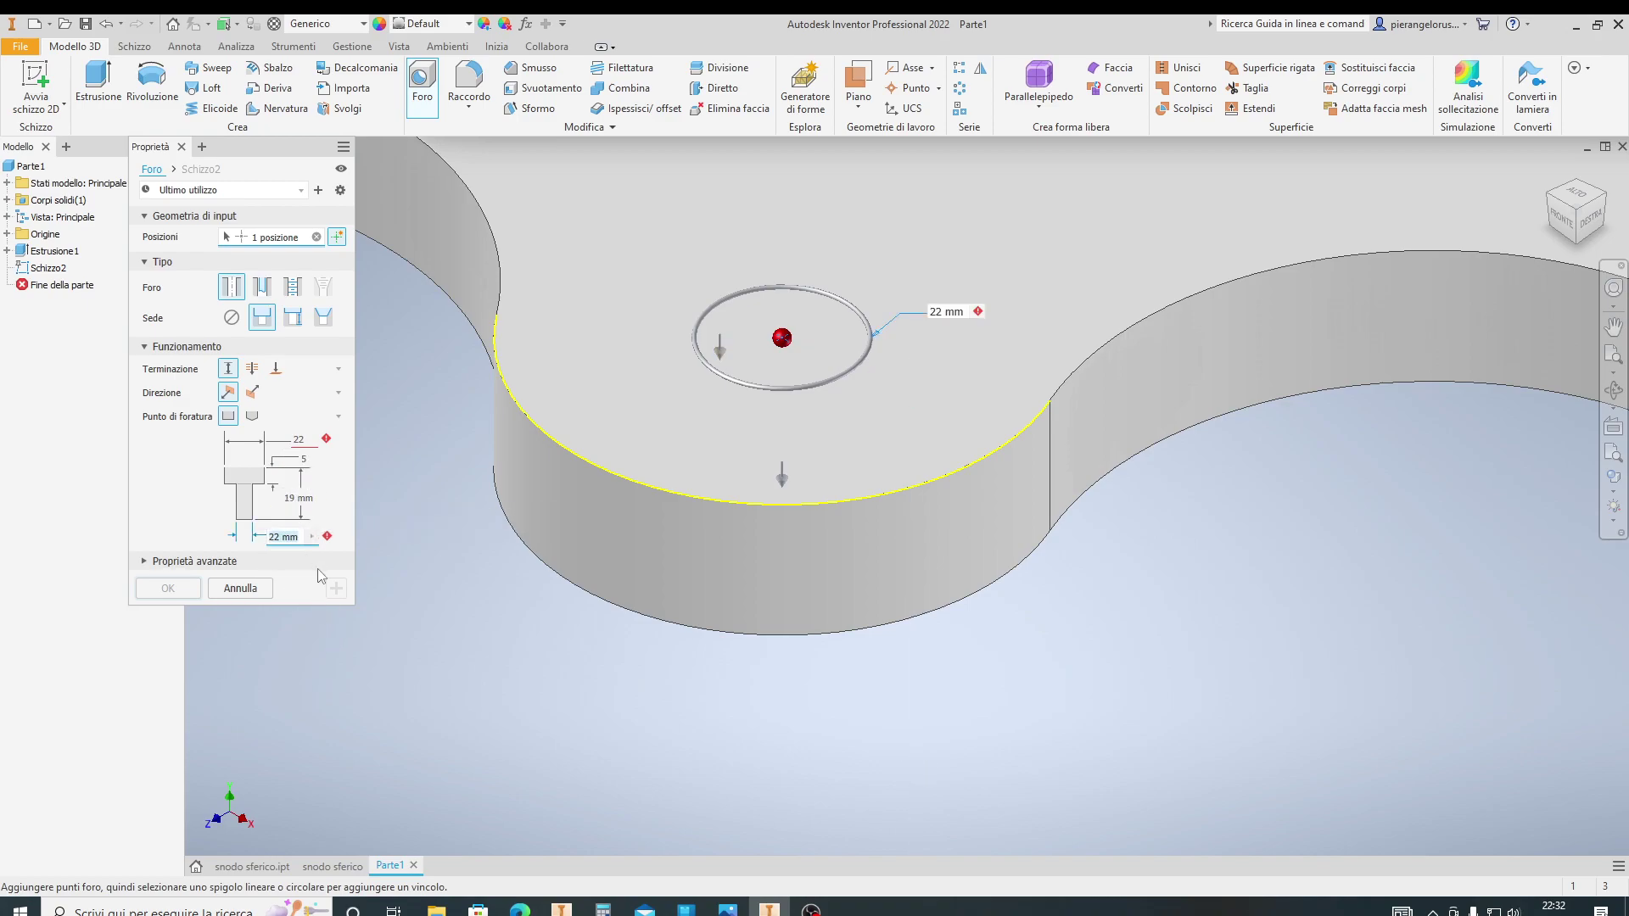
Enter the 10 mm hole diameter, then cancel the hole without creating it
{"action": "type", "text": "10"}
{"action": "key", "text": "Tab"}
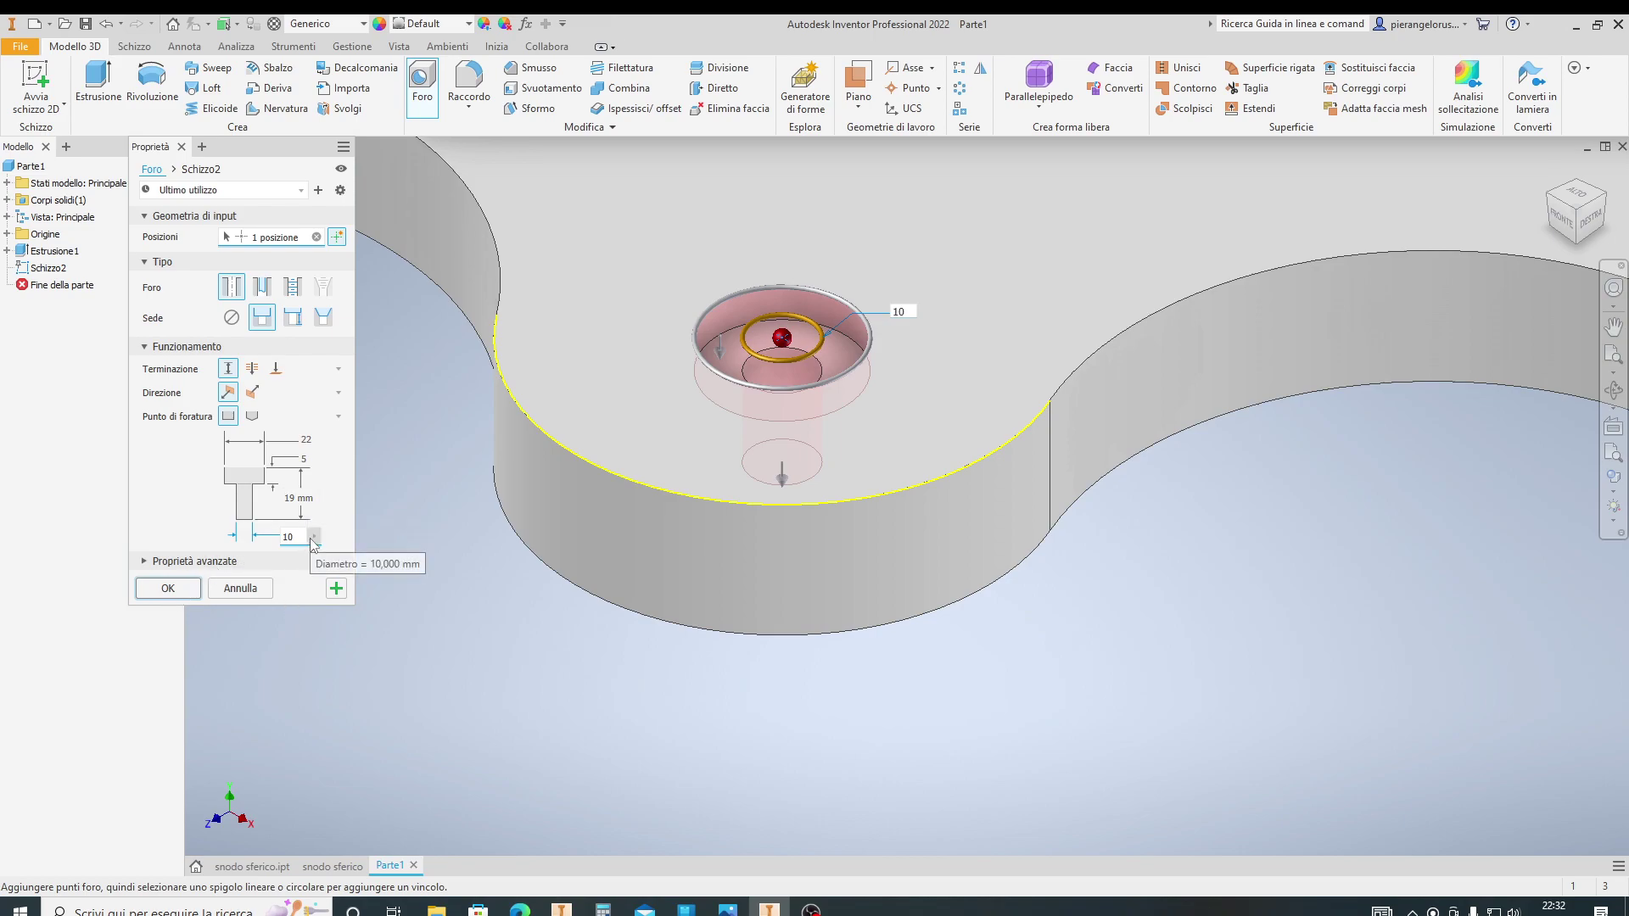
{"action": "left_click", "coordinate": [302, 499]}
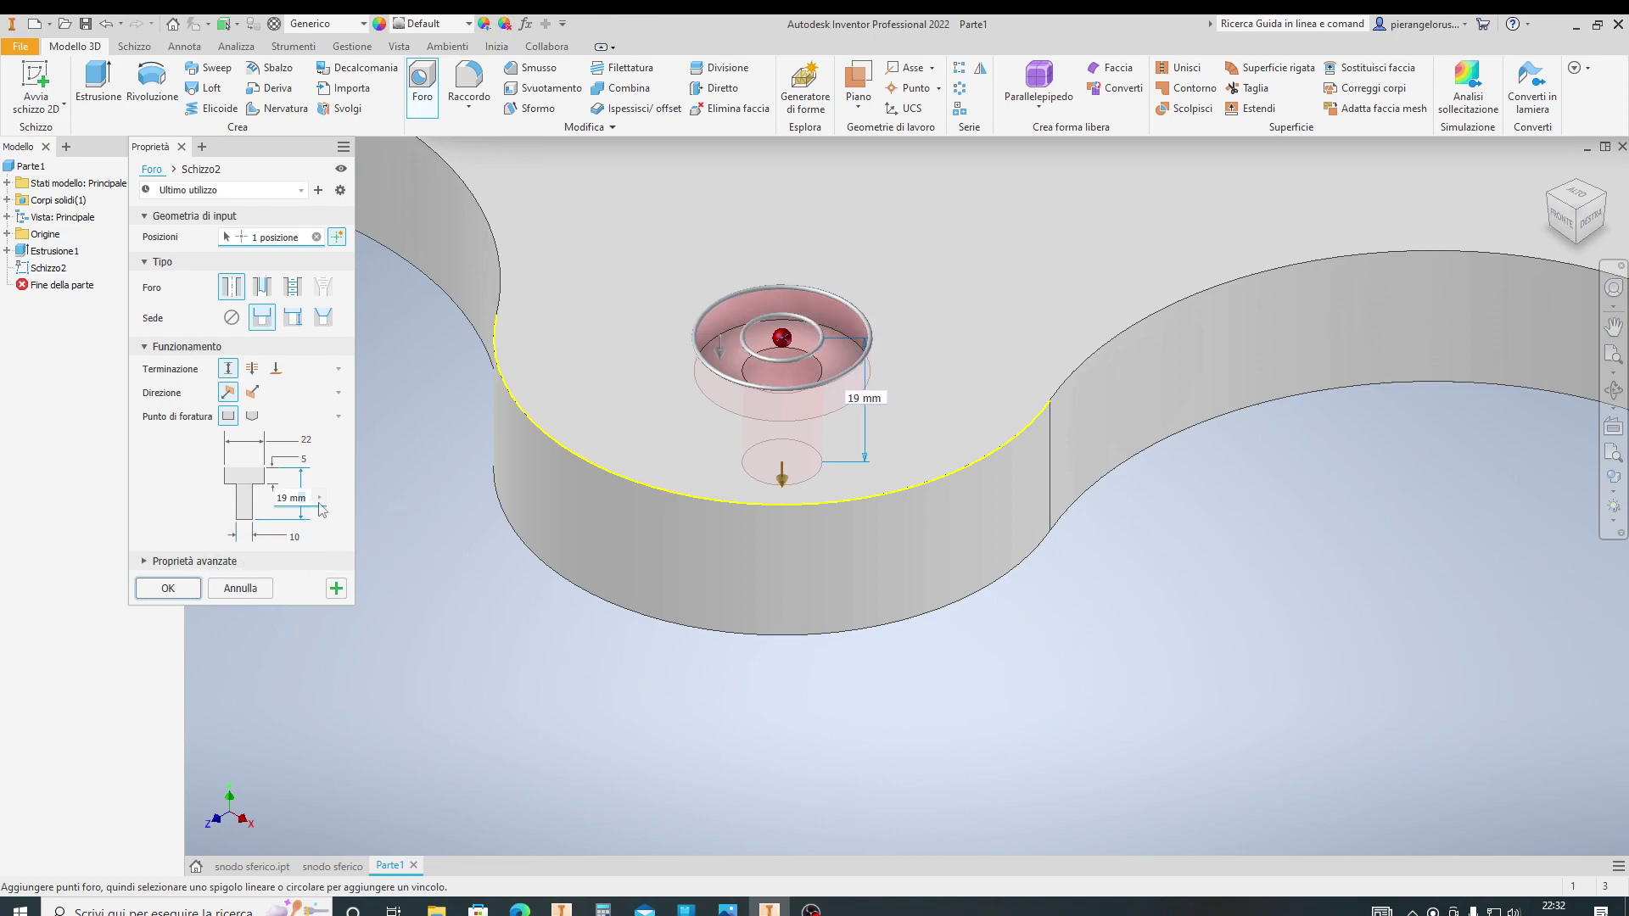
{"action": "key", "text": "Escape"}
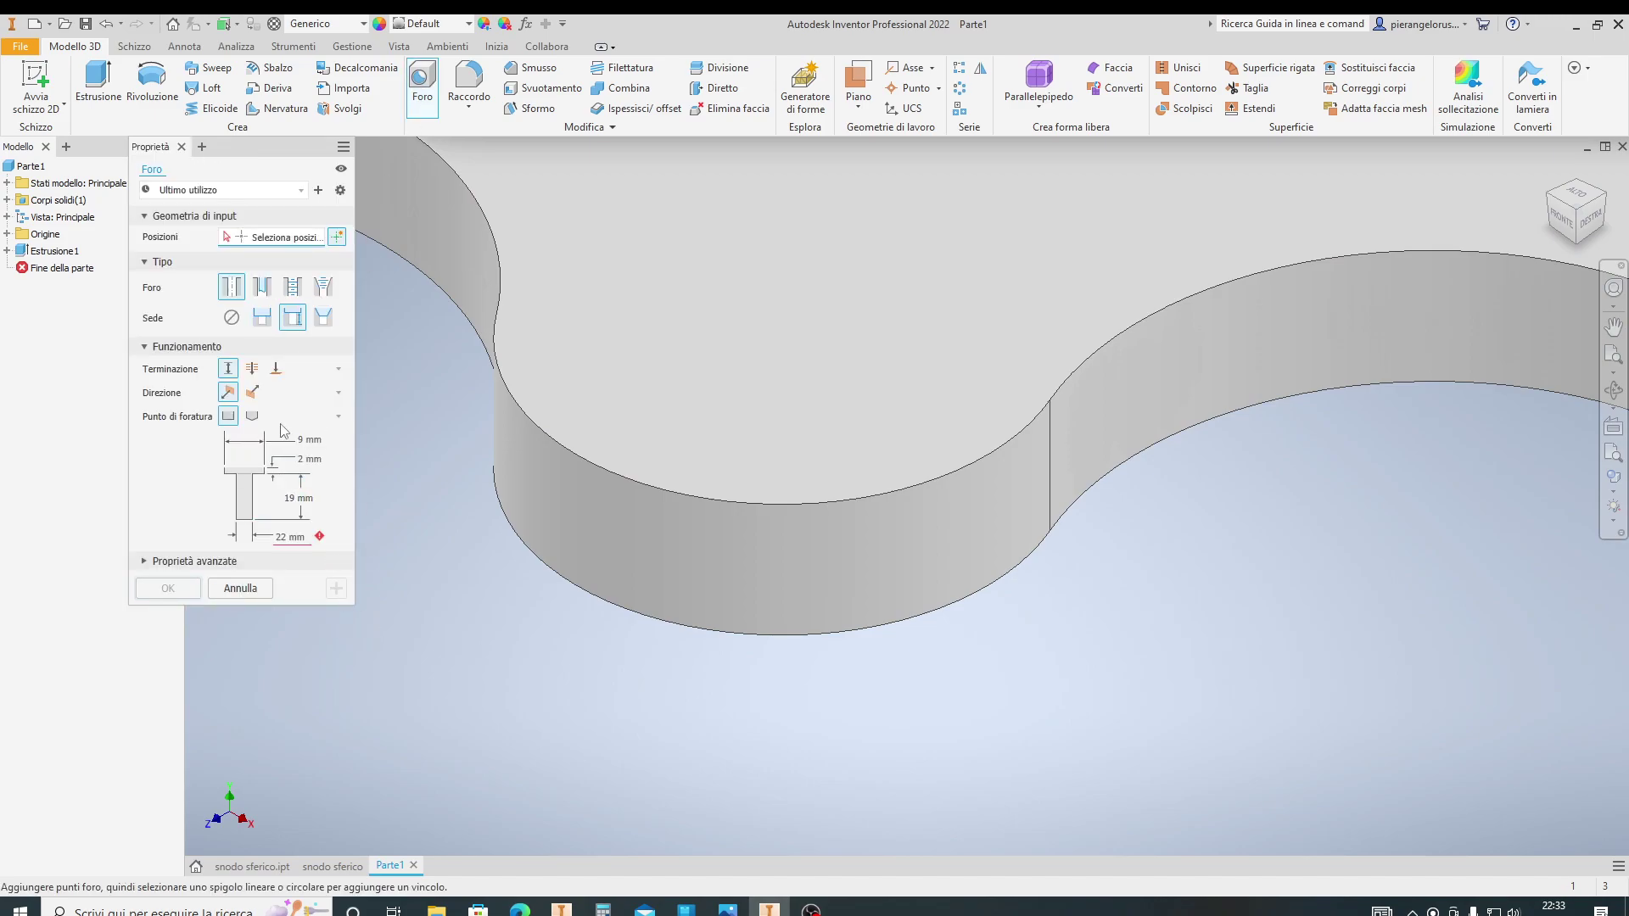
Create a through Ø10 hole with a 22 mm, 5 mm-deep counterbore on the lobe's arc edge
{"action": "left_click", "coordinate": [263, 319]}
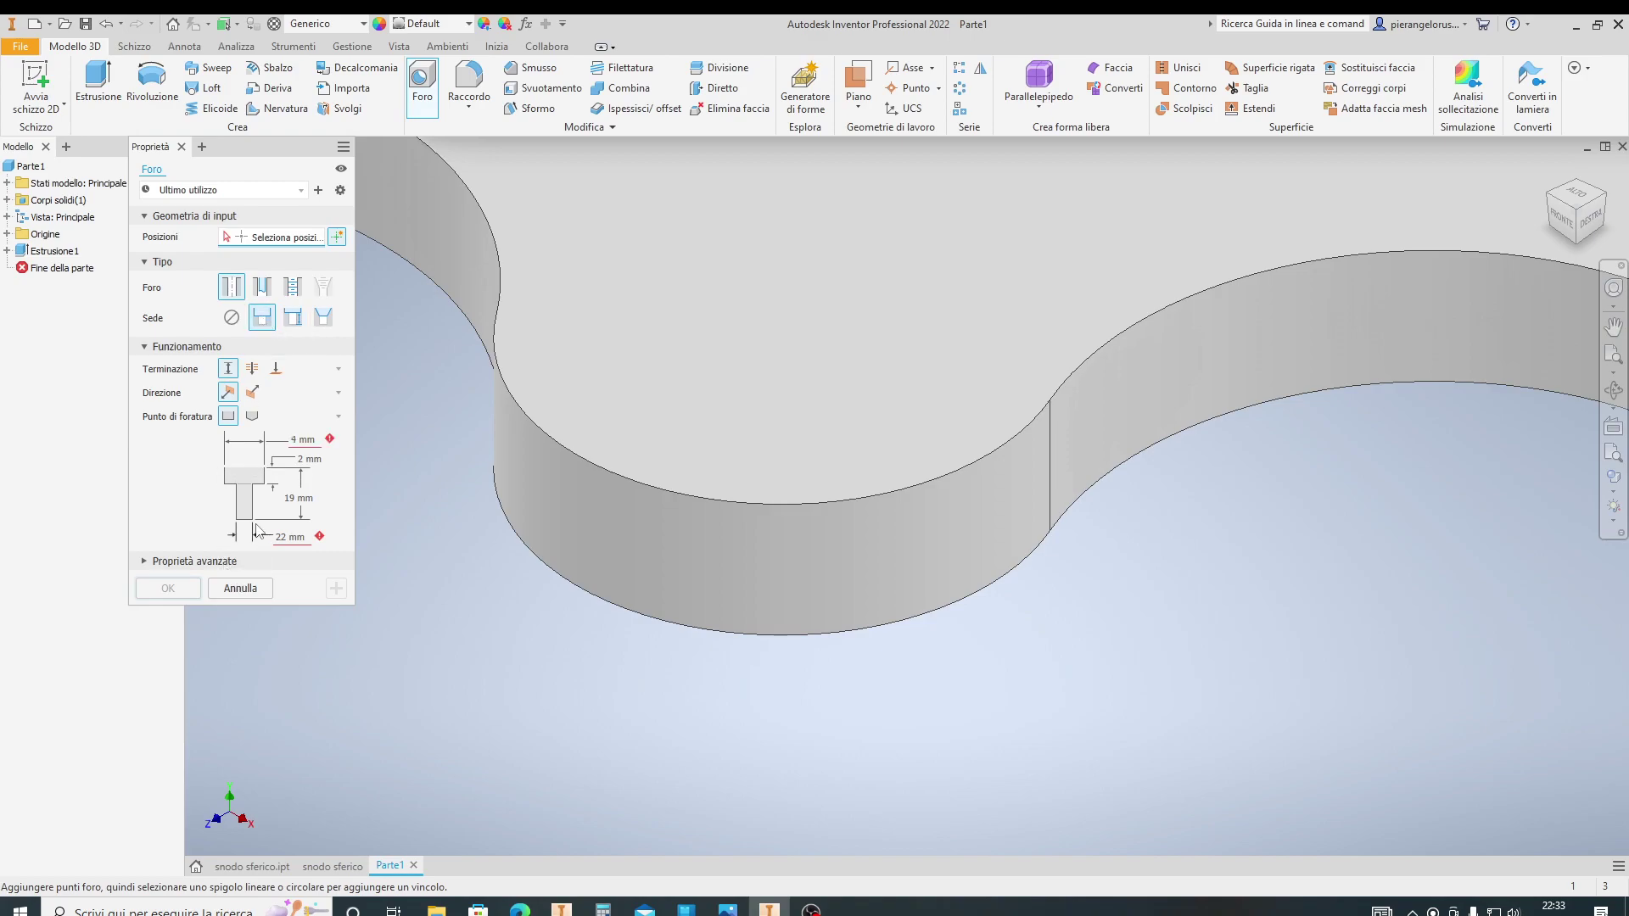
{"action": "left_click", "coordinate": [252, 415]}
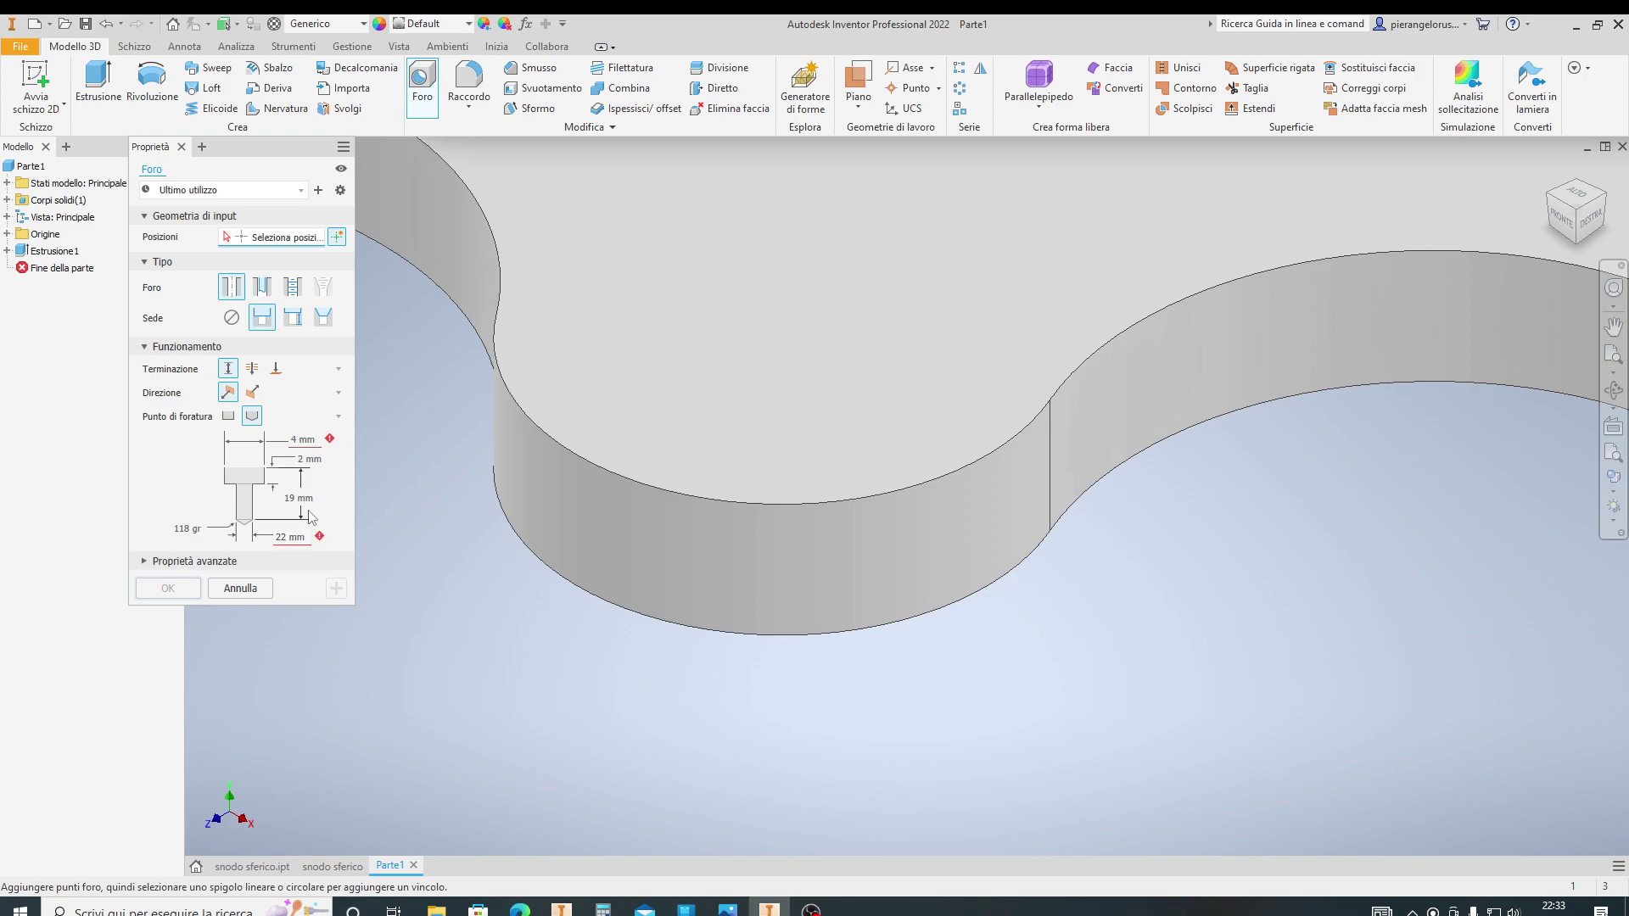
{"action": "left_click", "coordinate": [251, 370]}
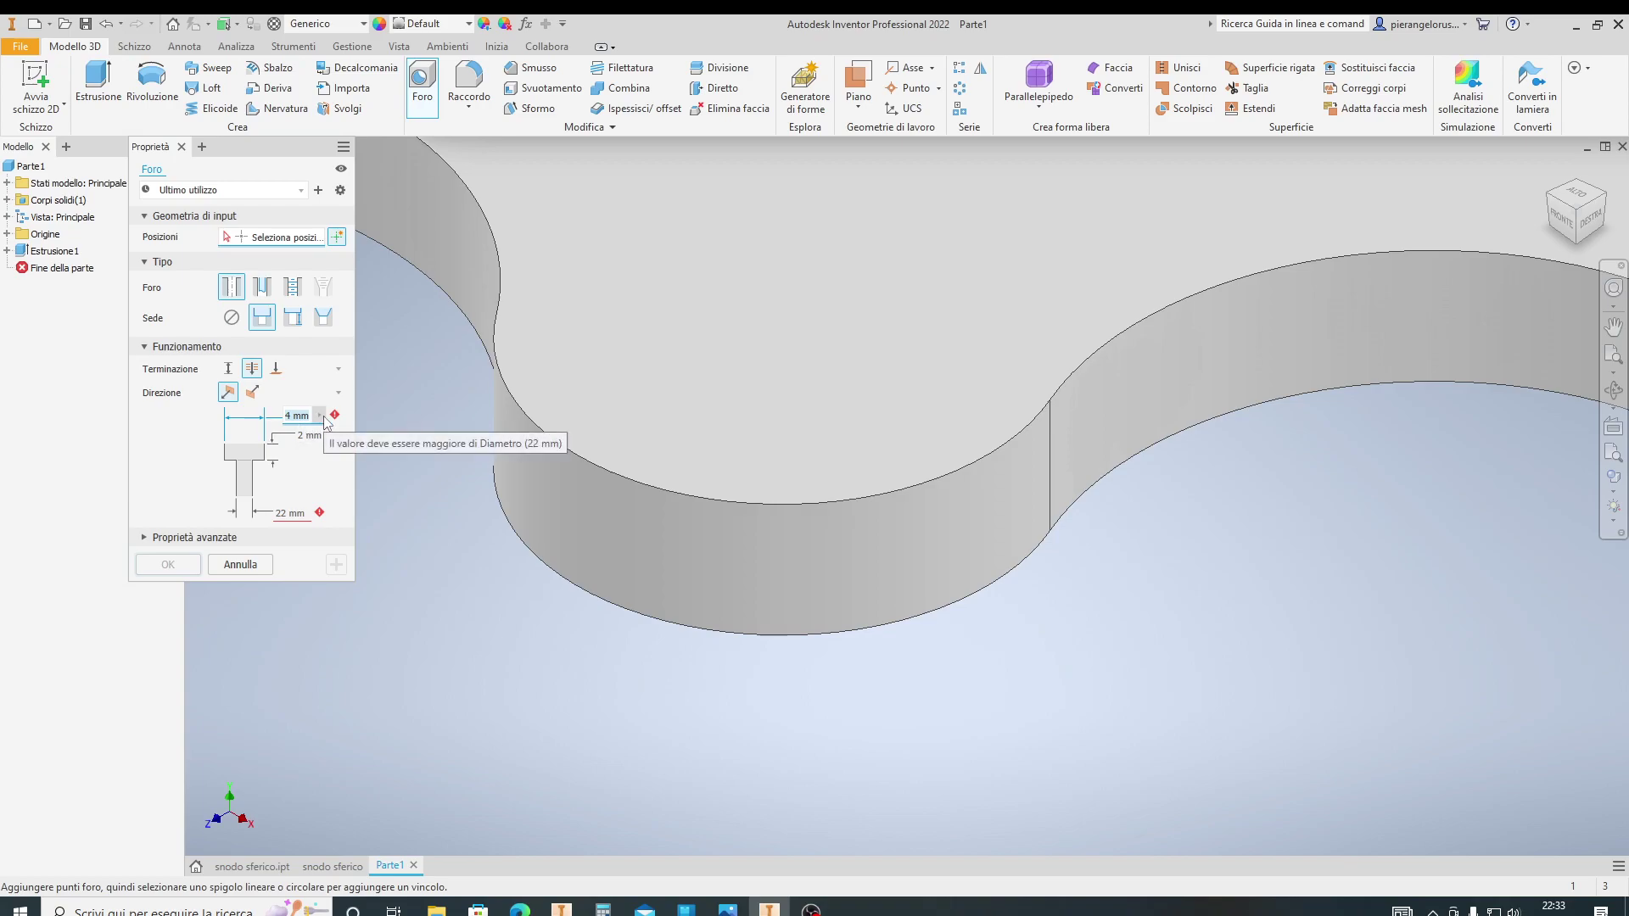
{"action": "type", "text": "2"}
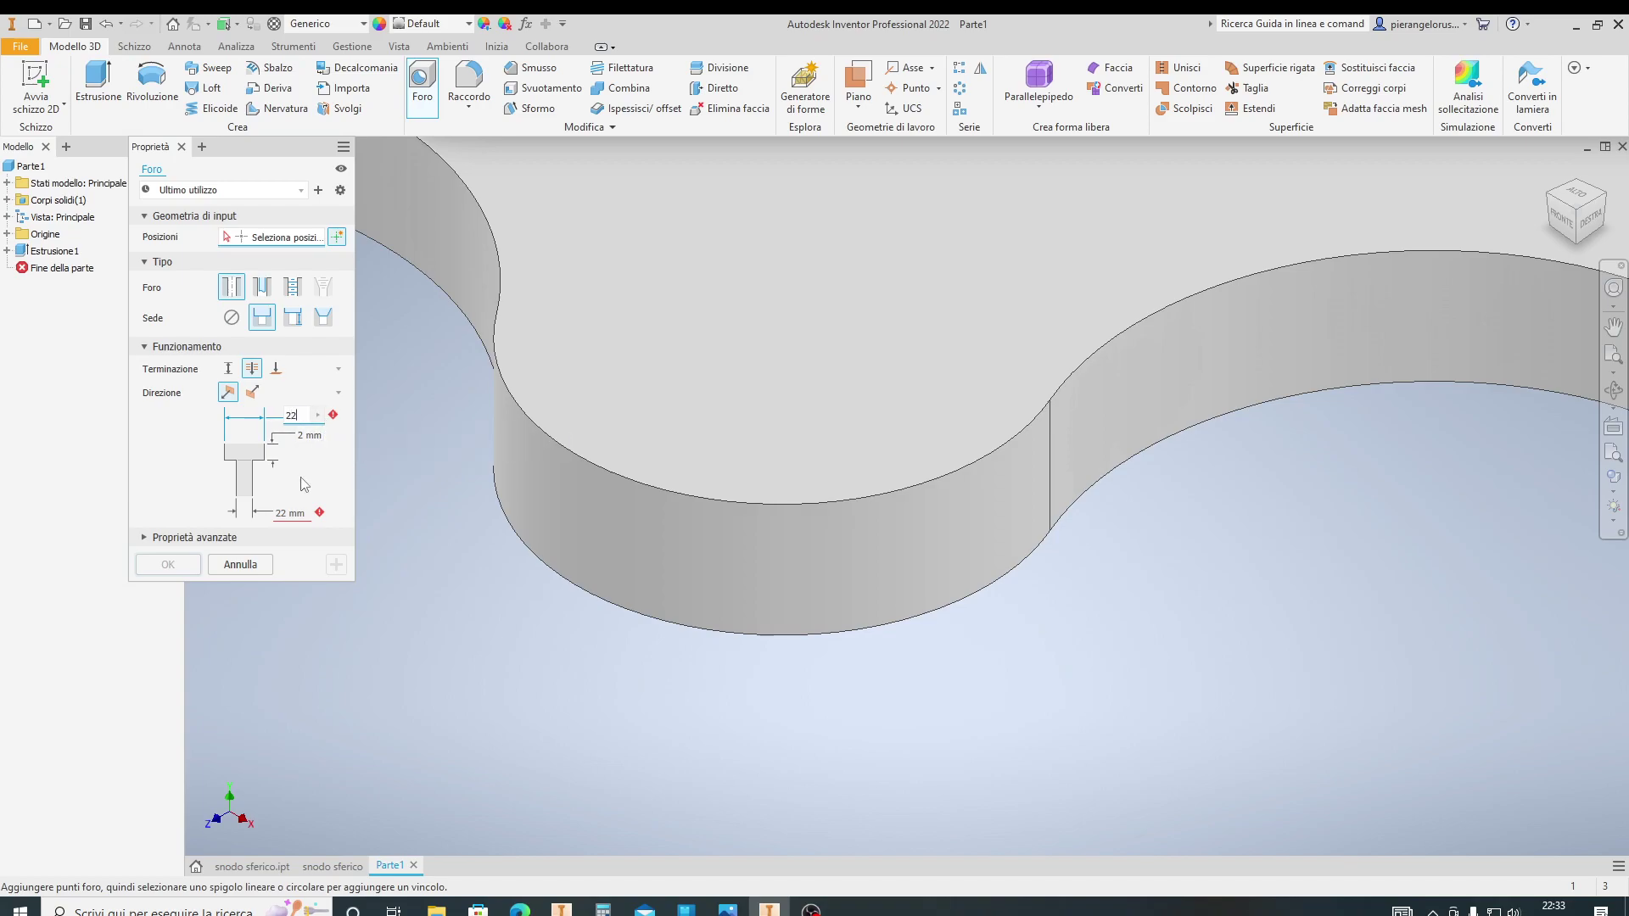
{"action": "type", "text": "2"}
{"action": "left_click", "coordinate": [311, 435]}
{"action": "type", "text": "5"}
{"action": "left_click", "coordinate": [293, 520]}
{"action": "type", "text": "10"}
{"action": "left_click", "coordinate": [740, 365]}
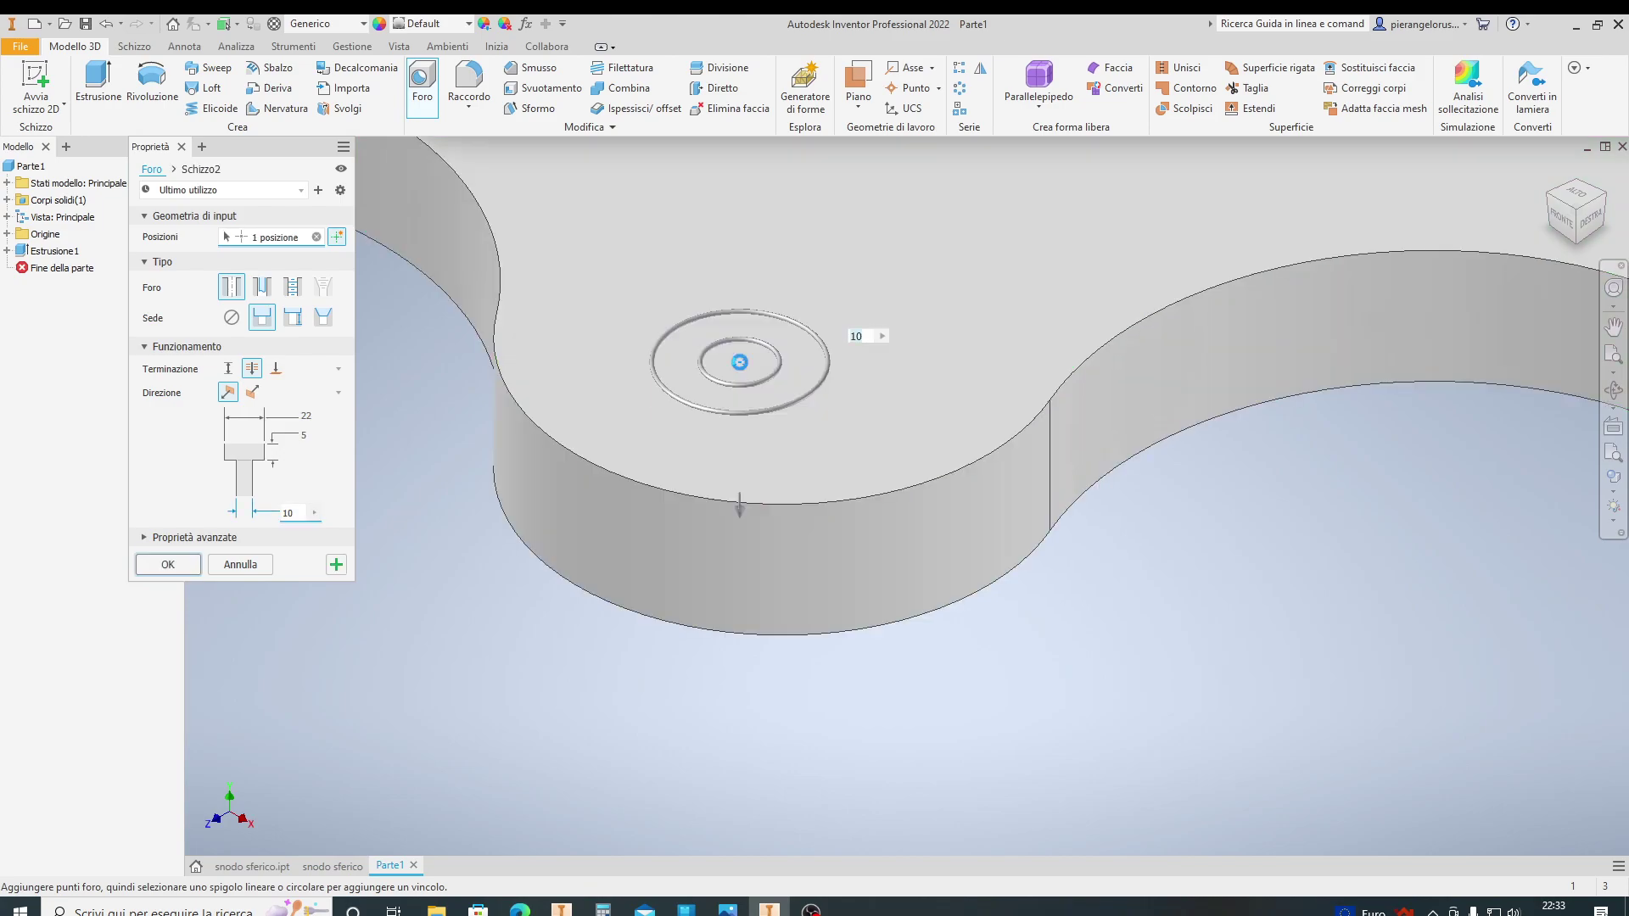
{"action": "left_click", "coordinate": [796, 510]}
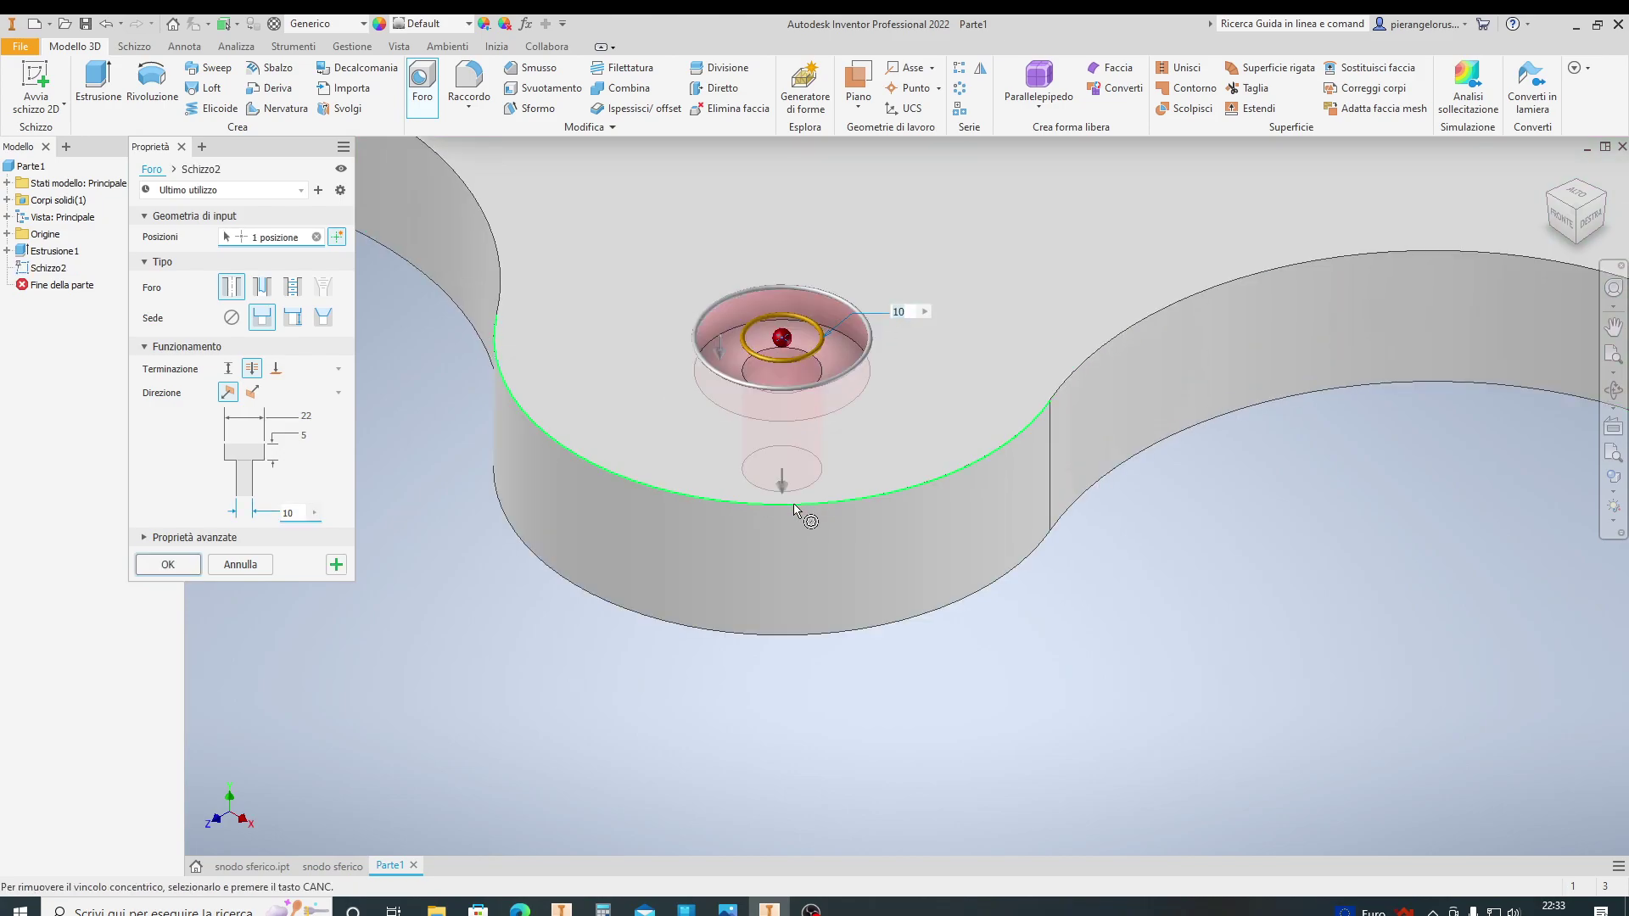
{"action": "left_click", "coordinate": [170, 567]}
{"action": "mouse_move", "coordinate": [1576, 211]}
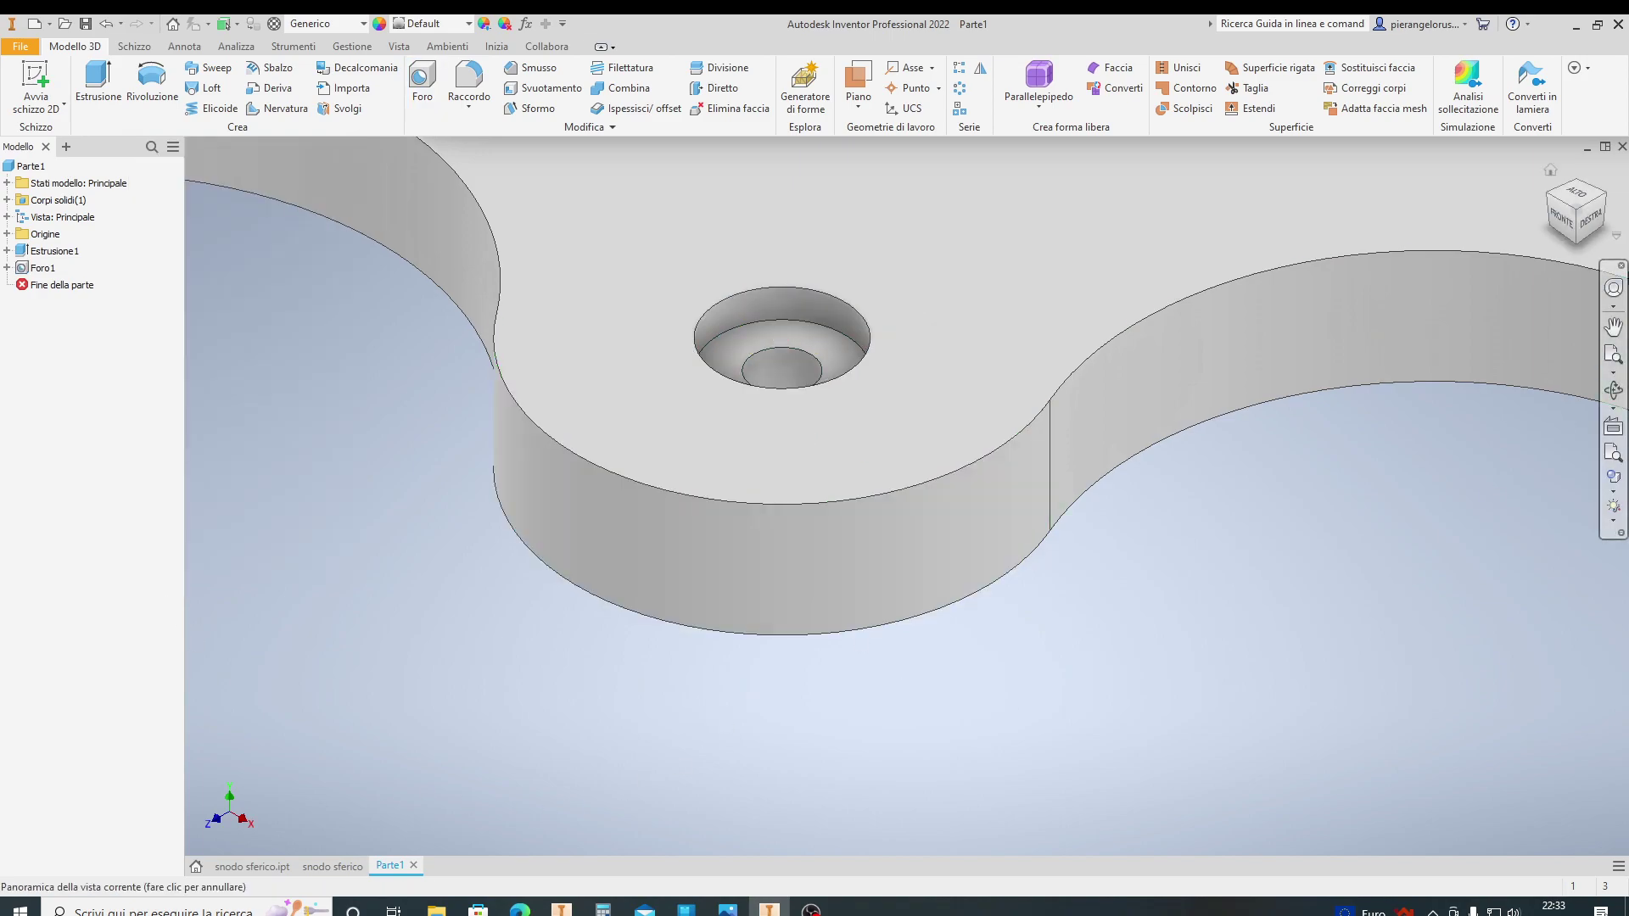
View the part from below and zoom in on the counterbored hole
{"action": "left_click", "coordinate": [1575, 246]}
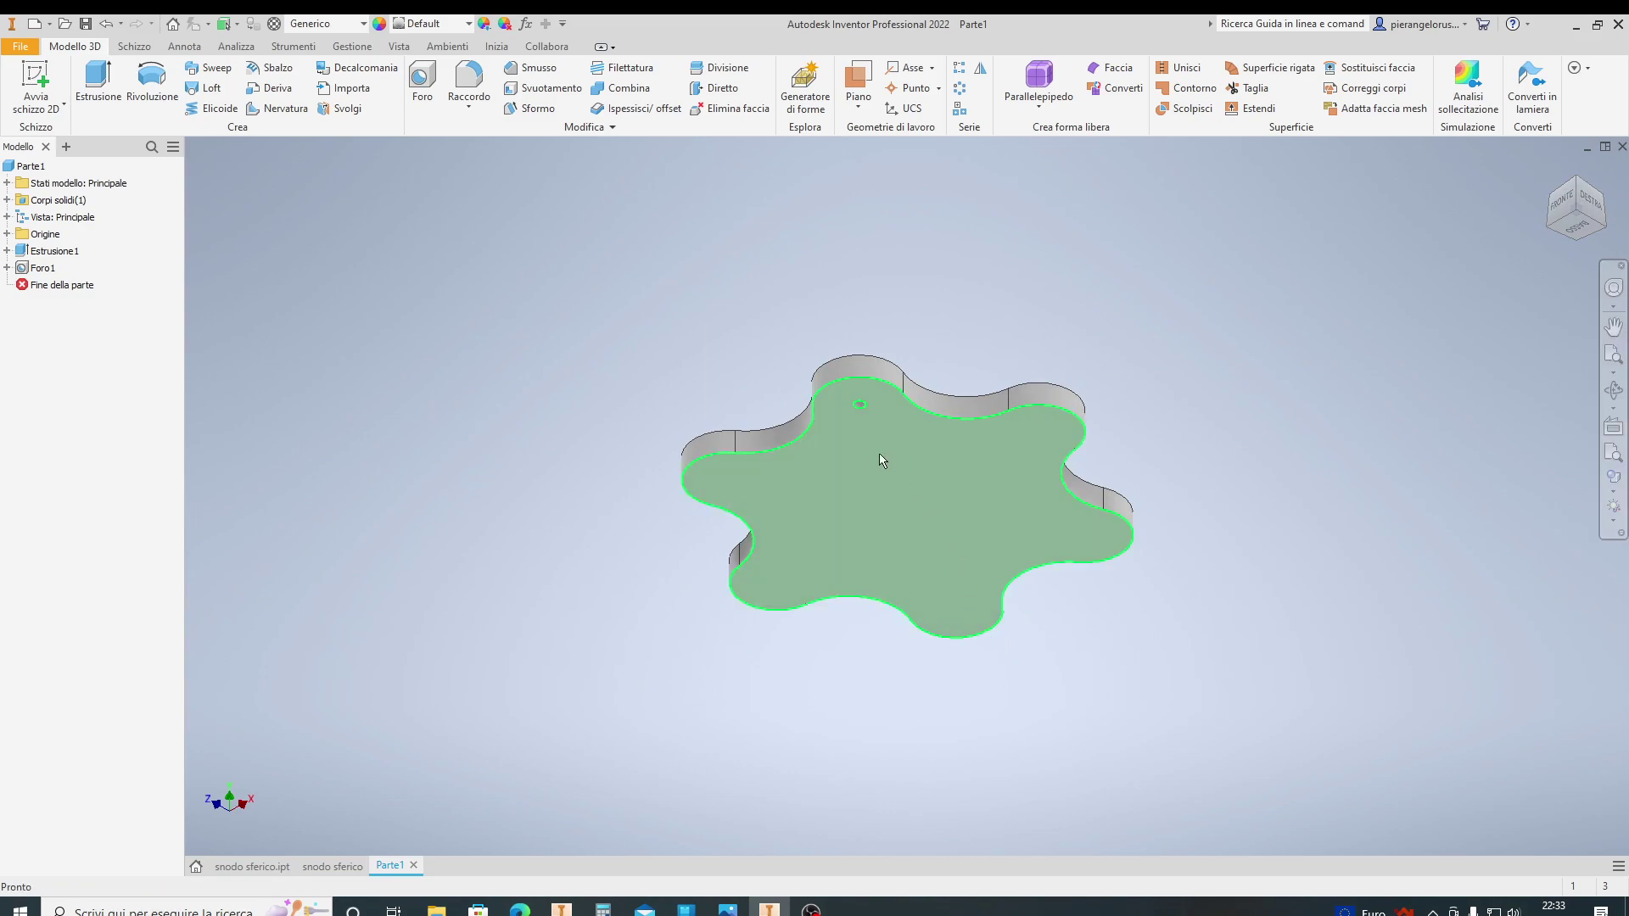
{"action": "scroll", "coordinate": [872, 445], "scroll_direction": "up", "scroll_amount": 5}
{"action": "scroll", "coordinate": [851, 358], "scroll_direction": "down", "scroll_amount": 3}
{"action": "scroll", "coordinate": [821, 460], "scroll_direction": "up", "scroll_amount": 5}
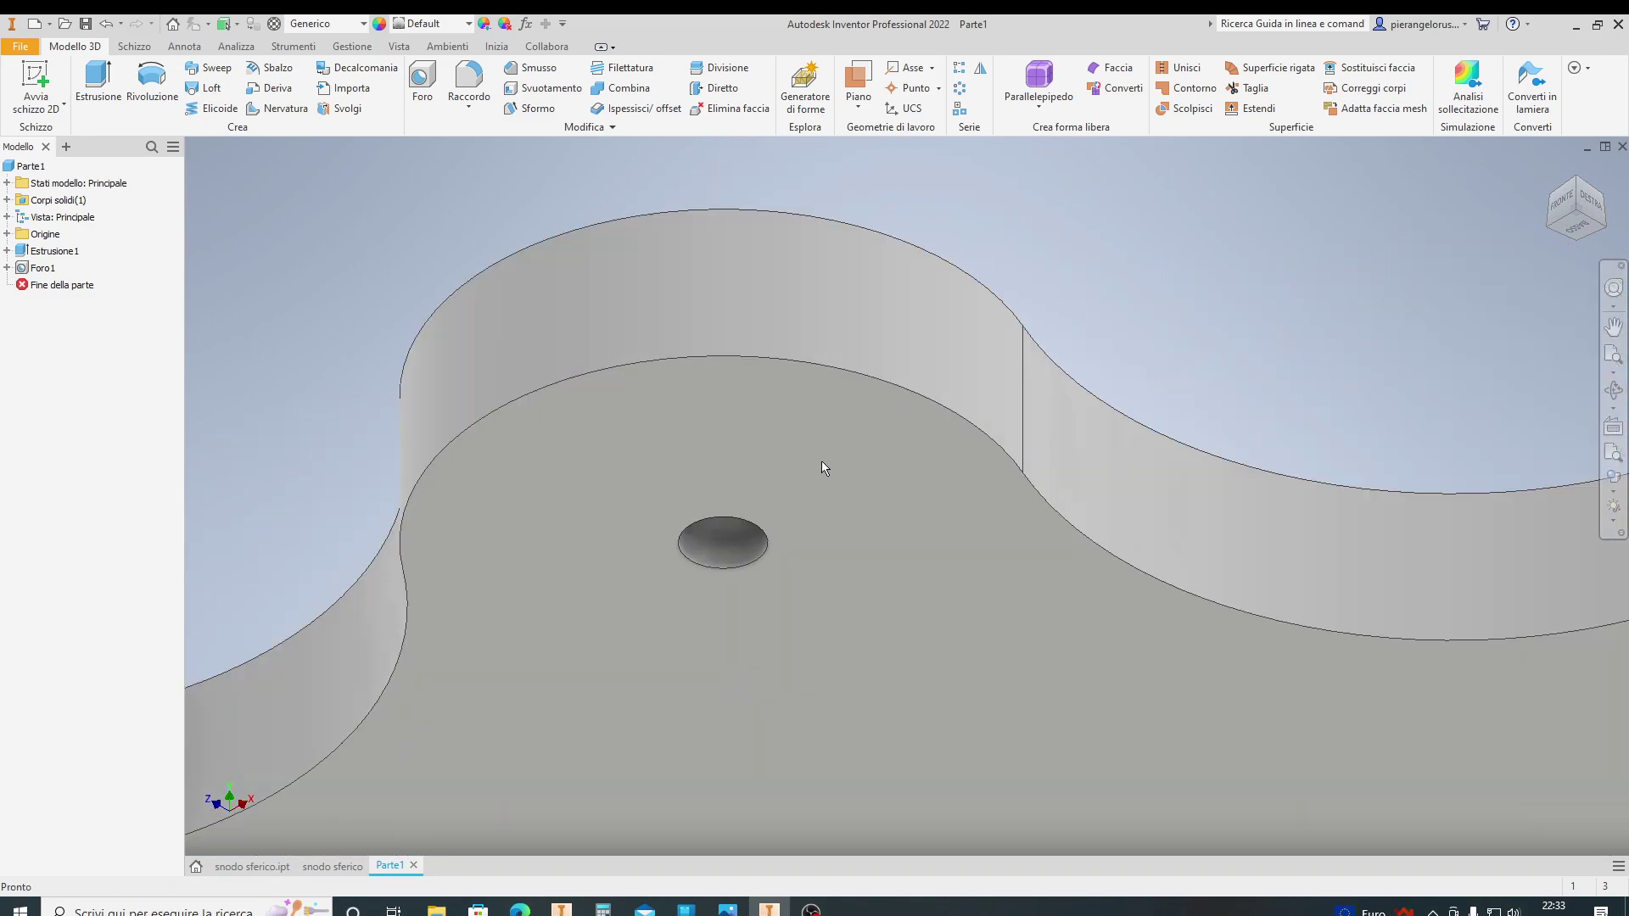
{"action": "scroll", "coordinate": [746, 593], "scroll_direction": "up", "scroll_amount": 2}
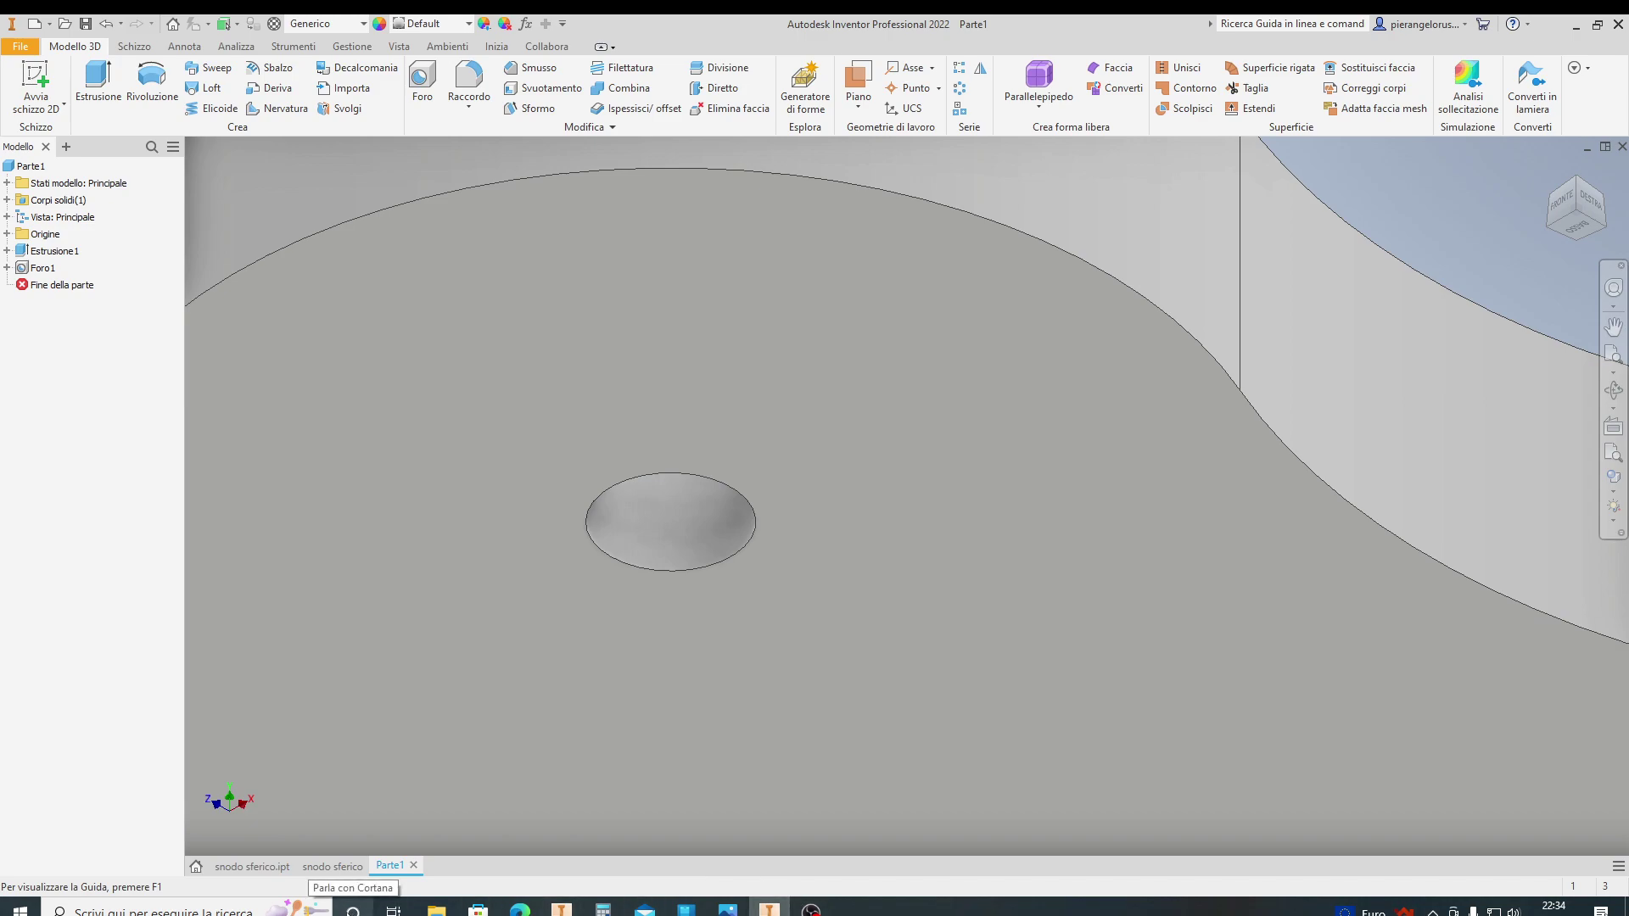
{"action": "left_click", "coordinate": [322, 866]}
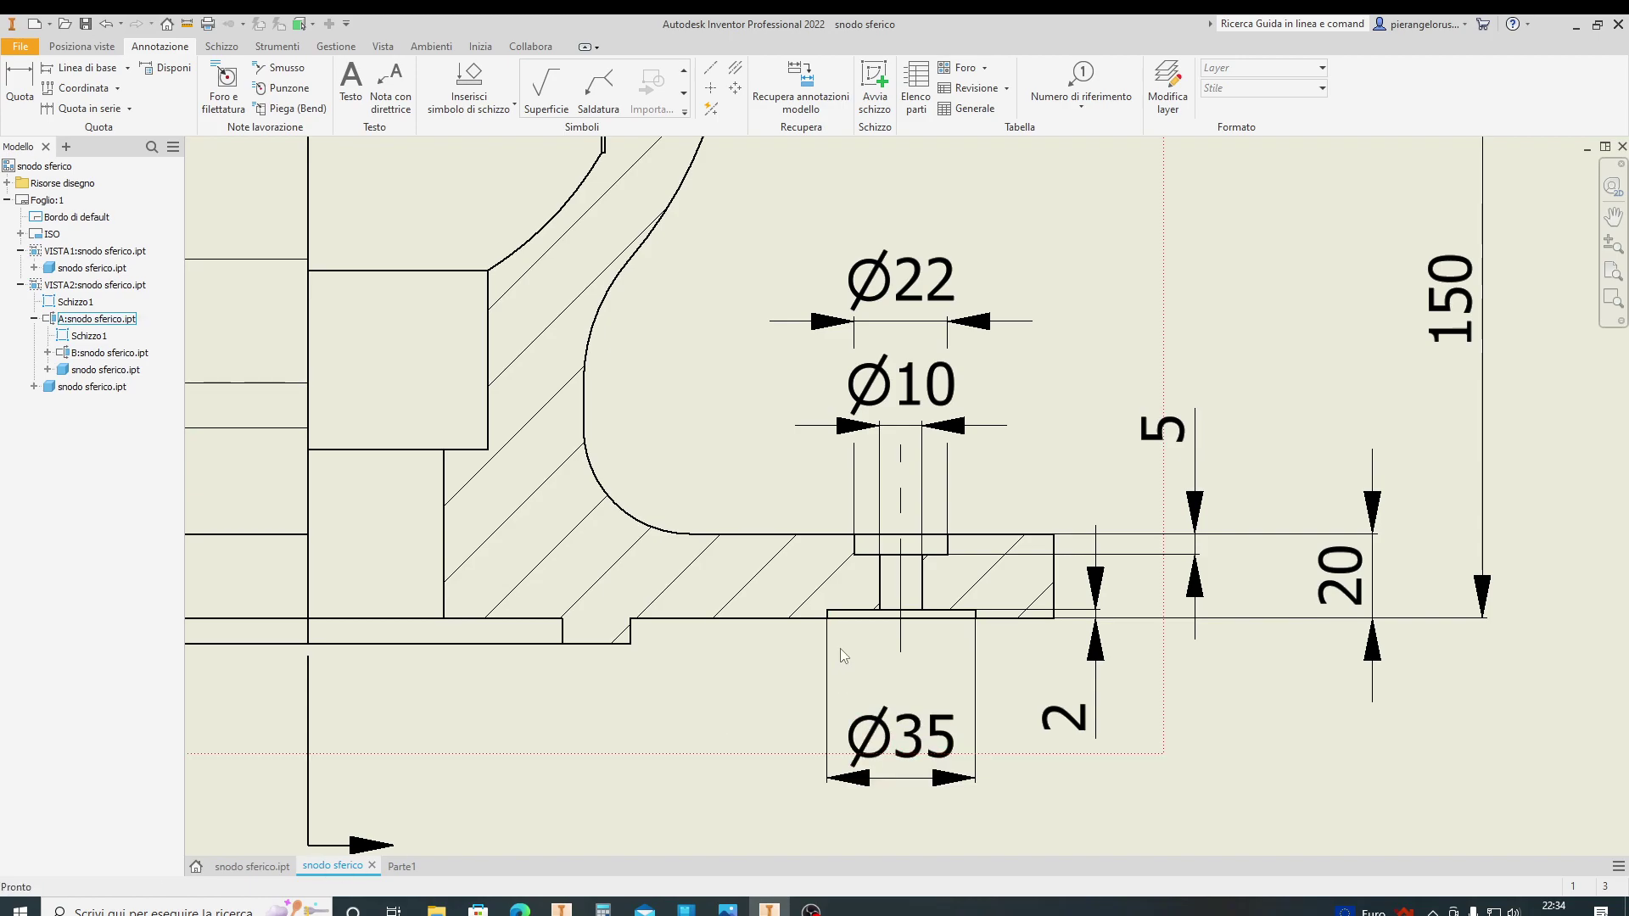
{"action": "left_click", "coordinate": [1003, 617]}
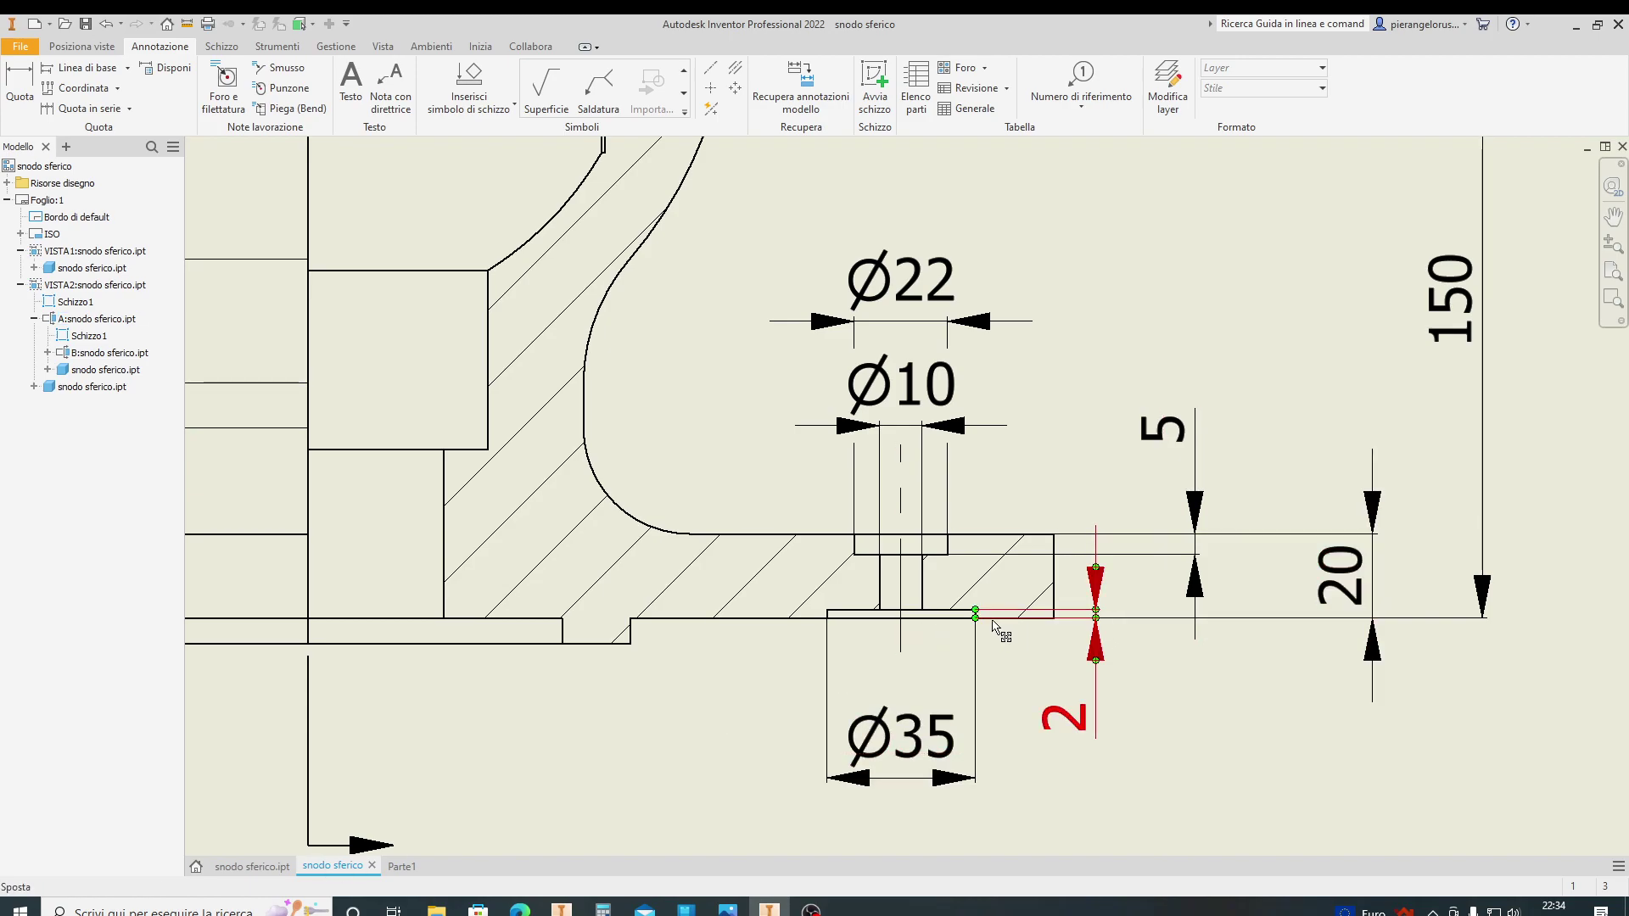
{"action": "left_click", "coordinate": [827, 619]}
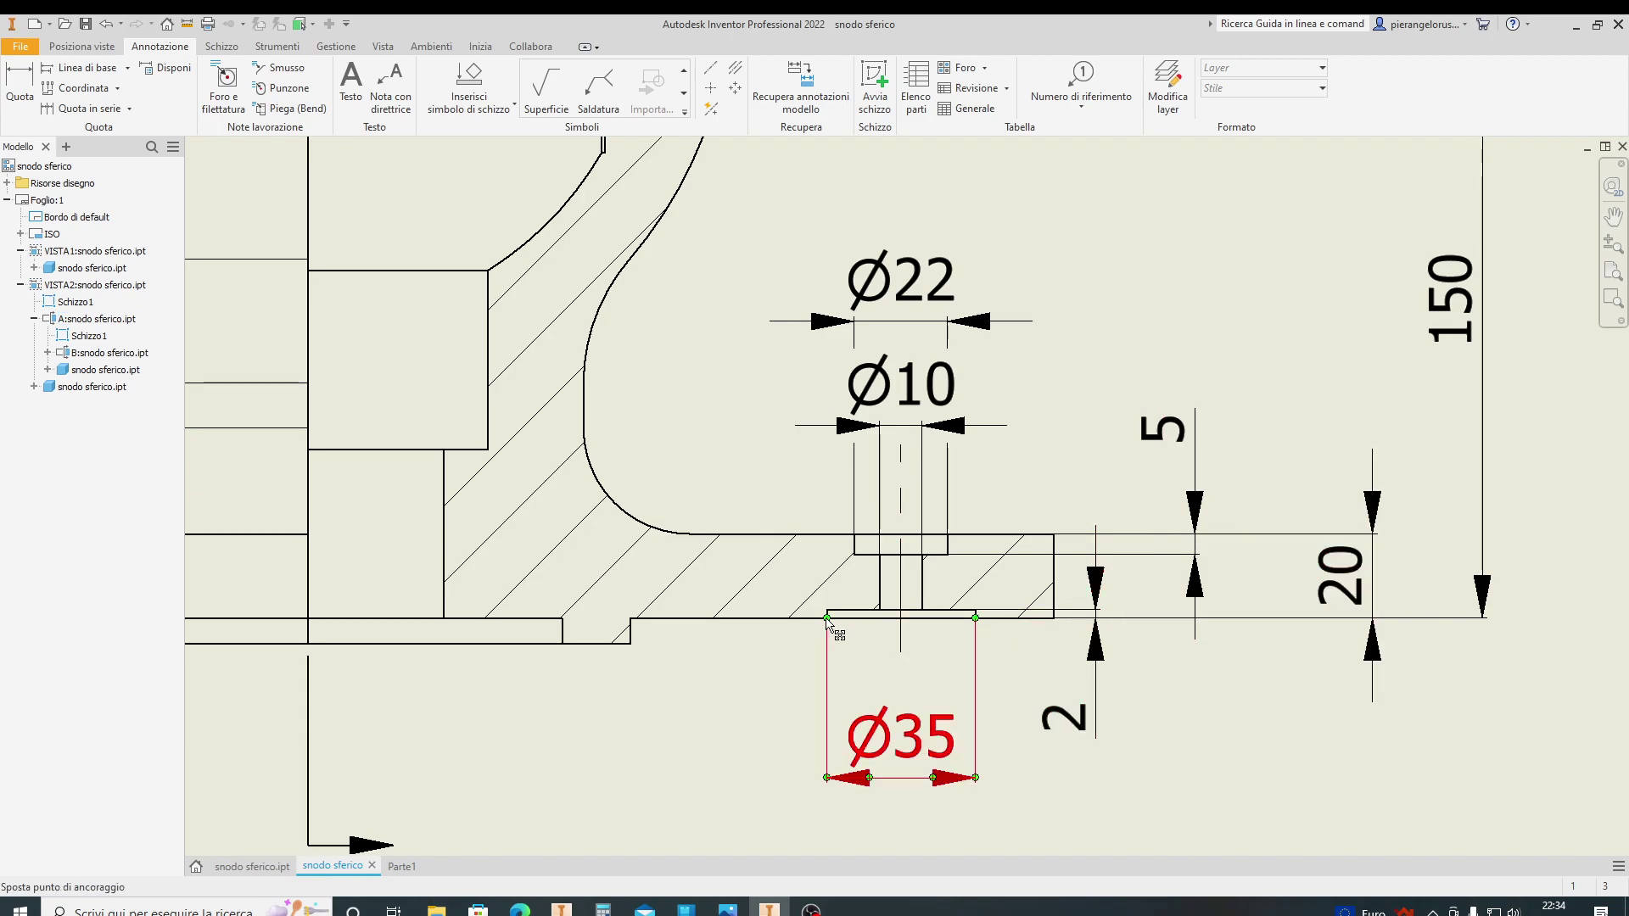
{"action": "key", "text": "Escape"}
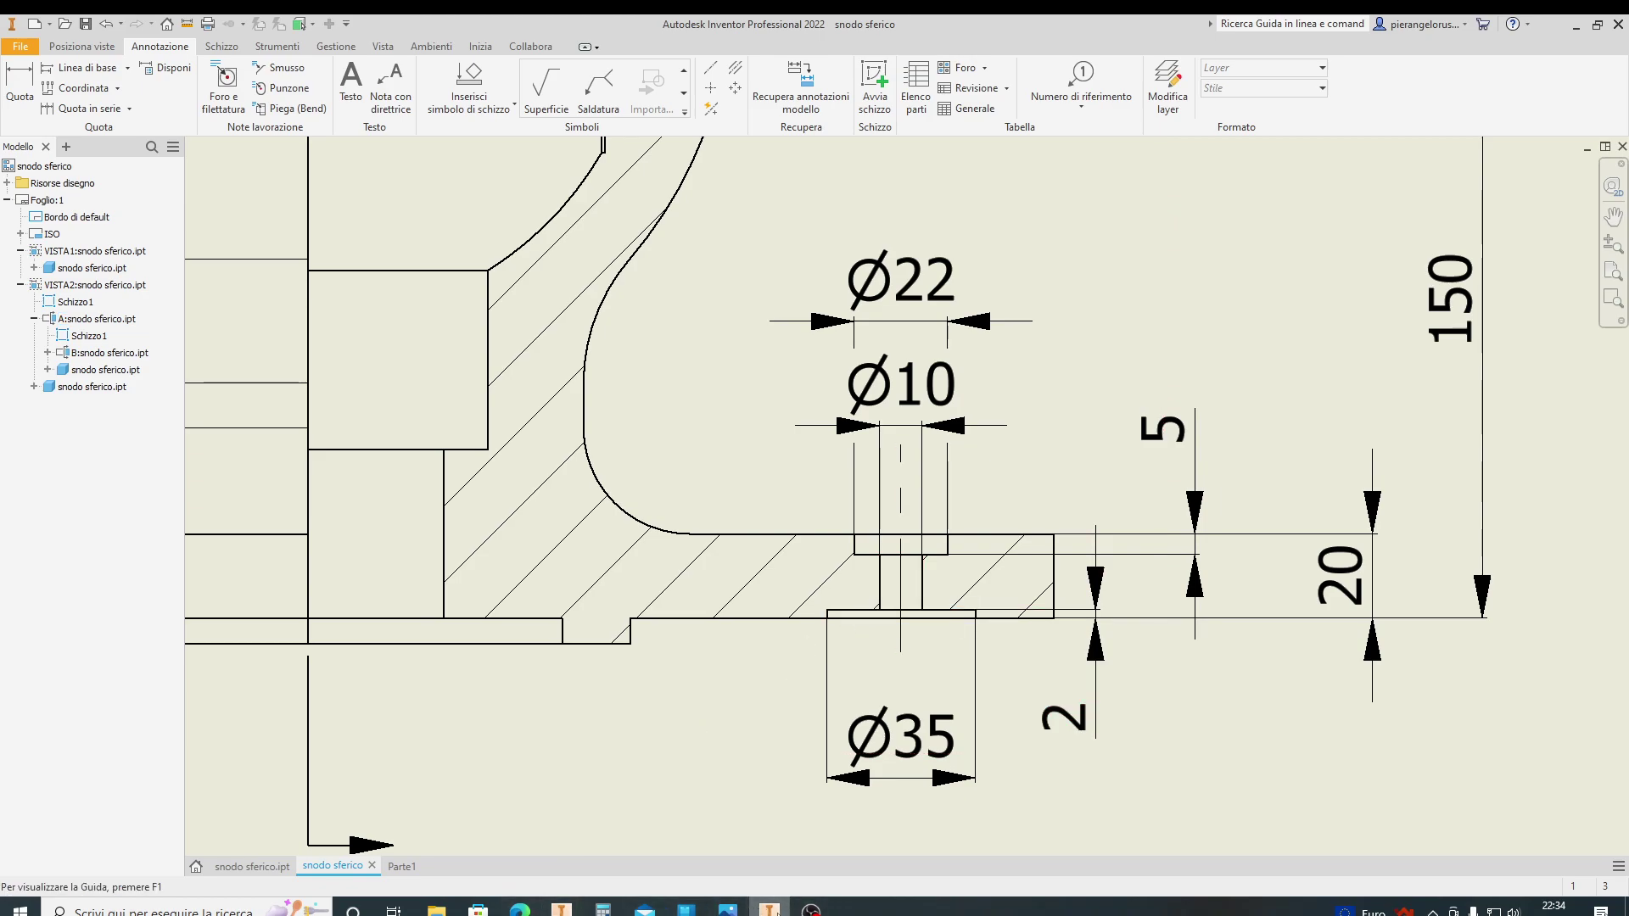
{"action": "left_click", "coordinate": [402, 866]}
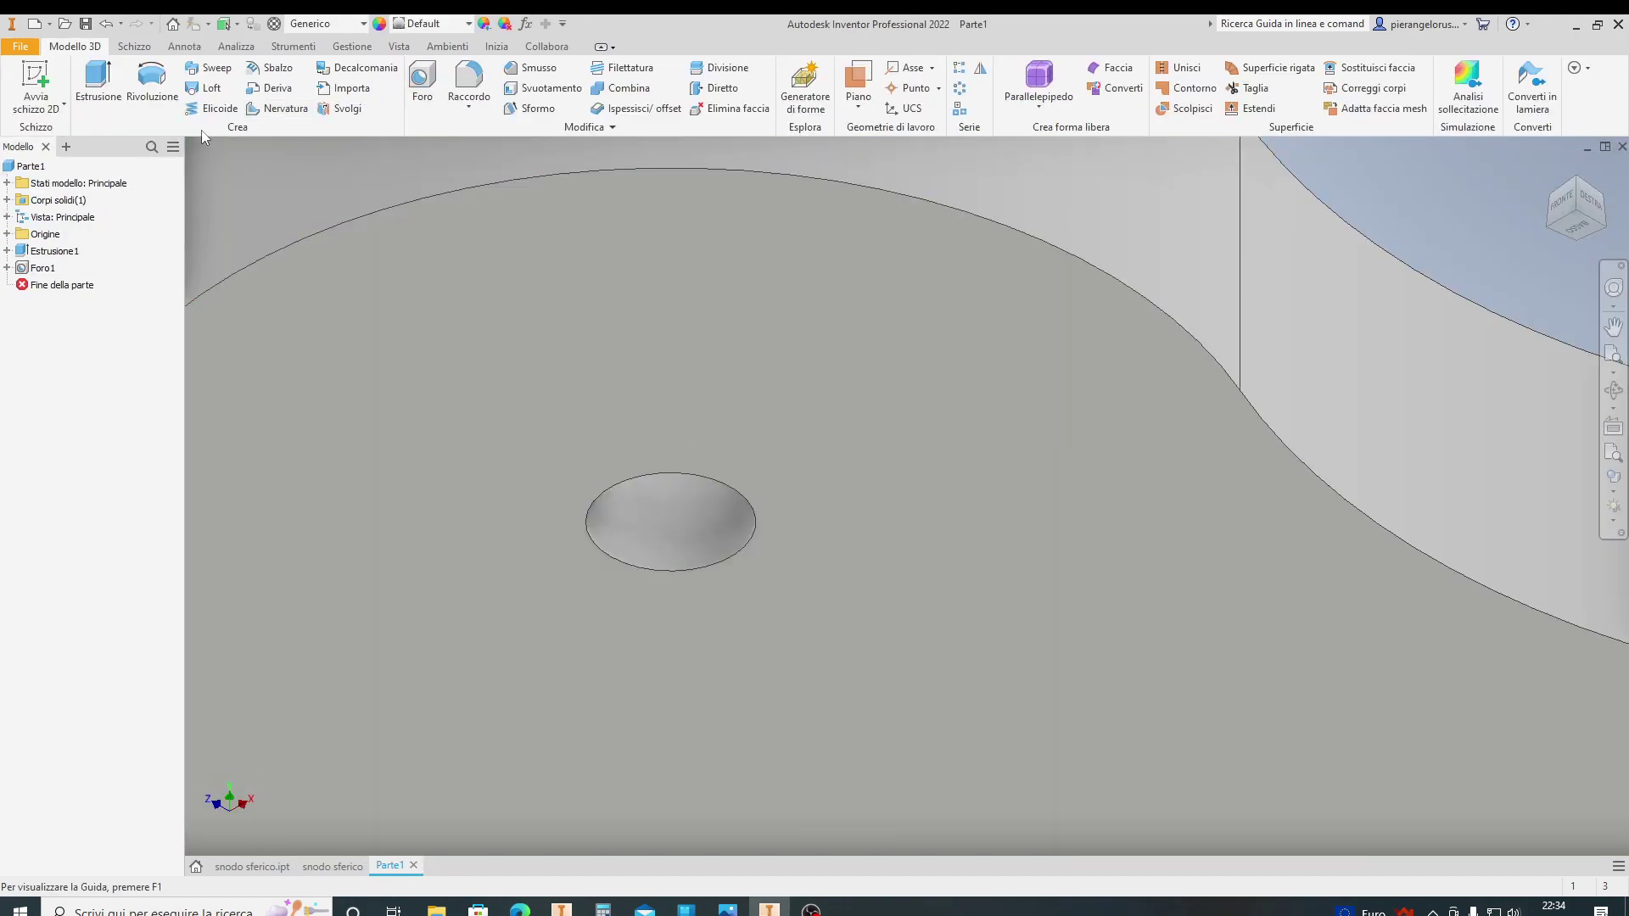
Configure a new hole with a fixed-depth termination, a flat bottom and a value of 3
{"action": "left_click", "coordinate": [434, 83]}
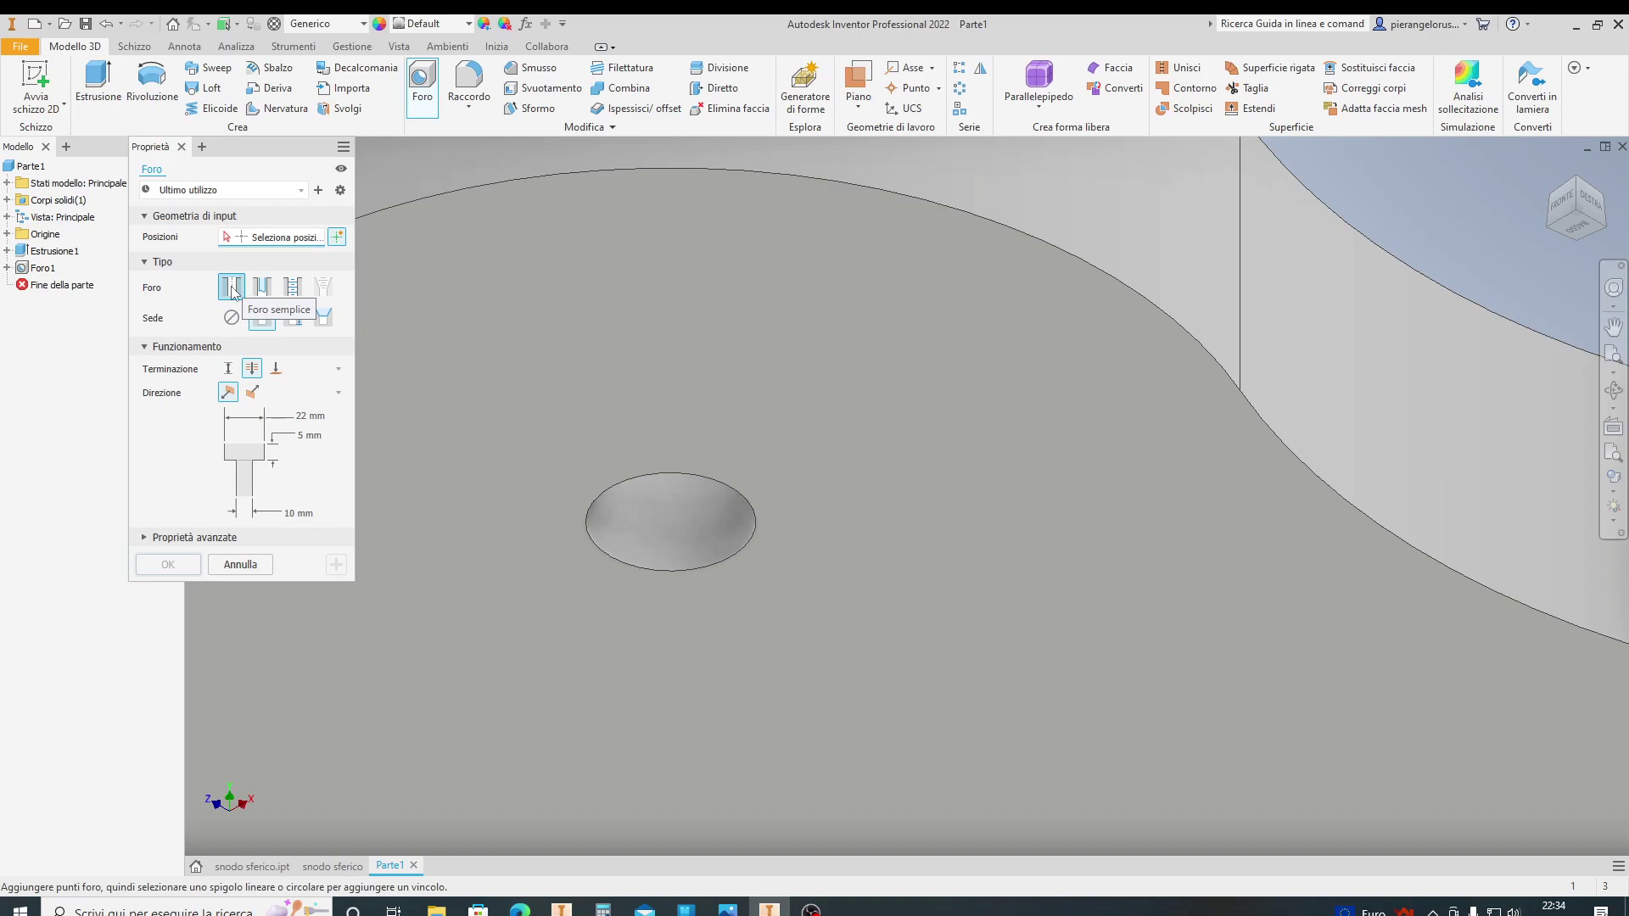
{"action": "left_click", "coordinate": [228, 370]}
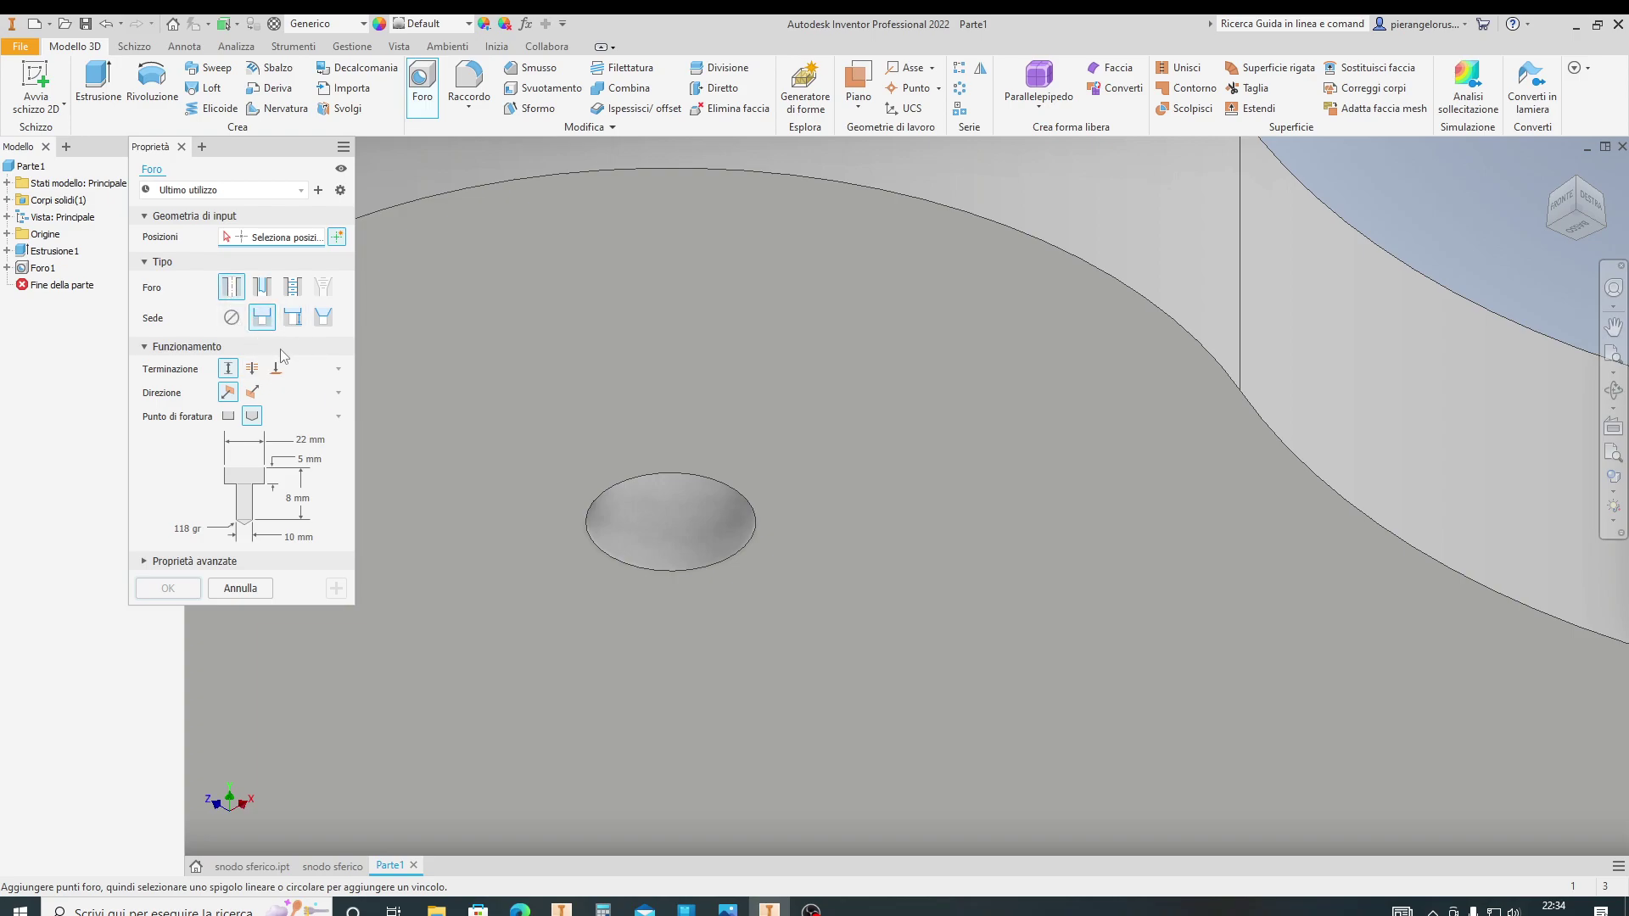
{"action": "left_click", "coordinate": [238, 319]}
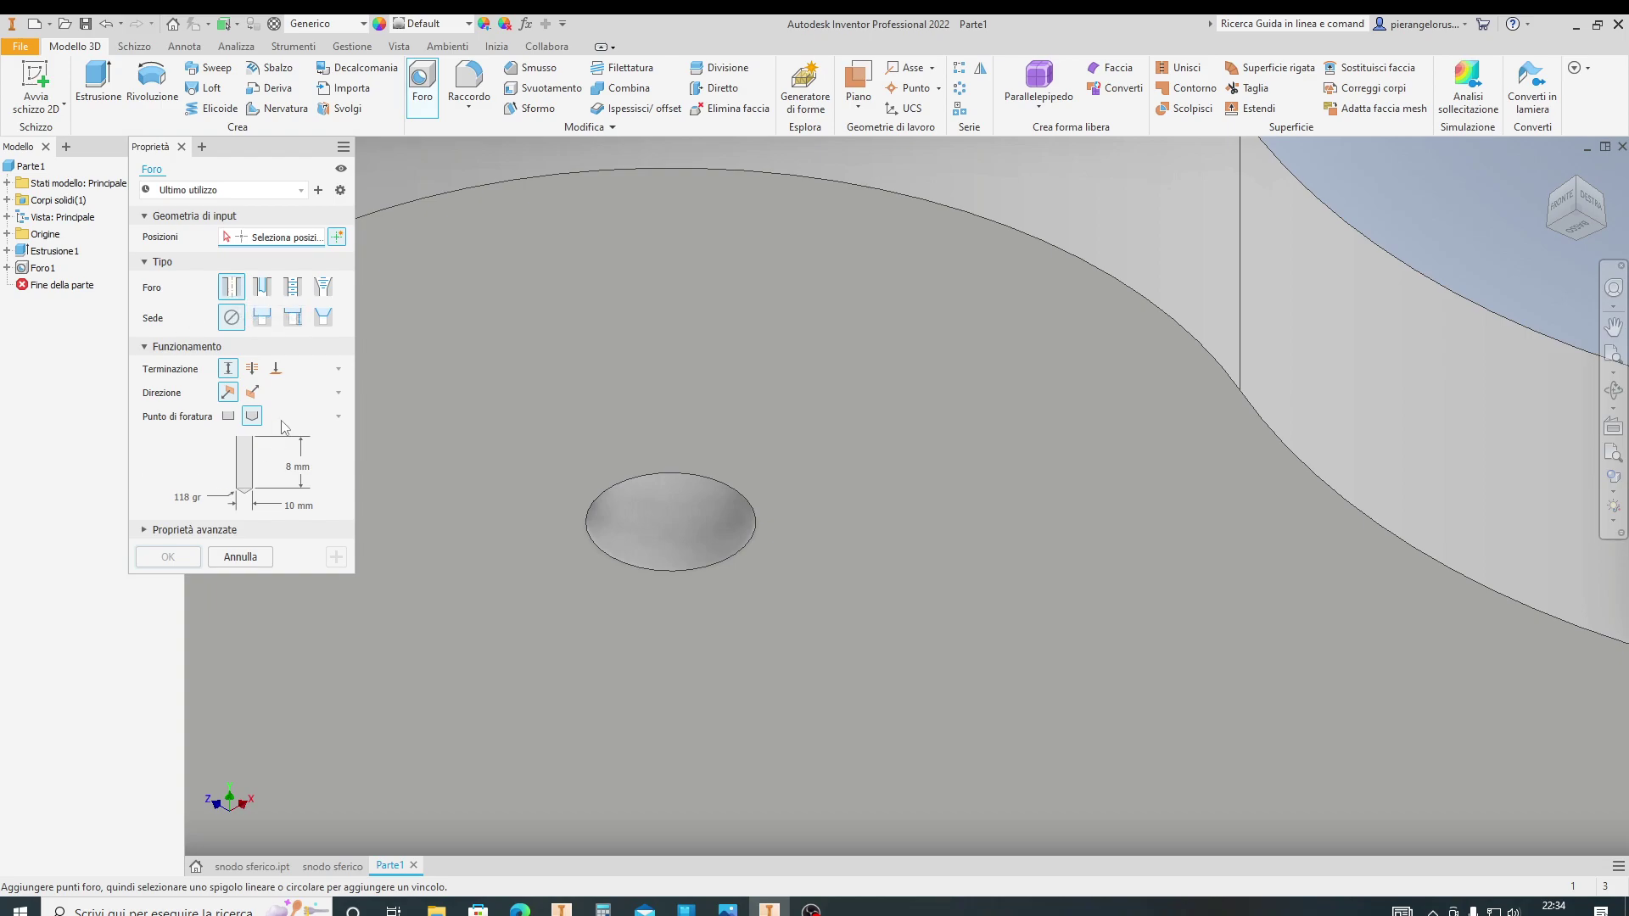
{"action": "left_click", "coordinate": [229, 416]}
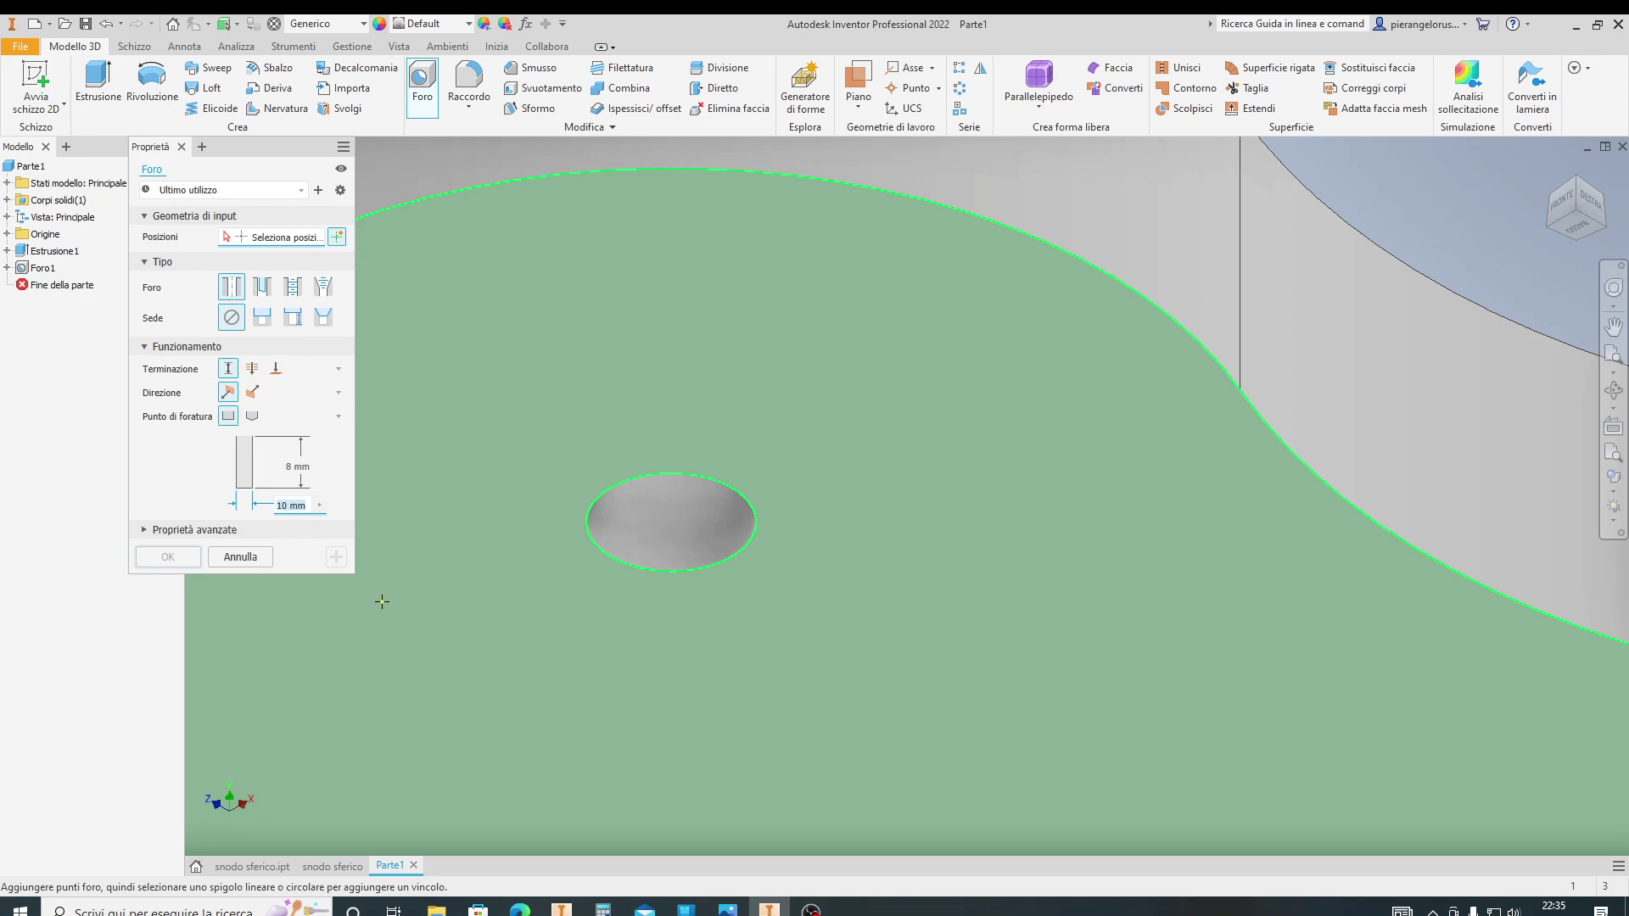
{"action": "type", "text": "35"}
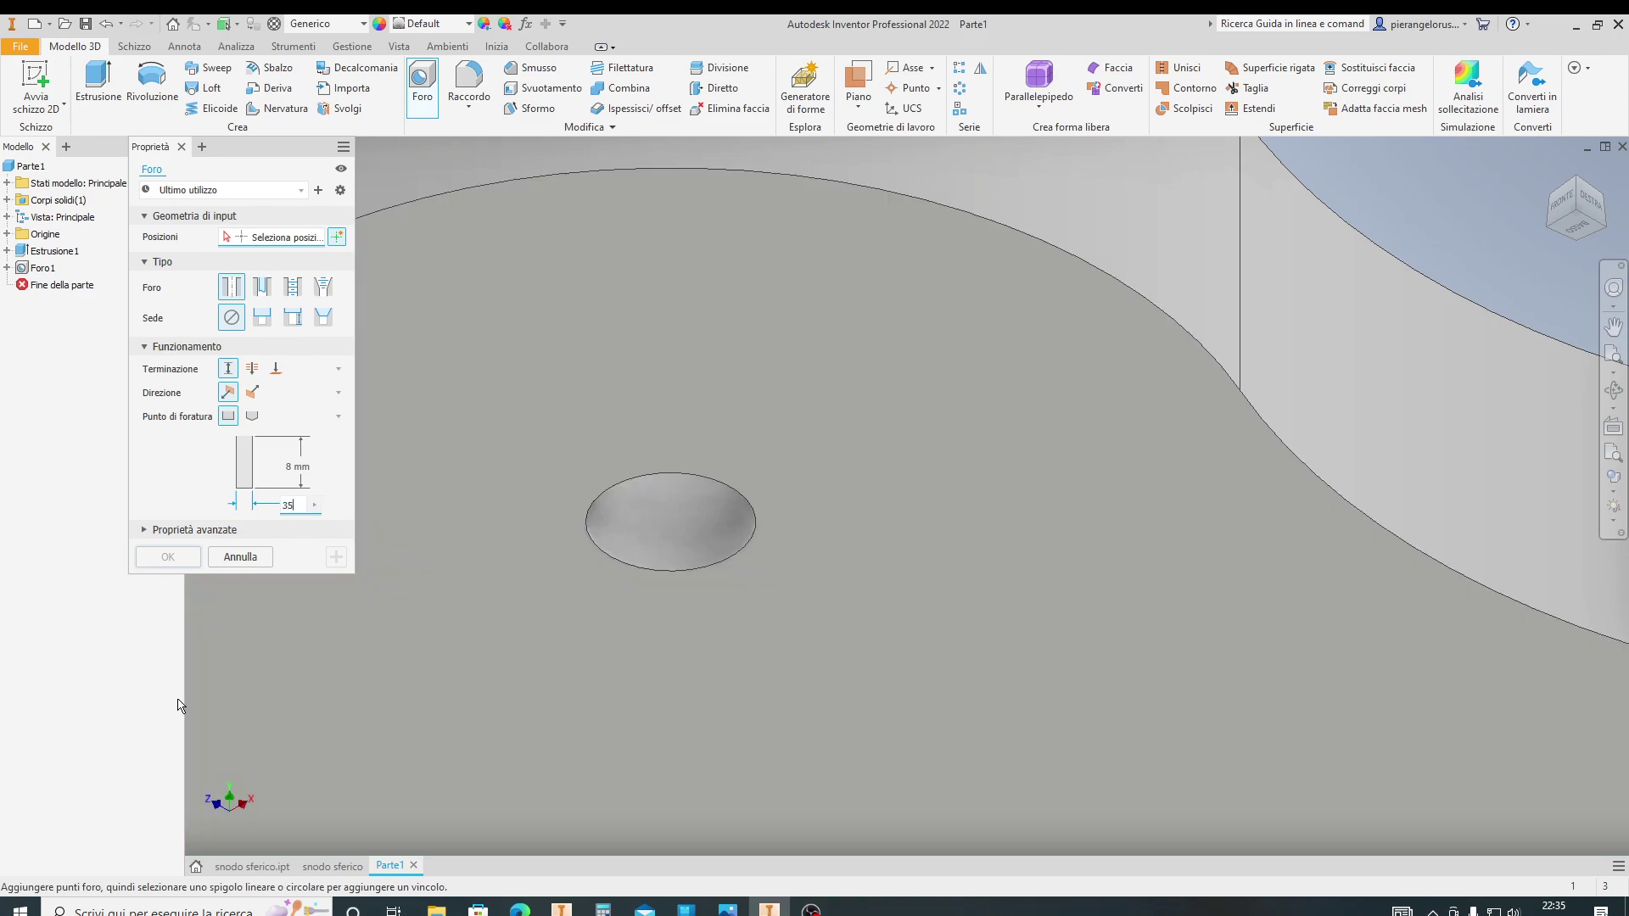
Place the hole concentric with one lobe's rounded edge to create Foro2, then return to the home view
{"action": "left_click", "coordinate": [575, 265]}
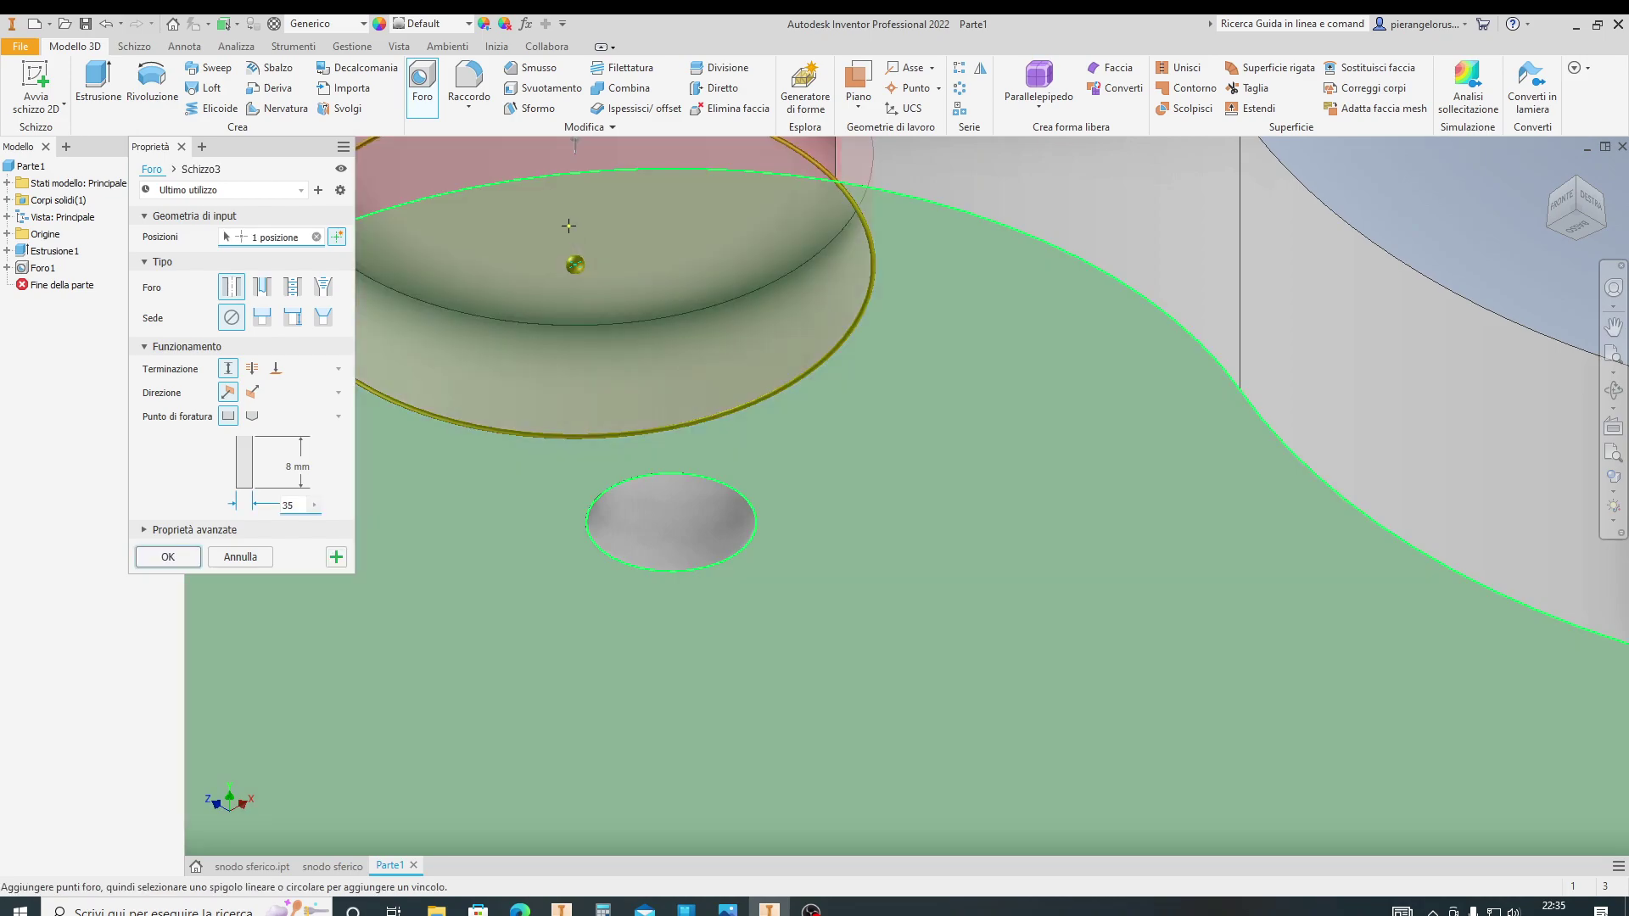
{"action": "left_click", "coordinate": [557, 183]}
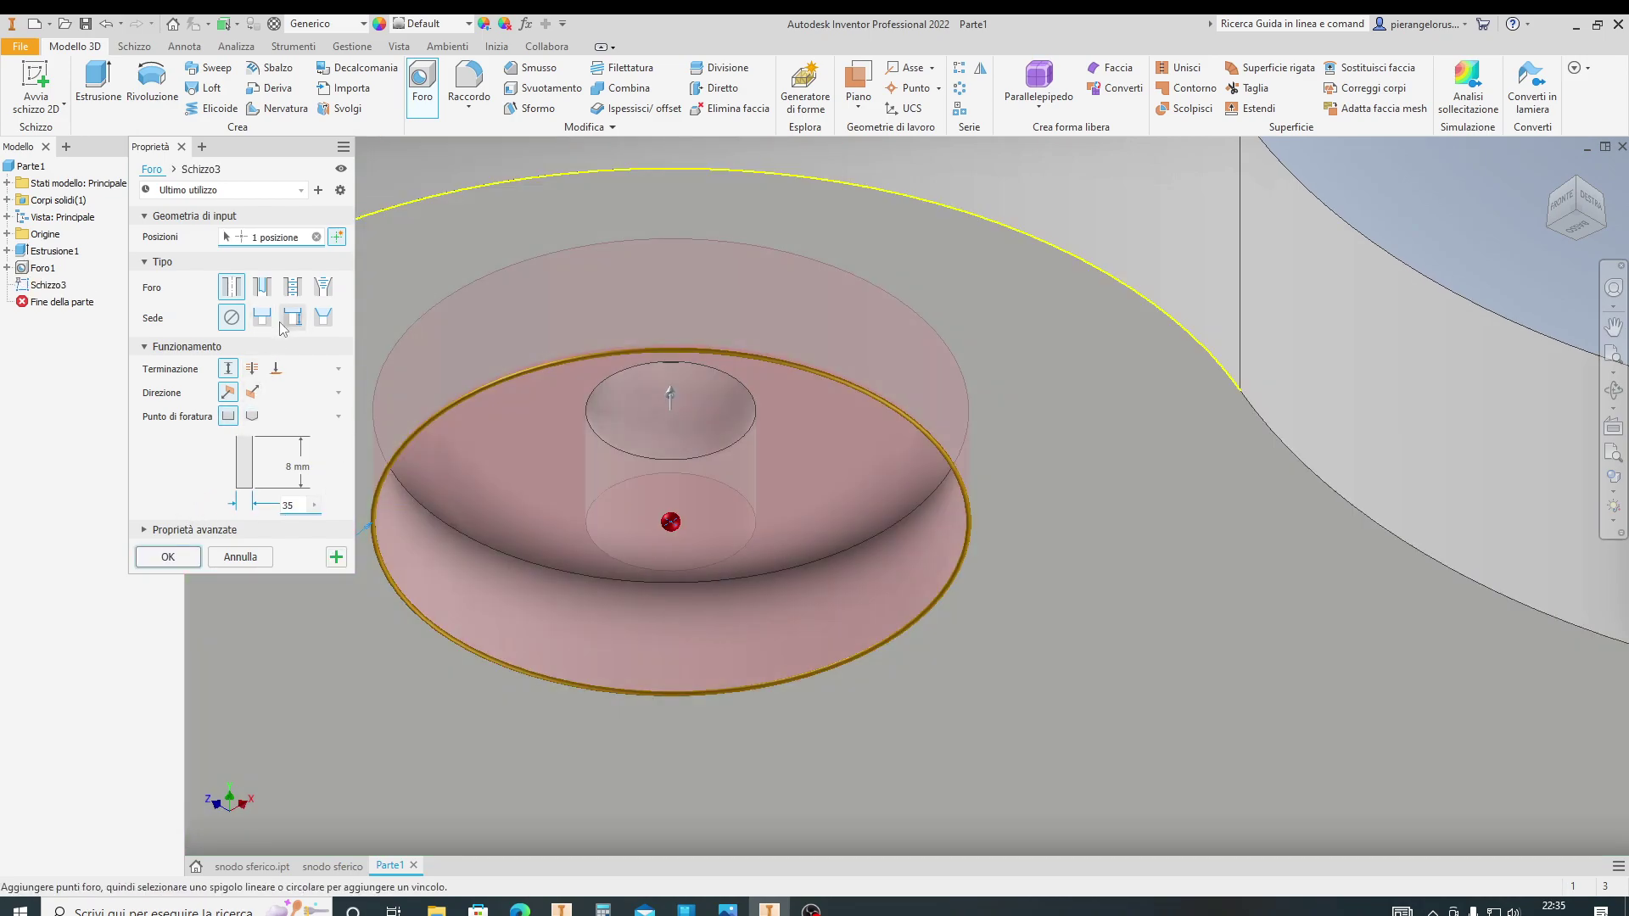
{"action": "left_click", "coordinate": [306, 467]}
{"action": "type", "text": "2"}
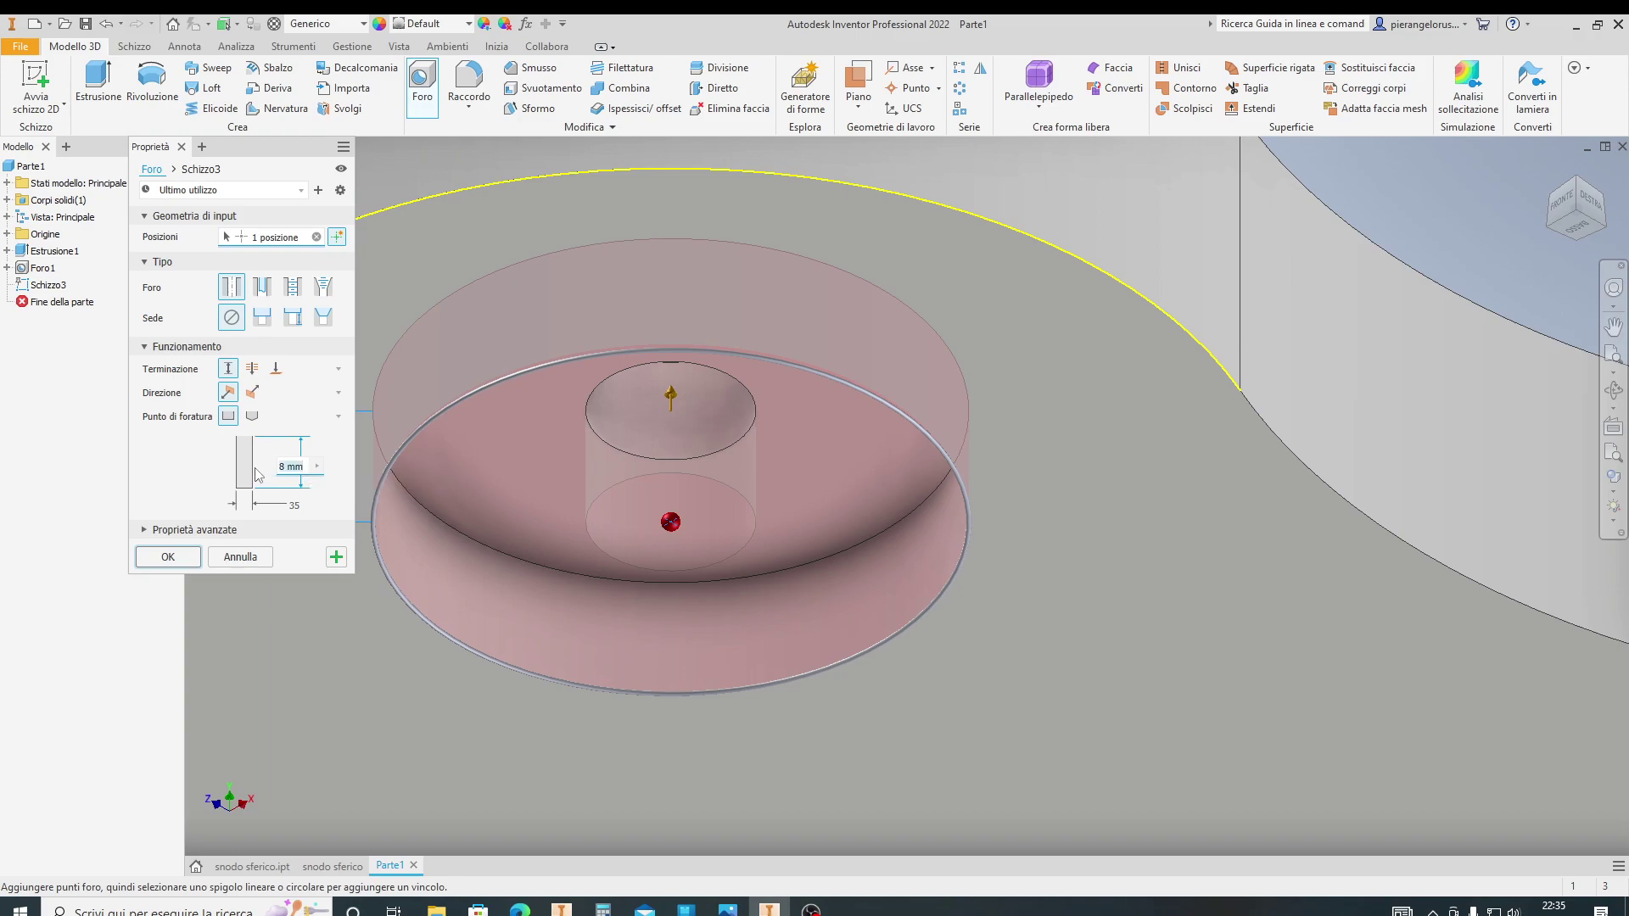
{"action": "left_click", "coordinate": [169, 556]}
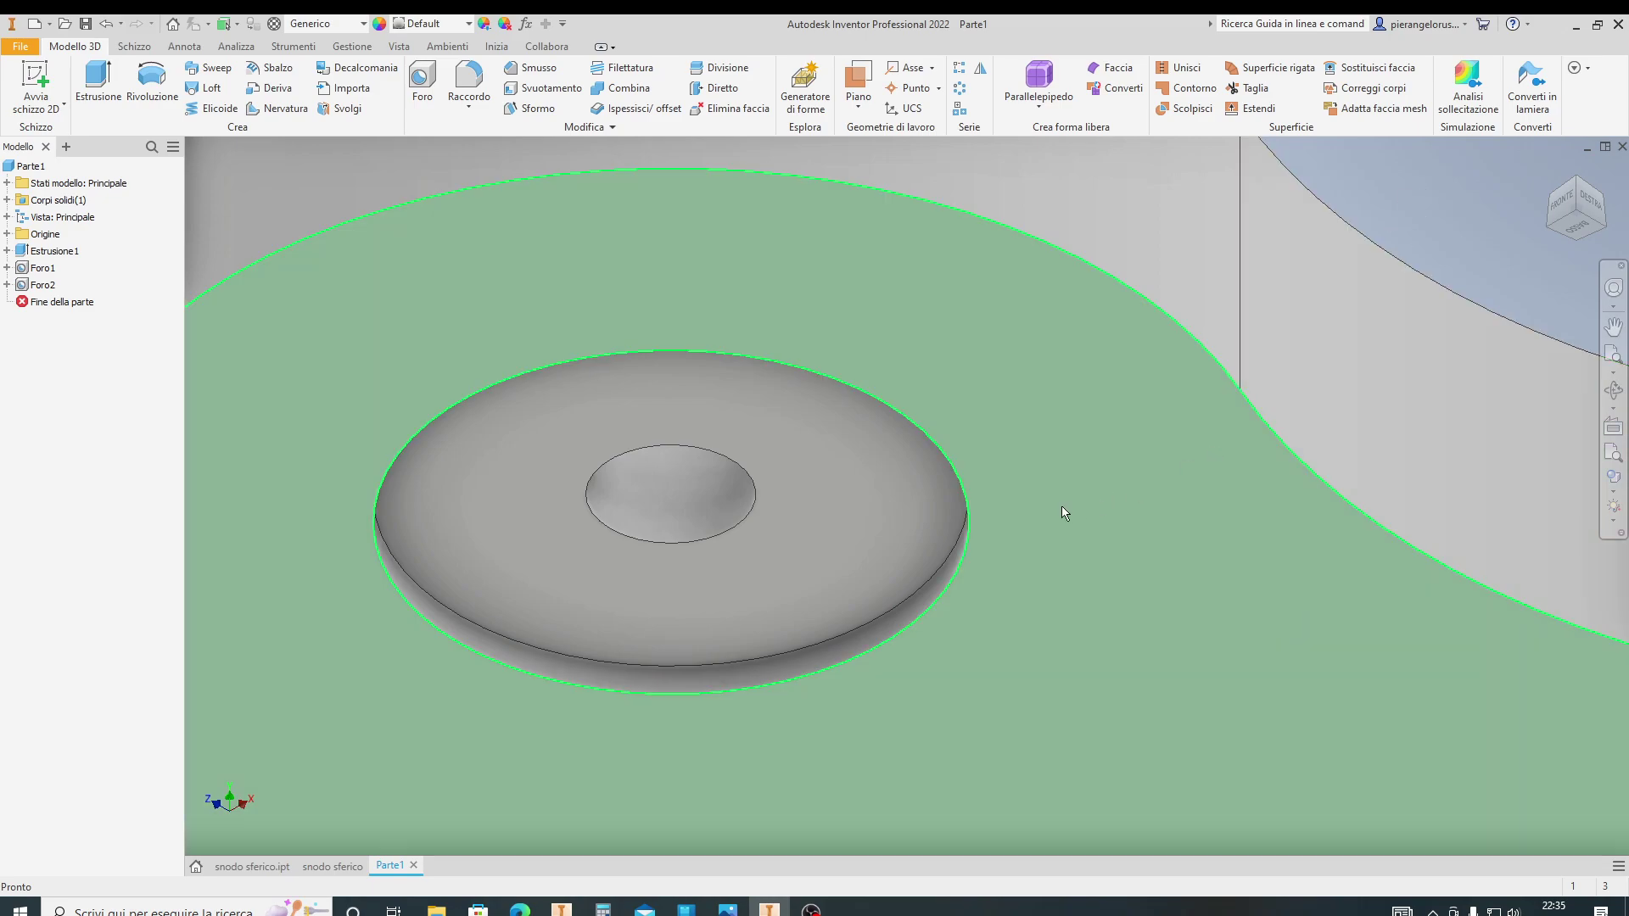
{"action": "scroll", "coordinate": [801, 532], "scroll_direction": "down", "scroll_amount": 5}
{"action": "scroll", "coordinate": [797, 533], "scroll_direction": "down", "scroll_amount": 5}
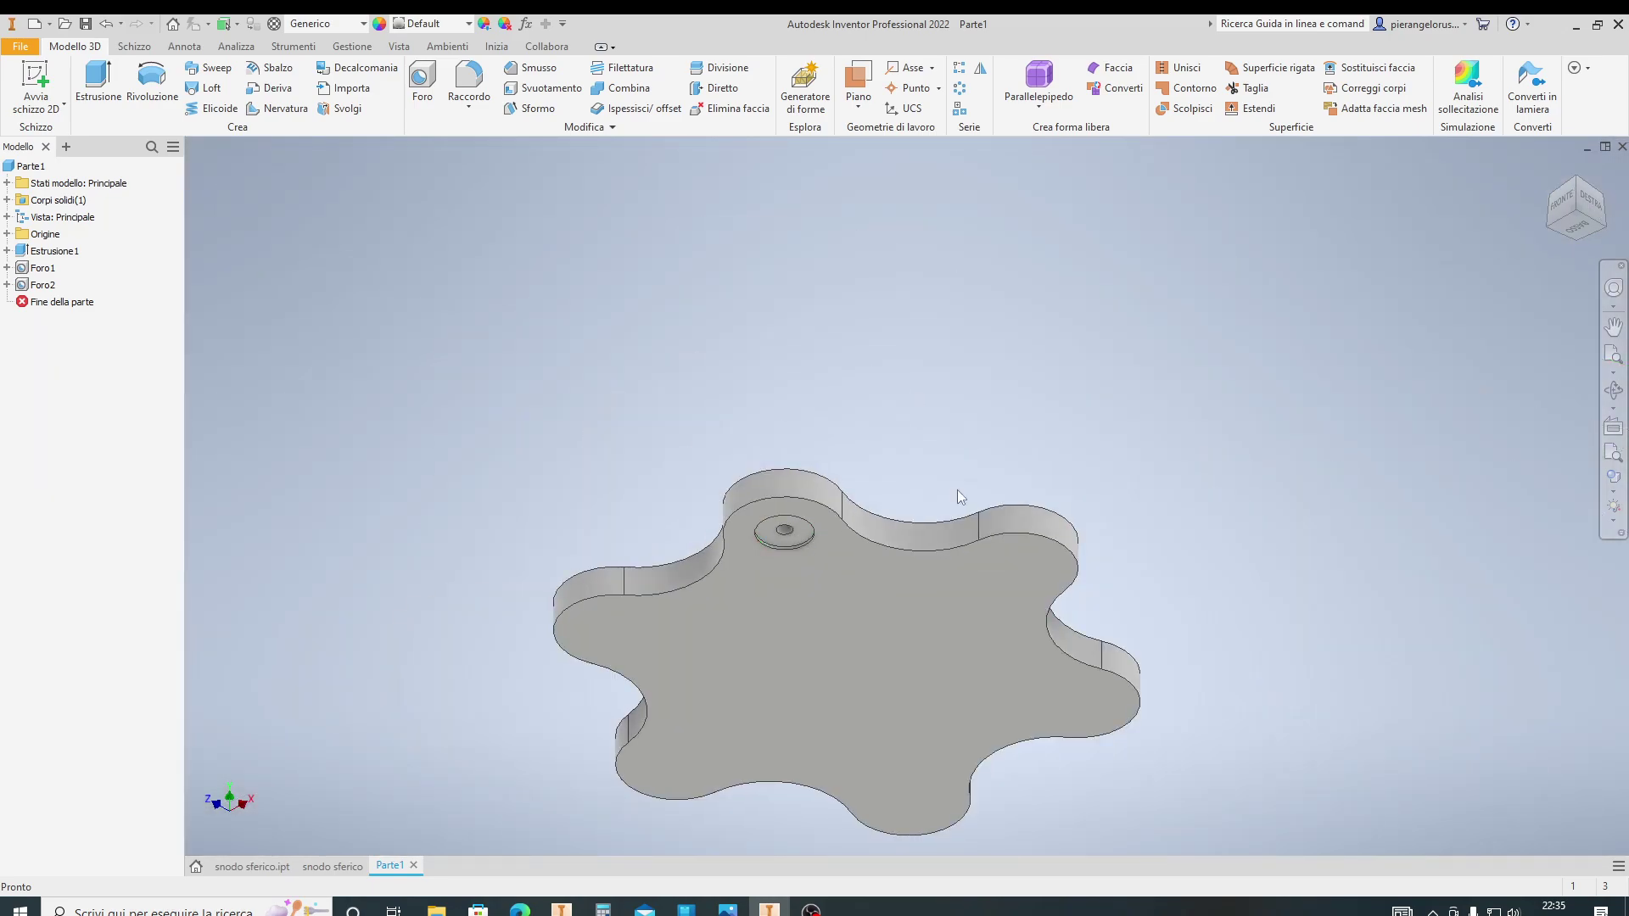
{"action": "mouse_move", "coordinate": [1575, 206]}
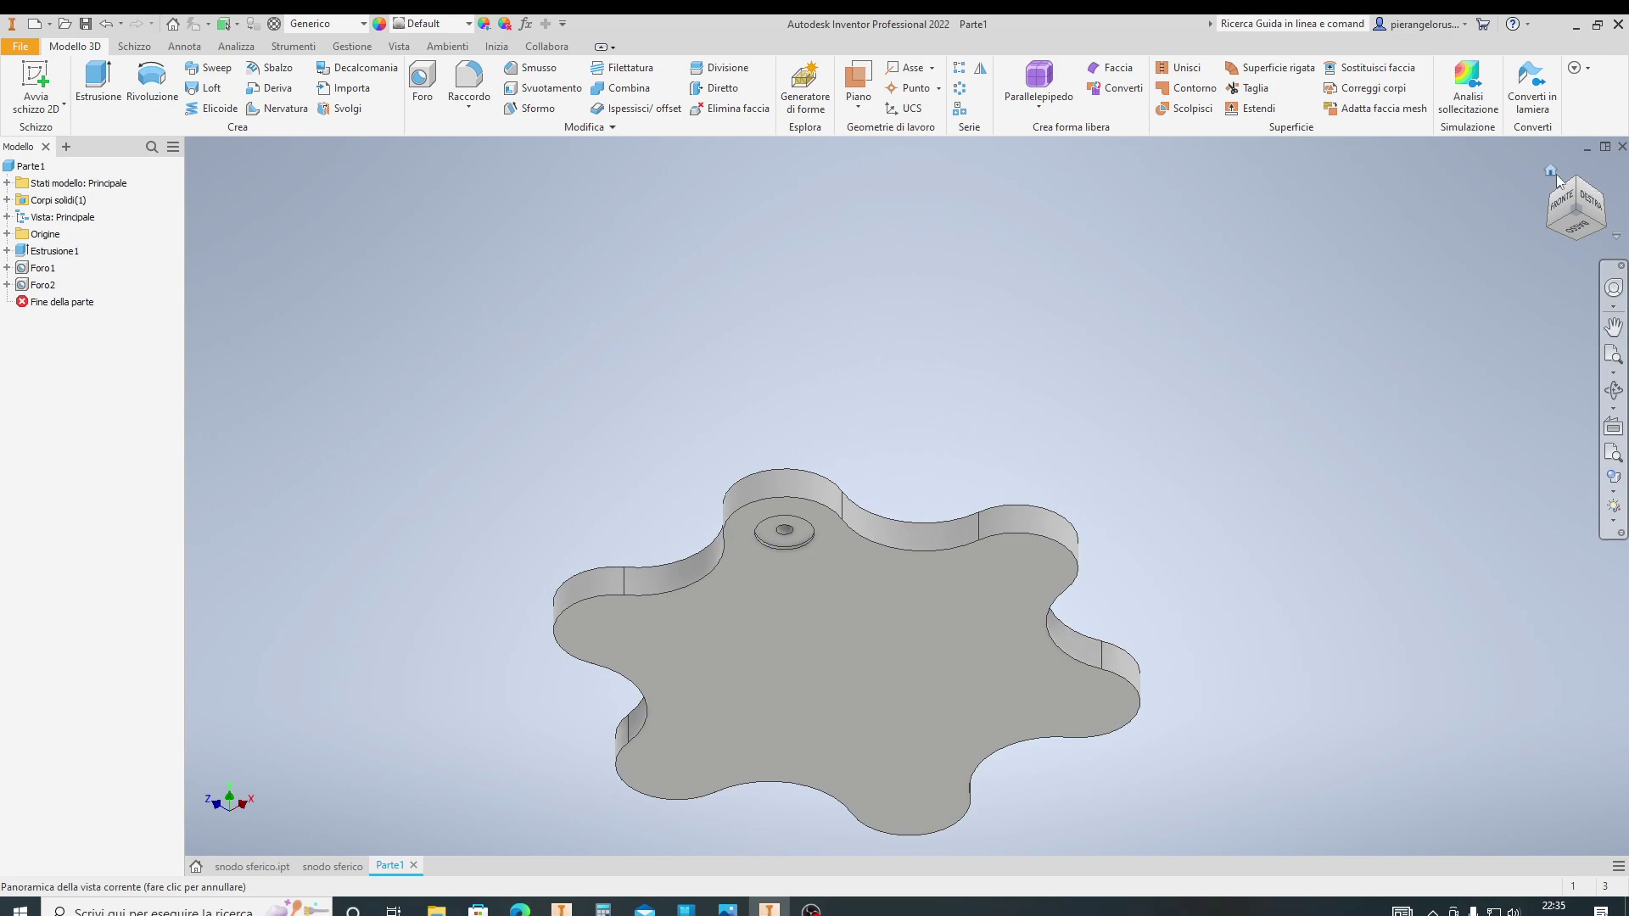
{"action": "left_click", "coordinate": [1551, 172]}
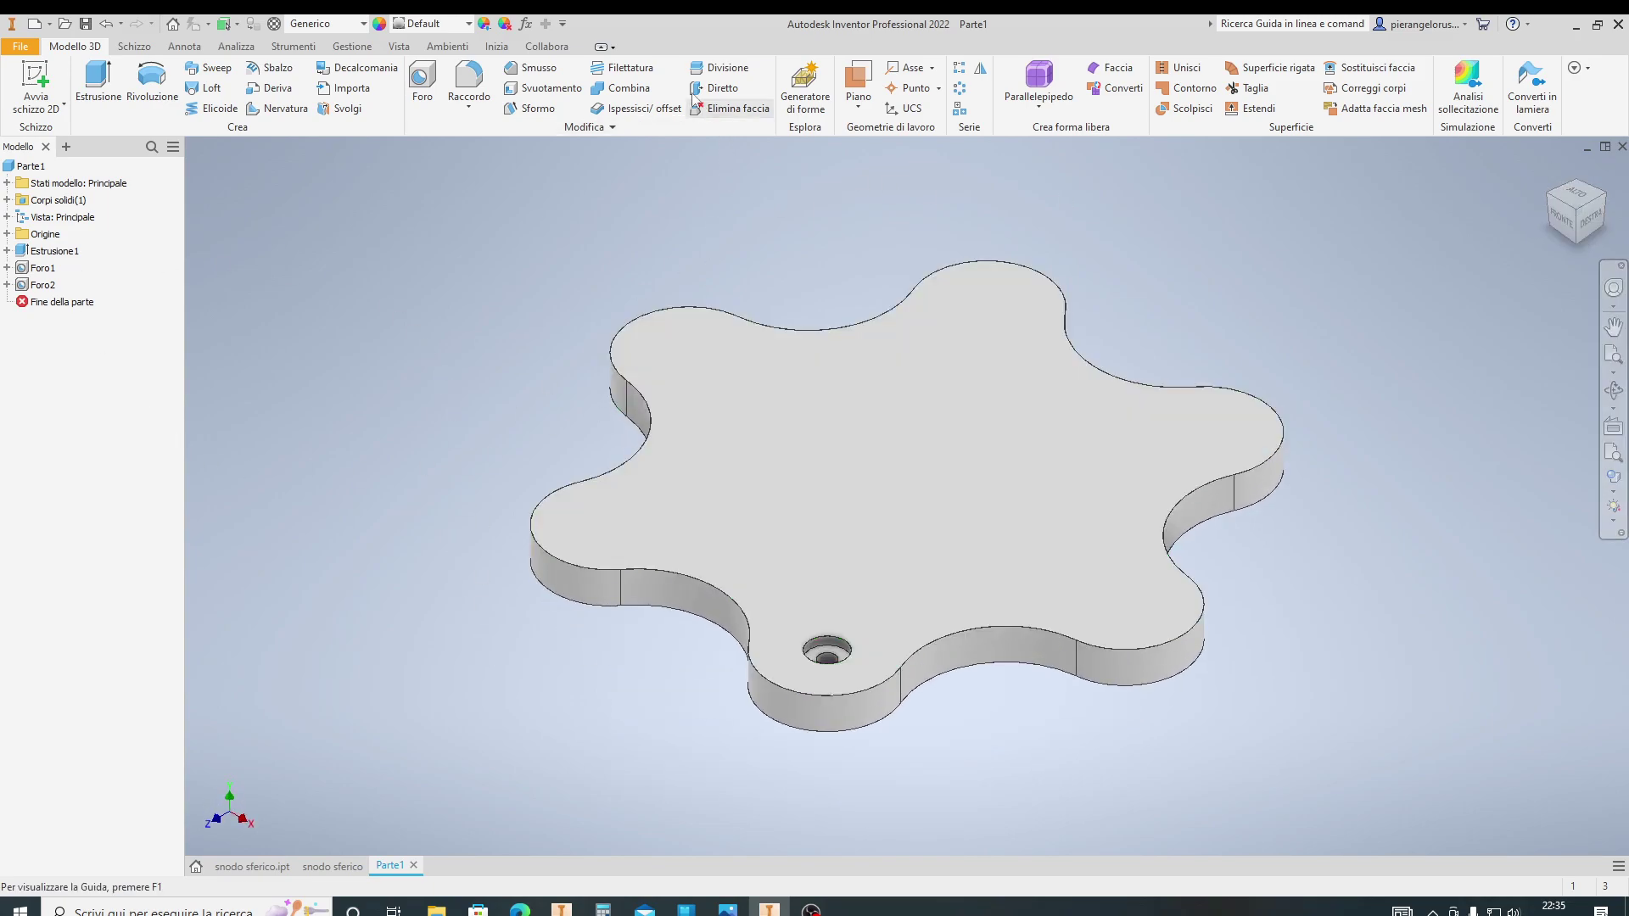
Circular-pattern Foro1 and Foro2 into 6 copies over 360° around Asse Y
{"action": "left_click", "coordinate": [961, 88]}
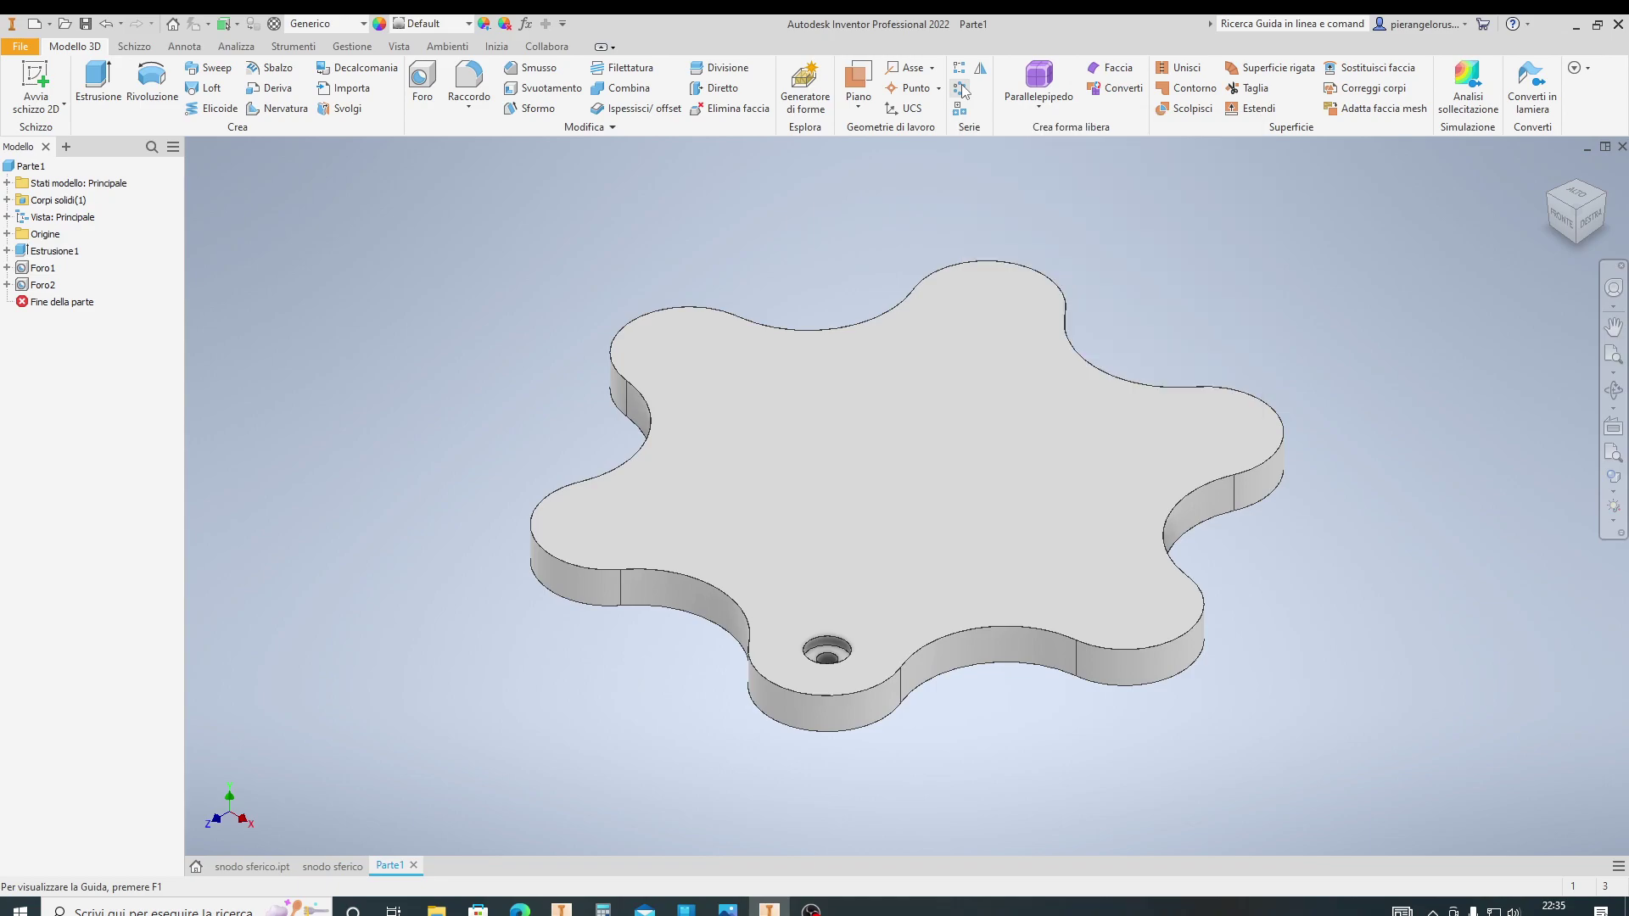
{"action": "left_click", "coordinate": [840, 653]}
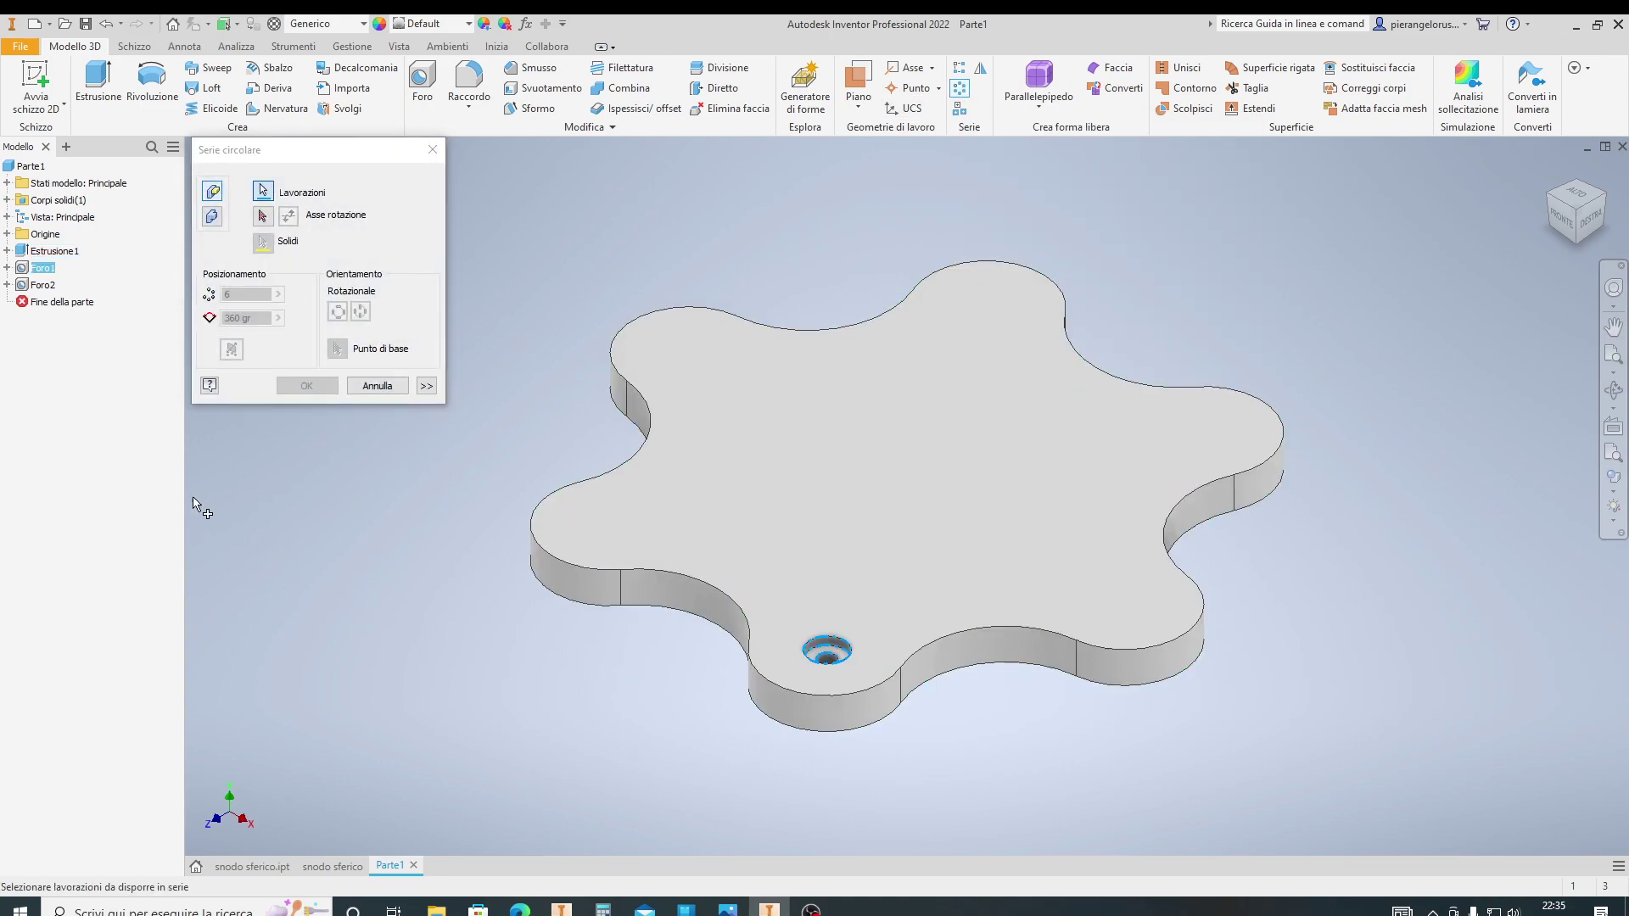
{"action": "left_click", "coordinate": [37, 286]}
{"action": "left_click", "coordinate": [6, 234]}
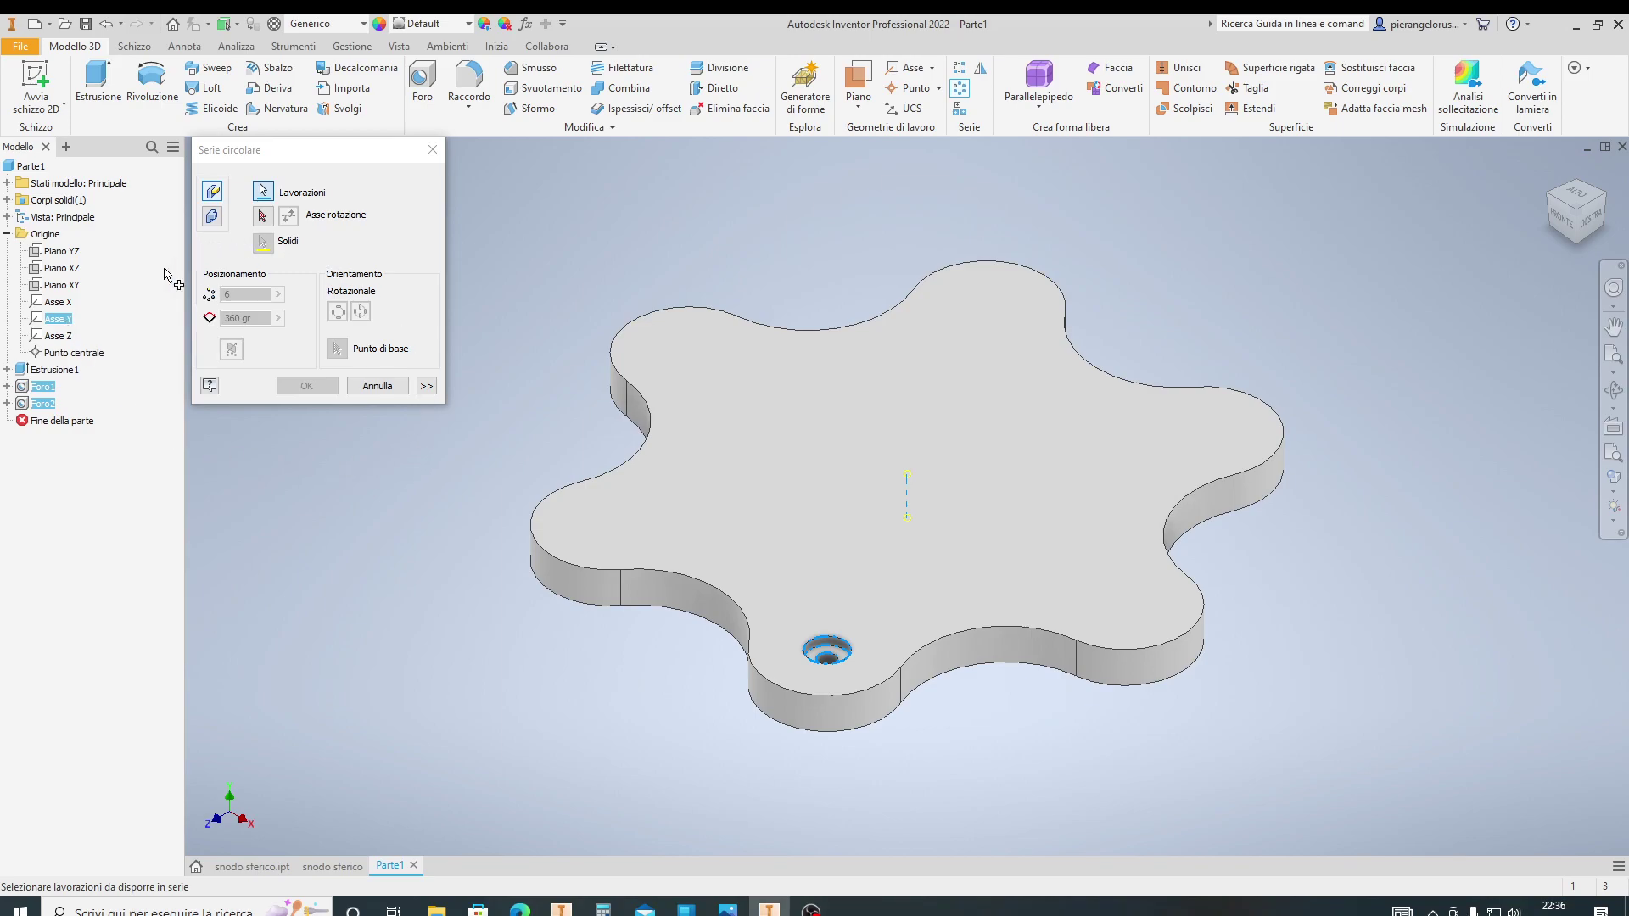
{"action": "left_click", "coordinate": [262, 216]}
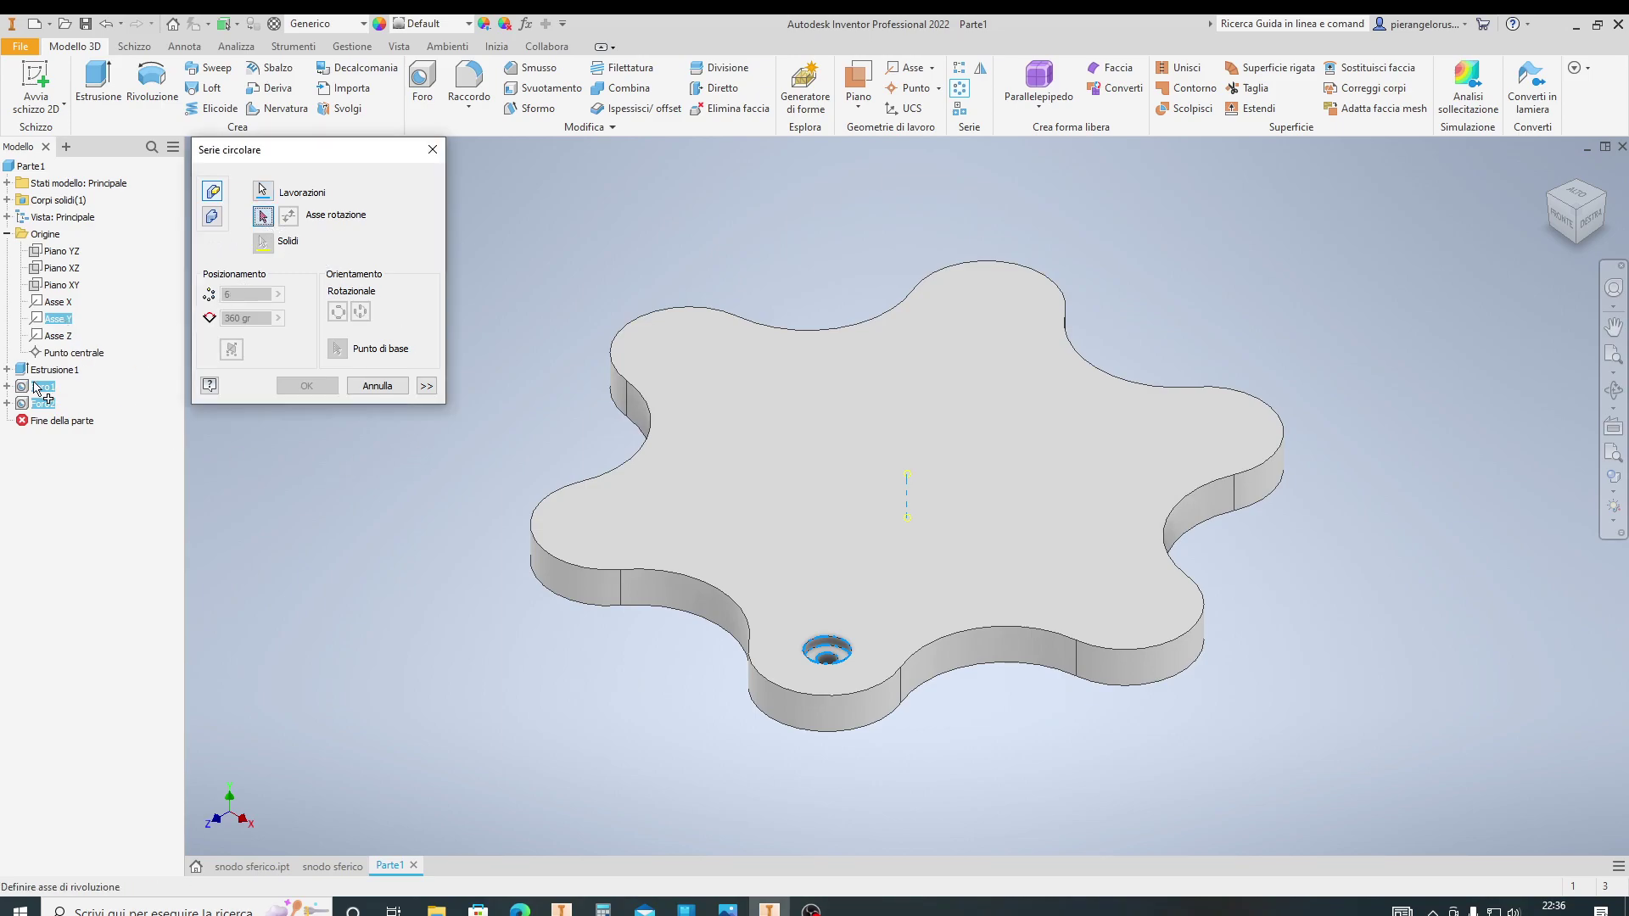
{"action": "left_click", "coordinate": [57, 319]}
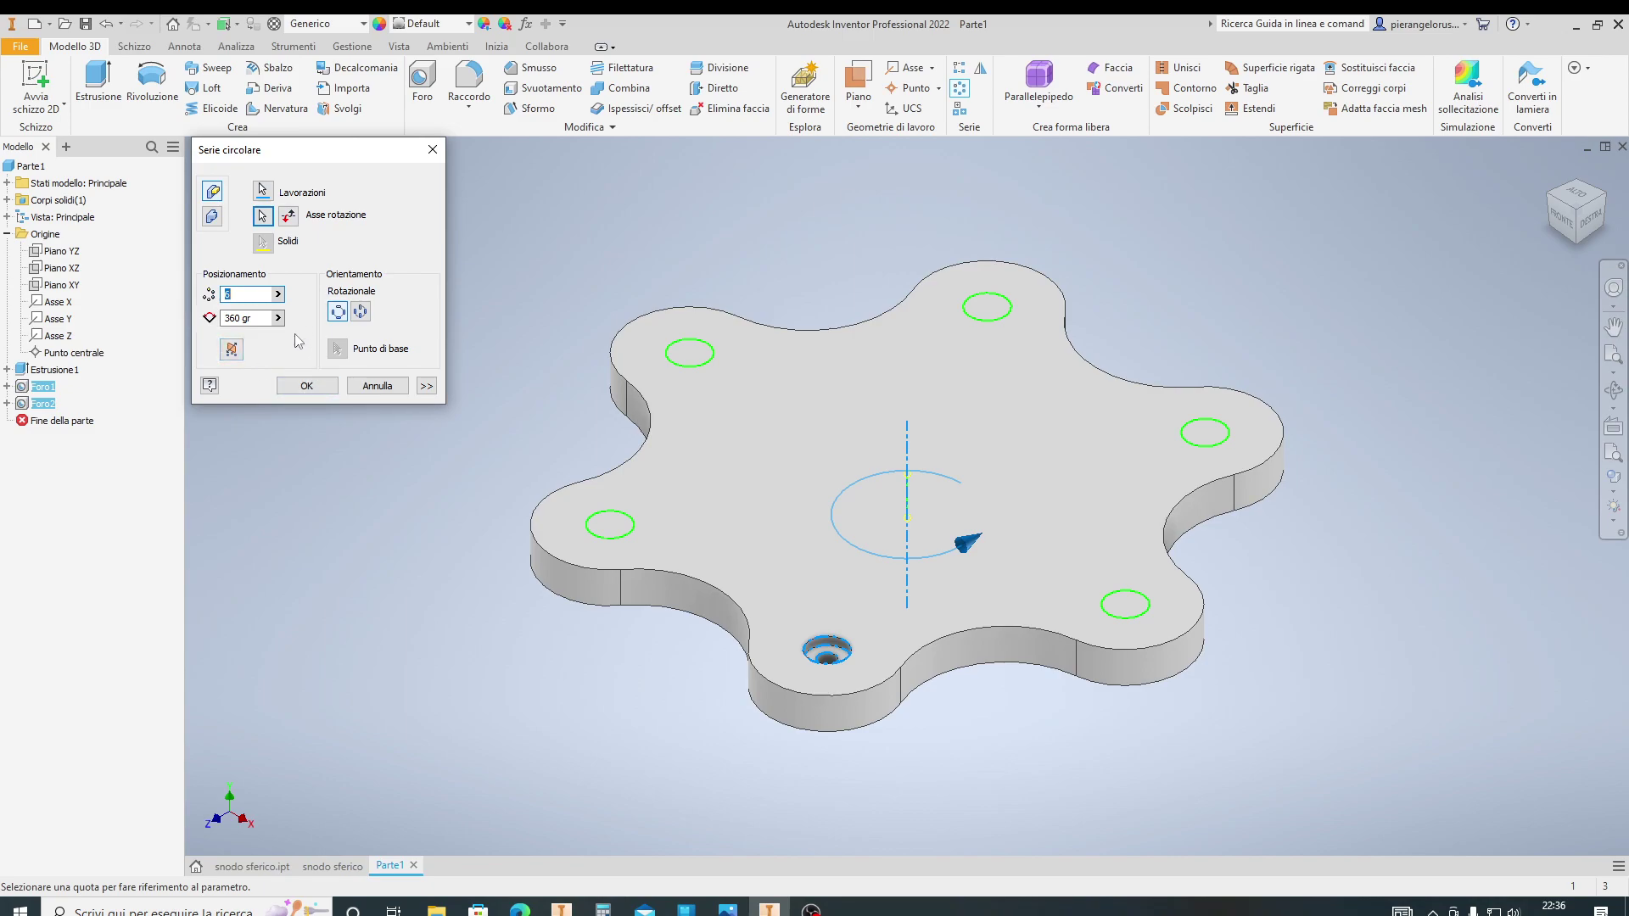
{"action": "left_click", "coordinate": [307, 386]}
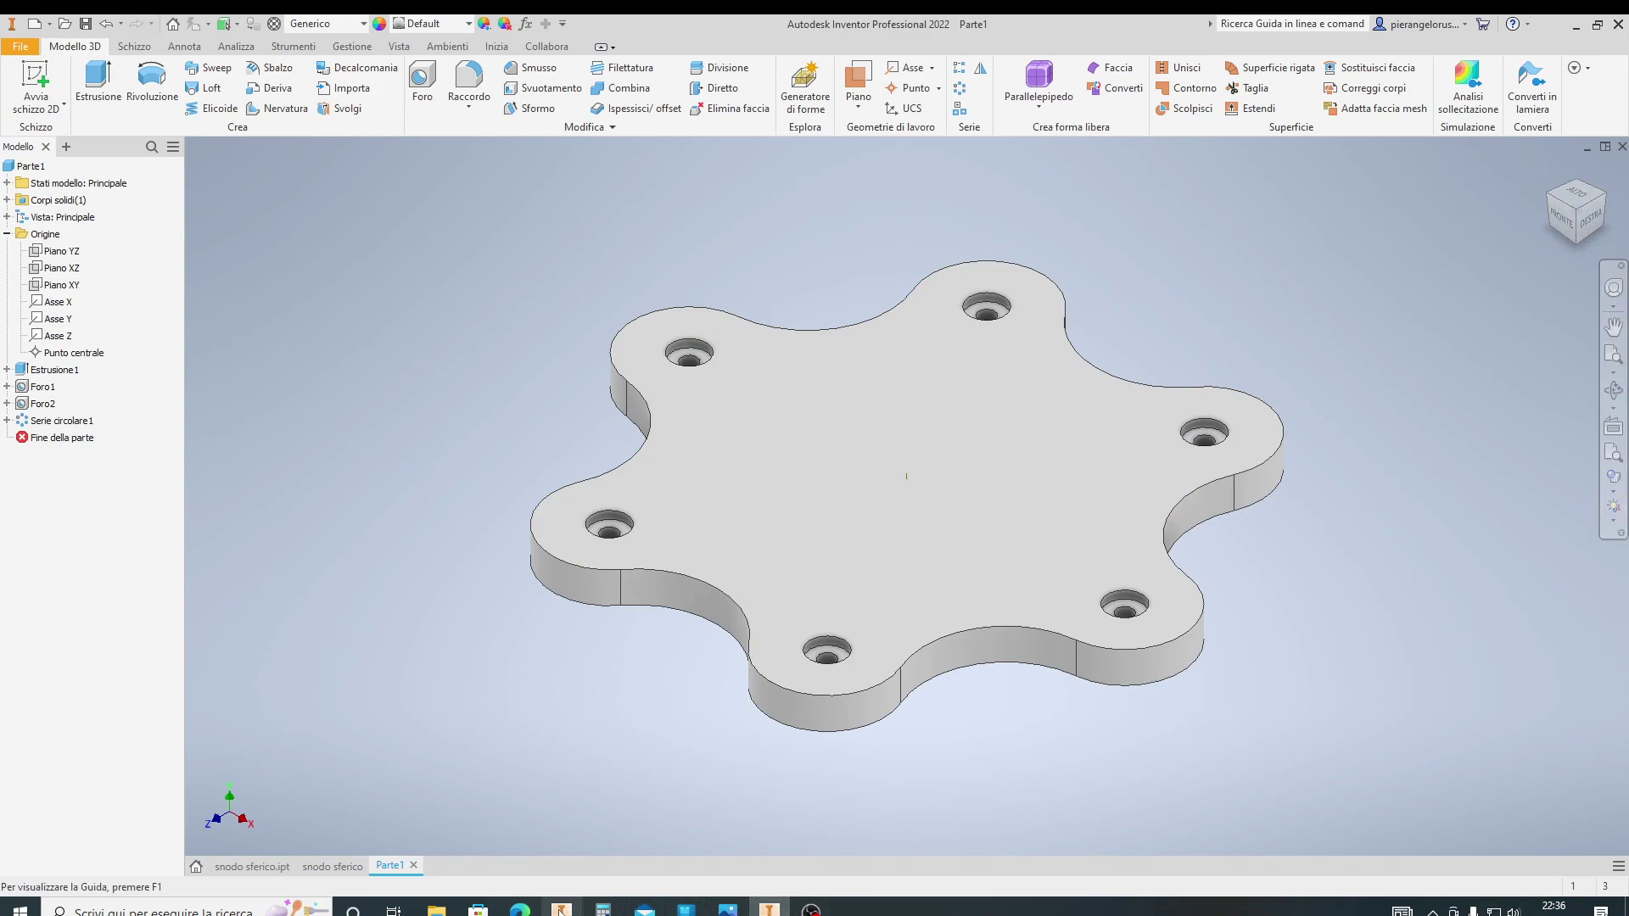
View the snodo sferico model from its right side, then switch to the snodo sferico drawing
{"action": "left_click", "coordinate": [252, 866]}
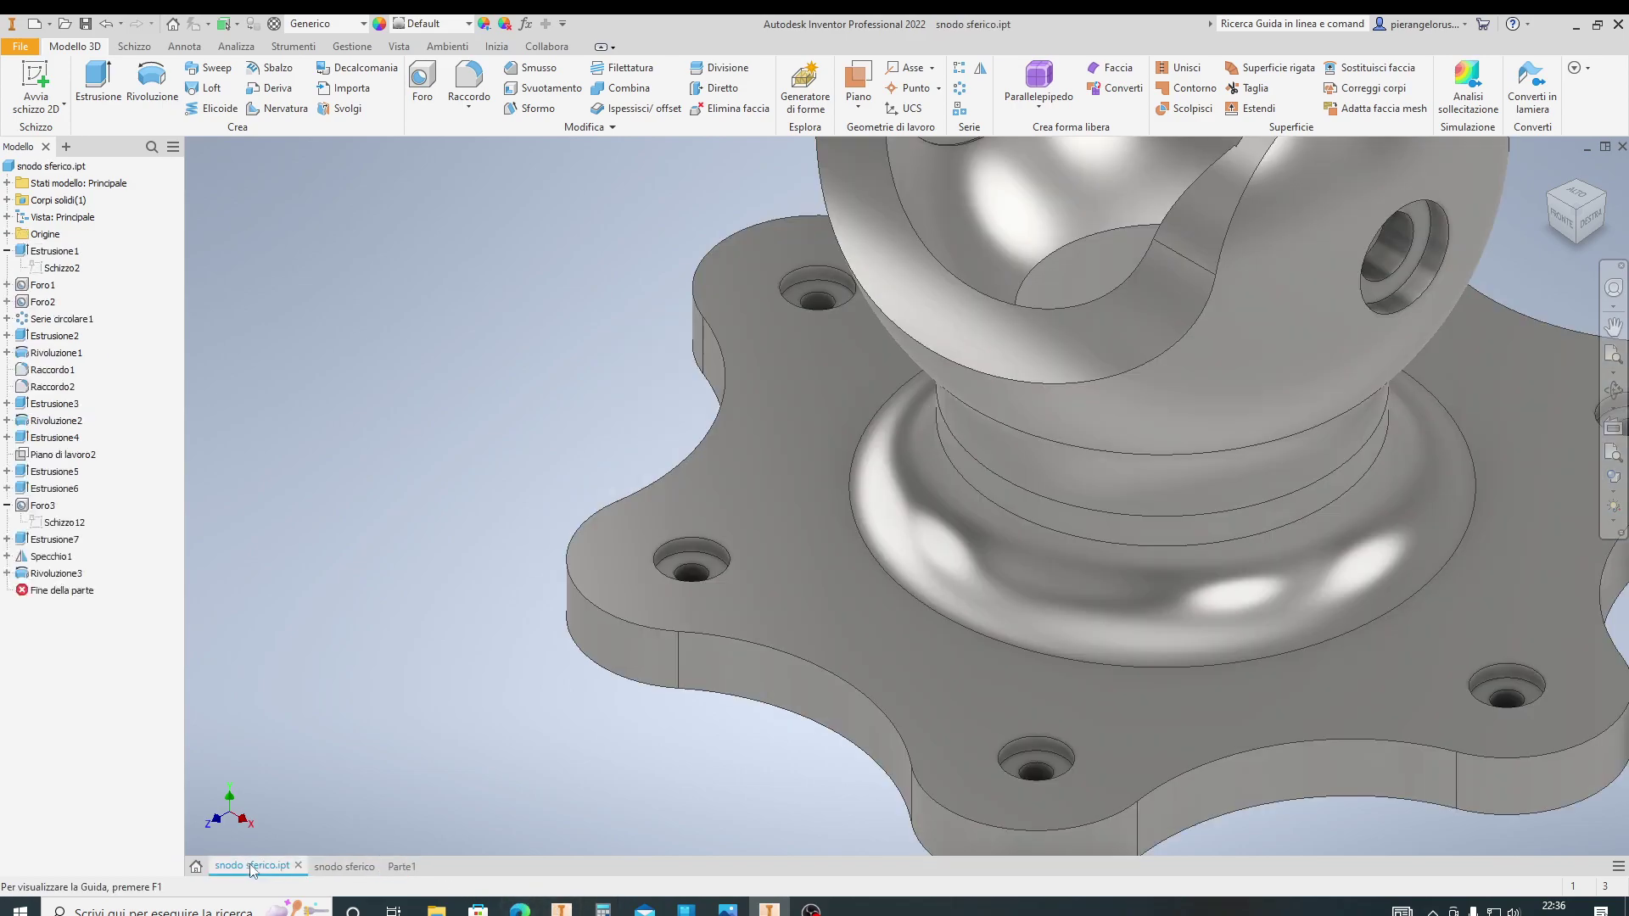
{"action": "mouse_move", "coordinate": [1016, 486]}
{"action": "middle_mouse_down"}
{"action": "mouse_move", "coordinate": [626, 446]}
{"action": "mouse_move", "coordinate": [541, 498]}
{"action": "middle_mouse_up"}
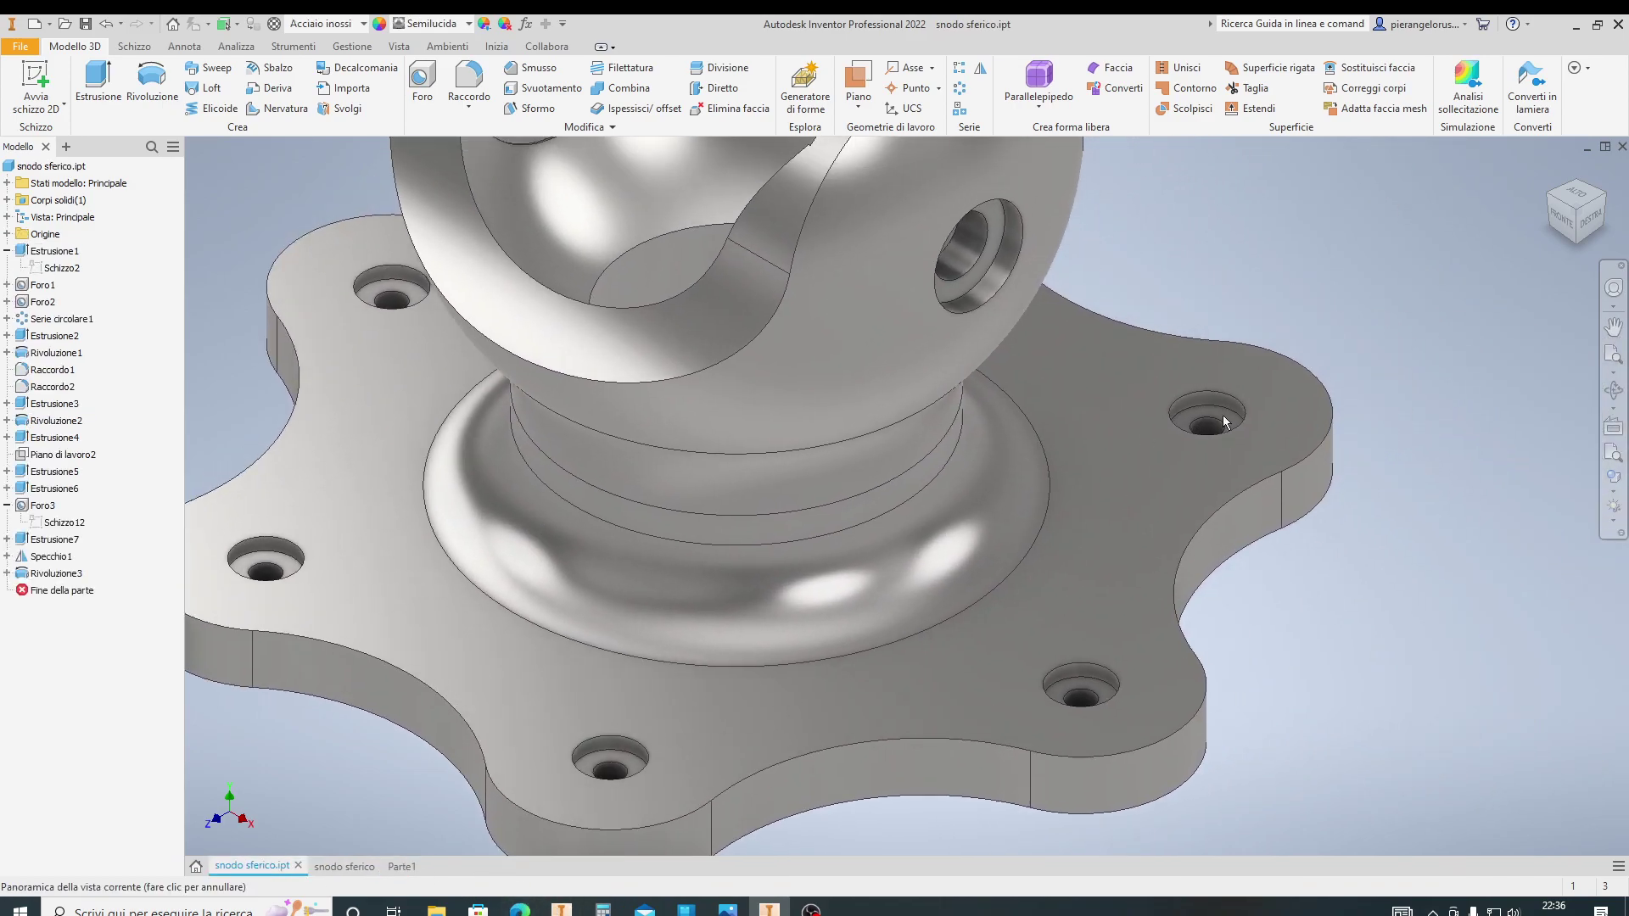
{"action": "left_click", "coordinate": [1591, 232]}
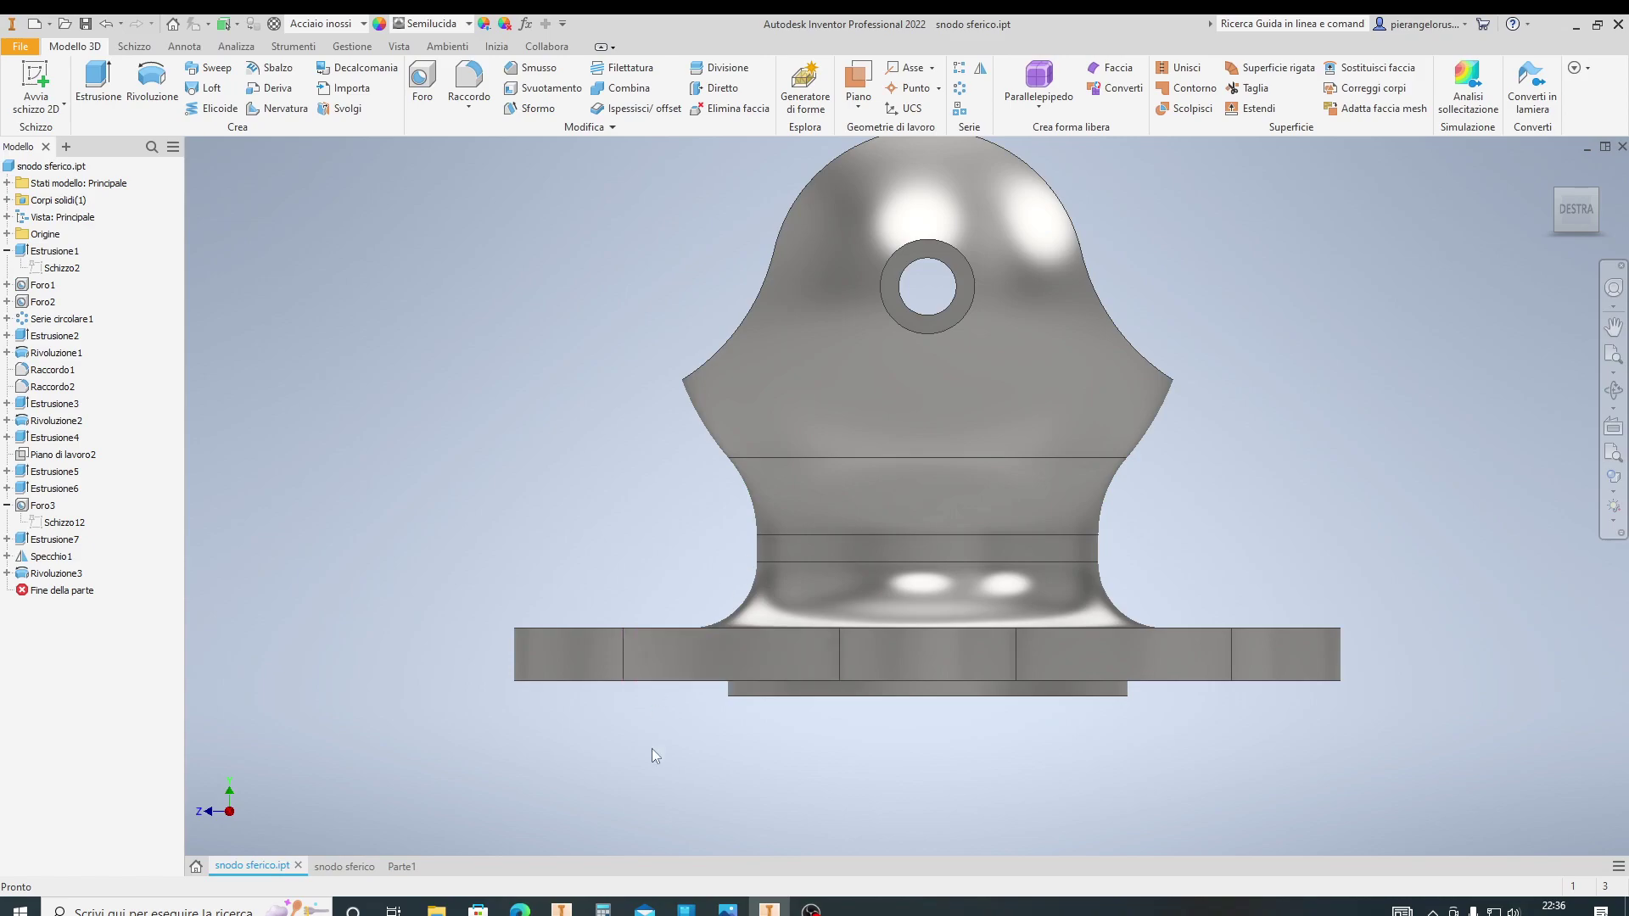
{"action": "left_click", "coordinate": [333, 866]}
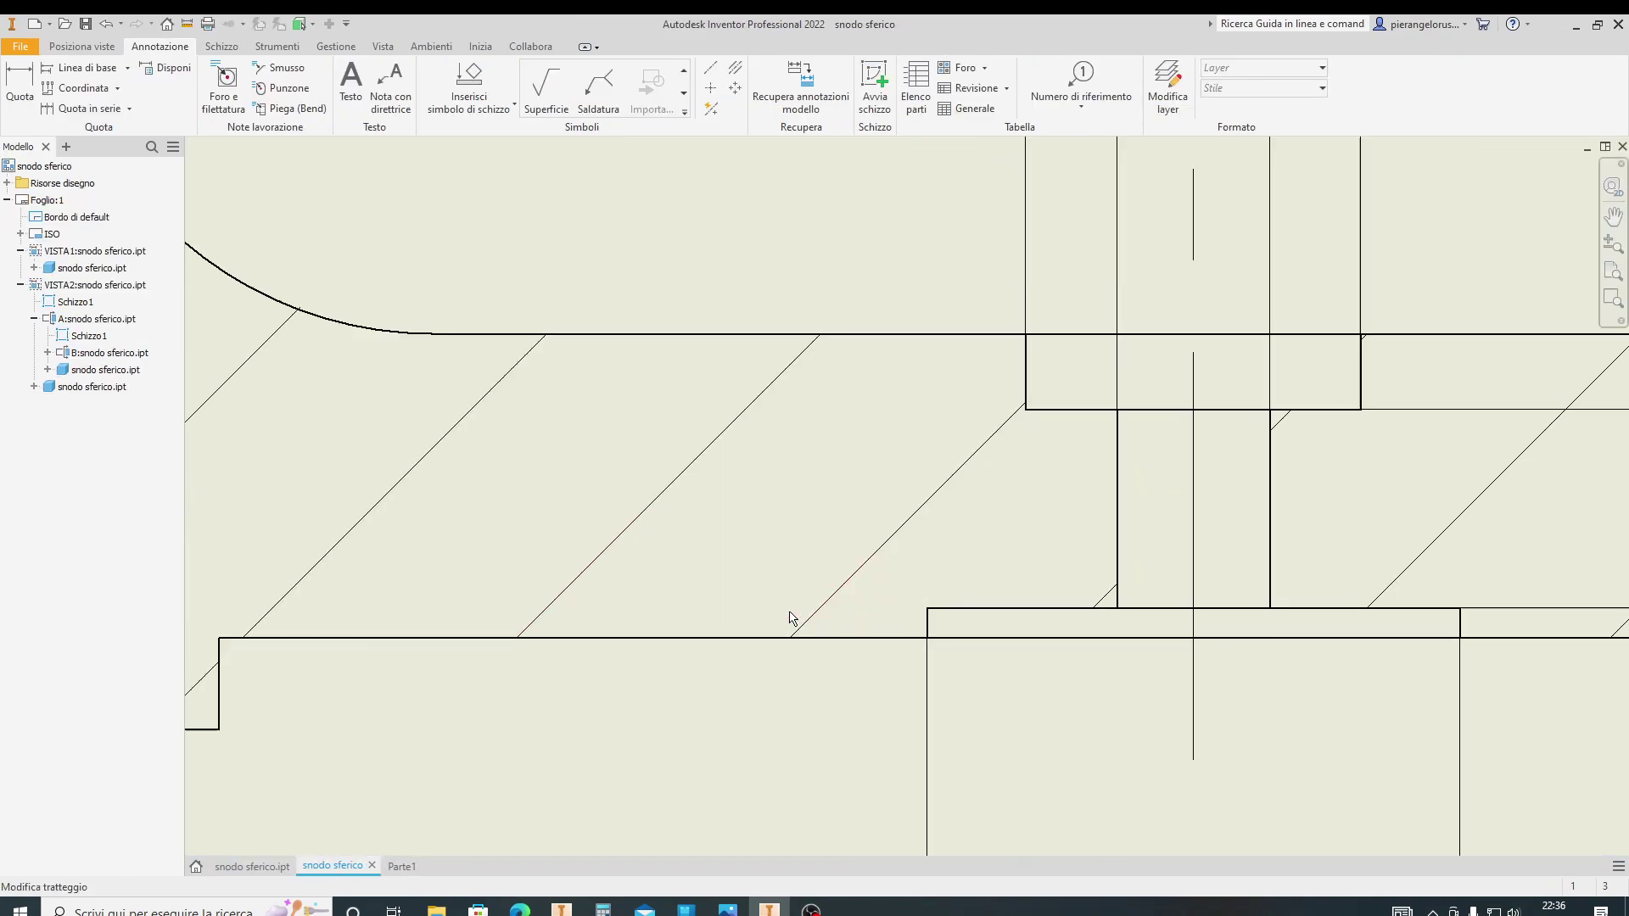
{"action": "scroll", "coordinate": [400, 553], "scroll_direction": "up", "scroll_amount": 3}
{"action": "middle_click_drag", "start_coordinate": [400, 553], "coordinate": [574, 500]}
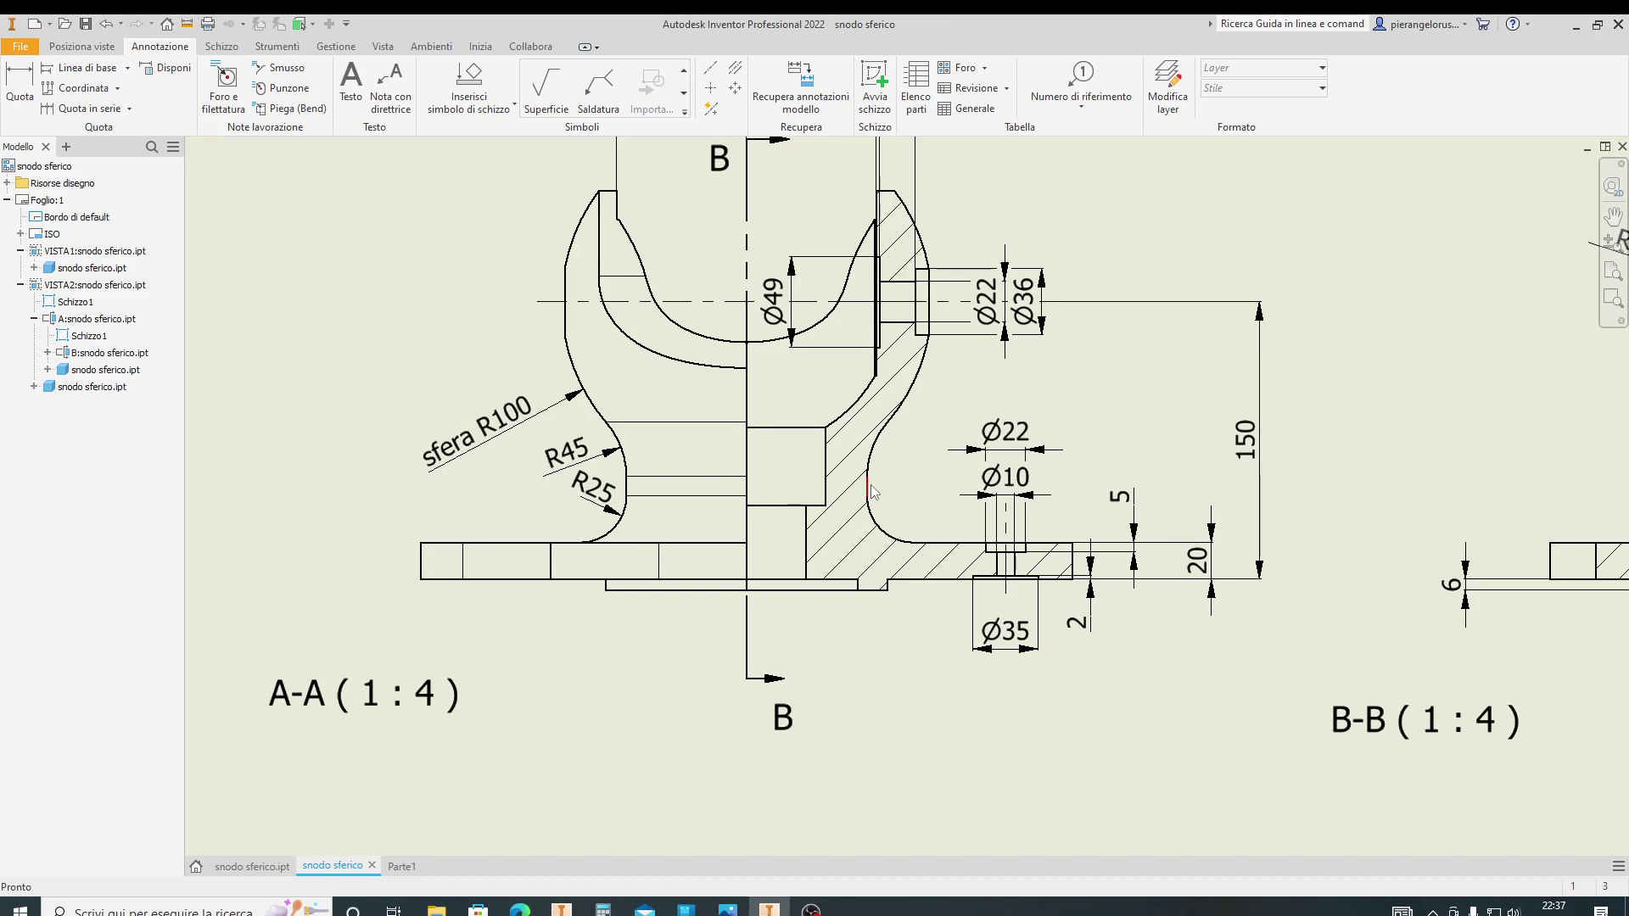
{"action": "left_click", "coordinate": [20, 80]}
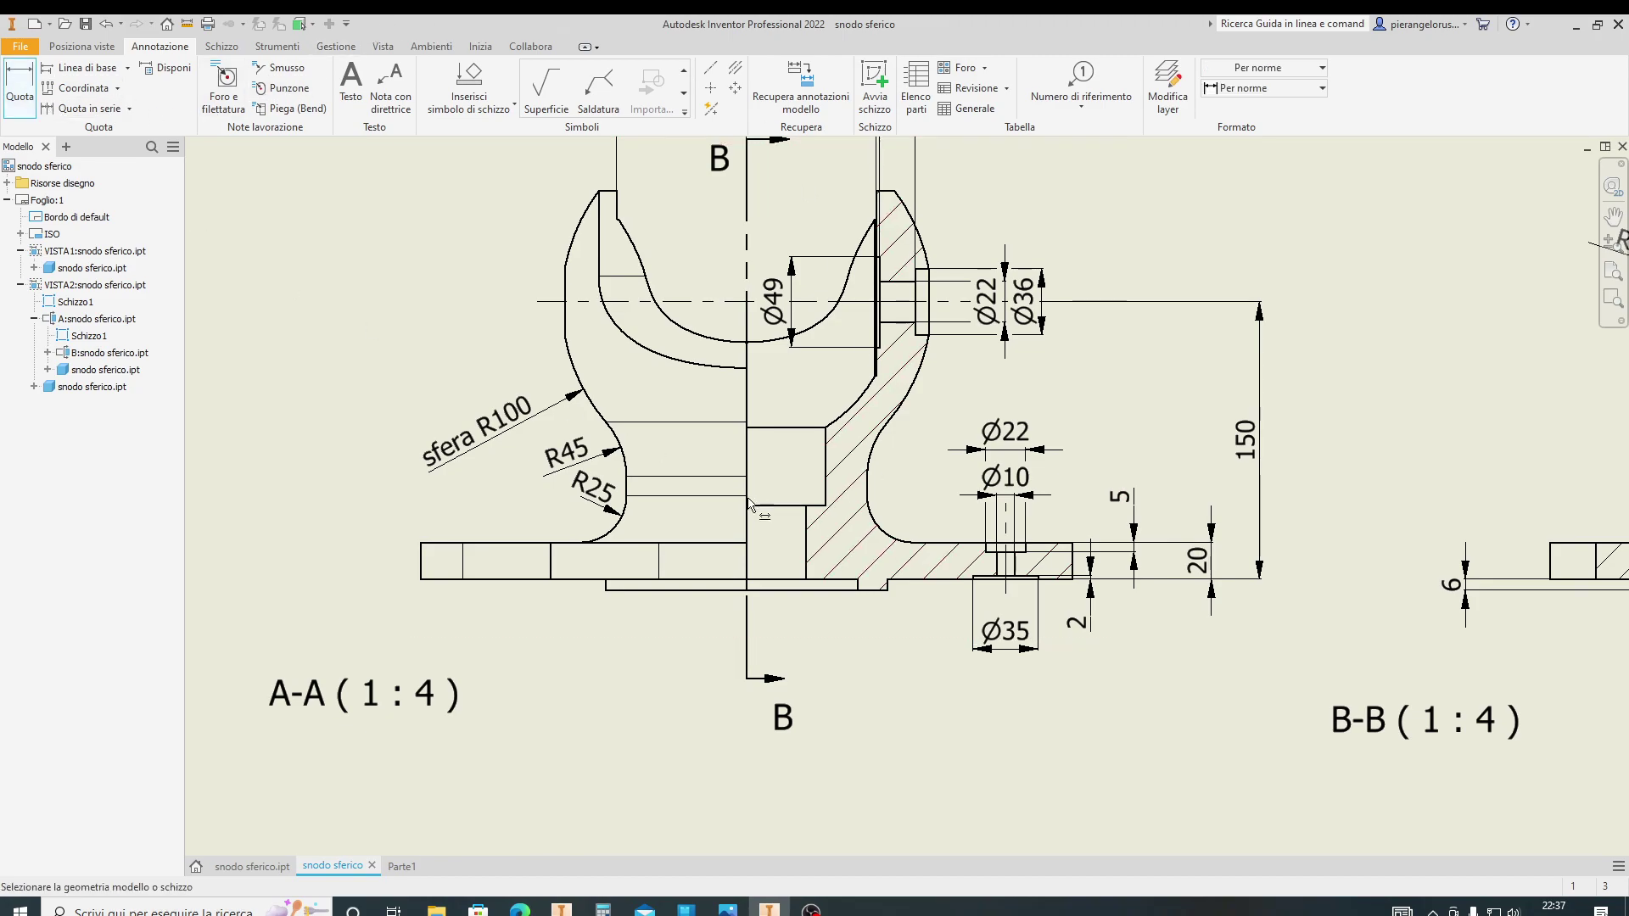
{"action": "scroll", "coordinate": [628, 495], "scroll_direction": "up", "scroll_amount": 3}
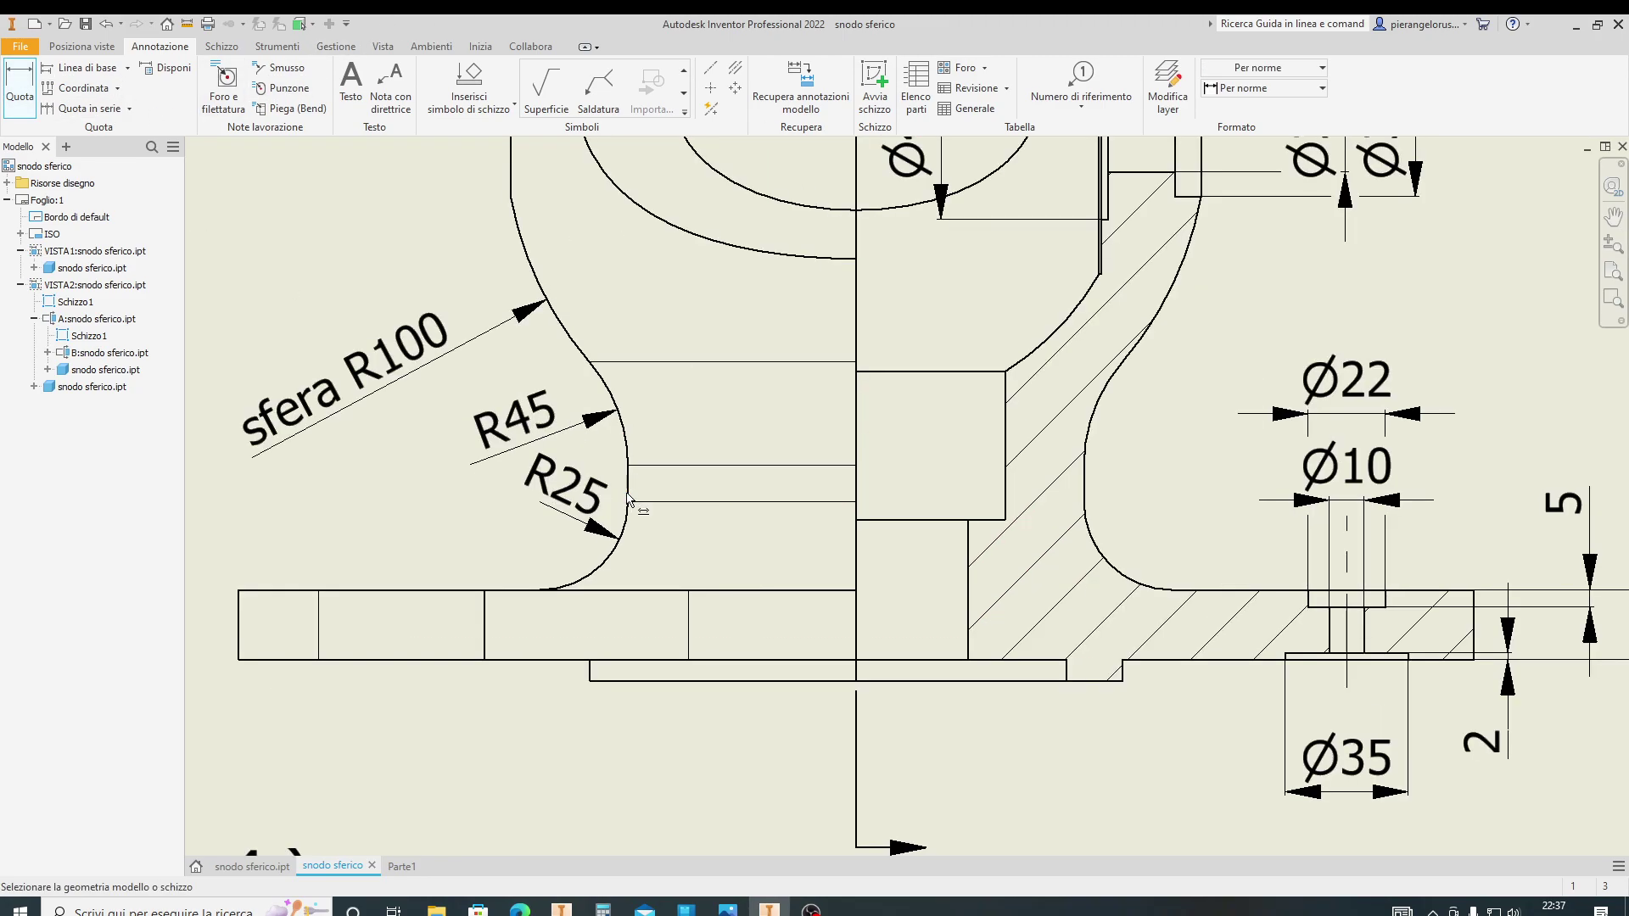
{"action": "left_click", "coordinate": [629, 498]}
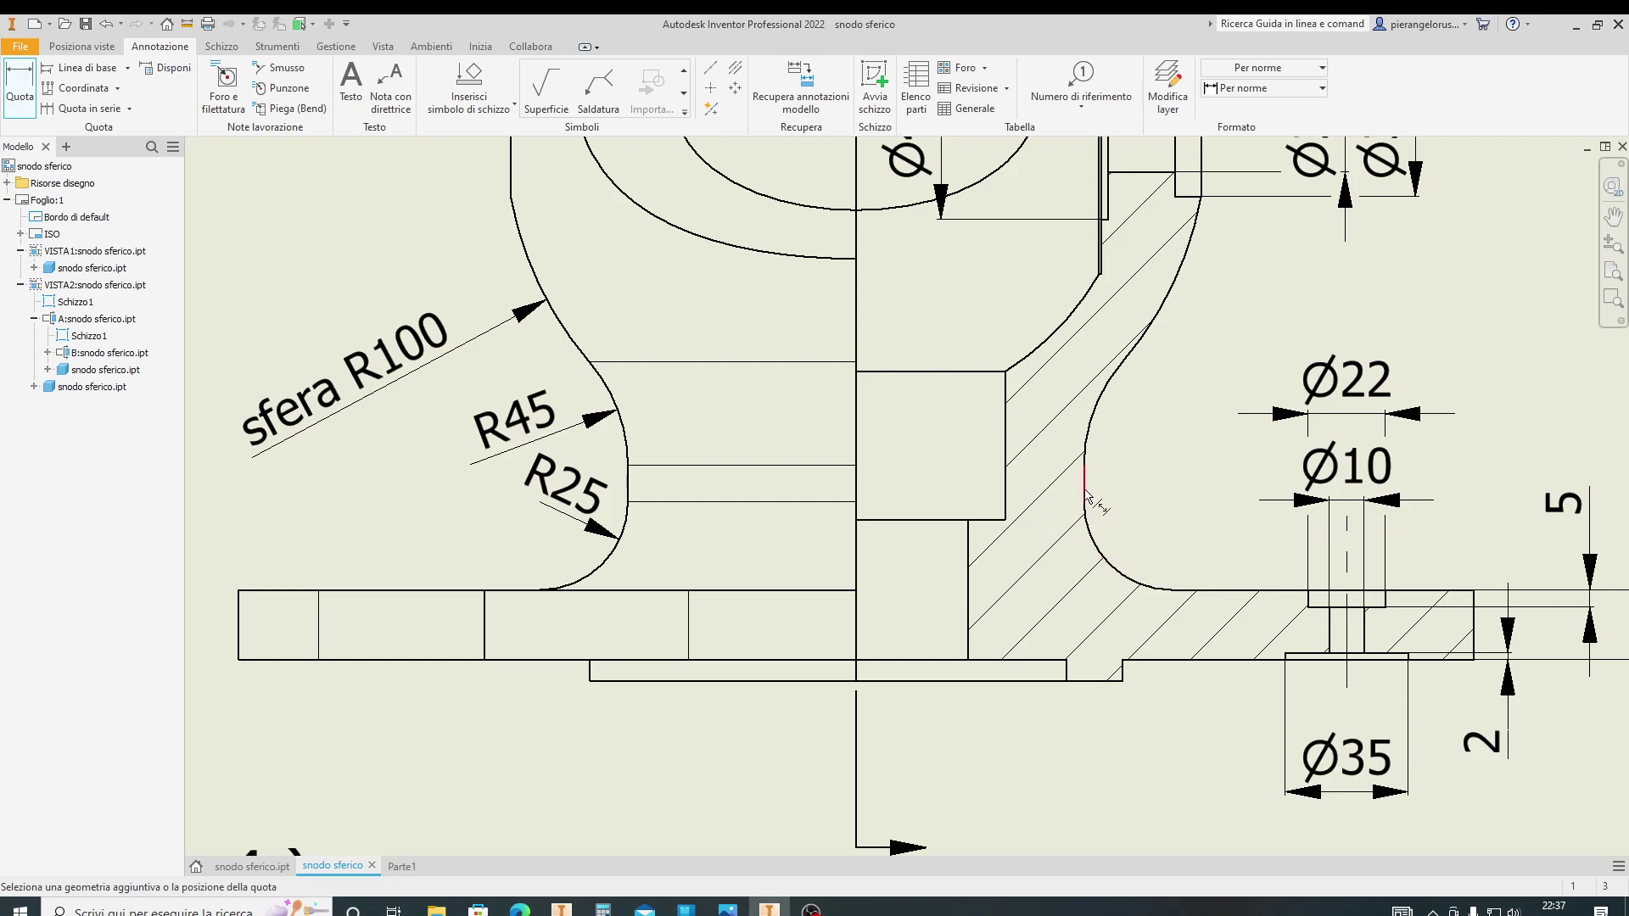
{"action": "scroll", "coordinate": [1086, 496], "scroll_direction": "down", "scroll_amount": 2}
{"action": "scroll", "coordinate": [1001, 475], "scroll_direction": "up", "scroll_amount": 2}
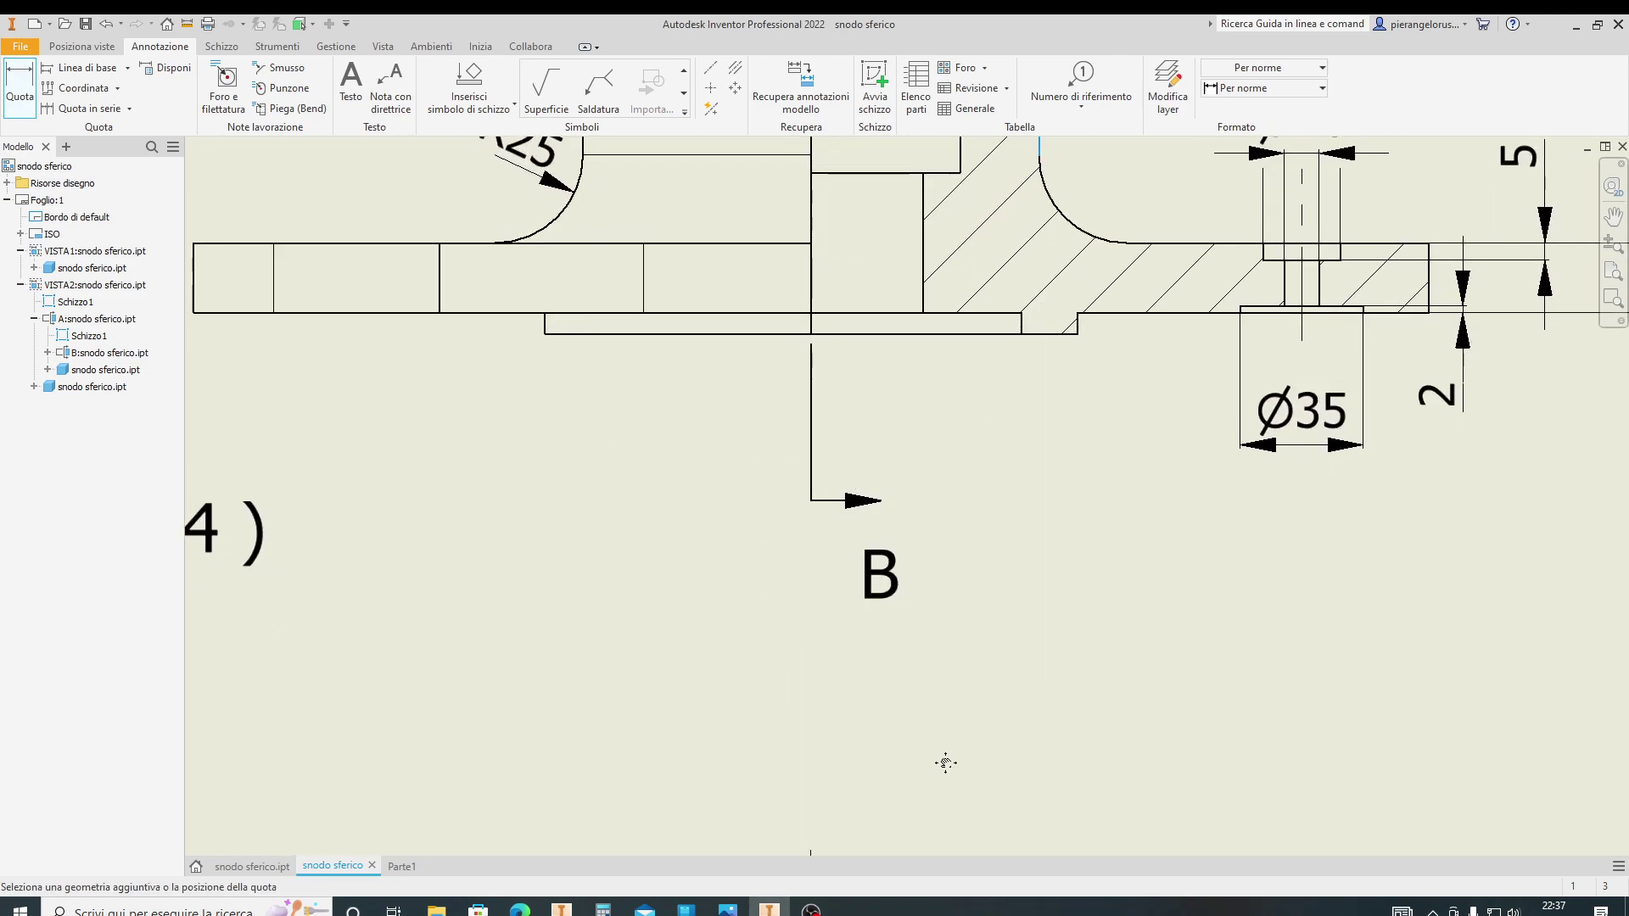
{"action": "middle_click_drag", "start_coordinate": [945, 762], "coordinate": [937, 612]}
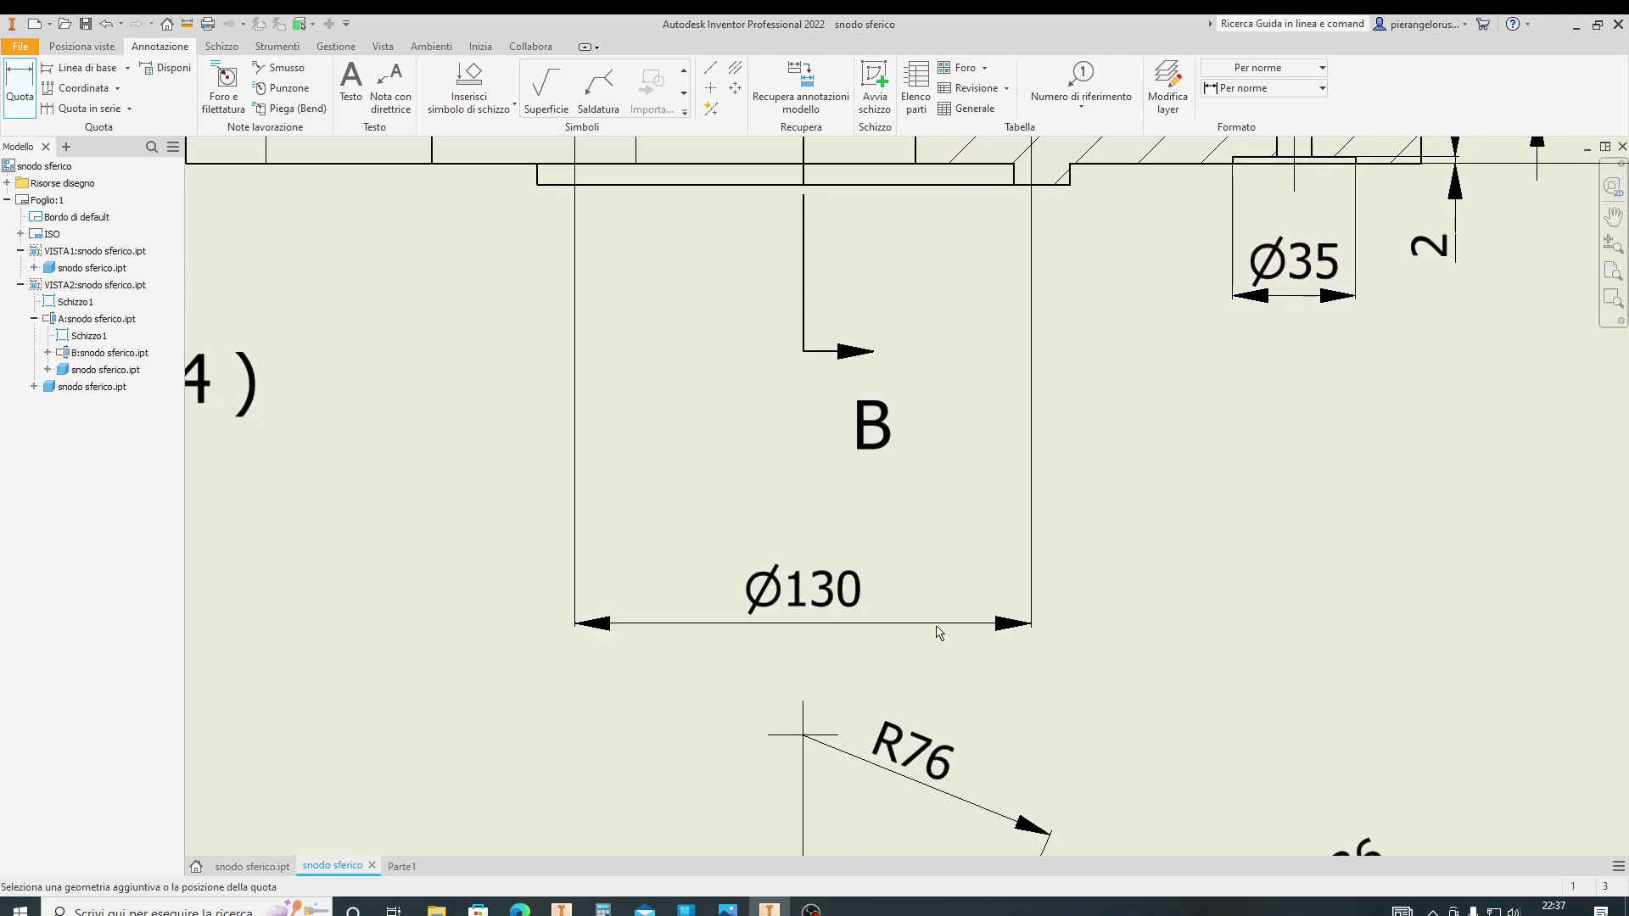
{"action": "left_click", "coordinate": [744, 665]}
{"action": "left_click", "coordinate": [574, 440]}
{"action": "scroll", "coordinate": [1131, 399], "scroll_direction": "up", "scroll_amount": 2}
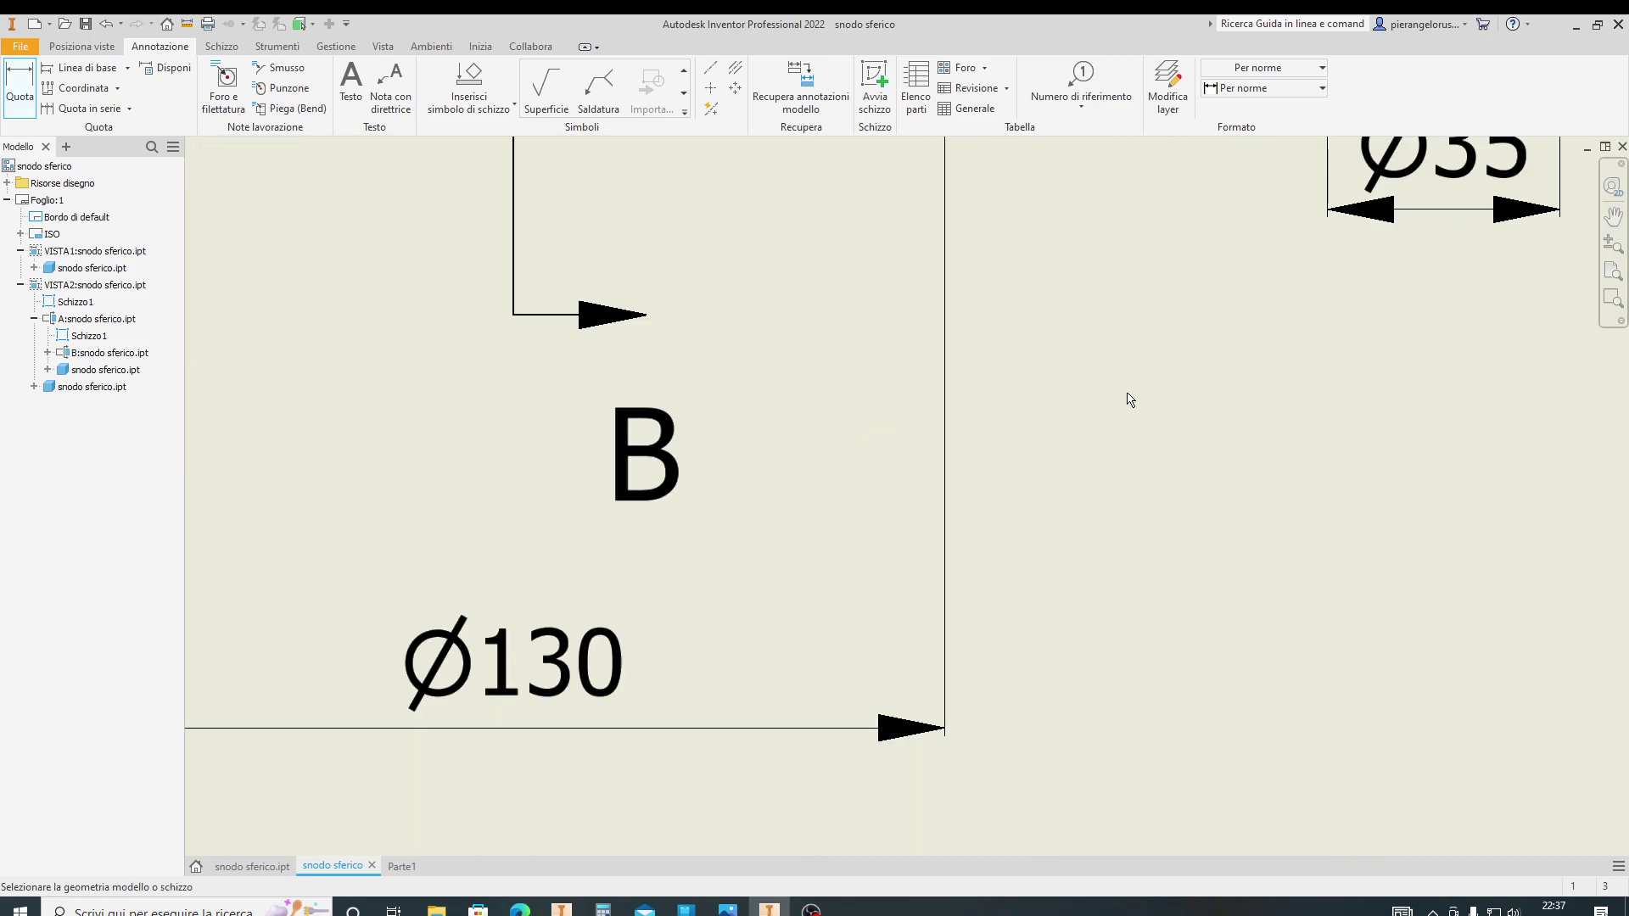
{"action": "scroll", "coordinate": [1131, 398], "scroll_direction": "down", "scroll_amount": 1}
{"action": "scroll", "coordinate": [1079, 367], "scroll_direction": "down", "scroll_amount": 1}
{"action": "scroll", "coordinate": [1079, 366], "scroll_direction": "down", "scroll_amount": 2}
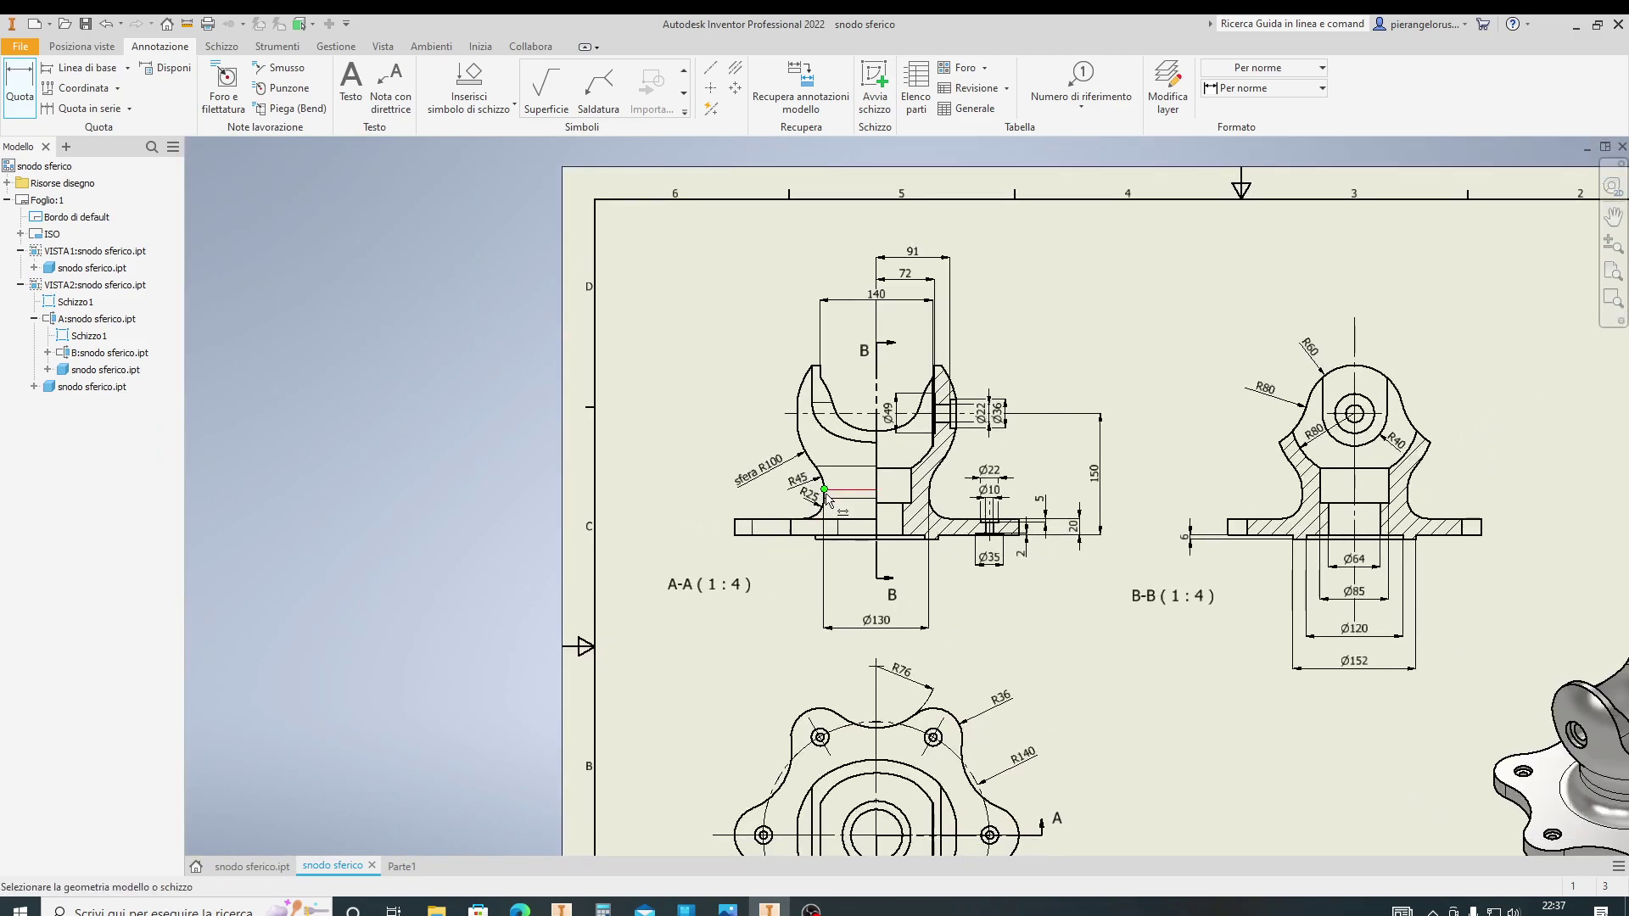
{"action": "scroll", "coordinate": [826, 494], "scroll_direction": "up", "scroll_amount": 3}
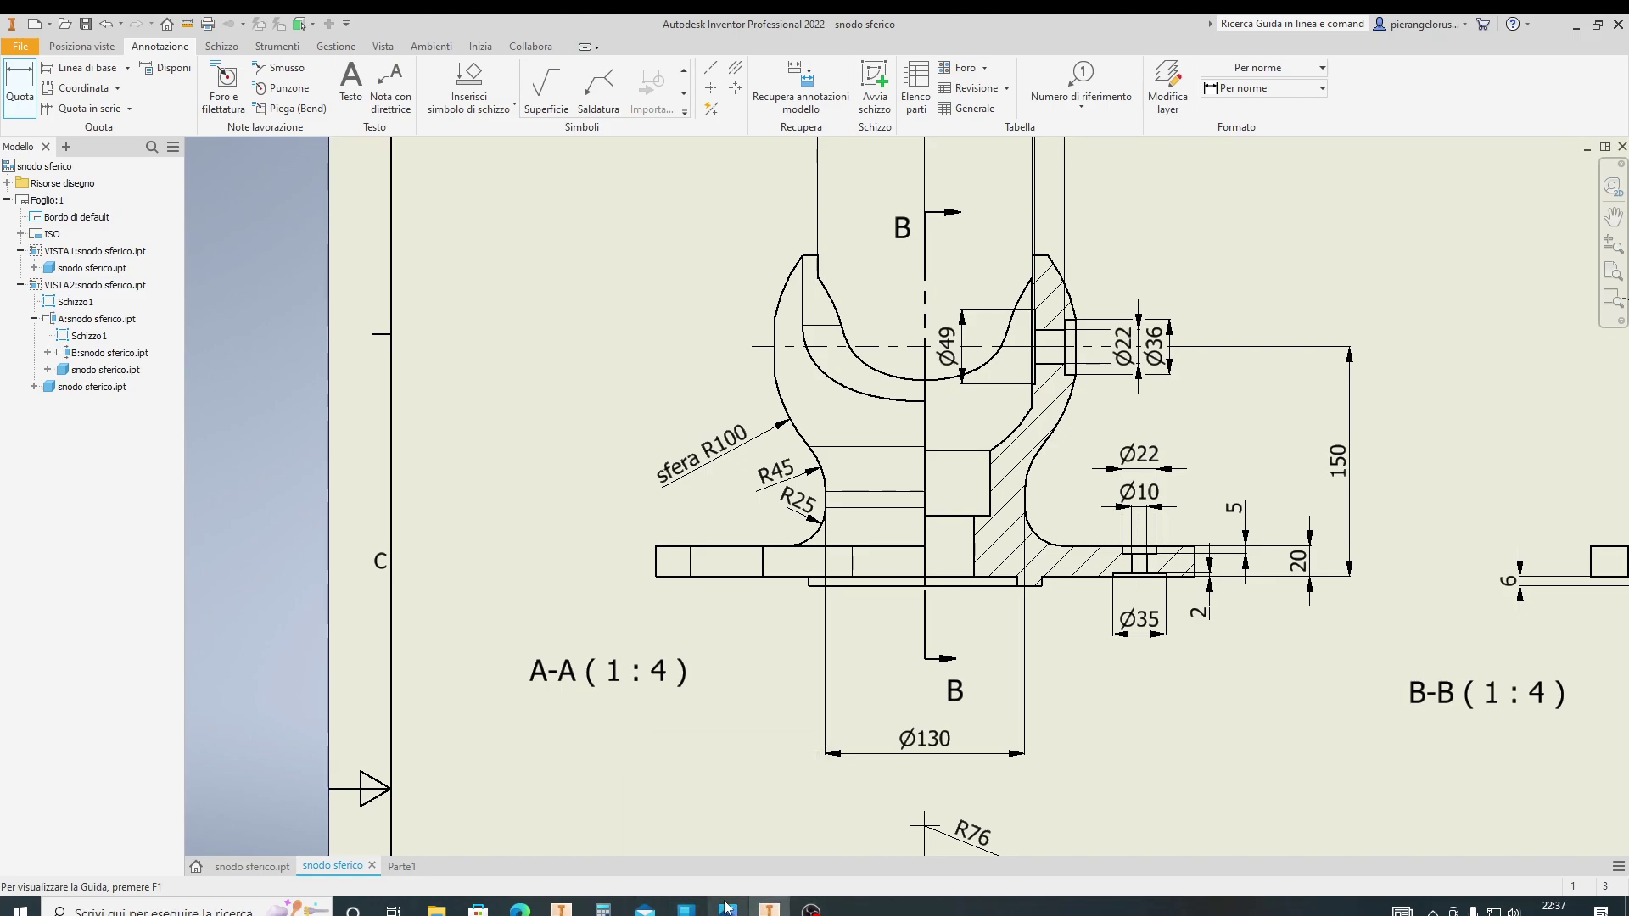
Start a new sketch on Parte1's XY plane and slice the plate at the sketch plane
{"action": "left_click", "coordinate": [411, 863]}
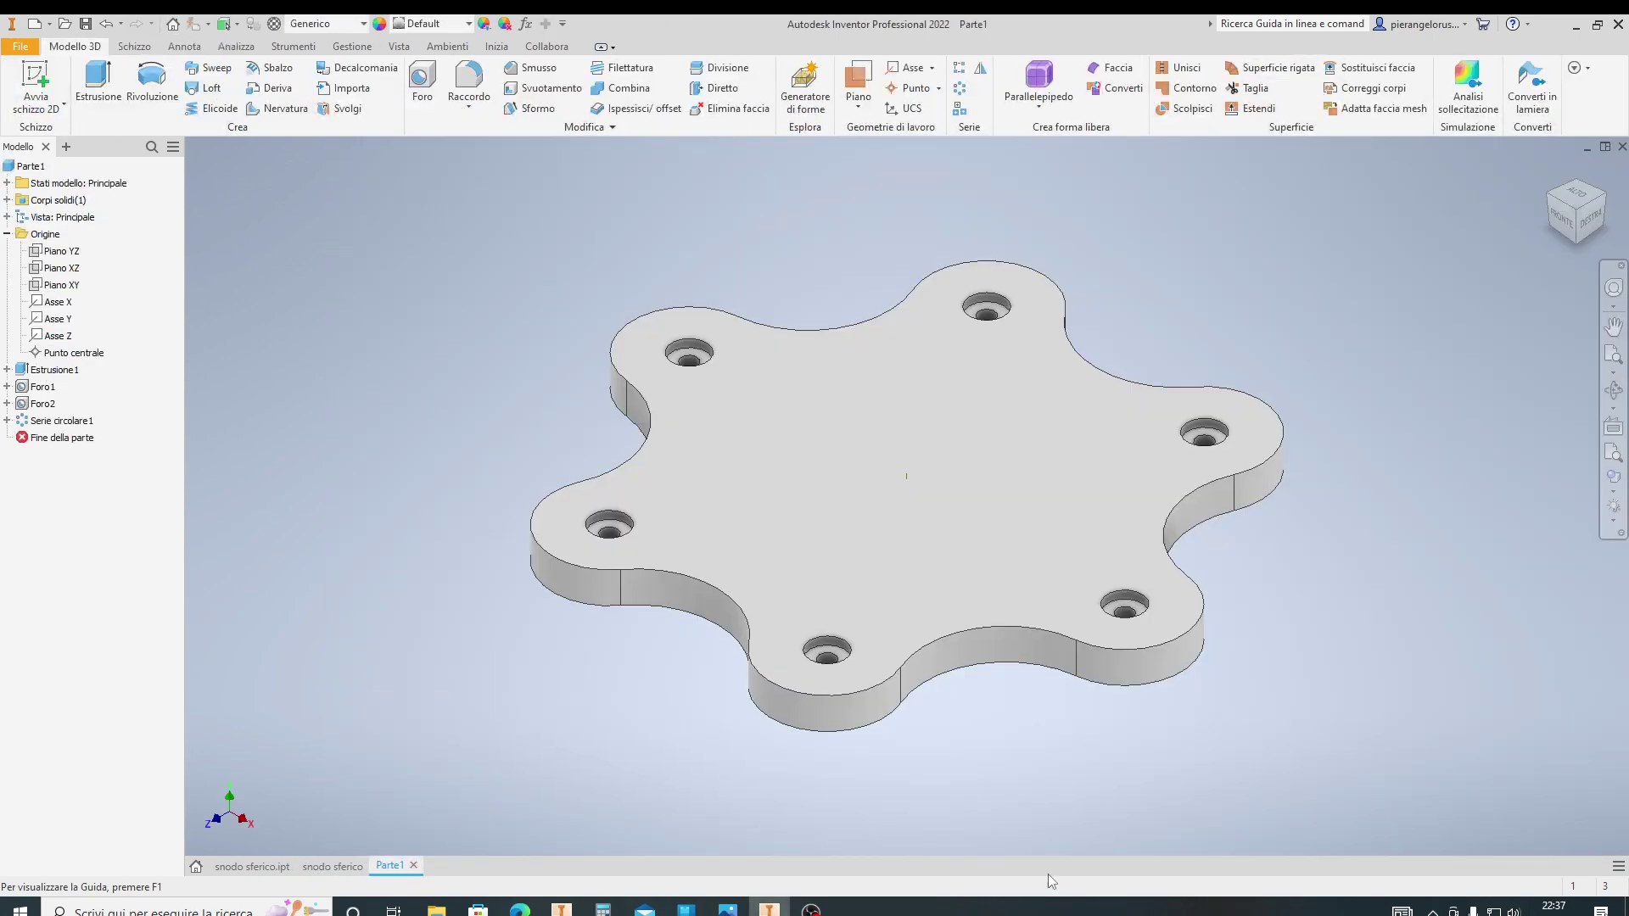
{"action": "left_click", "coordinate": [31, 165]}
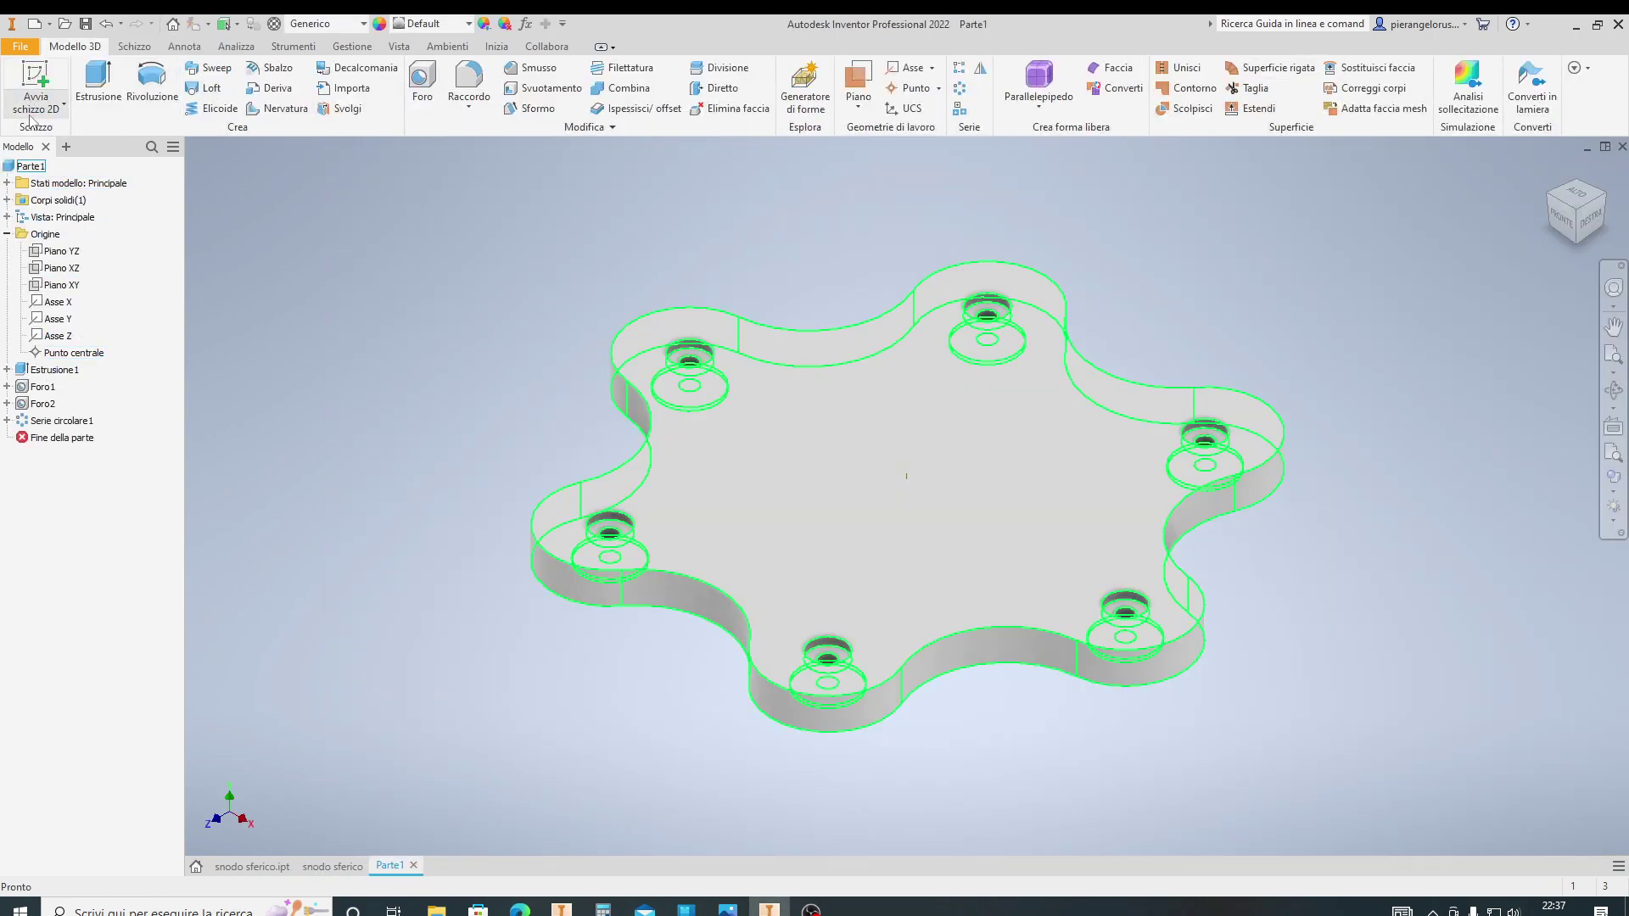
{"action": "left_click", "coordinate": [30, 100]}
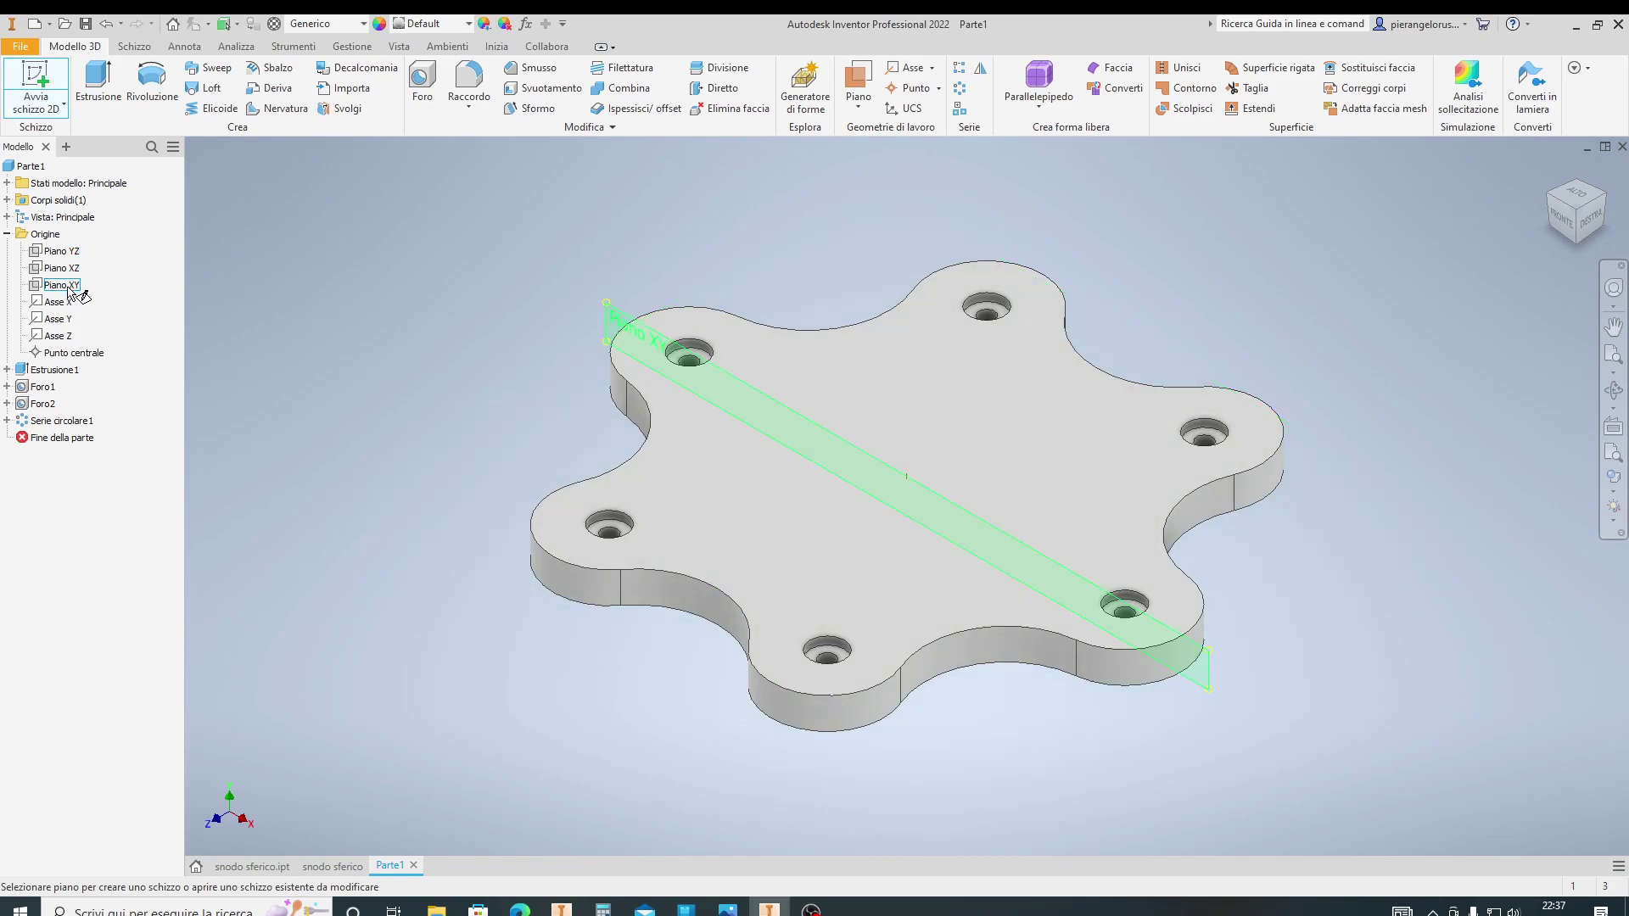
{"action": "left_click", "coordinate": [69, 288]}
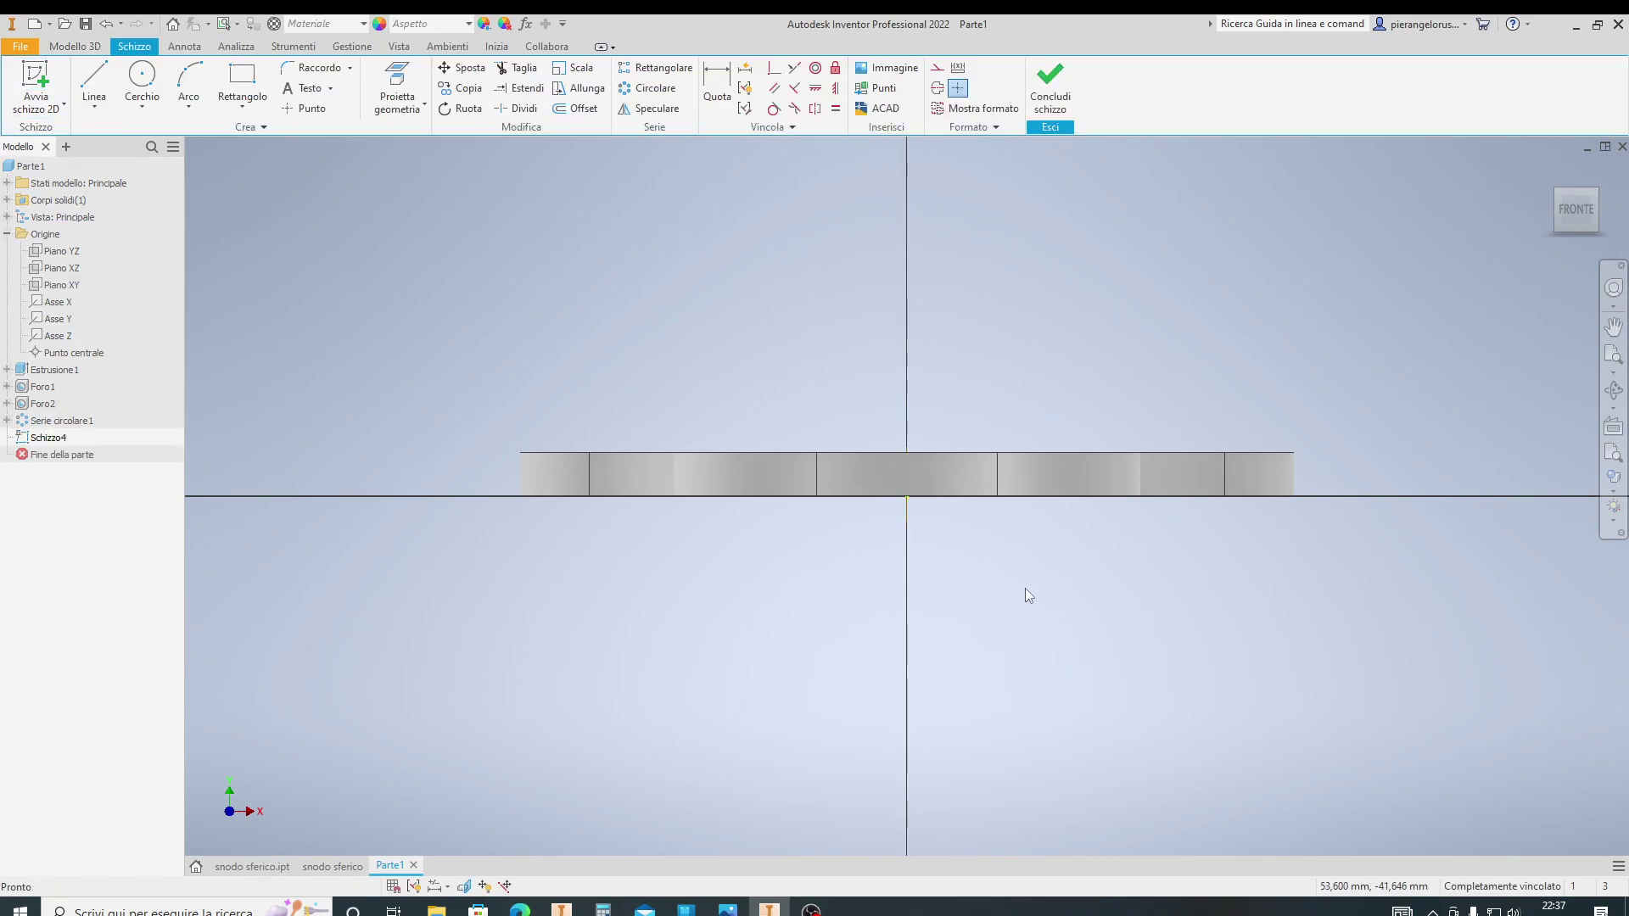
{"action": "middle_click_drag", "start_coordinate": [910, 407], "coordinate": [856, 609]}
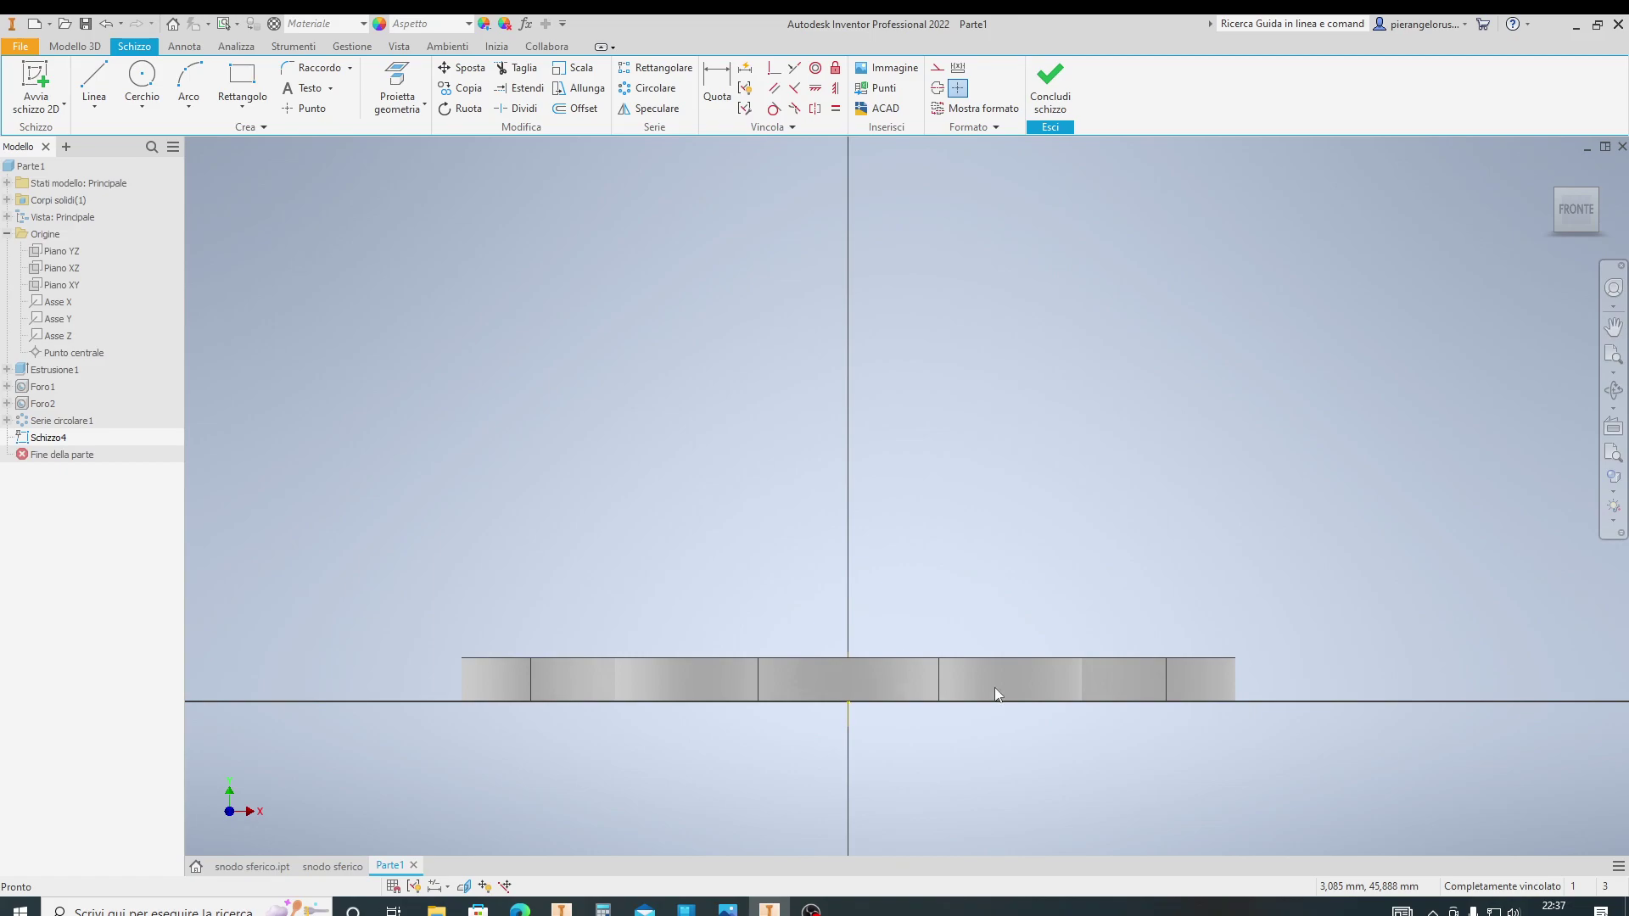
{"action": "key", "text": "F7"}
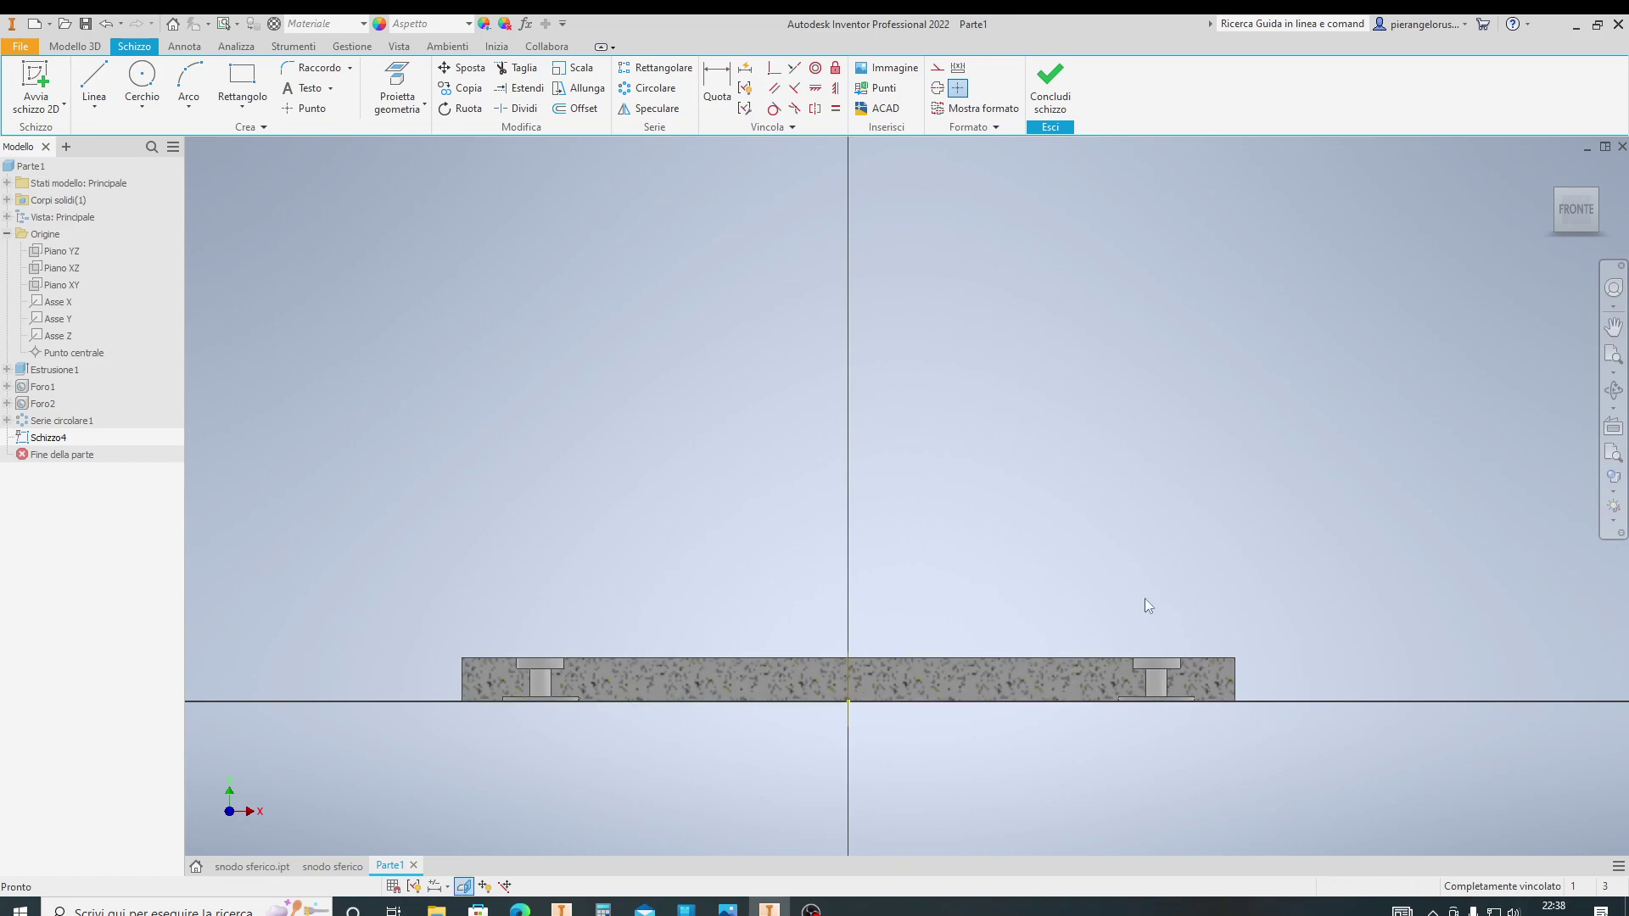
{"action": "middle_click_drag", "start_coordinate": [873, 598], "coordinate": [868, 640]}
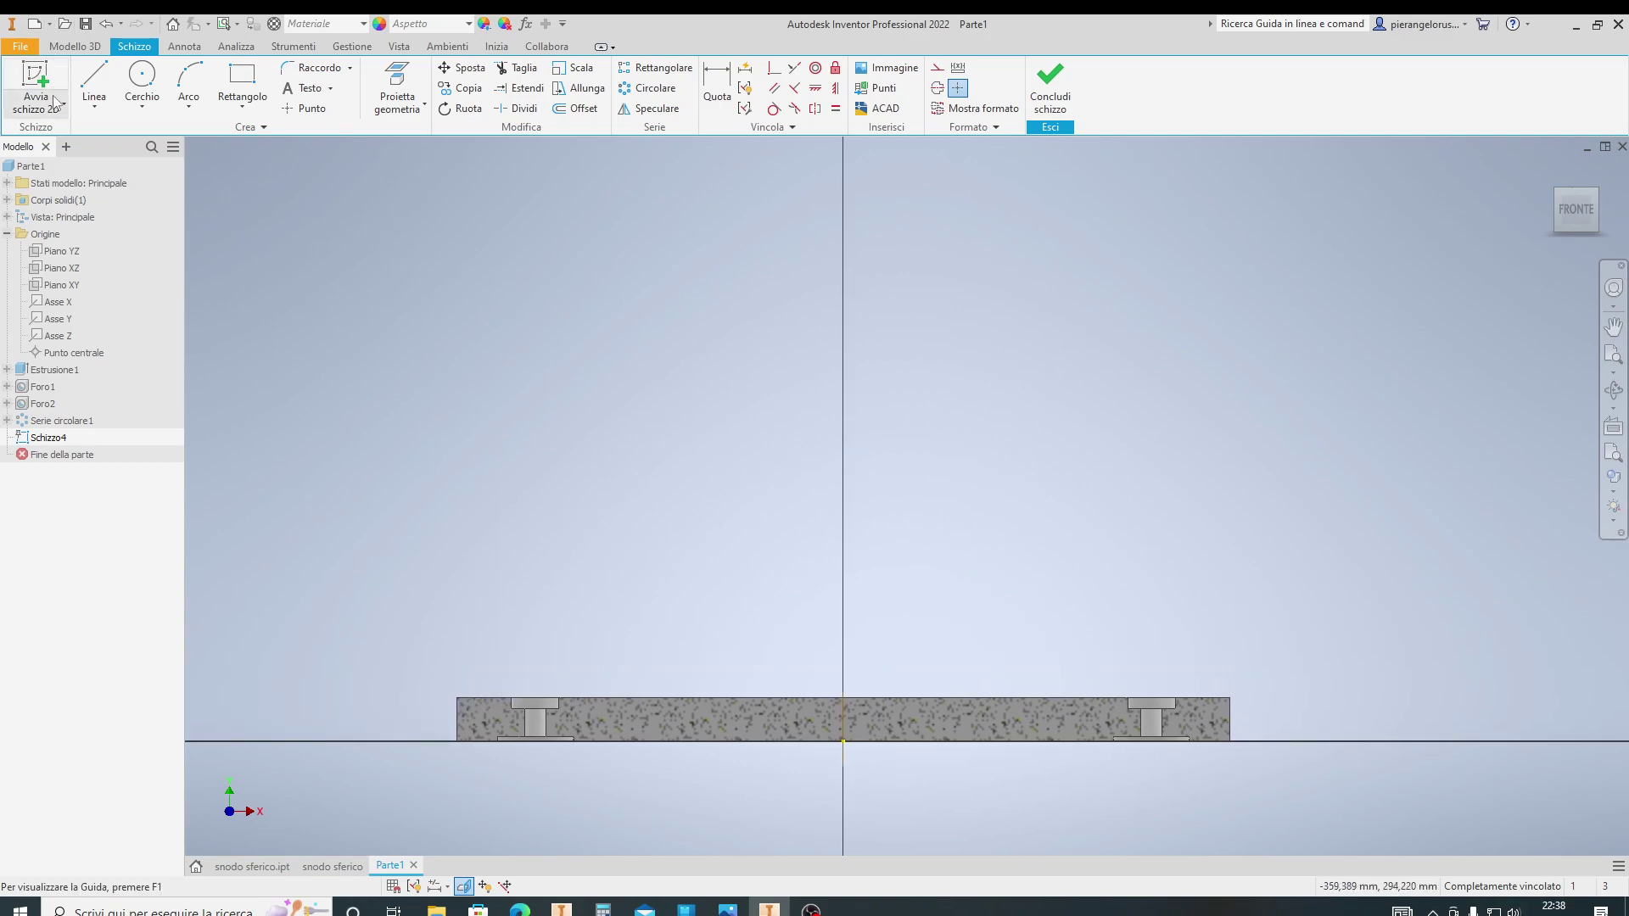
{"action": "scroll", "coordinate": [612, 365], "scroll_direction": "up", "scroll_amount": 4}
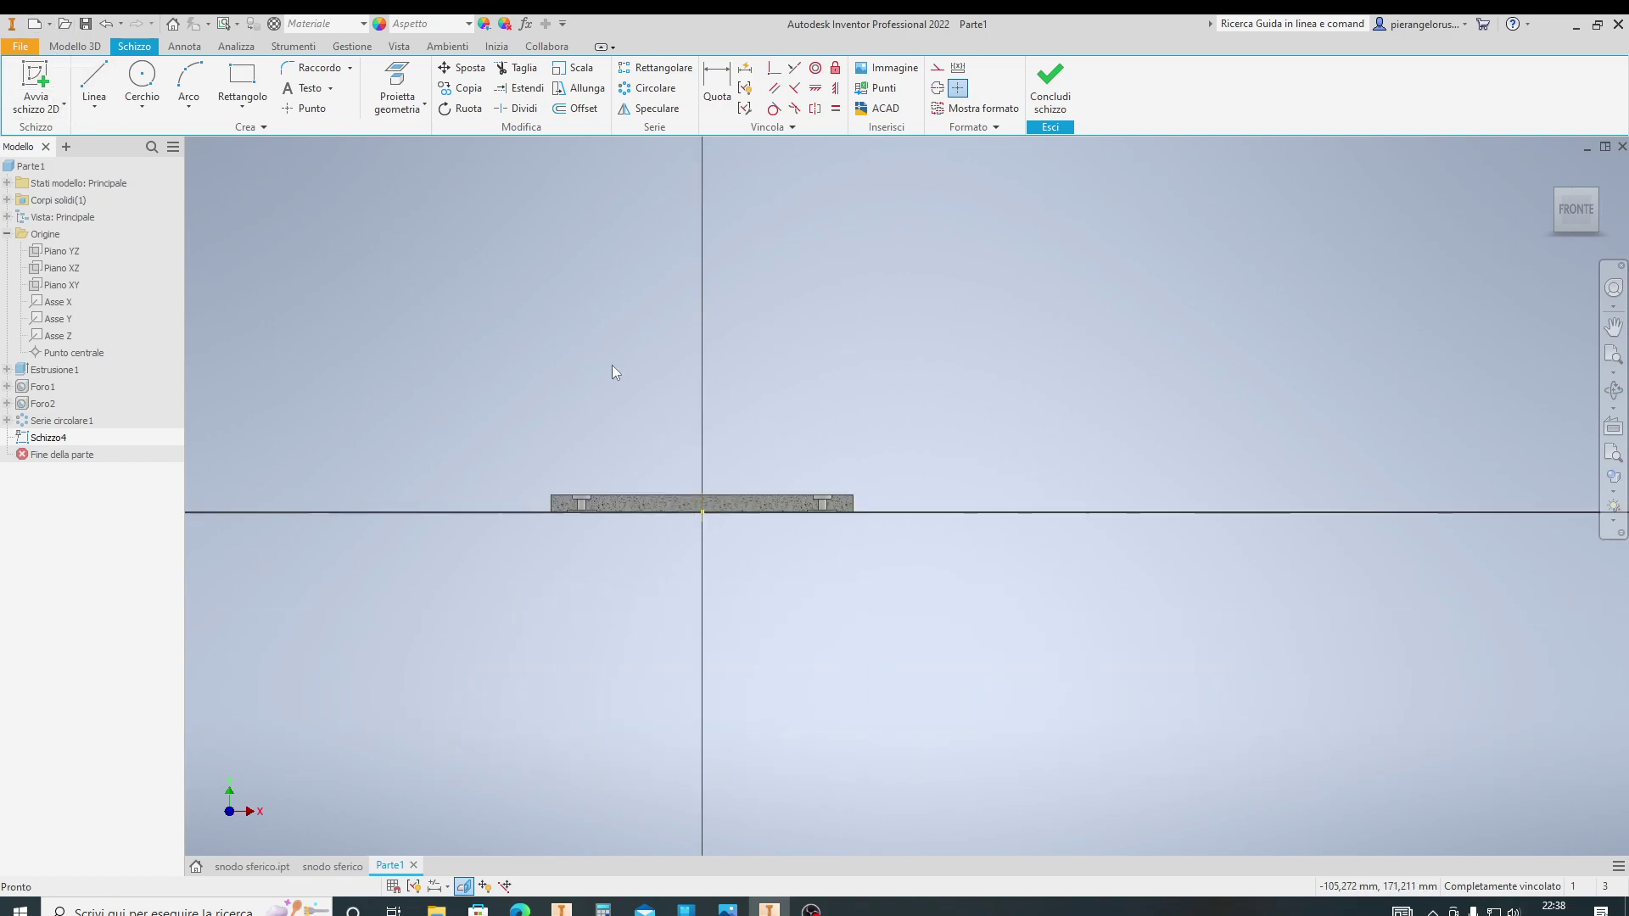
Draw a 200 mm circle and constrain its centre vertically with the origin
{"action": "left_click", "coordinate": [142, 81]}
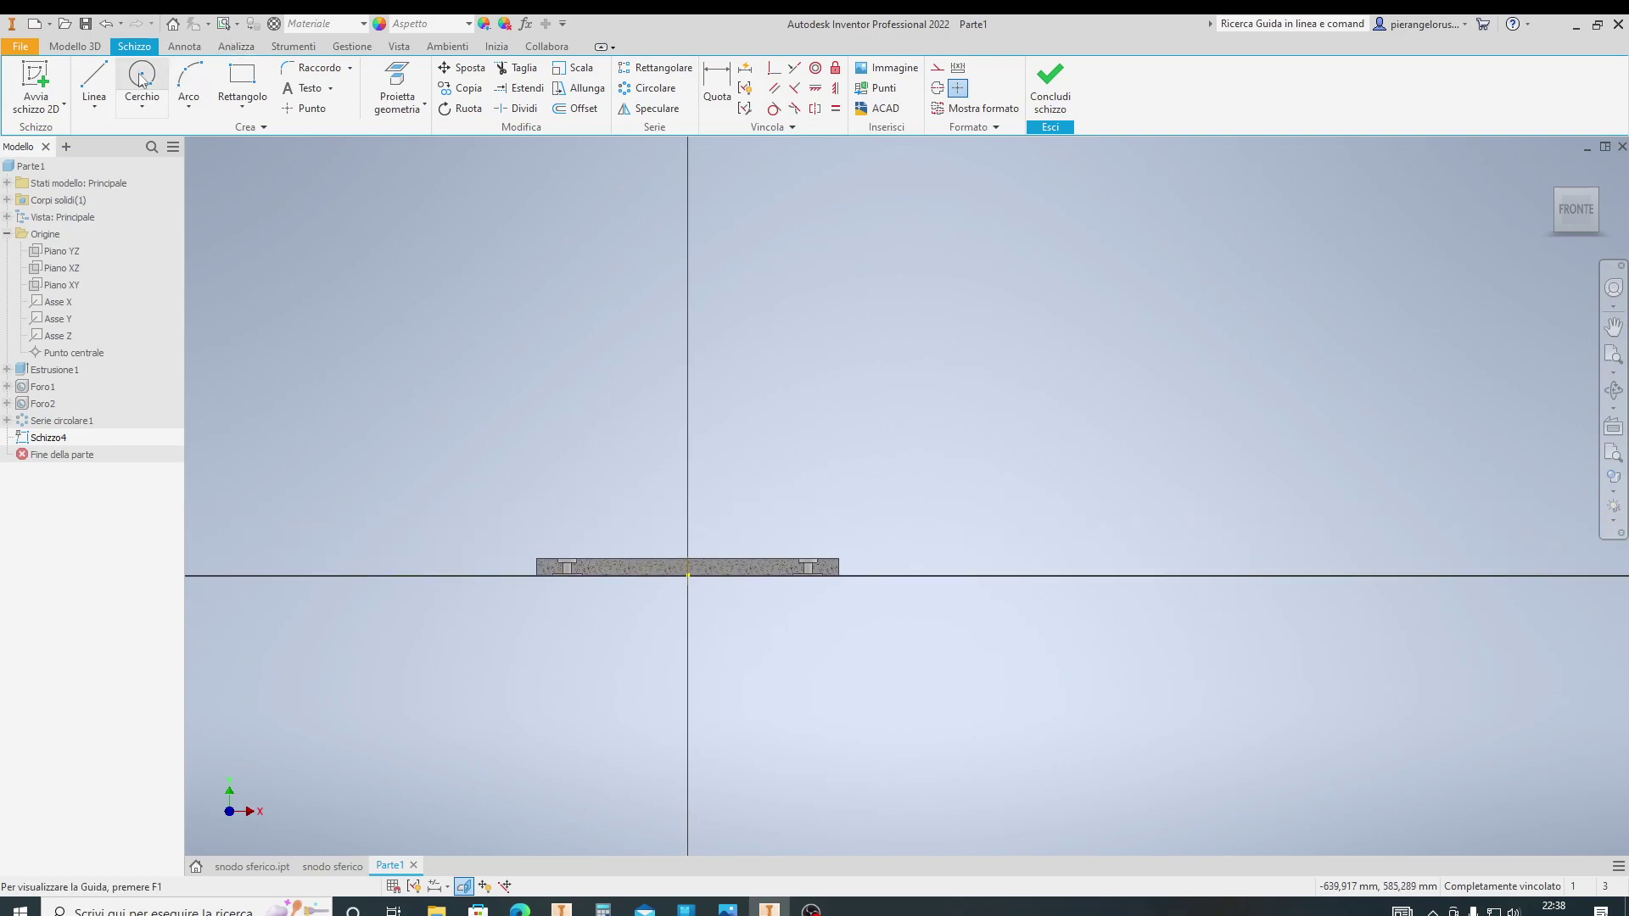
{"action": "left_click", "coordinate": [631, 298]}
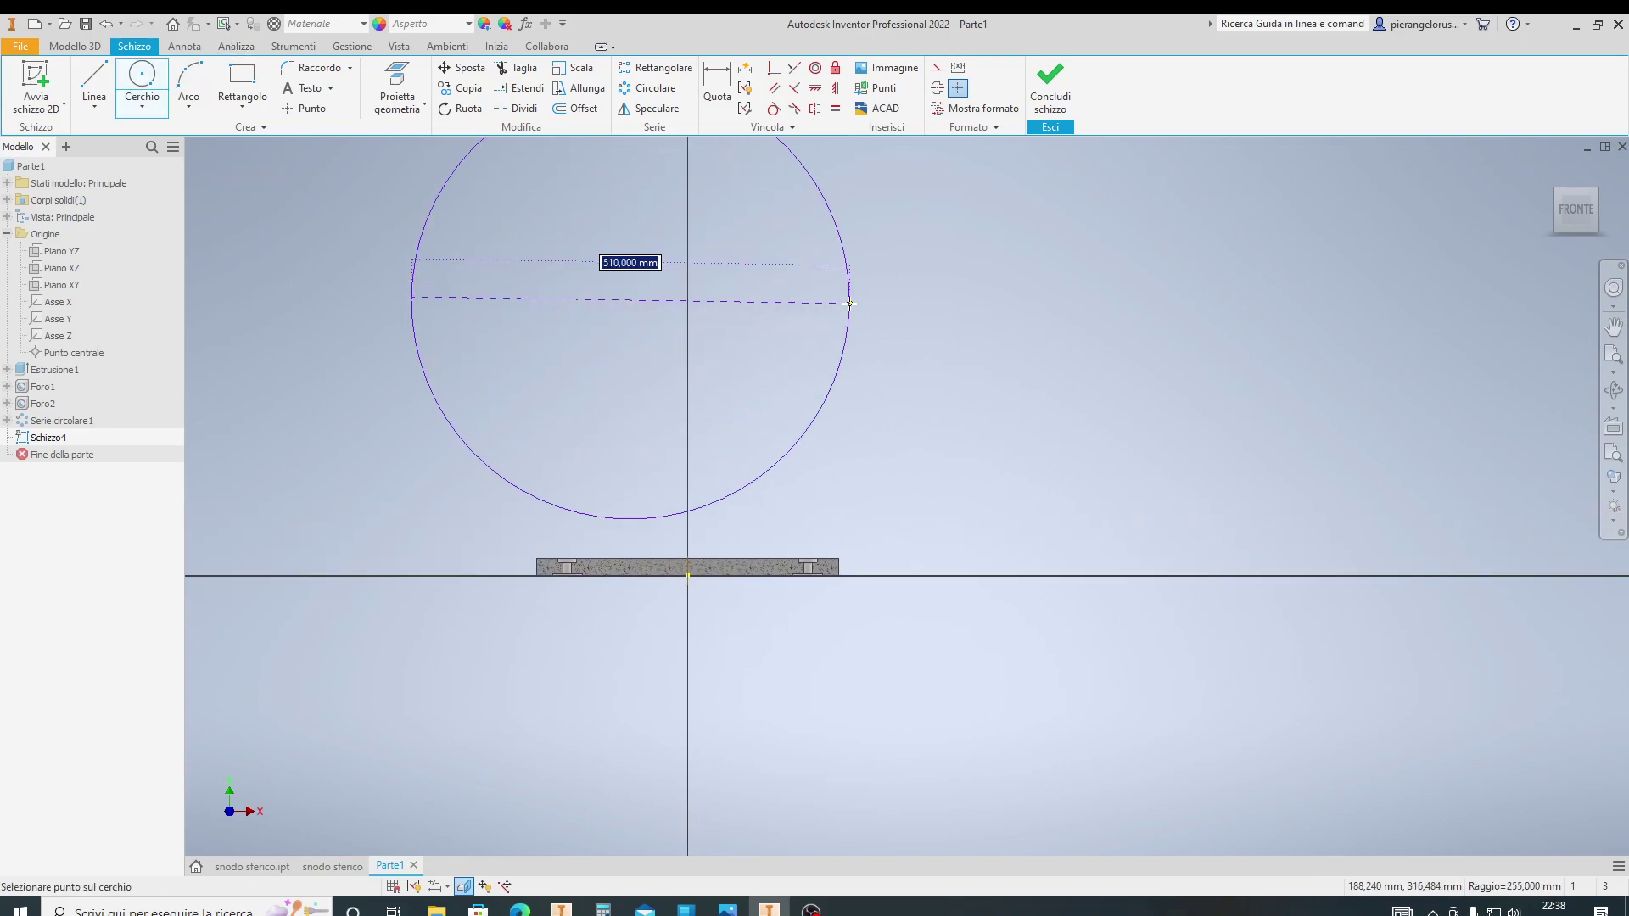
{"action": "type", "text": "200"}
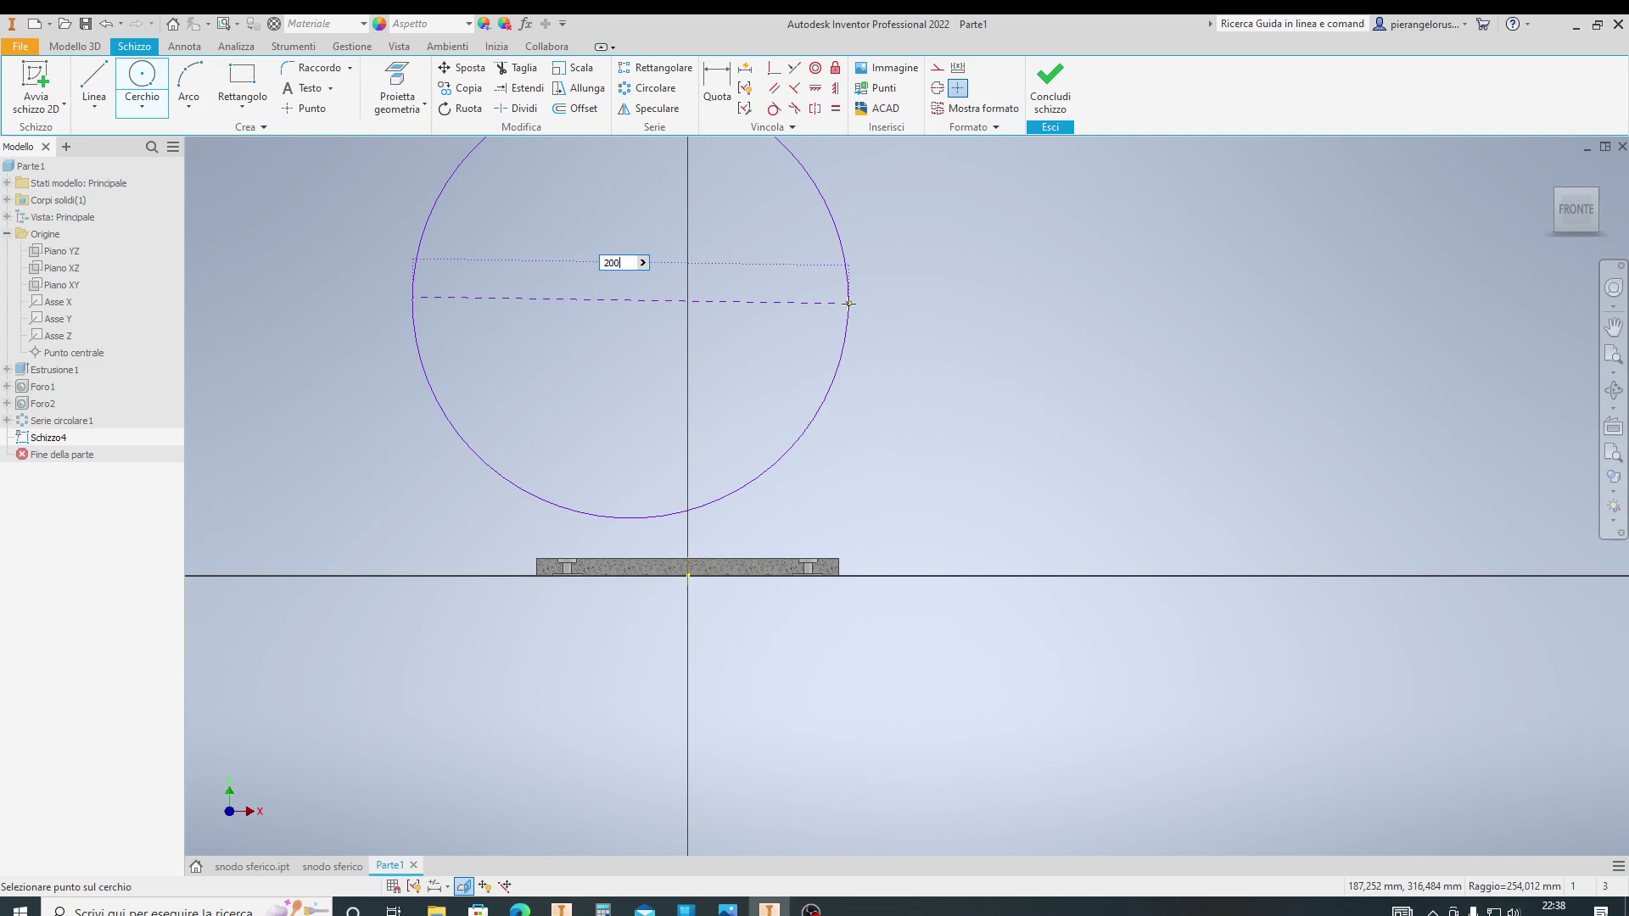
{"action": "key", "text": "Return"}
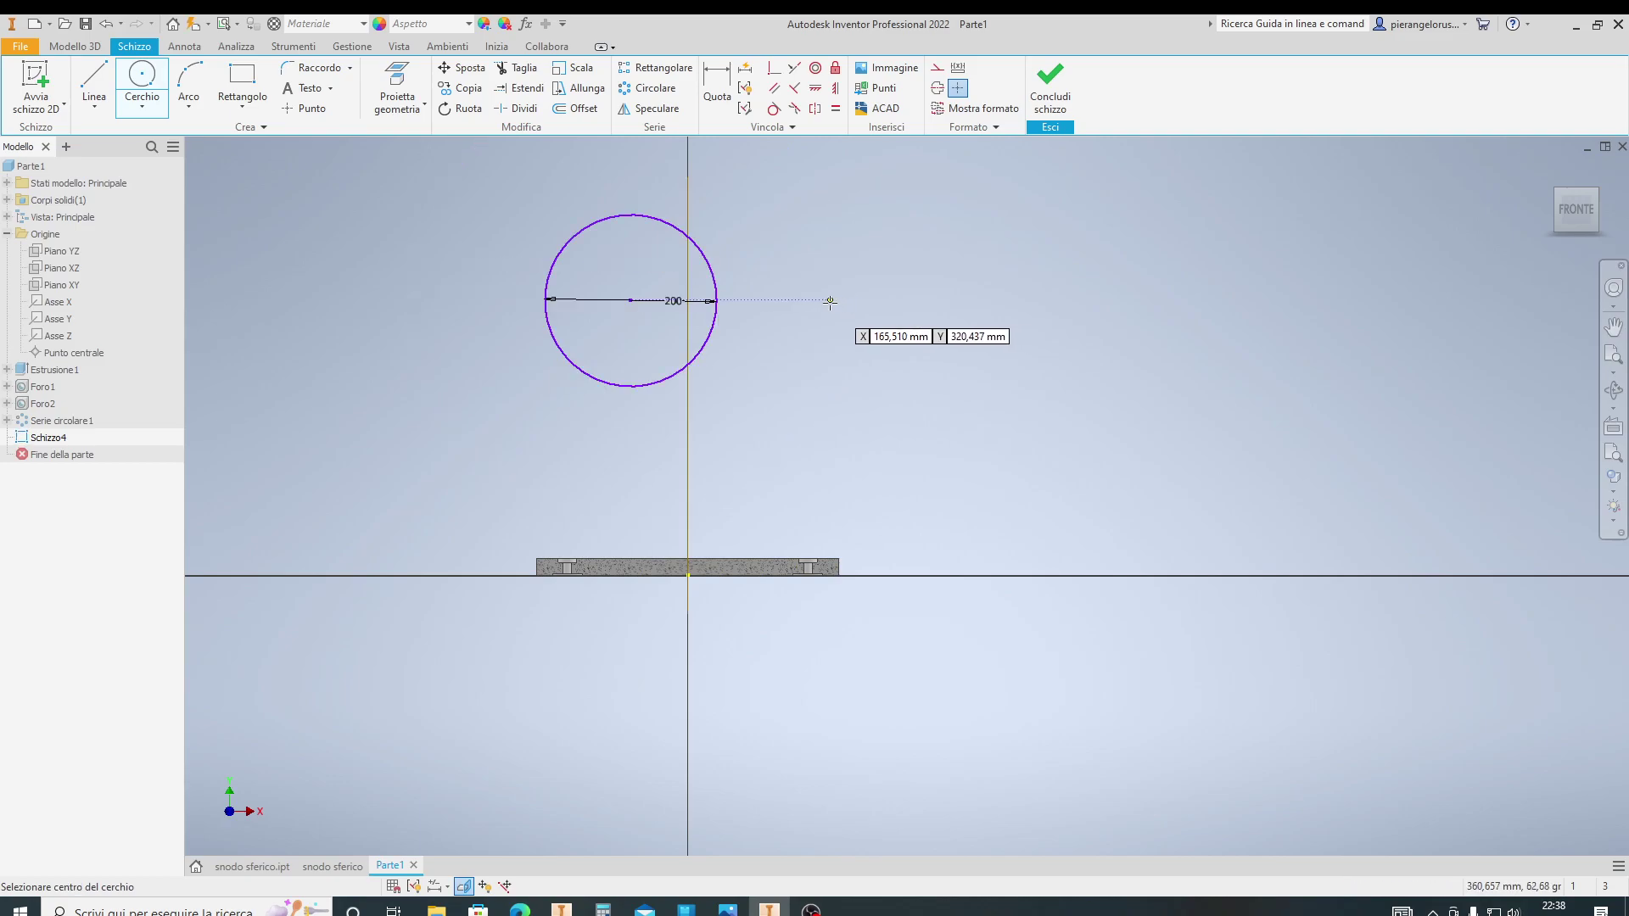
{"action": "key", "text": "Escape"}
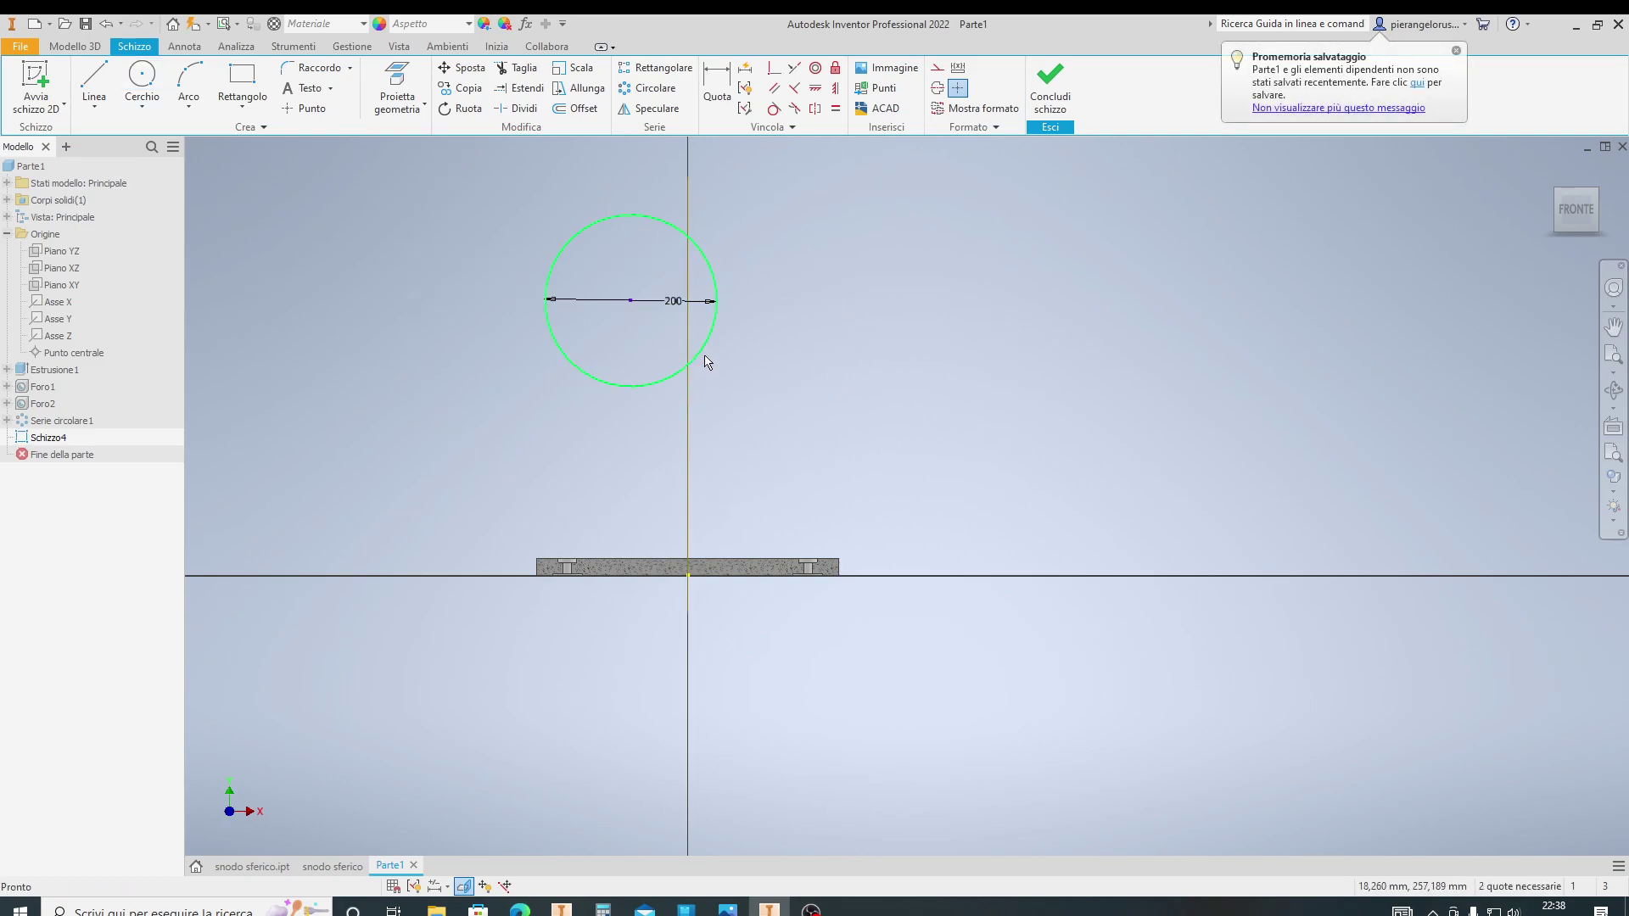
{"action": "left_click_drag", "start_coordinate": [704, 360], "coordinate": [736, 389]}
{"action": "left_click_drag", "start_coordinate": [644, 334], "coordinate": [700, 445]}
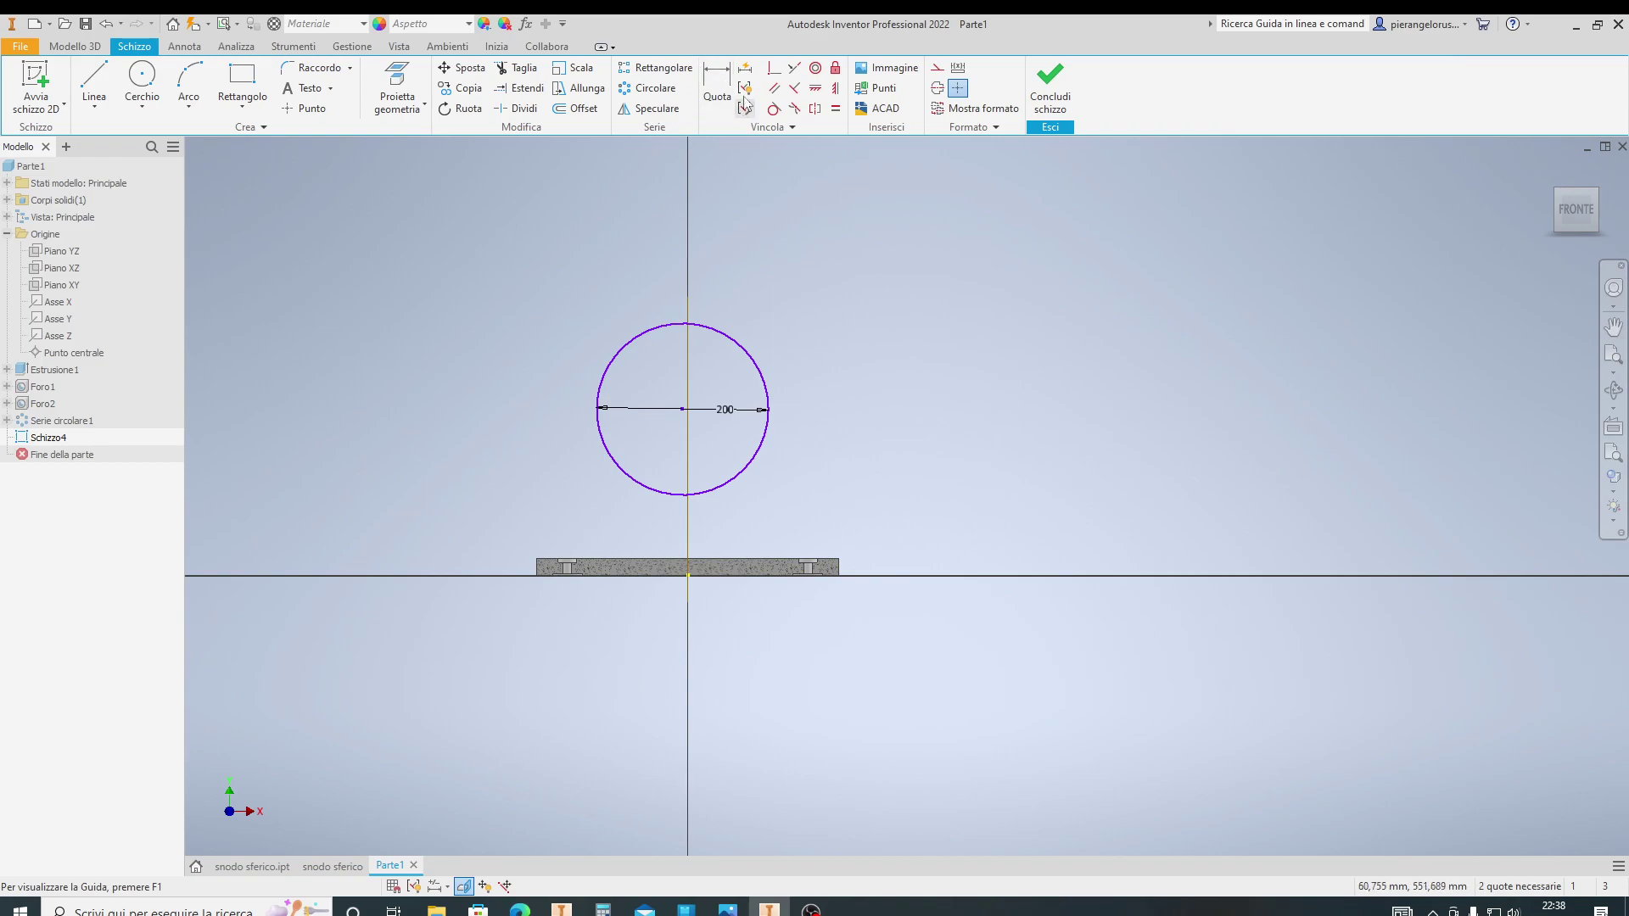
{"action": "left_click", "coordinate": [837, 91]}
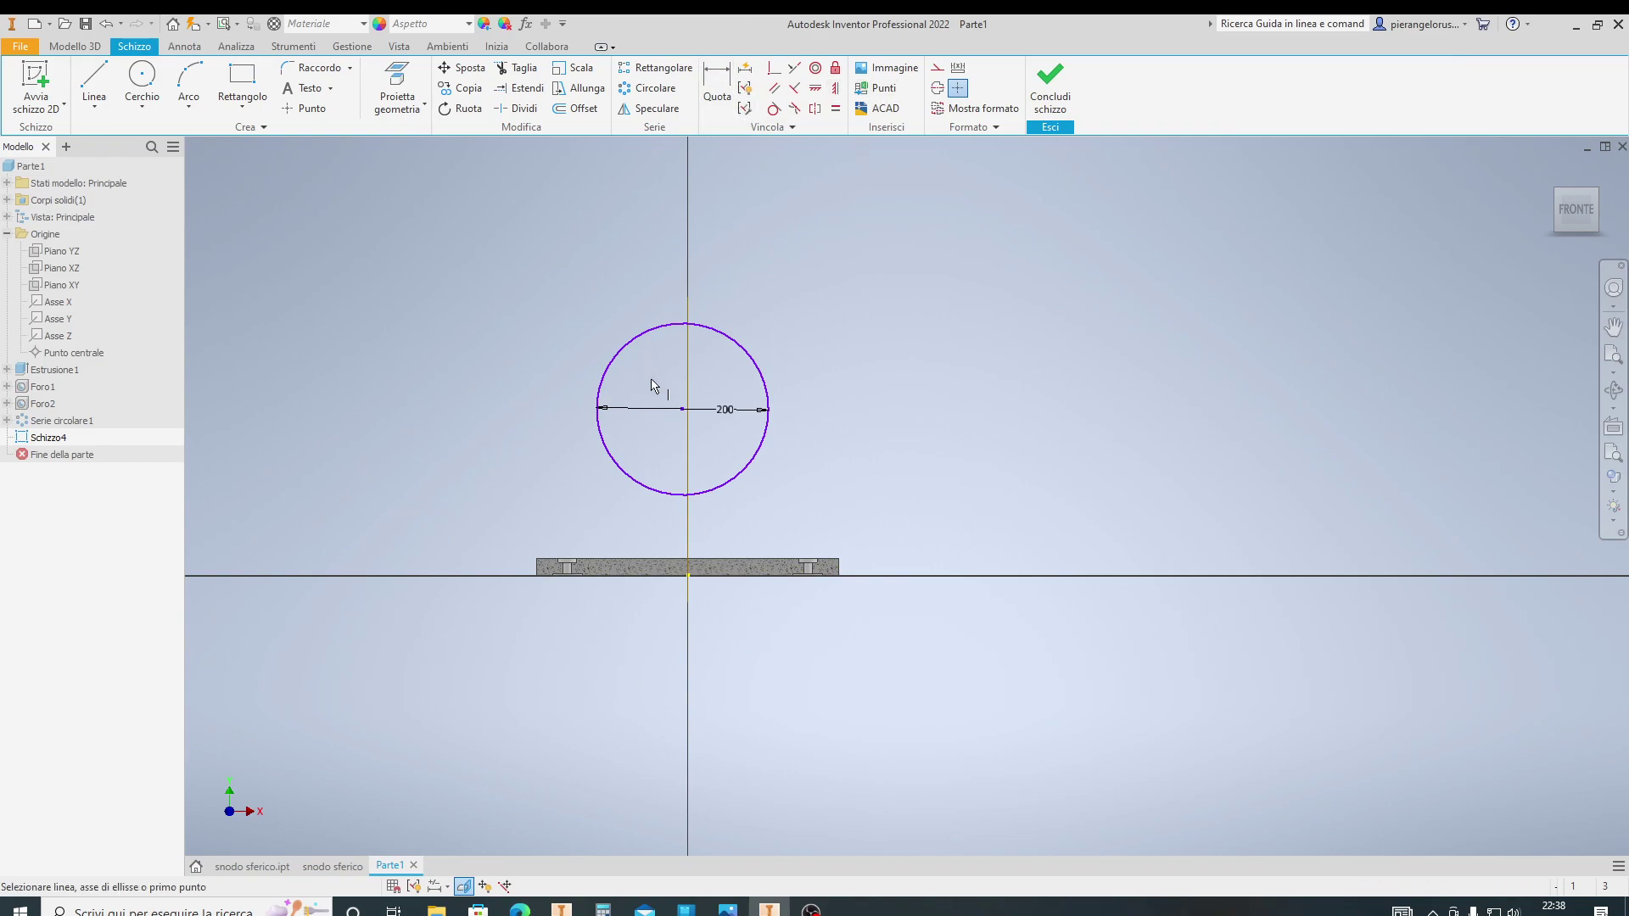
{"action": "left_click", "coordinate": [684, 412]}
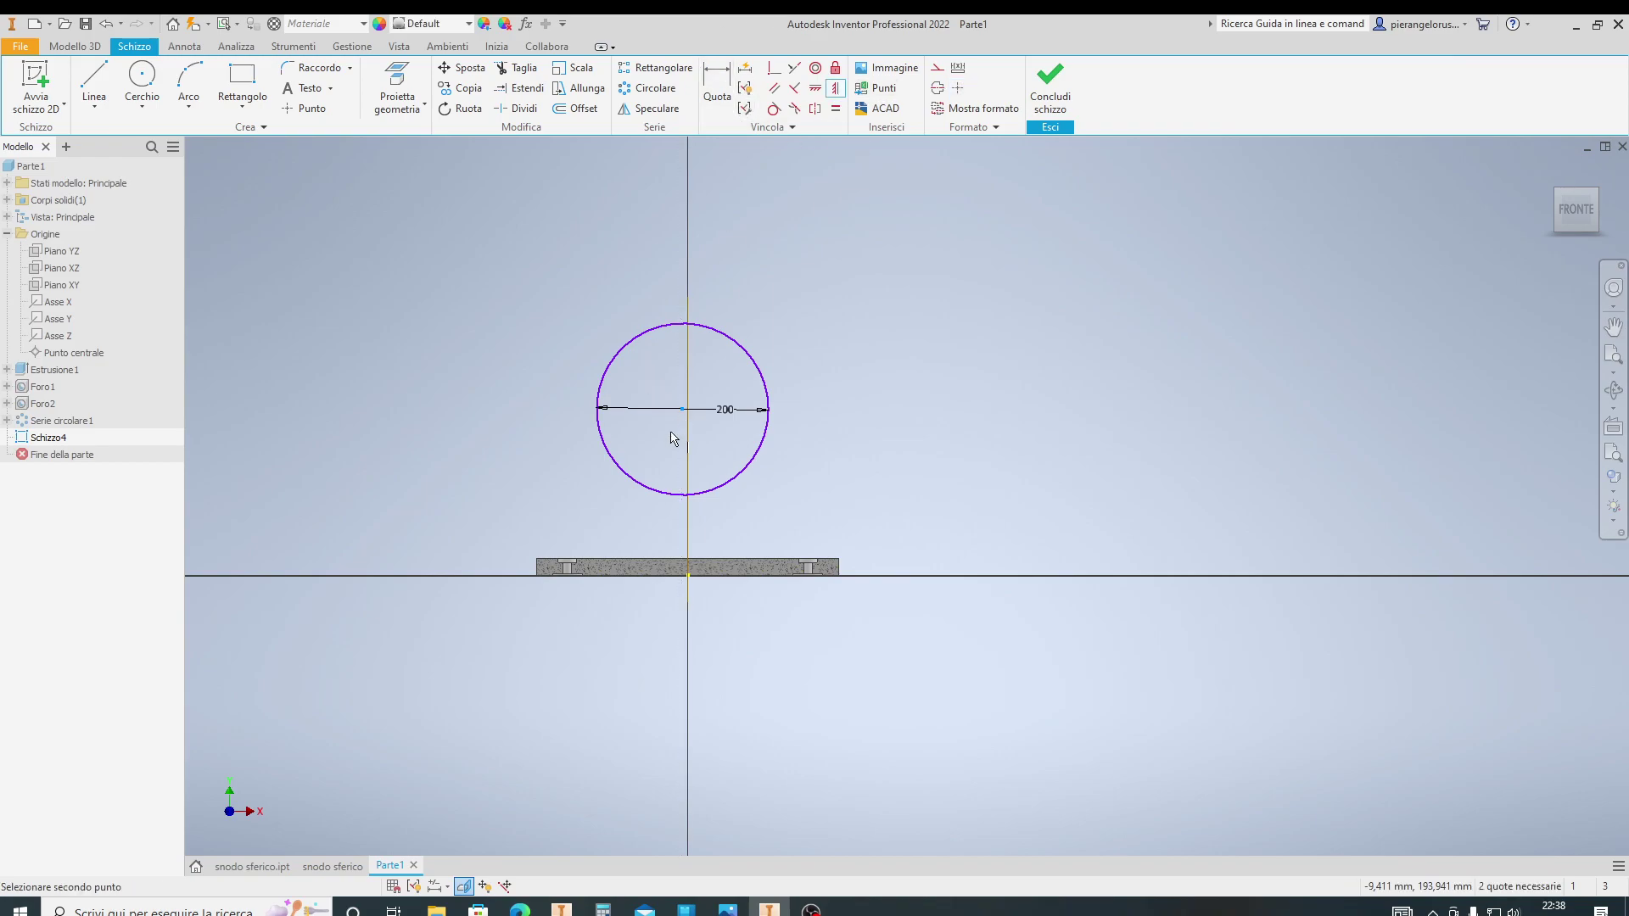
{"action": "left_click", "coordinate": [689, 578]}
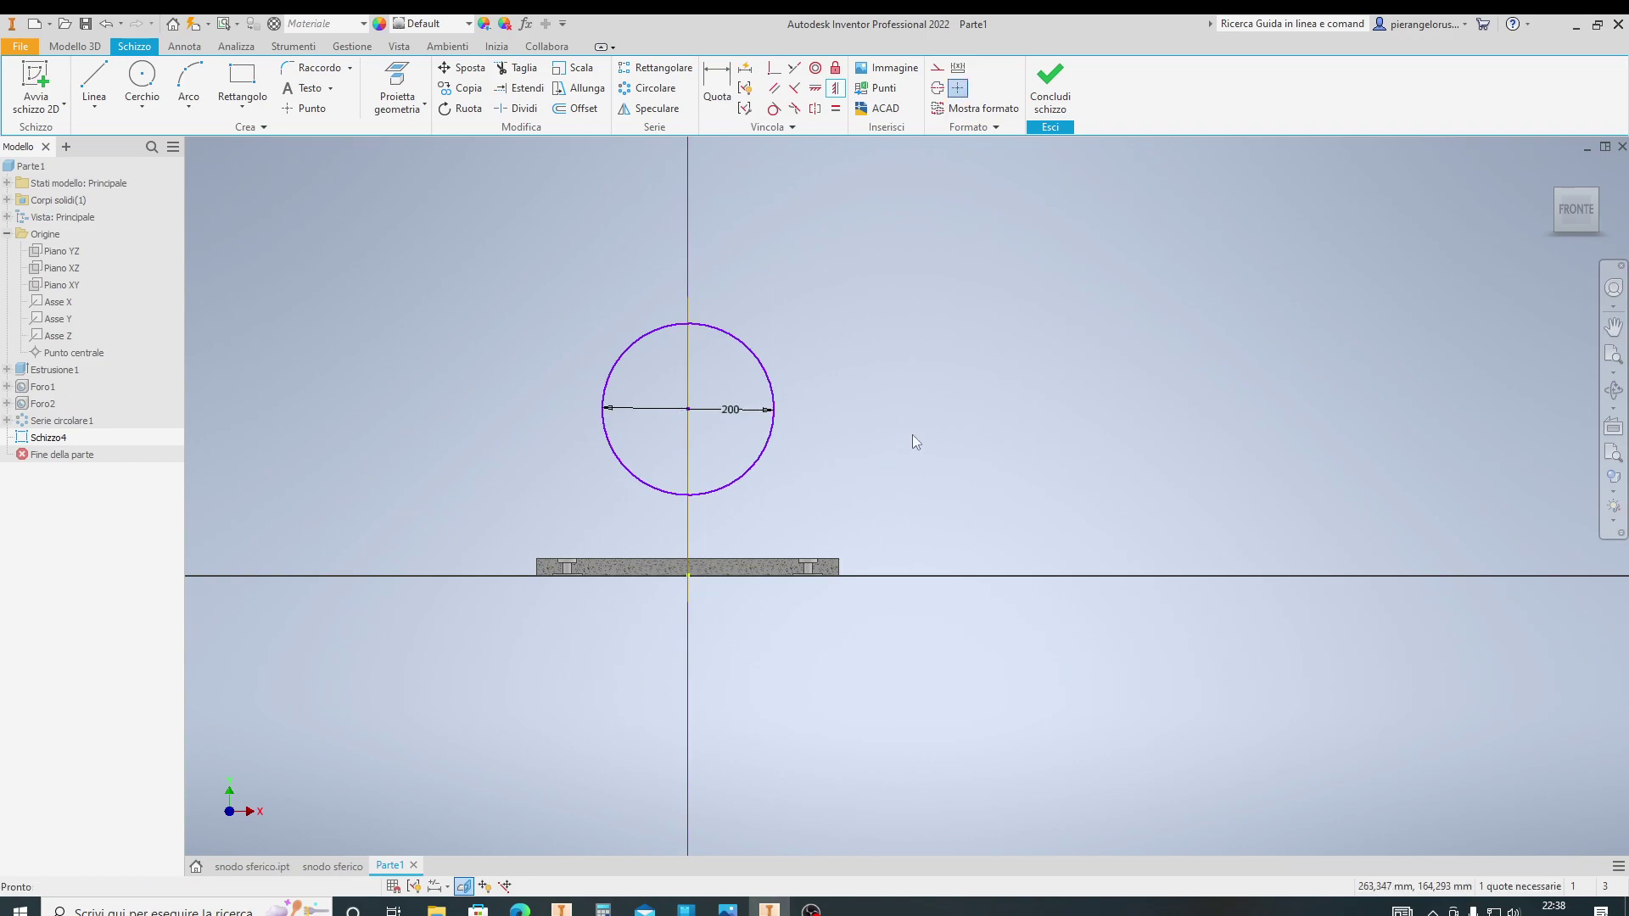
Dimension the circle's centre 150 mm above the plate's base line
{"action": "key", "text": "d"}
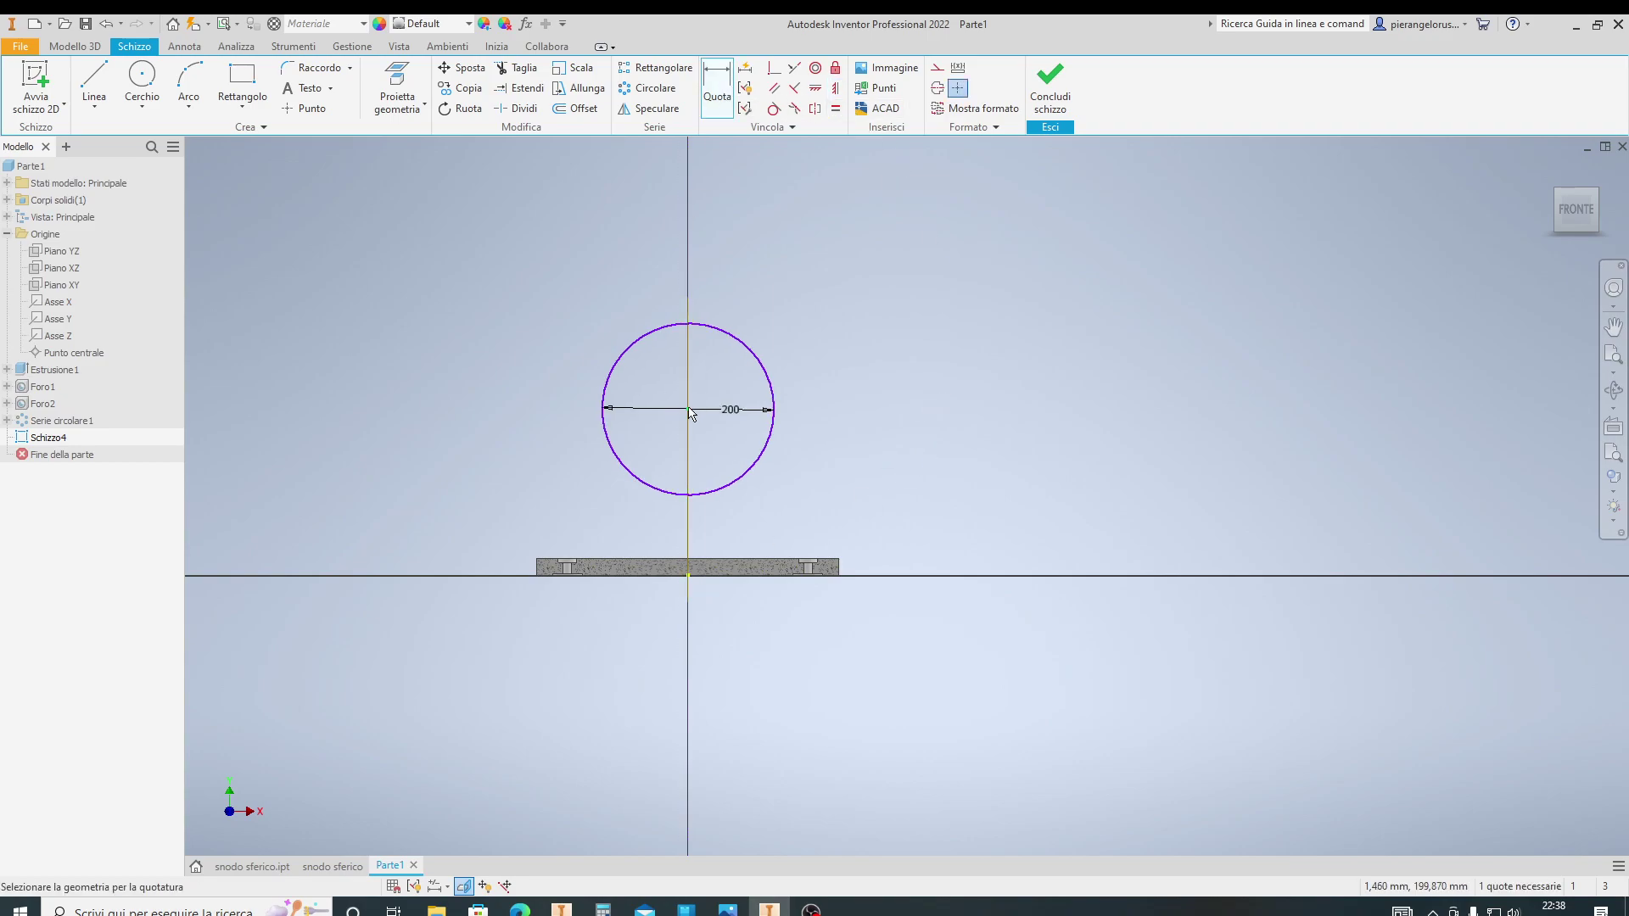
{"action": "left_click", "coordinate": [687, 411]}
{"action": "scroll", "coordinate": [803, 605], "scroll_direction": "up", "scroll_amount": 4}
{"action": "left_click", "coordinate": [933, 532]}
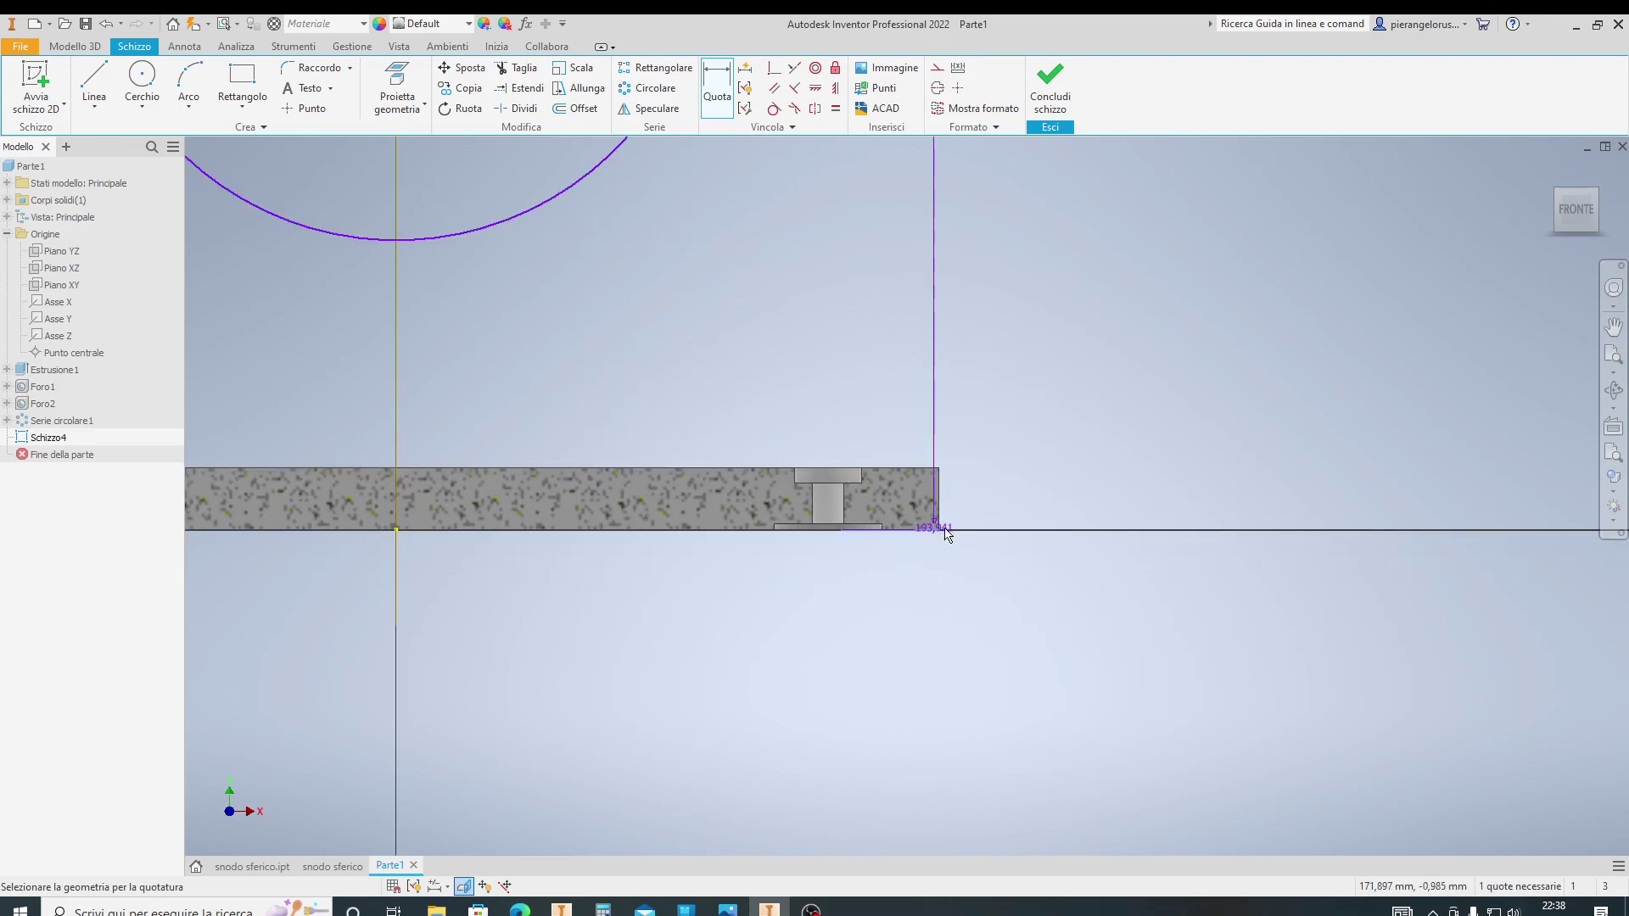
{"action": "left_click", "coordinate": [1088, 337]}
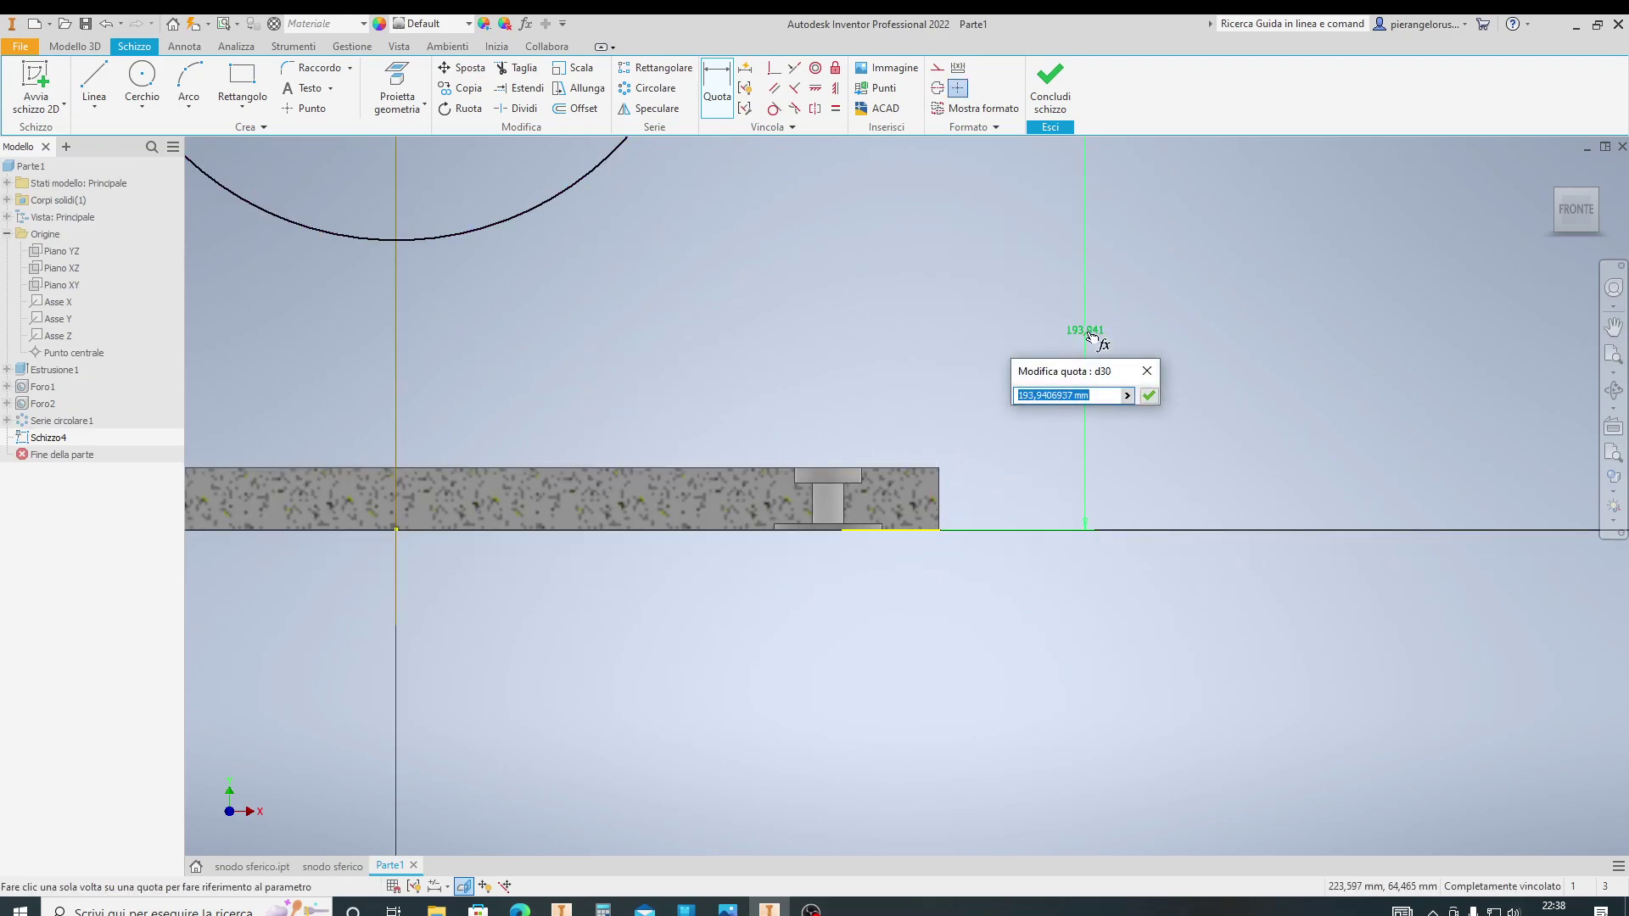
{"action": "type", "text": "150"}
{"action": "left_click", "coordinate": [1150, 396]}
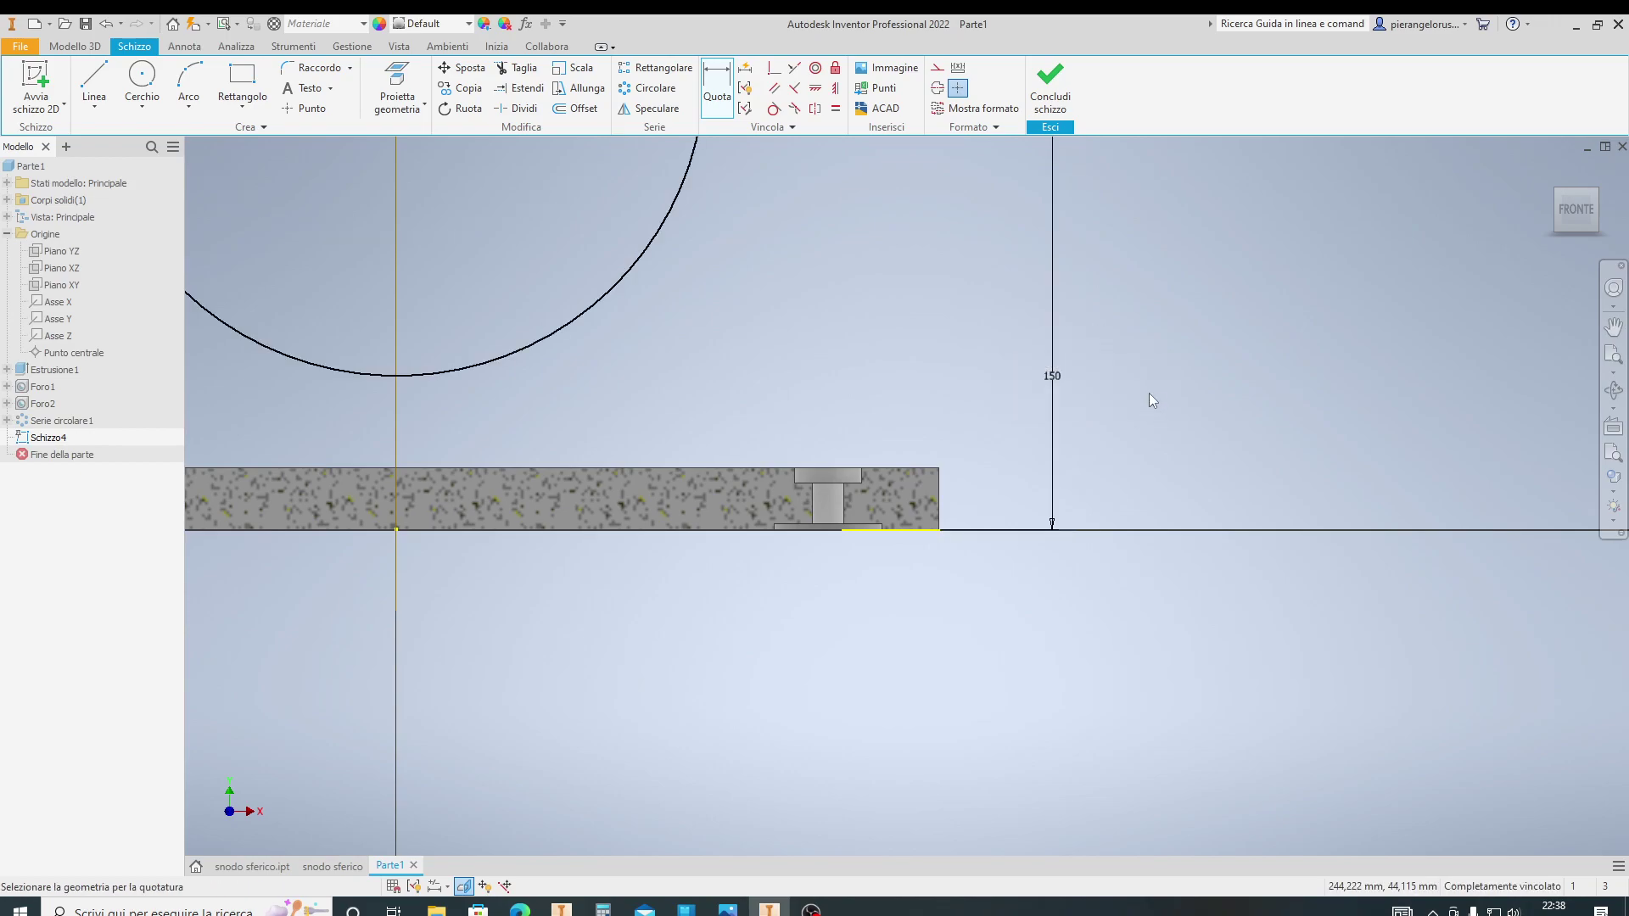
{"action": "scroll", "coordinate": [854, 309], "scroll_direction": "up", "scroll_amount": 2}
{"action": "scroll", "coordinate": [854, 308], "scroll_direction": "down", "scroll_amount": 3}
{"action": "scroll", "coordinate": [801, 262], "scroll_direction": "down", "scroll_amount": 1}
Draw a vertical line through the circle and make it collinear with the vertical axis
{"action": "middle_click_drag", "start_coordinate": [801, 262], "coordinate": [816, 389]}
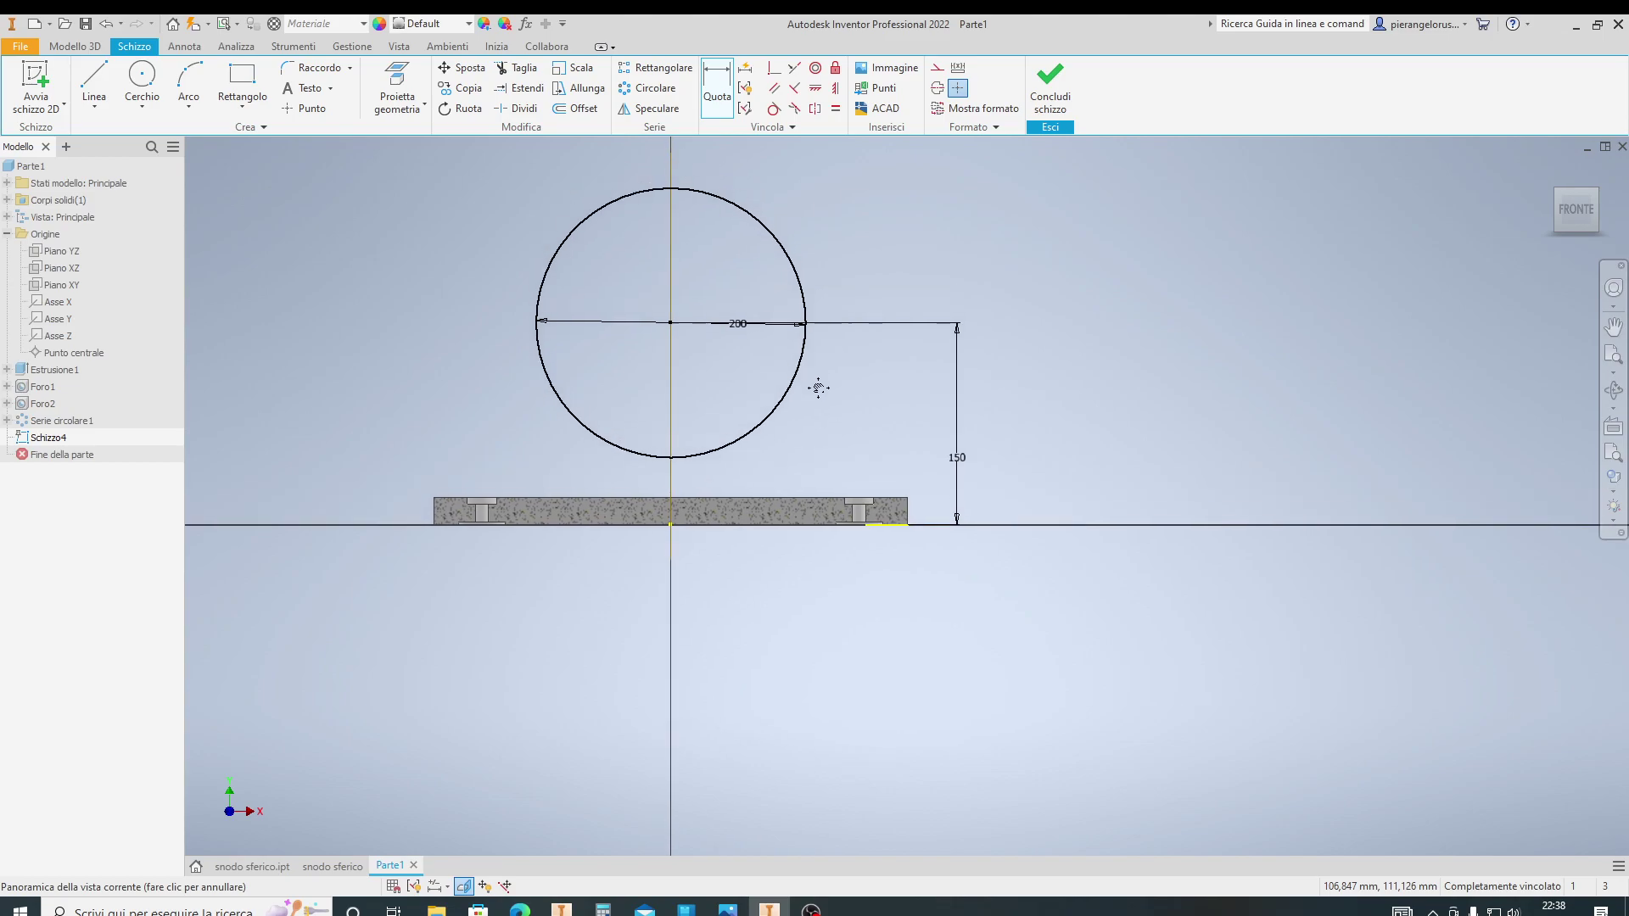
{"action": "key", "text": "Escape"}
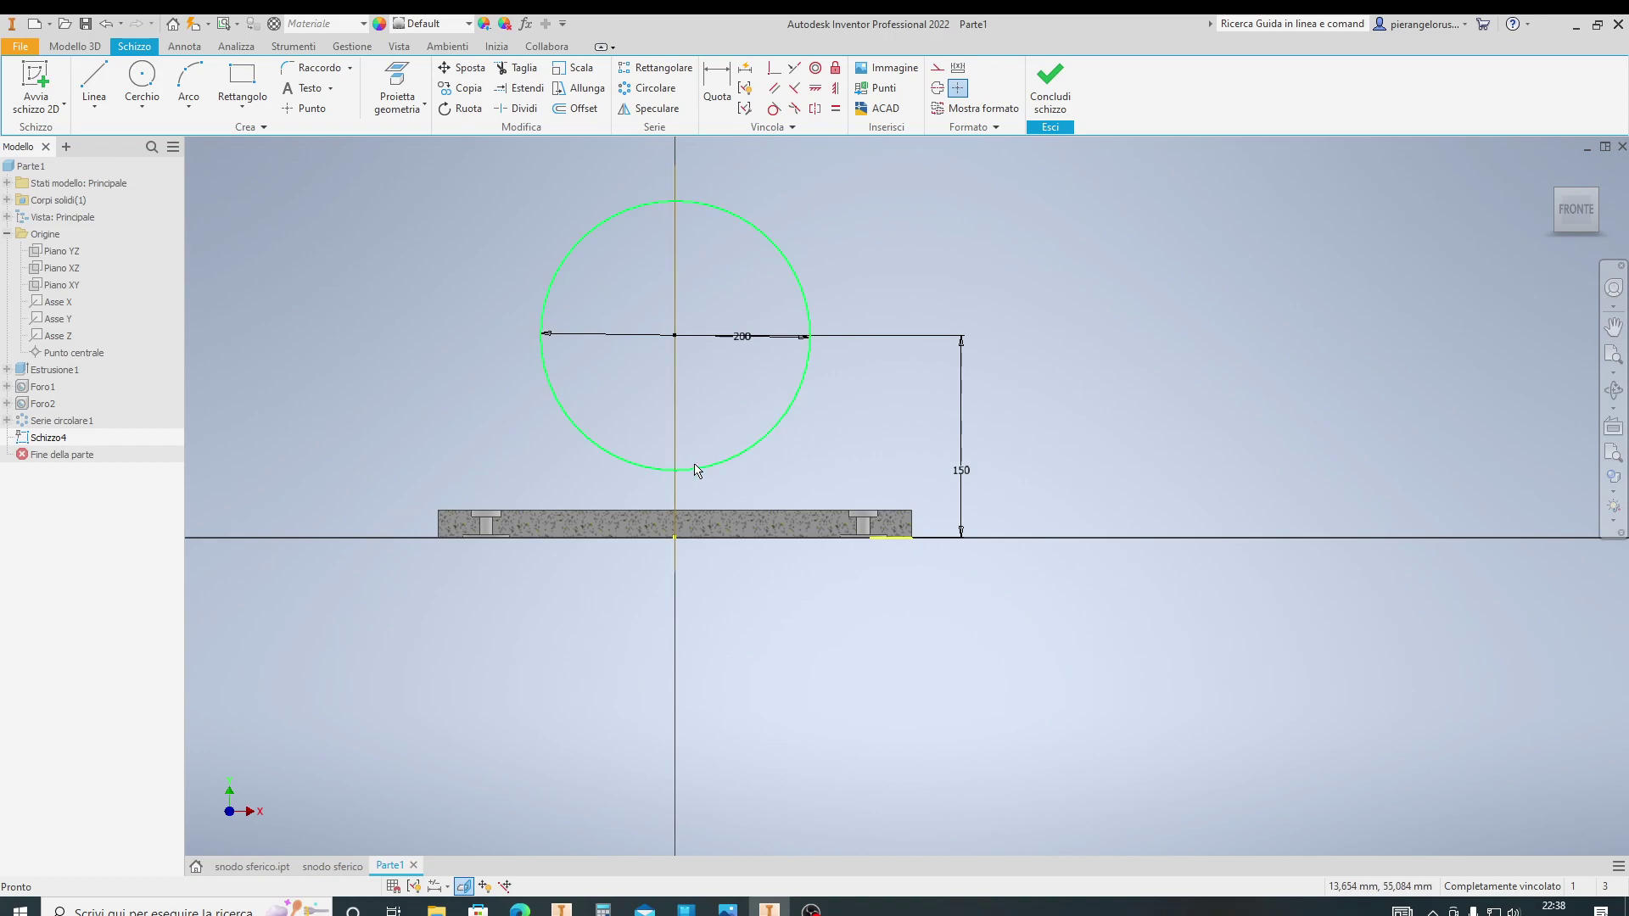
{"action": "left_click", "coordinate": [97, 80]}
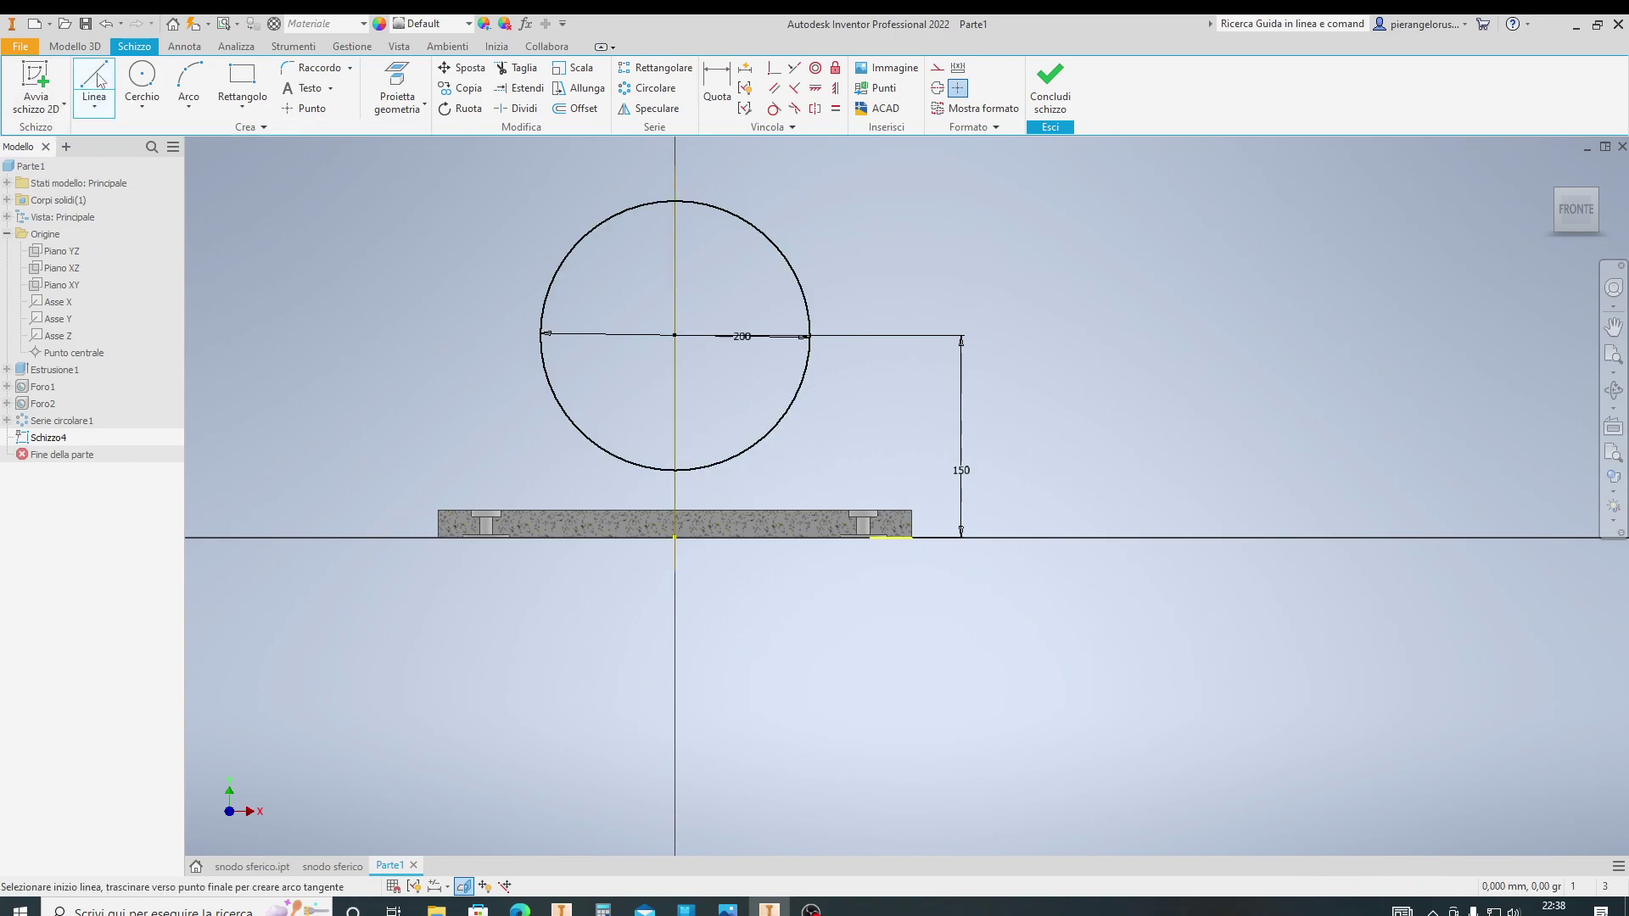
{"action": "left_click", "coordinate": [656, 159]}
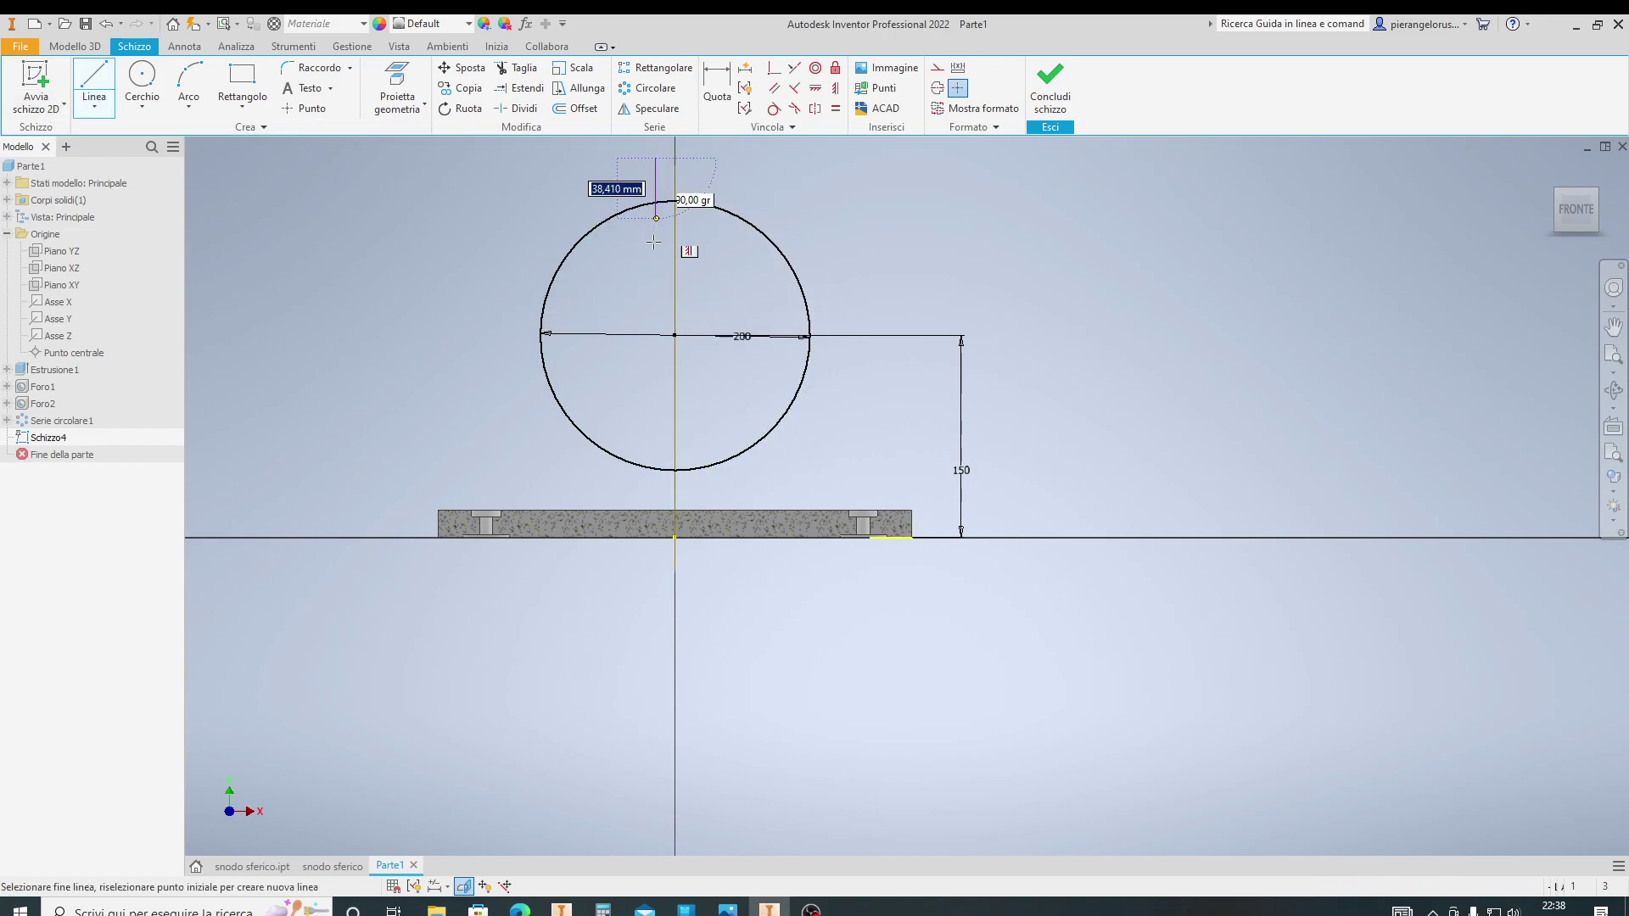
{"action": "left_click", "coordinate": [656, 487]}
{"action": "key", "text": "Escape"}
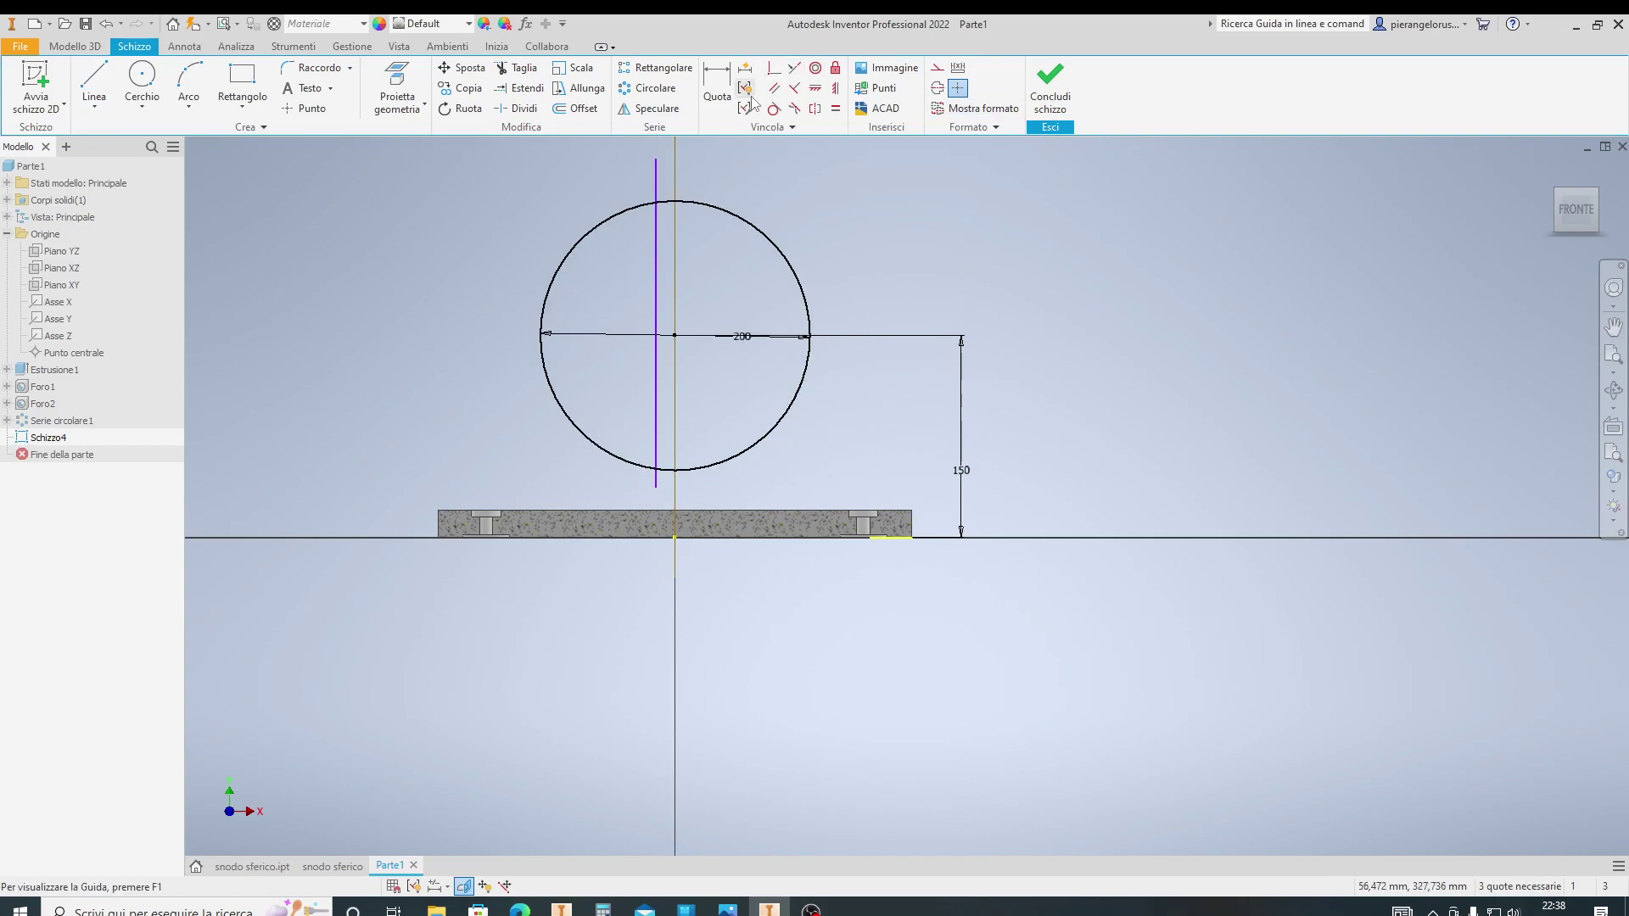
{"action": "left_click", "coordinate": [836, 90]}
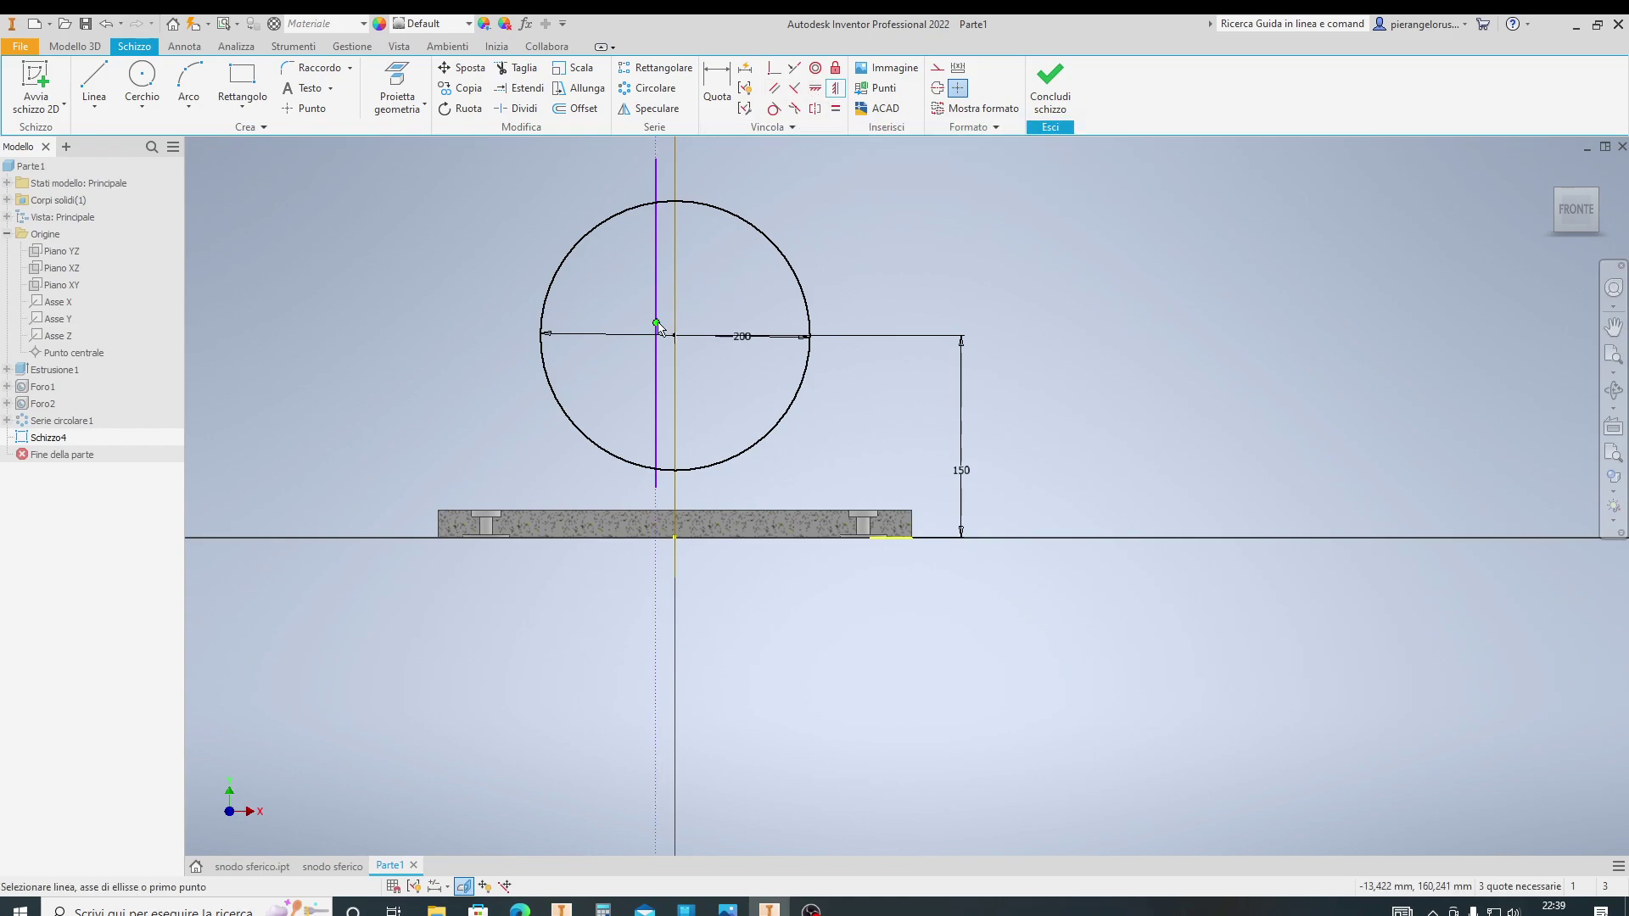
{"action": "left_click", "coordinate": [678, 341]}
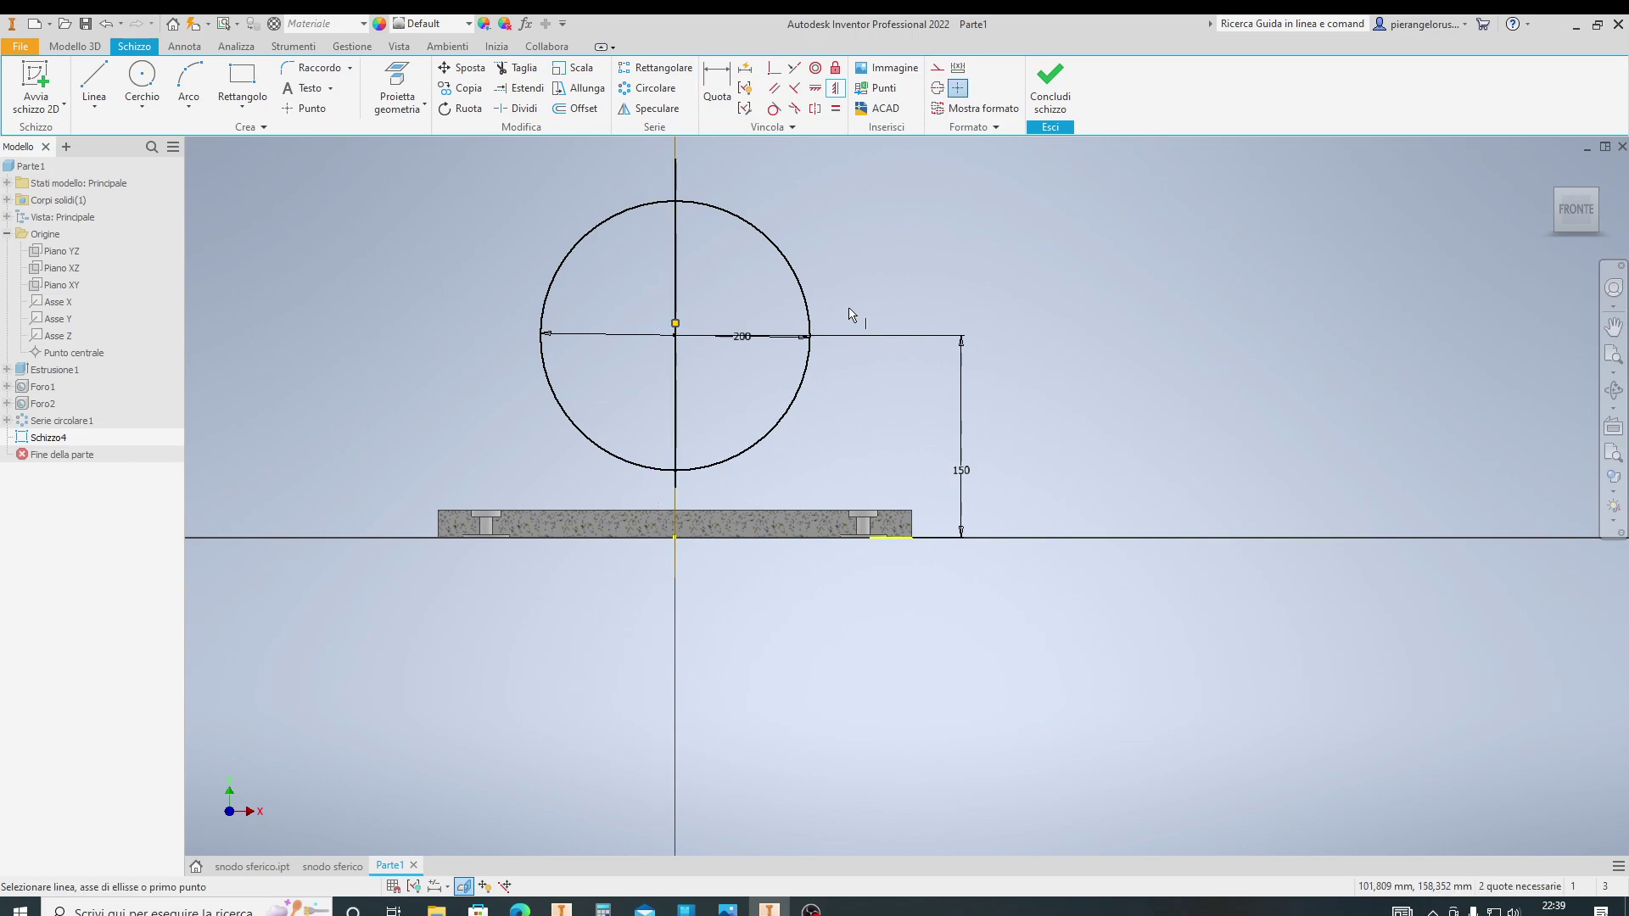
{"action": "key", "text": "Escape"}
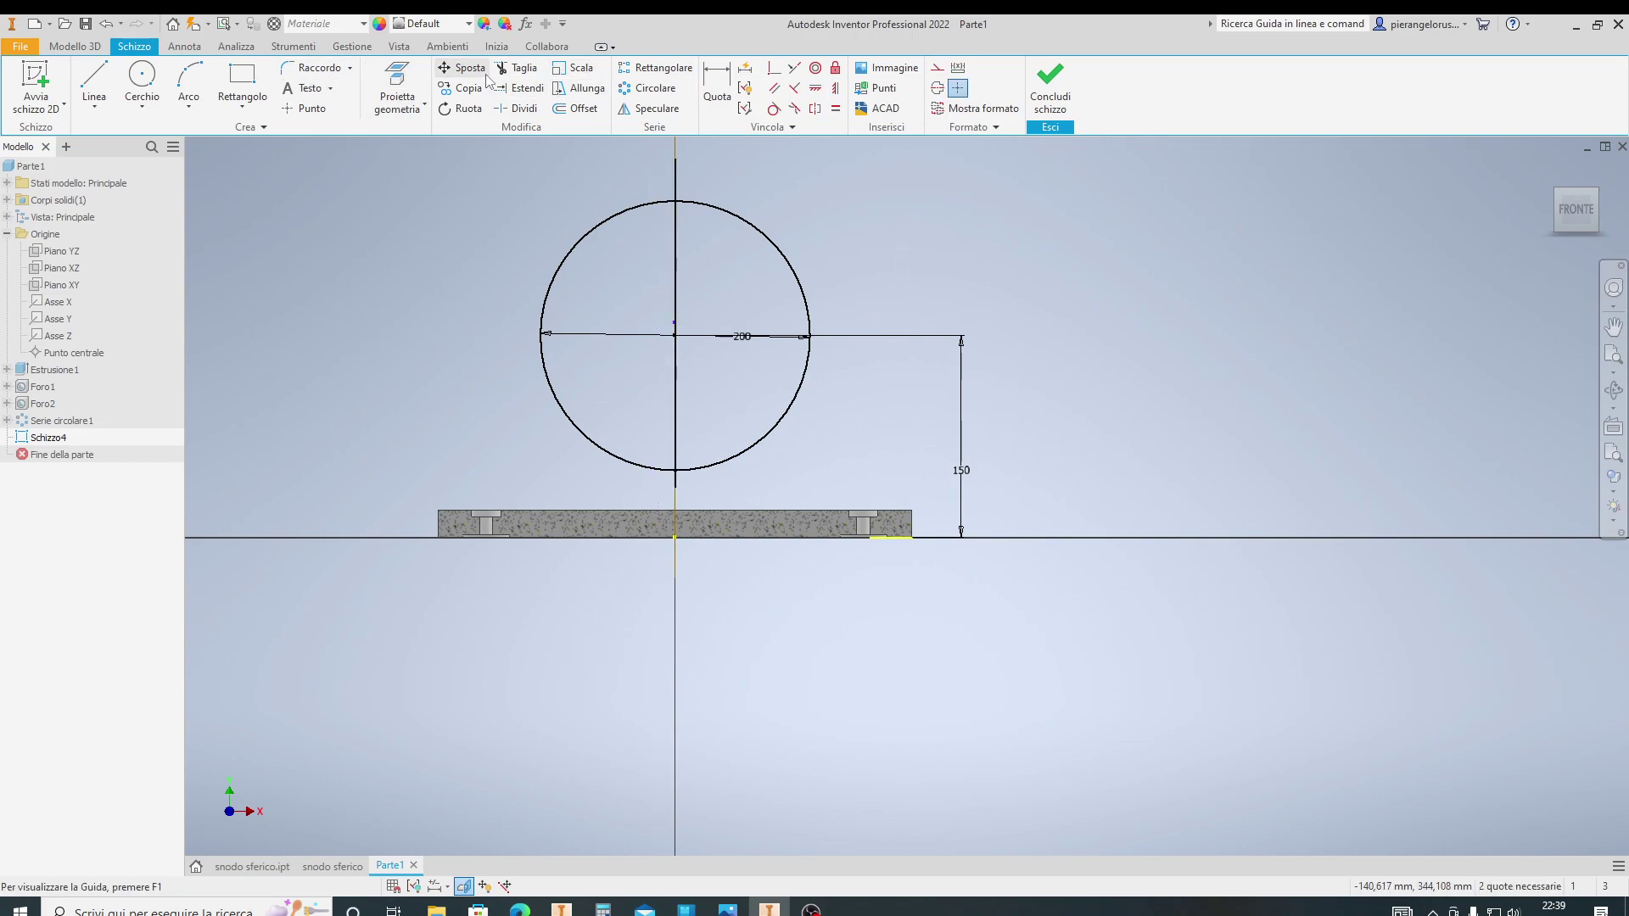
Trim the line's overhang below the circle and the circle's lower-left arc
{"action": "left_click", "coordinate": [521, 71]}
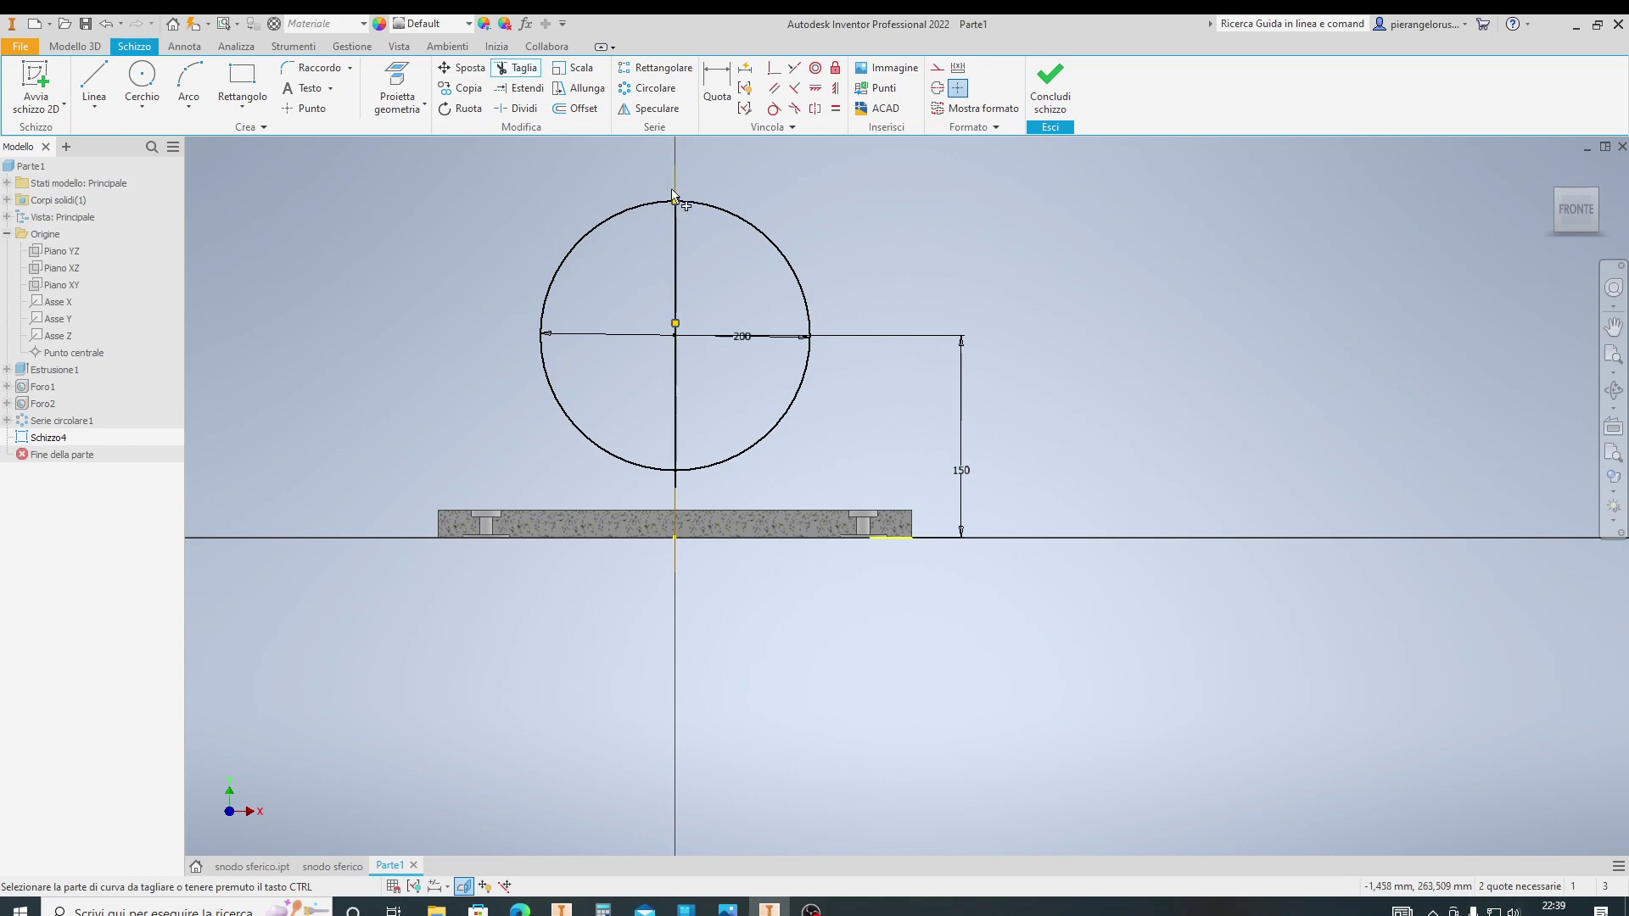
{"action": "left_click", "coordinate": [675, 486]}
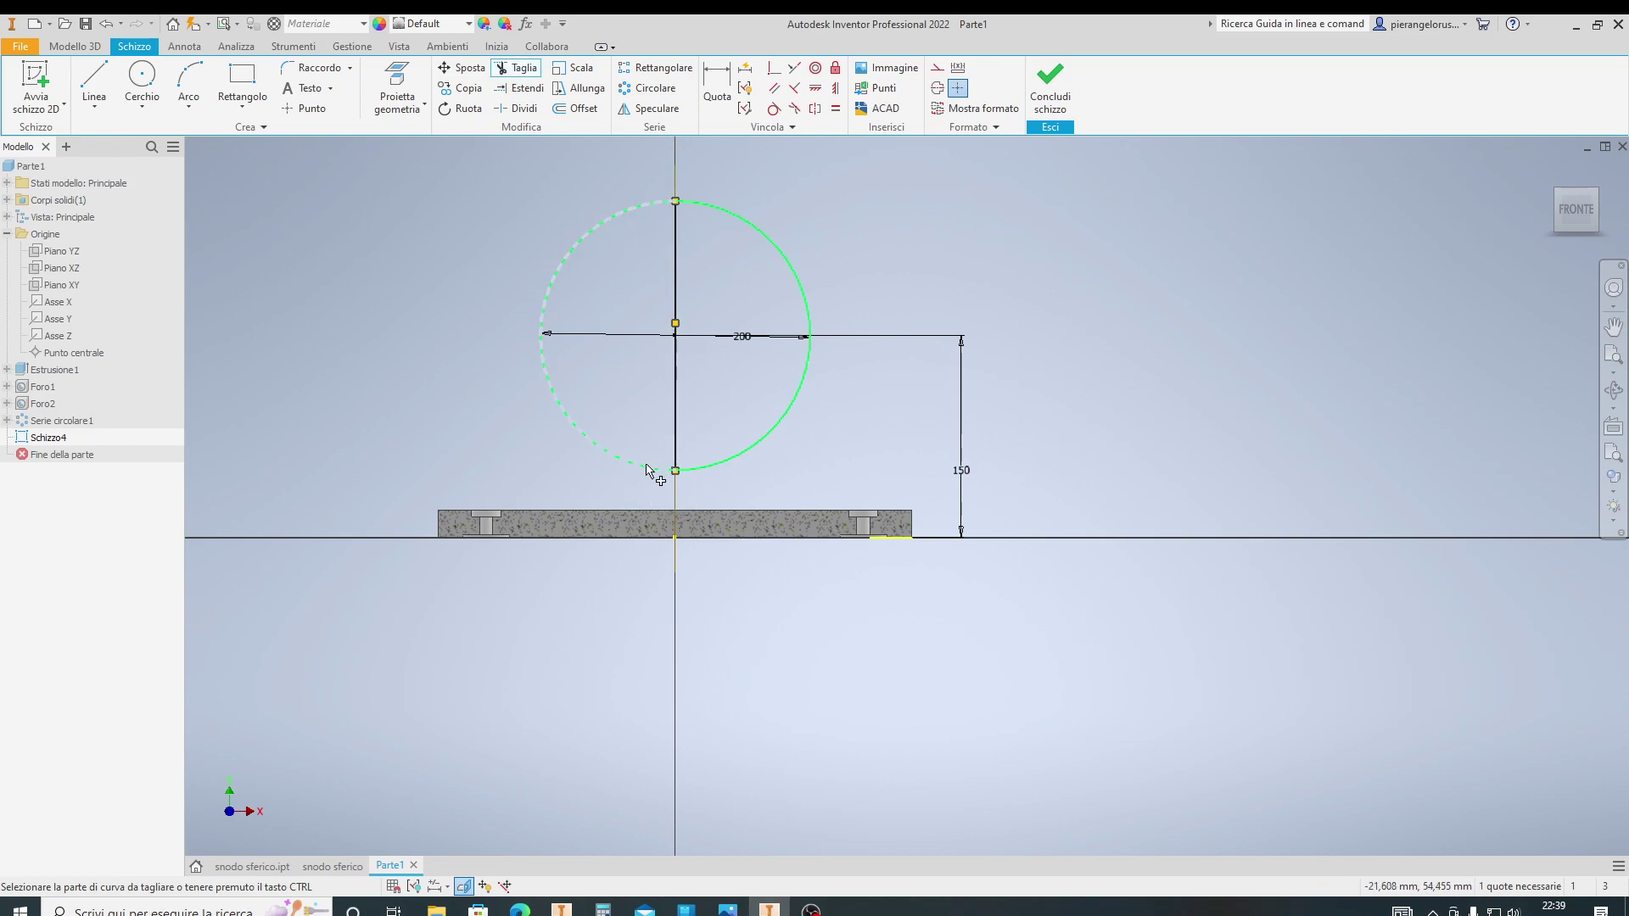
{"action": "left_click", "coordinate": [647, 466]}
{"action": "key", "text": "Escape"}
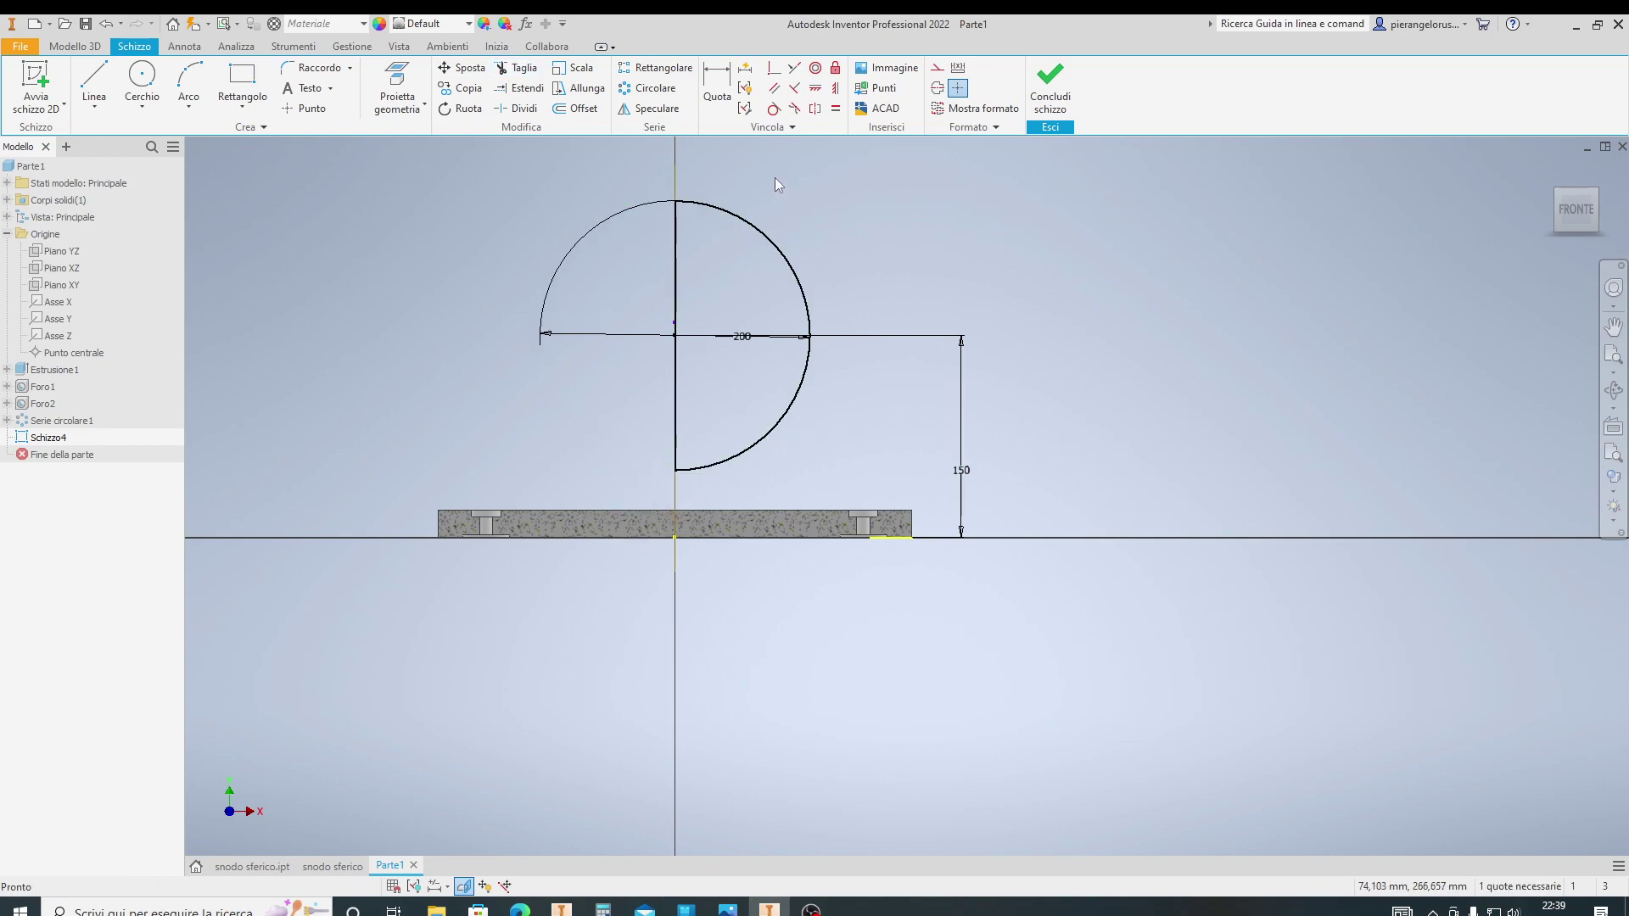
{"action": "left_click", "coordinate": [93, 84]}
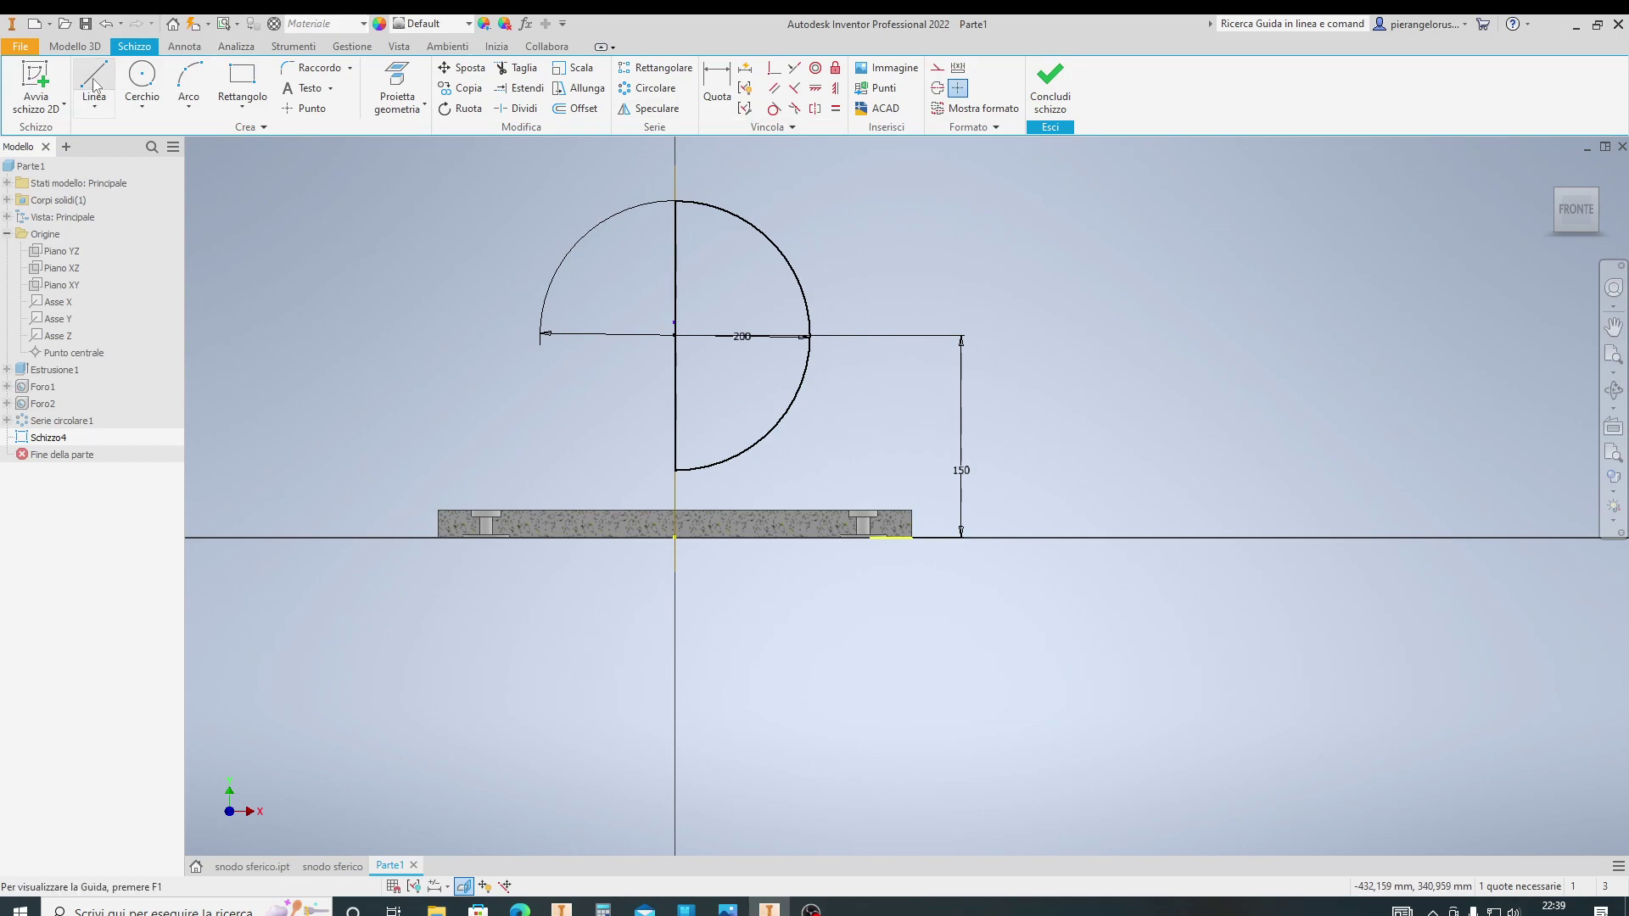
{"action": "left_click", "coordinate": [730, 510]}
{"action": "left_click", "coordinate": [730, 537]}
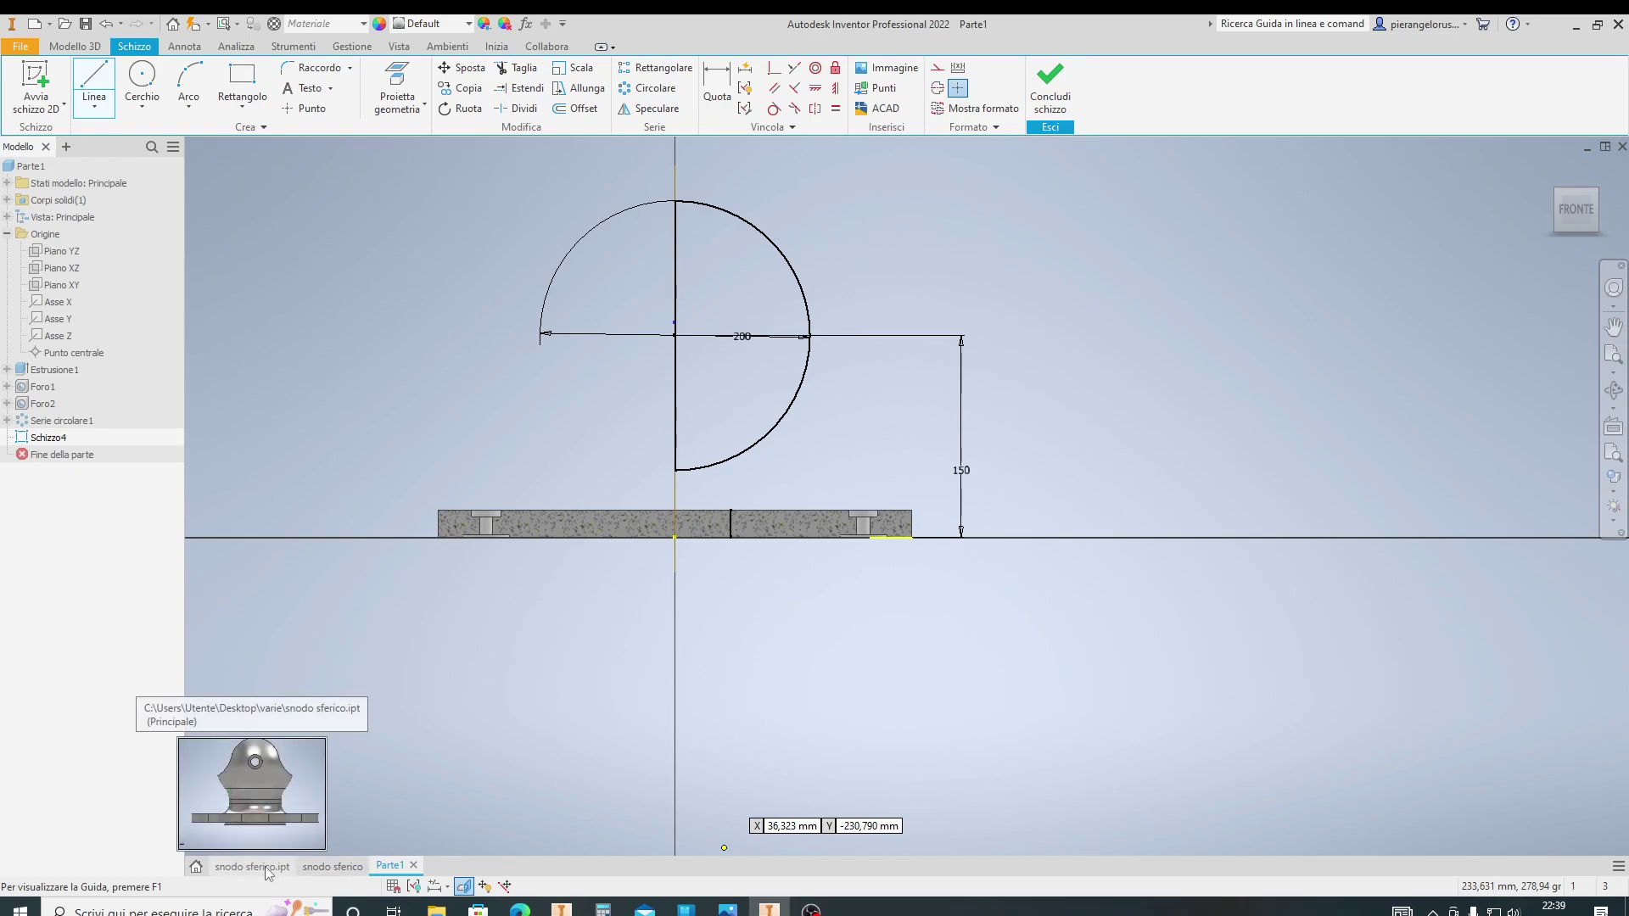
{"action": "left_click", "coordinate": [339, 867]}
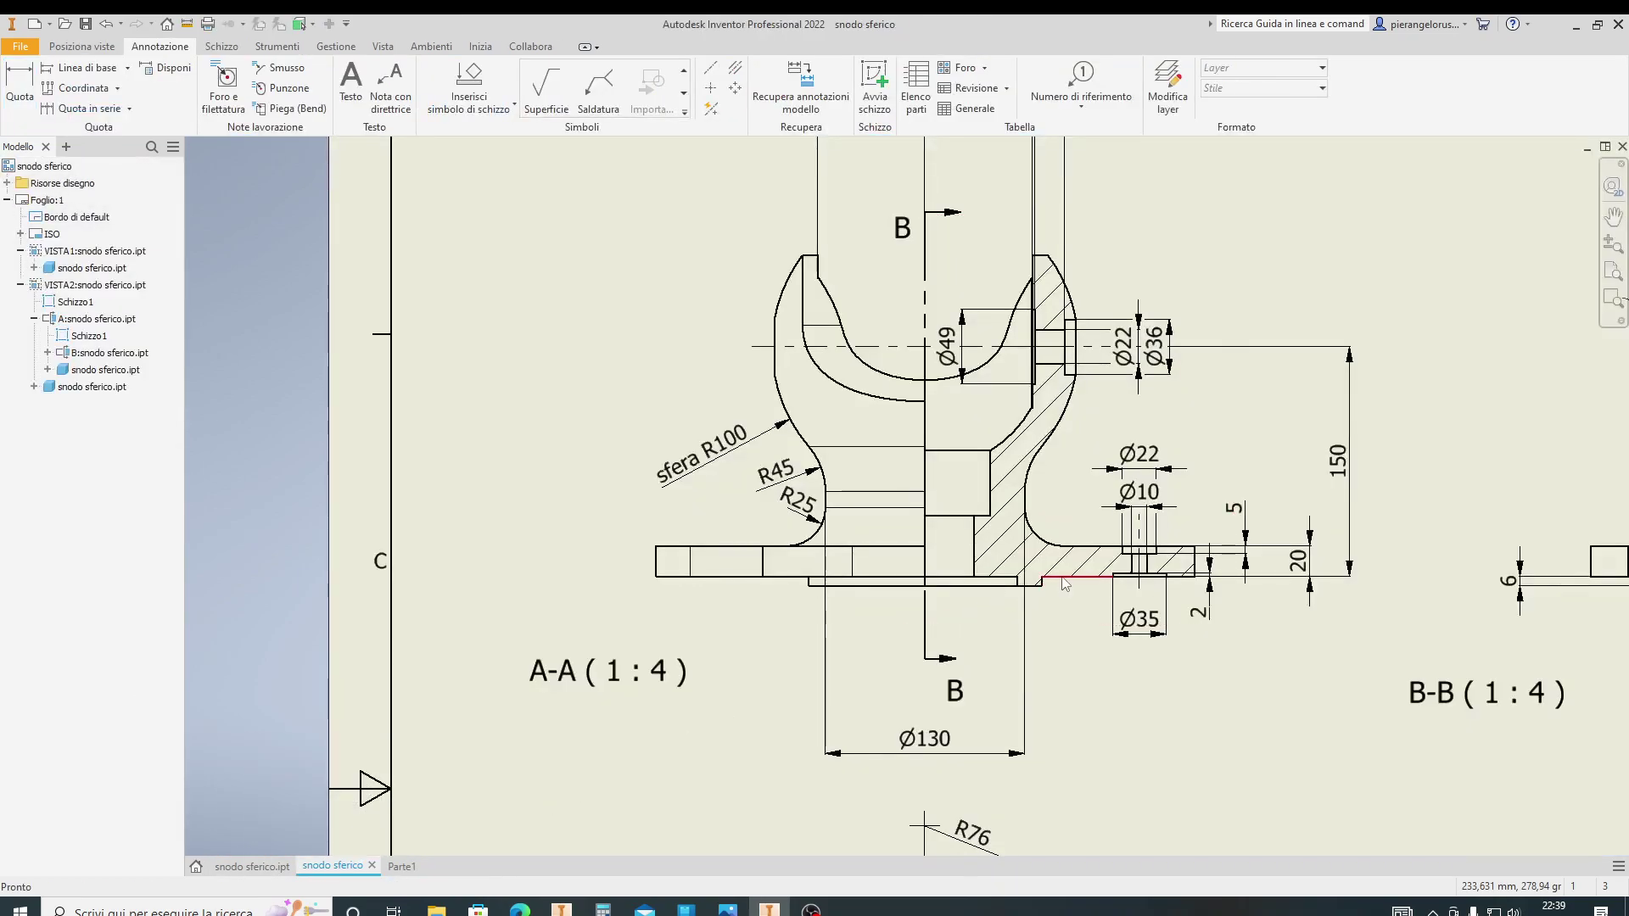
{"action": "left_click_drag", "start_coordinate": [924, 585], "coordinate": [927, 509]}
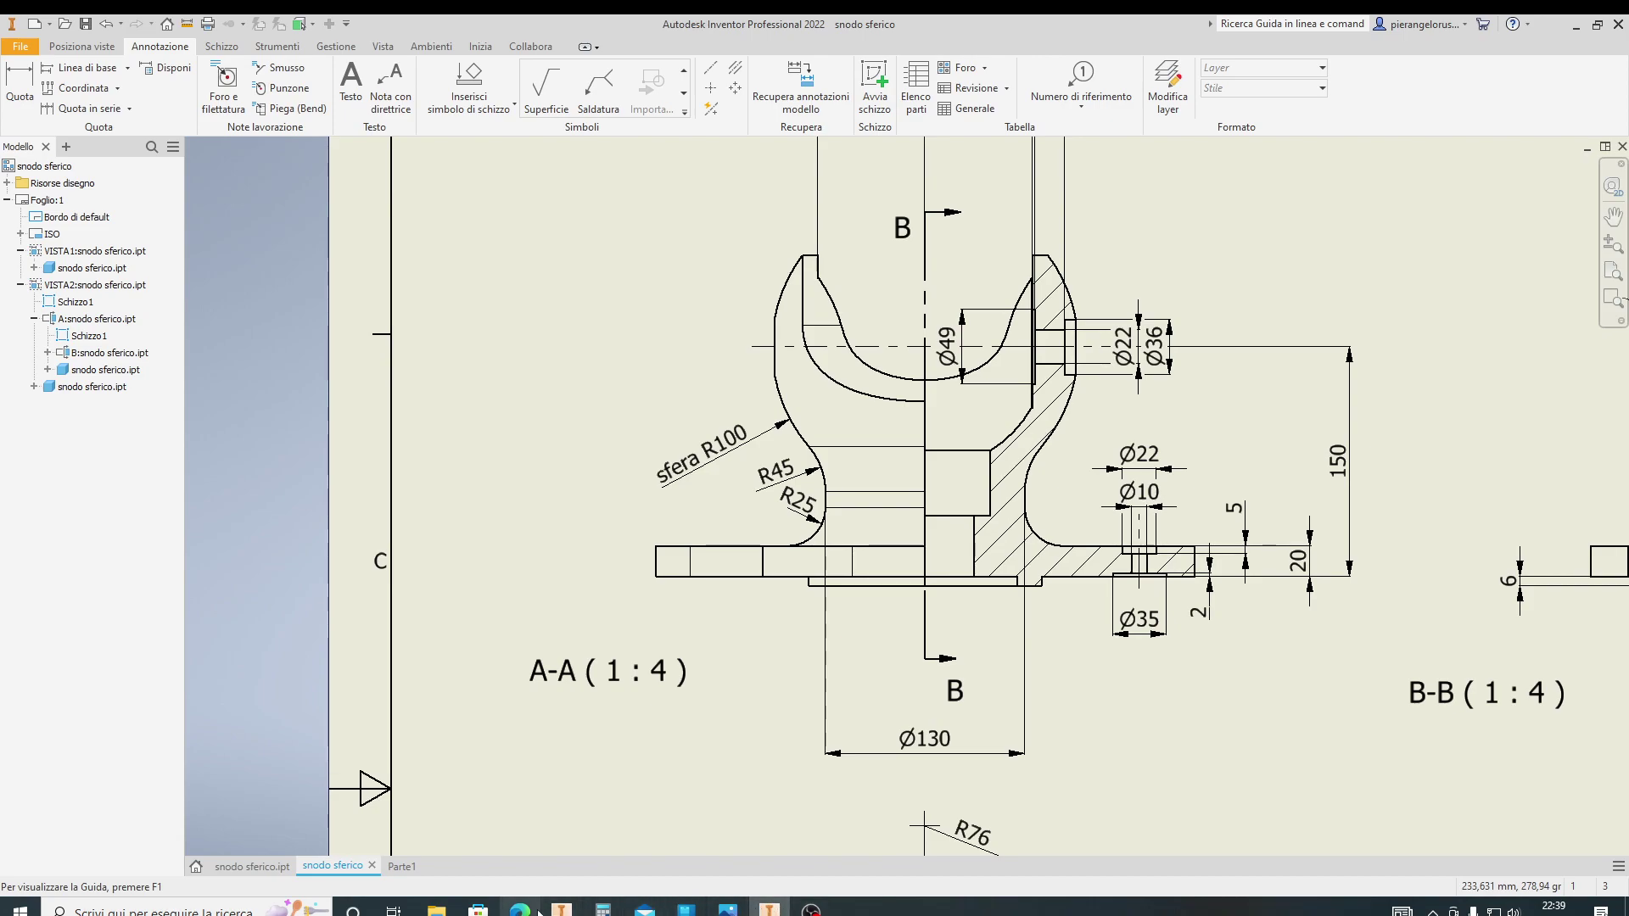
{"action": "left_click", "coordinate": [401, 866]}
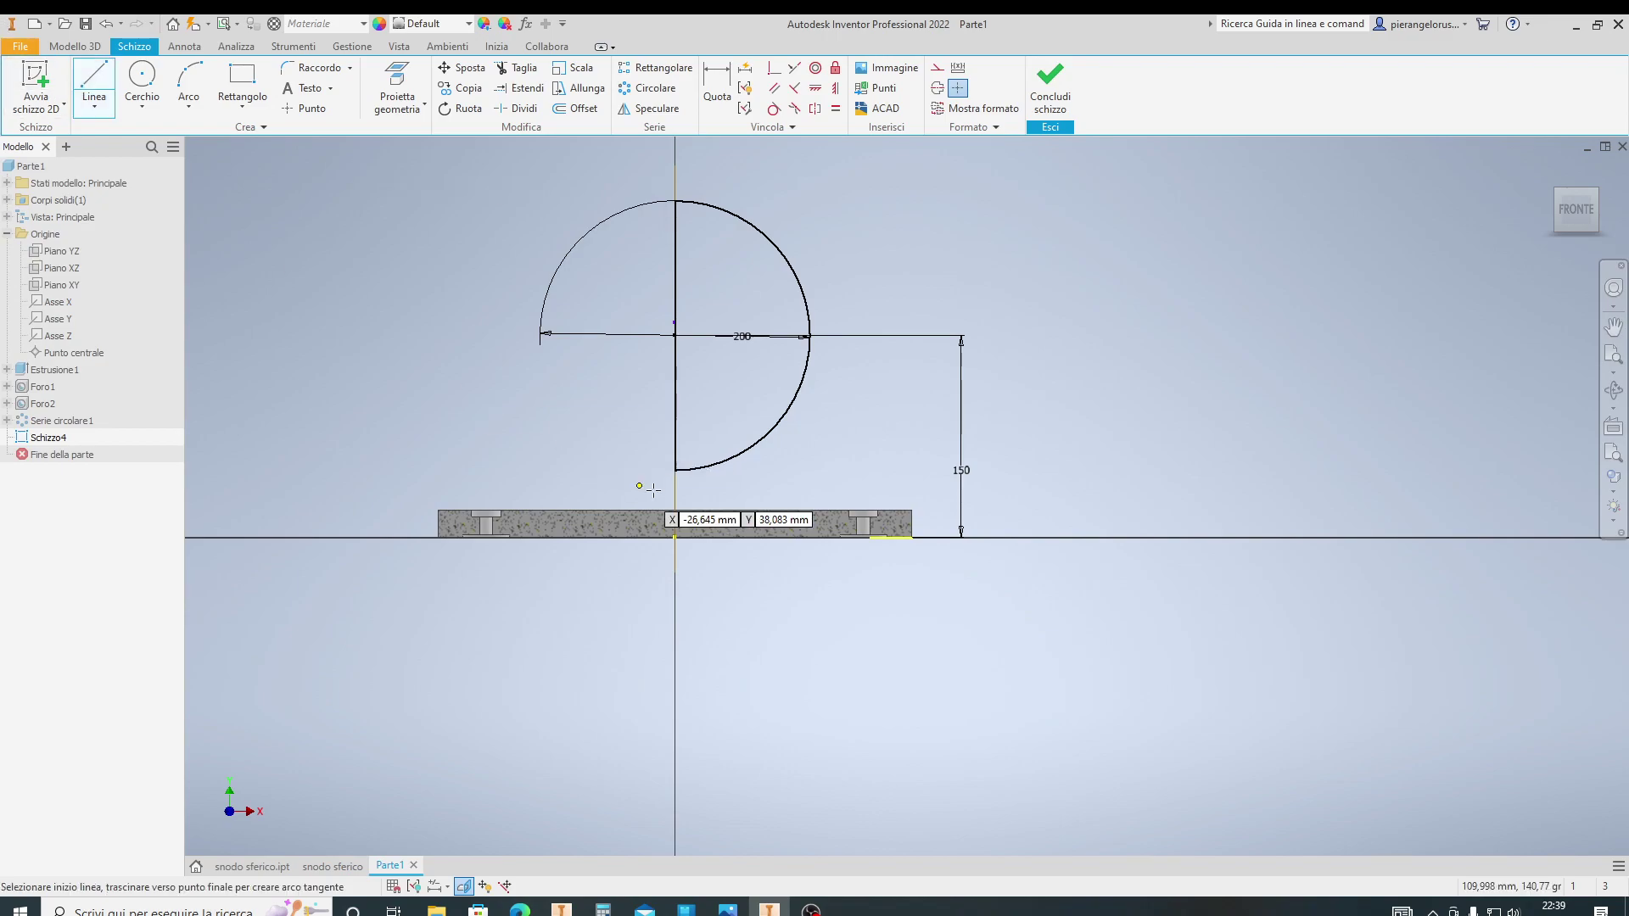
Draw a vertical neck line from the plate top up to the half-circle arc
{"action": "left_click", "coordinate": [742, 437]}
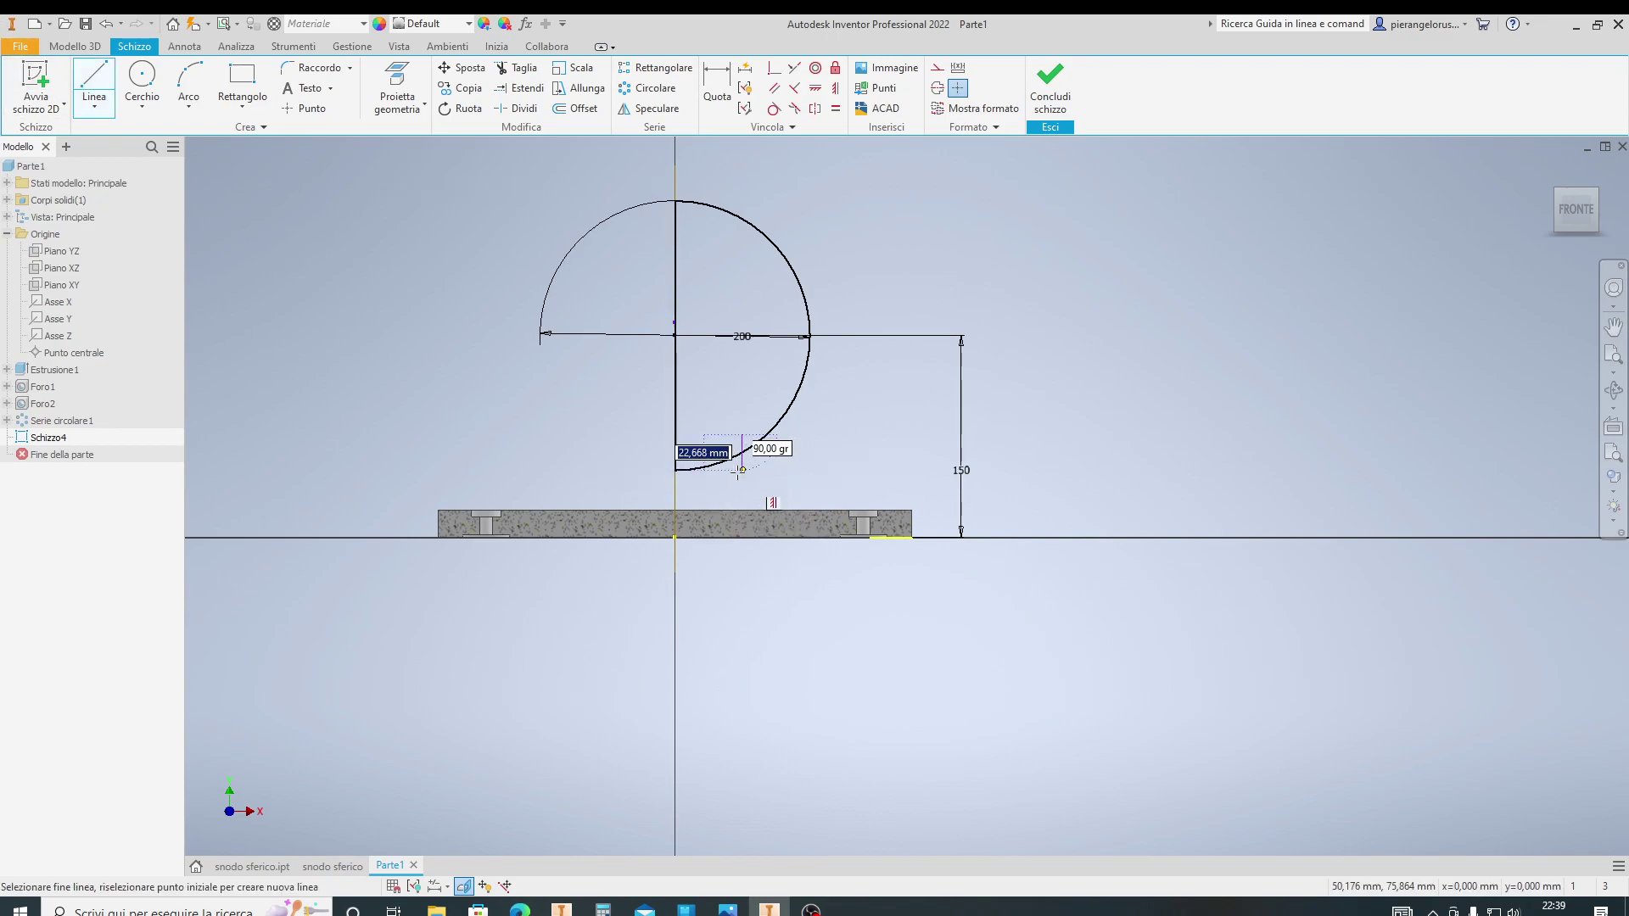
{"action": "left_click", "coordinate": [743, 525]}
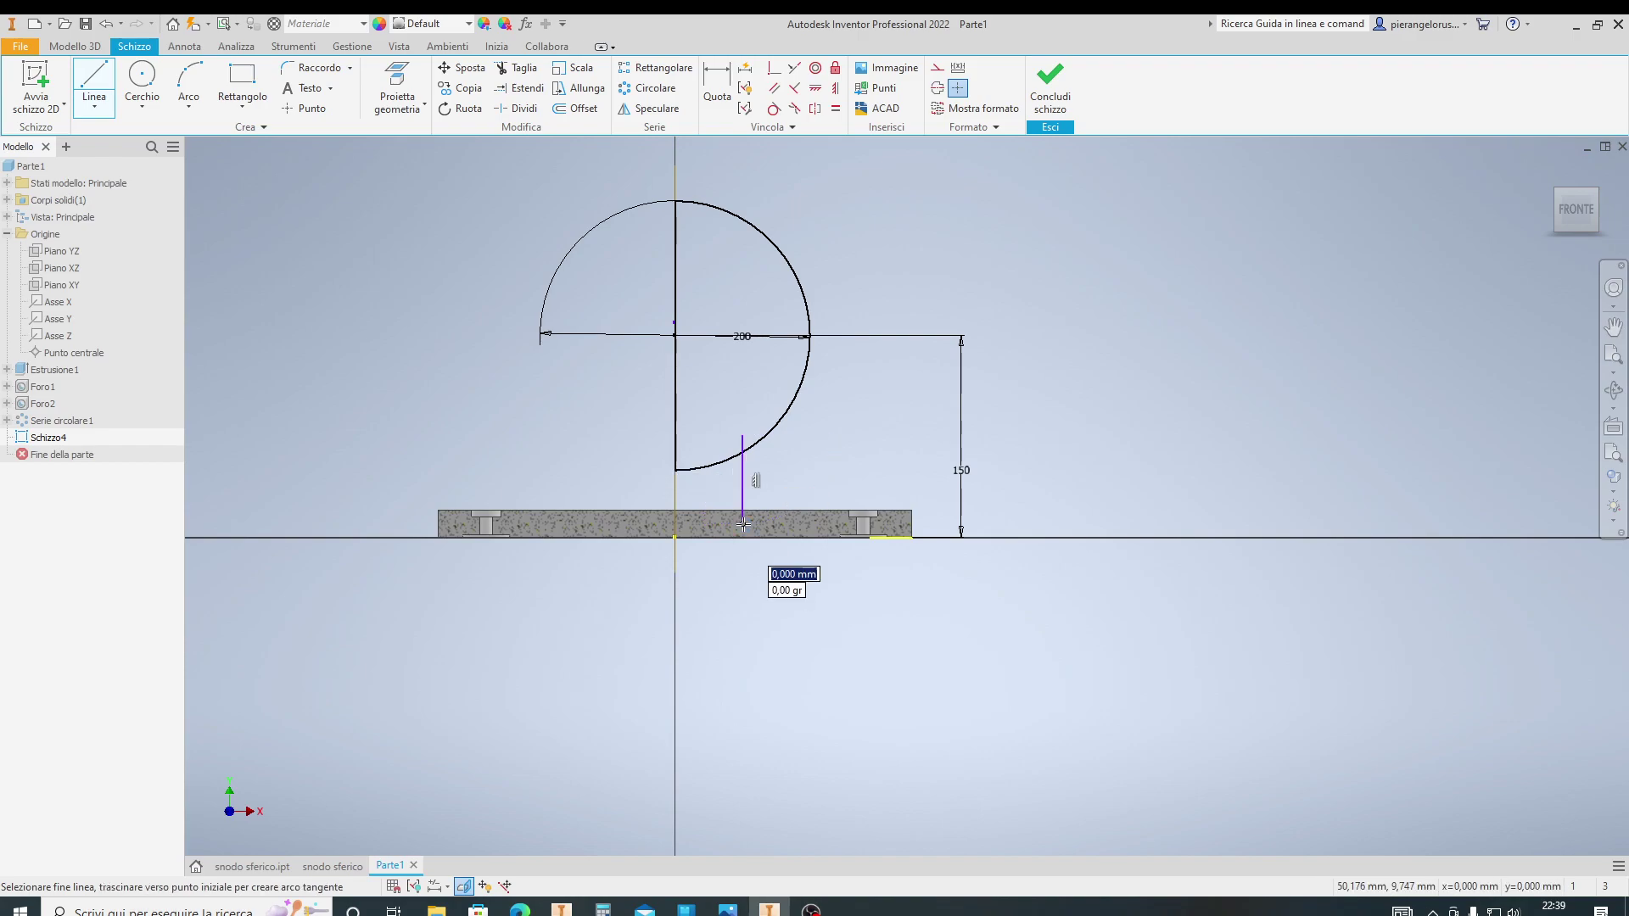
{"action": "key", "text": "Escape"}
{"action": "scroll", "coordinate": [758, 479], "scroll_direction": "down", "scroll_amount": 3}
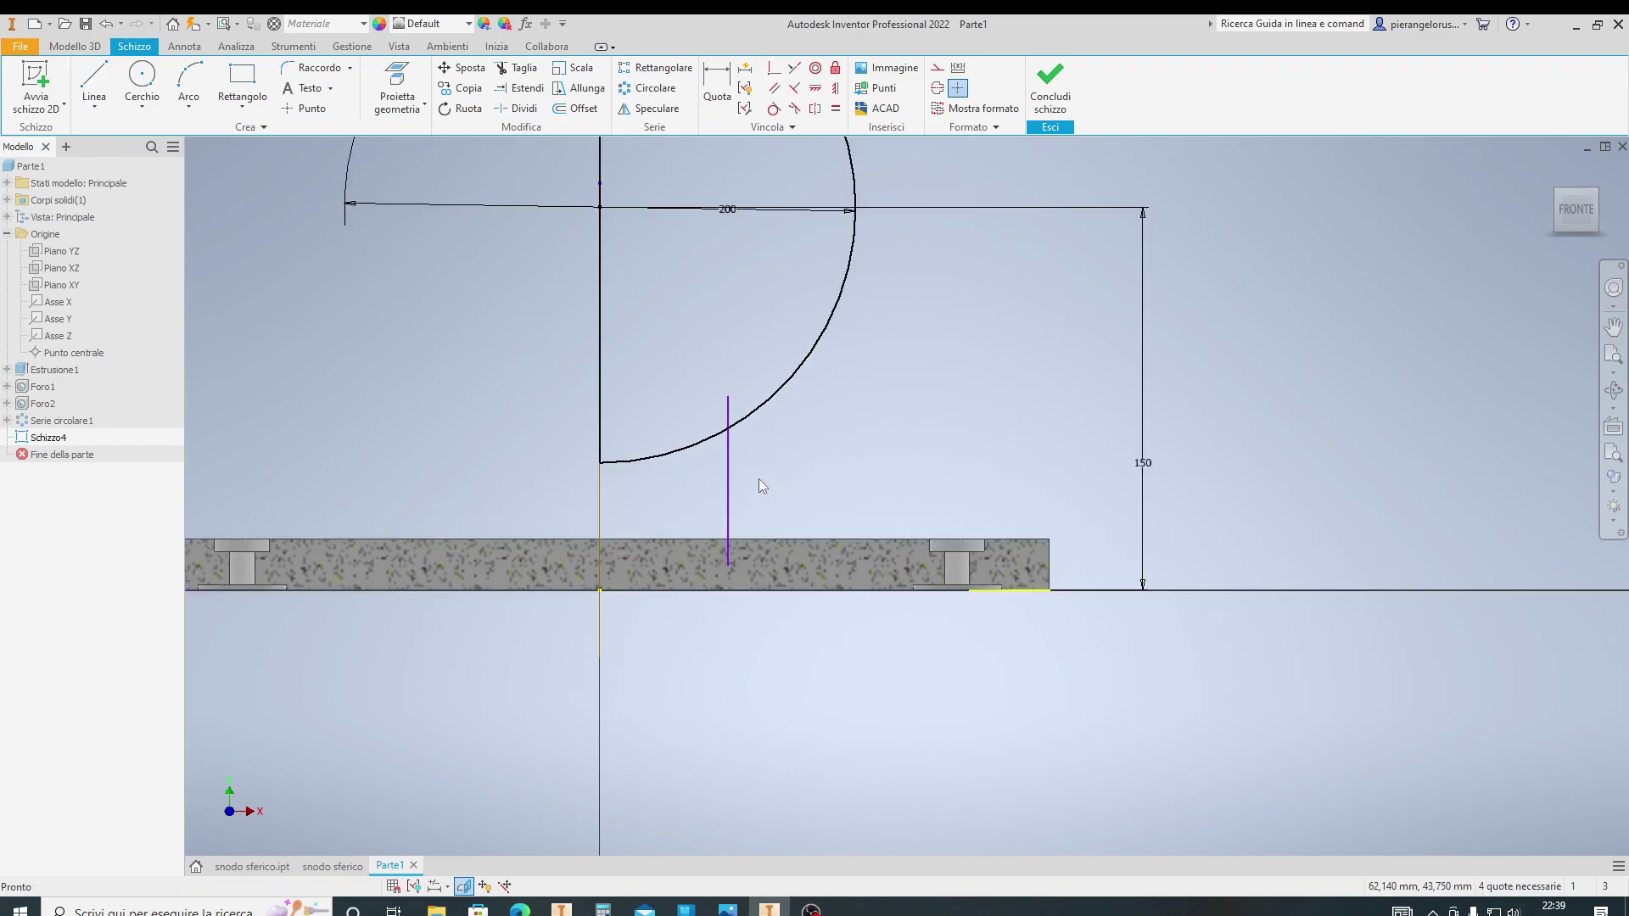
{"action": "left_click", "coordinate": [499, 73]}
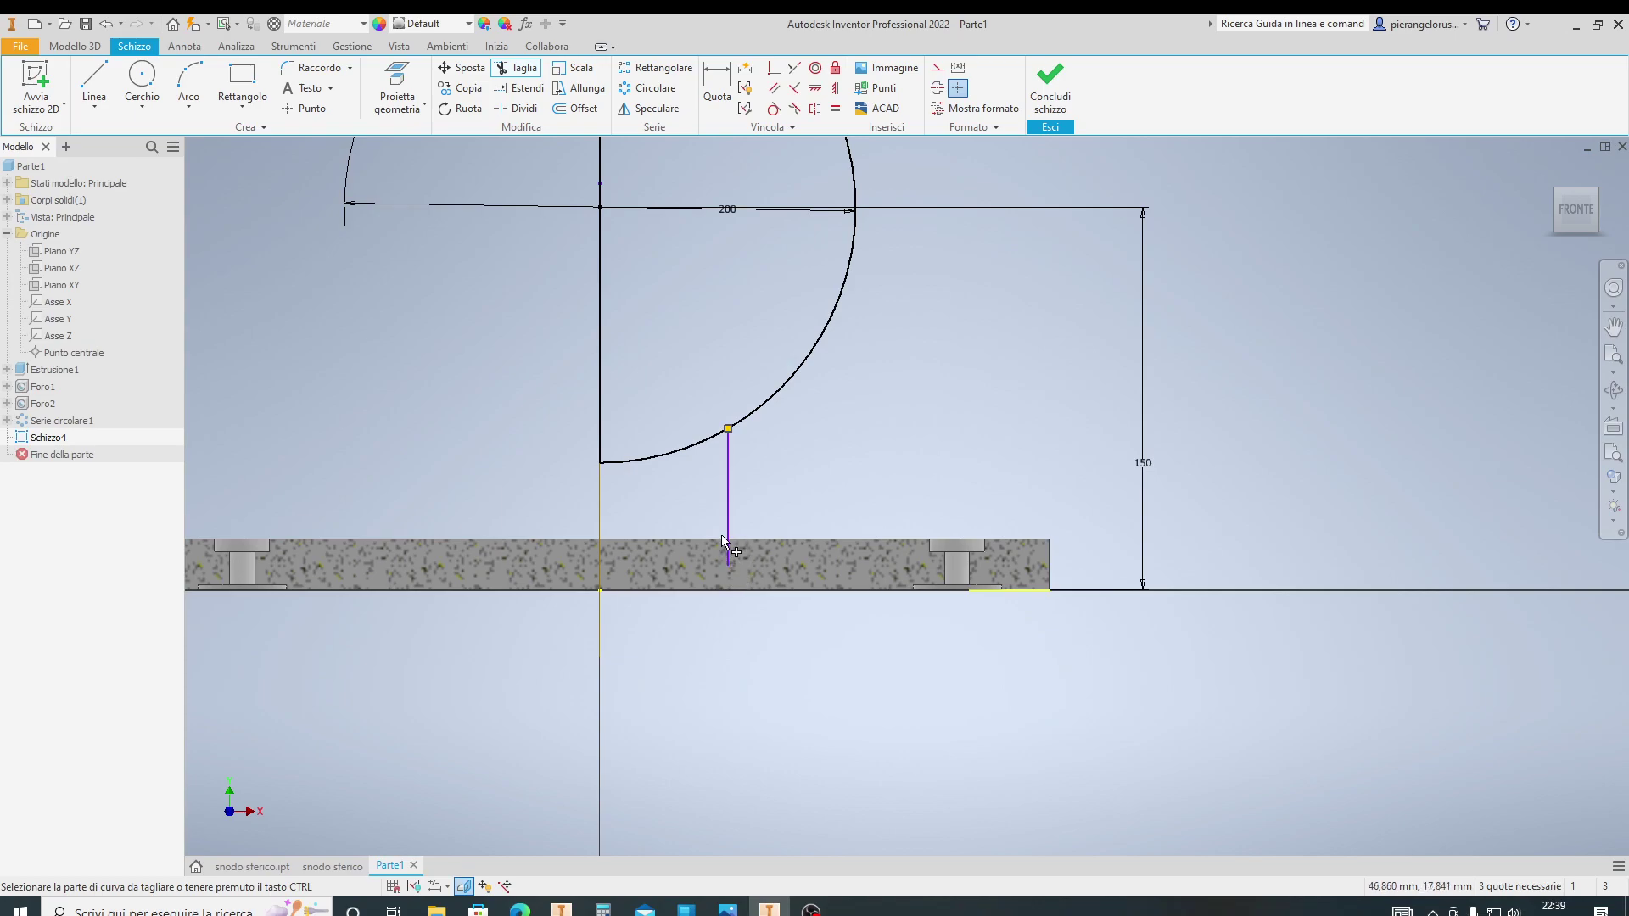
{"action": "key", "text": "Escape"}
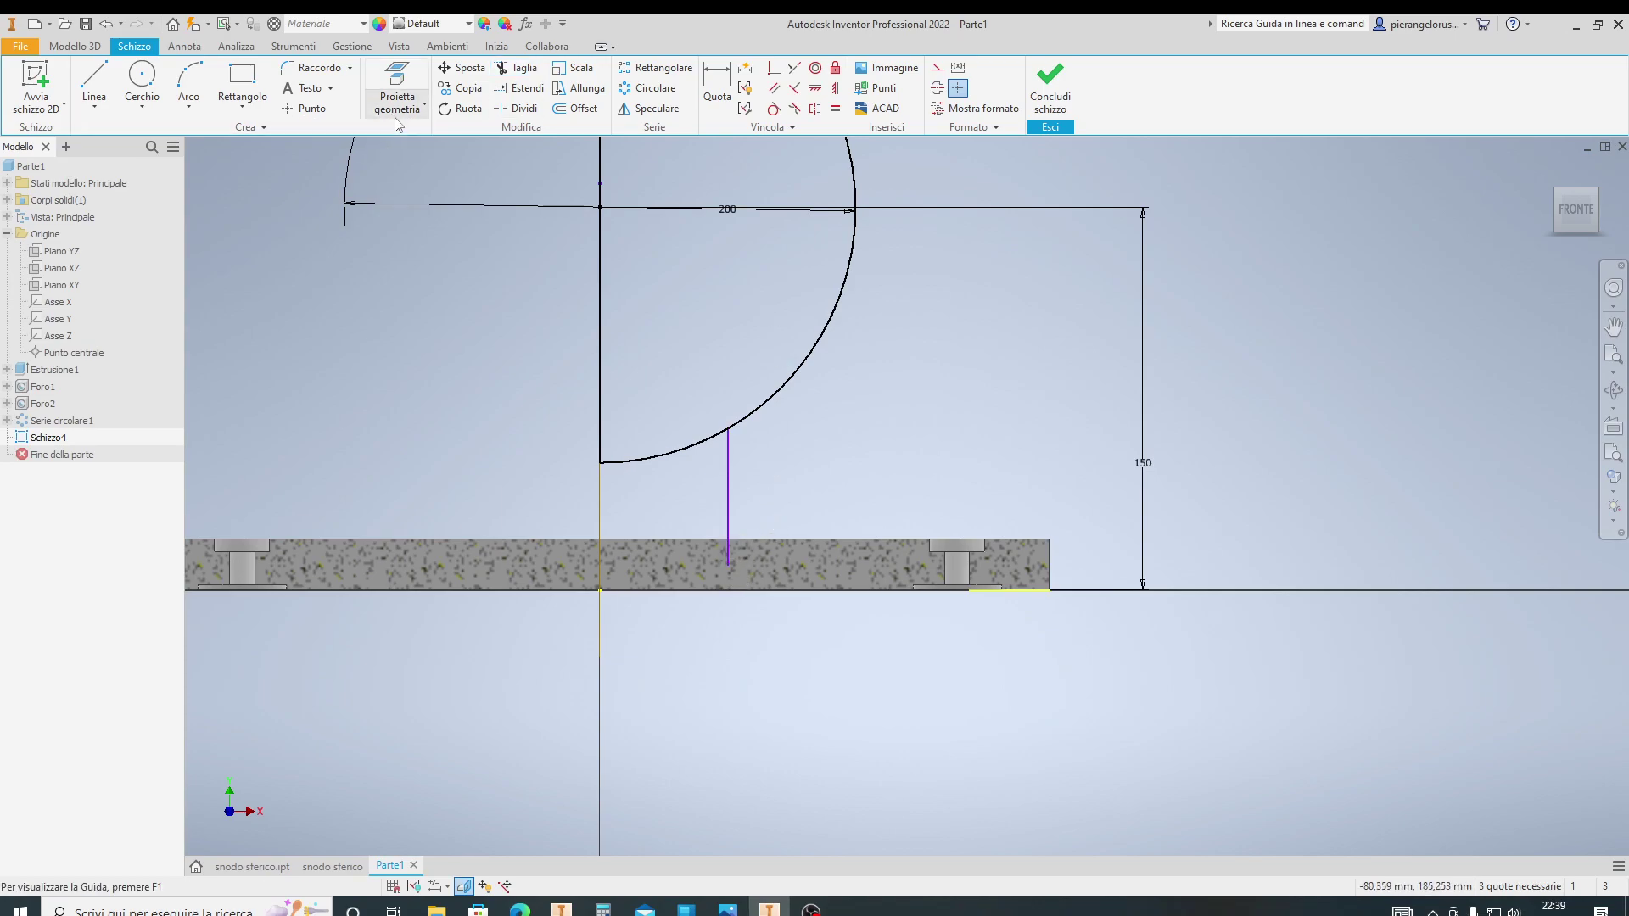
Project the plate's top edge into the sketch and slide the neck line right along the arc
{"action": "left_click", "coordinate": [394, 115]}
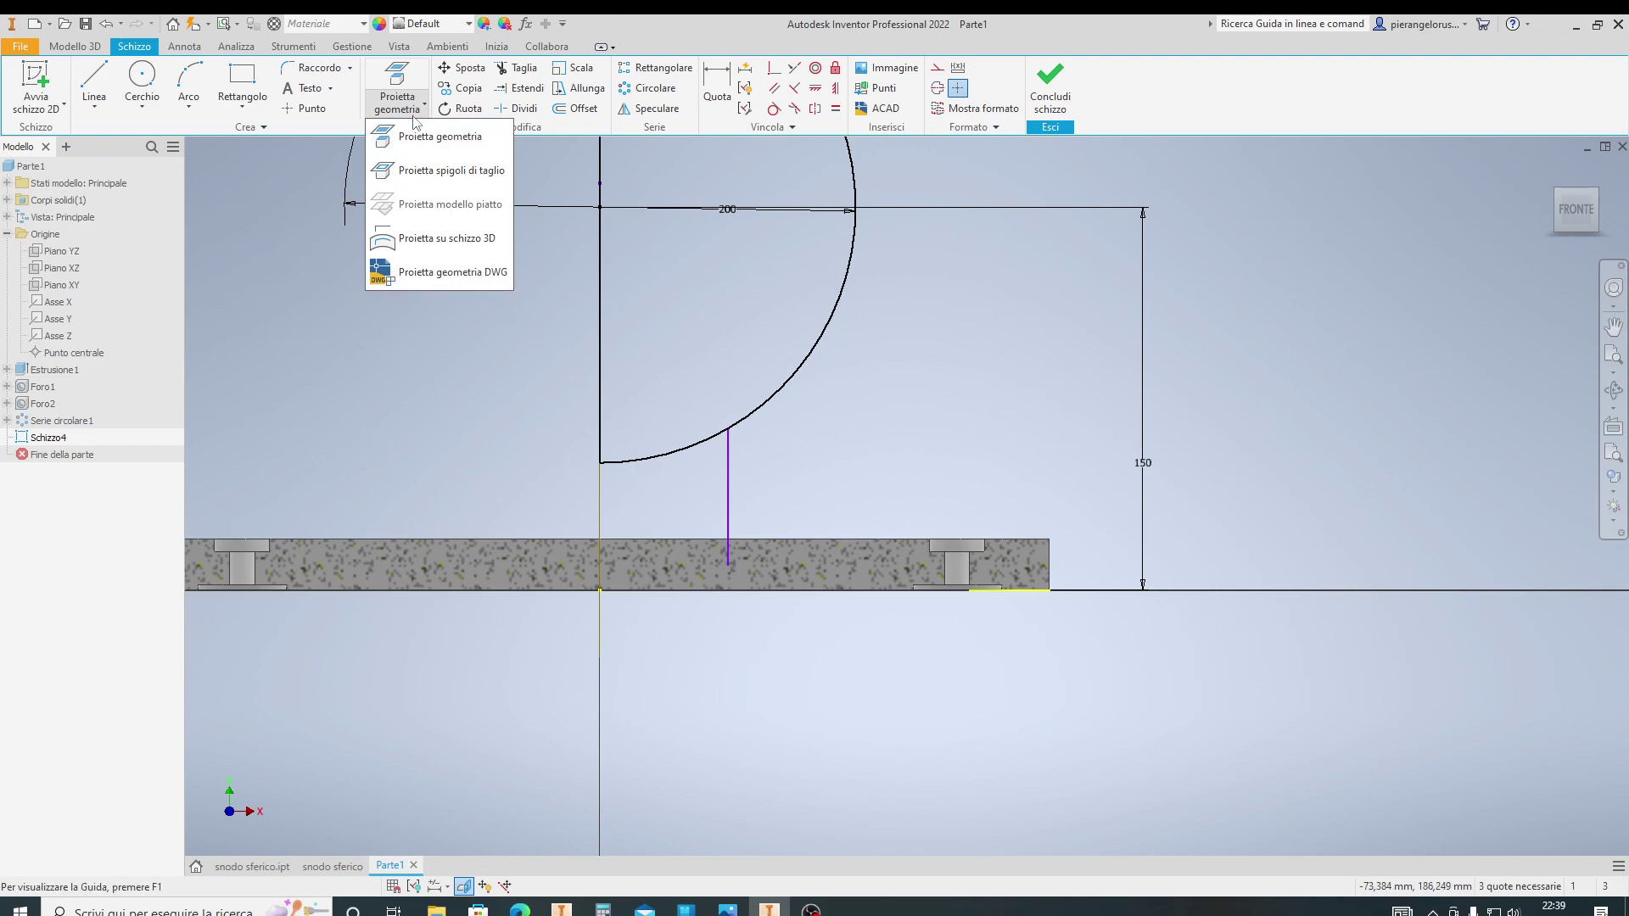
{"action": "left_click", "coordinate": [429, 142]}
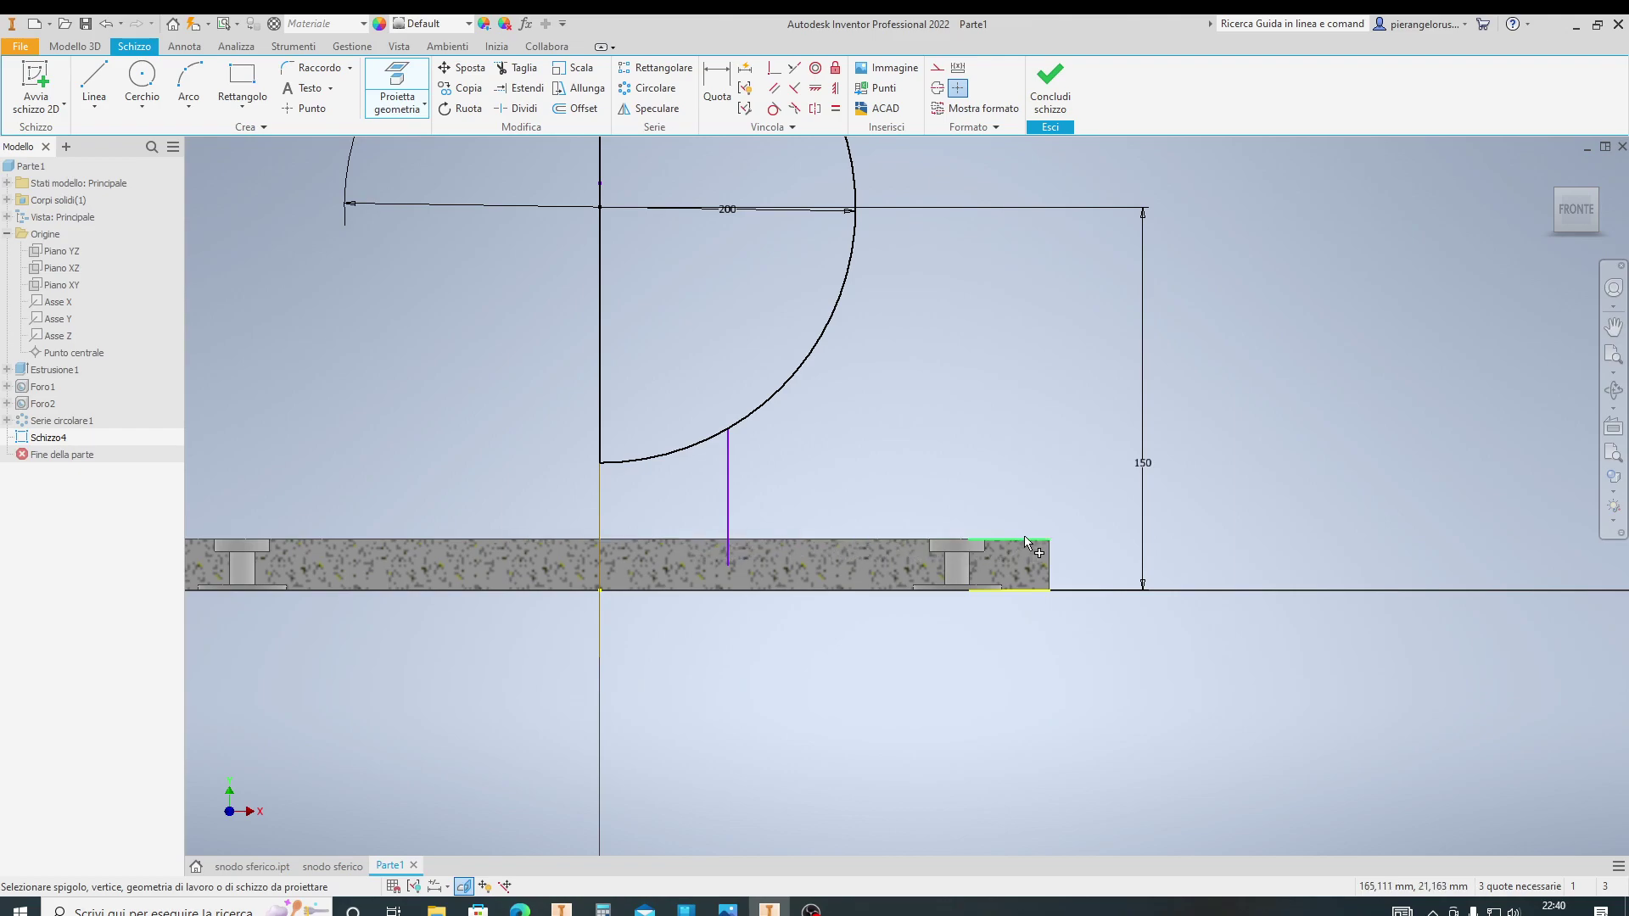
{"action": "left_click", "coordinate": [713, 538]}
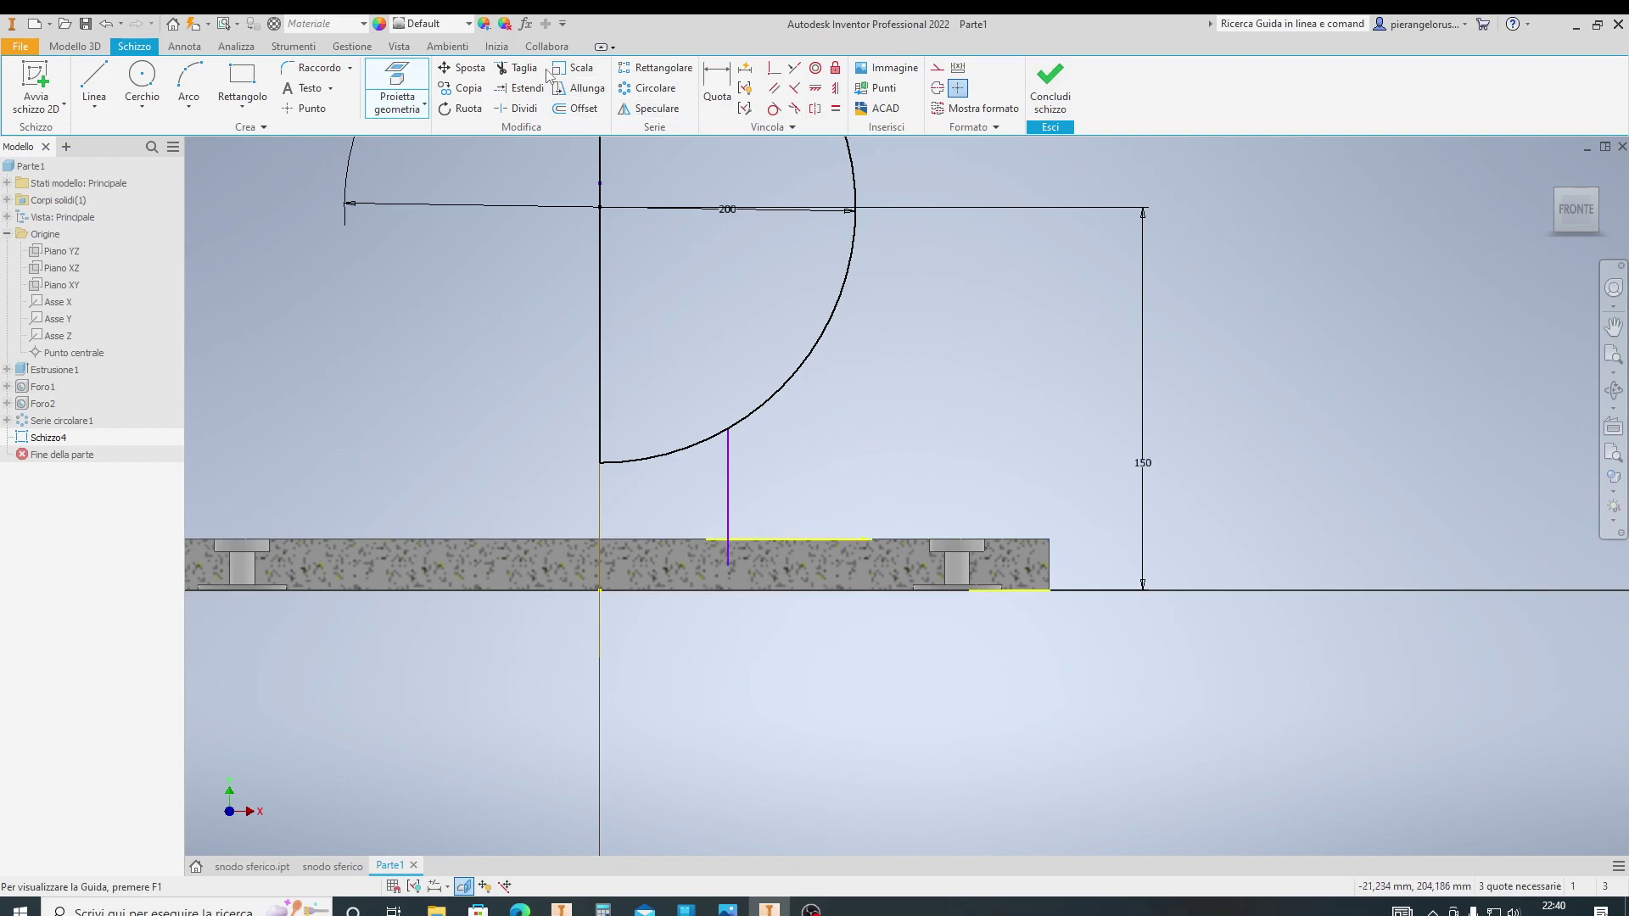
{"action": "left_click", "coordinate": [520, 75]}
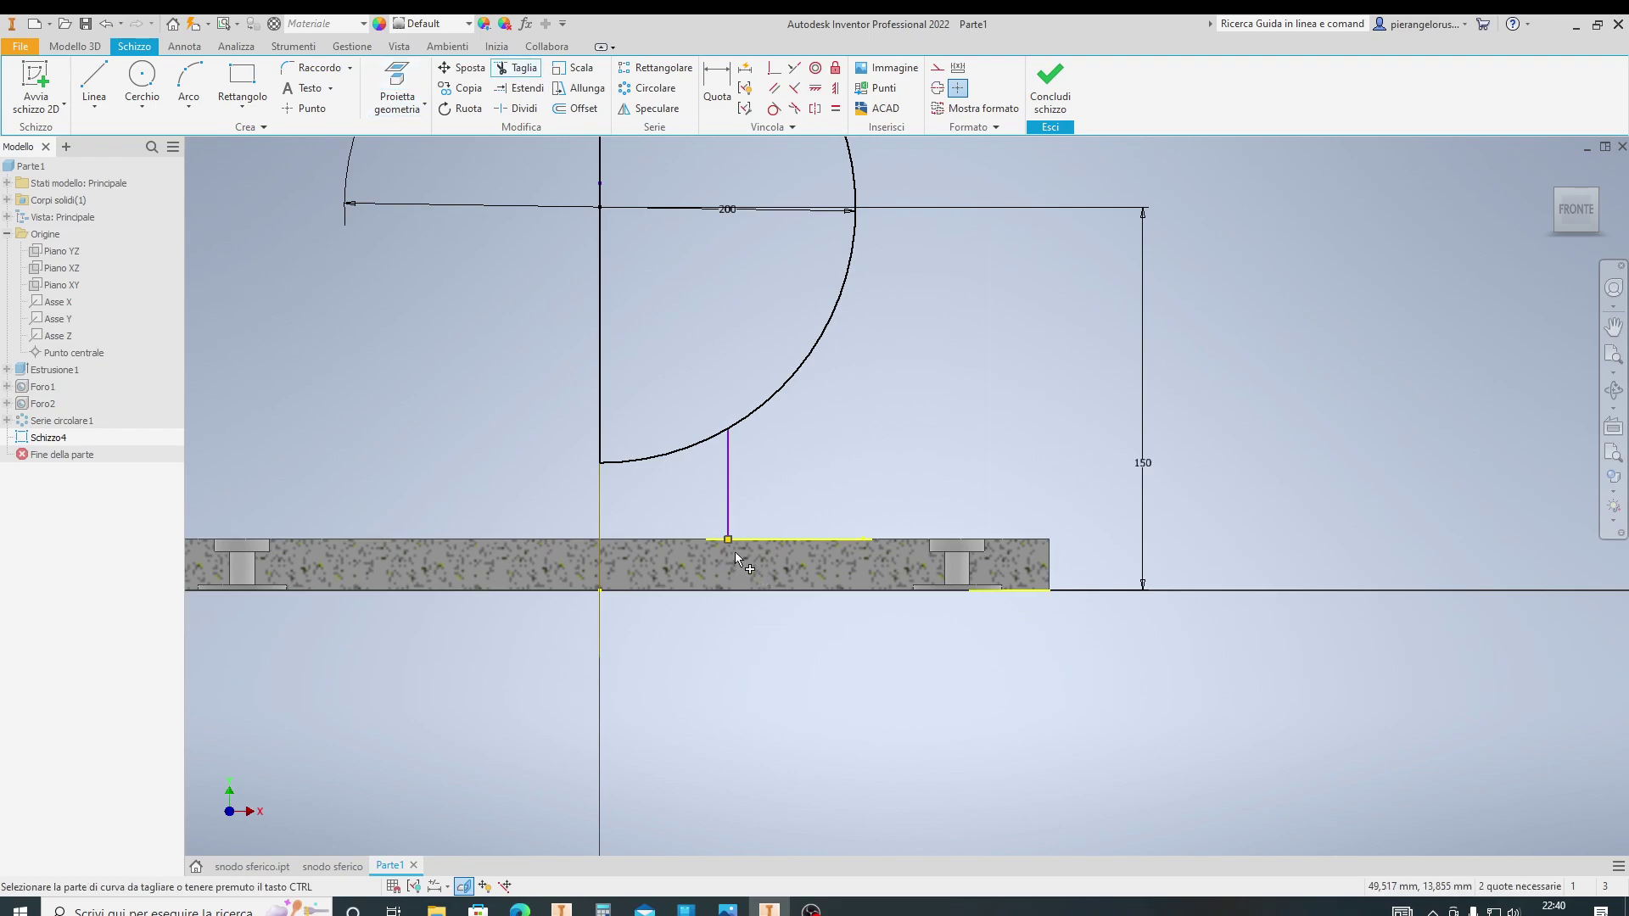
{"action": "key", "text": "Escape"}
{"action": "mouse_move", "coordinate": [727, 504]}
{"action": "left_mouse_down"}
{"action": "mouse_move", "coordinate": [854, 466]}
{"action": "mouse_move", "coordinate": [439, 462]}
{"action": "mouse_move", "coordinate": [795, 475]}
{"action": "left_mouse_up"}
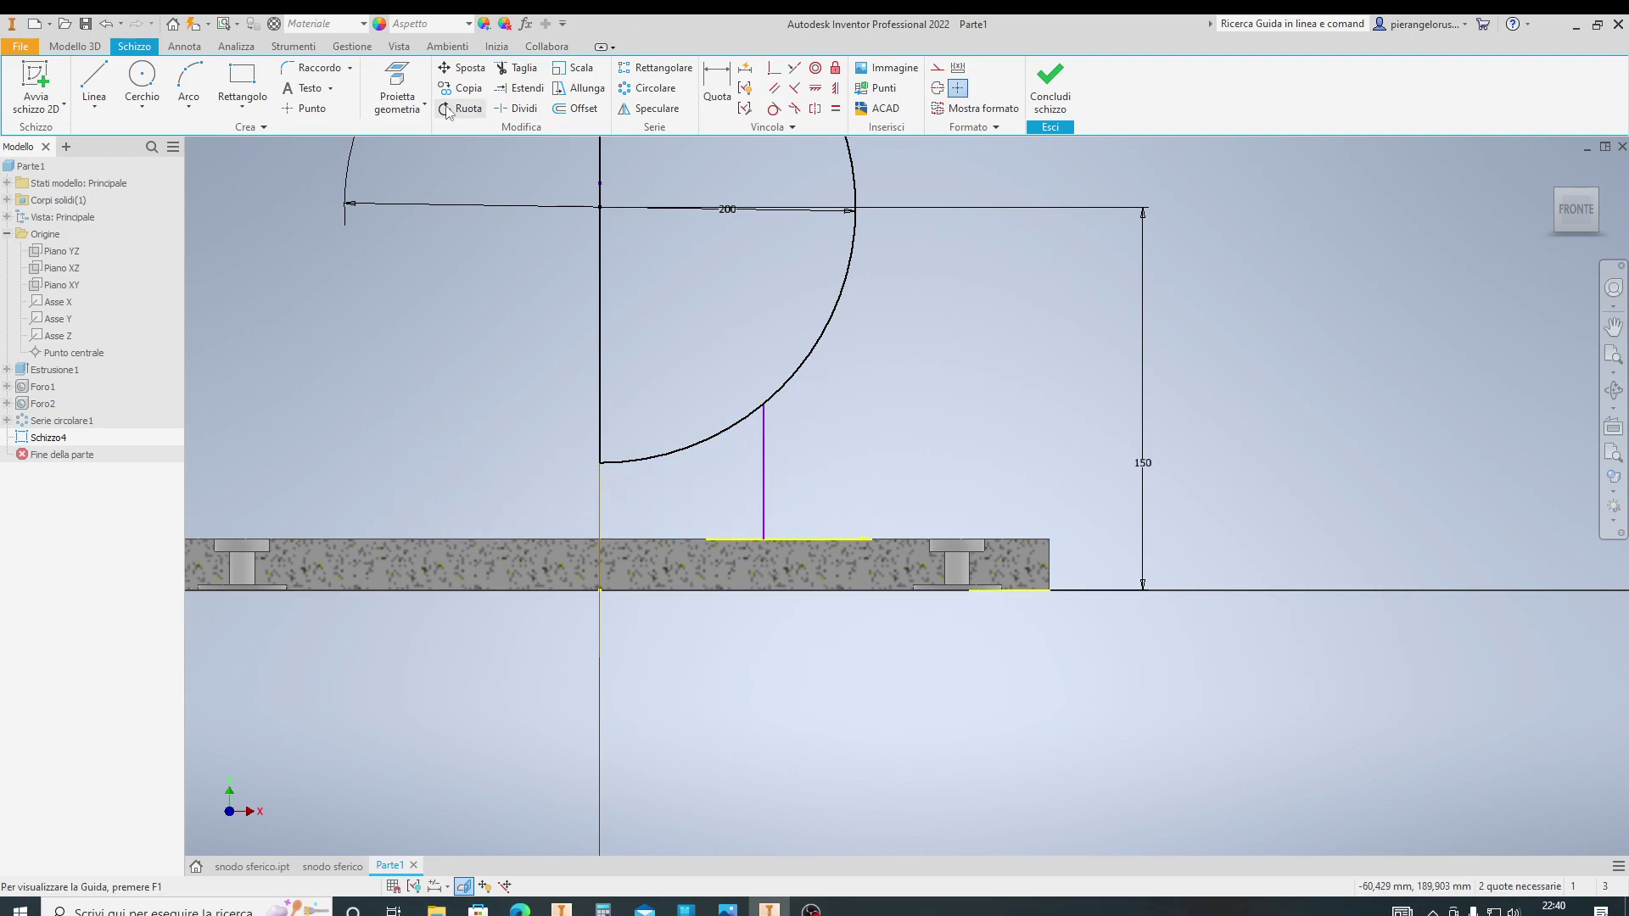
{"action": "left_click", "coordinate": [718, 88]}
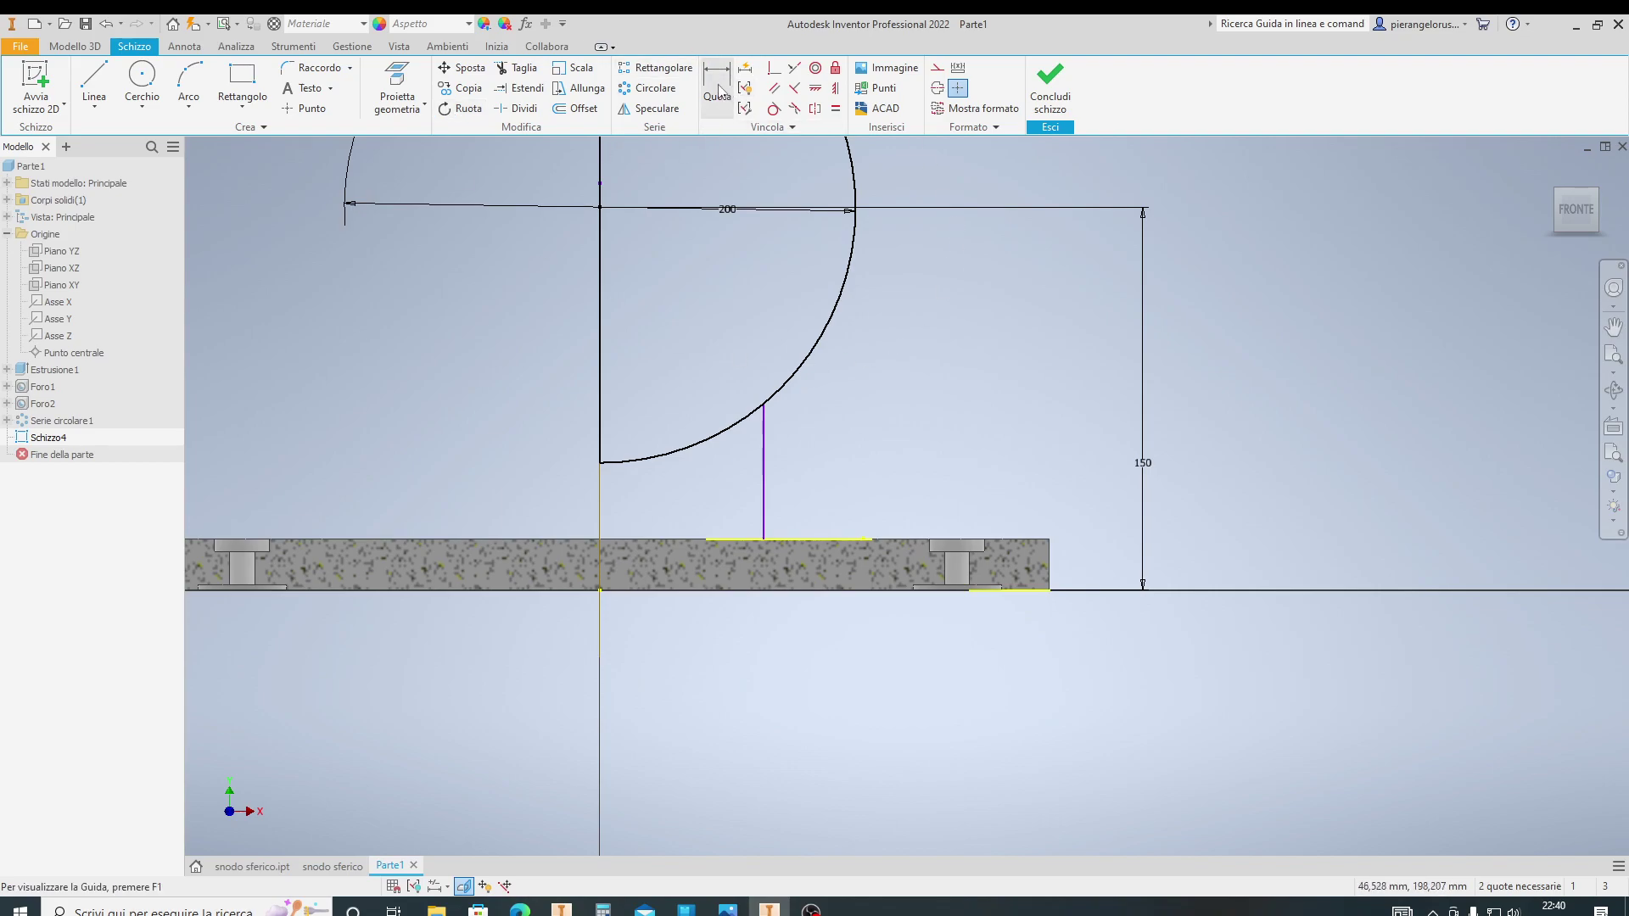
{"action": "left_click", "coordinate": [598, 450]}
Dimension the neck line 65 mm from the axis
{"action": "left_click", "coordinate": [764, 488]}
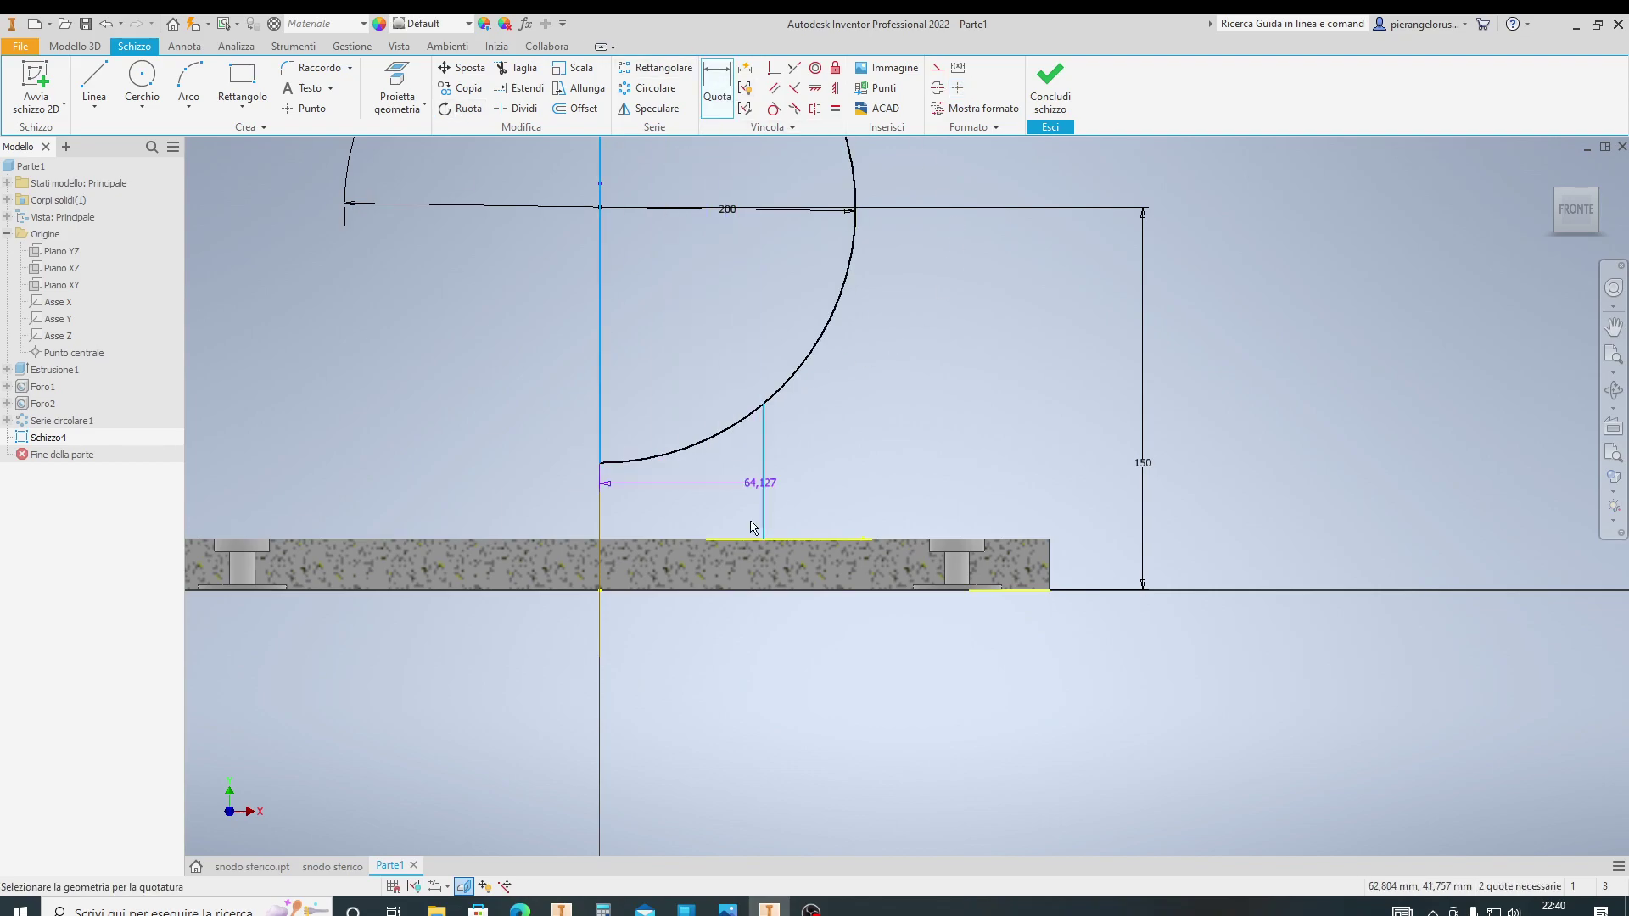
{"action": "left_click", "coordinate": [692, 707]}
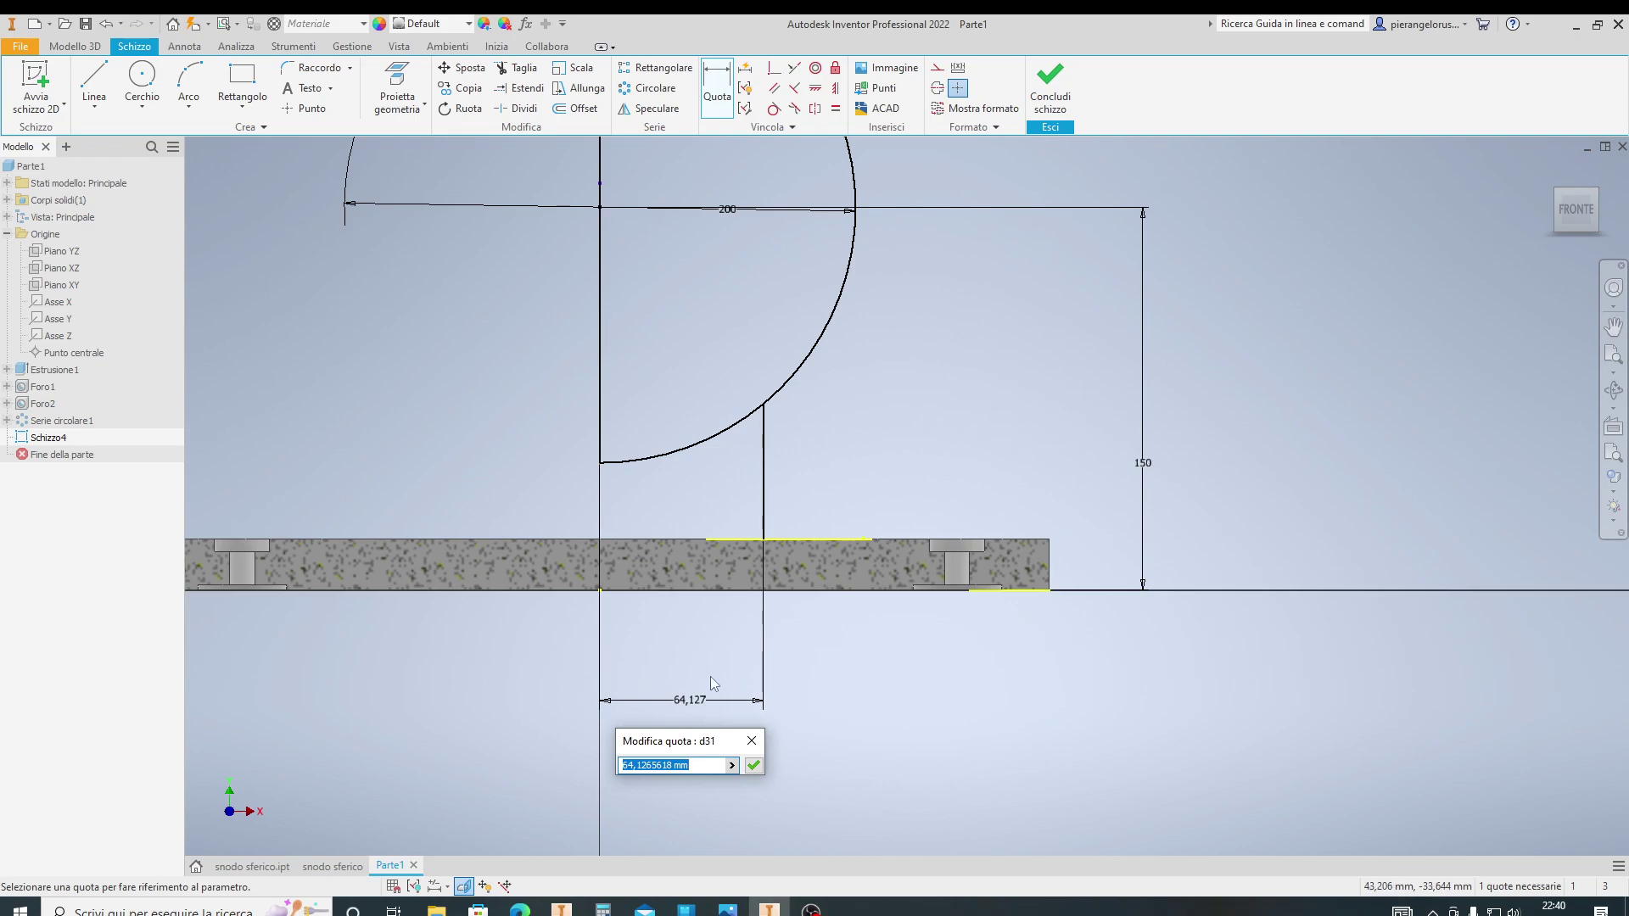
{"action": "type", "text": "65"}
{"action": "key", "text": "Return"}
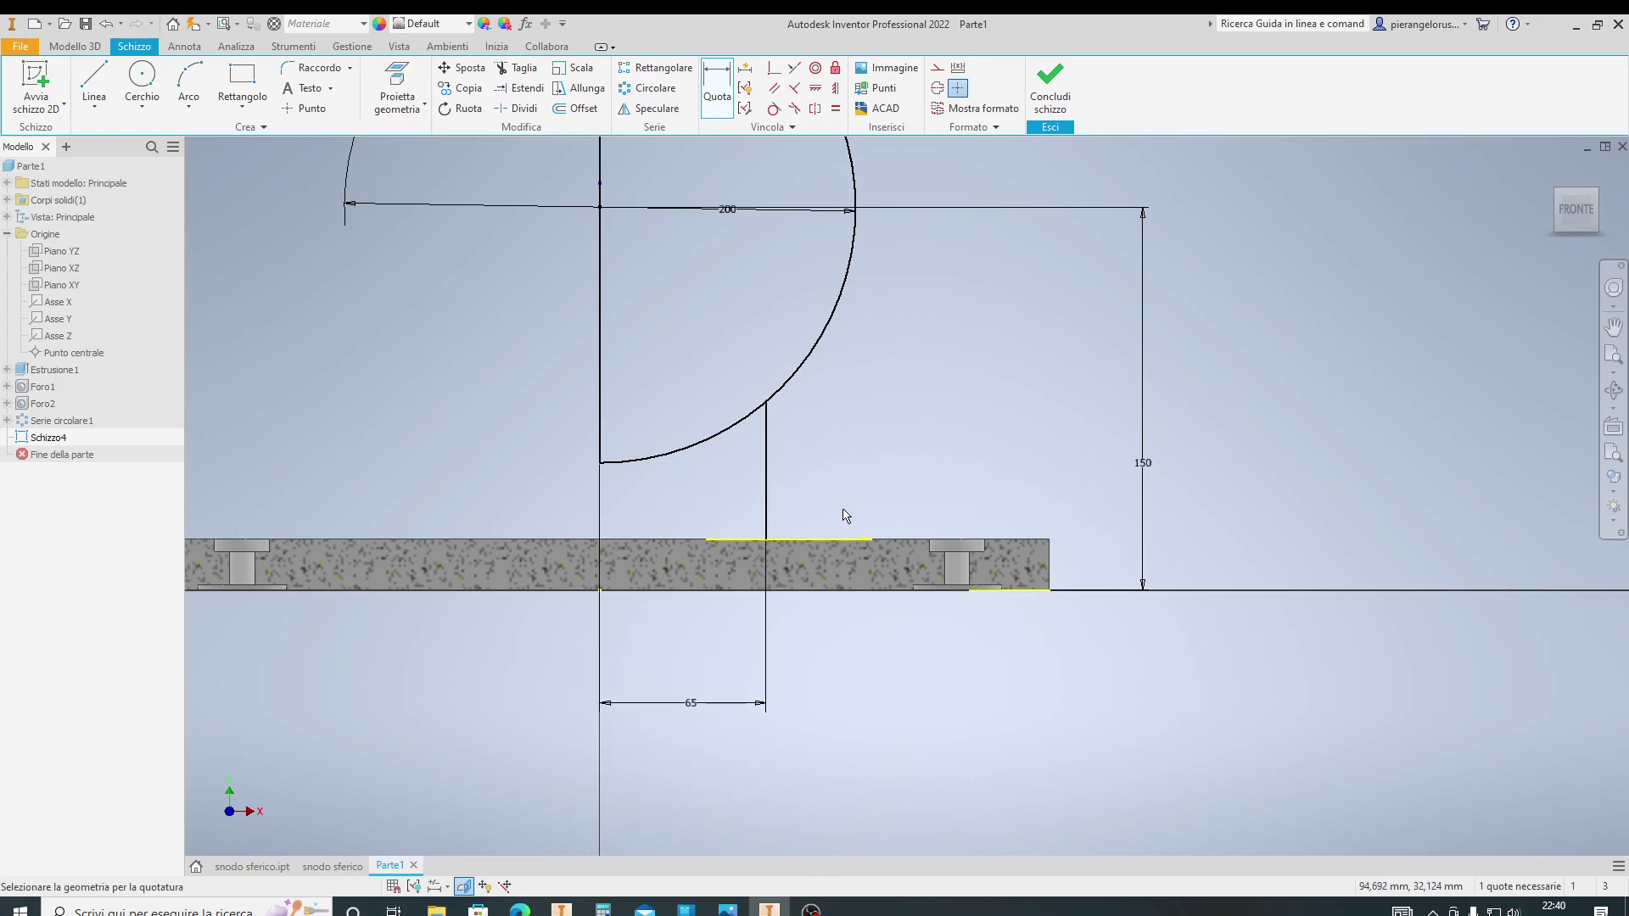
{"action": "key", "text": "Escape"}
Close the profile with lines down the axis and along the plate top to the neck
{"action": "left_click", "coordinate": [93, 80]}
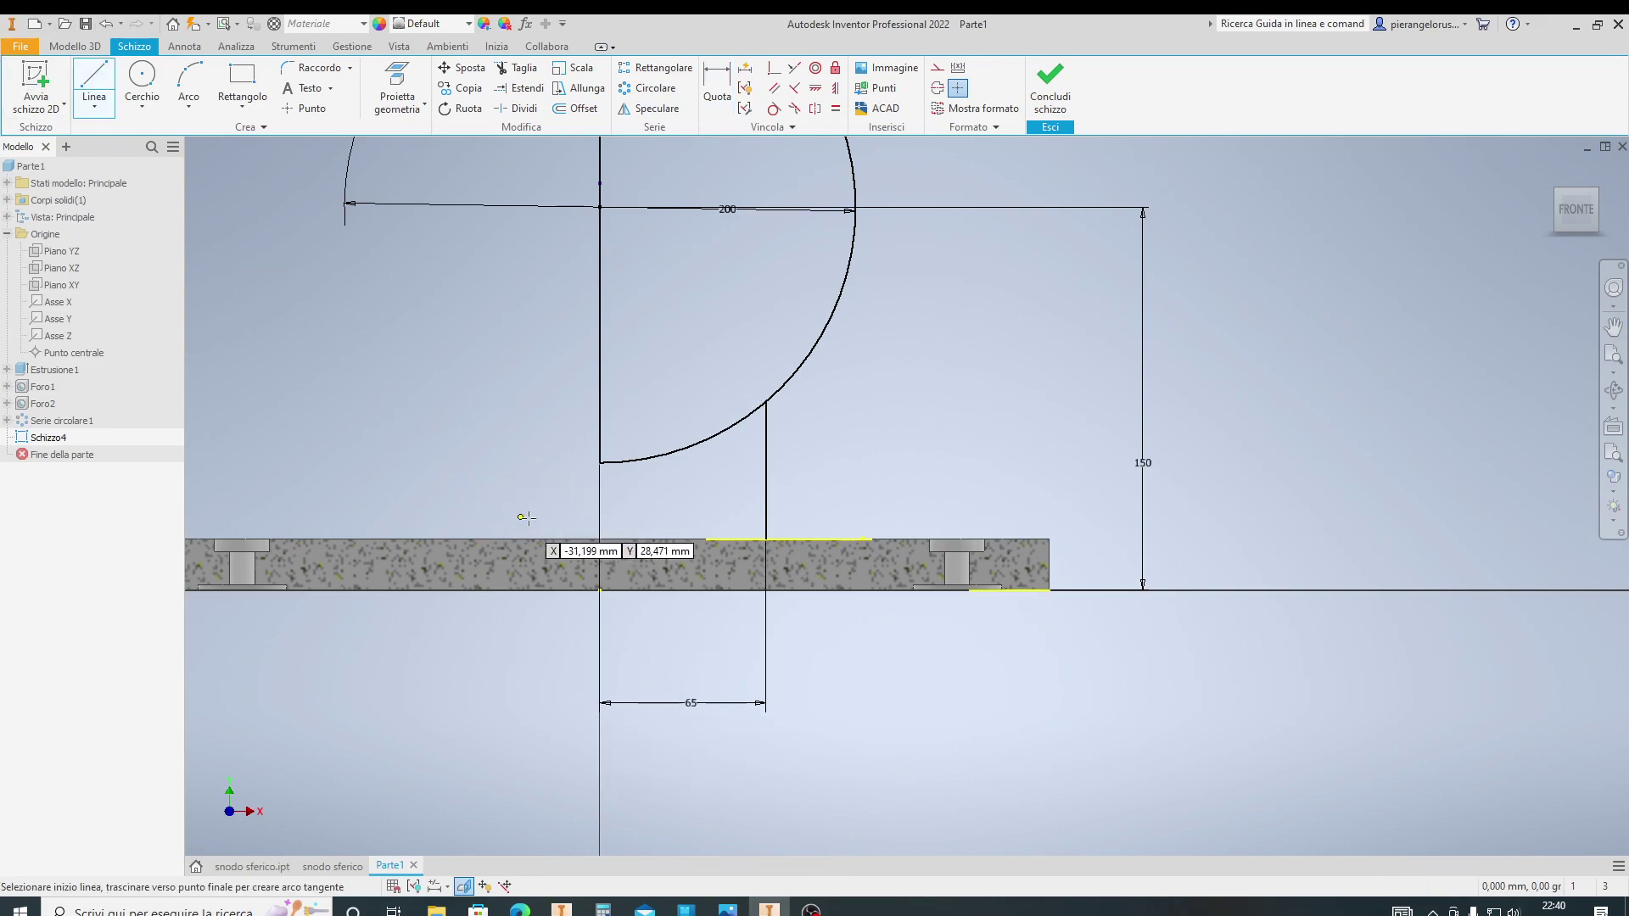
{"action": "left_click", "coordinate": [601, 463]}
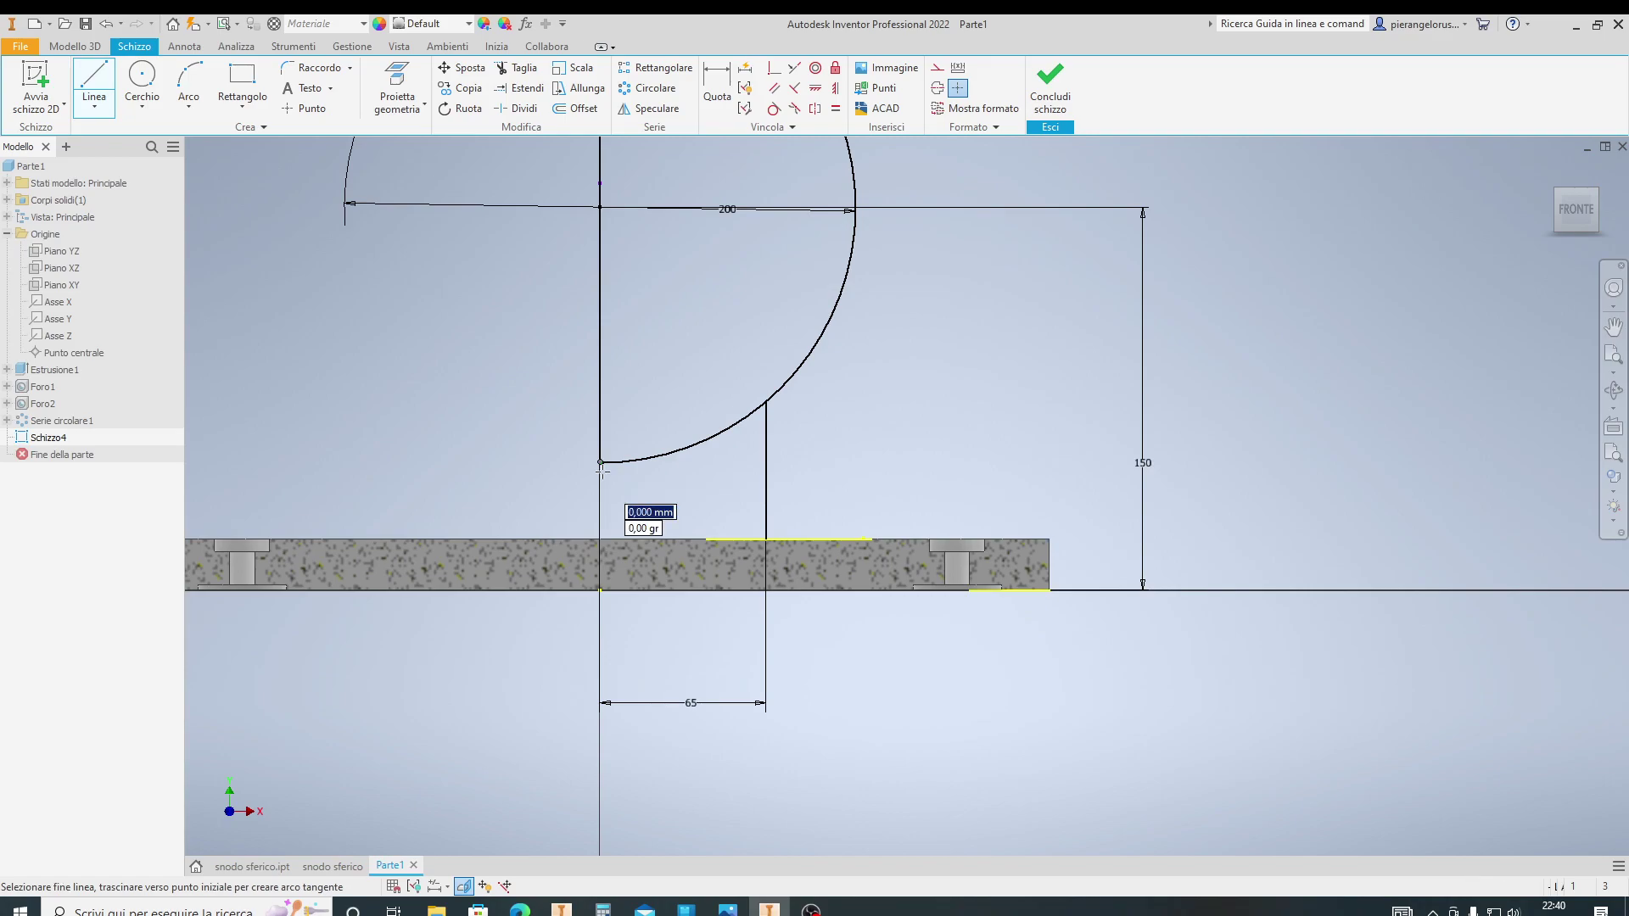
{"action": "double_click", "coordinate": [600, 538]}
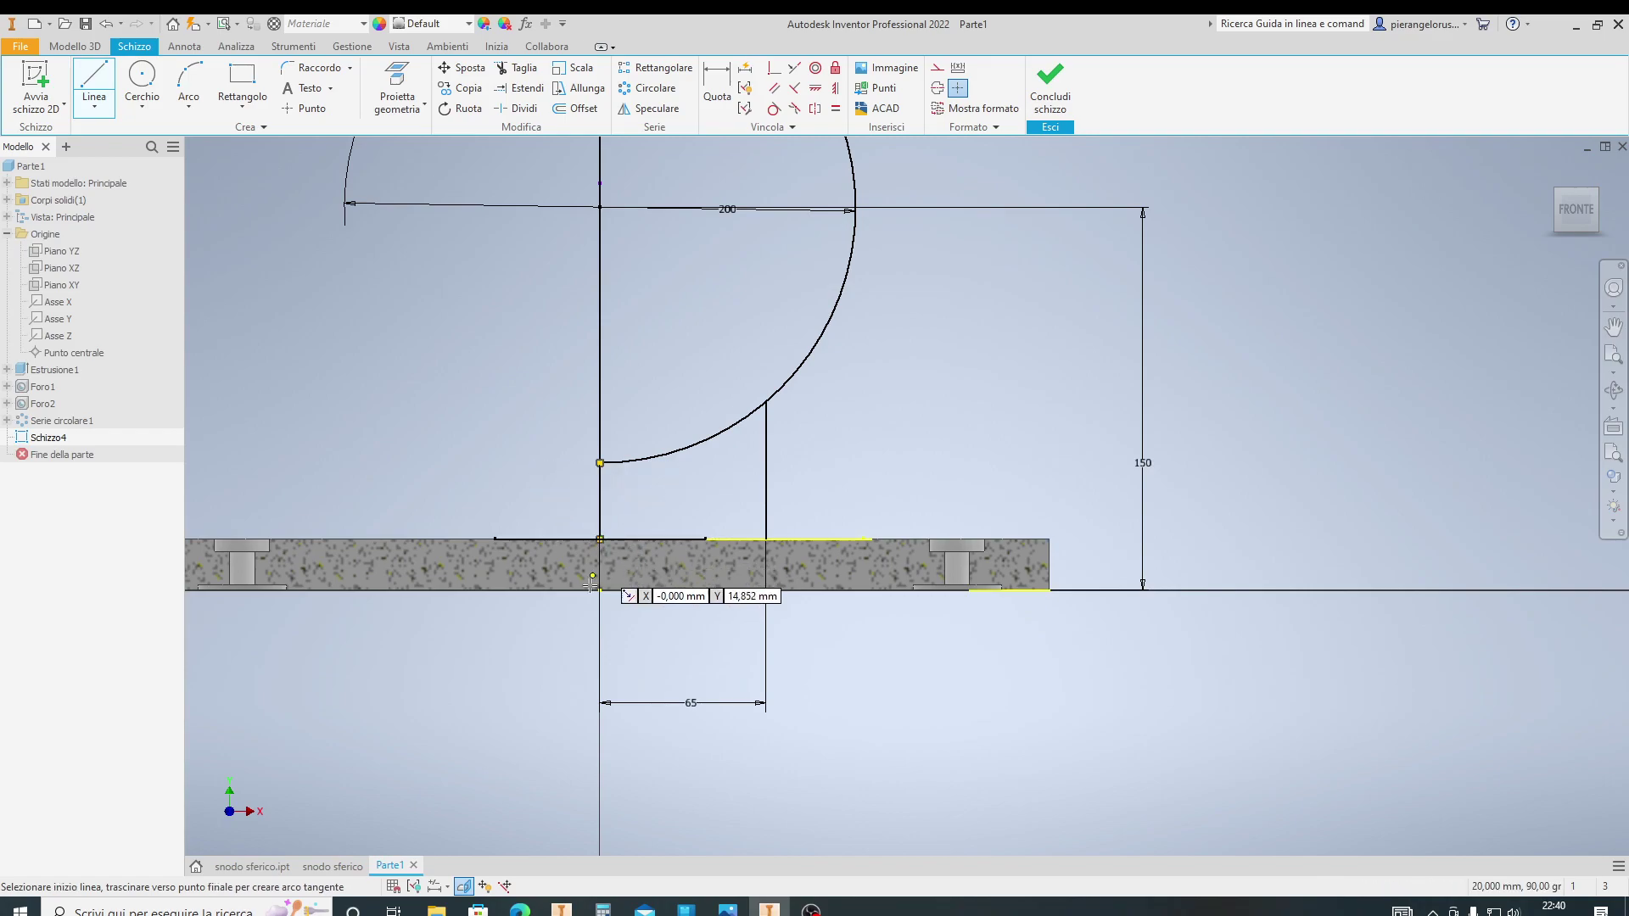
{"action": "left_click", "coordinate": [599, 539]}
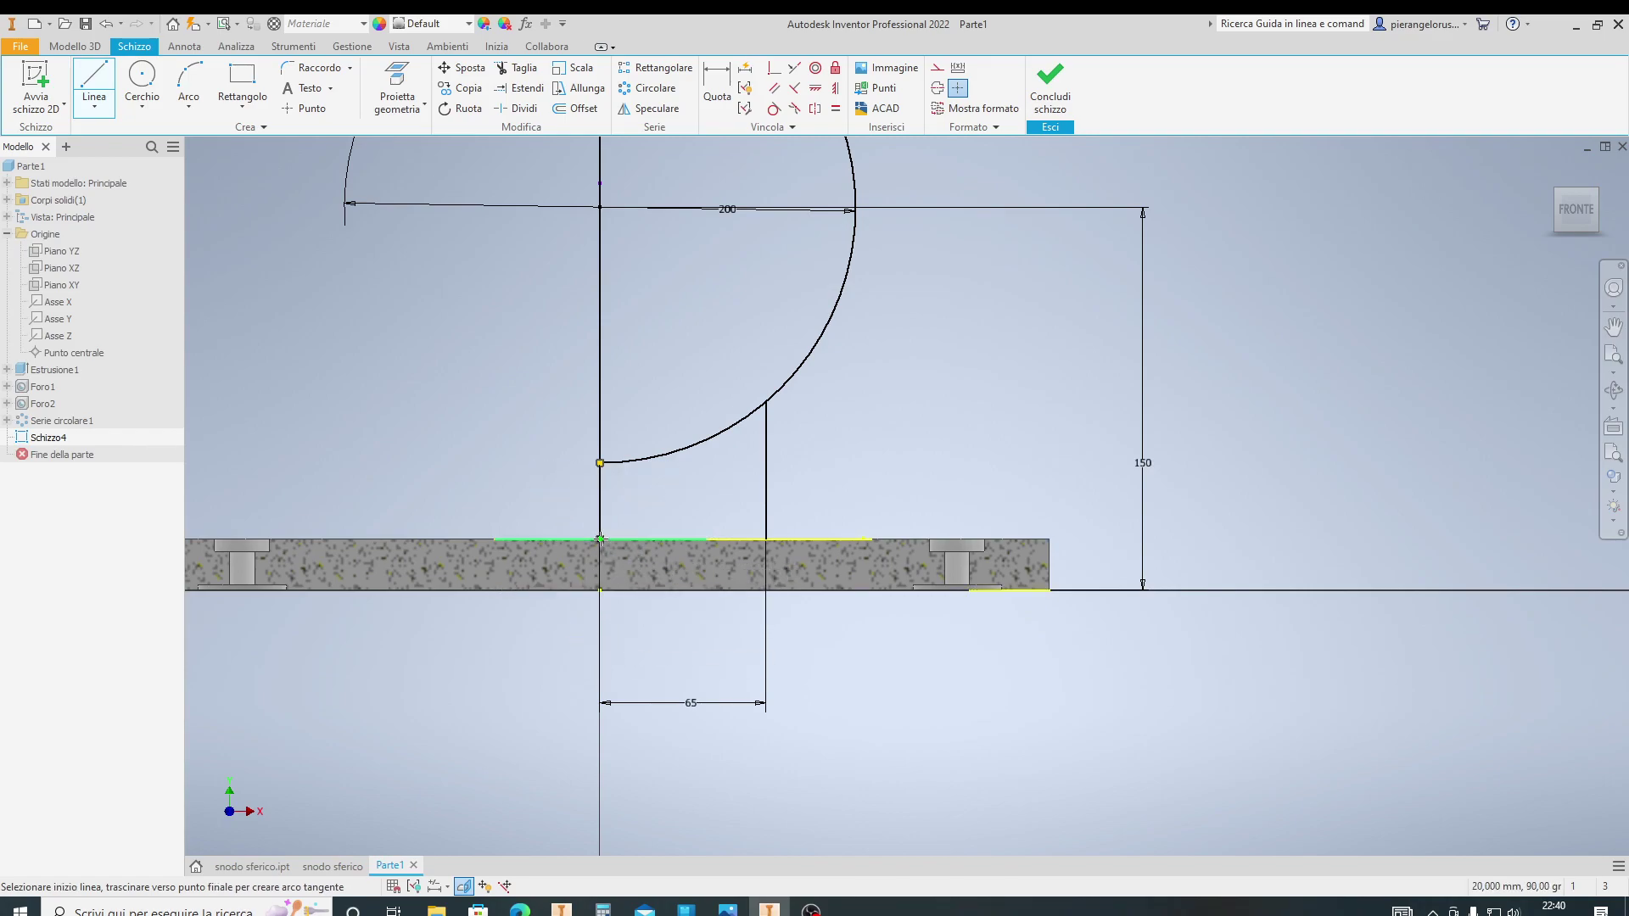
{"action": "double_click", "coordinate": [766, 539]}
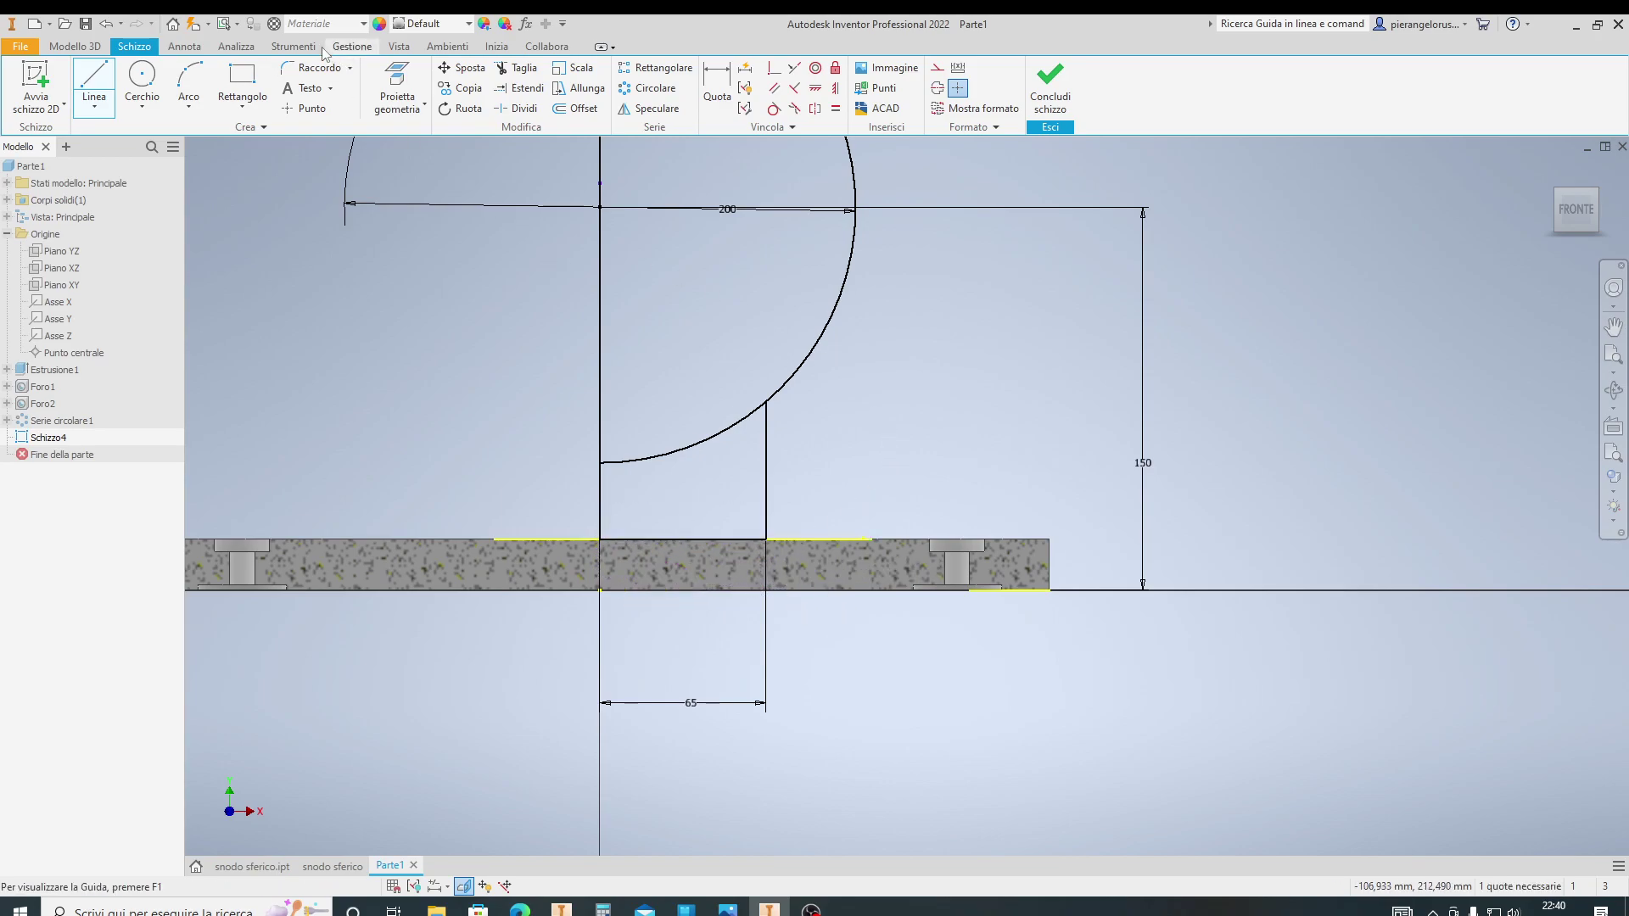
{"action": "key", "text": "Escape"}
Trim the leftover arc piece inside the neck and finish the sketch
{"action": "left_click", "coordinate": [516, 68]}
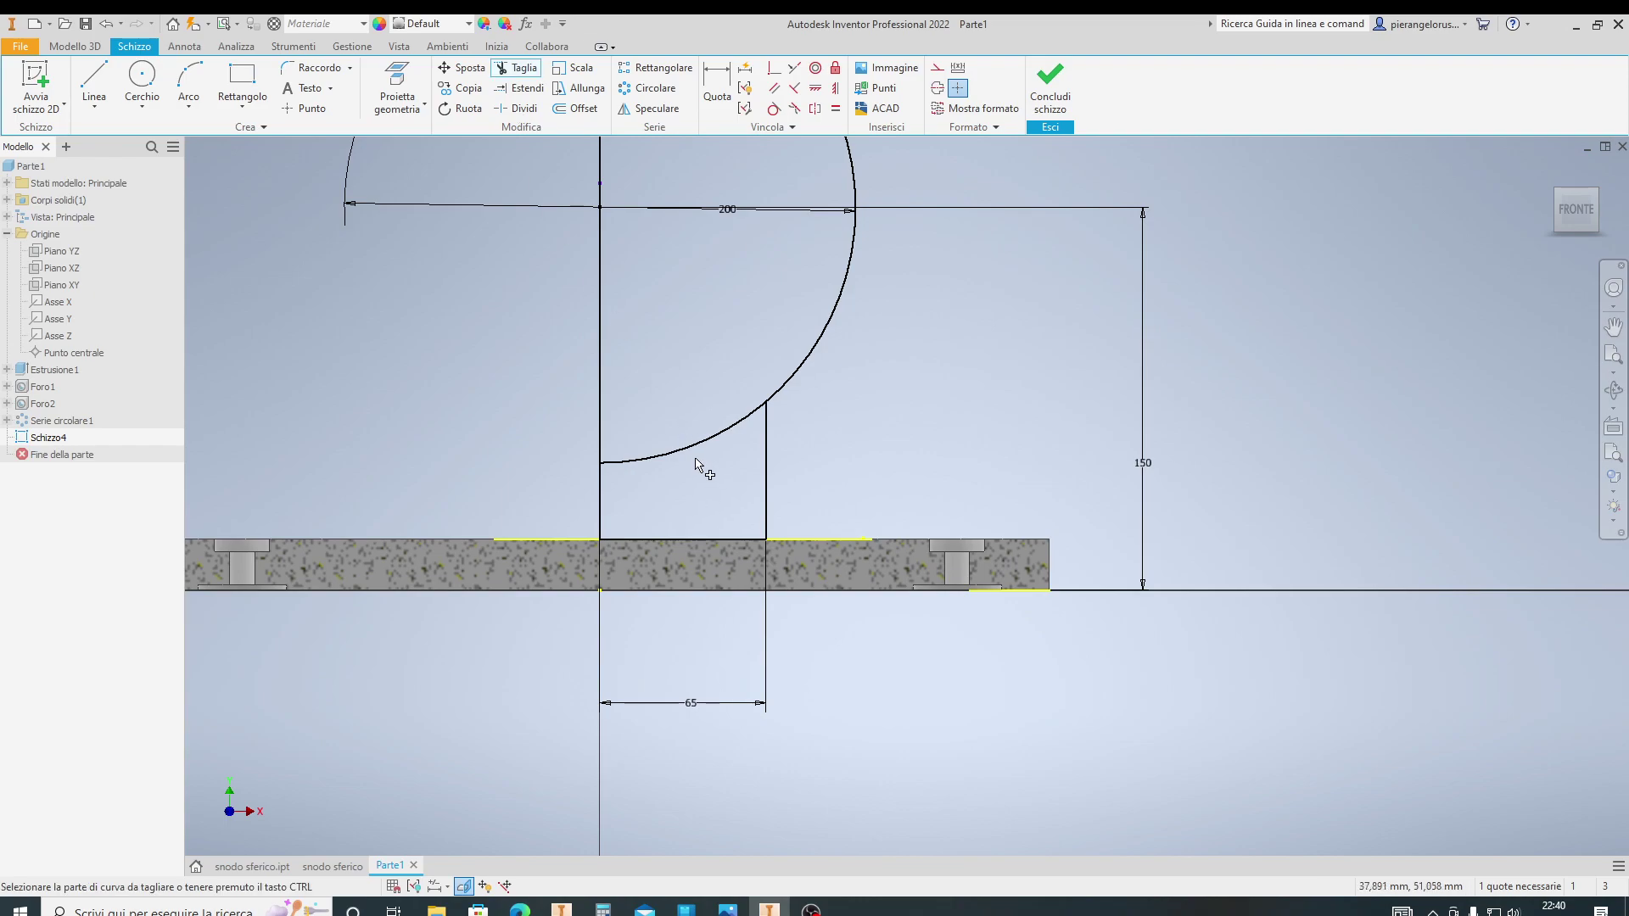
{"action": "left_click", "coordinate": [691, 450]}
{"action": "key", "text": "Escape"}
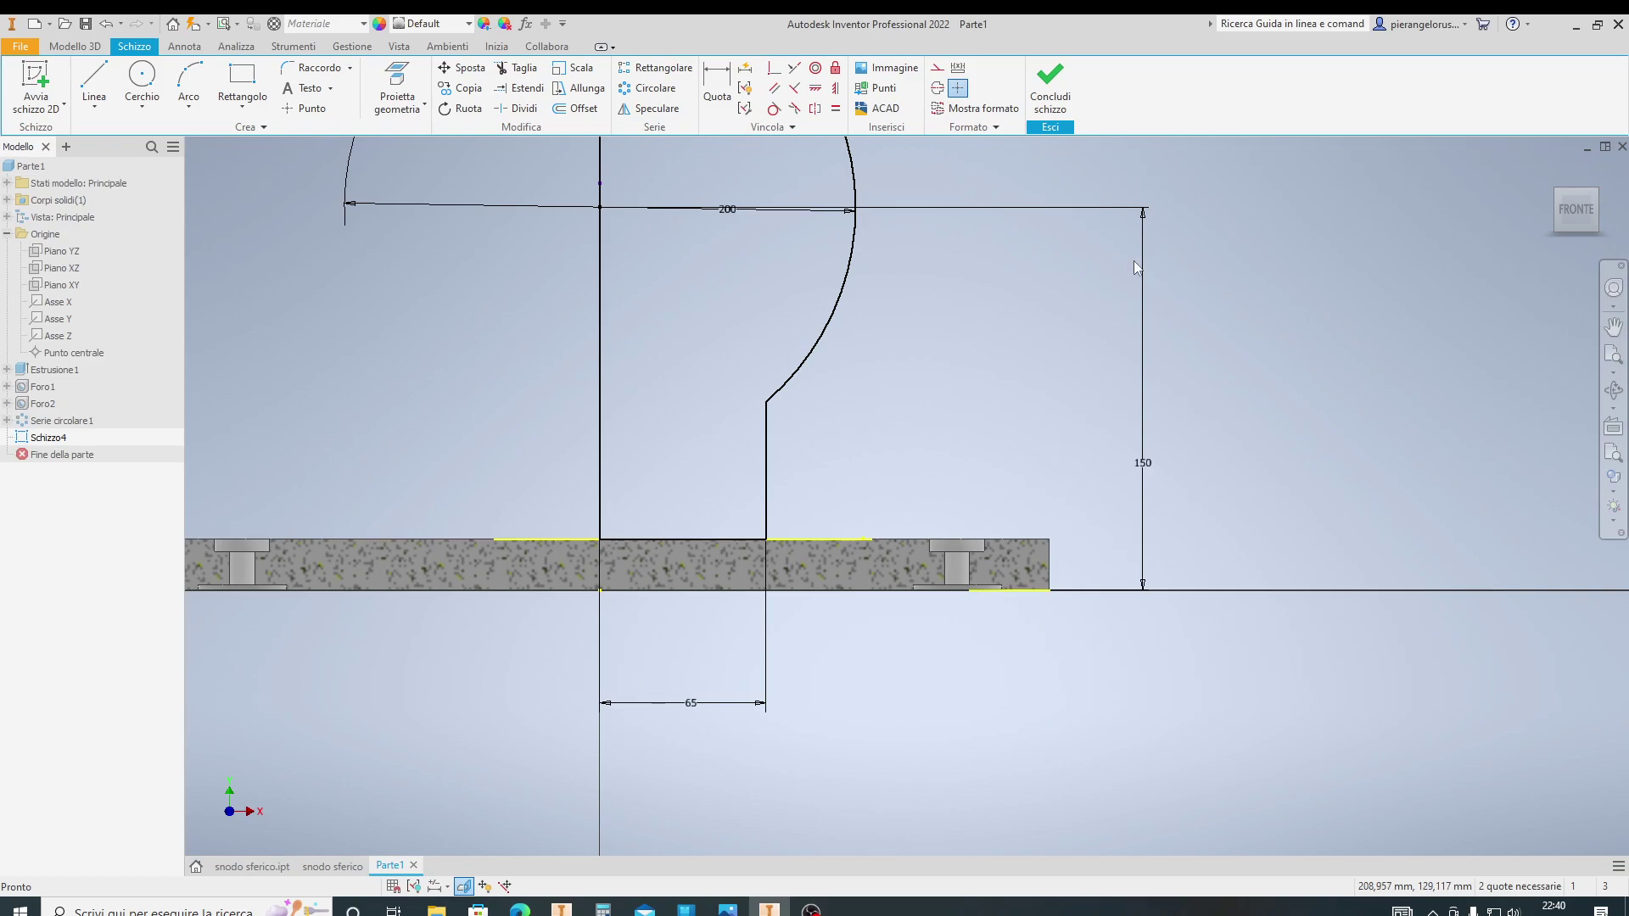
{"action": "scroll", "coordinate": [1055, 262], "scroll_direction": "up", "scroll_amount": 2}
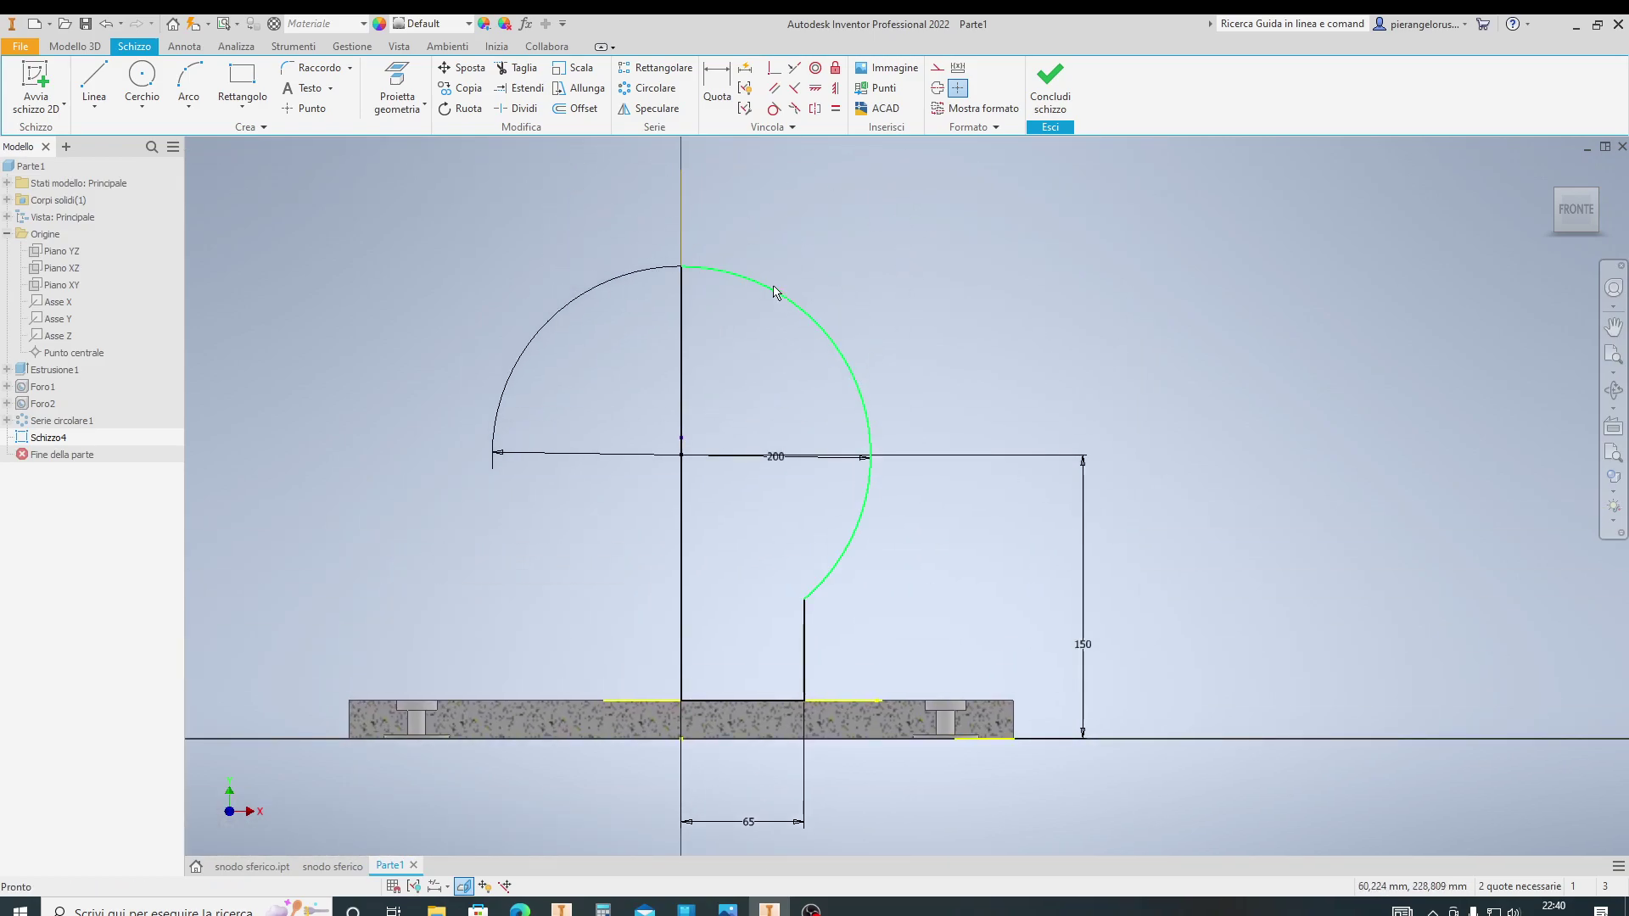
{"action": "left_click", "coordinate": [1052, 89]}
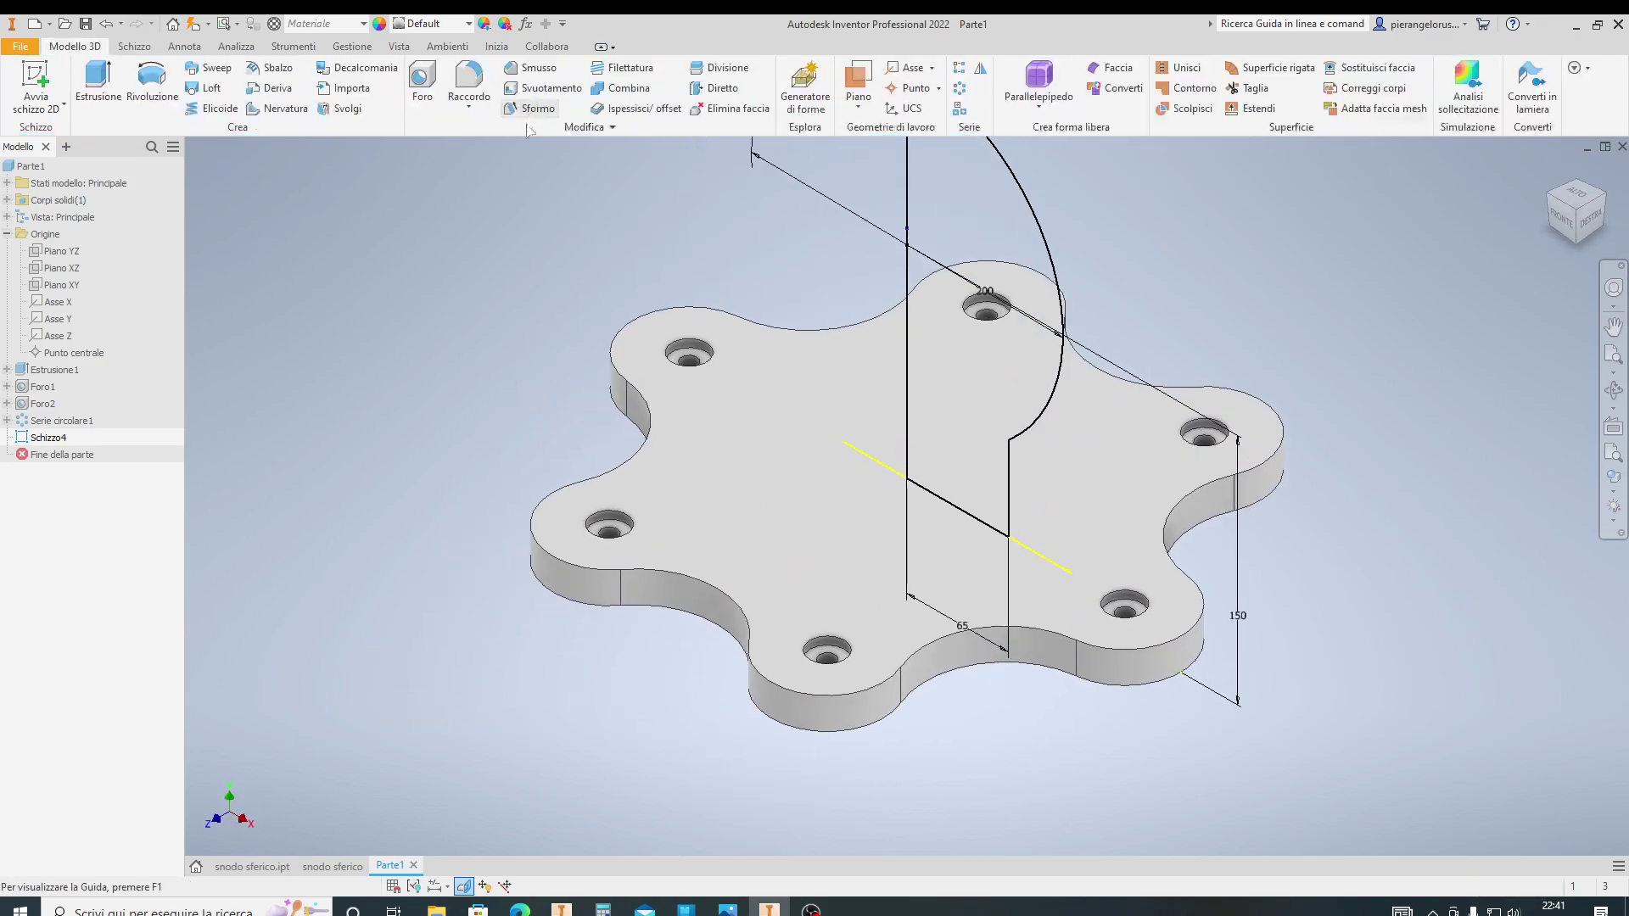
{"action": "left_click", "coordinate": [152, 84]}
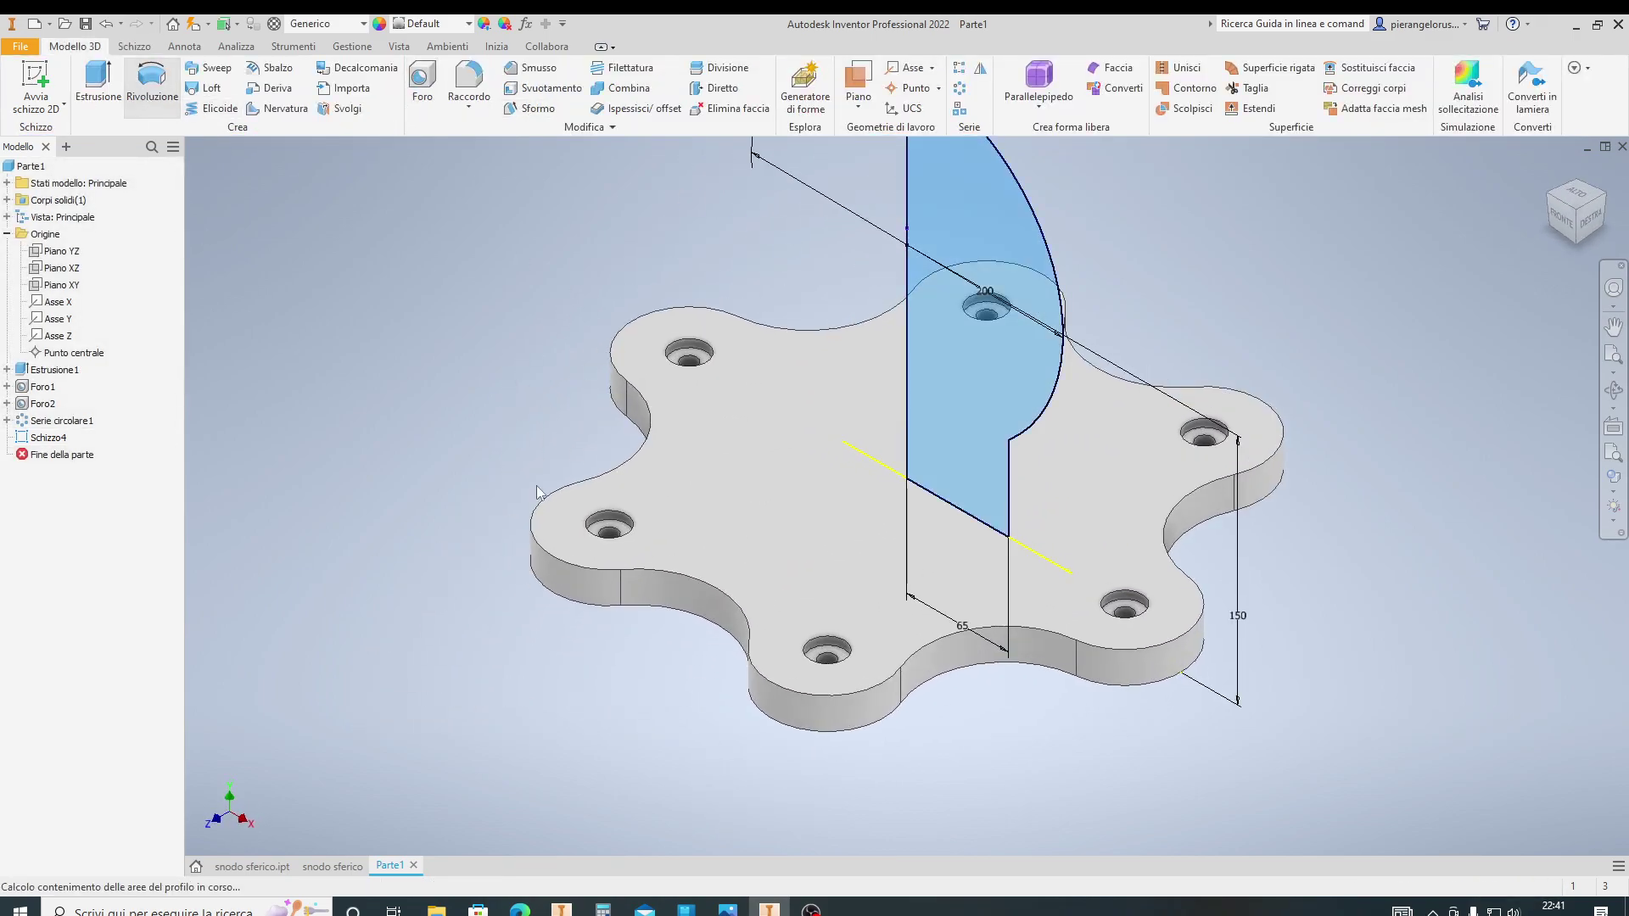
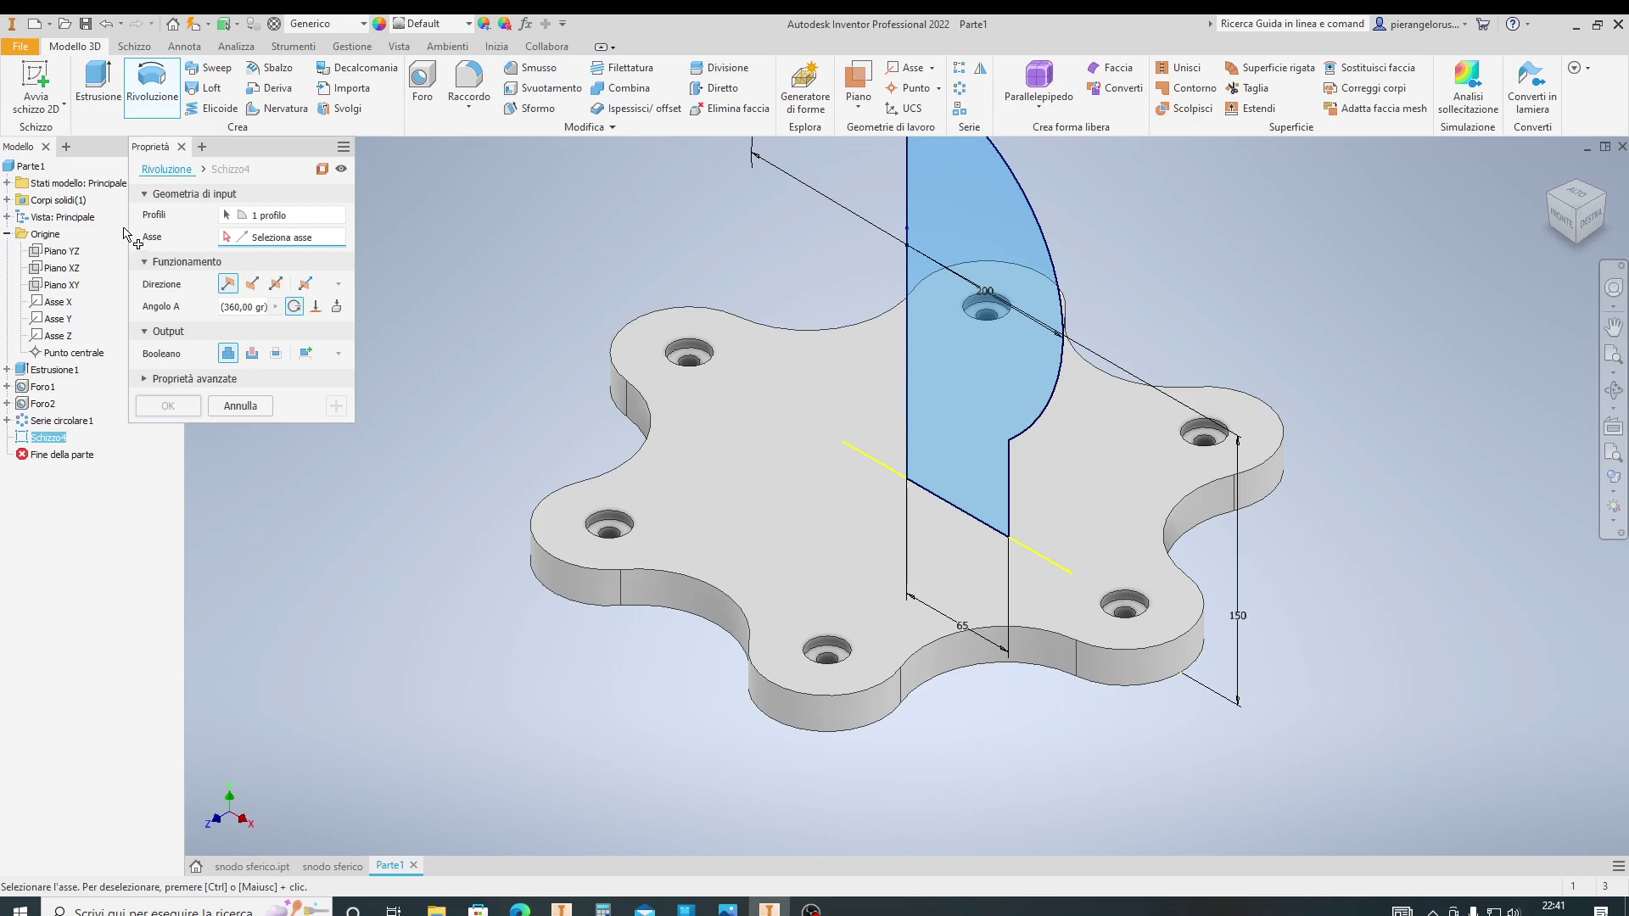
Revolve the profile around the picked axis into a ball on a stem, then zoom out
{"action": "left_click", "coordinate": [907, 294]}
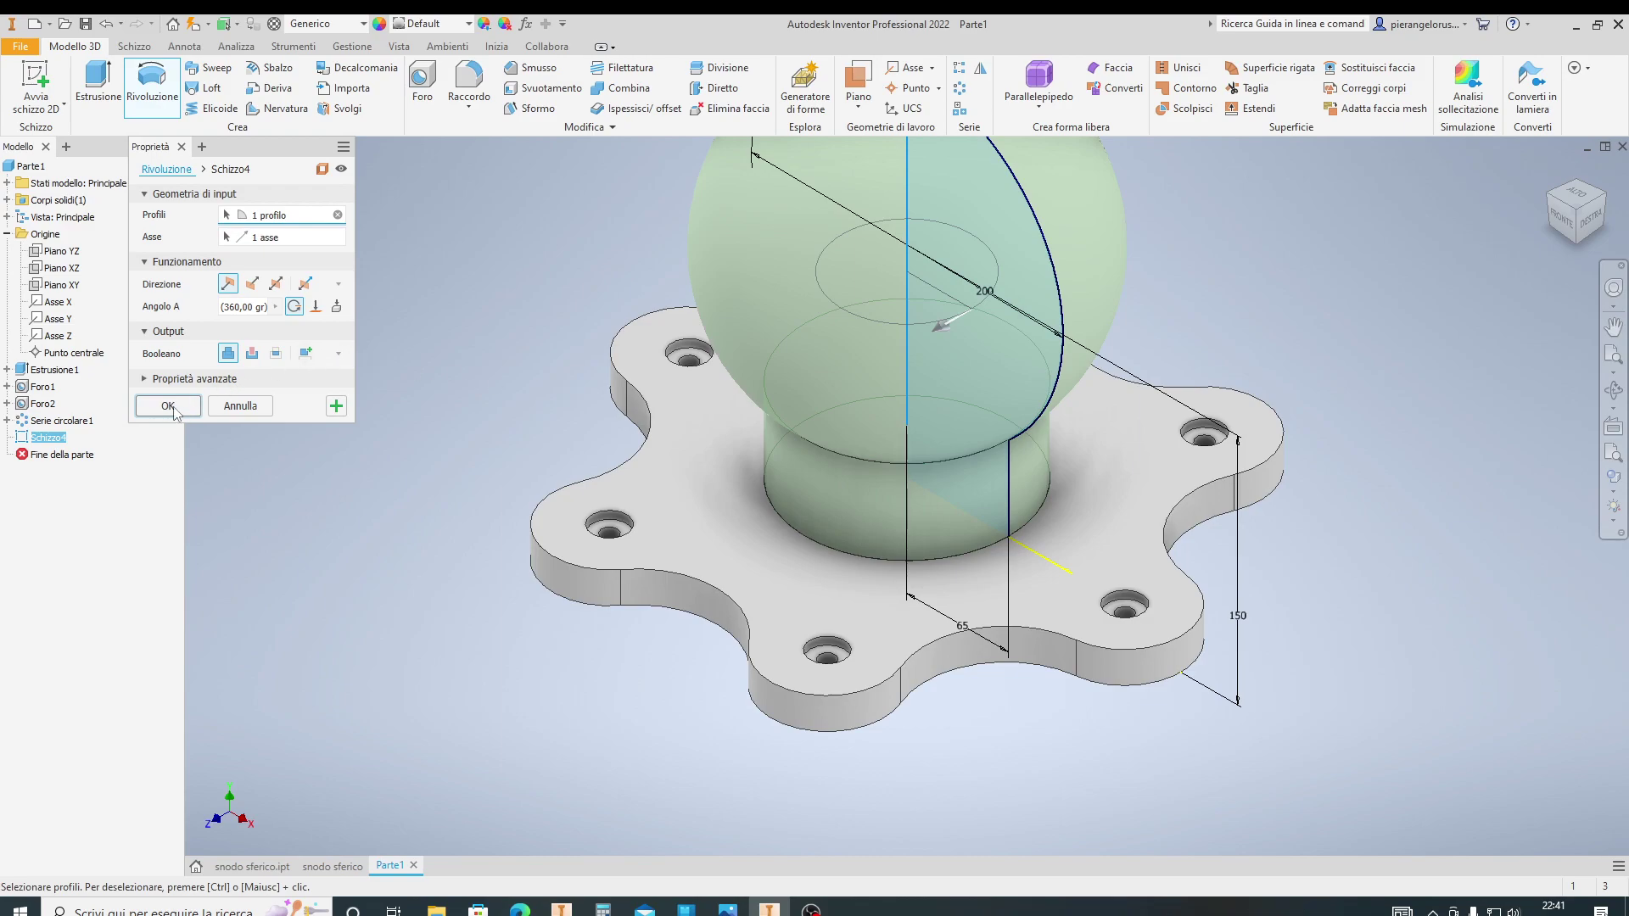
{"action": "left_click", "coordinate": [168, 407]}
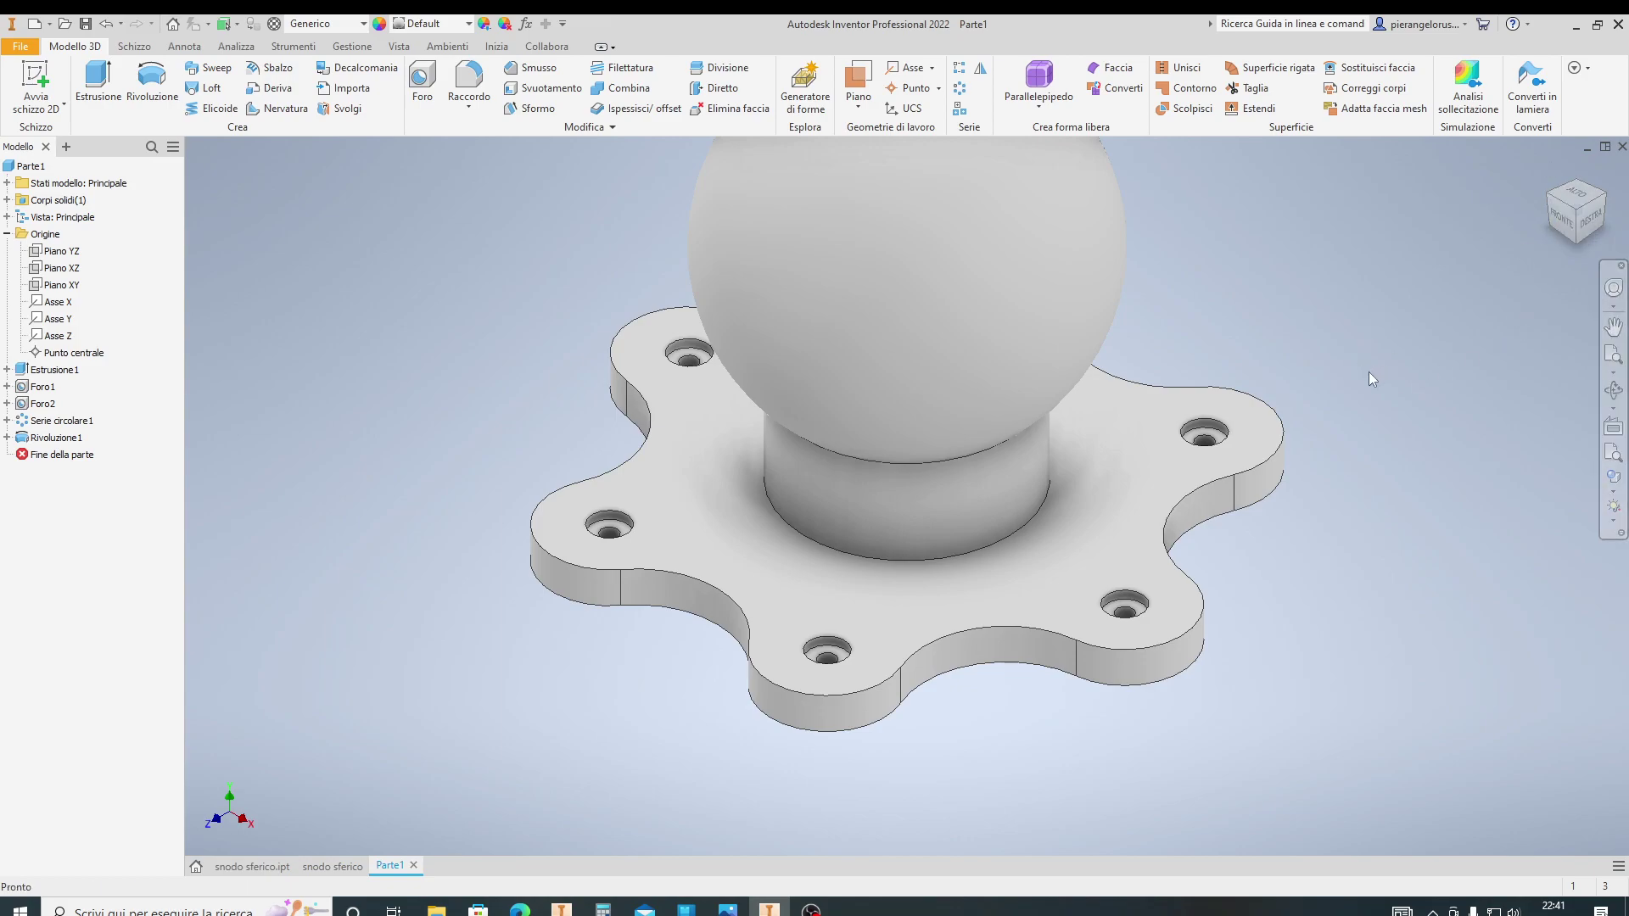
{"action": "scroll", "coordinate": [1367, 372], "scroll_direction": "down", "scroll_amount": 5}
{"action": "middle_click_drag", "start_coordinate": [1215, 341], "coordinate": [806, 490]}
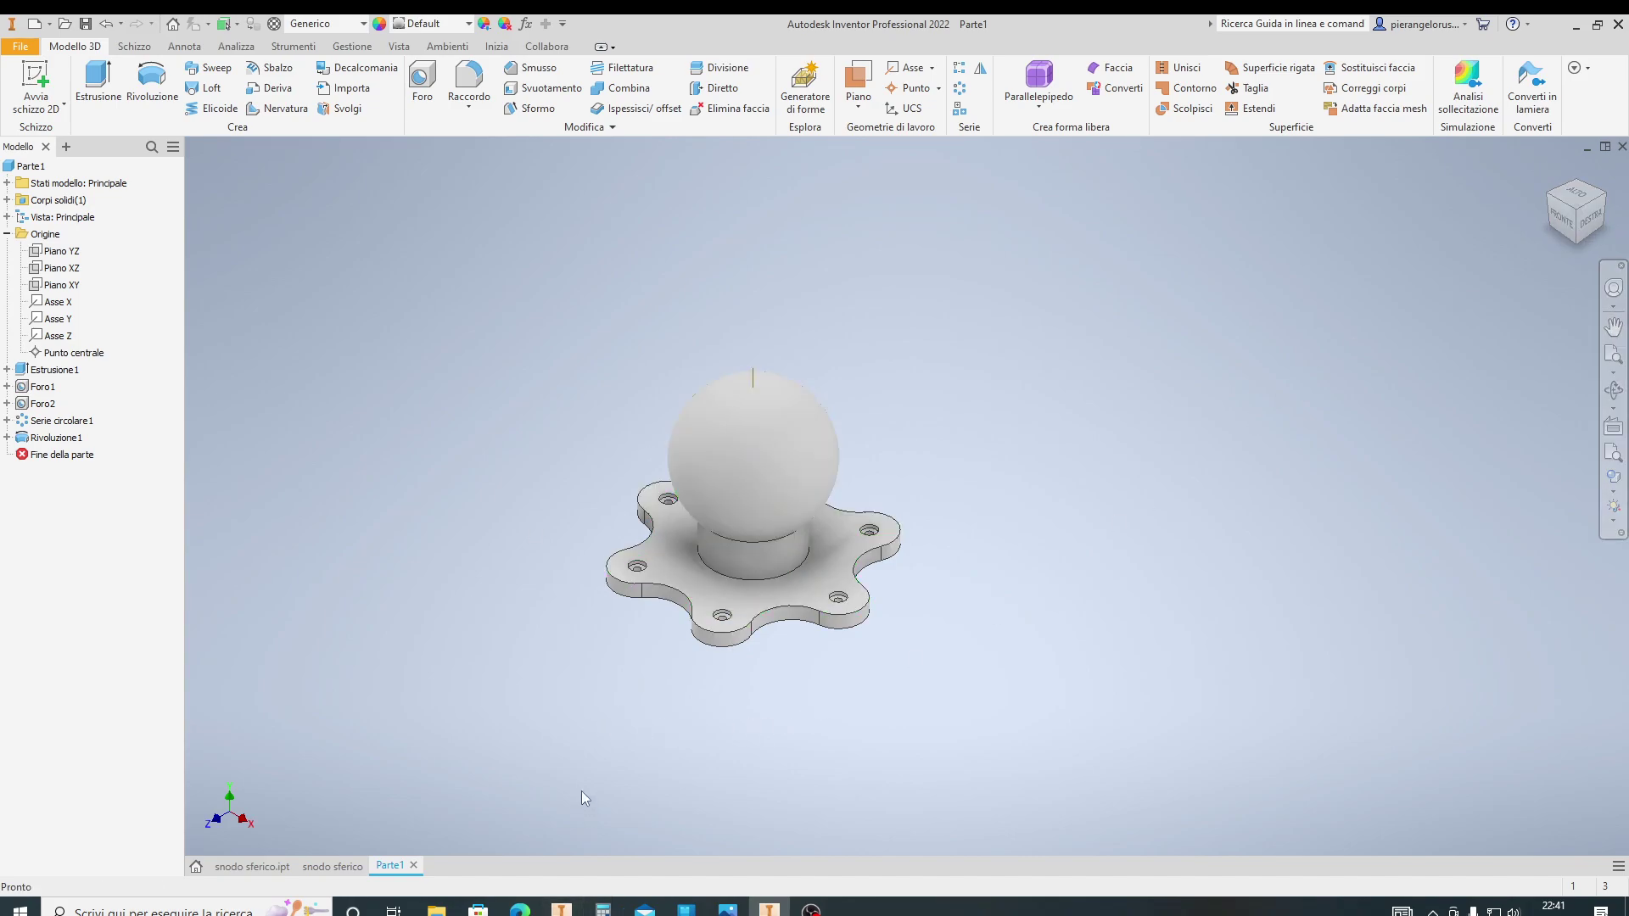
Read the R45 and R25 radii on the snodo sferico drawing, then start a fillet on Parte1
{"action": "left_click", "coordinate": [280, 866]}
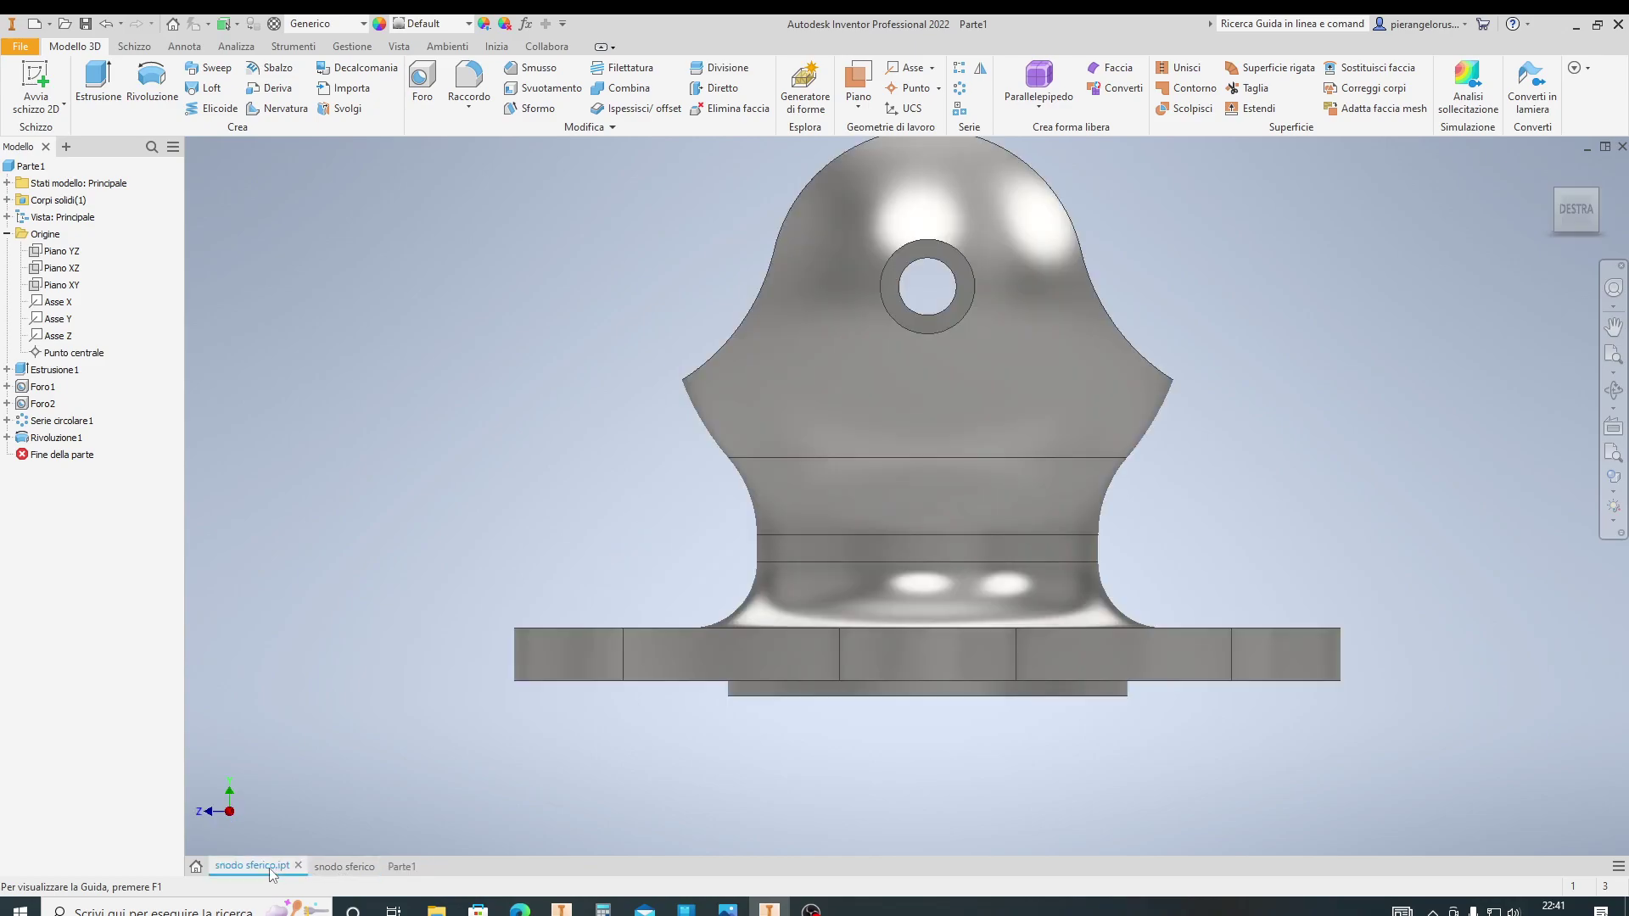
{"action": "left_click", "coordinate": [357, 869]}
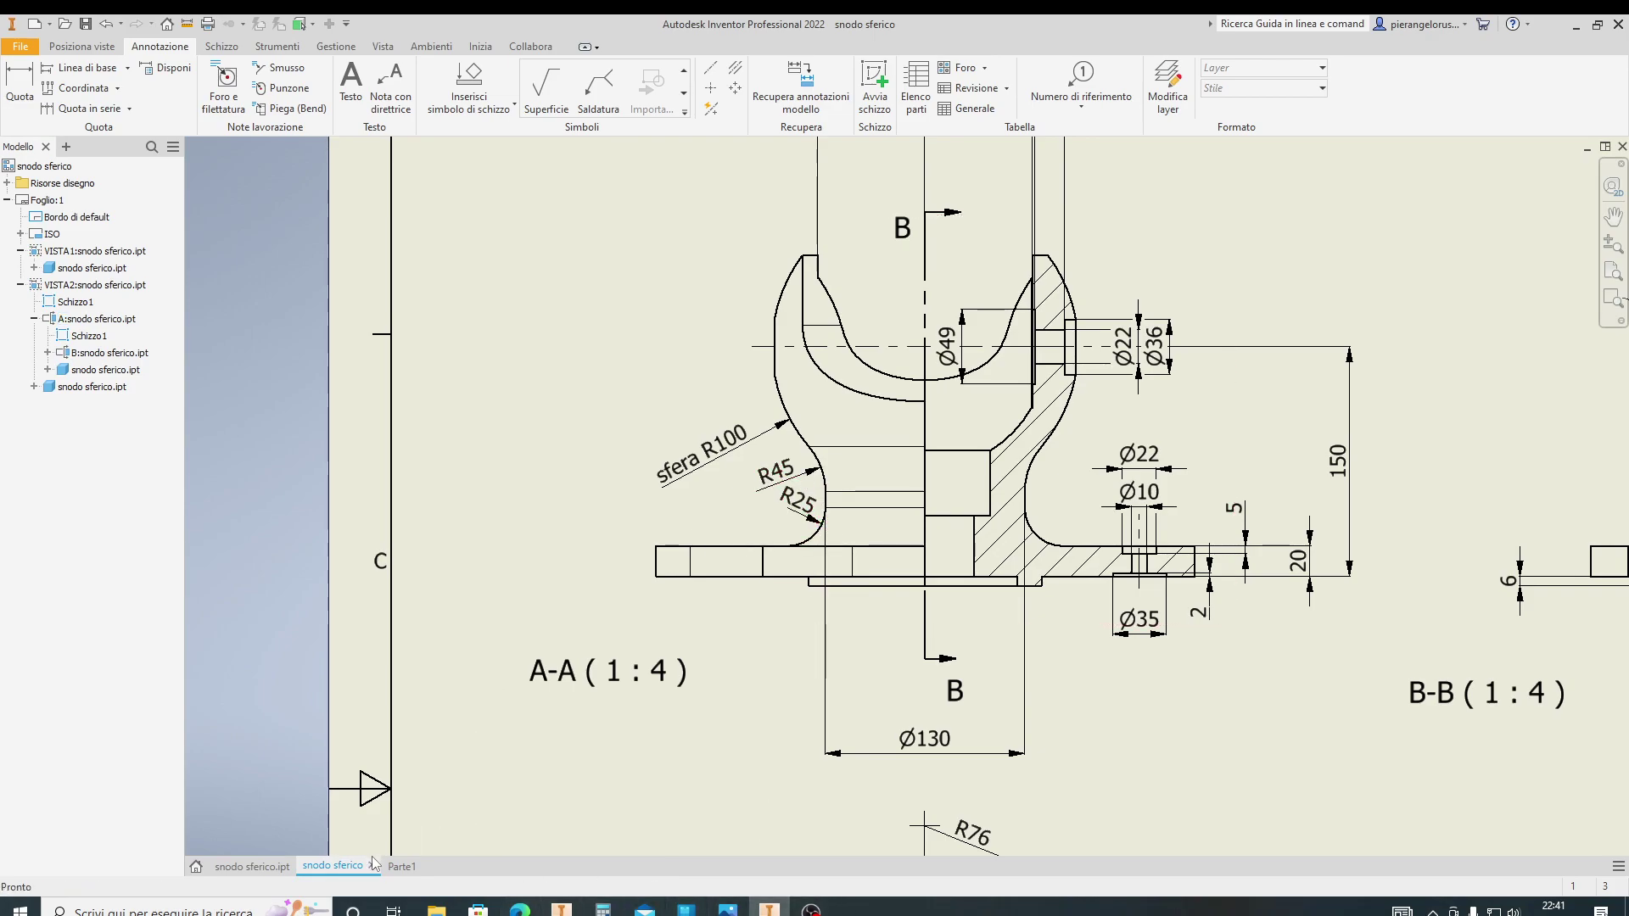
{"action": "left_click", "coordinate": [399, 866]}
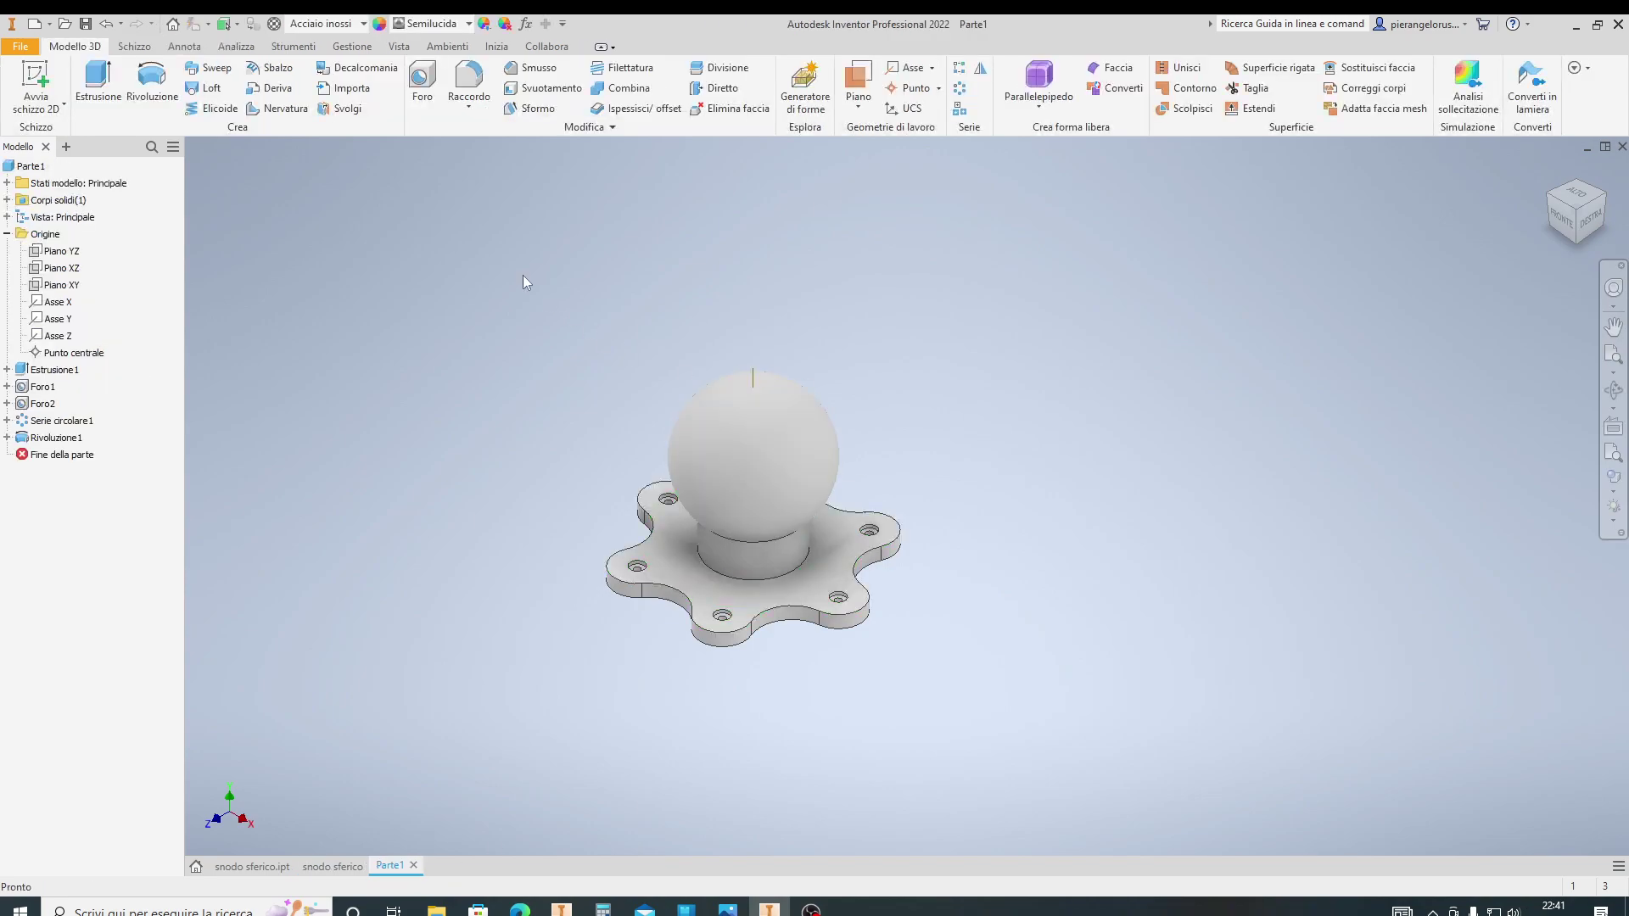
{"action": "left_click", "coordinate": [469, 82]}
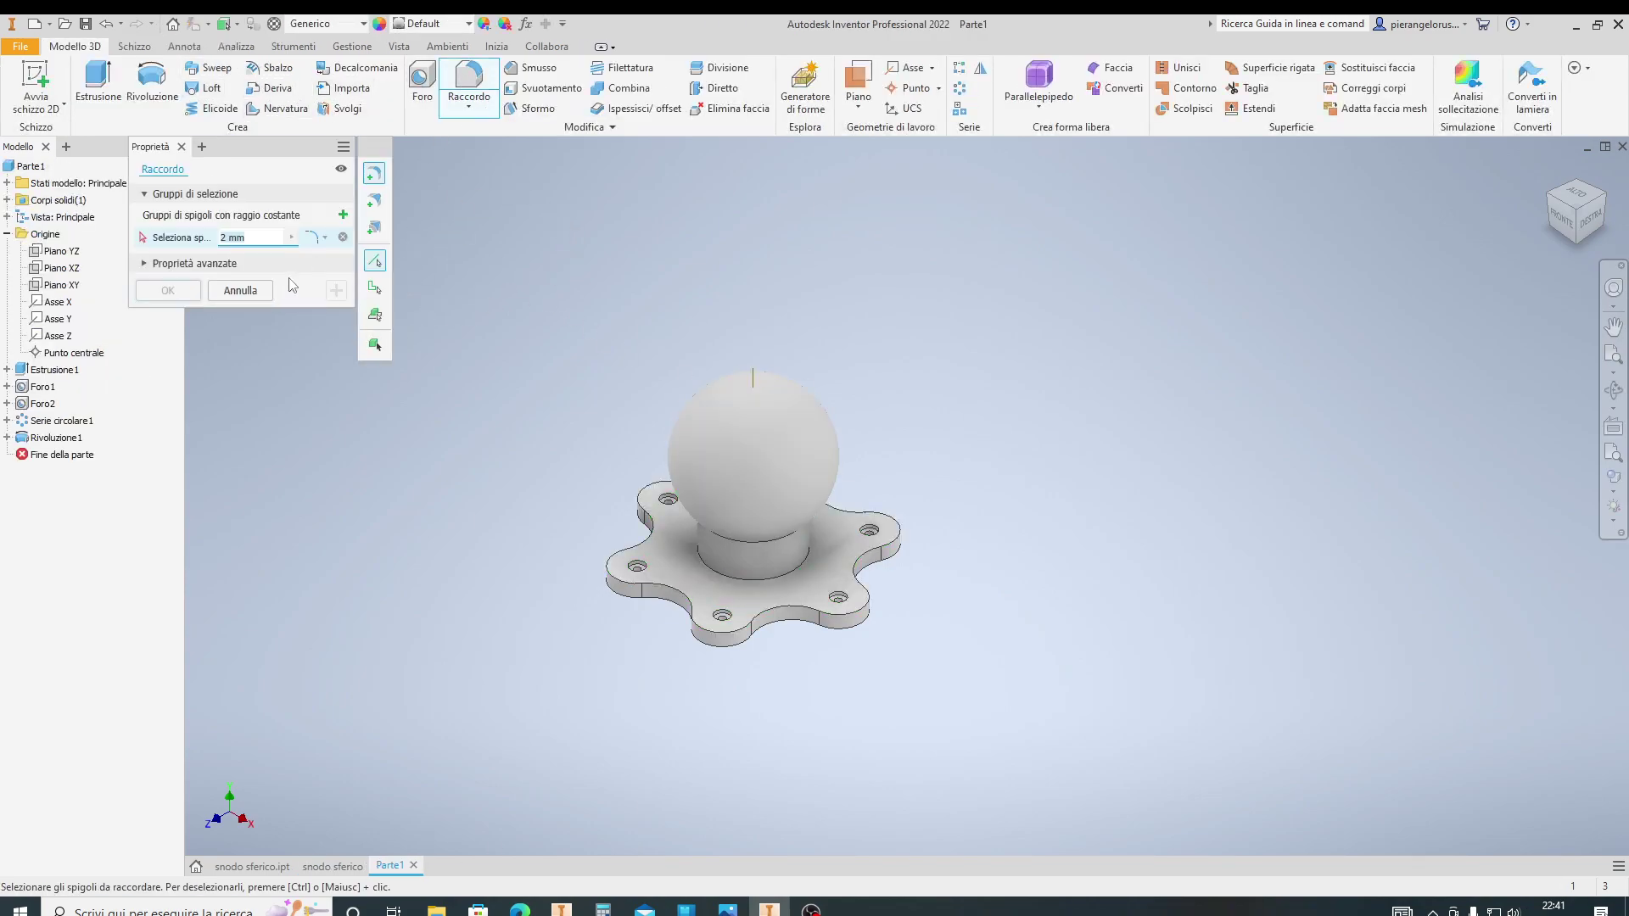
Round the stem's base edge with a radius 25 fillet
{"action": "type", "text": "25"}
{"action": "left_click", "coordinate": [737, 584]}
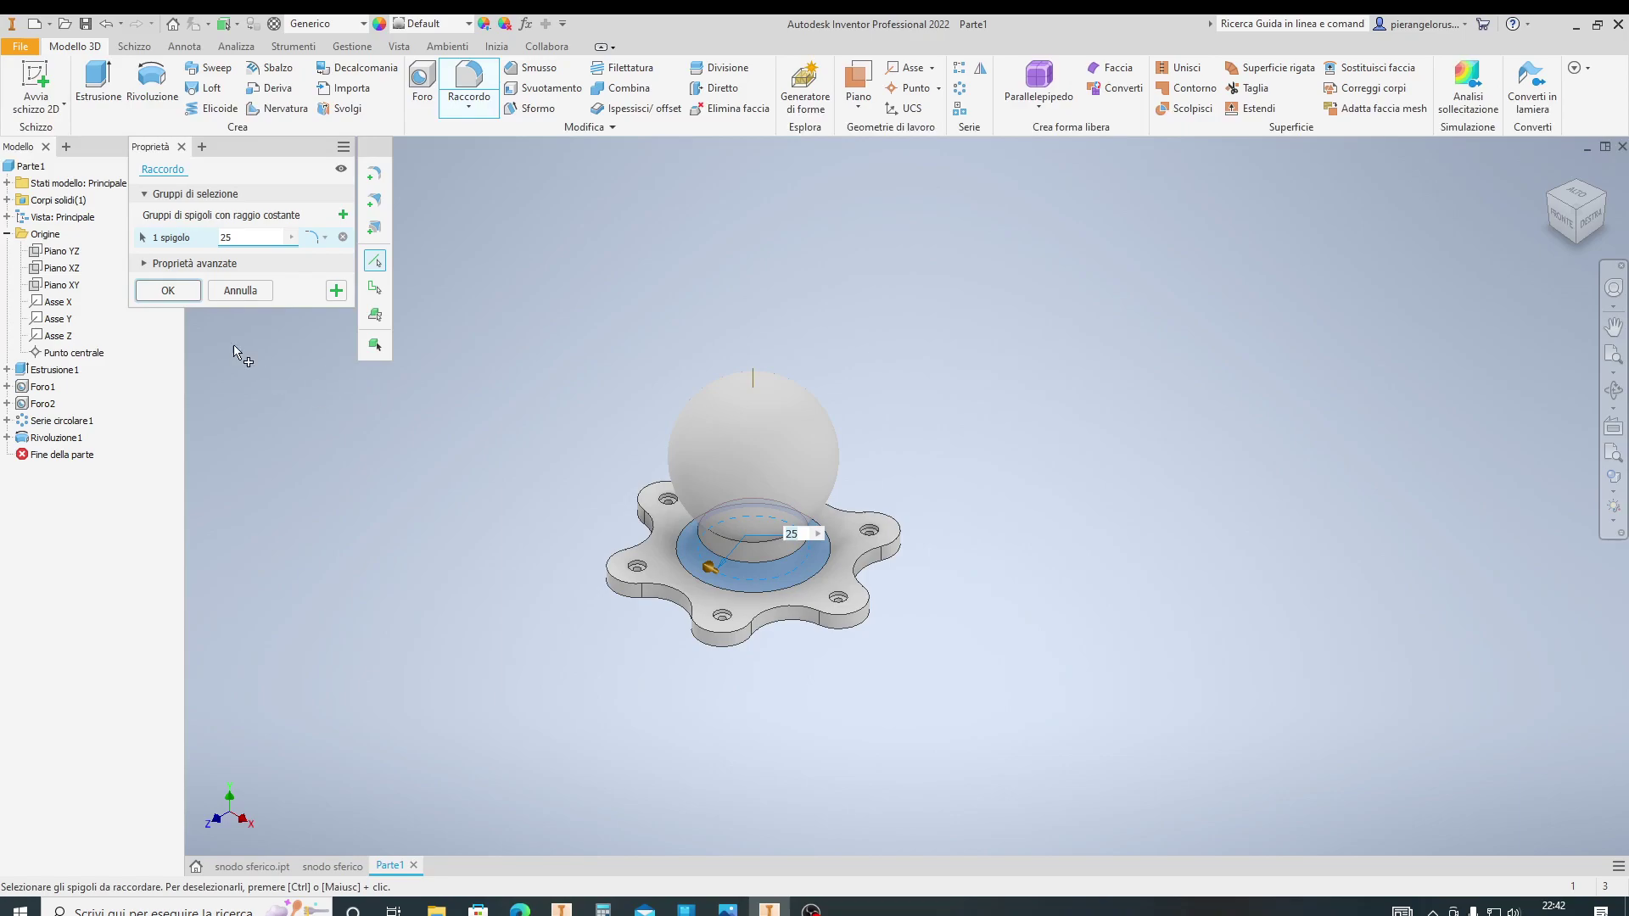
{"action": "left_click", "coordinate": [168, 290]}
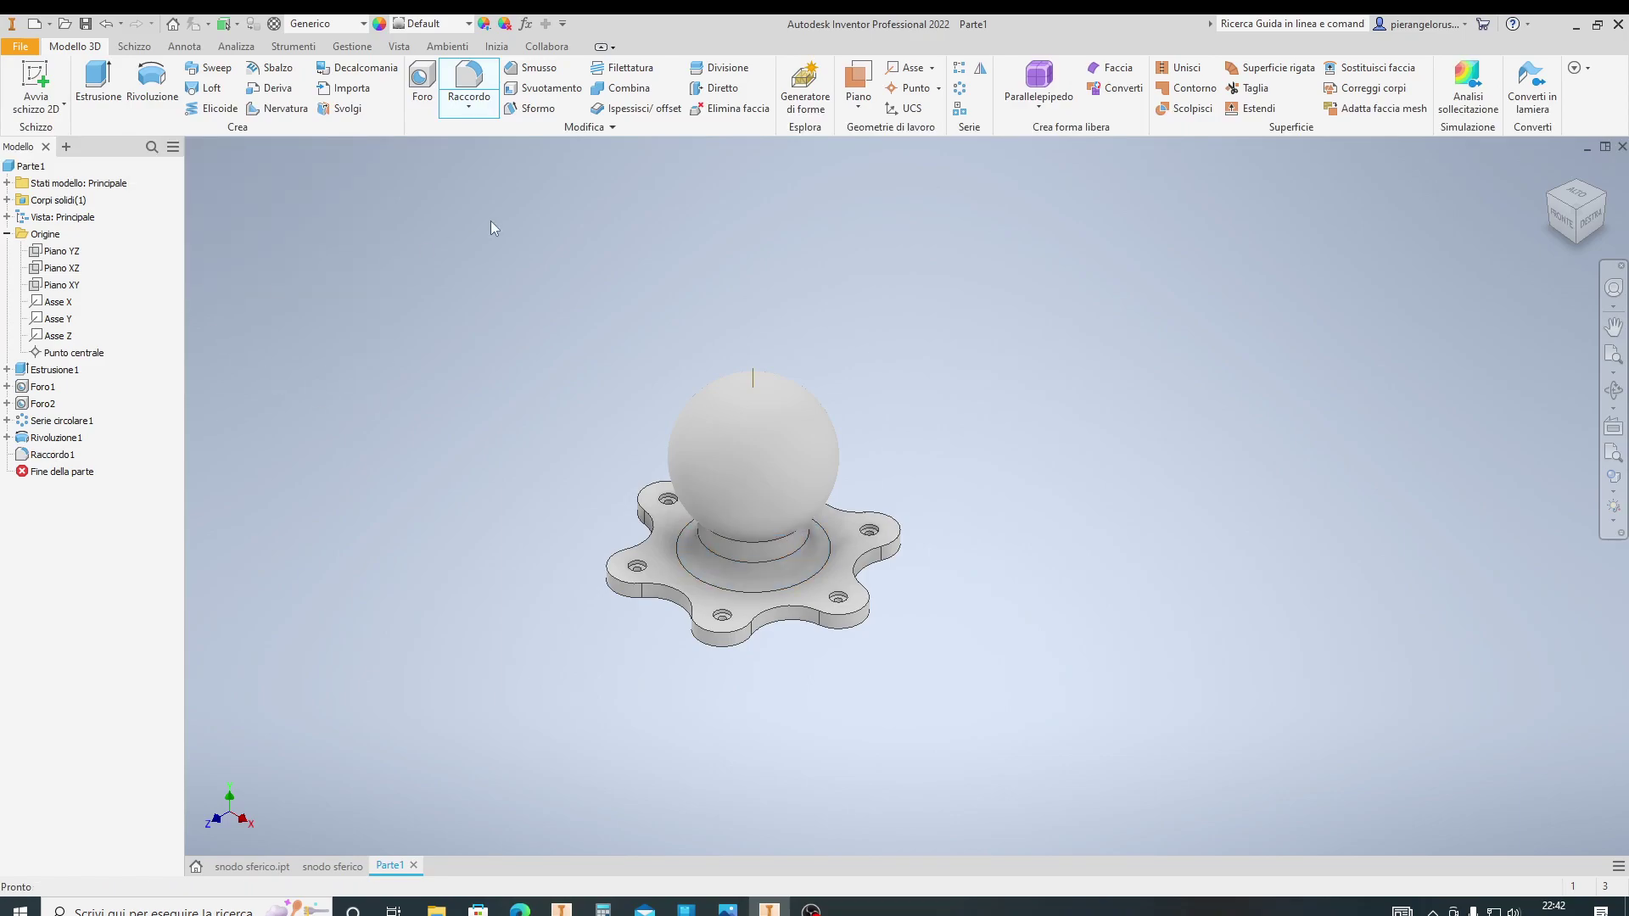
Round the edge where the ball meets the stem with a radius 45 fillet
{"action": "left_click", "coordinate": [469, 82]}
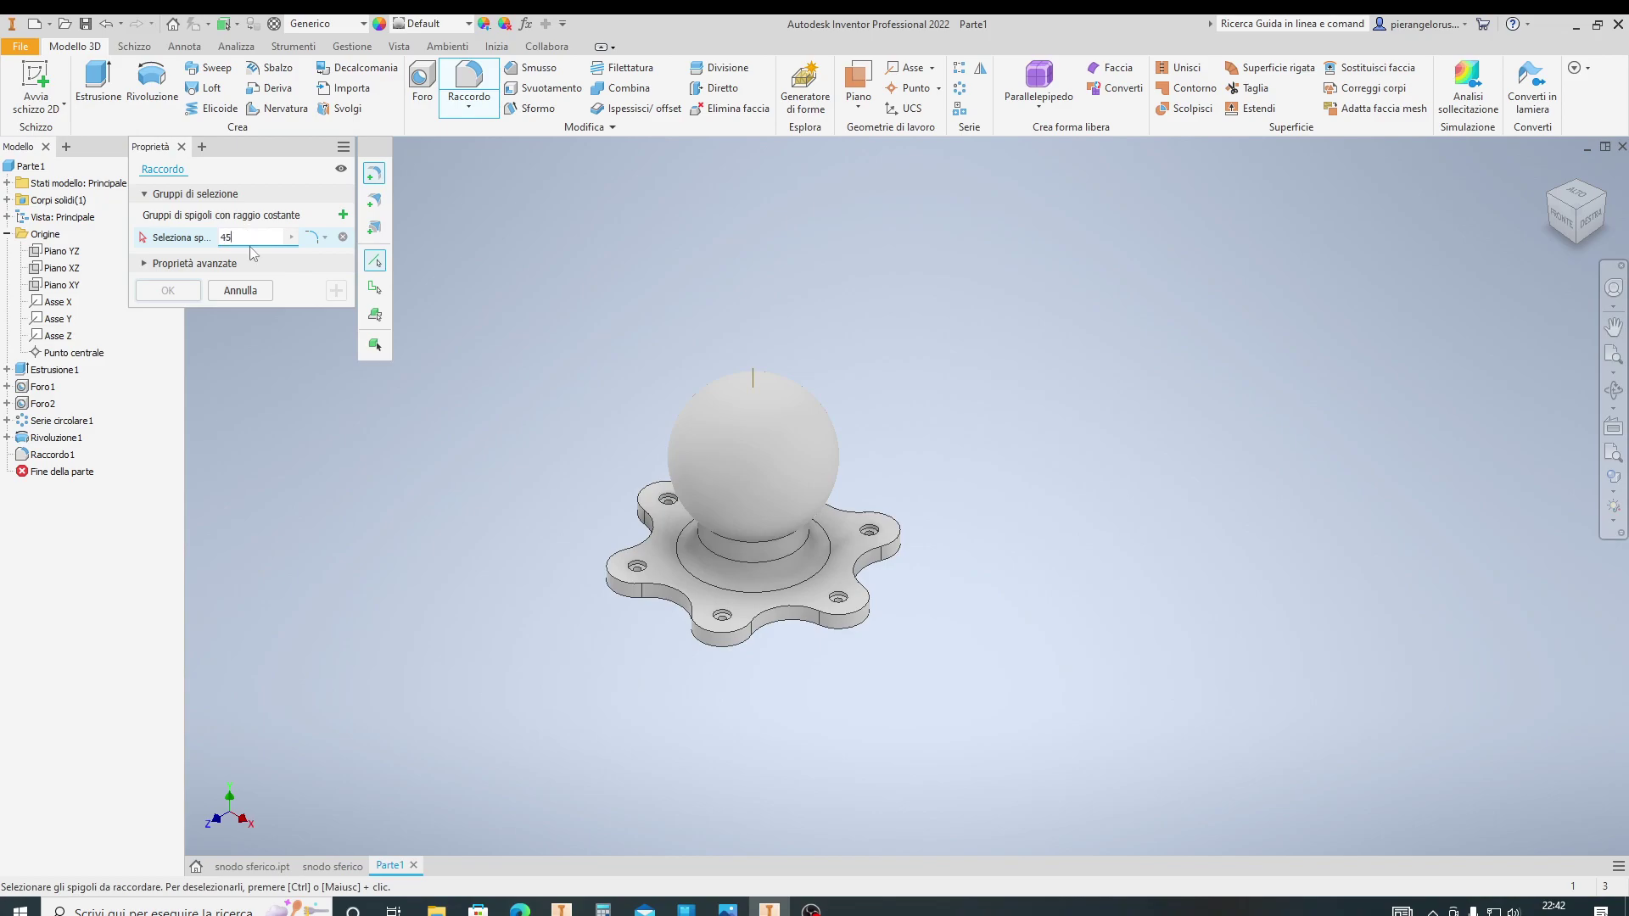
{"action": "left_click", "coordinate": [776, 541]}
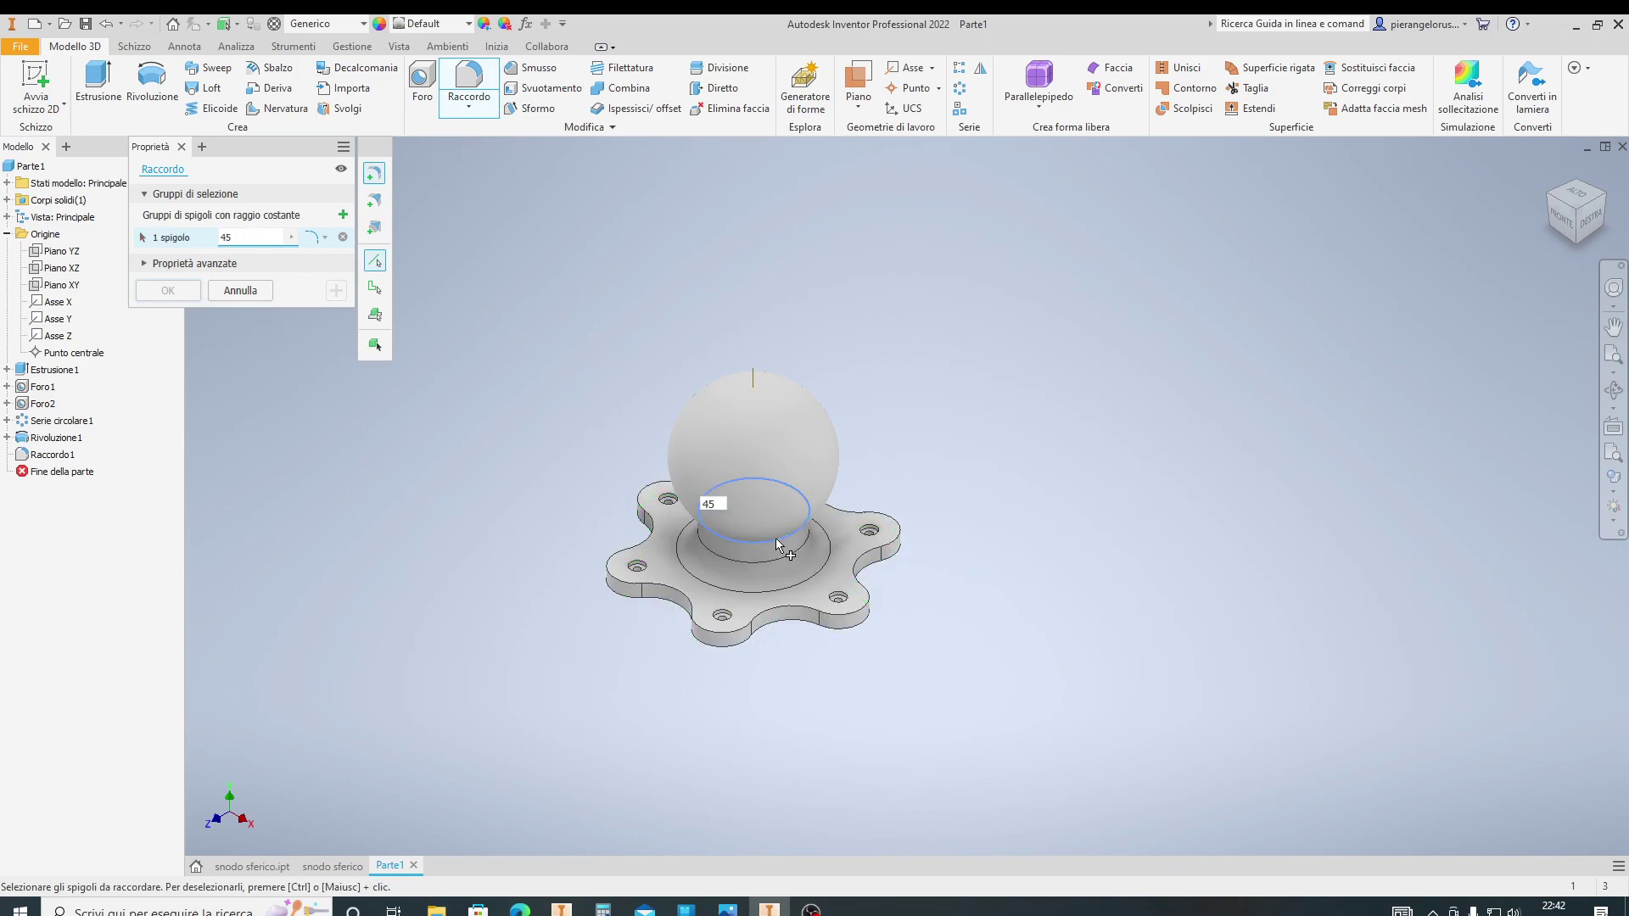
{"action": "left_click", "coordinate": [176, 297]}
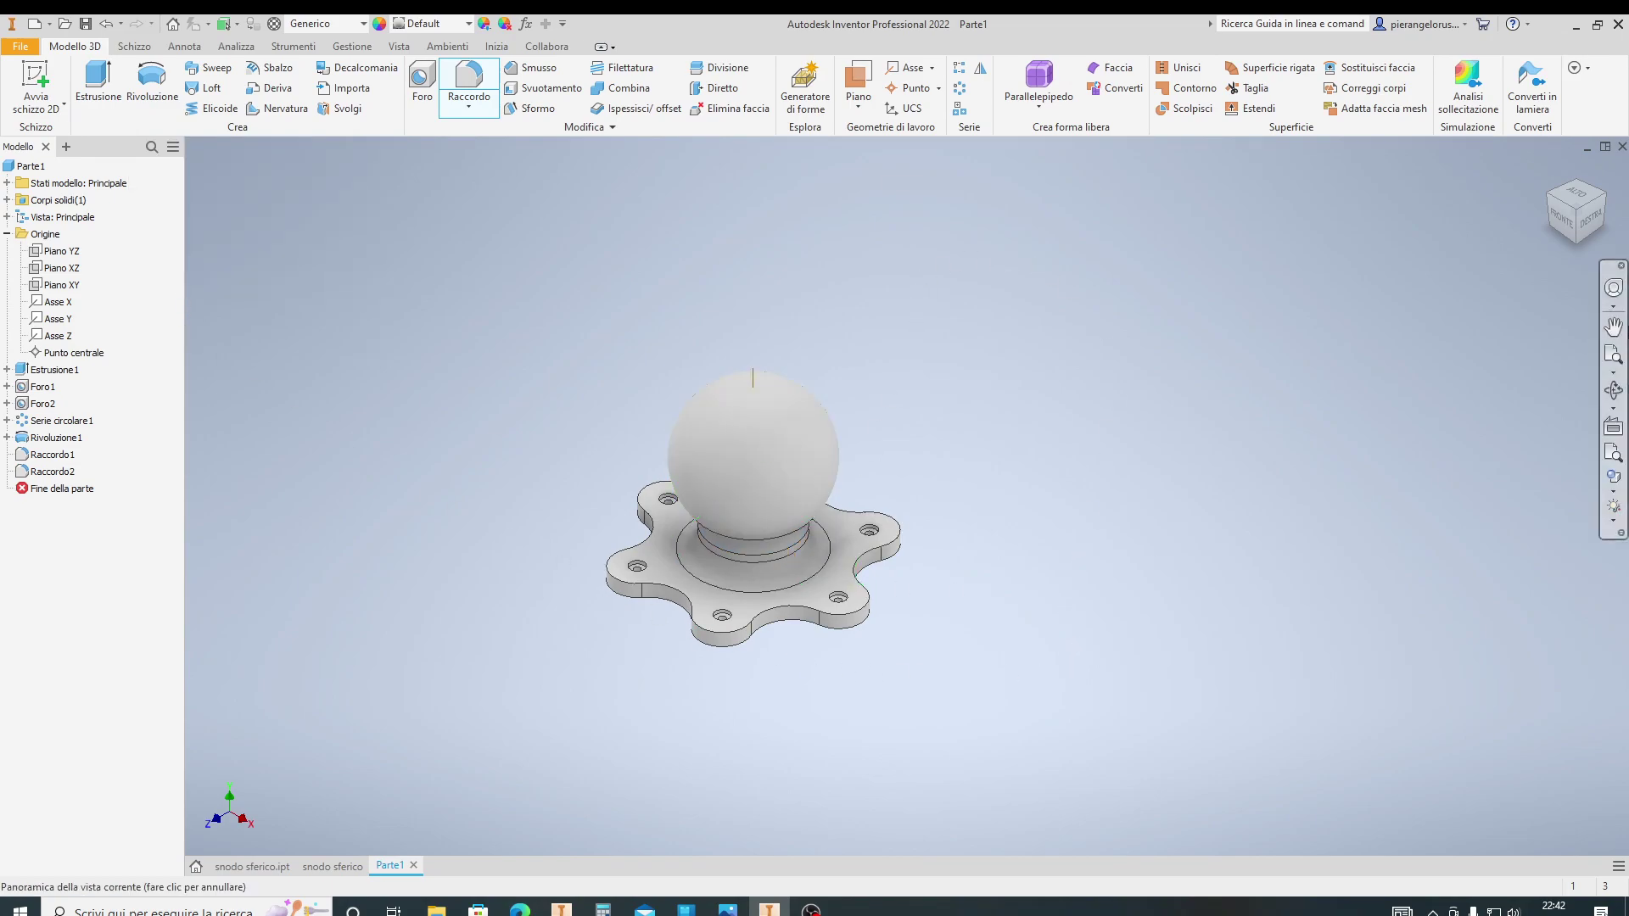
Set the part material to Acciaio inossidabile (stainless steel)
{"action": "left_click", "coordinate": [364, 24]}
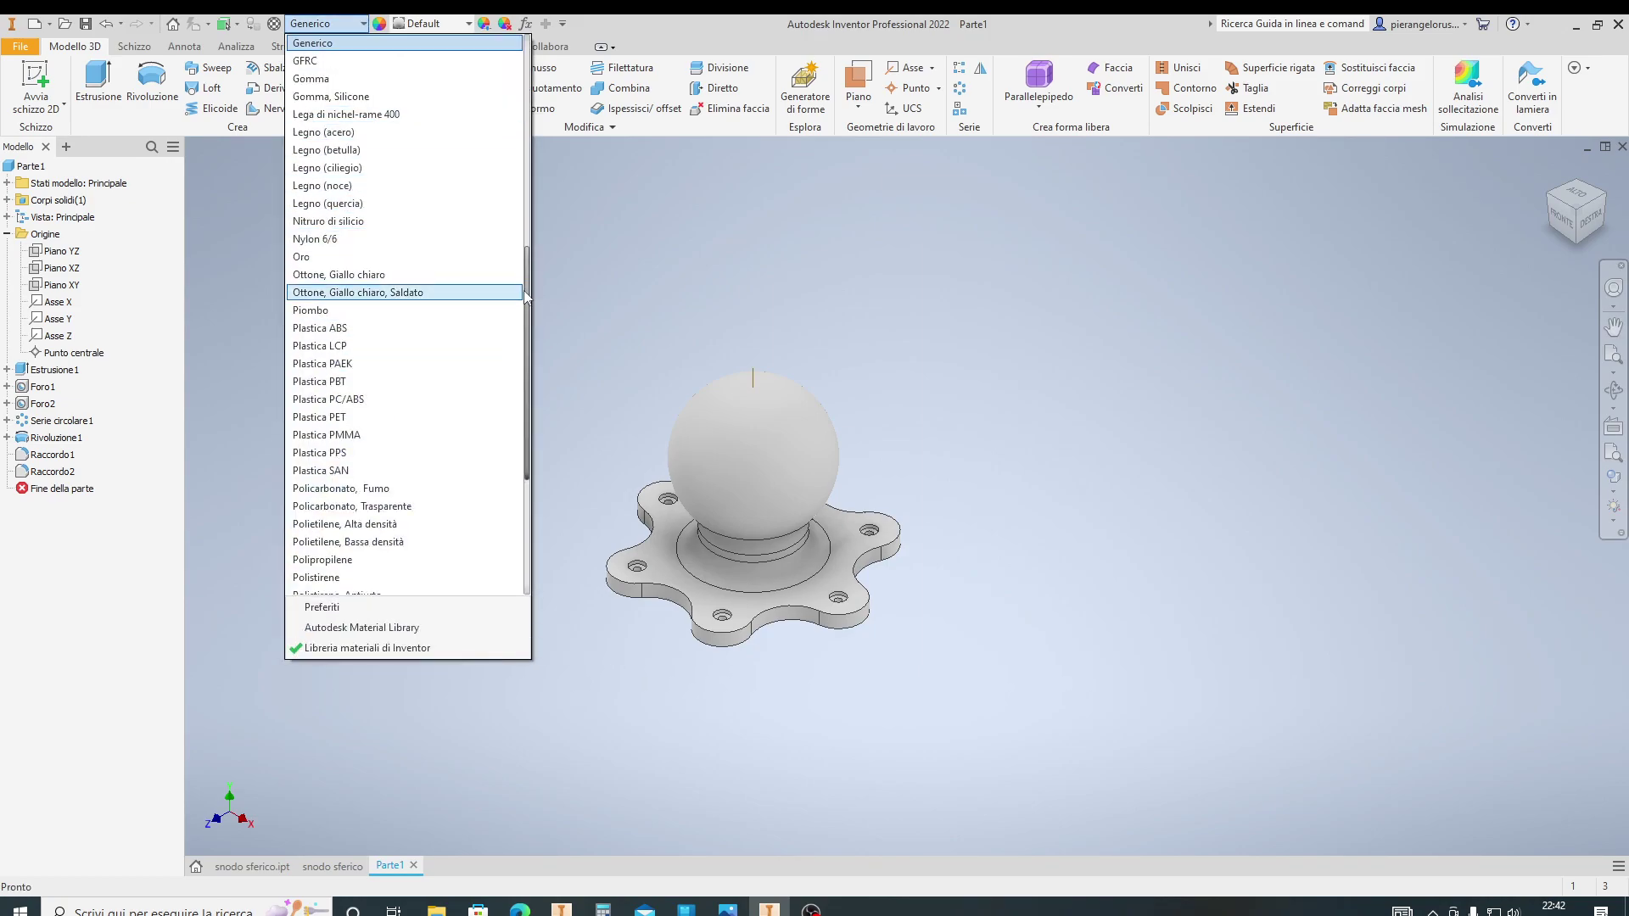
{"action": "left_click_drag", "start_coordinate": [527, 292], "coordinate": [538, 87]}
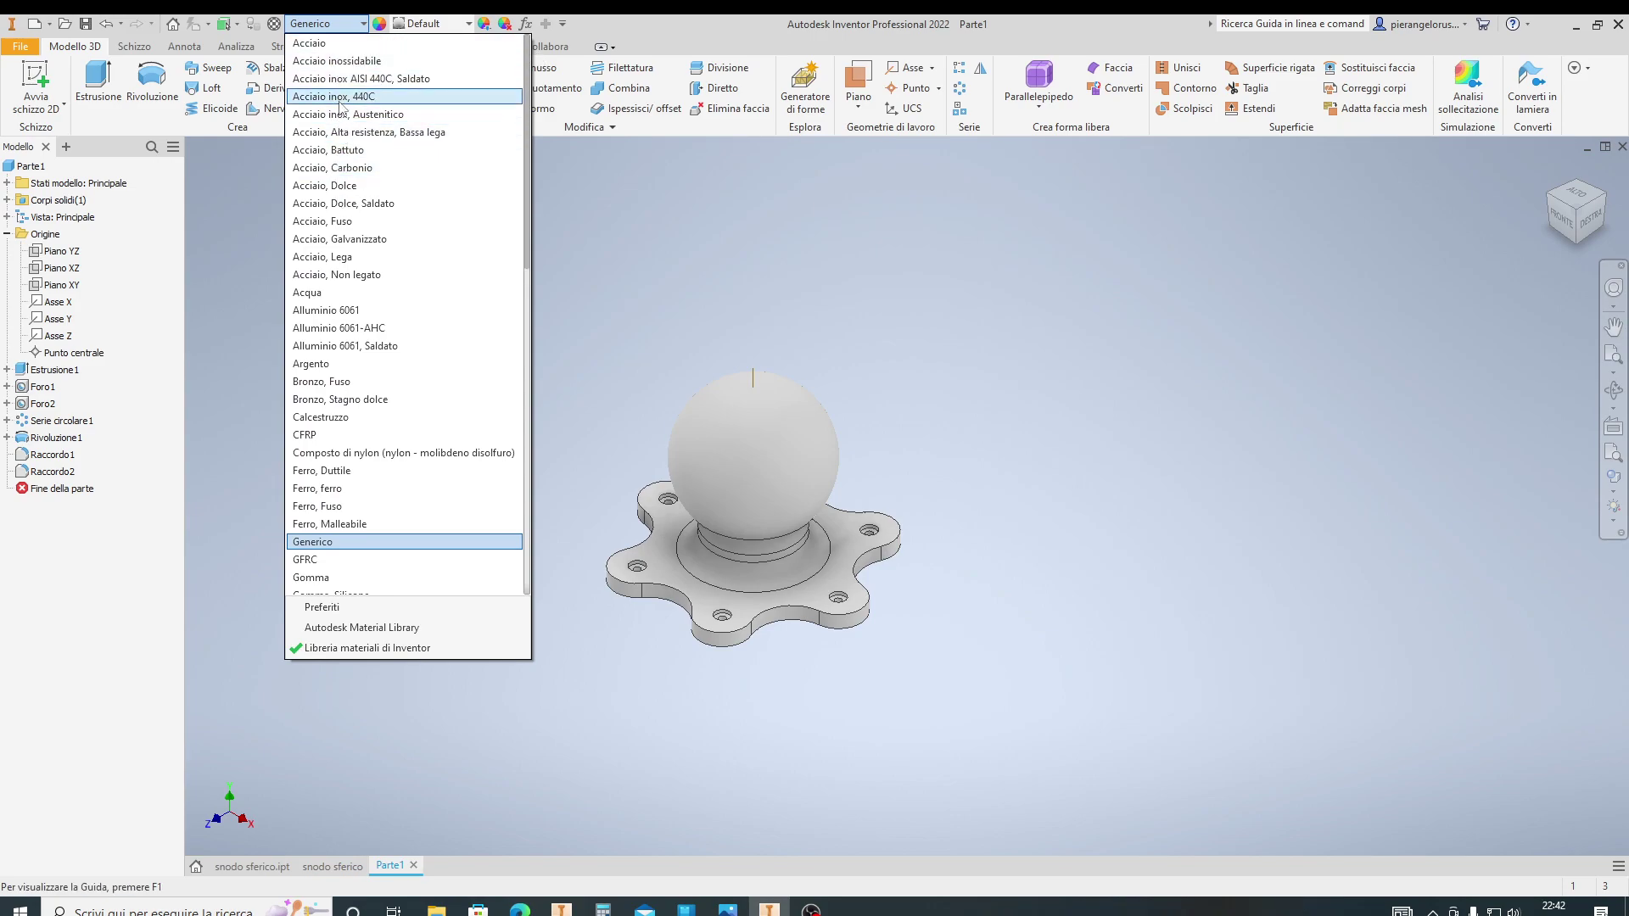
{"action": "left_click", "coordinate": [340, 61]}
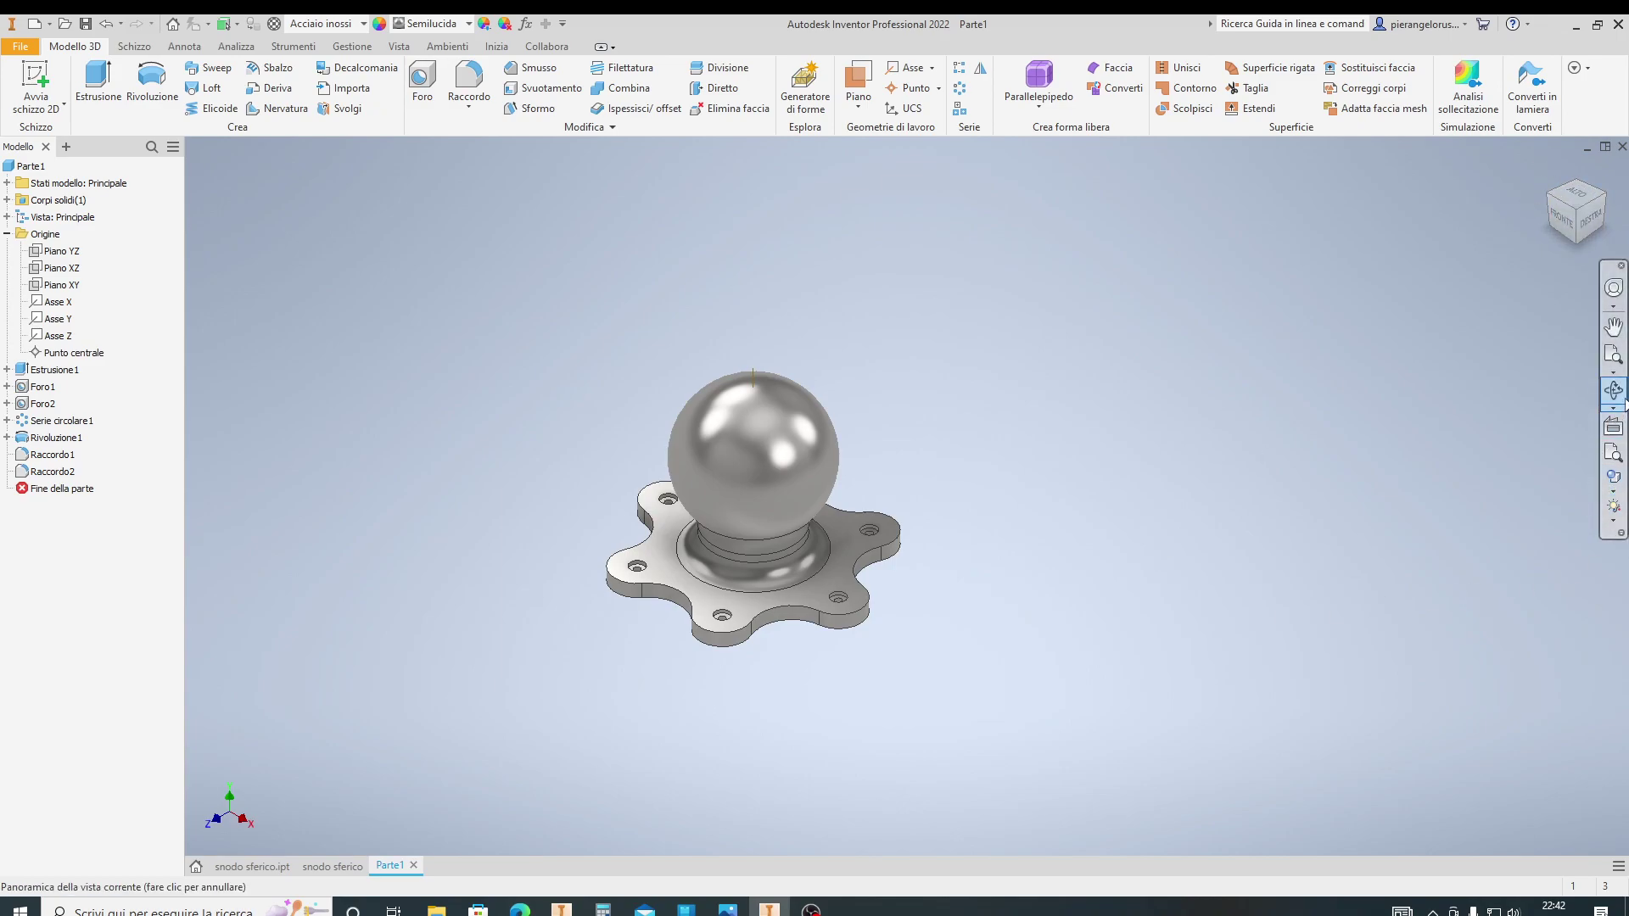
Orbit to inspect the filleted model, return to the Home view, then open the ball-joint drawing
{"action": "left_click", "coordinate": [1615, 393]}
{"action": "mouse_move", "coordinate": [882, 588]}
{"action": "left_mouse_down"}
{"action": "mouse_move", "coordinate": [906, 597]}
{"action": "mouse_move", "coordinate": [725, 719]}
{"action": "mouse_move", "coordinate": [775, 618]}
{"action": "mouse_move", "coordinate": [775, 552]}
{"action": "mouse_move", "coordinate": [775, 690]}
{"action": "left_mouse_up"}
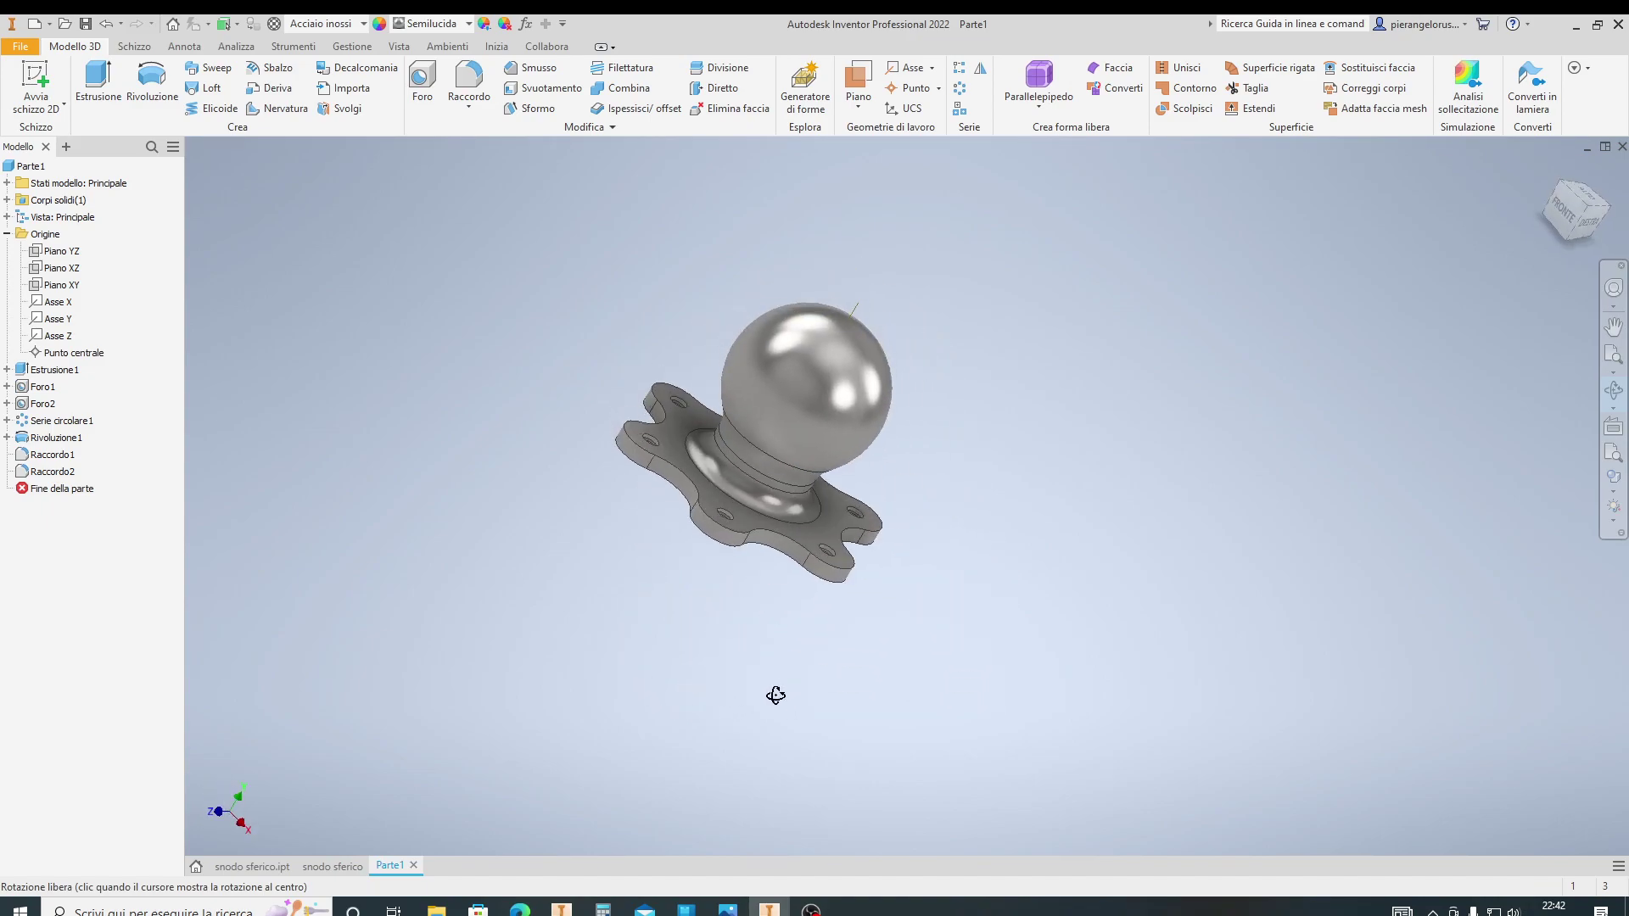
{"action": "key", "text": "Escape"}
{"action": "left_click", "coordinate": [1550, 170]}
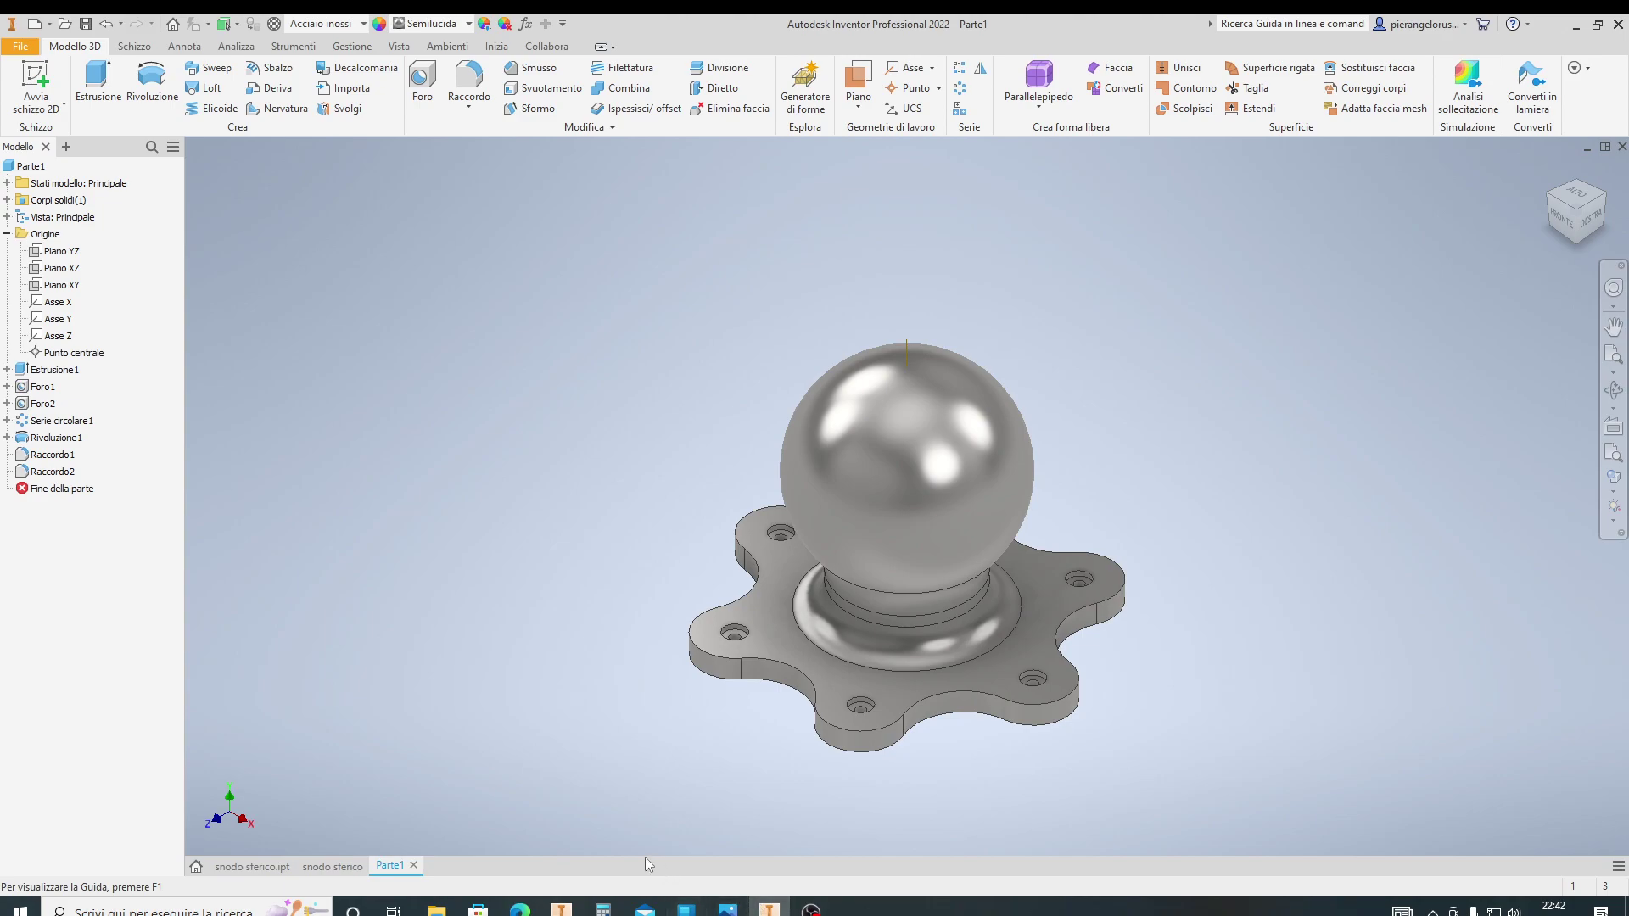
{"action": "left_click", "coordinate": [315, 869]}
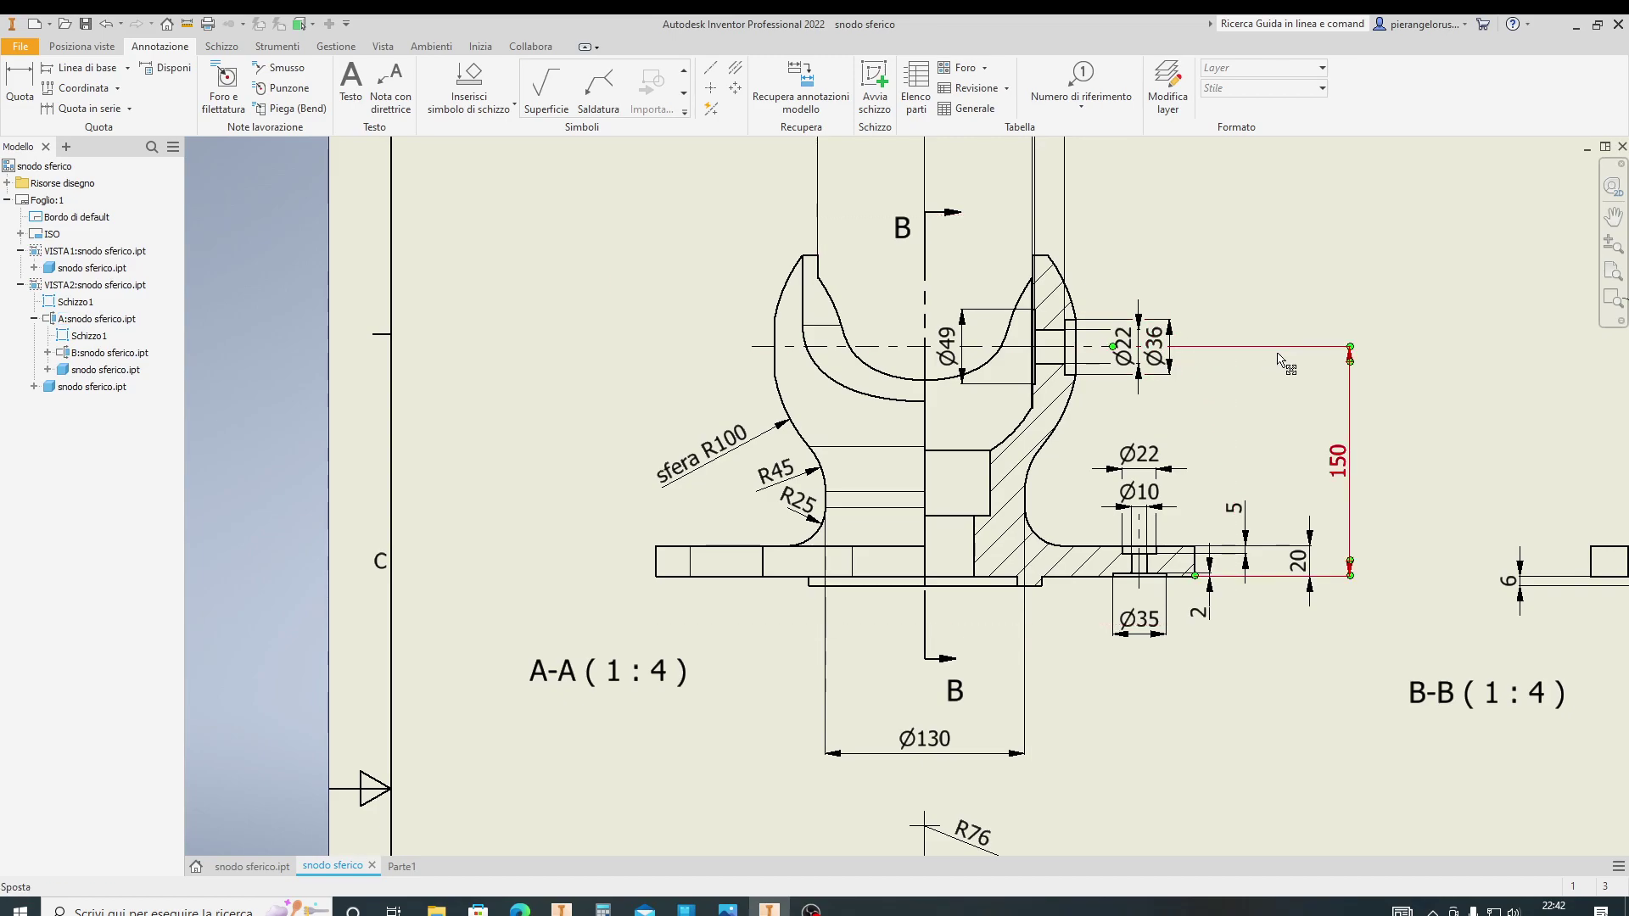
Inspect section B-B's R60 saddle geometry, stretching the ring's centre mark, then open the reference part
{"action": "middle_click_drag", "start_coordinate": [1278, 356], "coordinate": [1165, 424]}
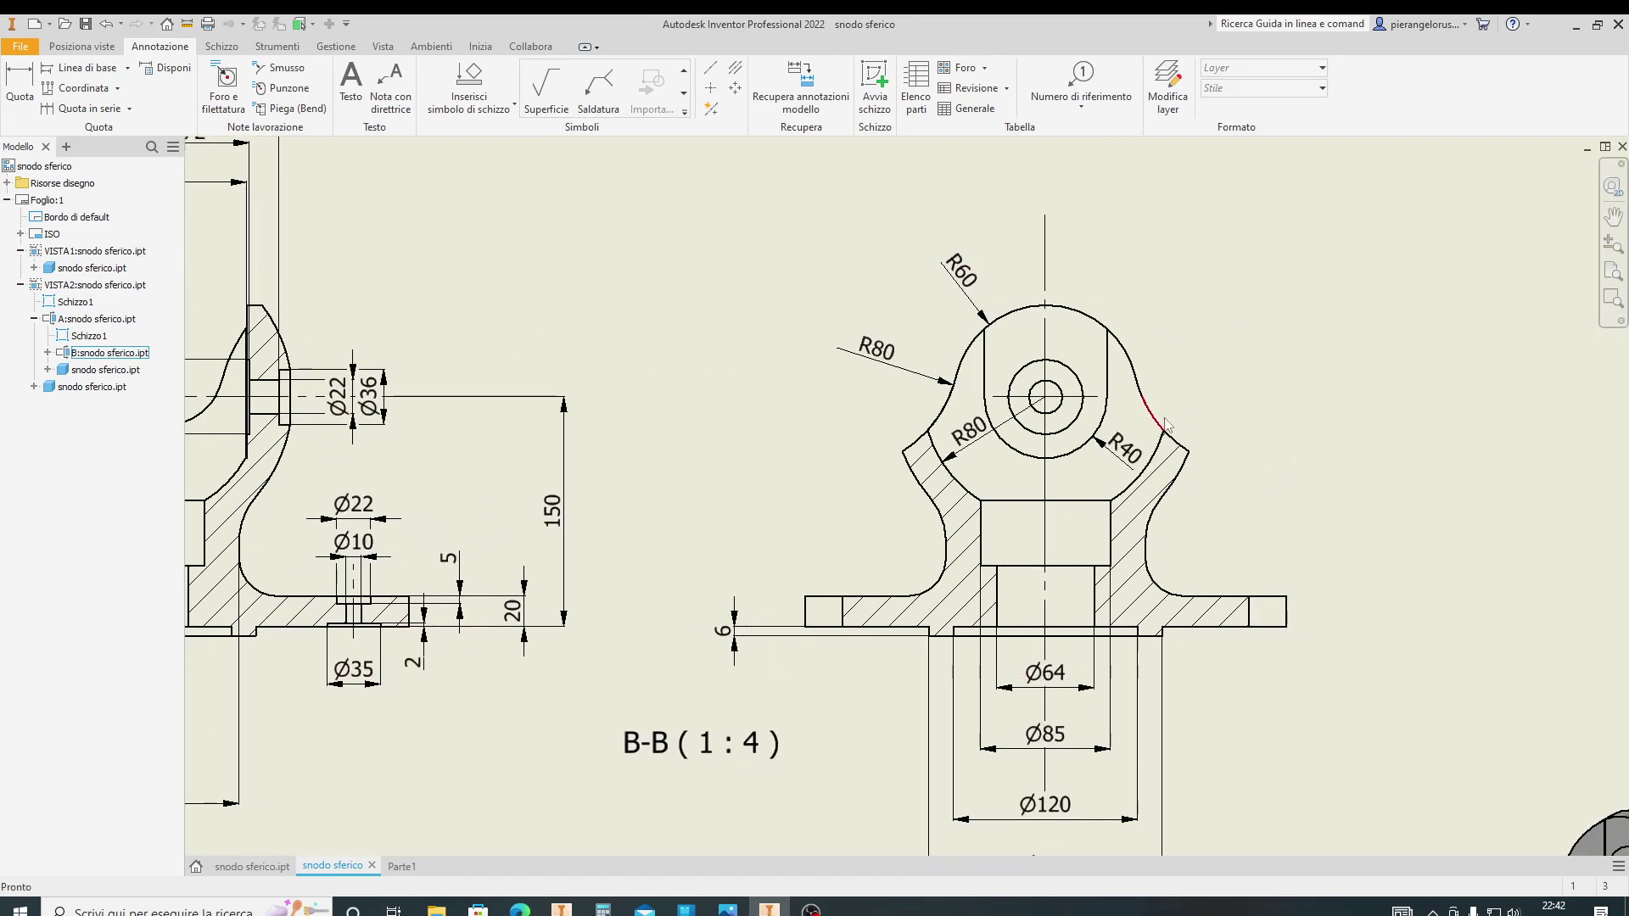
{"action": "scroll", "coordinate": [1198, 425], "scroll_direction": "up", "scroll_amount": 3}
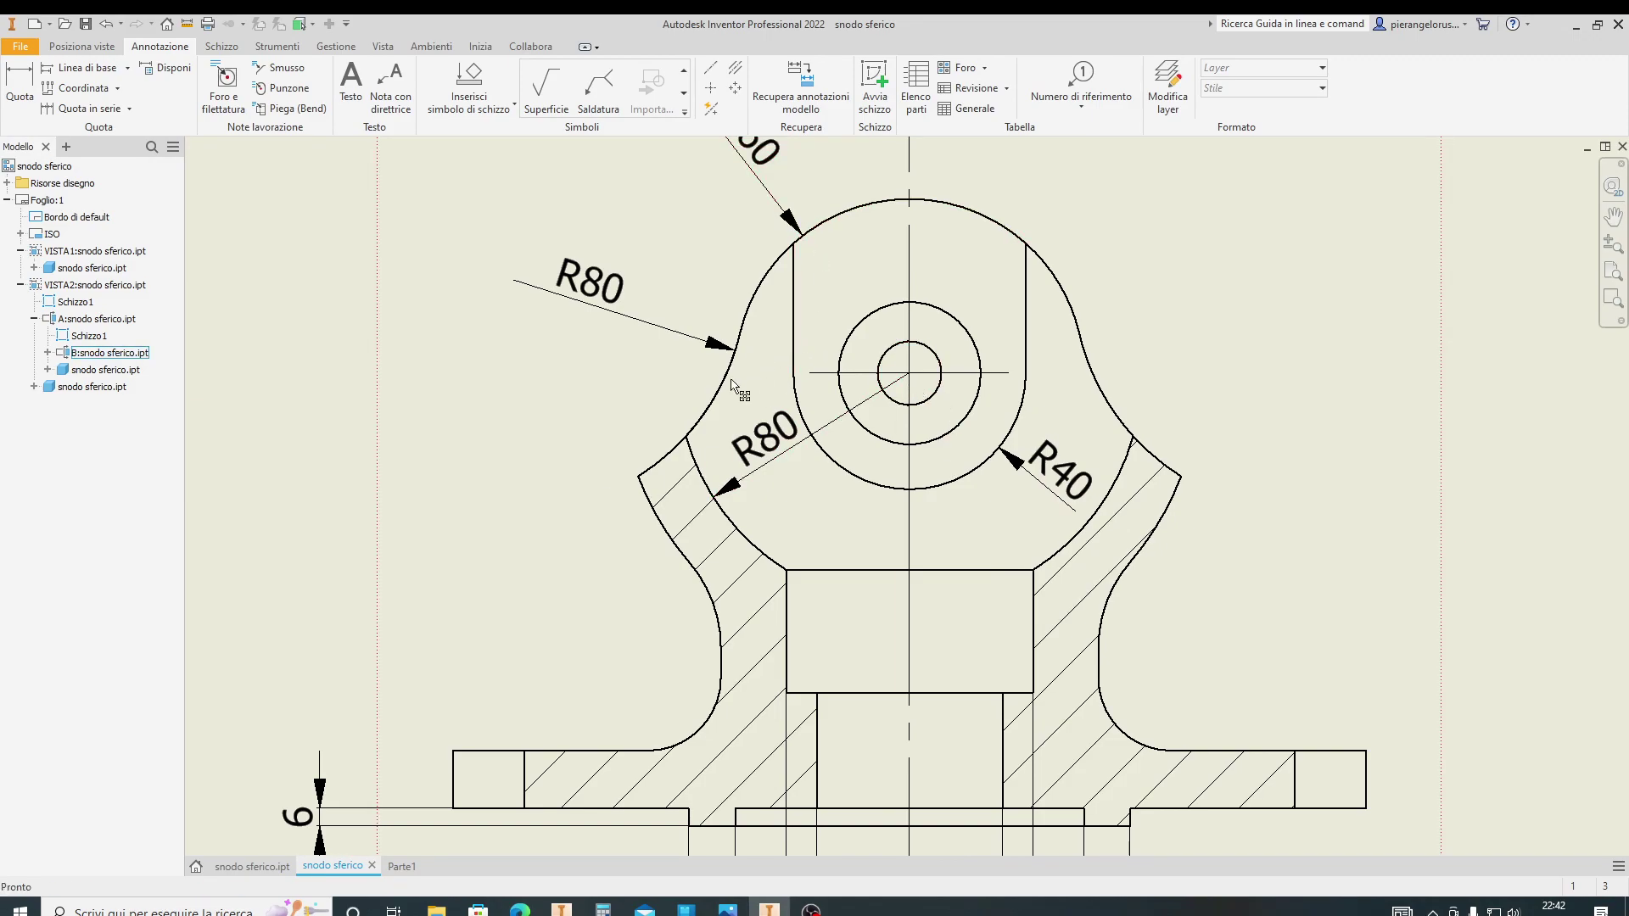
{"action": "middle_click_drag", "start_coordinate": [741, 389], "coordinate": [733, 550]}
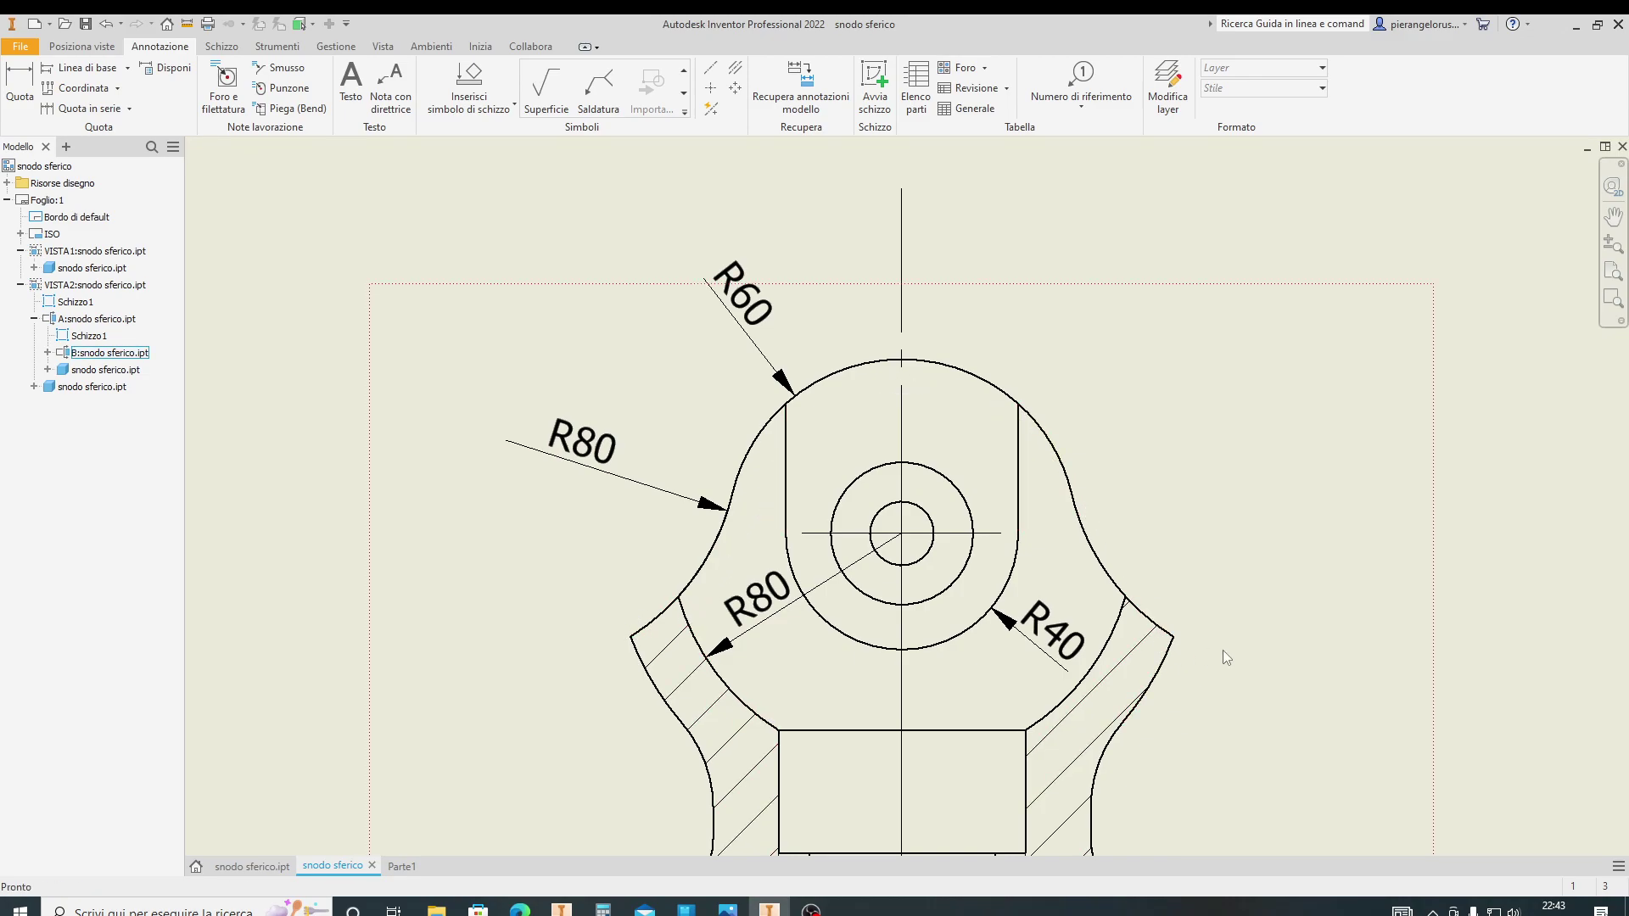
{"action": "left_click", "coordinate": [901, 533]}
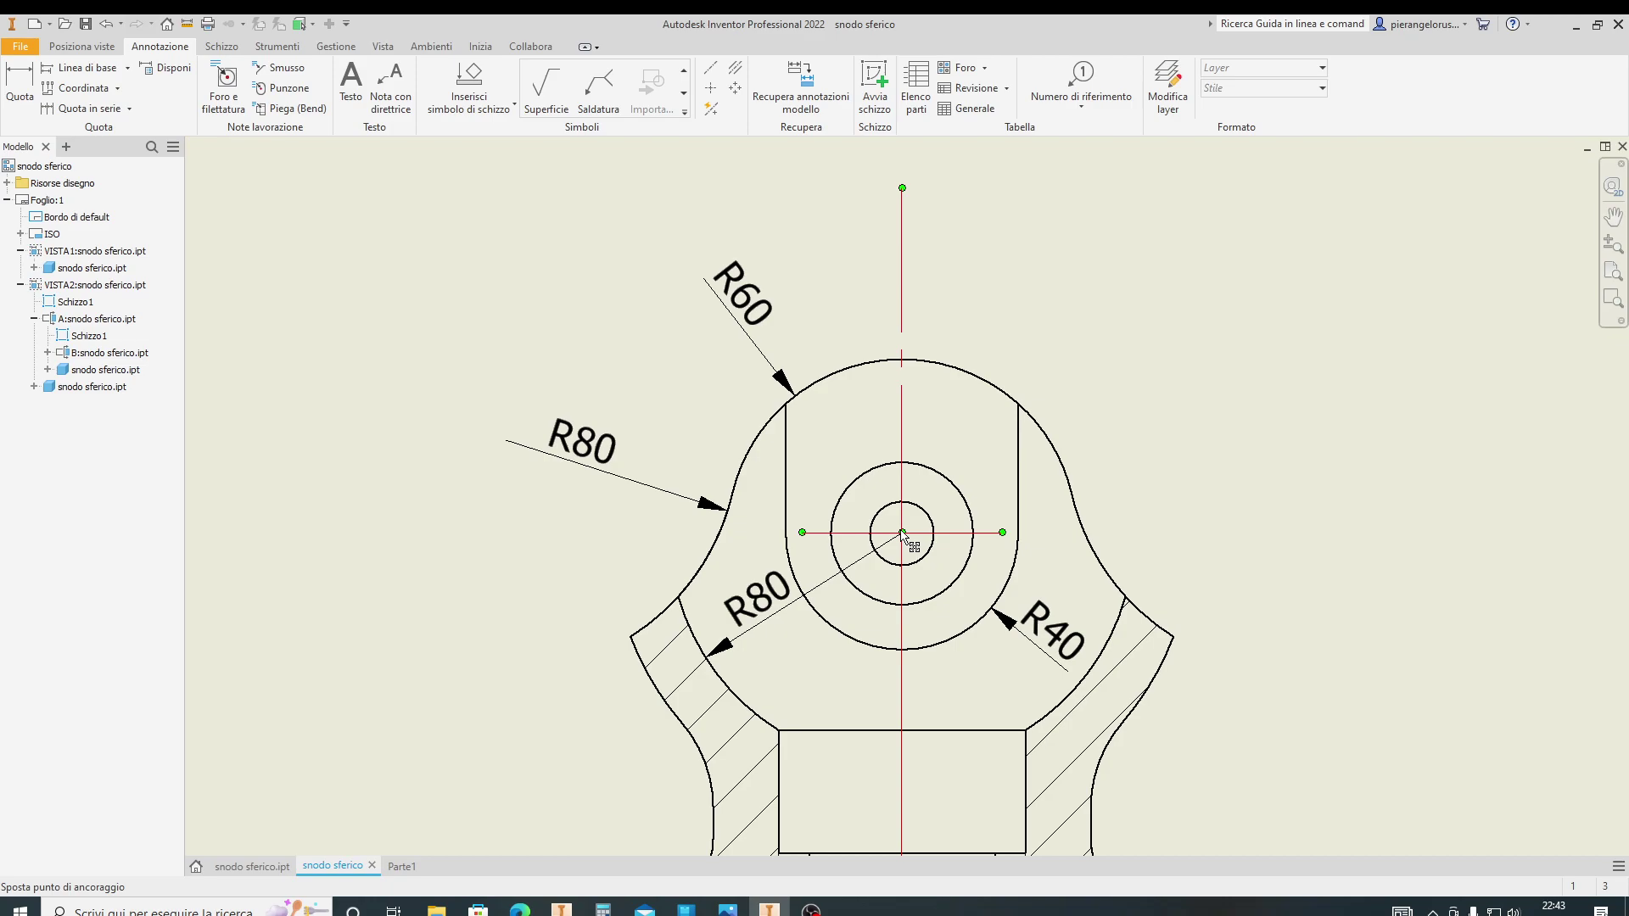
{"action": "middle_click_drag", "start_coordinate": [902, 532], "coordinate": [907, 299]}
{"action": "scroll", "coordinate": [987, 289], "scroll_direction": "down", "scroll_amount": 3}
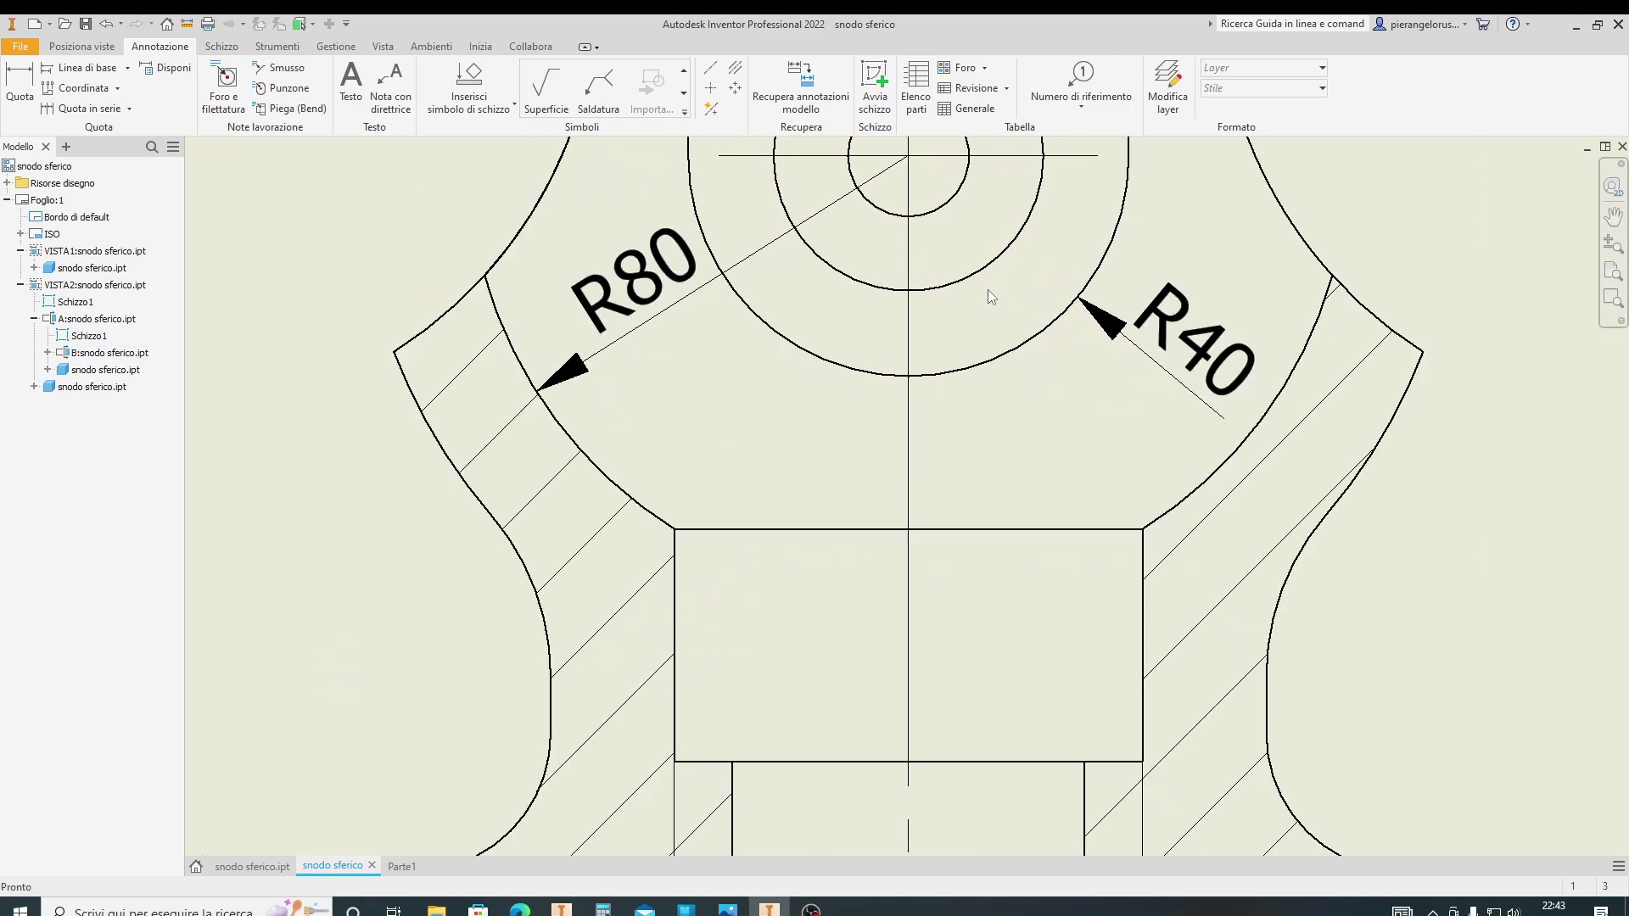
{"action": "scroll", "coordinate": [987, 288], "scroll_direction": "up", "scroll_amount": 6}
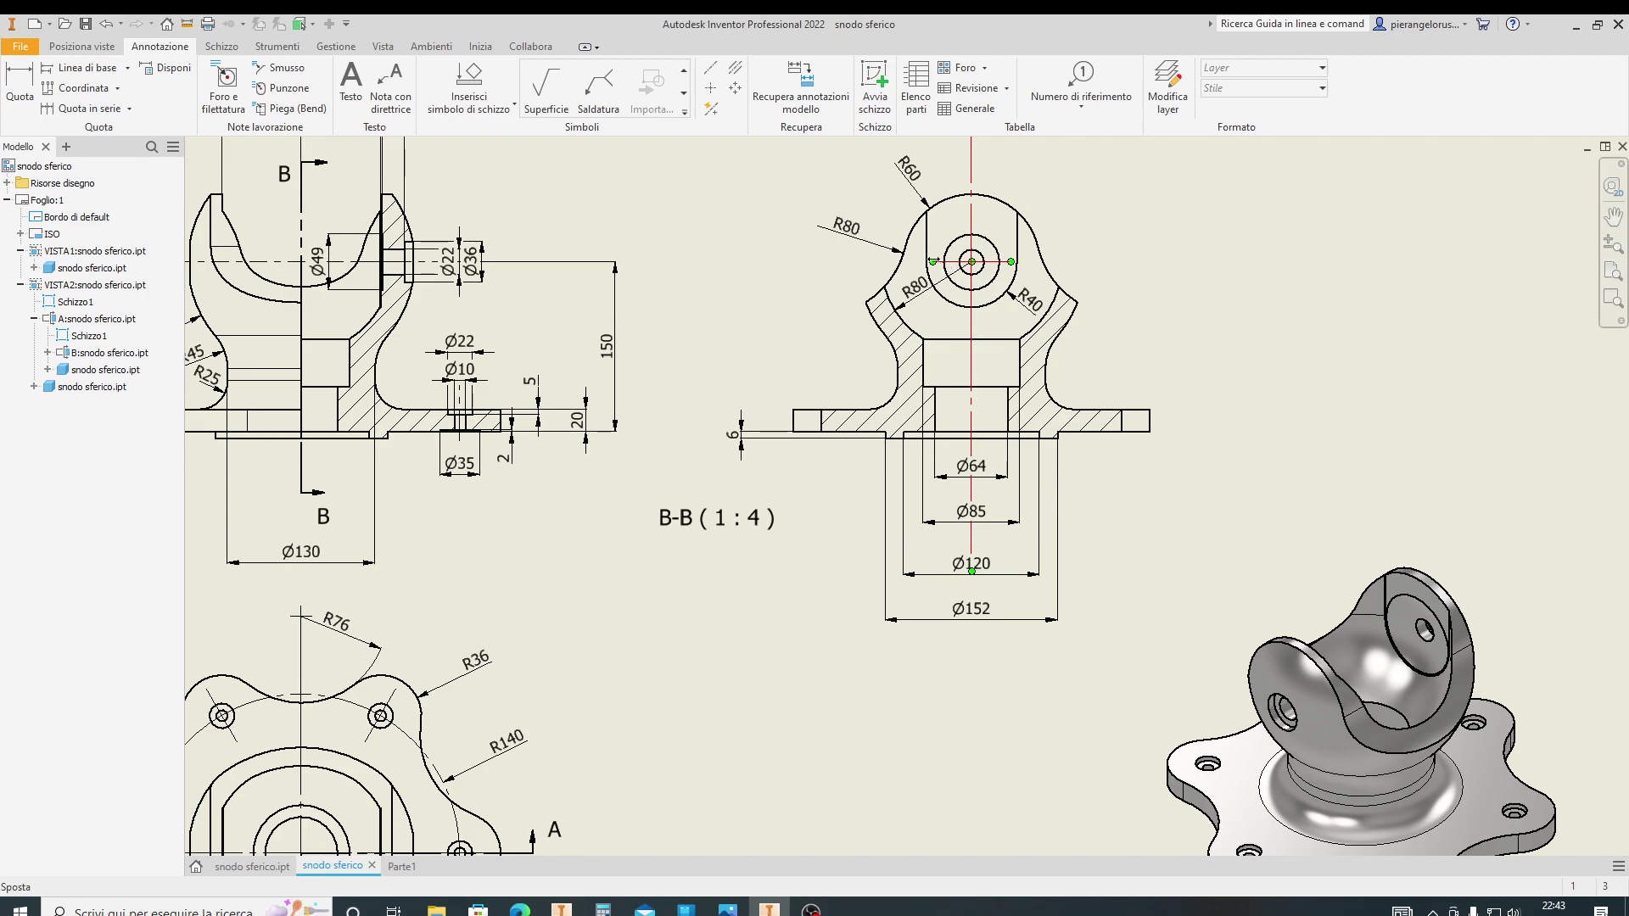
{"action": "left_click_drag", "start_coordinate": [934, 261], "coordinate": [807, 253]}
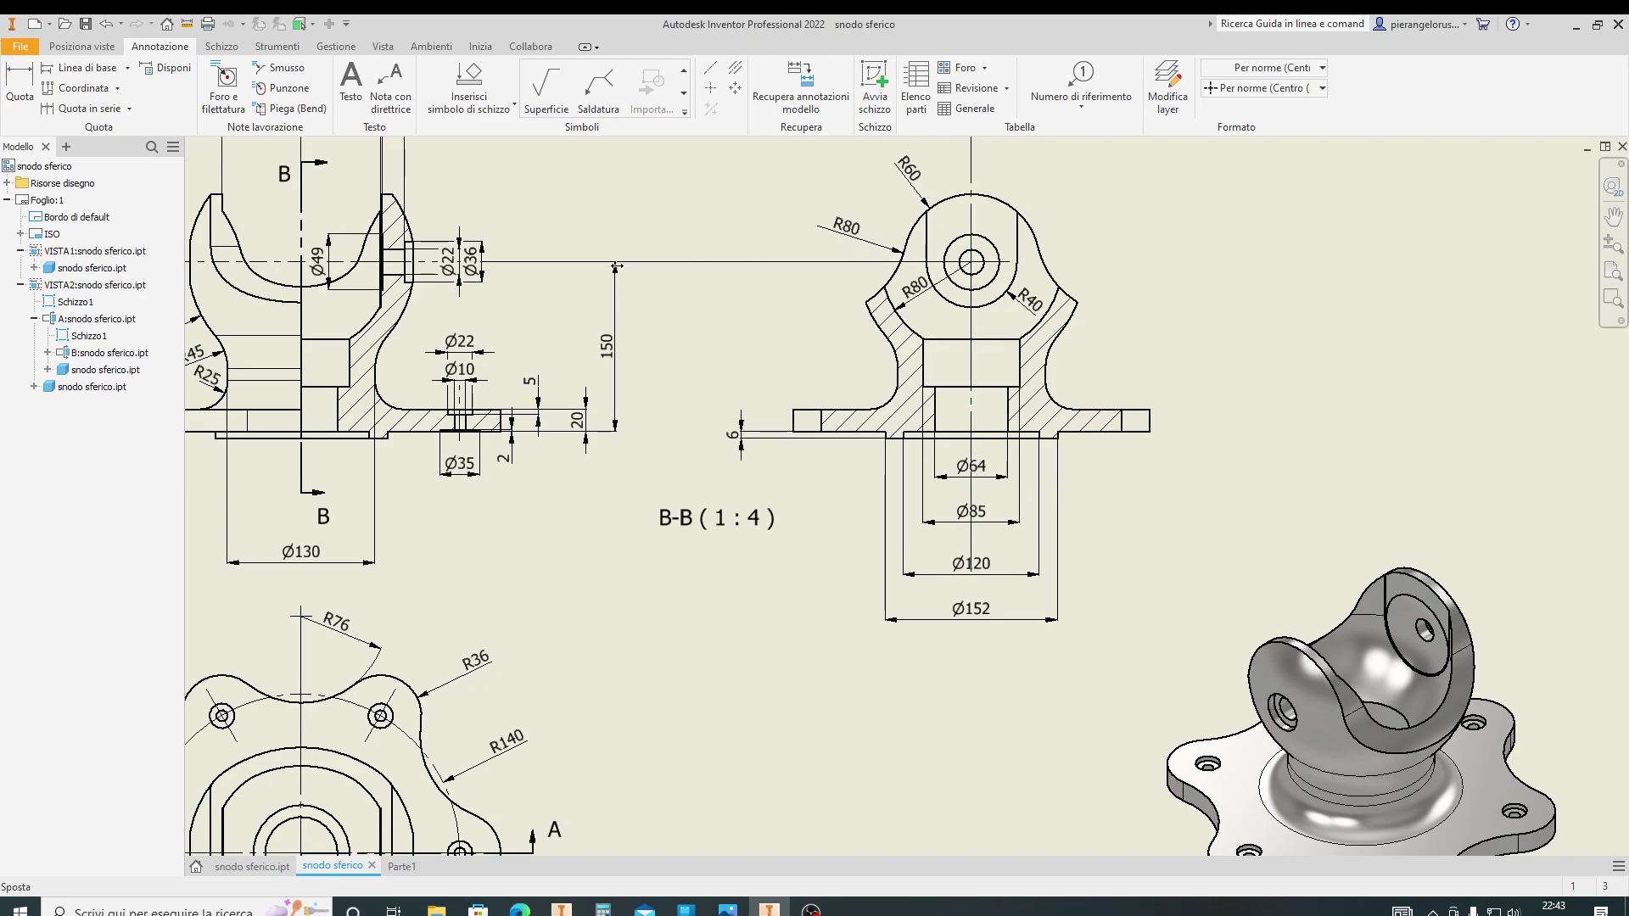
{"action": "left_click", "coordinate": [1125, 472]}
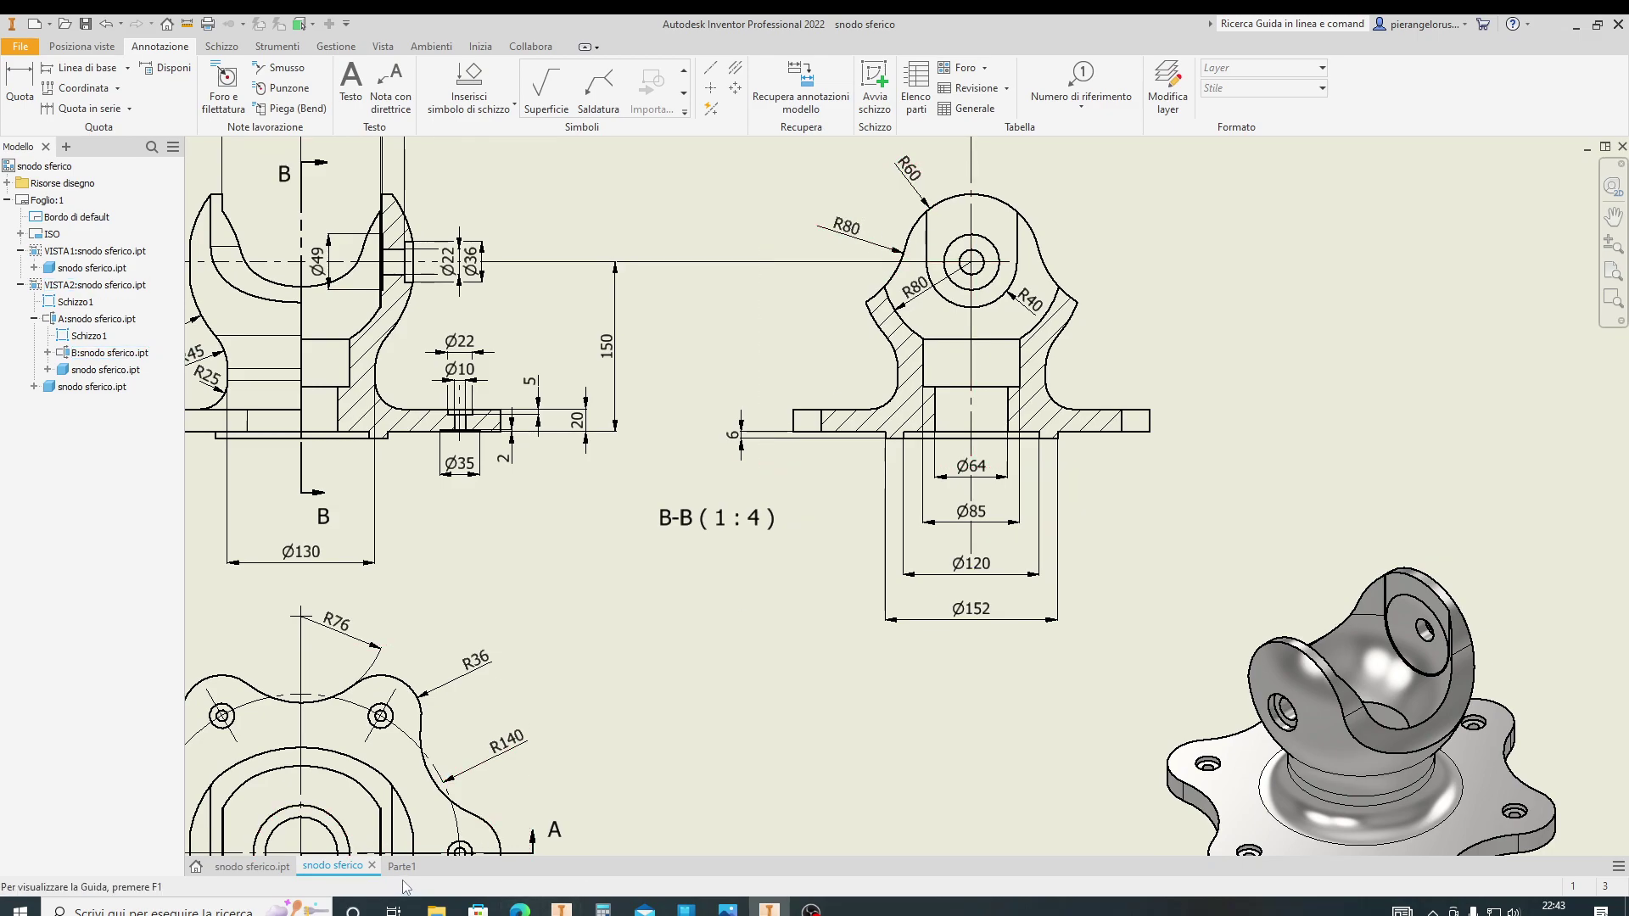
{"action": "left_click", "coordinate": [241, 867]}
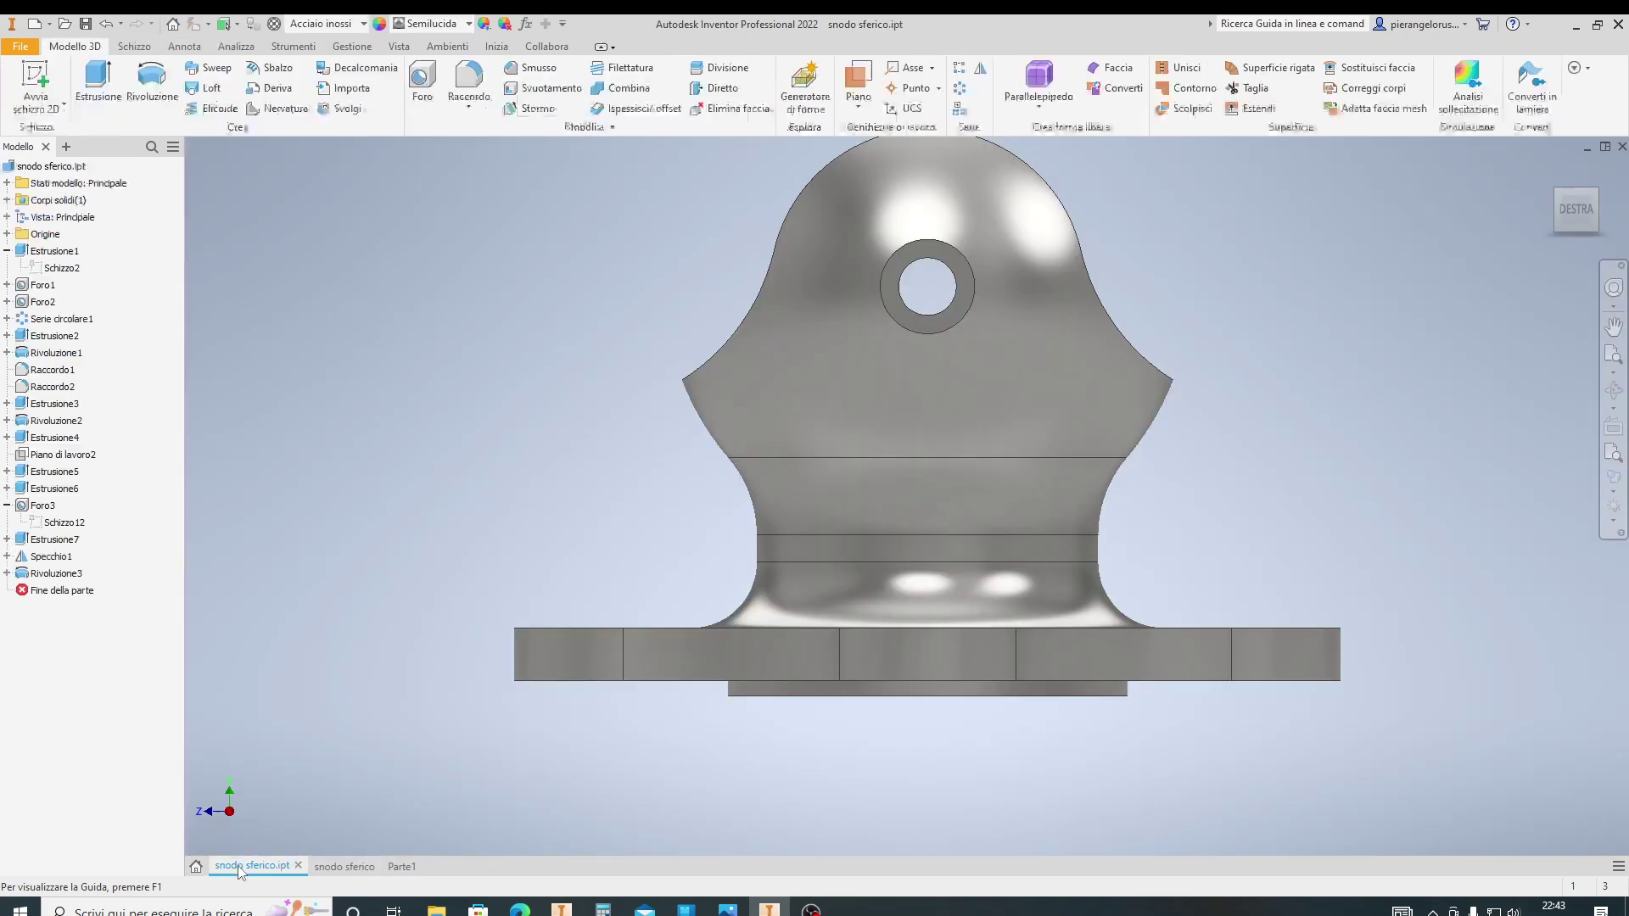
Compare Parte1 with the reference part, viewing its slotted ball from above, then return to Parte1
{"action": "left_click", "coordinate": [402, 867]}
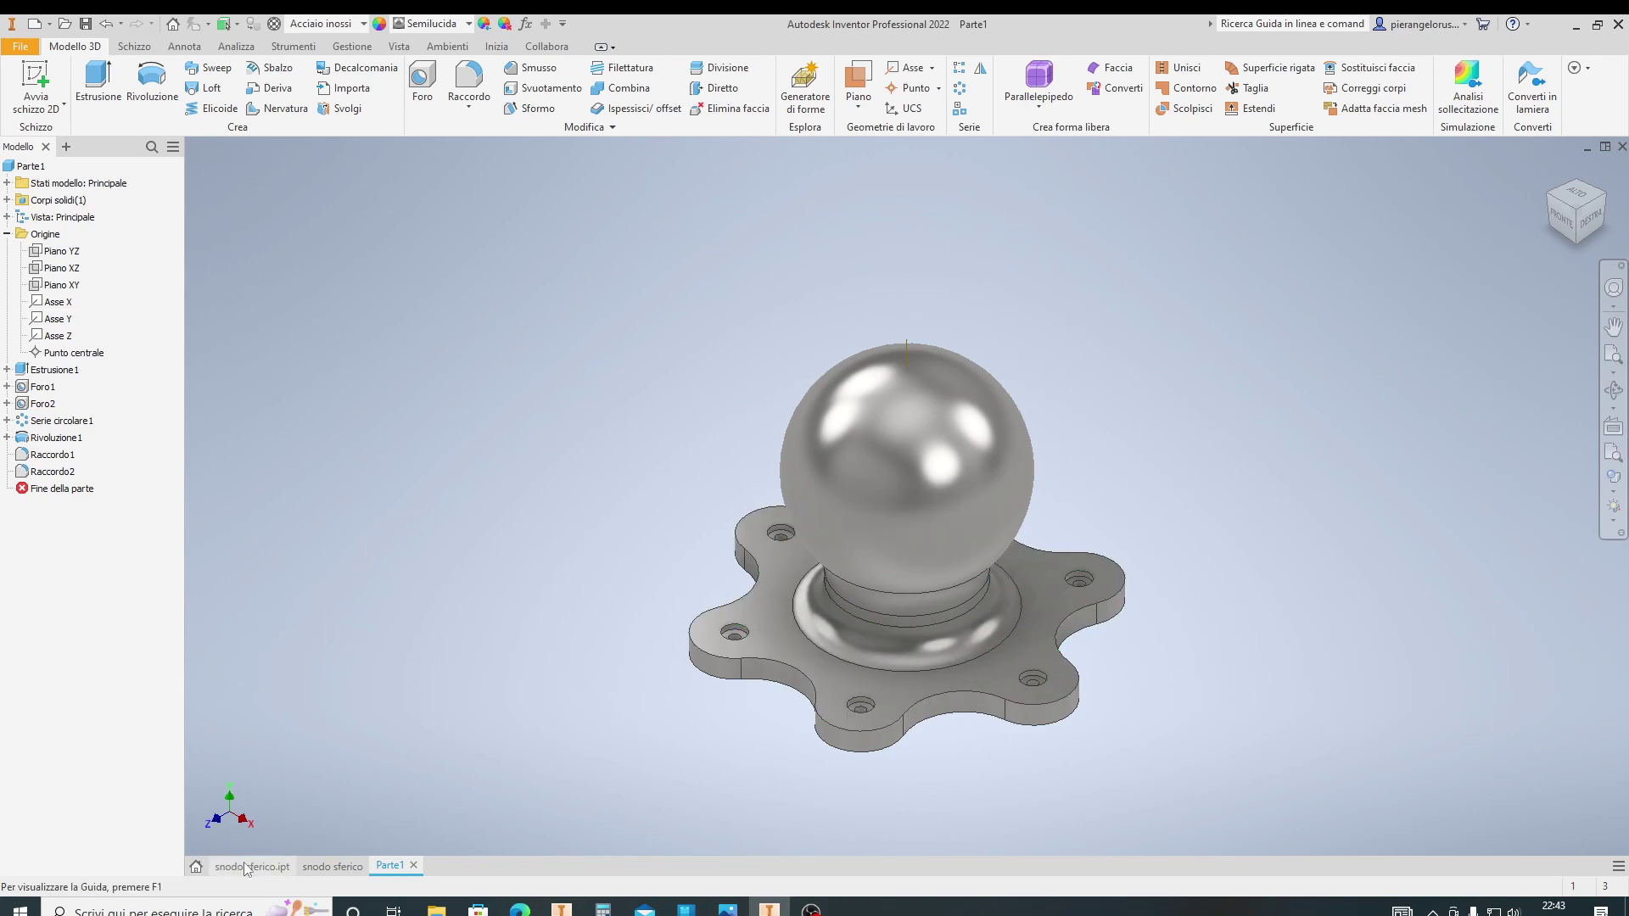
{"action": "mouse_move", "coordinate": [252, 867]}
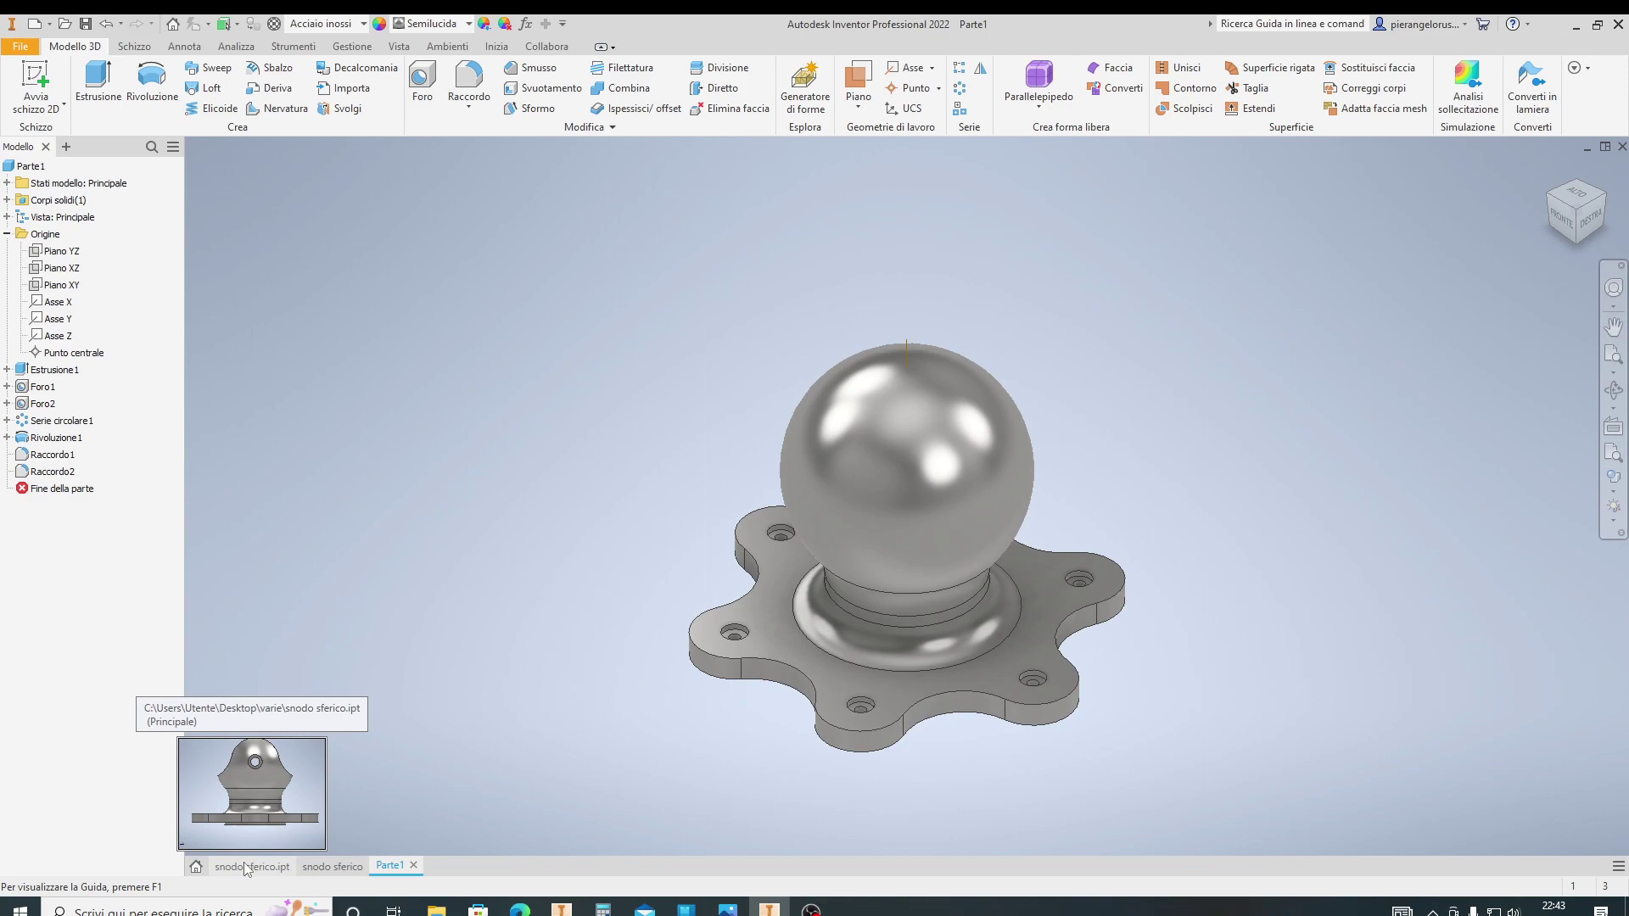
{"action": "left_click", "coordinate": [247, 867]}
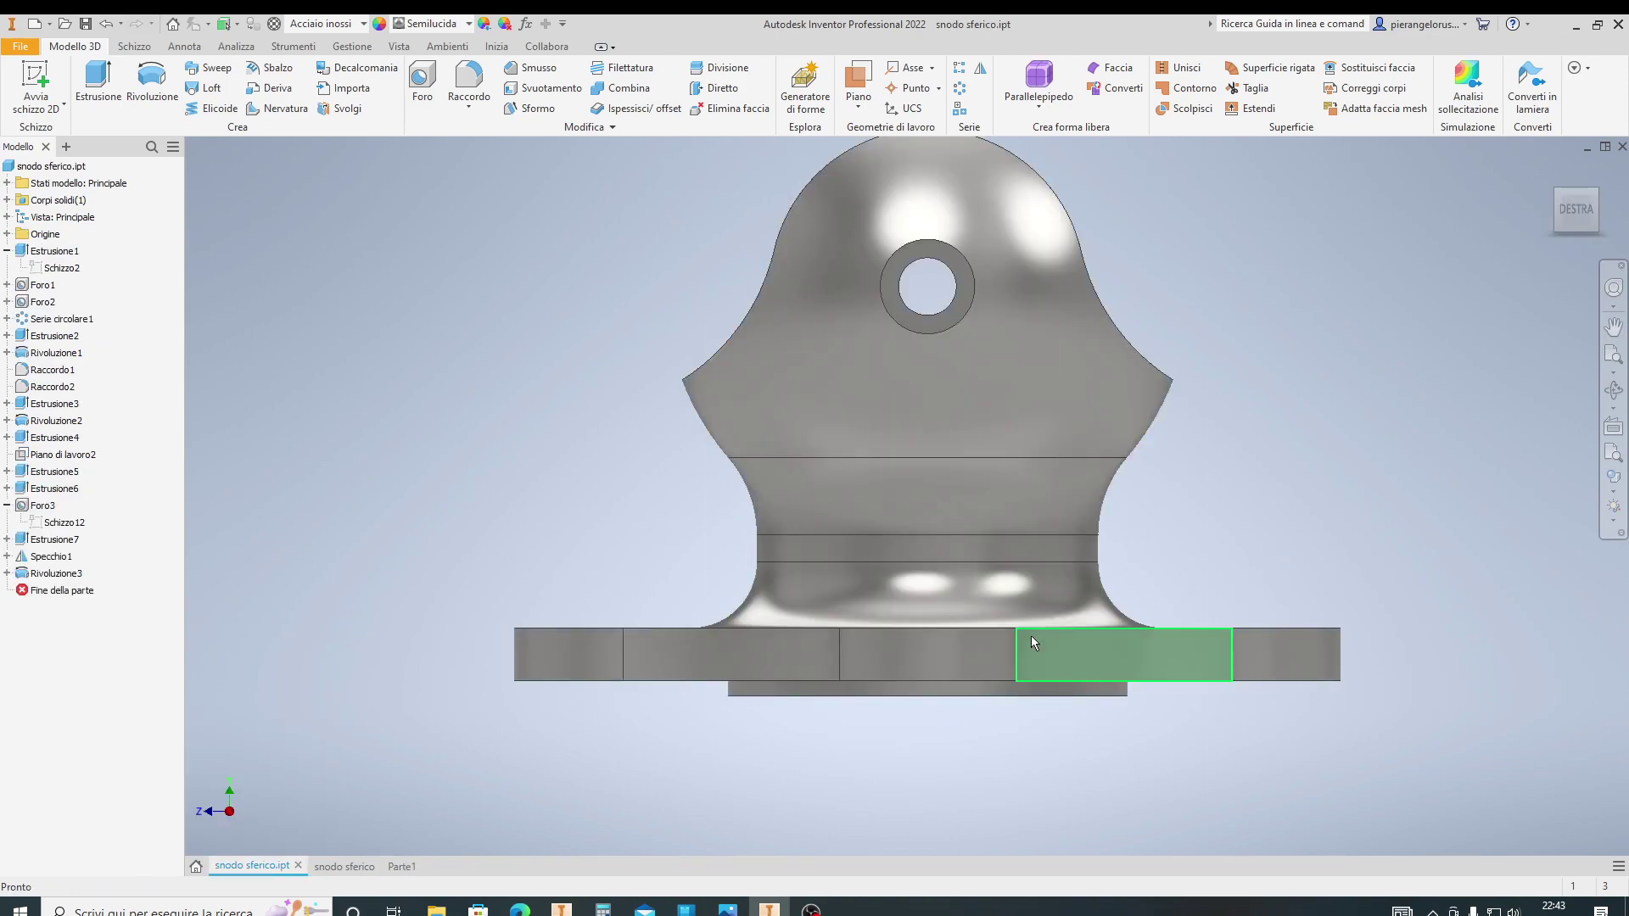
{"action": "left_click", "coordinate": [1574, 192]}
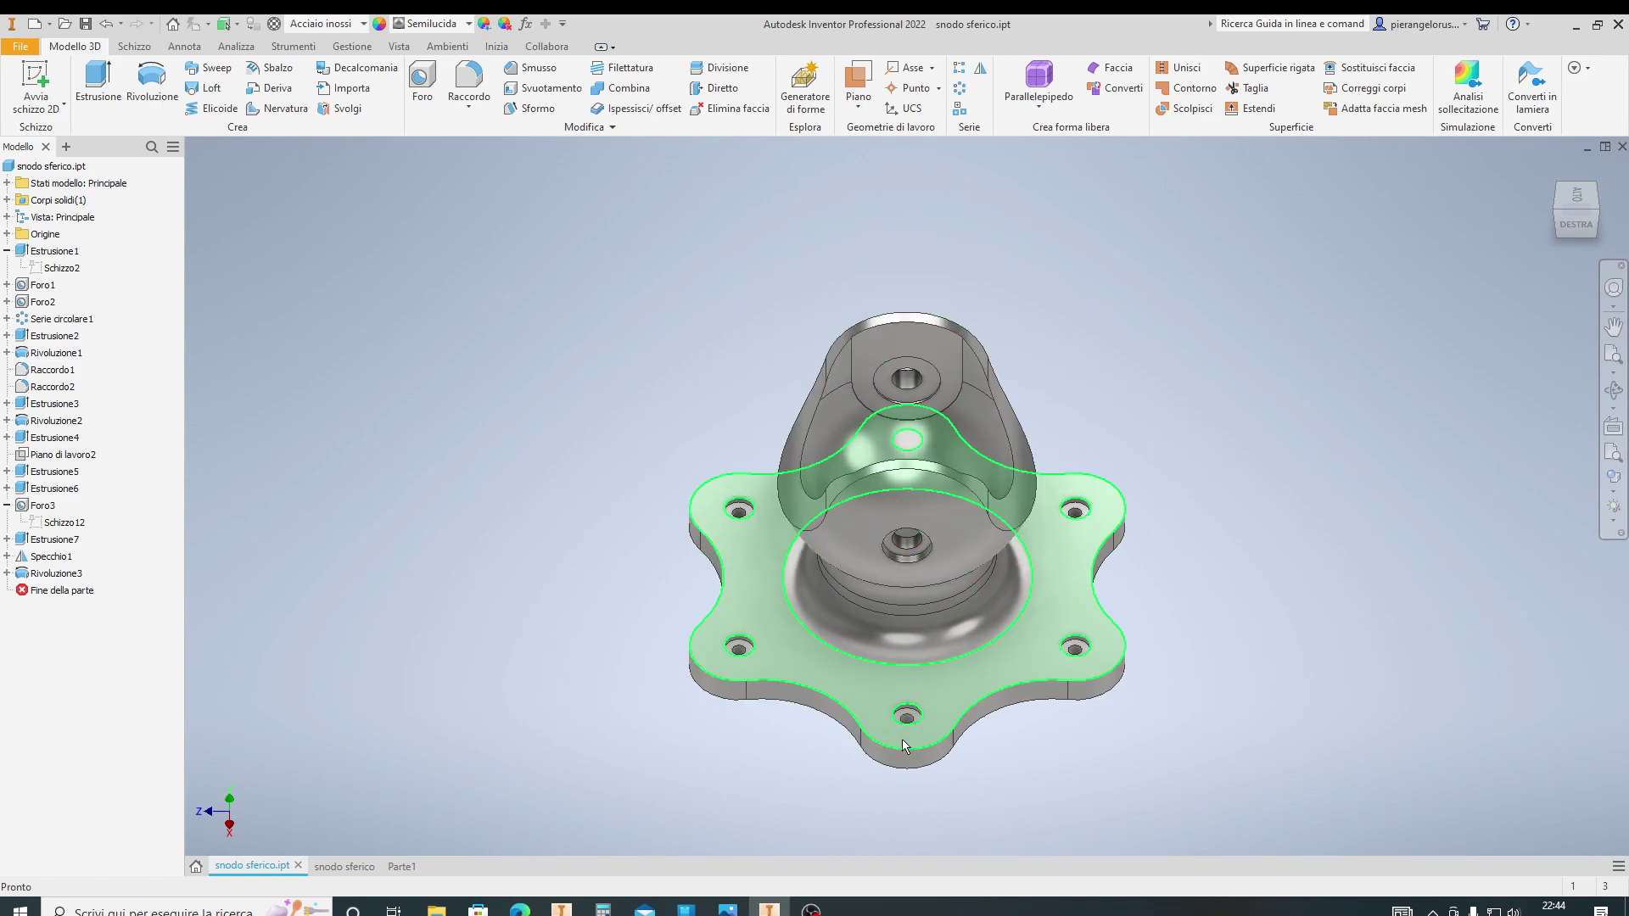
{"action": "mouse_move", "coordinate": [1575, 210]}
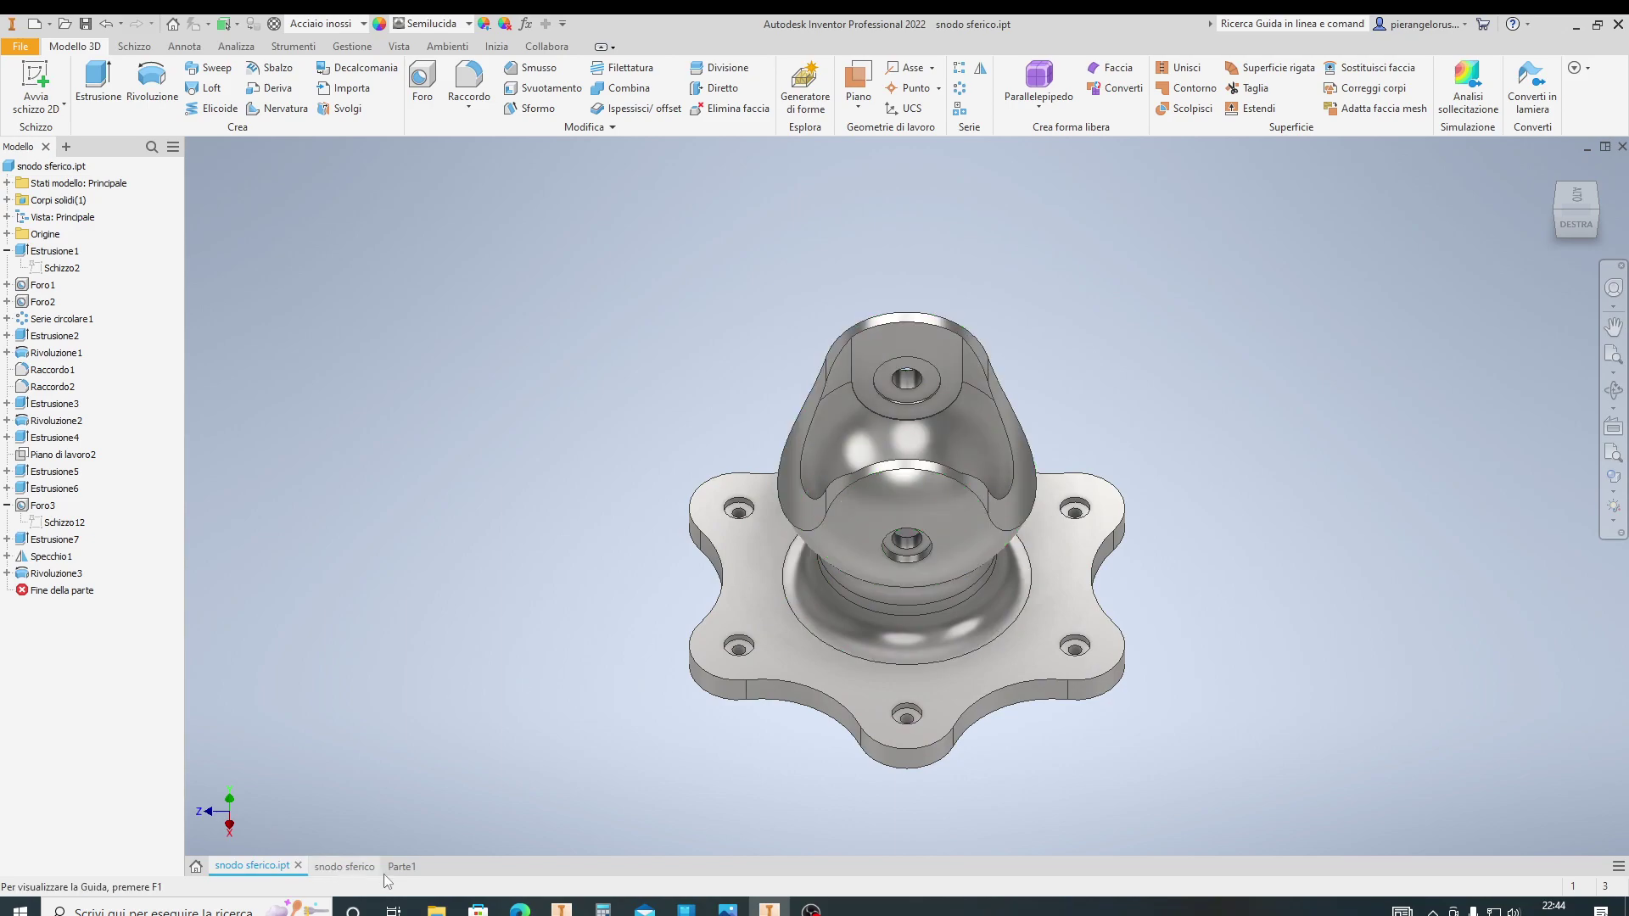
{"action": "left_click", "coordinate": [407, 866]}
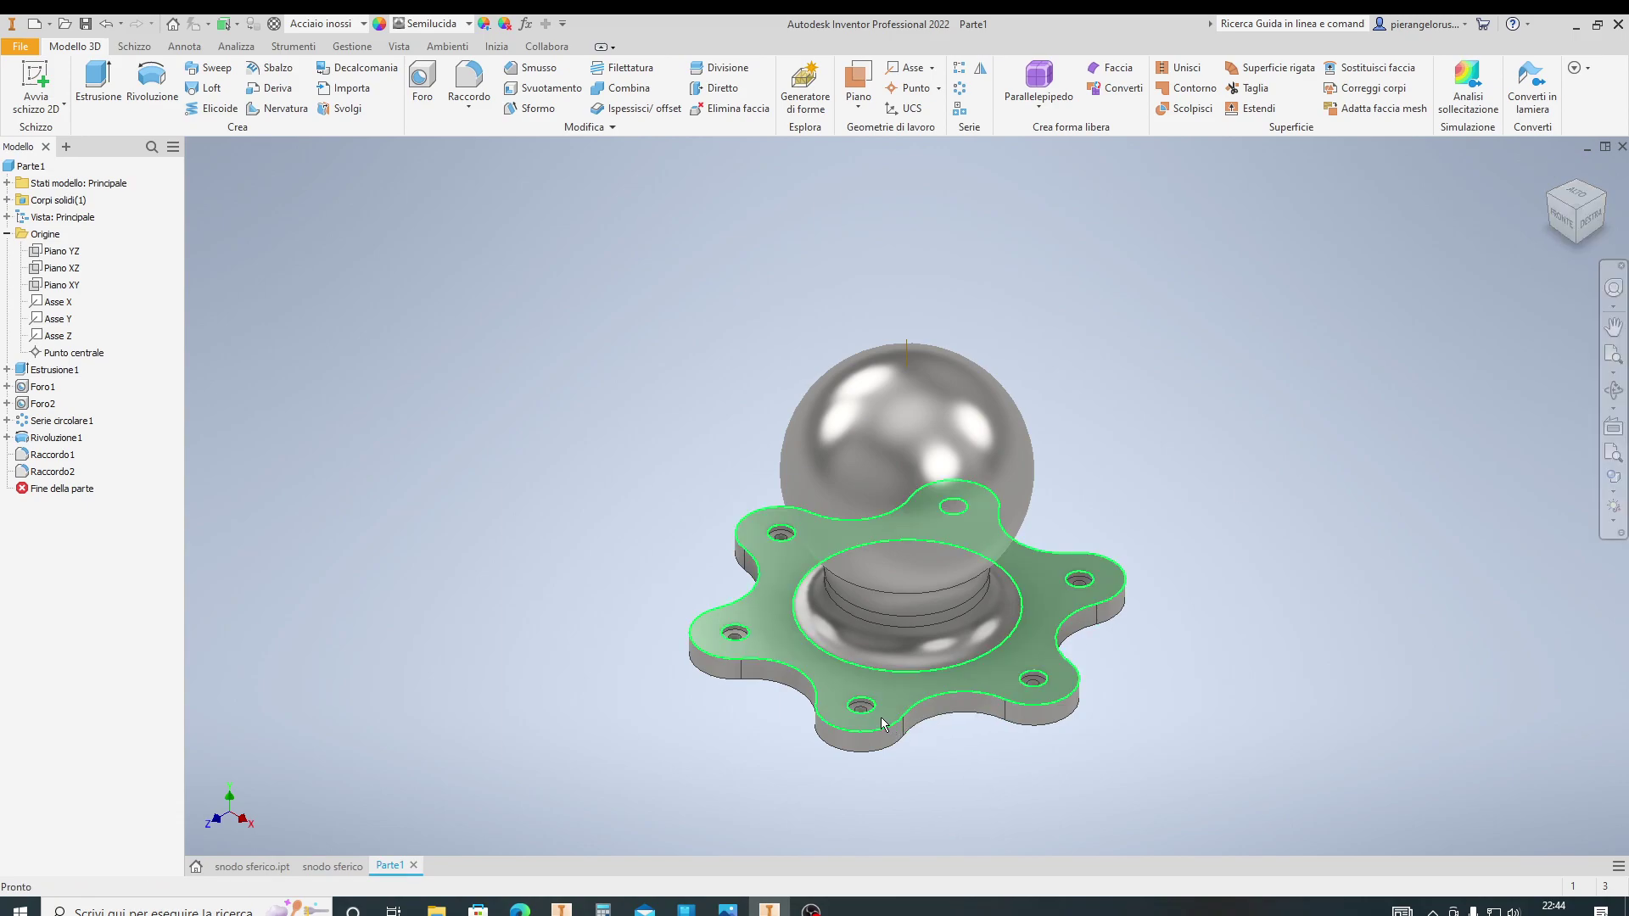
Check Parte1 from the front, top and isometric ViewCube views
{"action": "left_click", "coordinate": [1556, 214]}
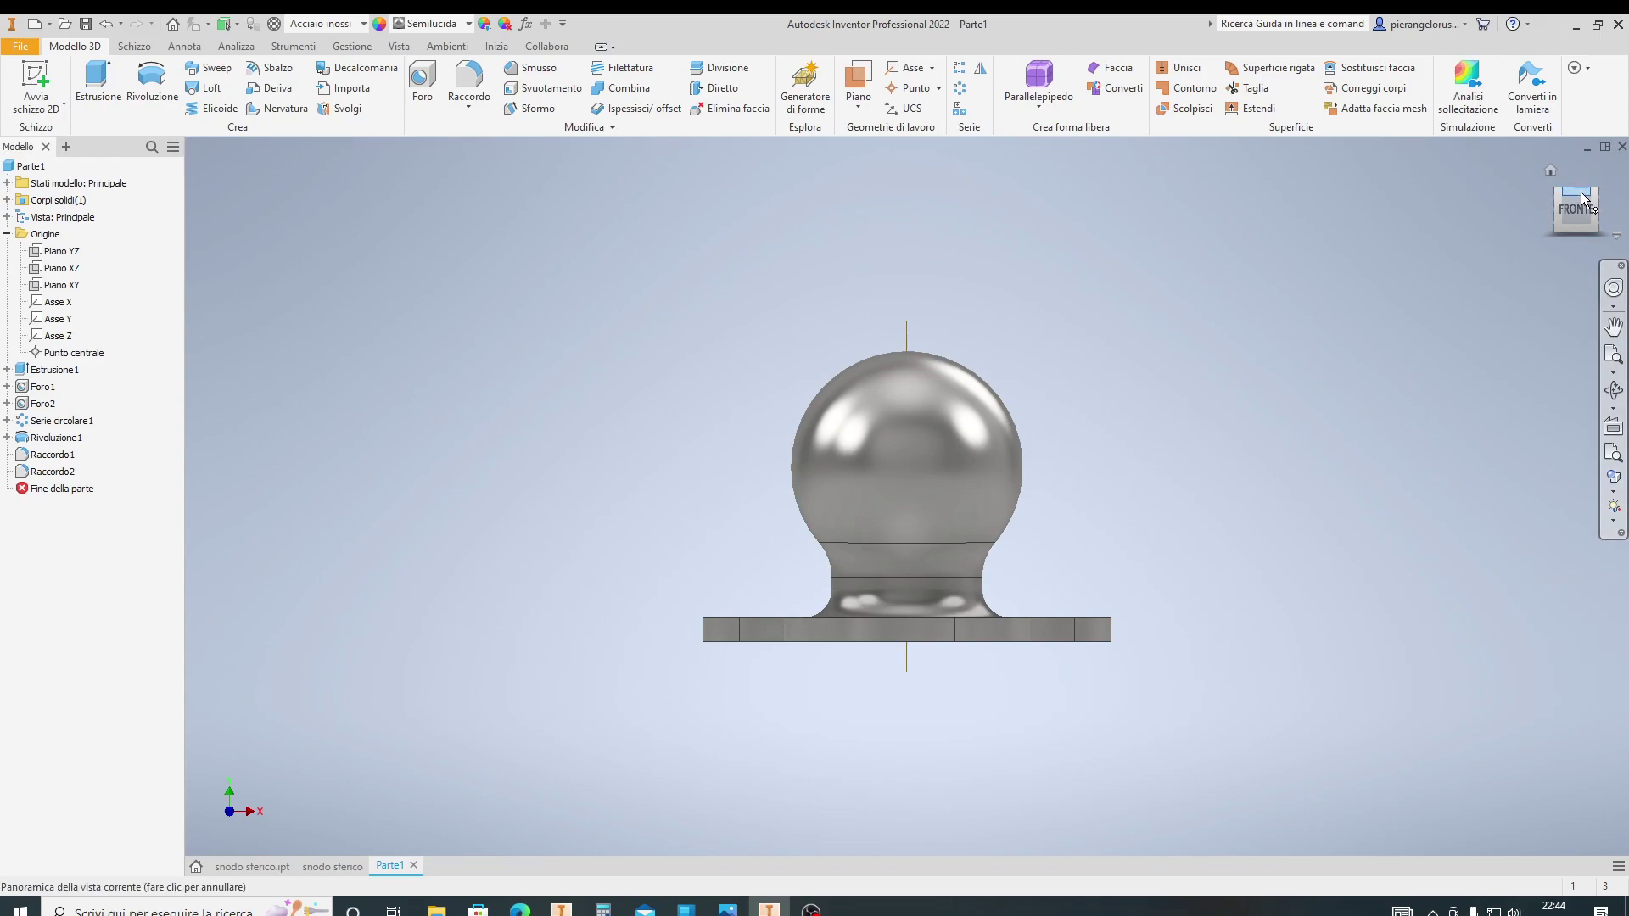
{"action": "left_click", "coordinate": [1582, 200]}
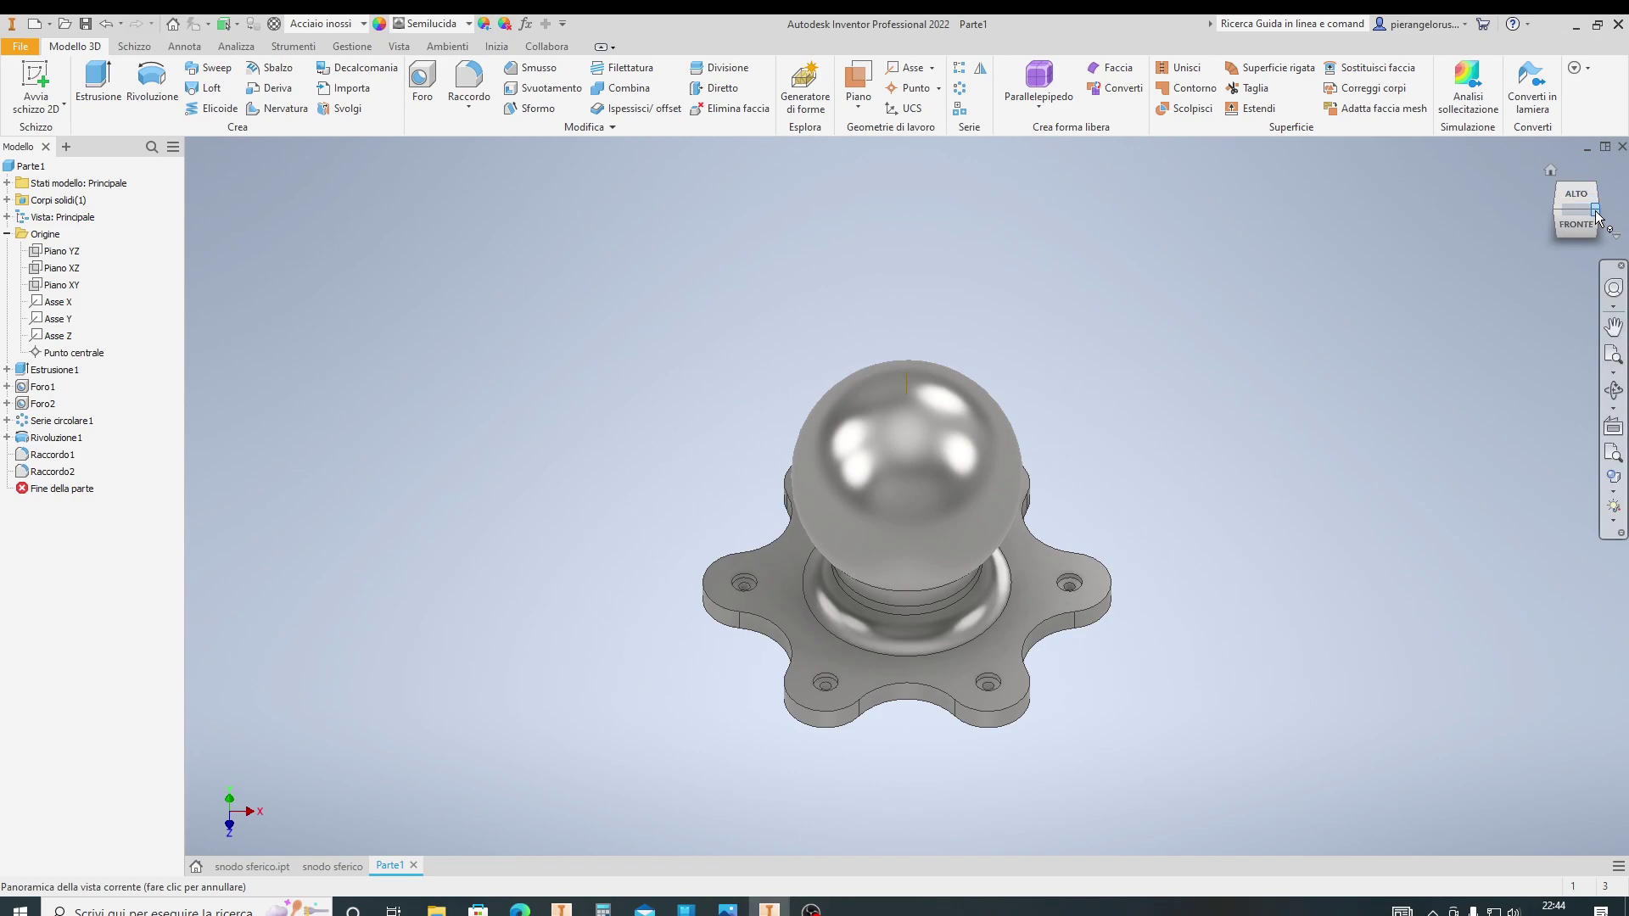
{"action": "left_click", "coordinate": [1595, 212]}
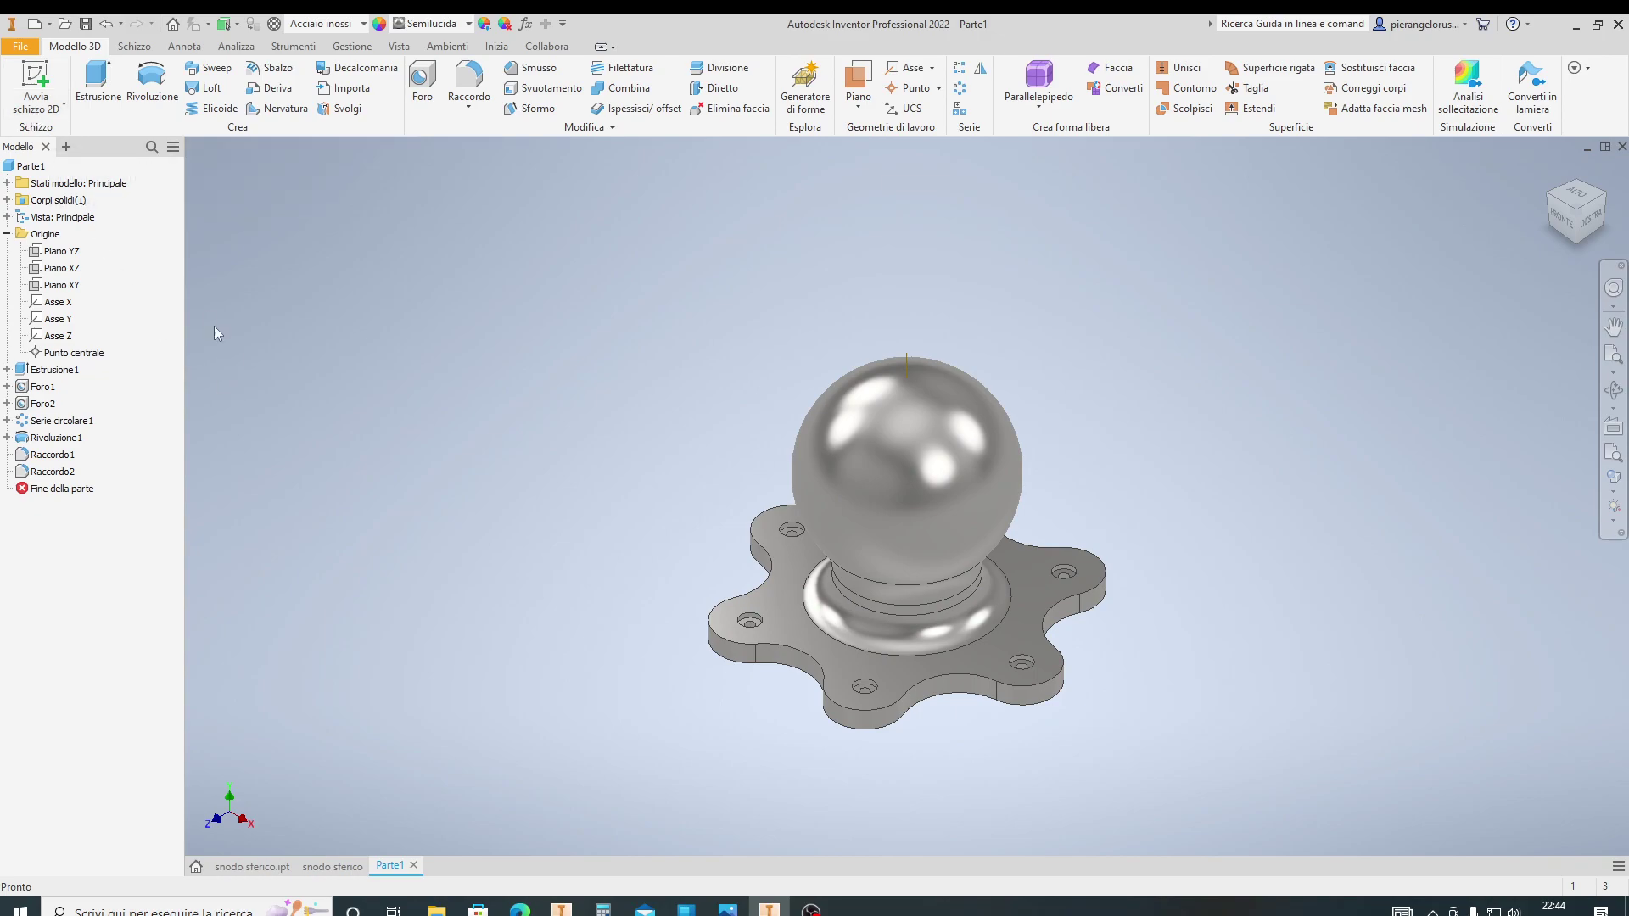
Start a new 2D sketch, then switch to the snodo sferico drawing for reference
{"action": "left_click", "coordinate": [38, 105]}
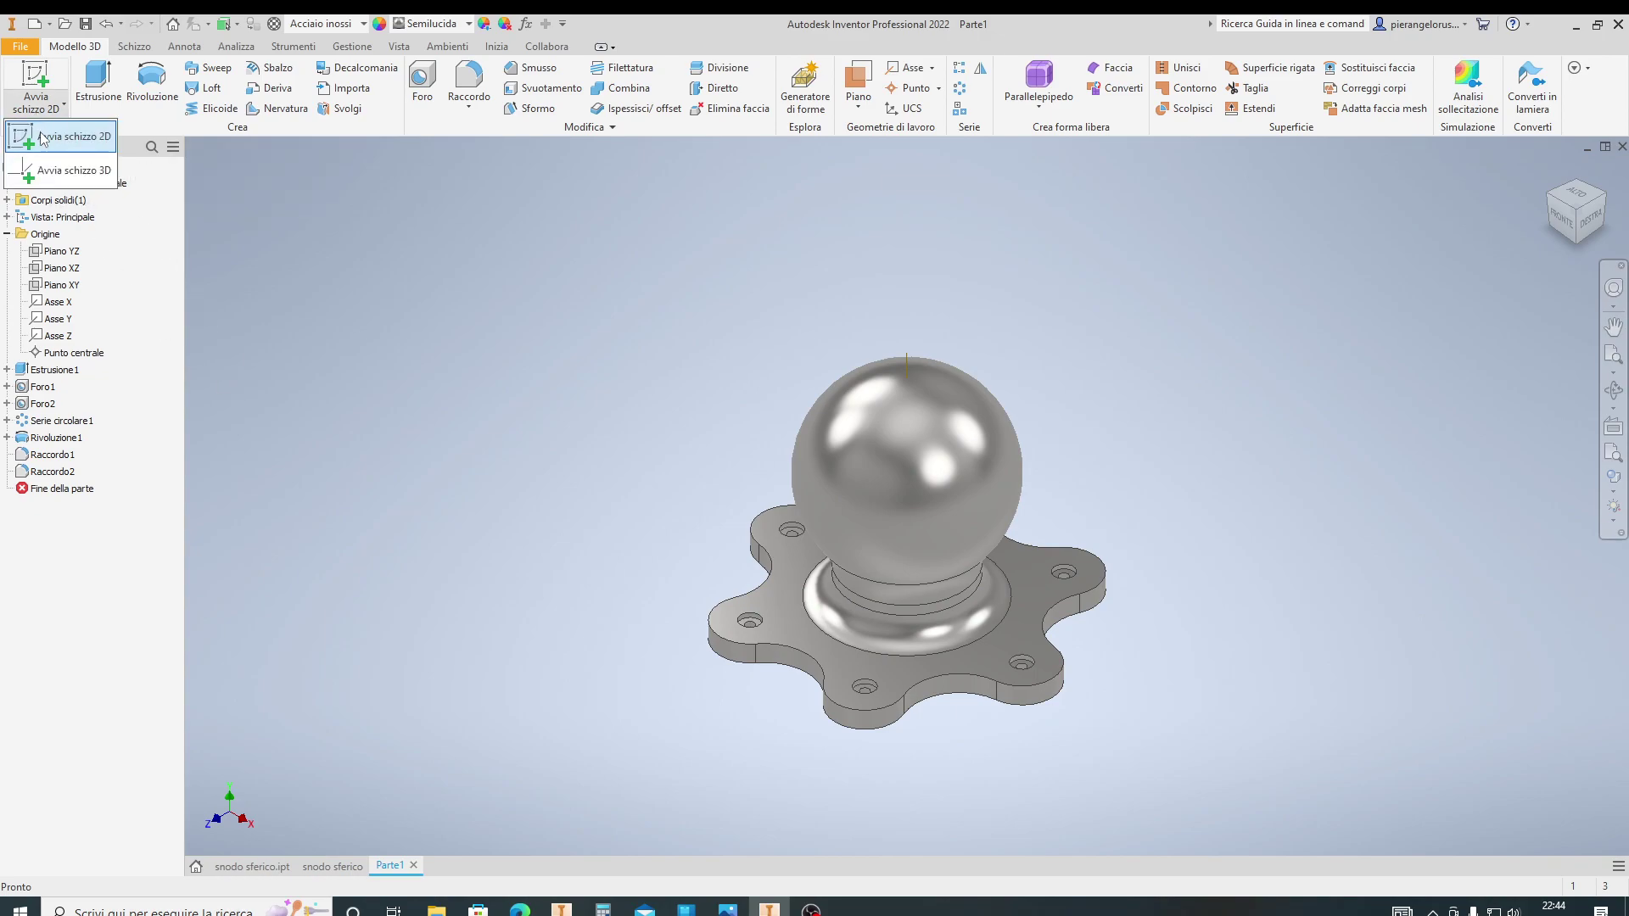
{"action": "left_click", "coordinate": [42, 138]}
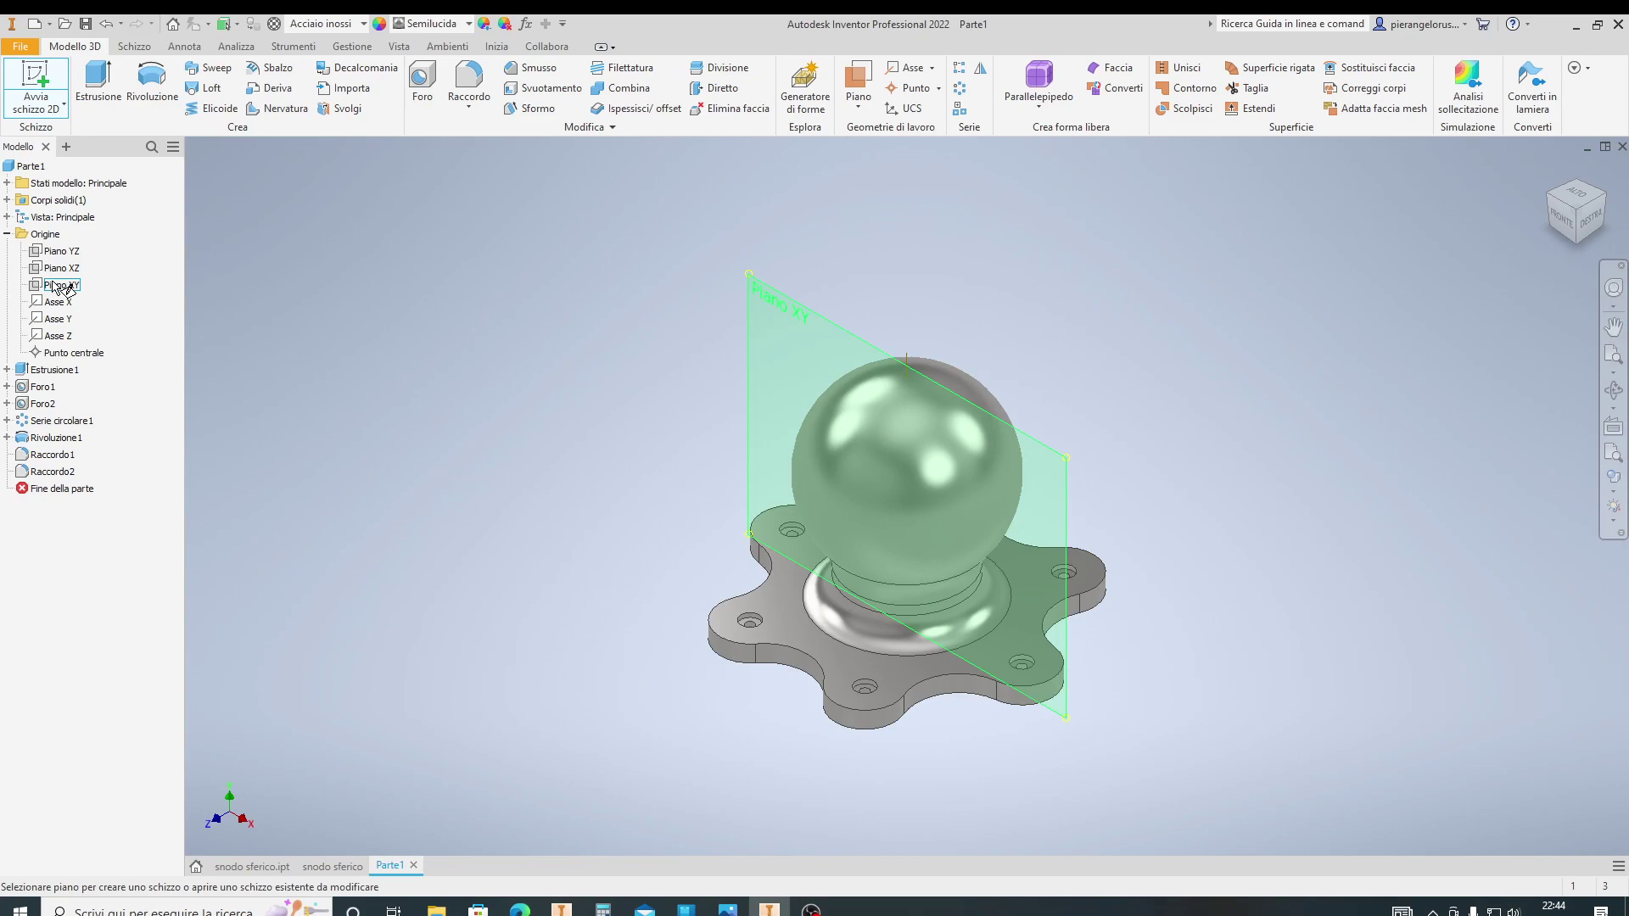
{"action": "left_click", "coordinate": [341, 867]}
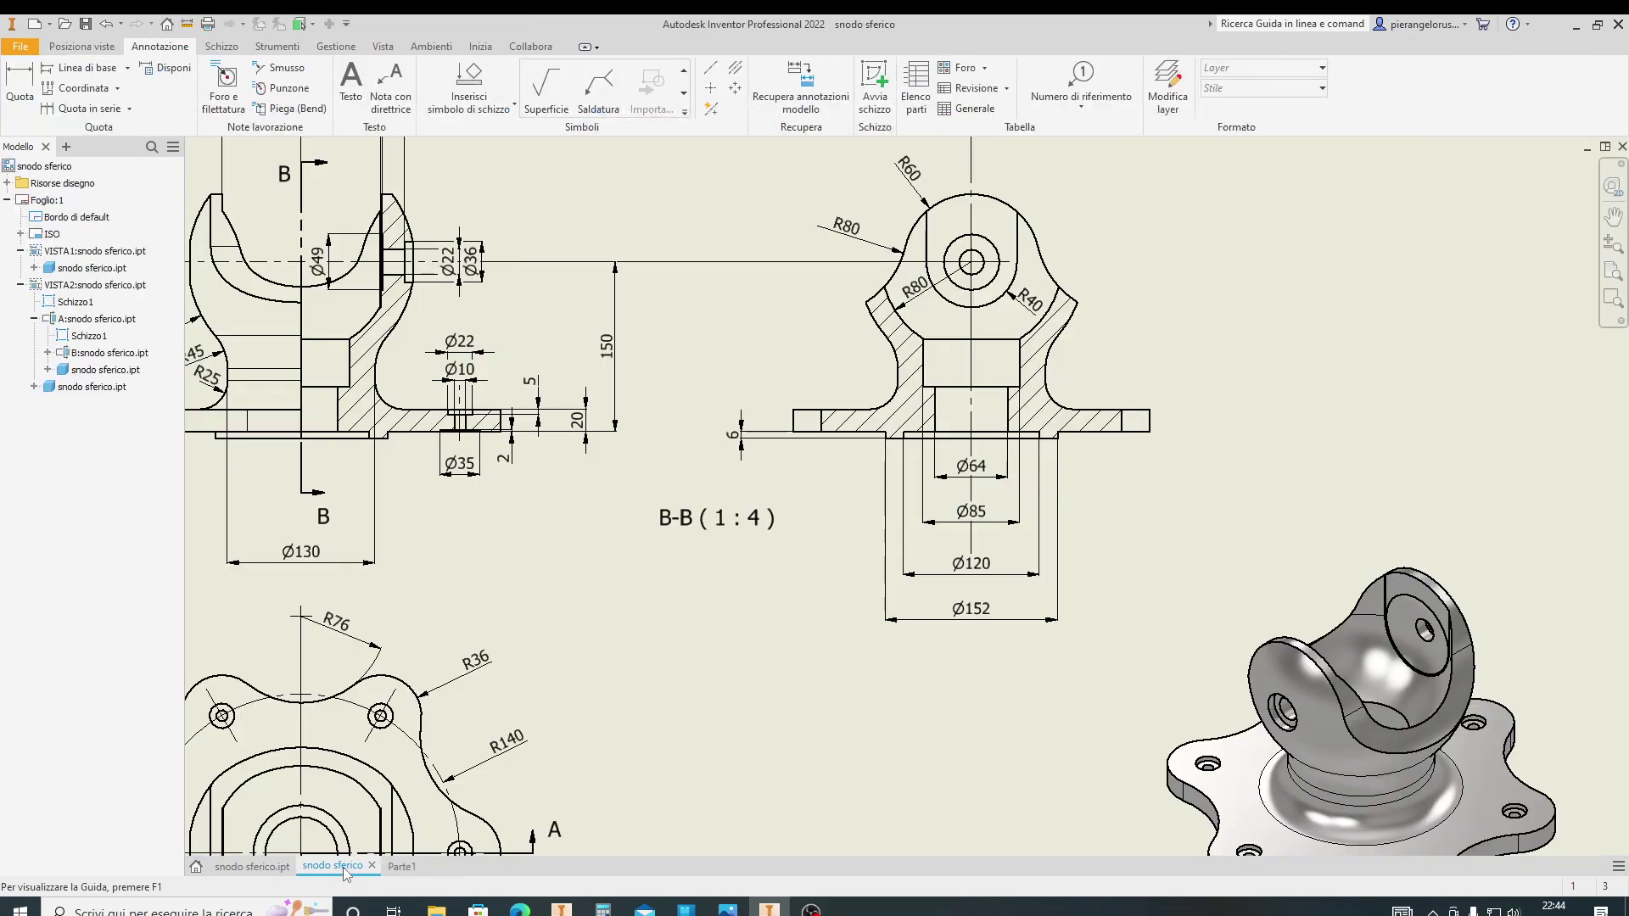
Zoom and pan the drawing to review the flange's top-view dimensions, then return to Parte1
{"action": "scroll", "coordinate": [323, 849], "scroll_direction": "down", "scroll_amount": 2}
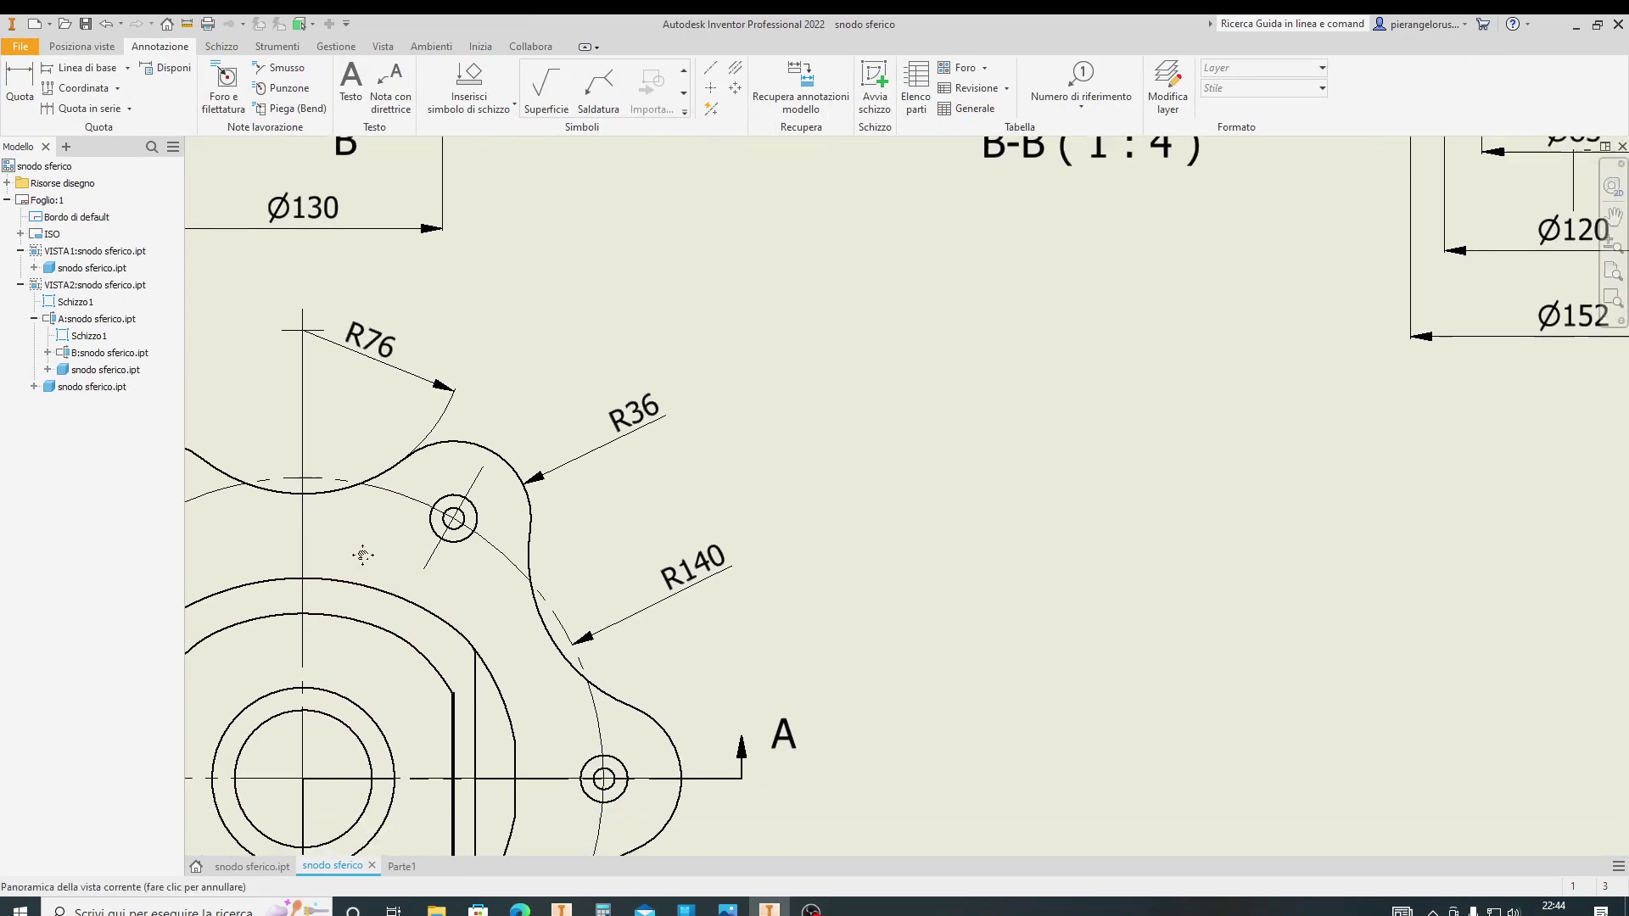
{"action": "middle_click_drag", "start_coordinate": [545, 672], "coordinate": [545, 545]}
{"action": "scroll", "coordinate": [782, 553], "scroll_direction": "down", "scroll_amount": 5}
{"action": "scroll", "coordinate": [782, 553], "scroll_direction": "up", "scroll_amount": 5}
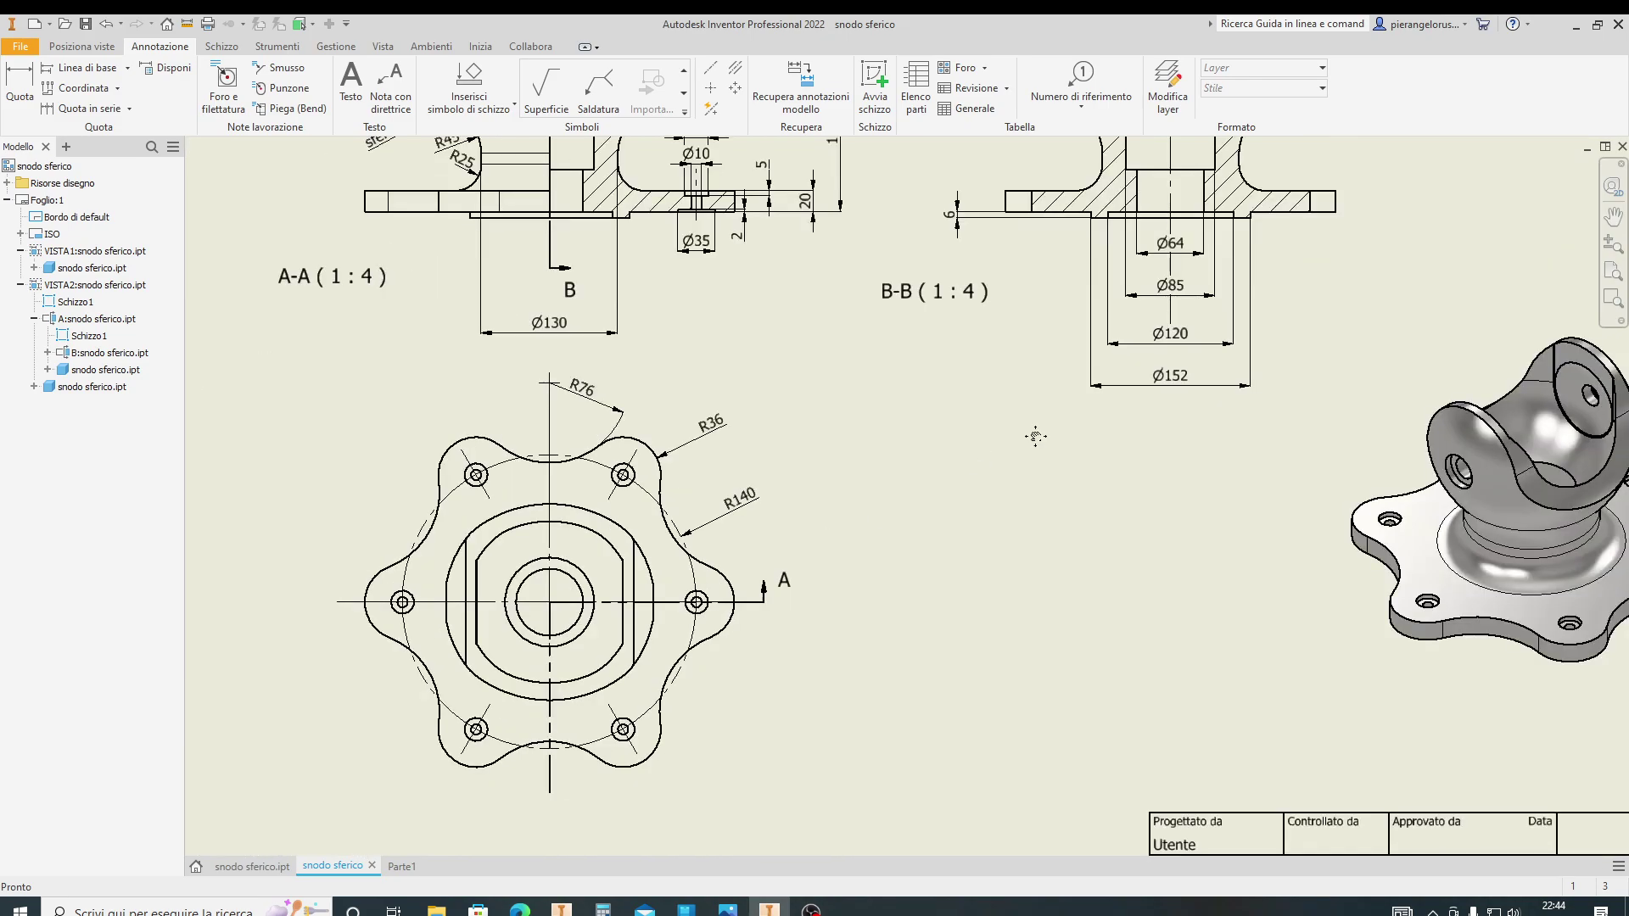
{"action": "scroll", "coordinate": [933, 551], "scroll_direction": "down", "scroll_amount": 1}
{"action": "scroll", "coordinate": [990, 627], "scroll_direction": "down", "scroll_amount": 1}
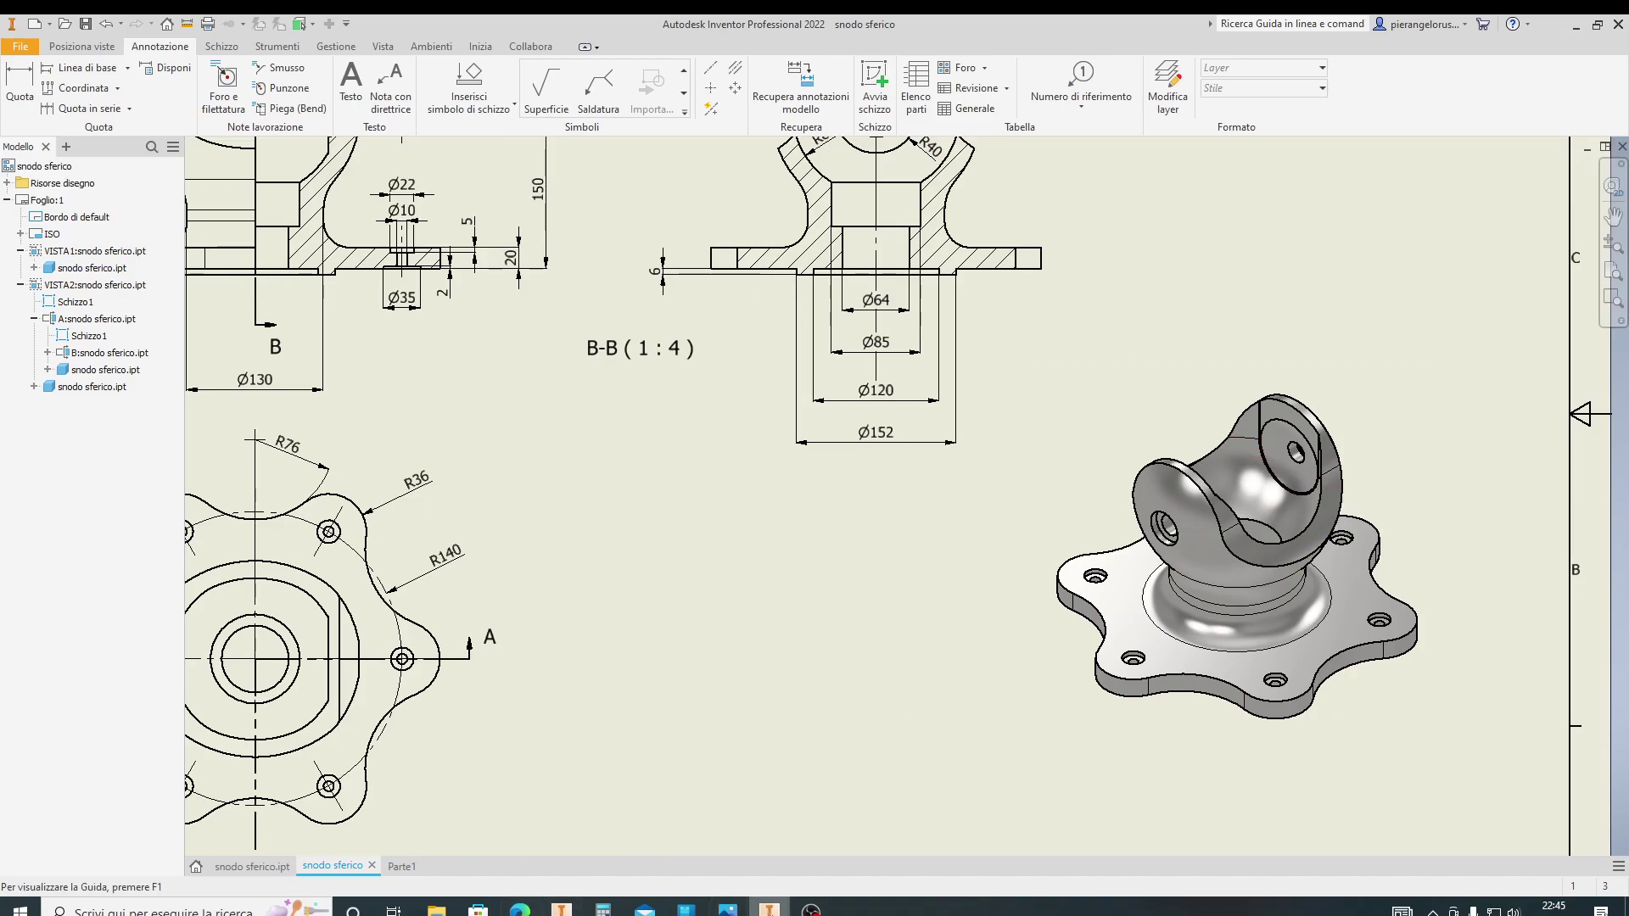
{"action": "left_click", "coordinate": [410, 864]}
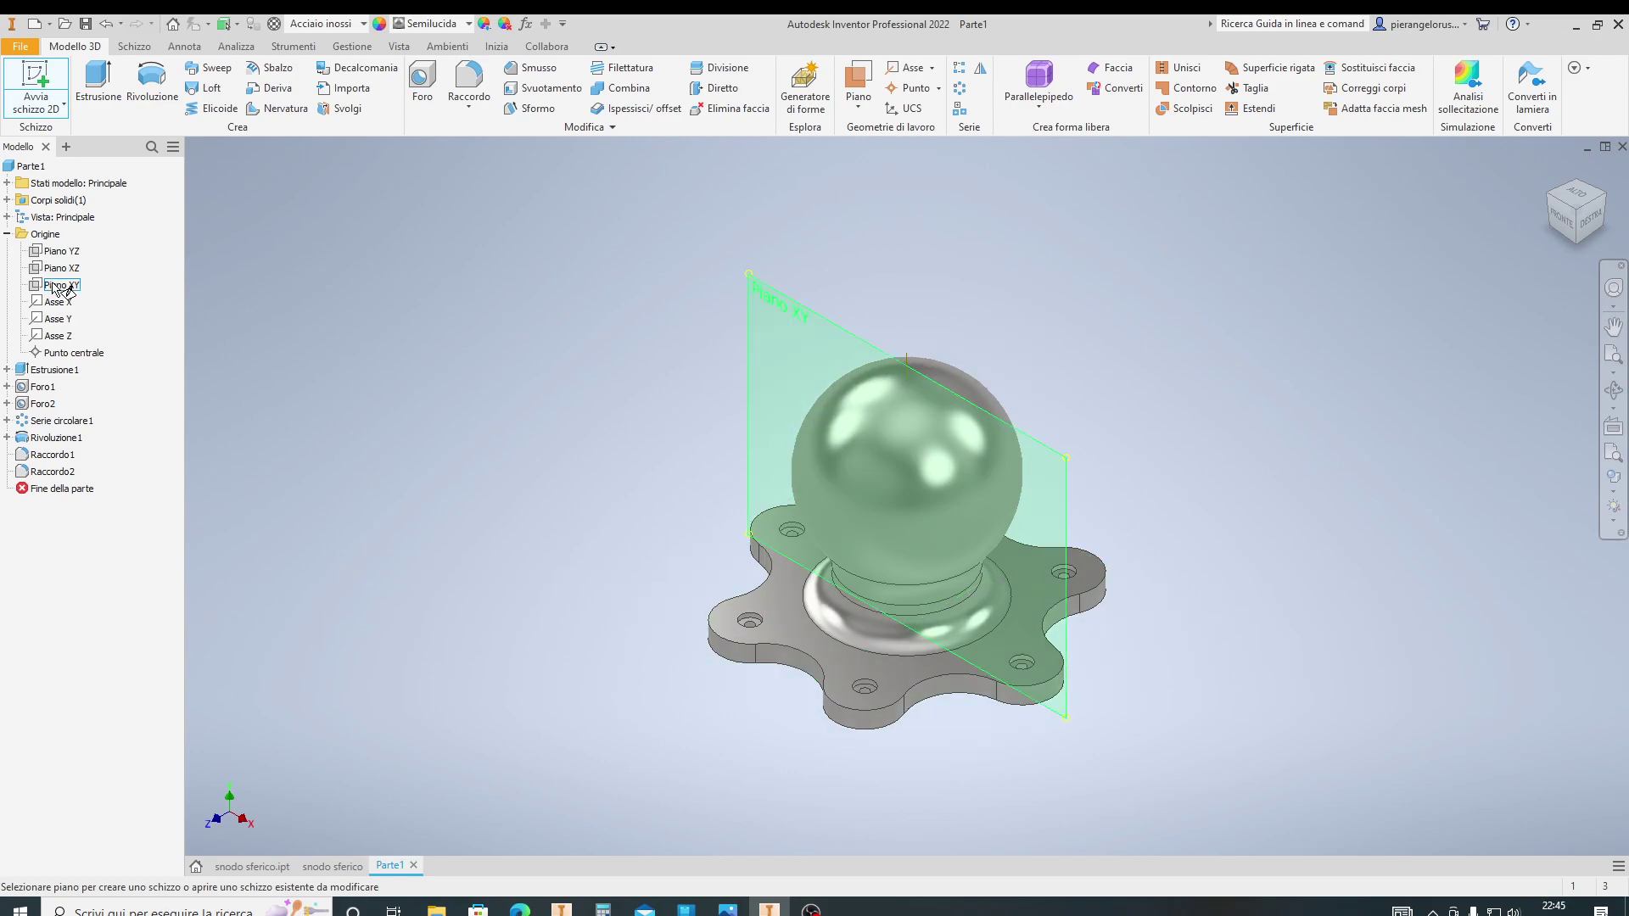
Place an empty sketch, Schizzo5, on Piano YZ and finish it without drawing
{"action": "left_click", "coordinate": [58, 286]}
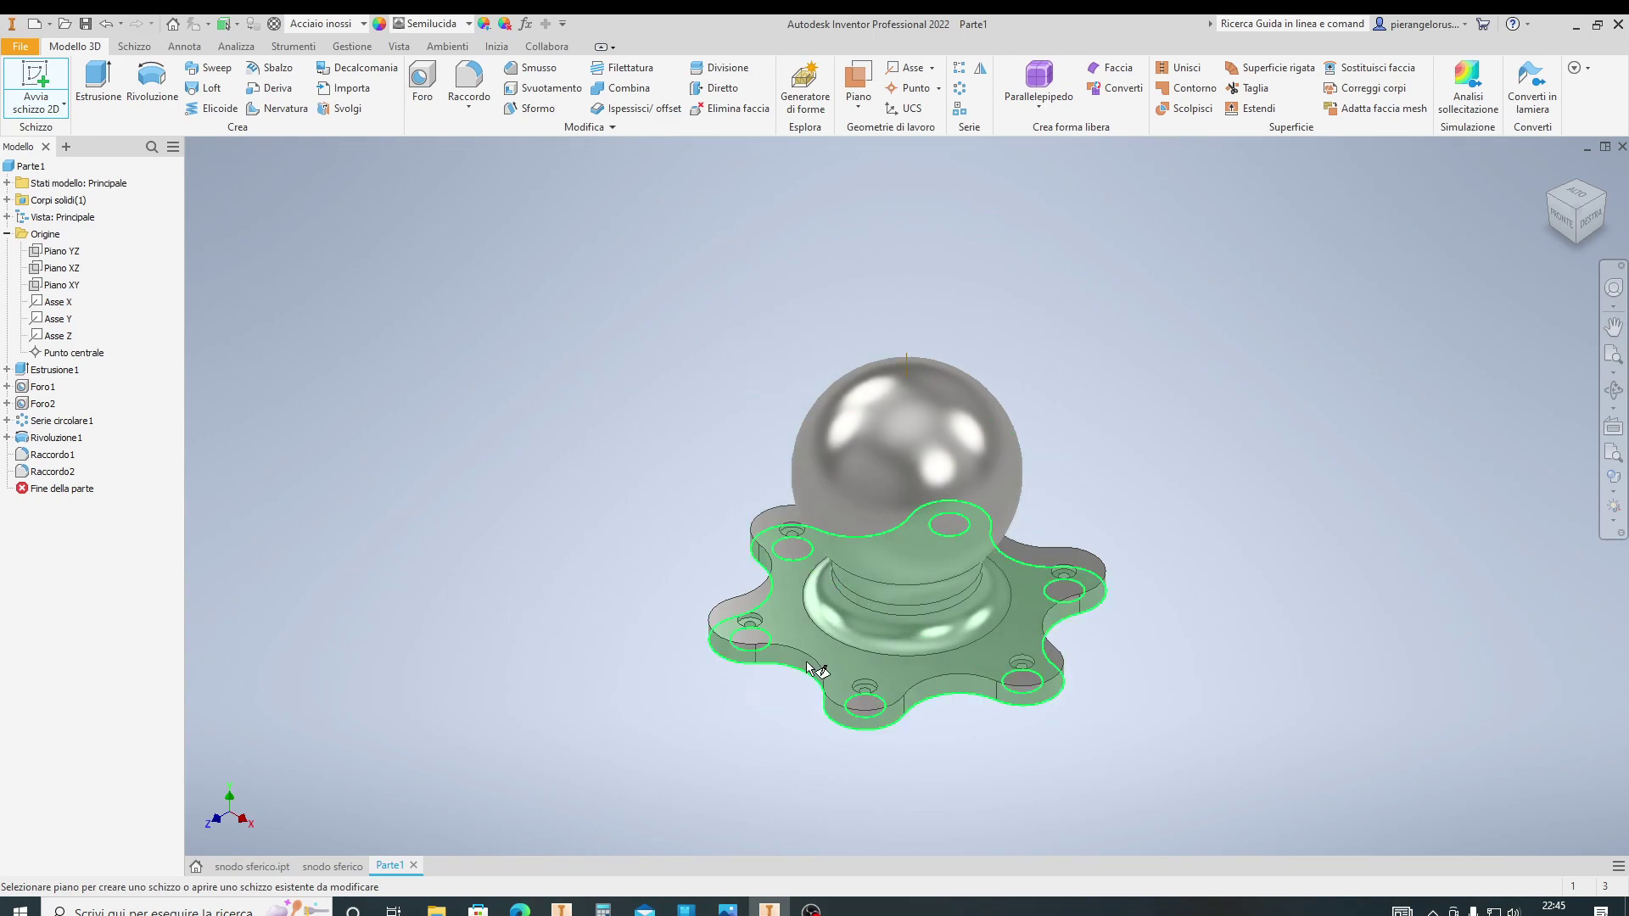
{"action": "left_click", "coordinate": [53, 255]}
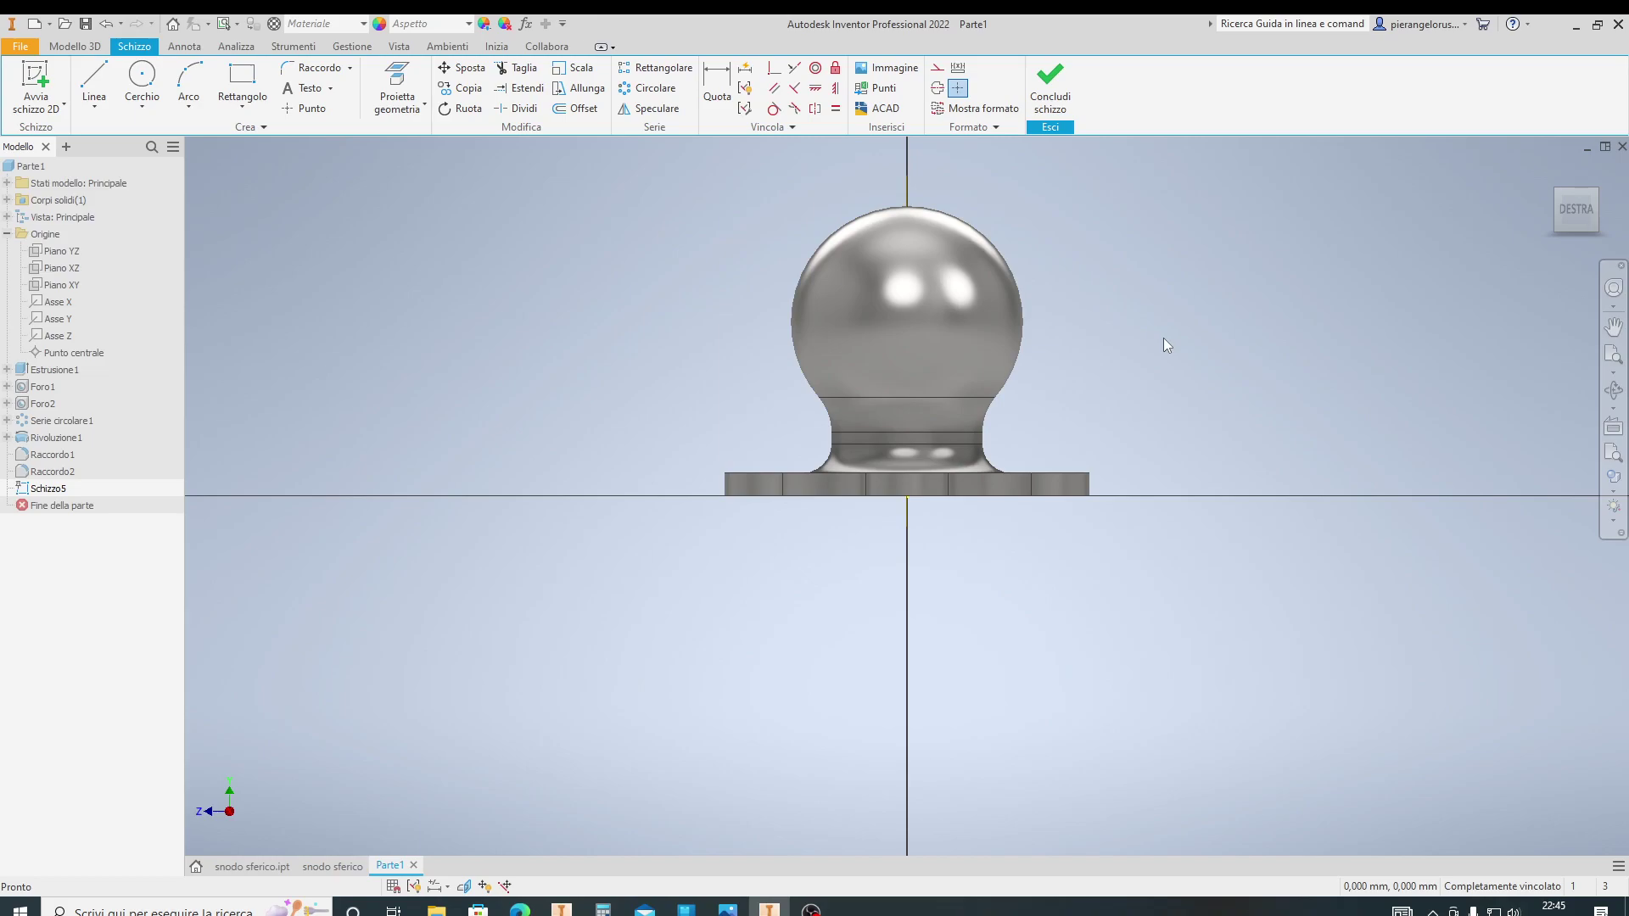
{"action": "mouse_move", "coordinate": [1576, 209]}
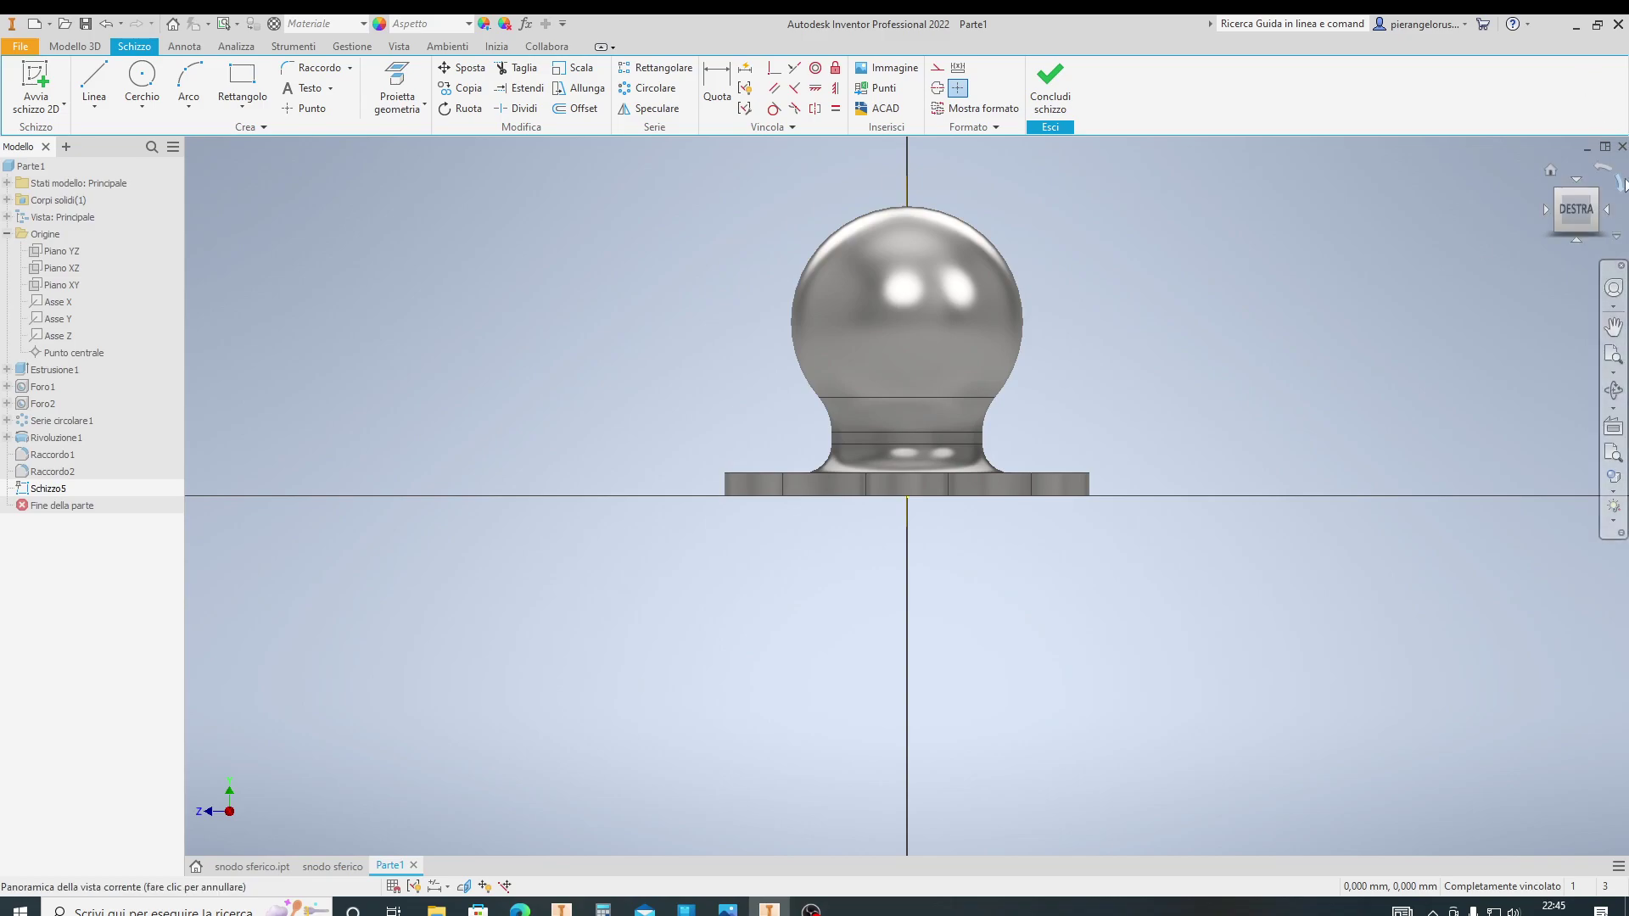
{"action": "left_click", "coordinate": [1578, 197]}
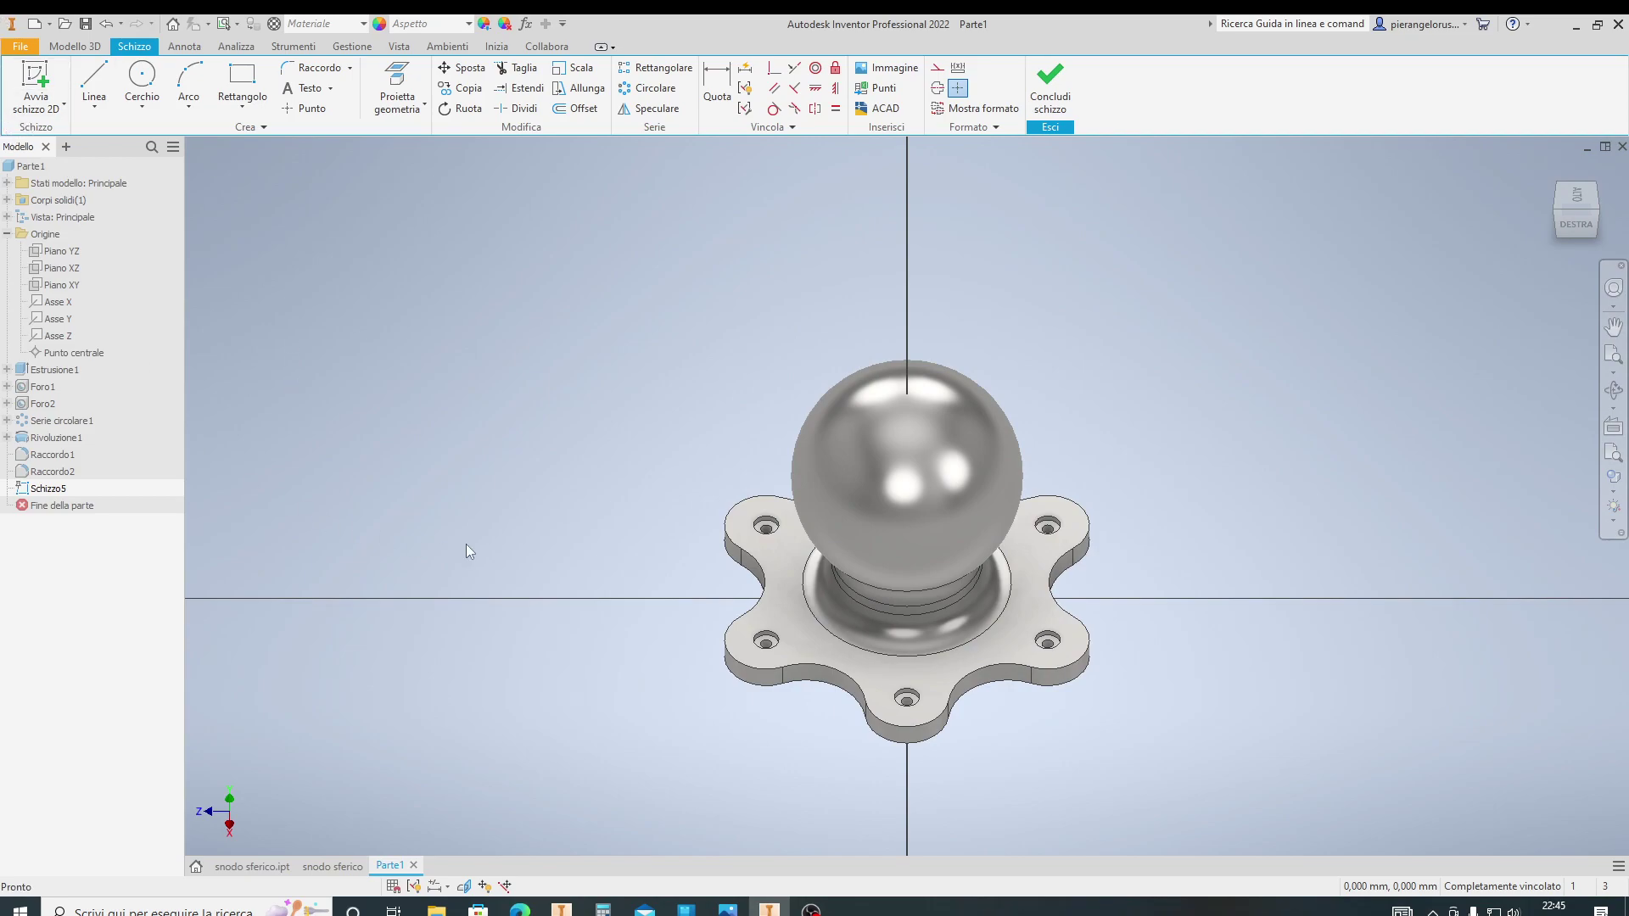
{"action": "left_click", "coordinate": [46, 117]}
{"action": "left_click", "coordinate": [51, 145]}
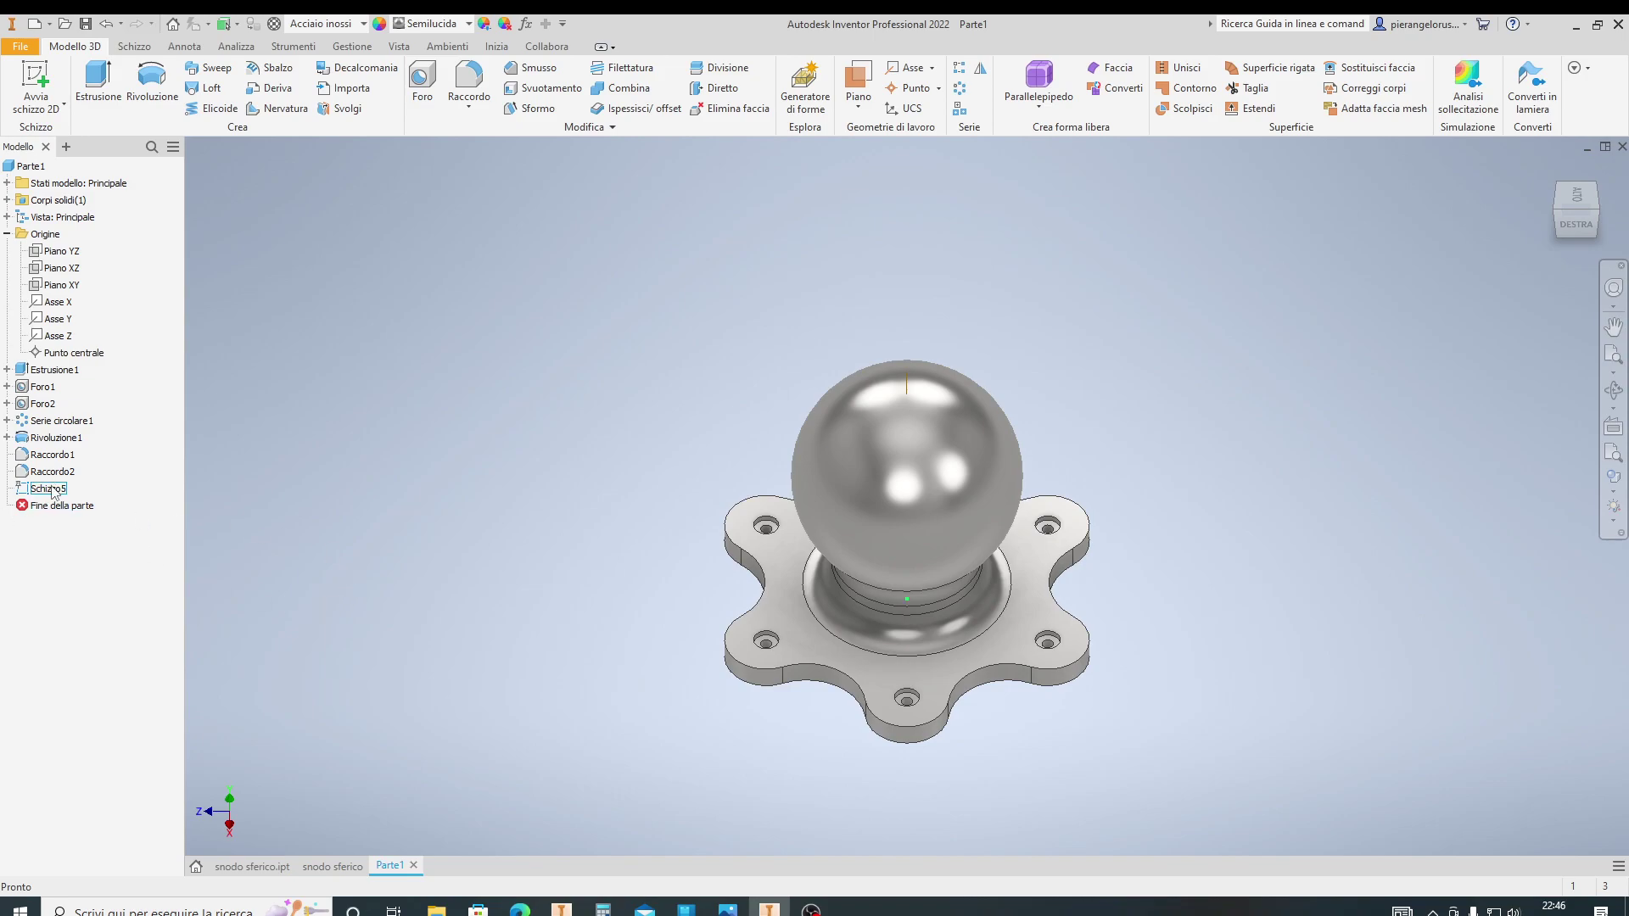
{"action": "left_click", "coordinate": [49, 489]}
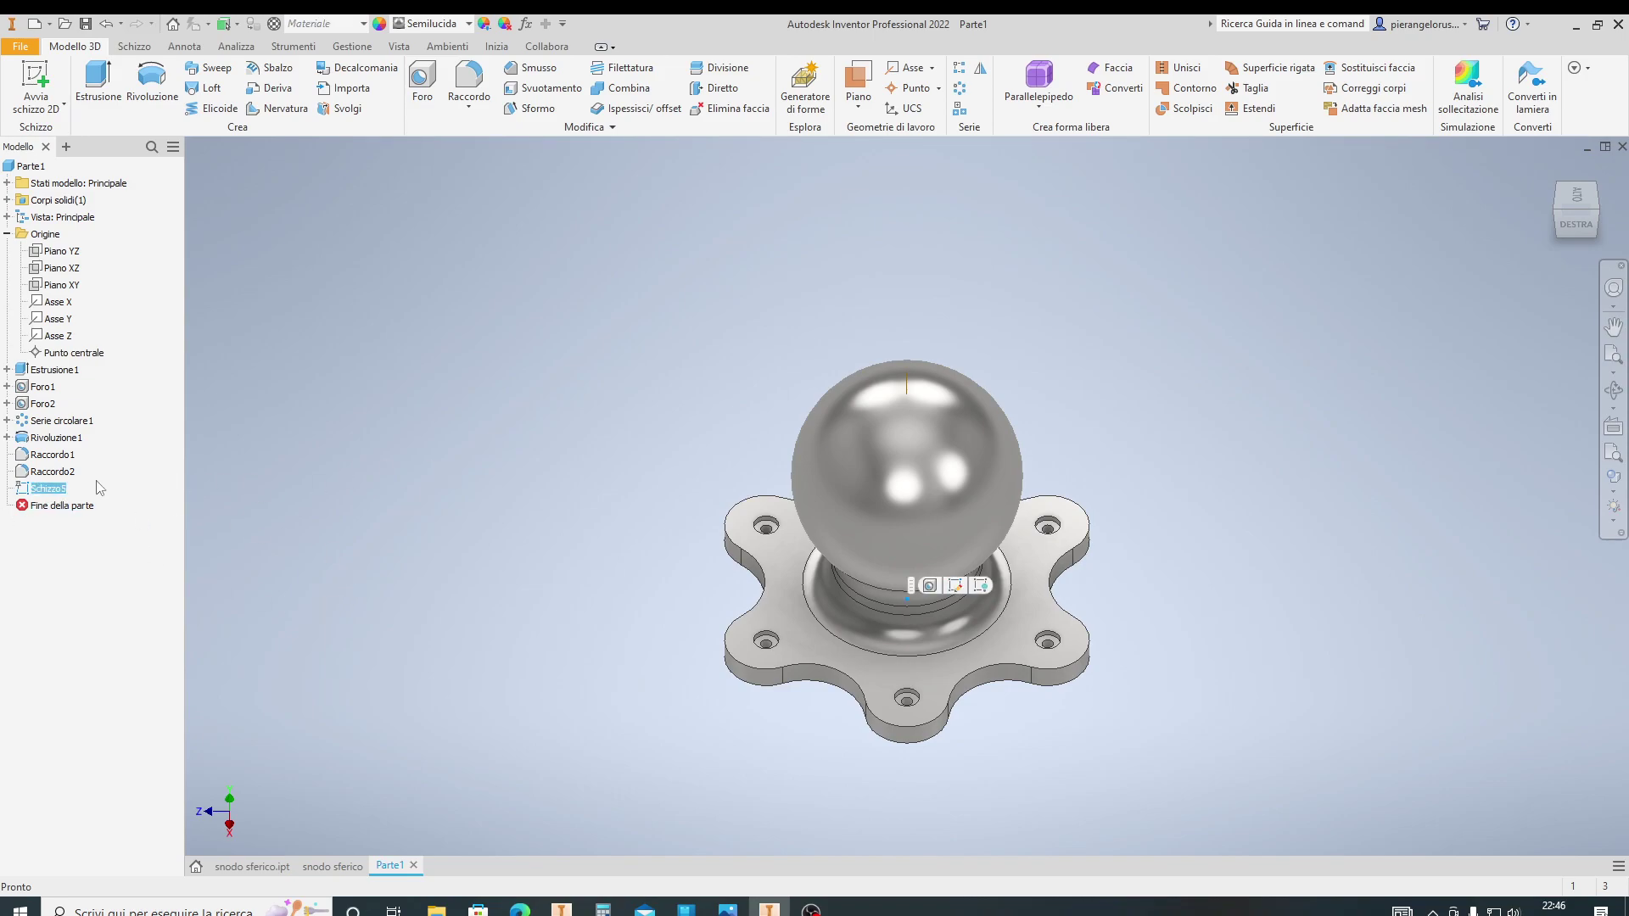
{"action": "left_click", "coordinate": [61, 494]}
Reopen Schizzo5 with Slice Graphics (F7) and centre the ball's cut profile
{"action": "double_click", "coordinate": [59, 490]}
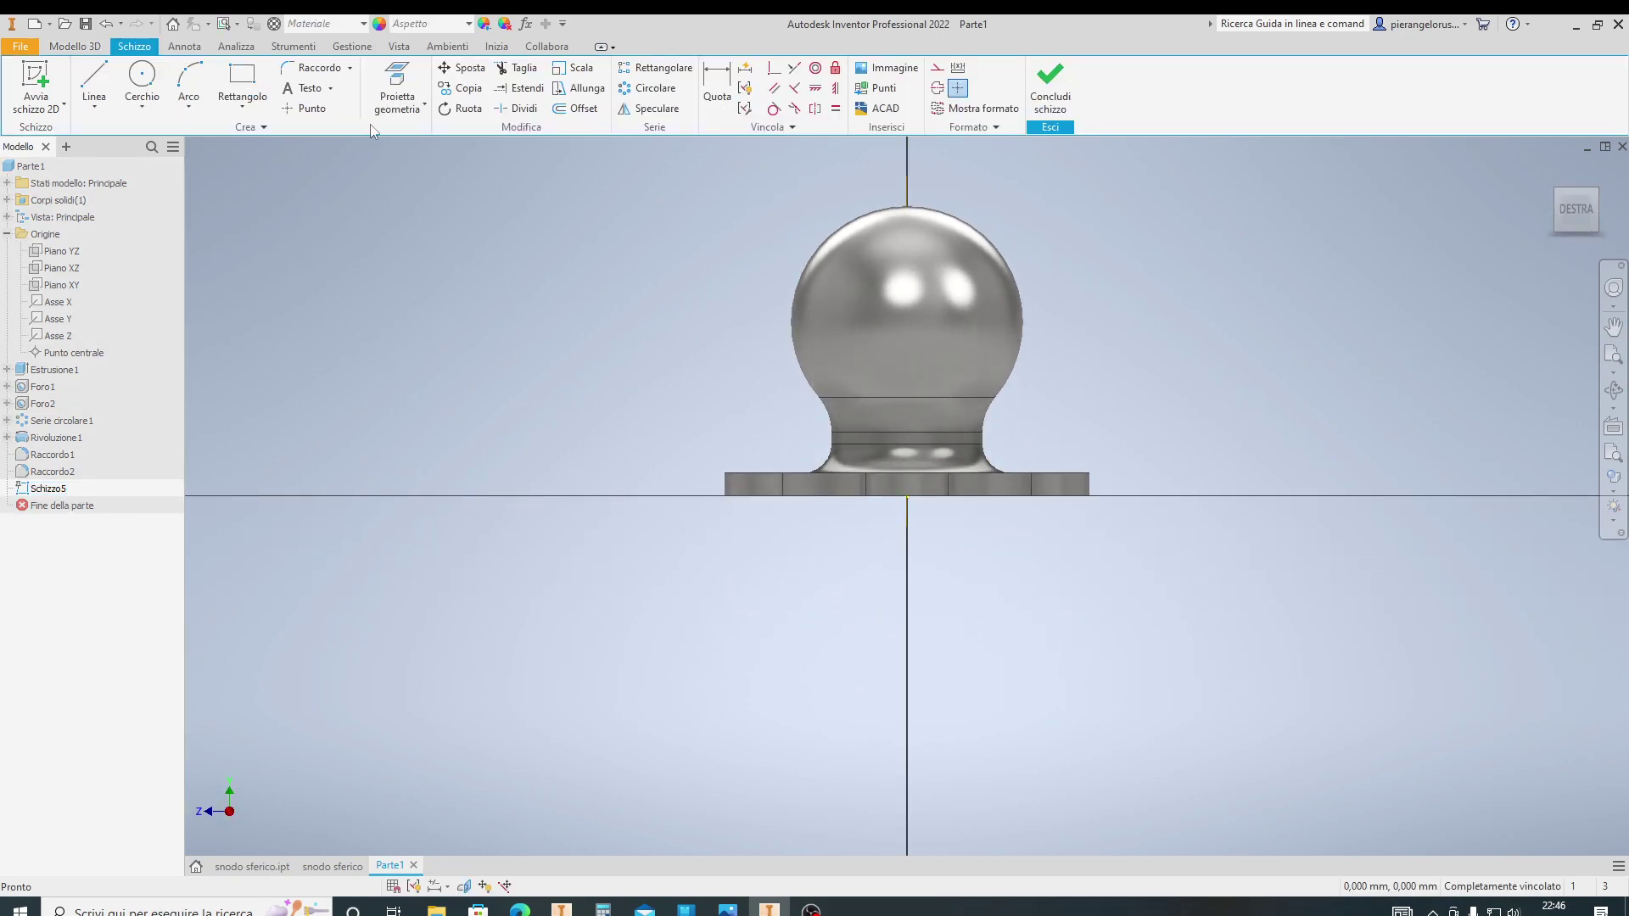
{"action": "left_click", "coordinate": [38, 113]}
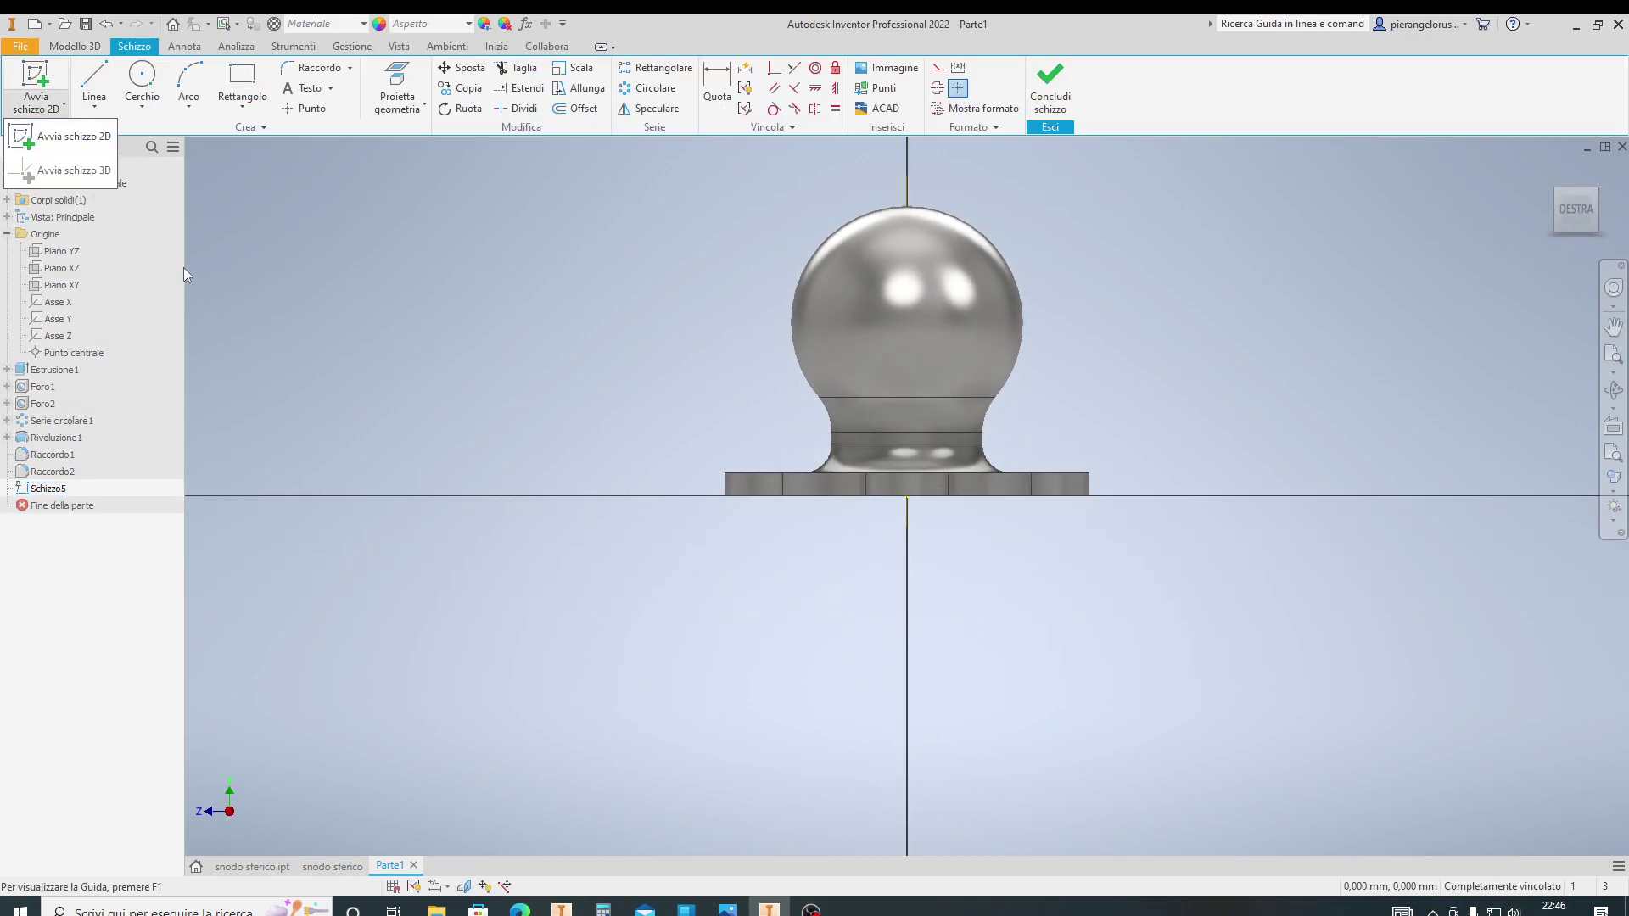
{"action": "left_click", "coordinate": [711, 425]}
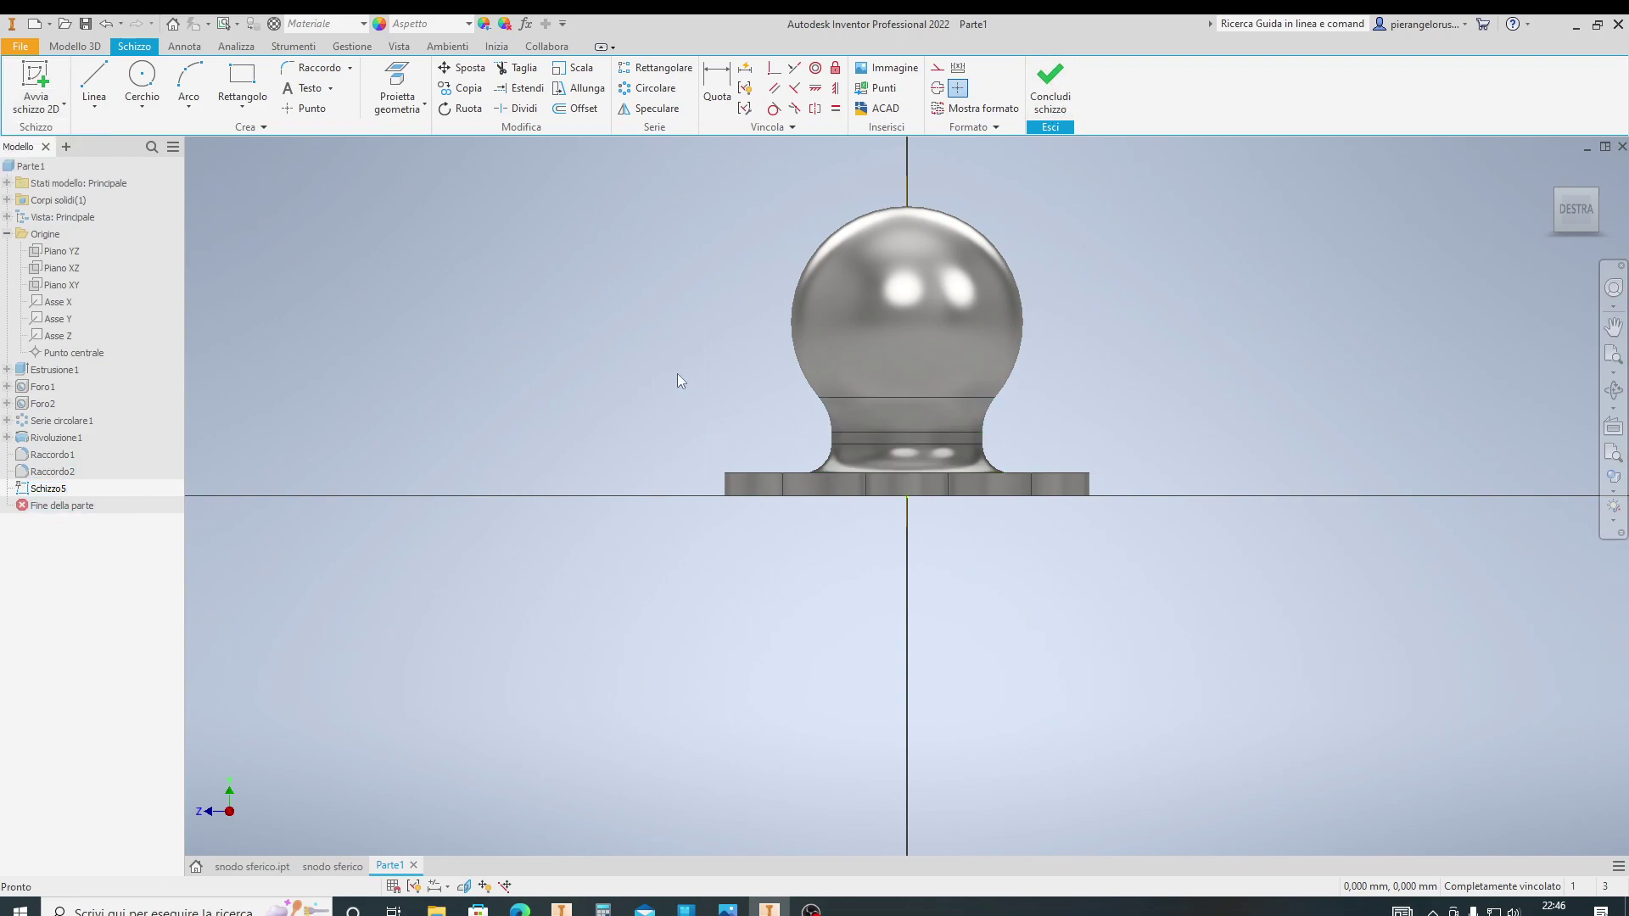
{"action": "key", "text": "F7"}
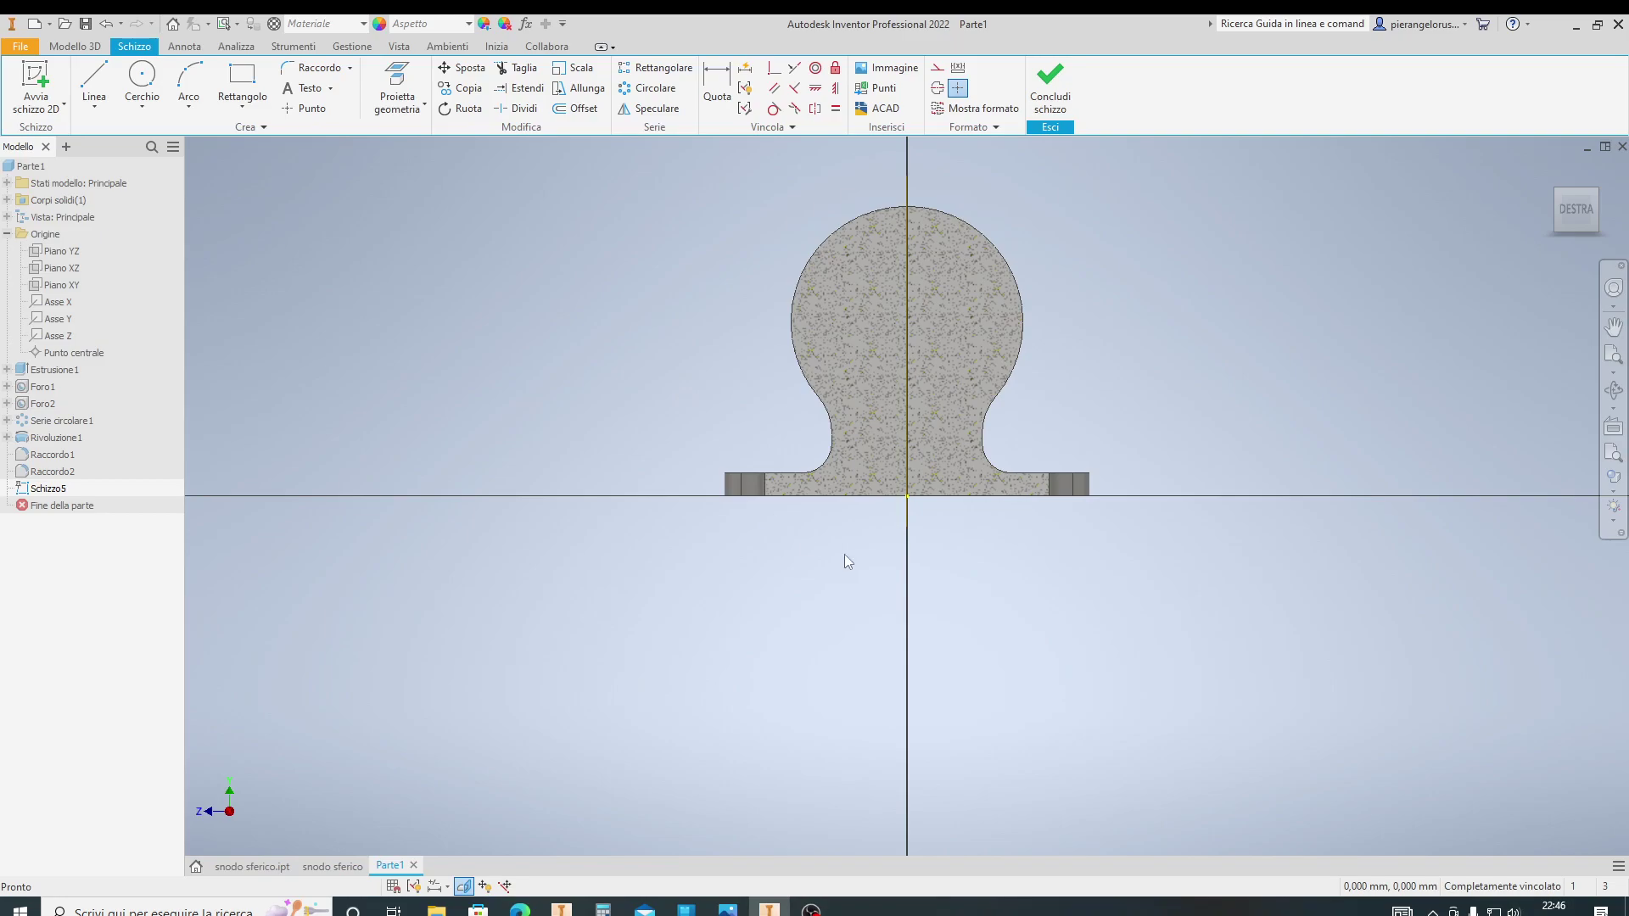
{"action": "scroll", "coordinate": [1074, 386], "scroll_direction": "up", "scroll_amount": 3}
{"action": "middle_click_drag", "start_coordinate": [1059, 447], "coordinate": [1045, 527]}
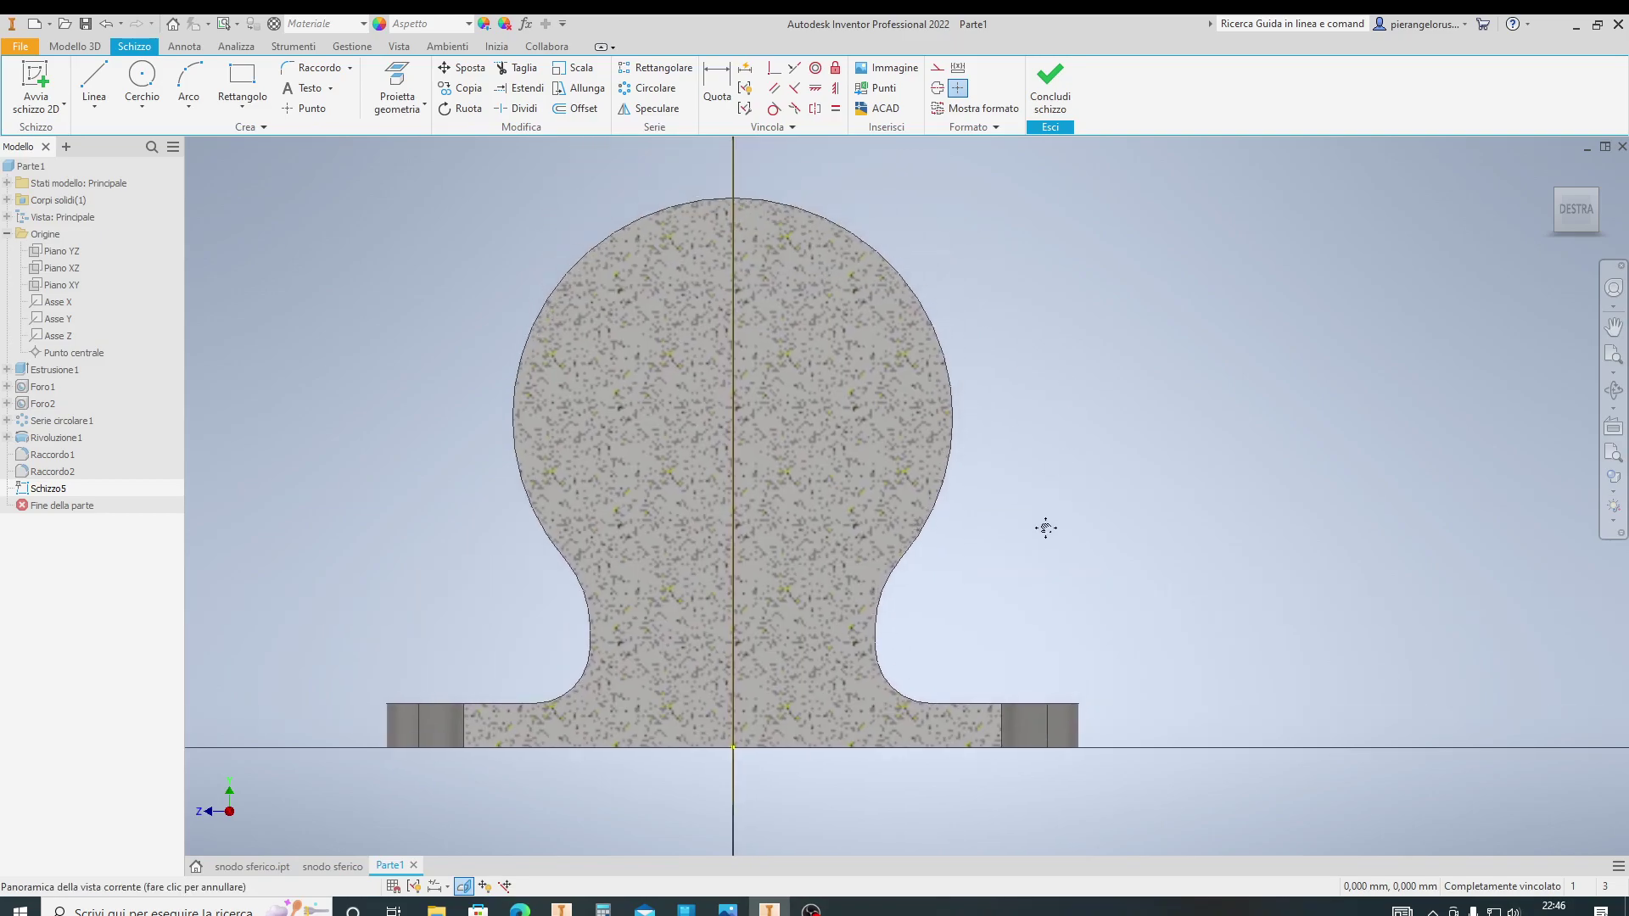
Project the ball's circular outer outline into Schizzo5 with Proietta geometria
{"action": "left_click", "coordinate": [386, 106]}
{"action": "left_click", "coordinate": [434, 146]}
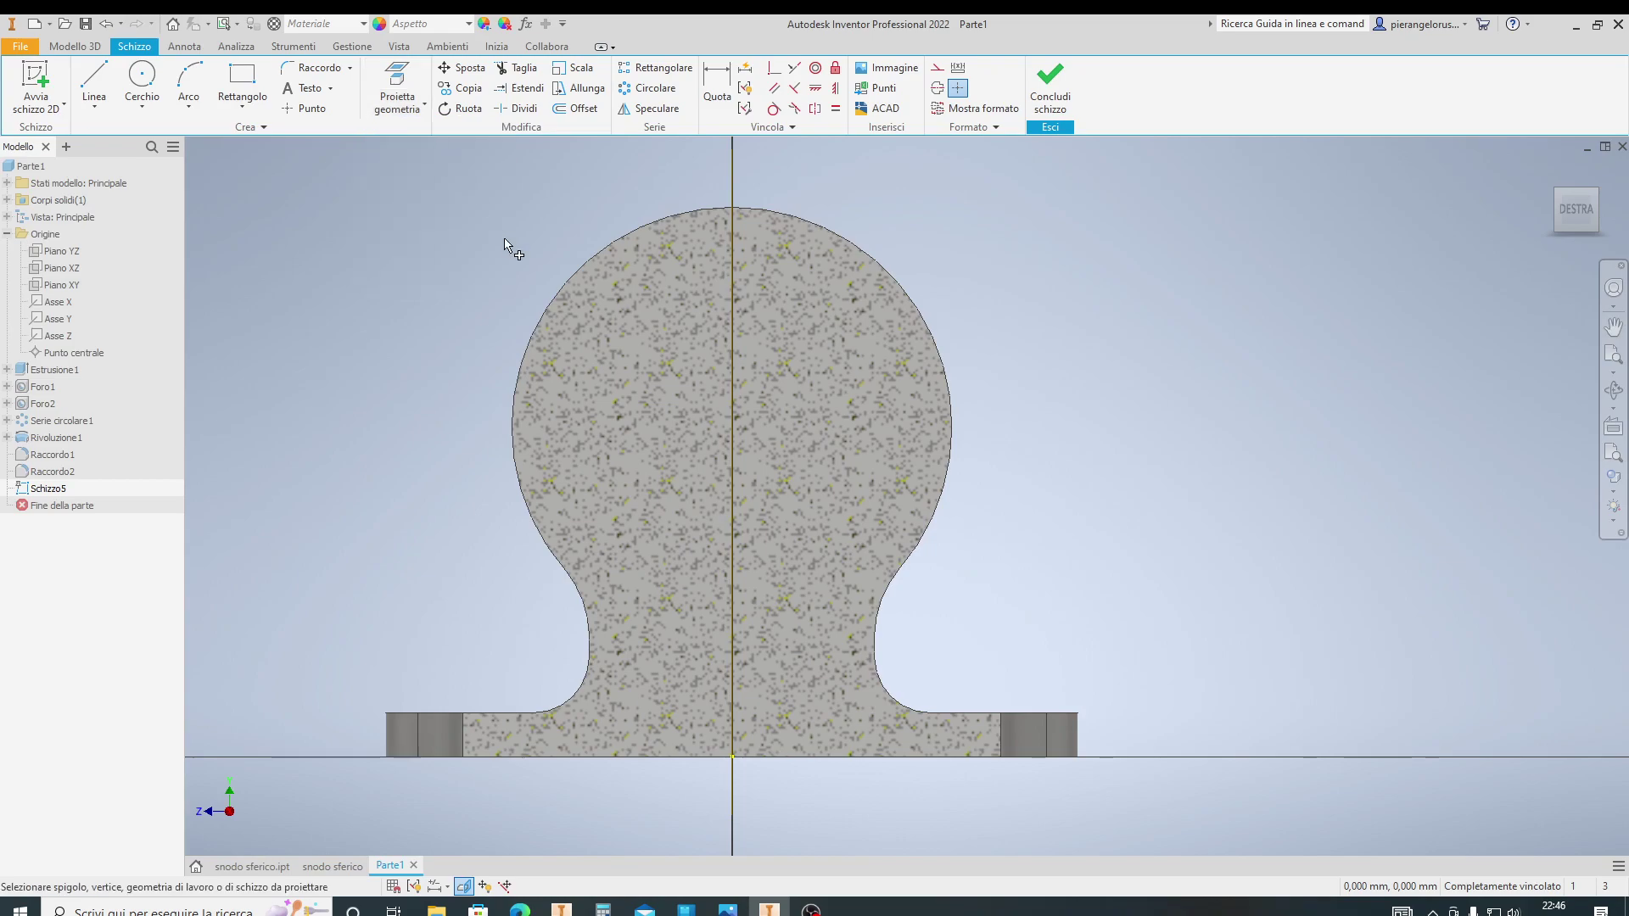
{"action": "left_click", "coordinate": [553, 305]}
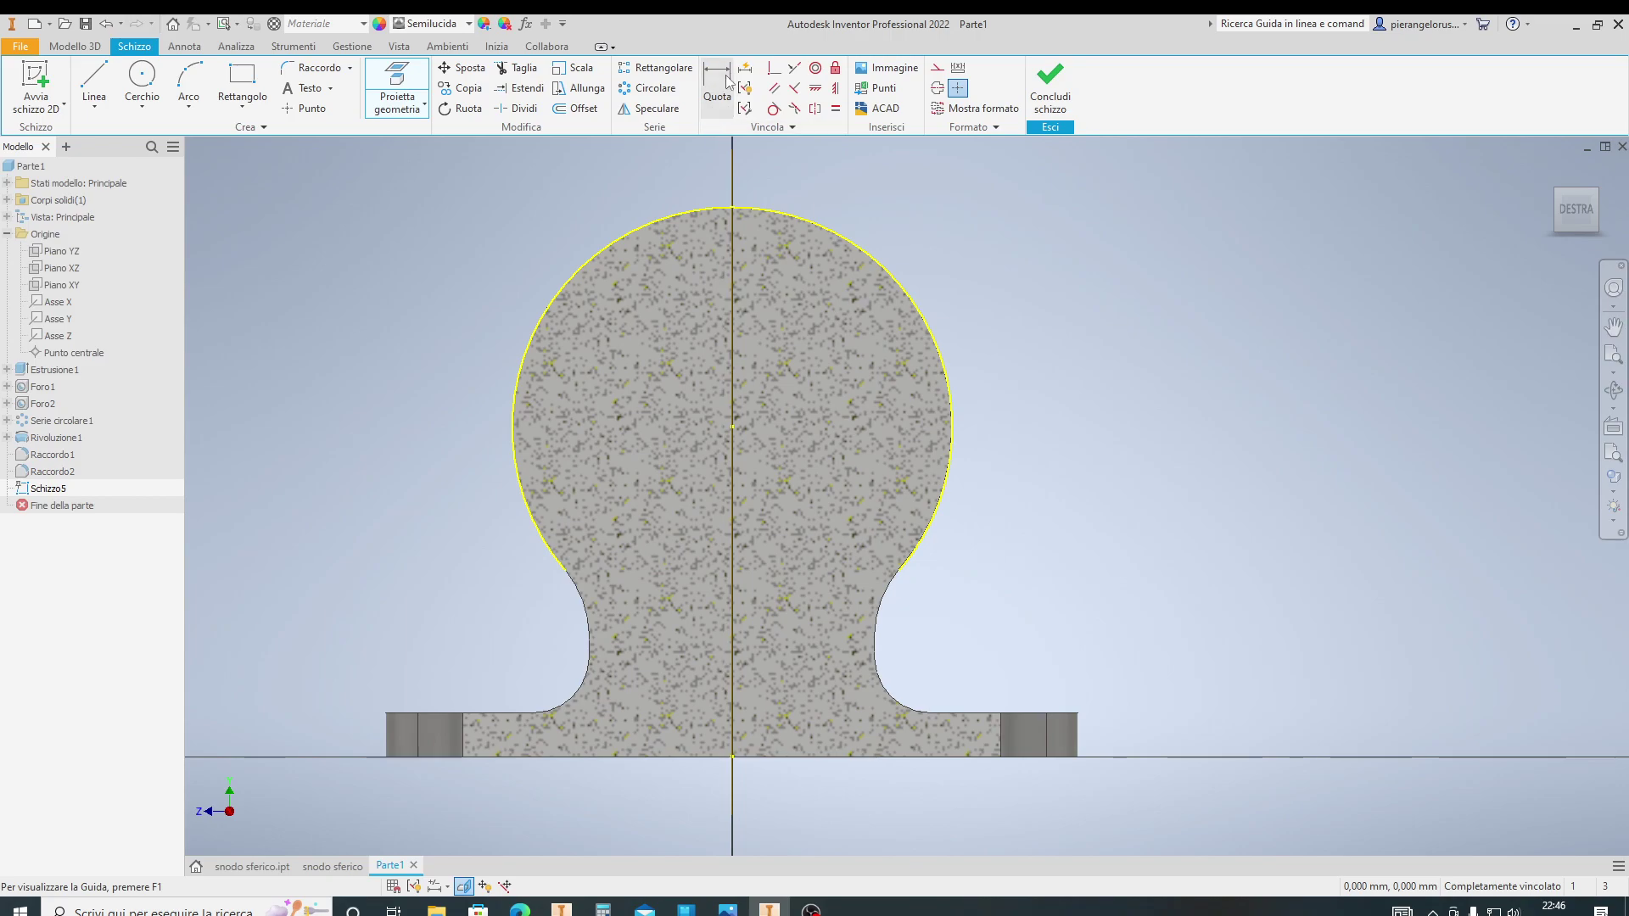
Draw a circle centred on the ball and a second circle to the left of the part
{"action": "left_click", "coordinate": [146, 96]}
{"action": "middle_click_drag", "start_coordinate": [526, 267], "coordinate": [455, 465]}
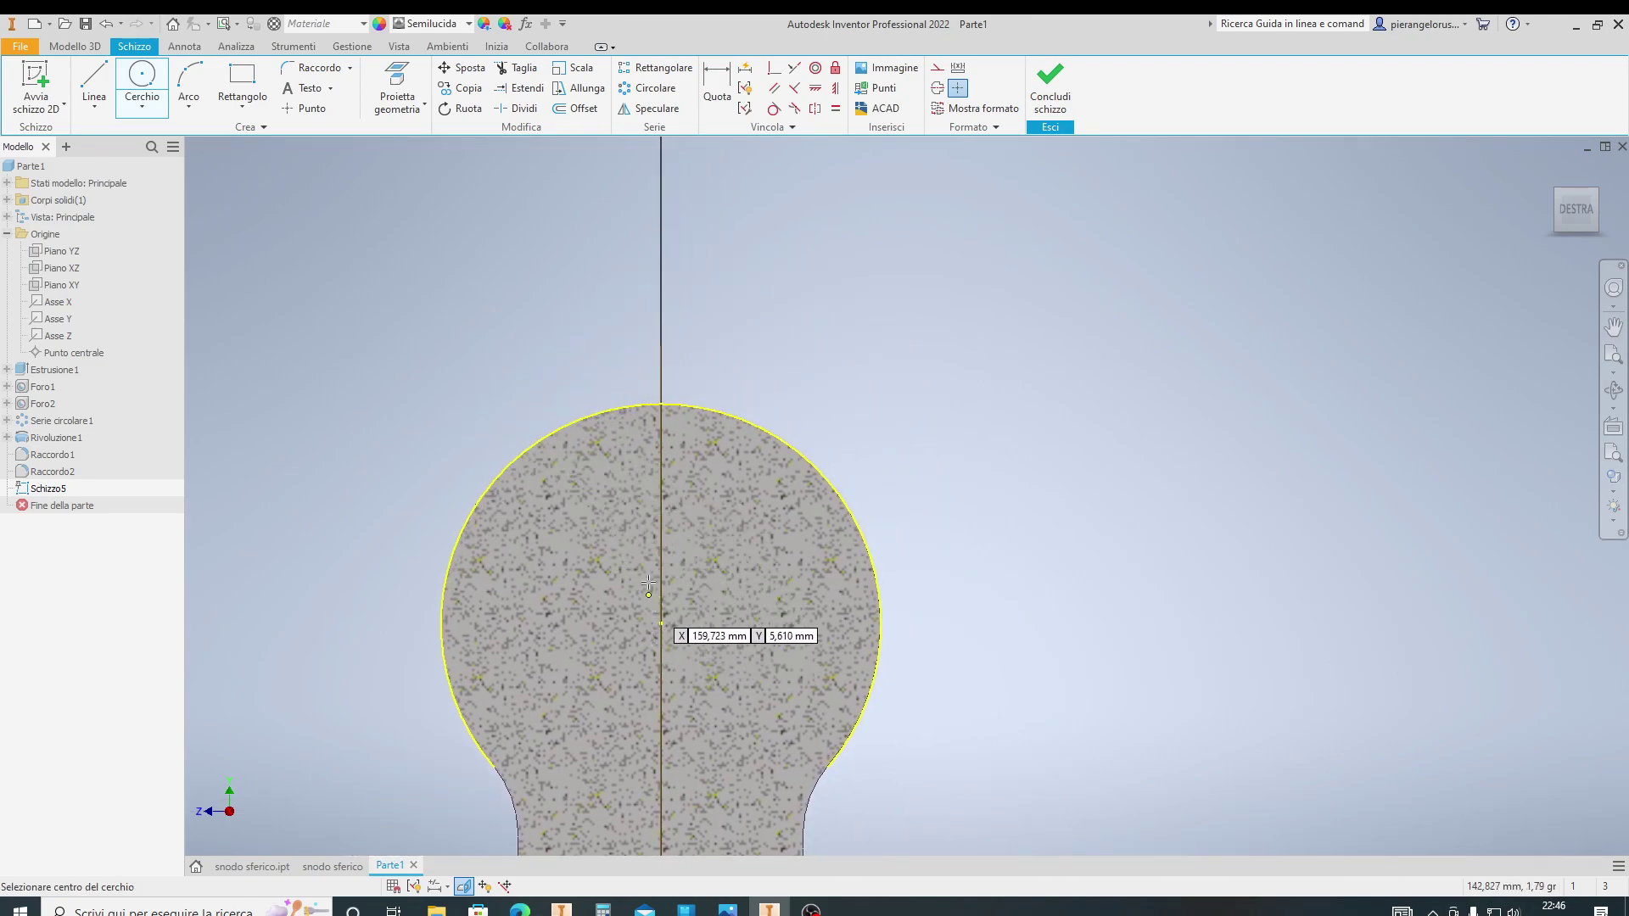
{"action": "left_click", "coordinate": [661, 624]}
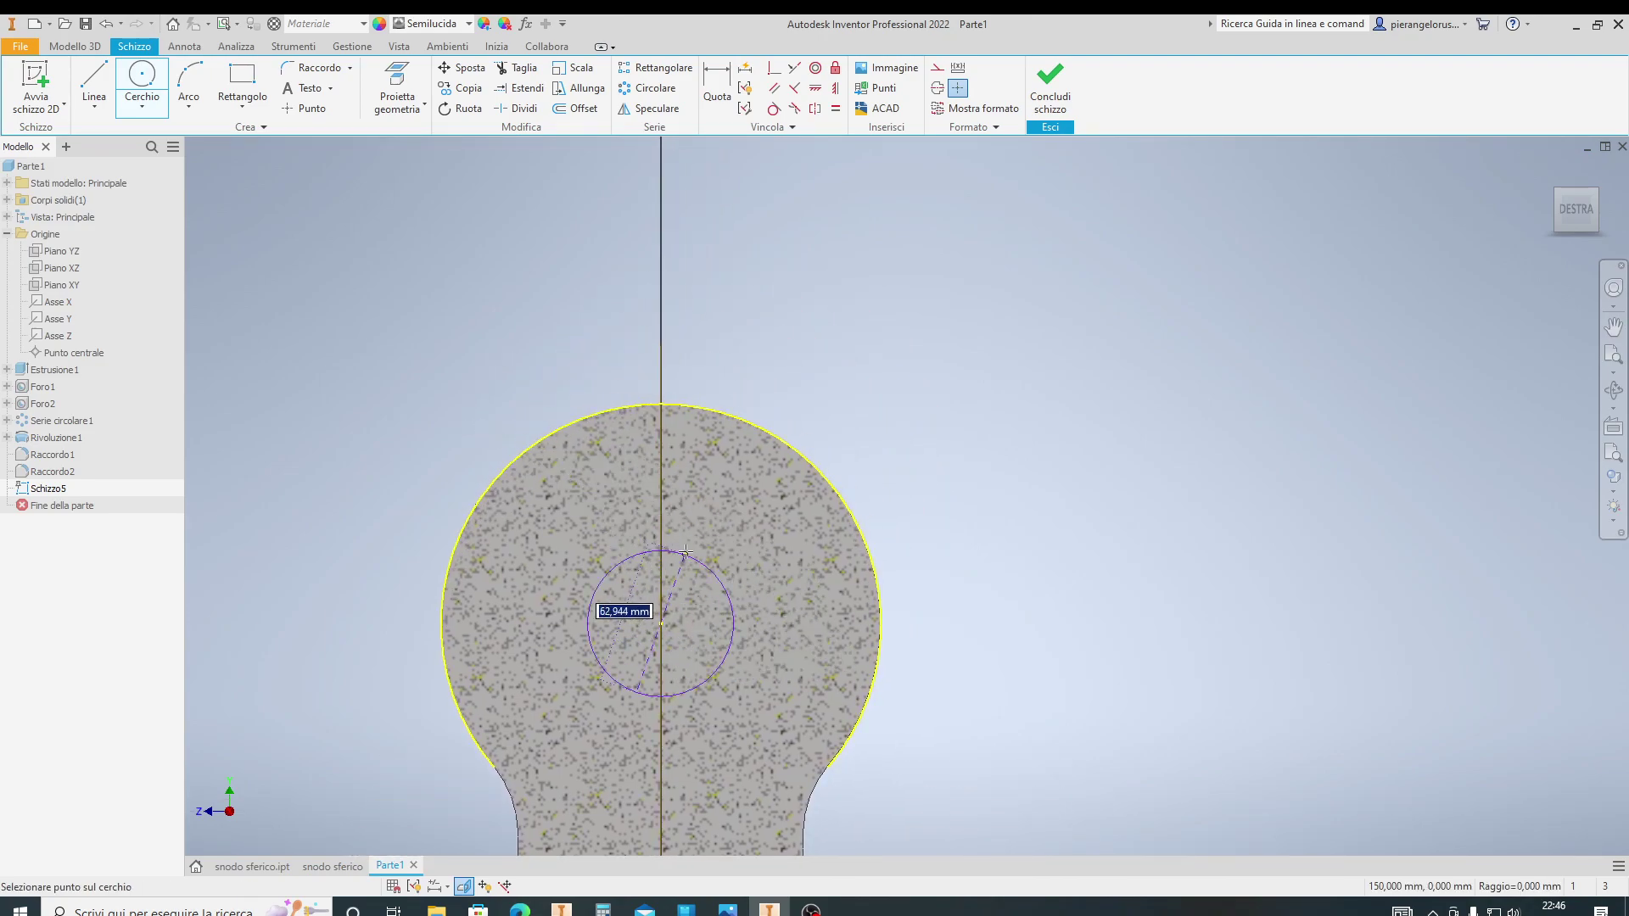
{"action": "left_click", "coordinate": [687, 473]}
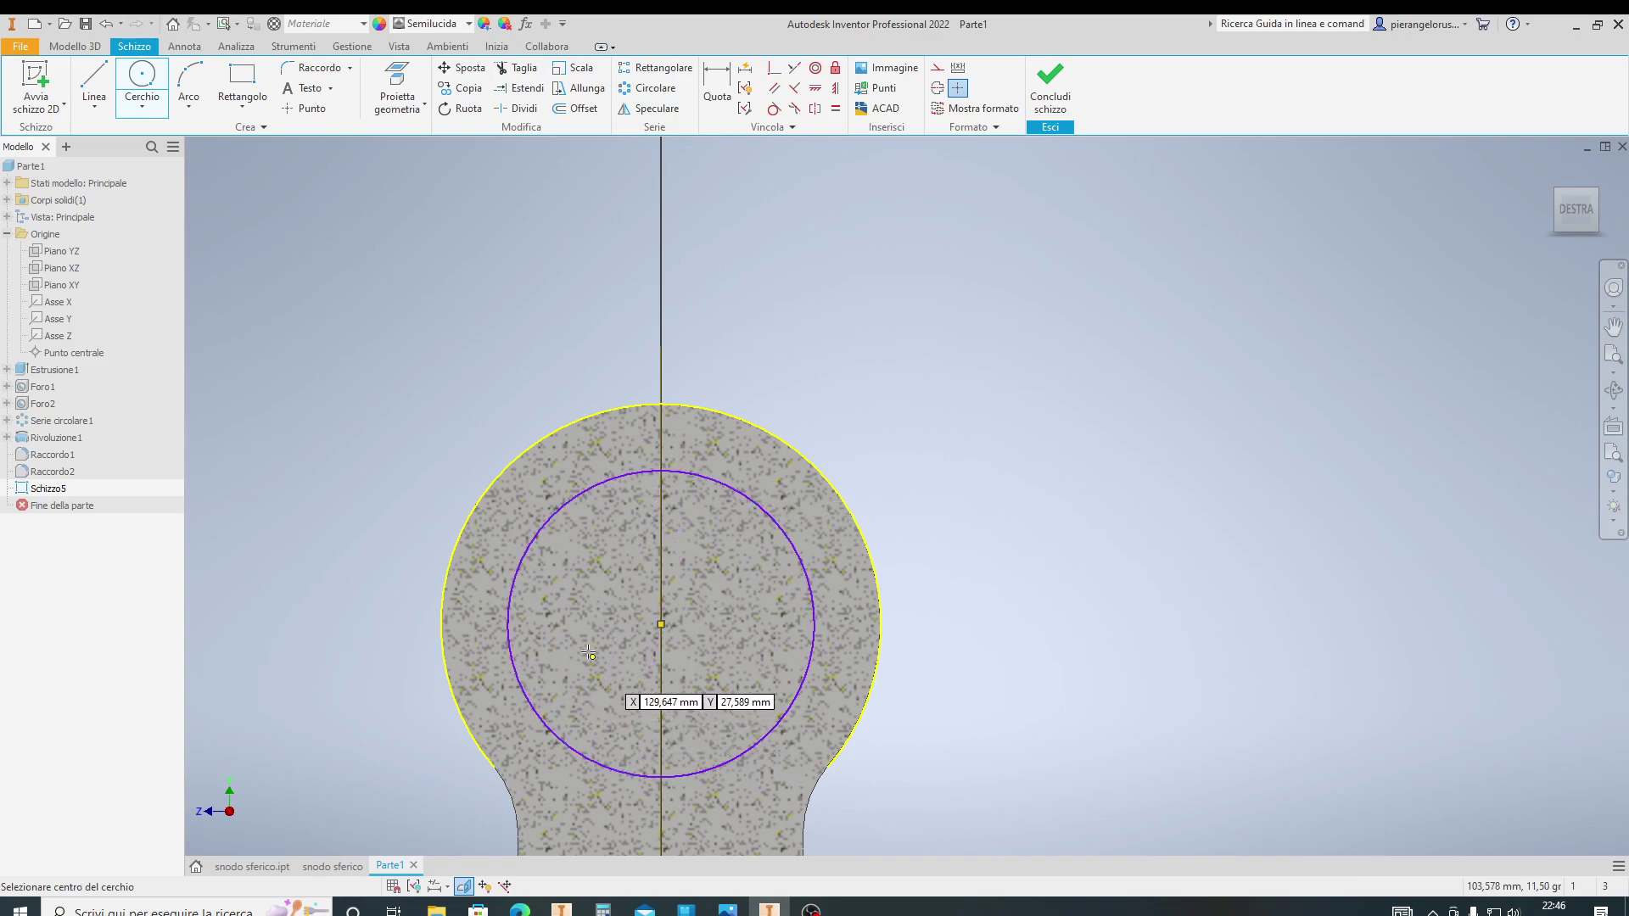
{"action": "left_click", "coordinate": [326, 545]}
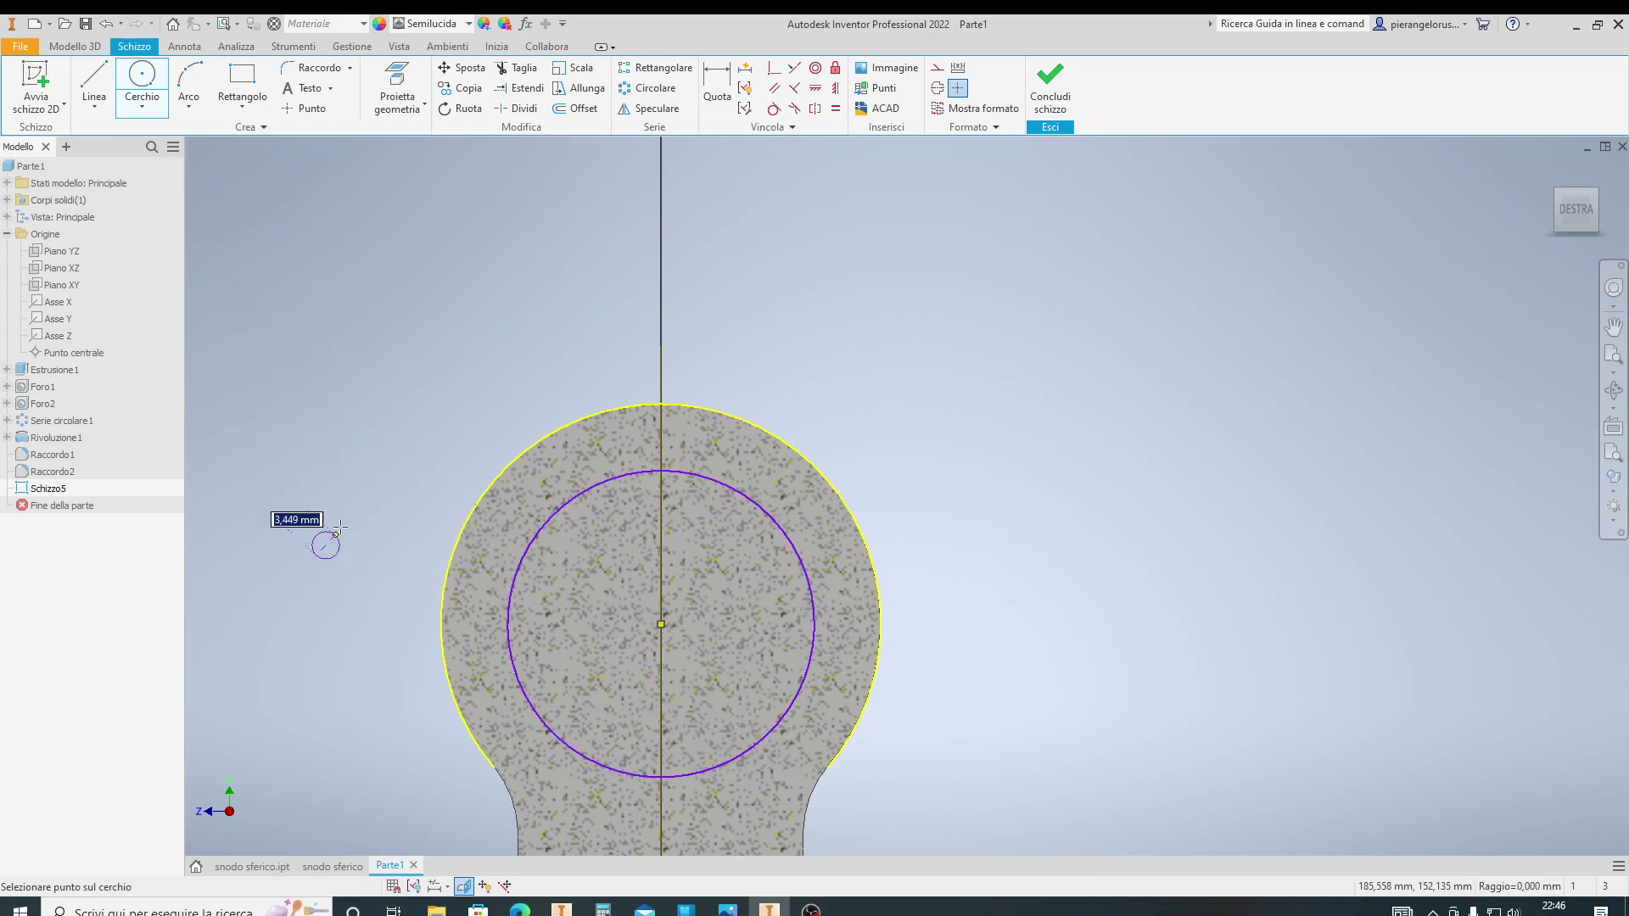
{"action": "left_click", "coordinate": [433, 410]}
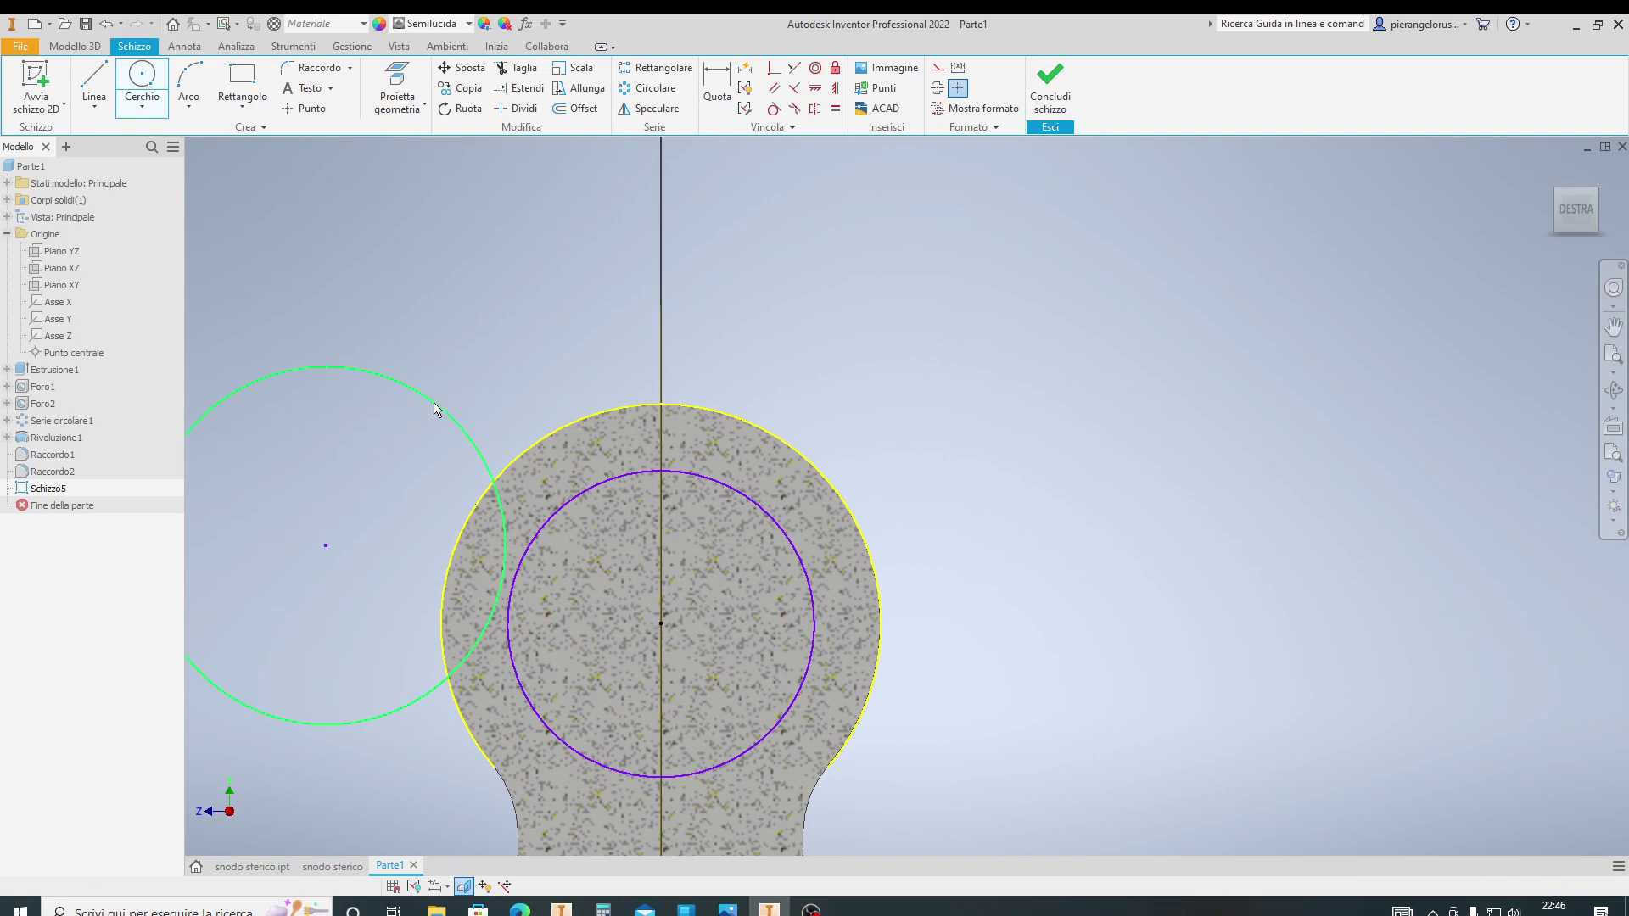
{"action": "key", "text": "Escape"}
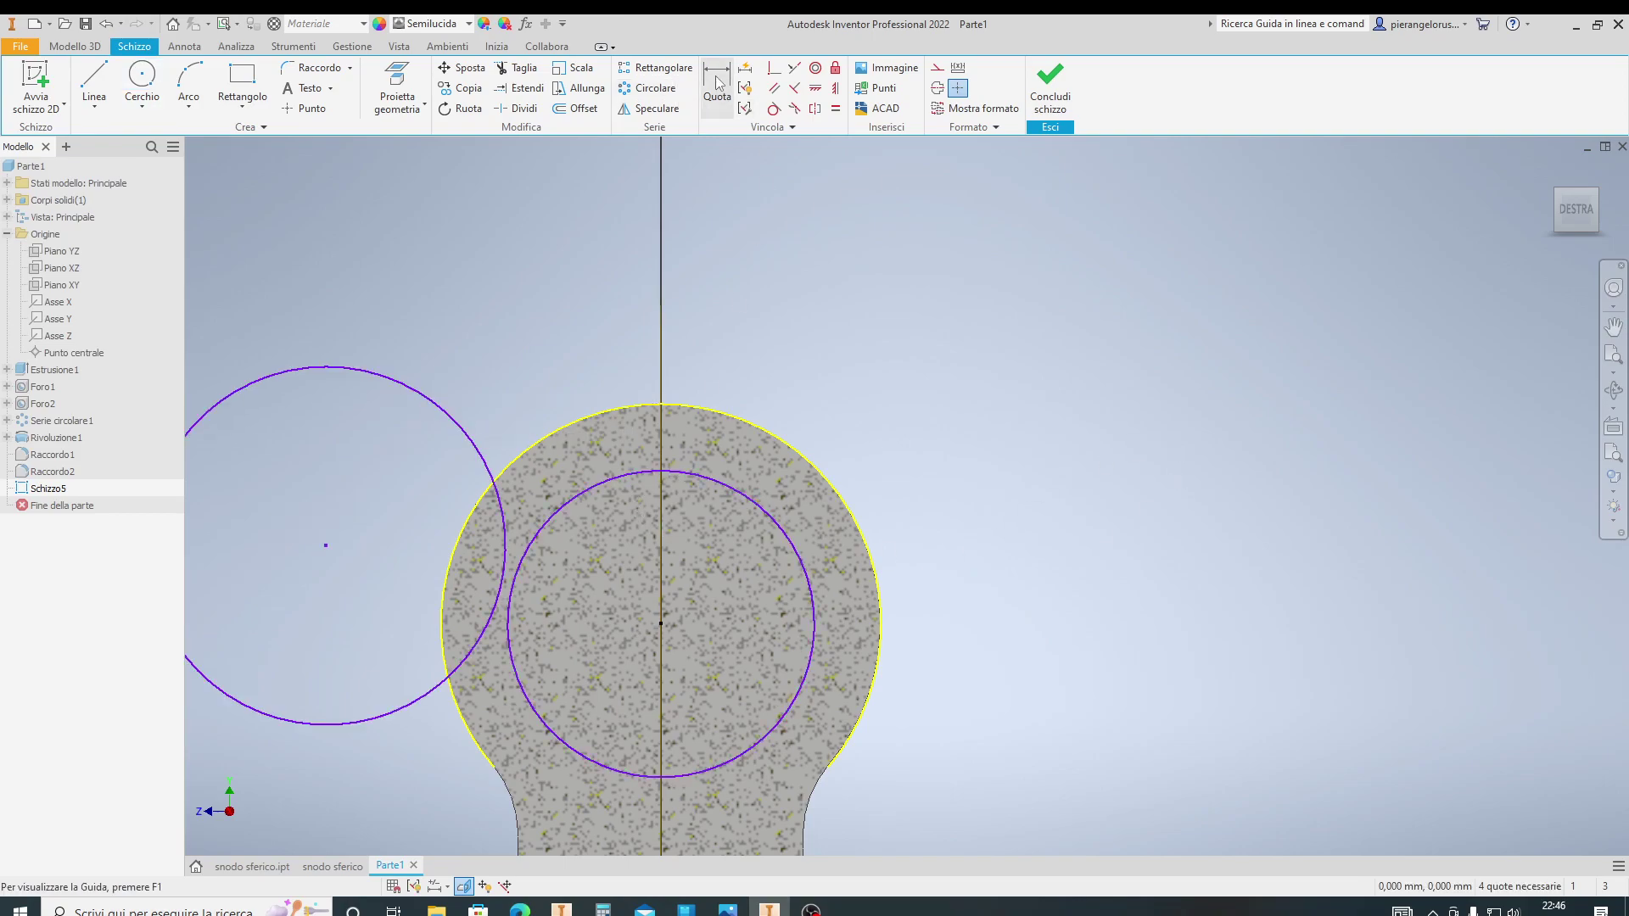
Dimension the inner circle to 120 diameter and place the left circle's diameter dimension
{"action": "left_click", "coordinate": [717, 84]}
{"action": "left_click", "coordinate": [714, 482]}
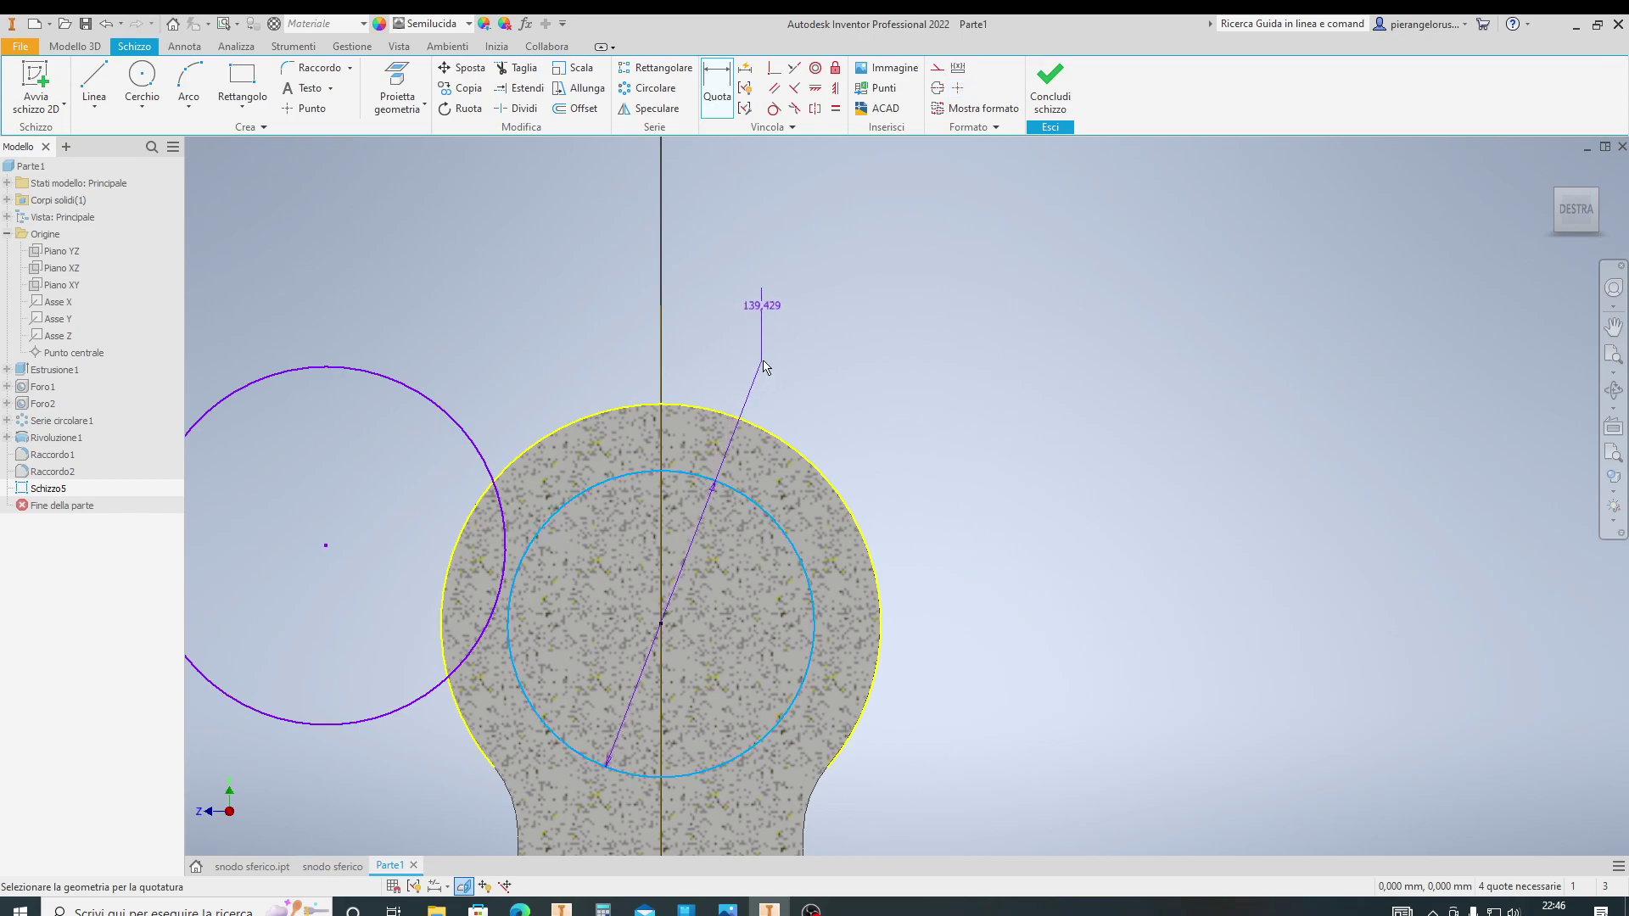
{"action": "left_click", "coordinate": [764, 366]}
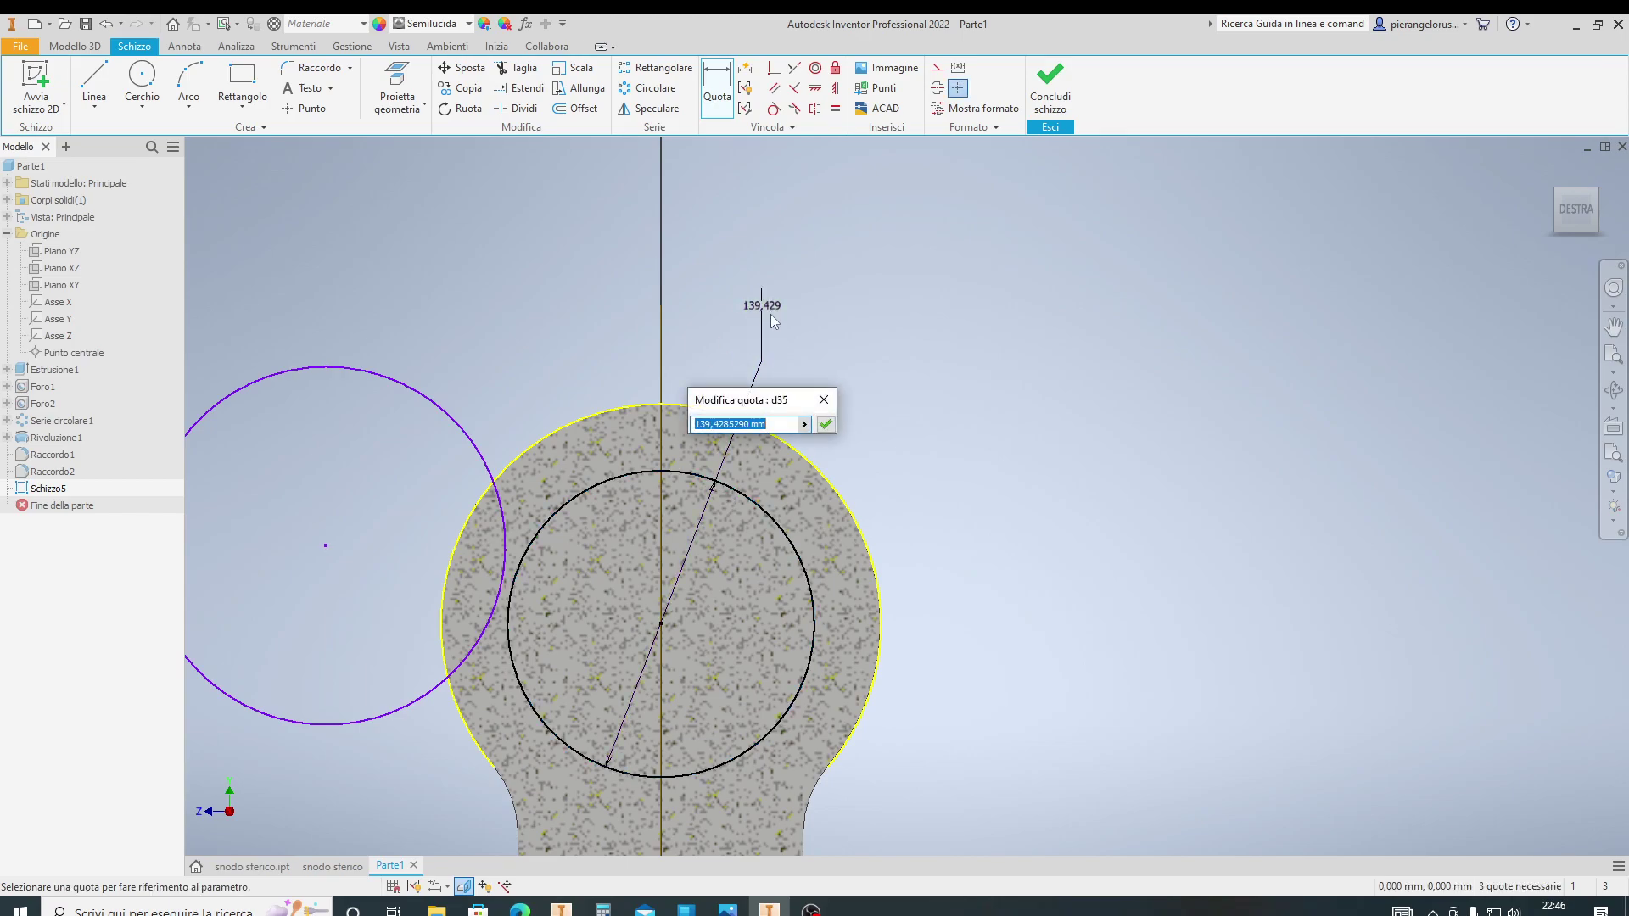
{"action": "type", "text": "120"}
{"action": "key", "text": "Return"}
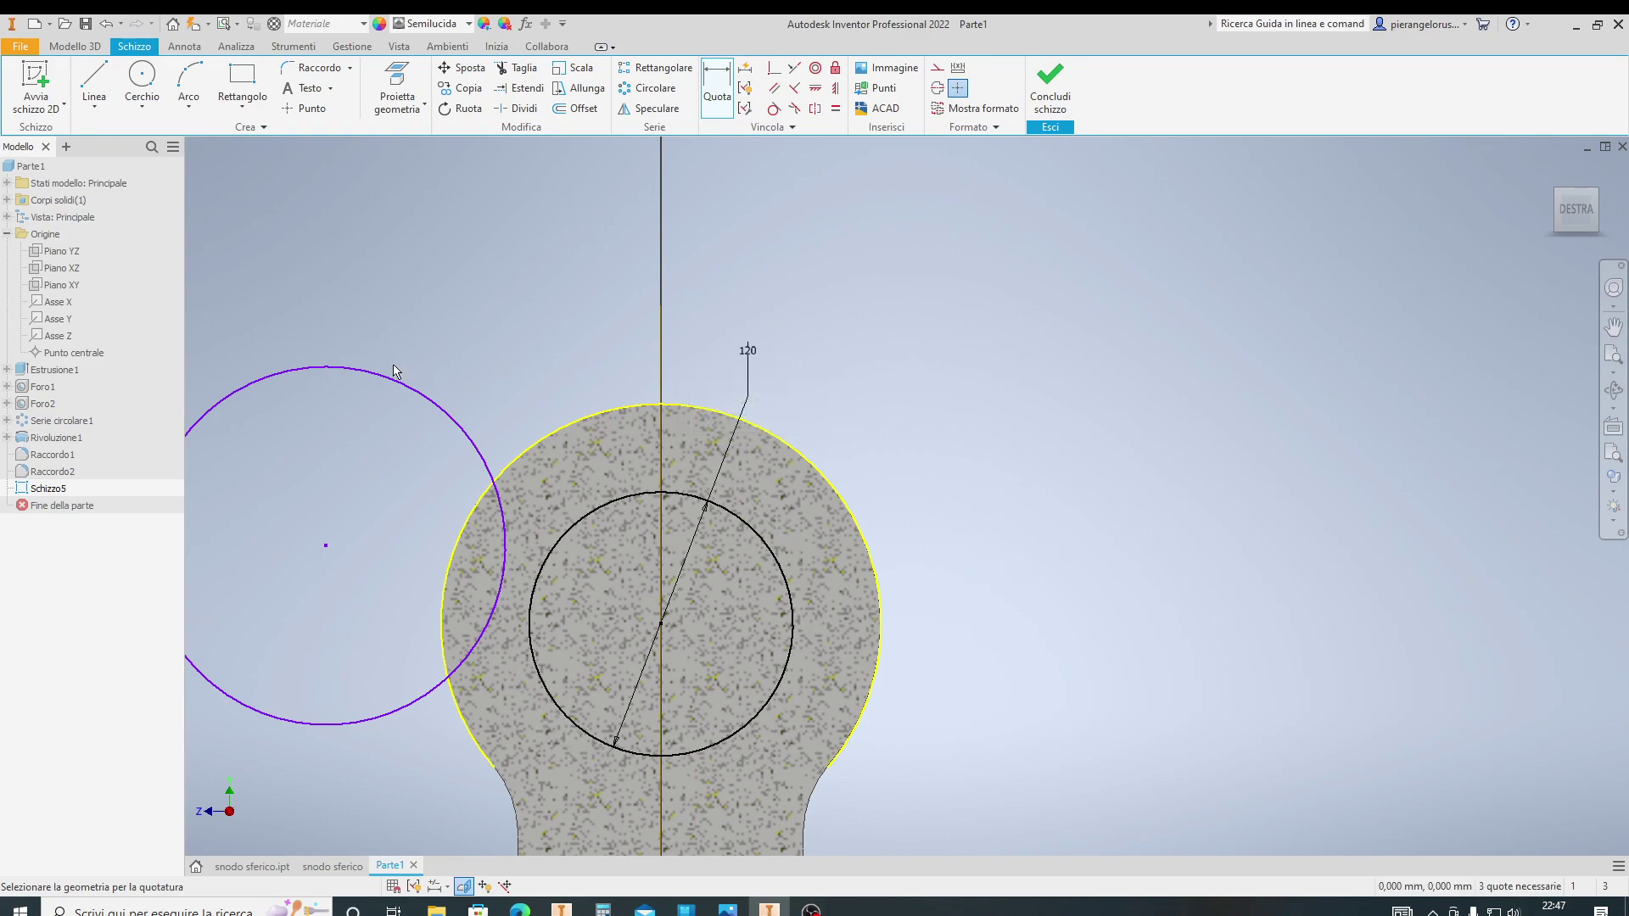
{"action": "left_click", "coordinate": [393, 373]}
{"action": "left_click", "coordinate": [352, 305]}
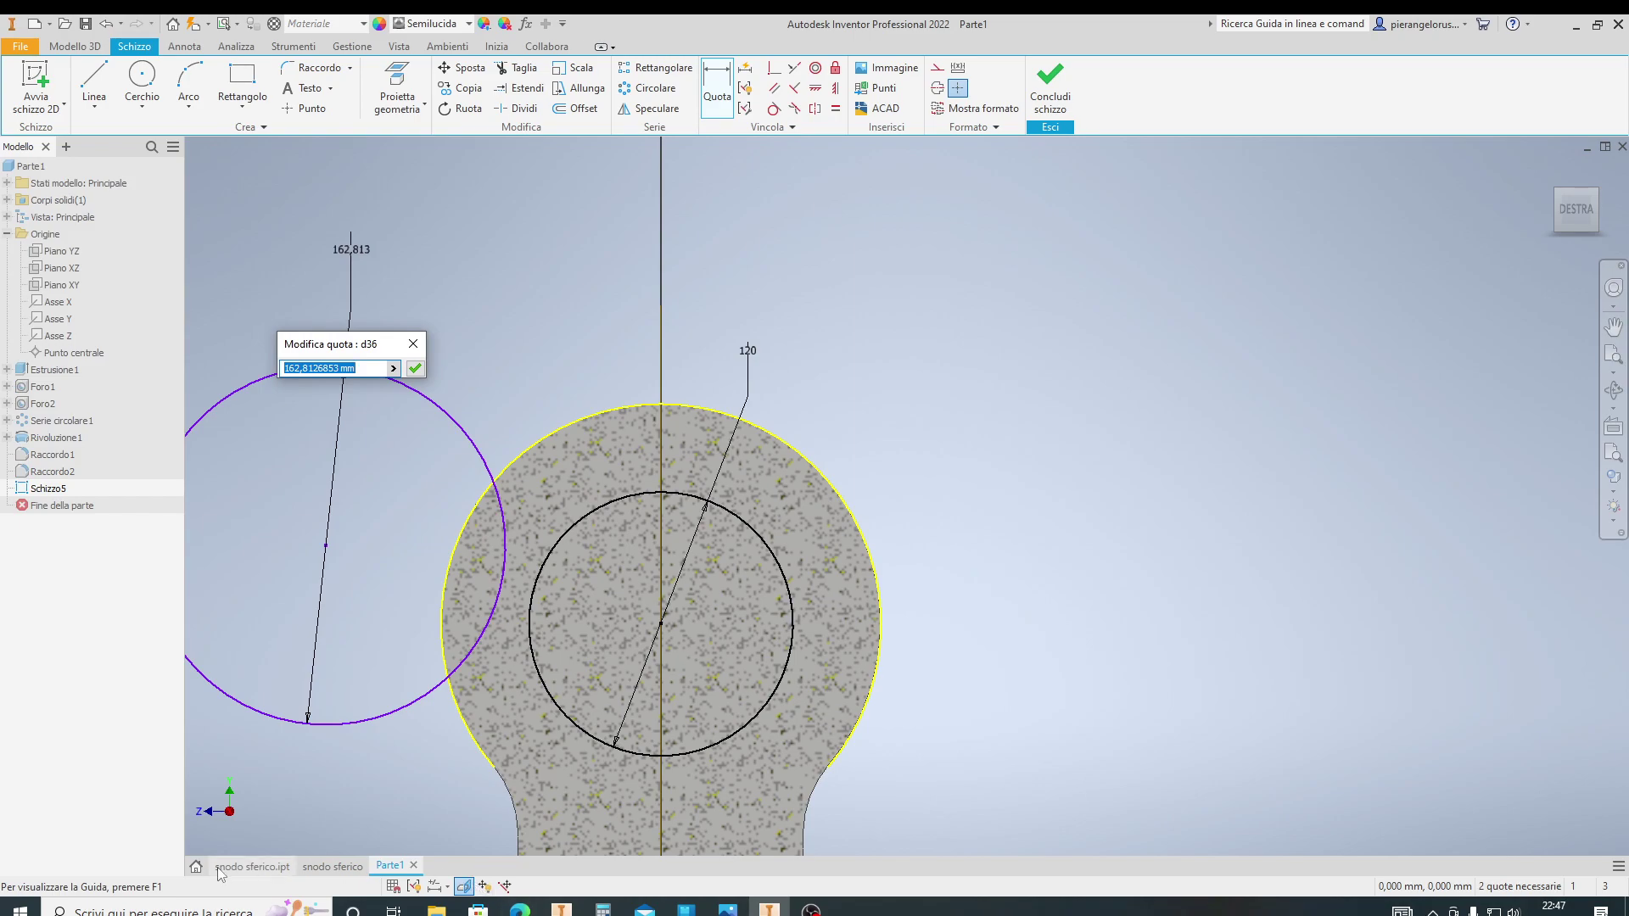
{"action": "mouse_move", "coordinate": [332, 867]}
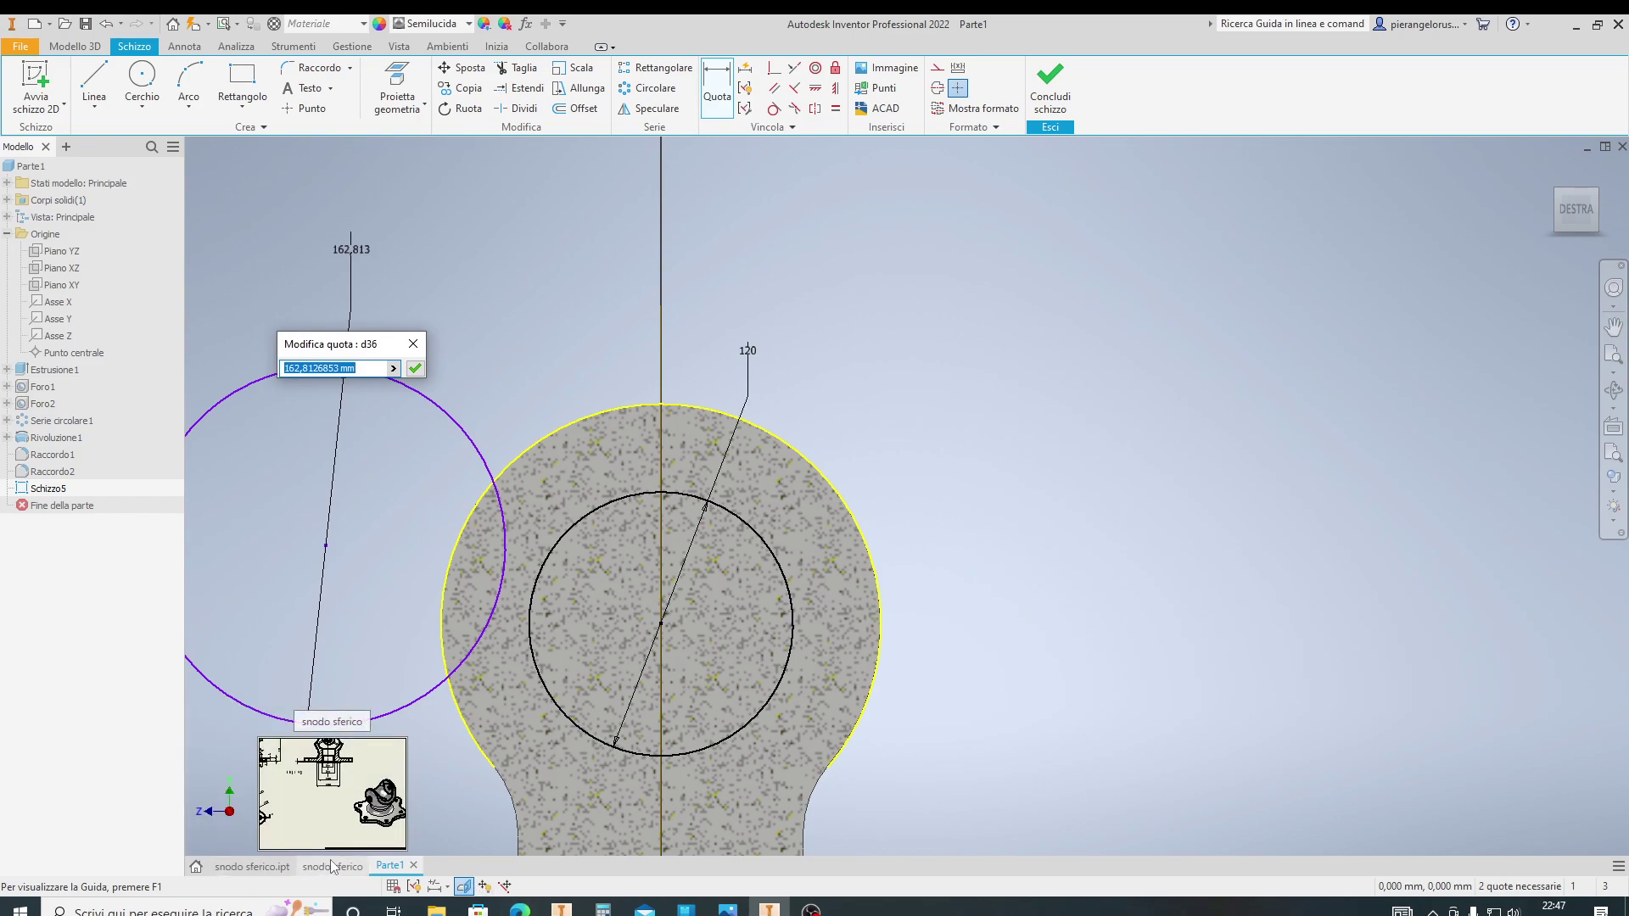
Review section B-B on the snodo sferico drawing, then return to the Parte1 sketch
{"action": "left_click", "coordinate": [326, 870]}
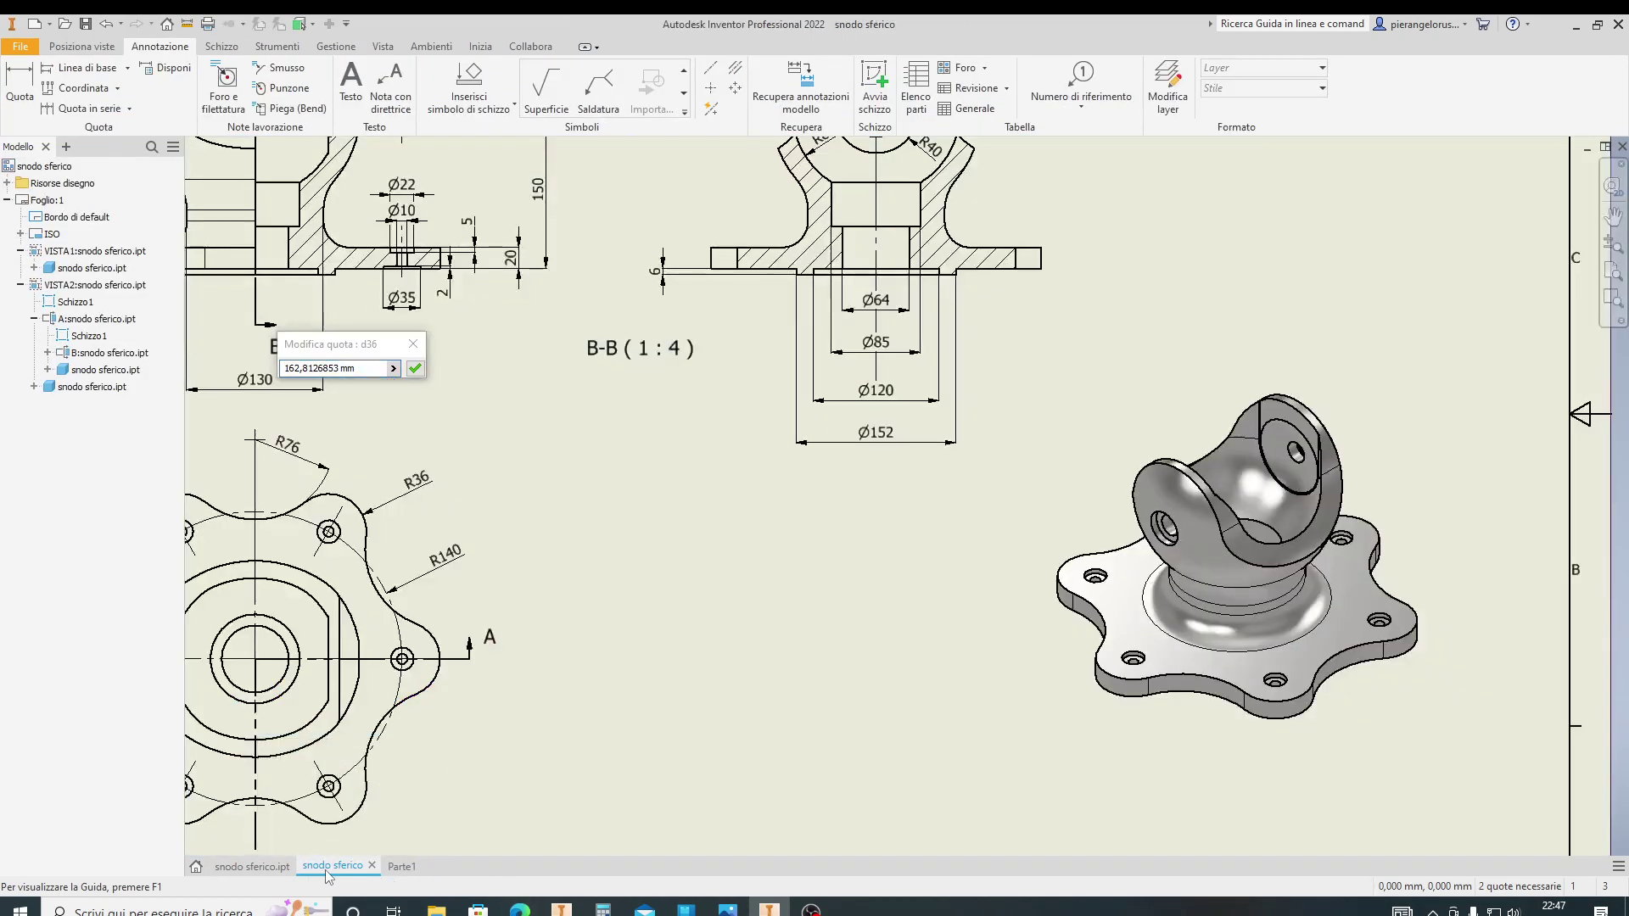
{"action": "middle_click_drag", "start_coordinate": [757, 468], "coordinate": [730, 644]}
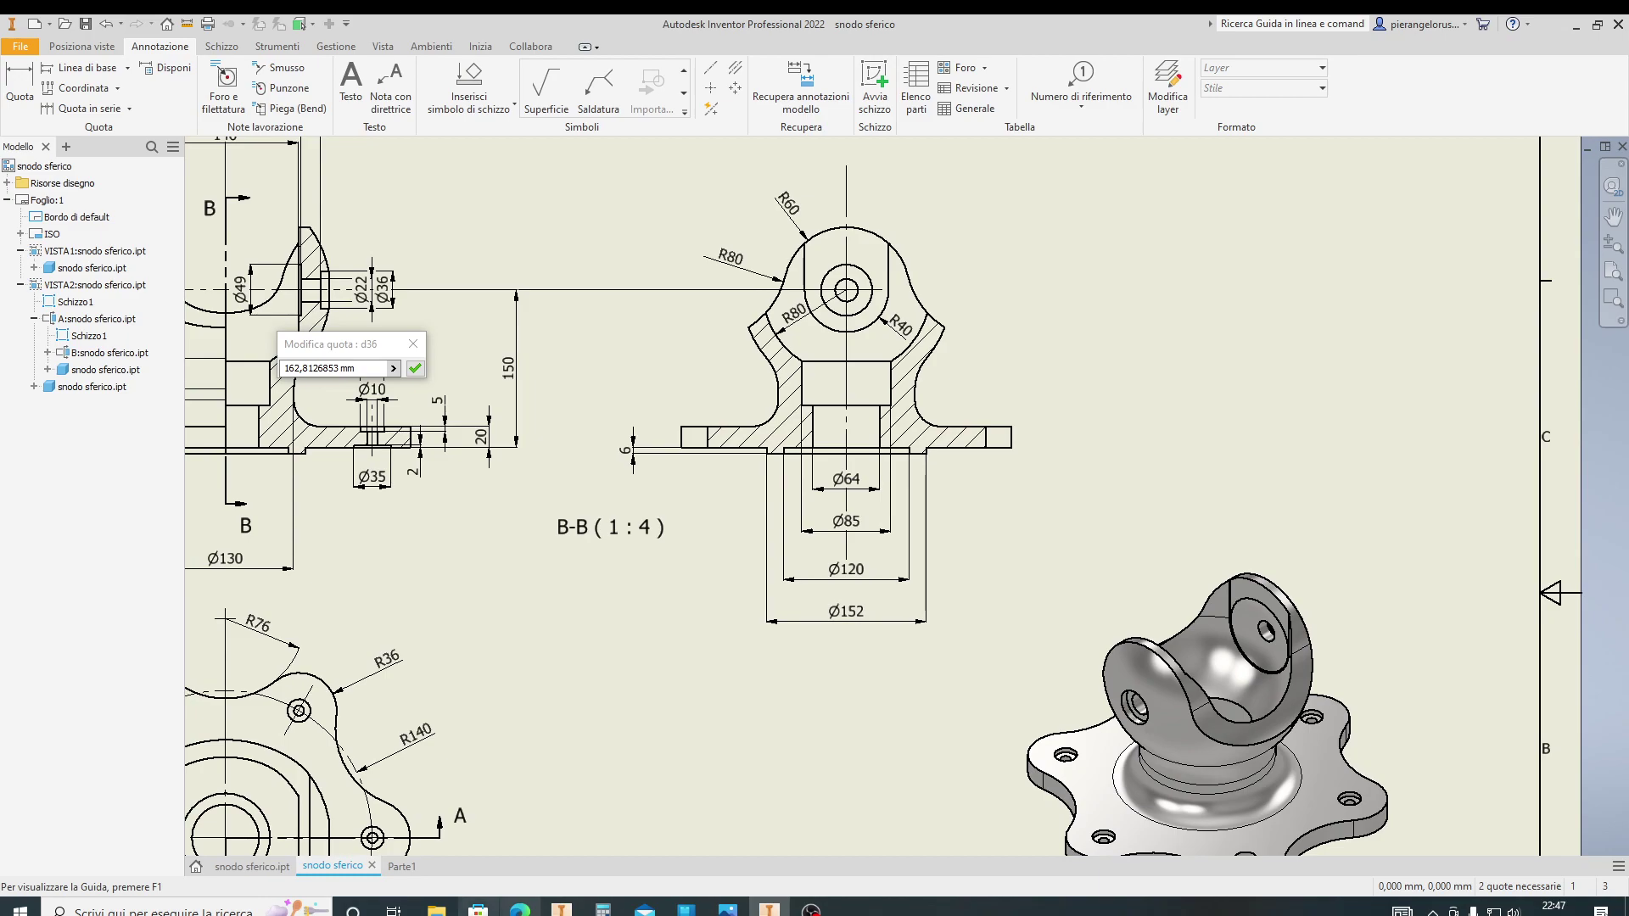
{"action": "left_click", "coordinate": [401, 866]}
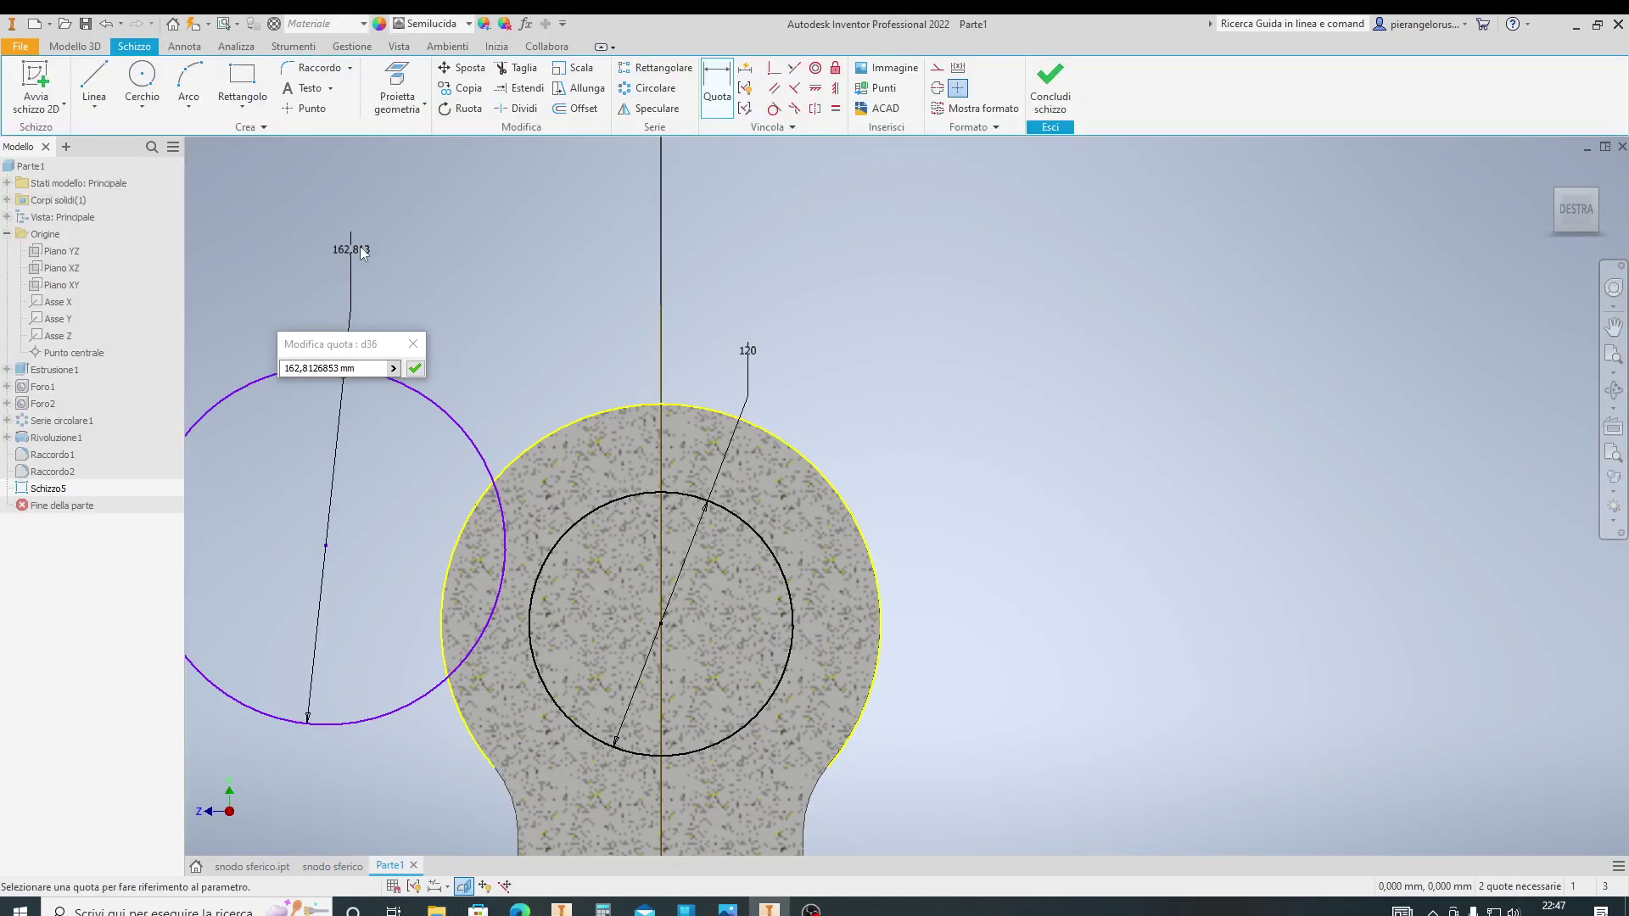
Set the left circle's diameter to 160
{"action": "left_click", "coordinate": [351, 367]}
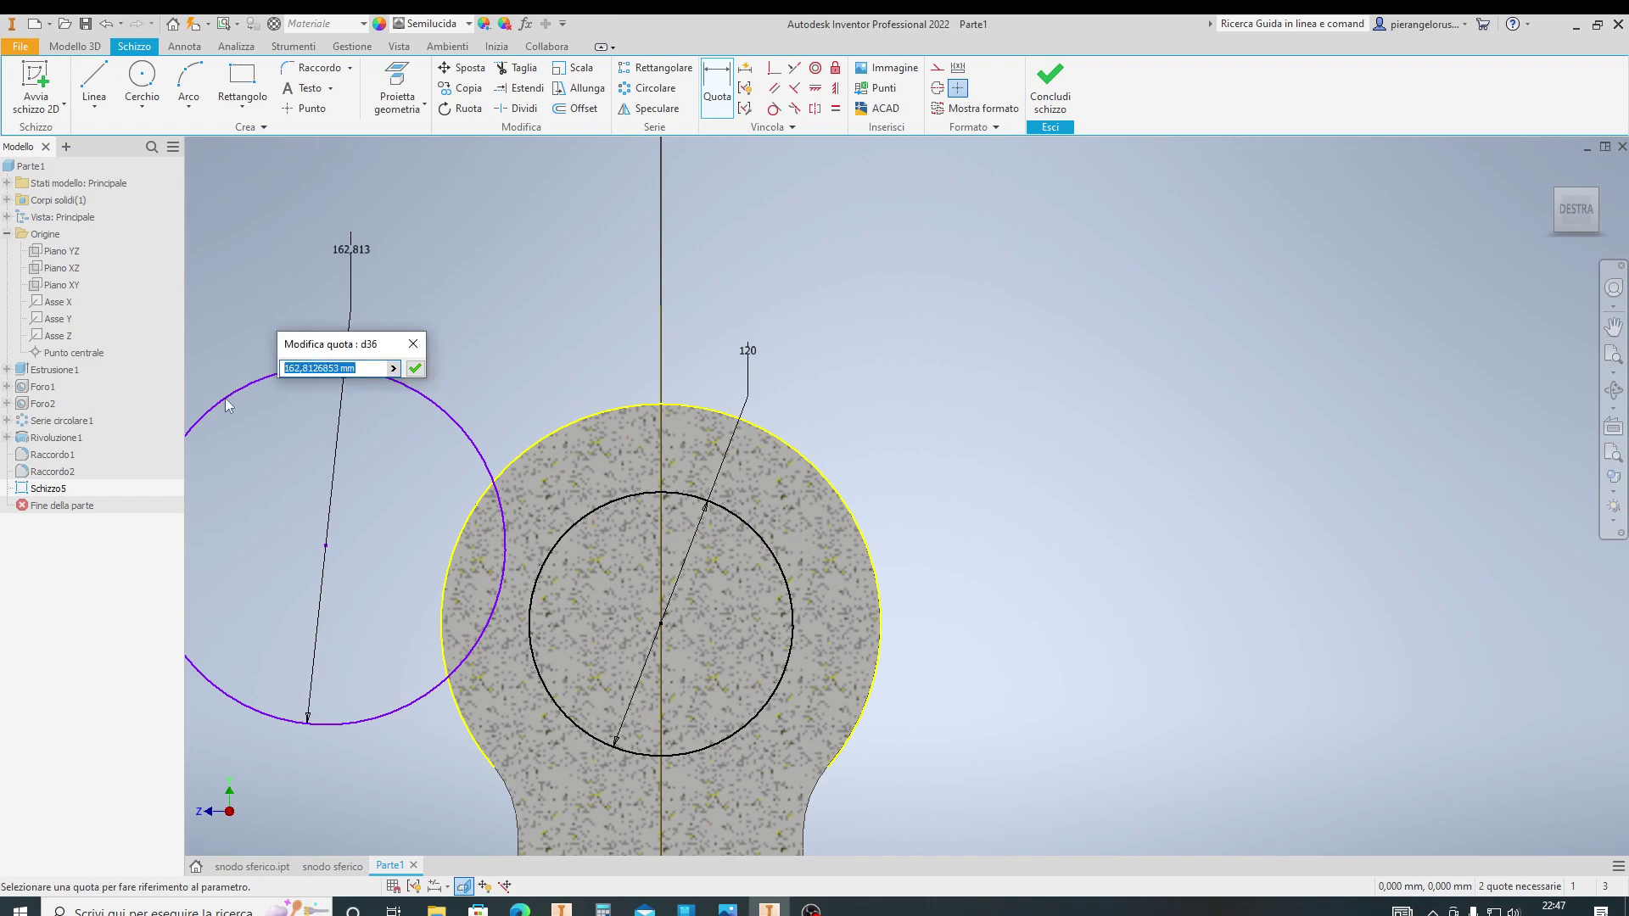
{"action": "type", "text": "18"}
{"action": "left_click", "coordinate": [414, 368]}
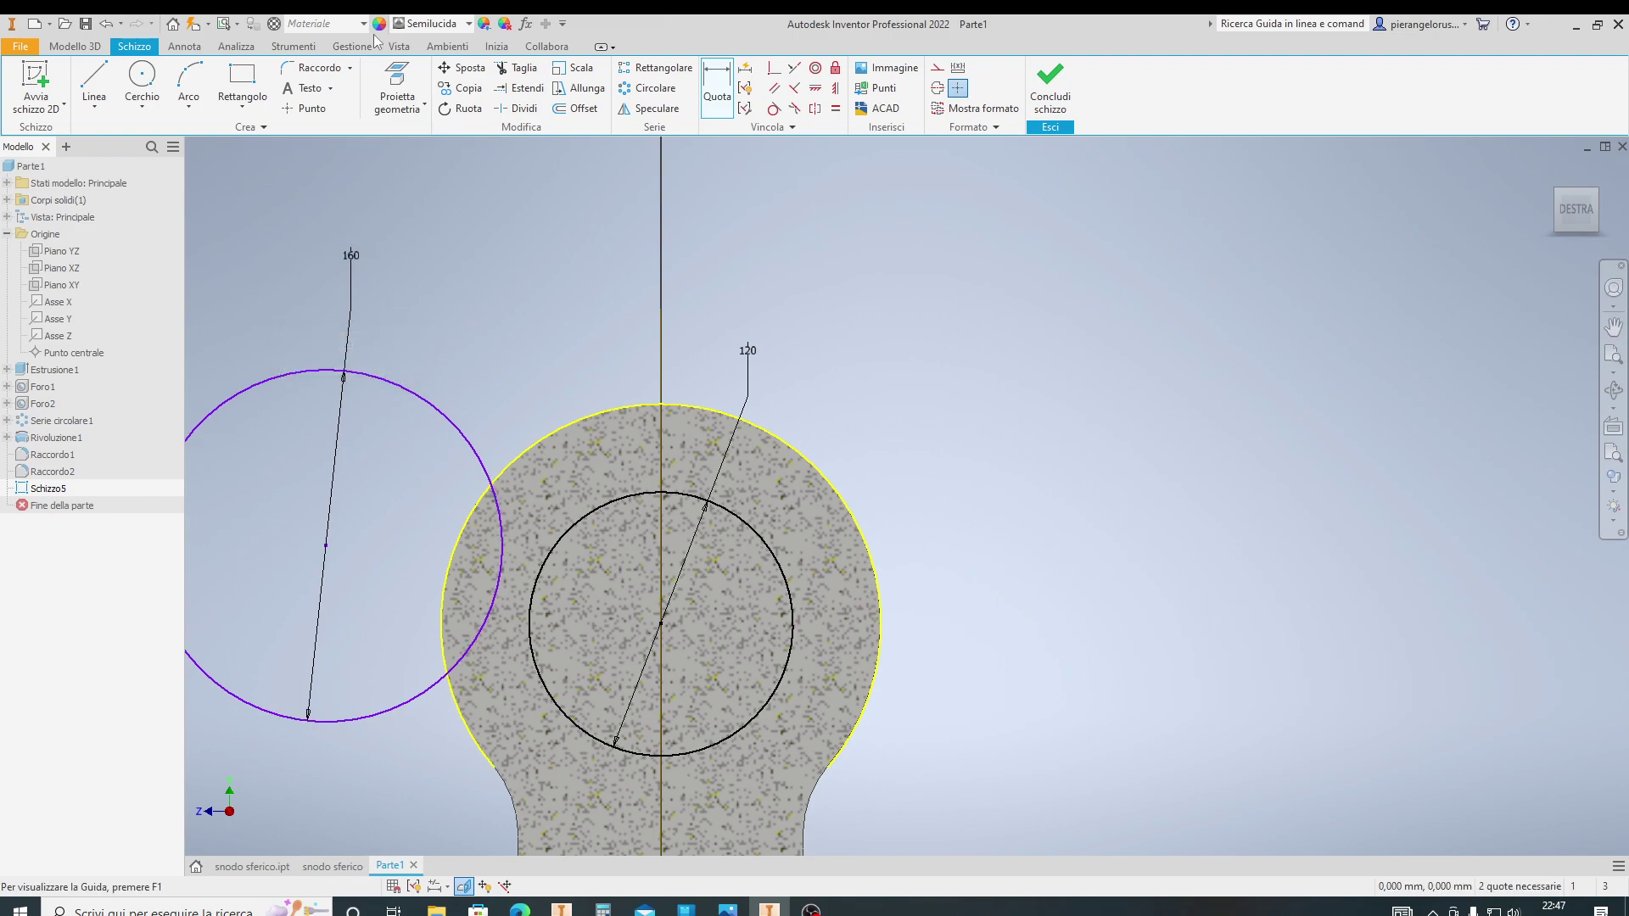
Make the 160 circle tangent to the 120 inner circle and zoom out
{"action": "left_click", "coordinate": [773, 109]}
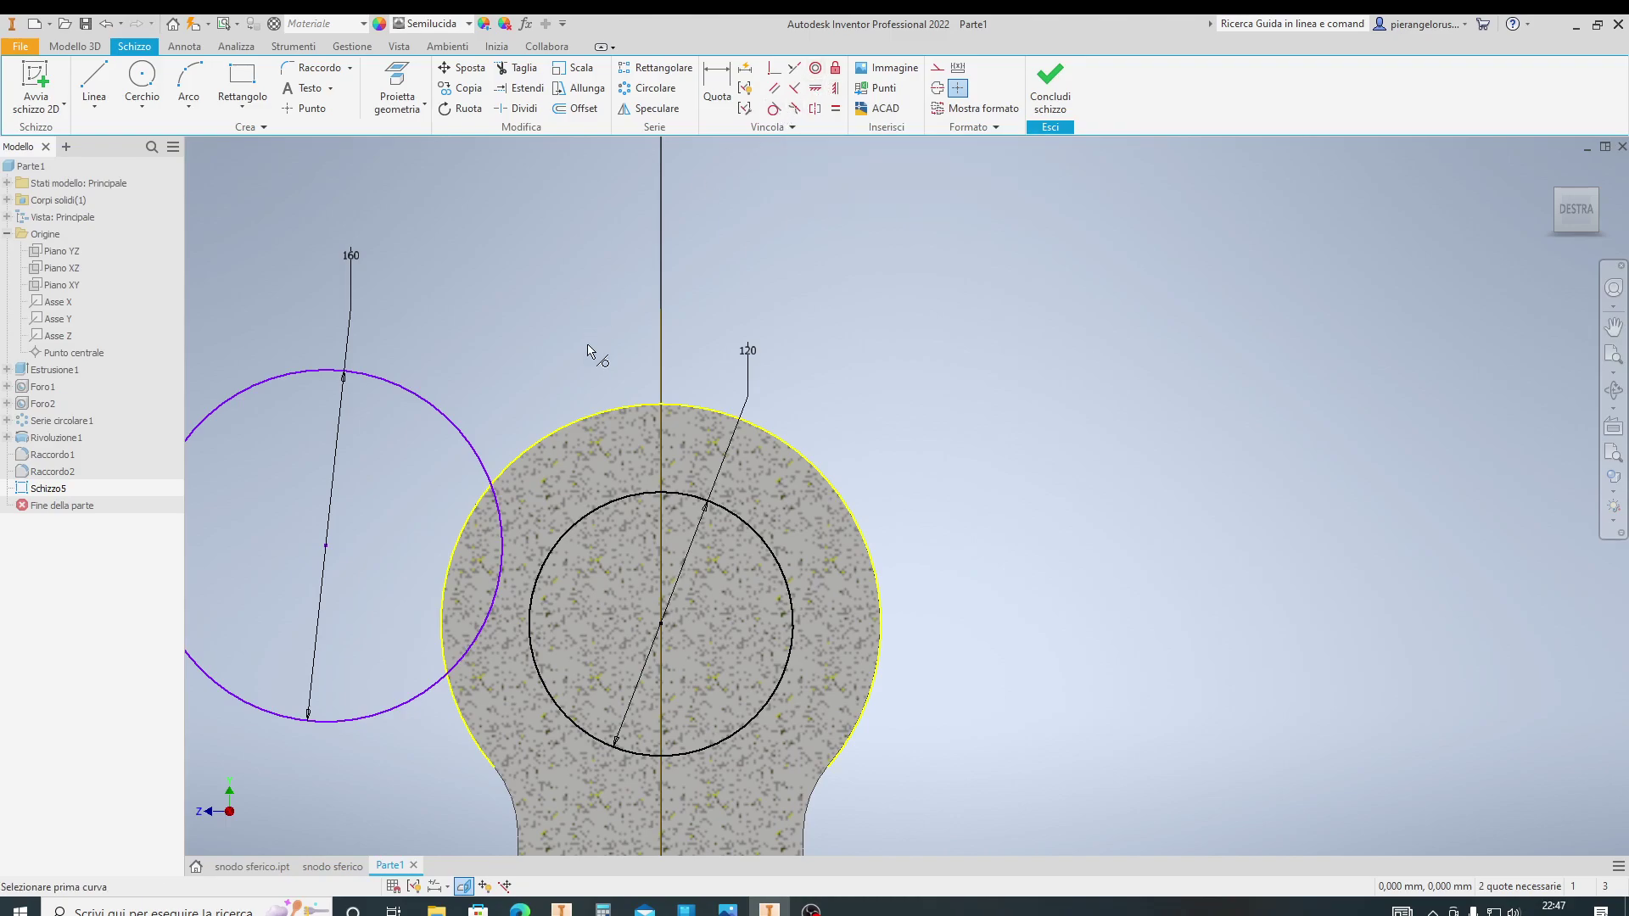
{"action": "left_click", "coordinate": [500, 581]}
{"action": "left_click", "coordinate": [619, 495]}
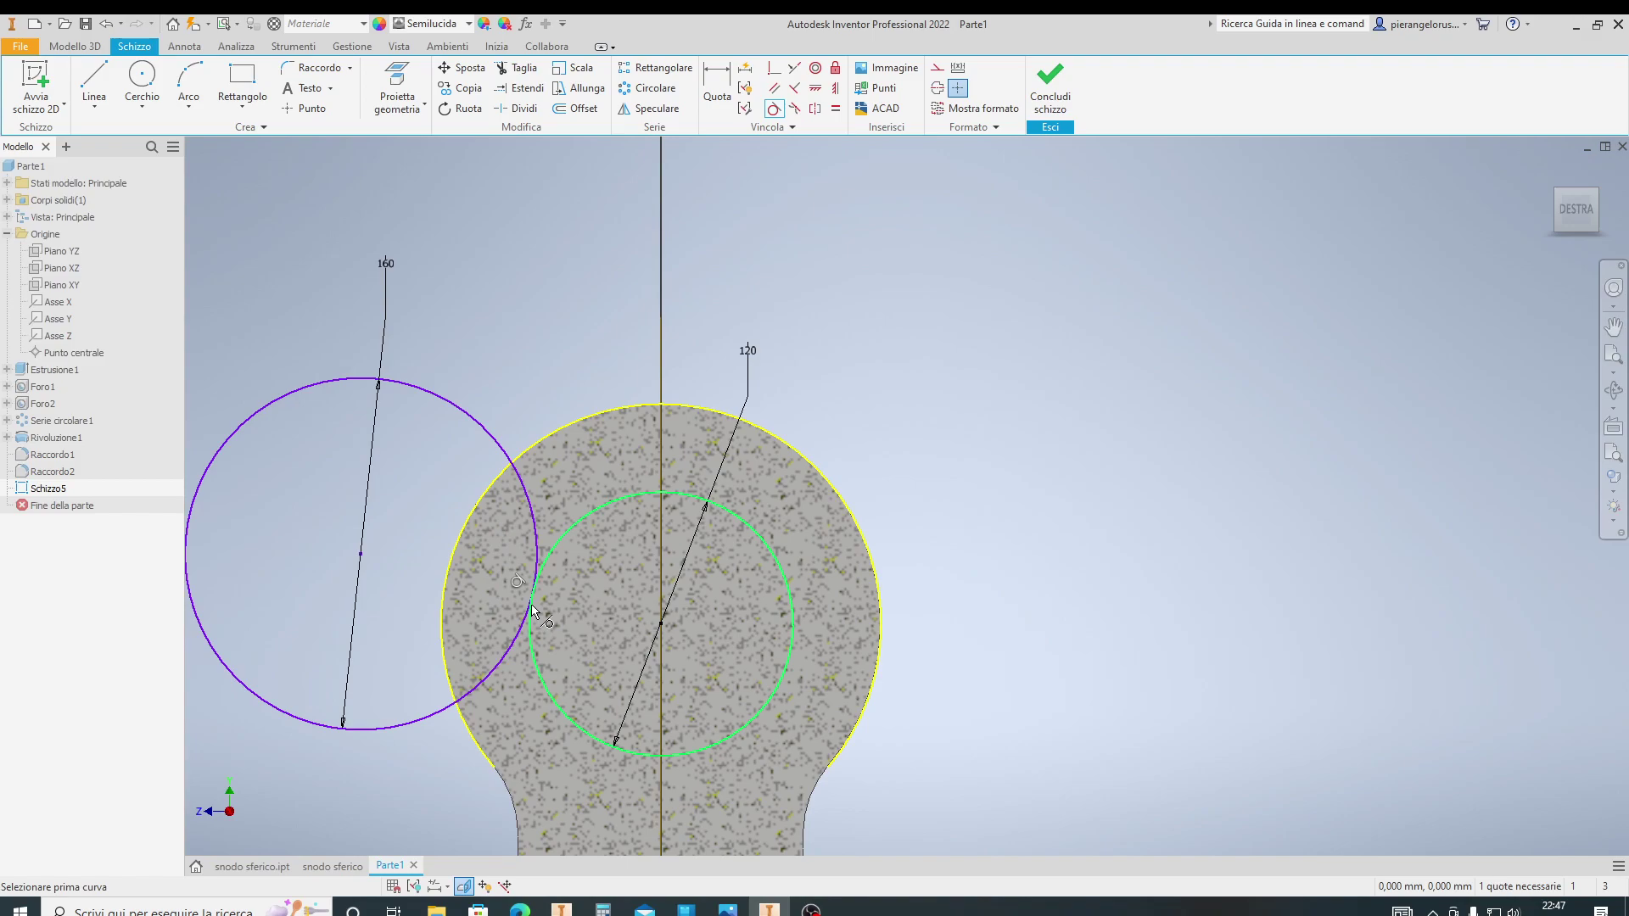
{"action": "scroll", "coordinate": [909, 436], "scroll_direction": "down", "scroll_amount": 3}
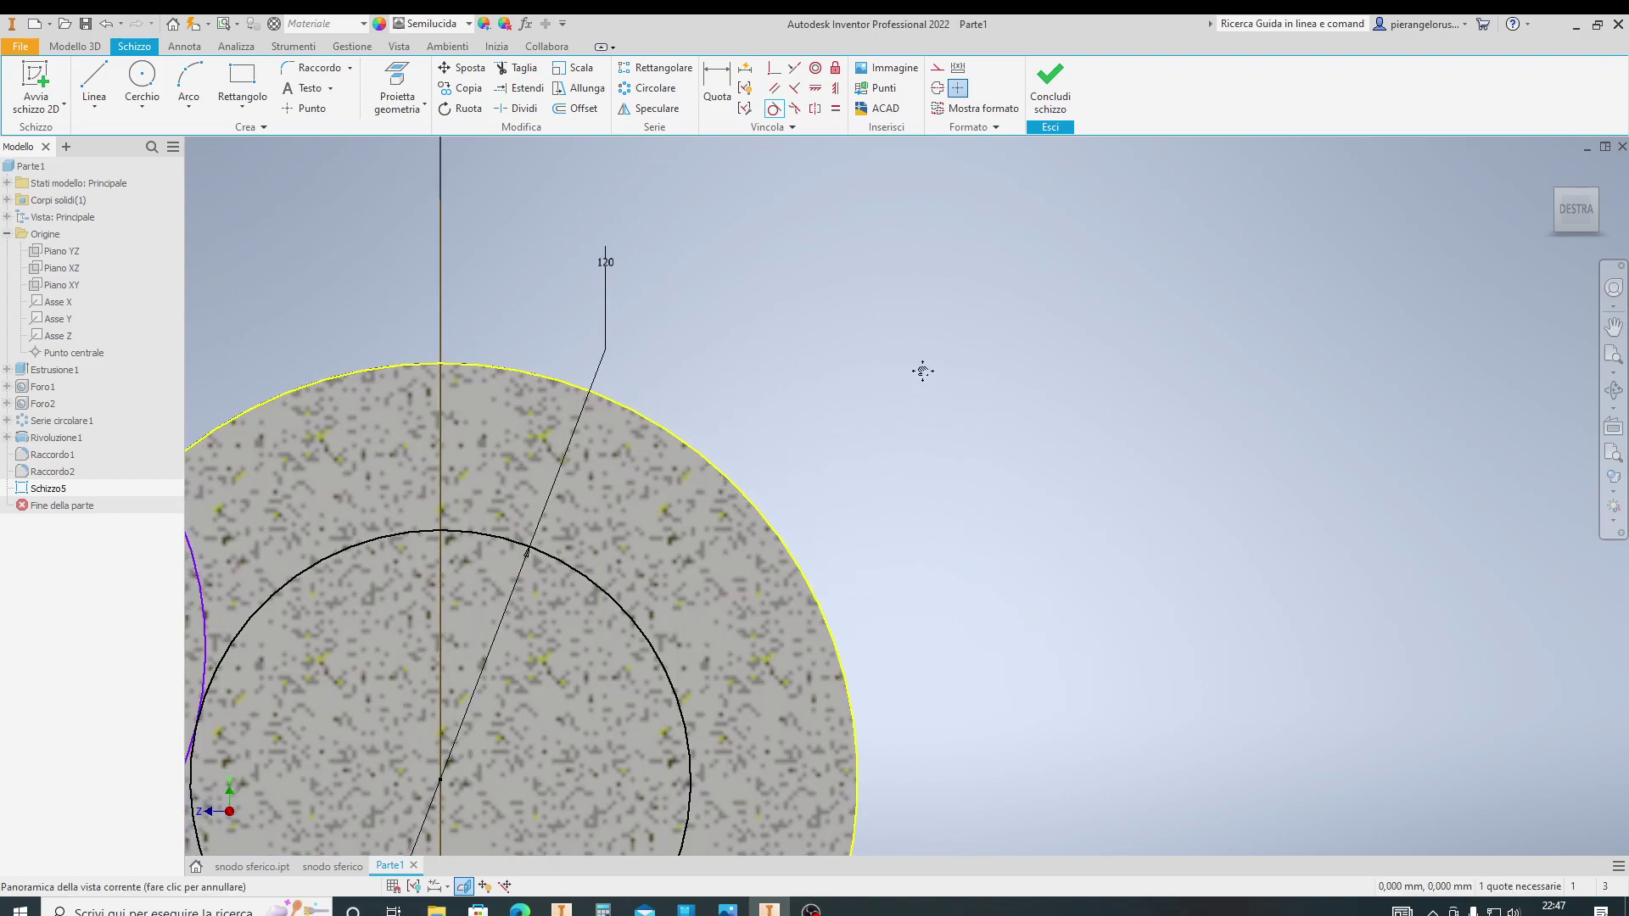
{"action": "middle_click_drag", "start_coordinate": [910, 436], "coordinate": [983, 230]}
{"action": "scroll", "coordinate": [995, 282], "scroll_direction": "down", "scroll_amount": 2}
{"action": "scroll", "coordinate": [995, 282], "scroll_direction": "up", "scroll_amount": 3}
{"action": "scroll", "coordinate": [995, 281], "scroll_direction": "up", "scroll_amount": 2}
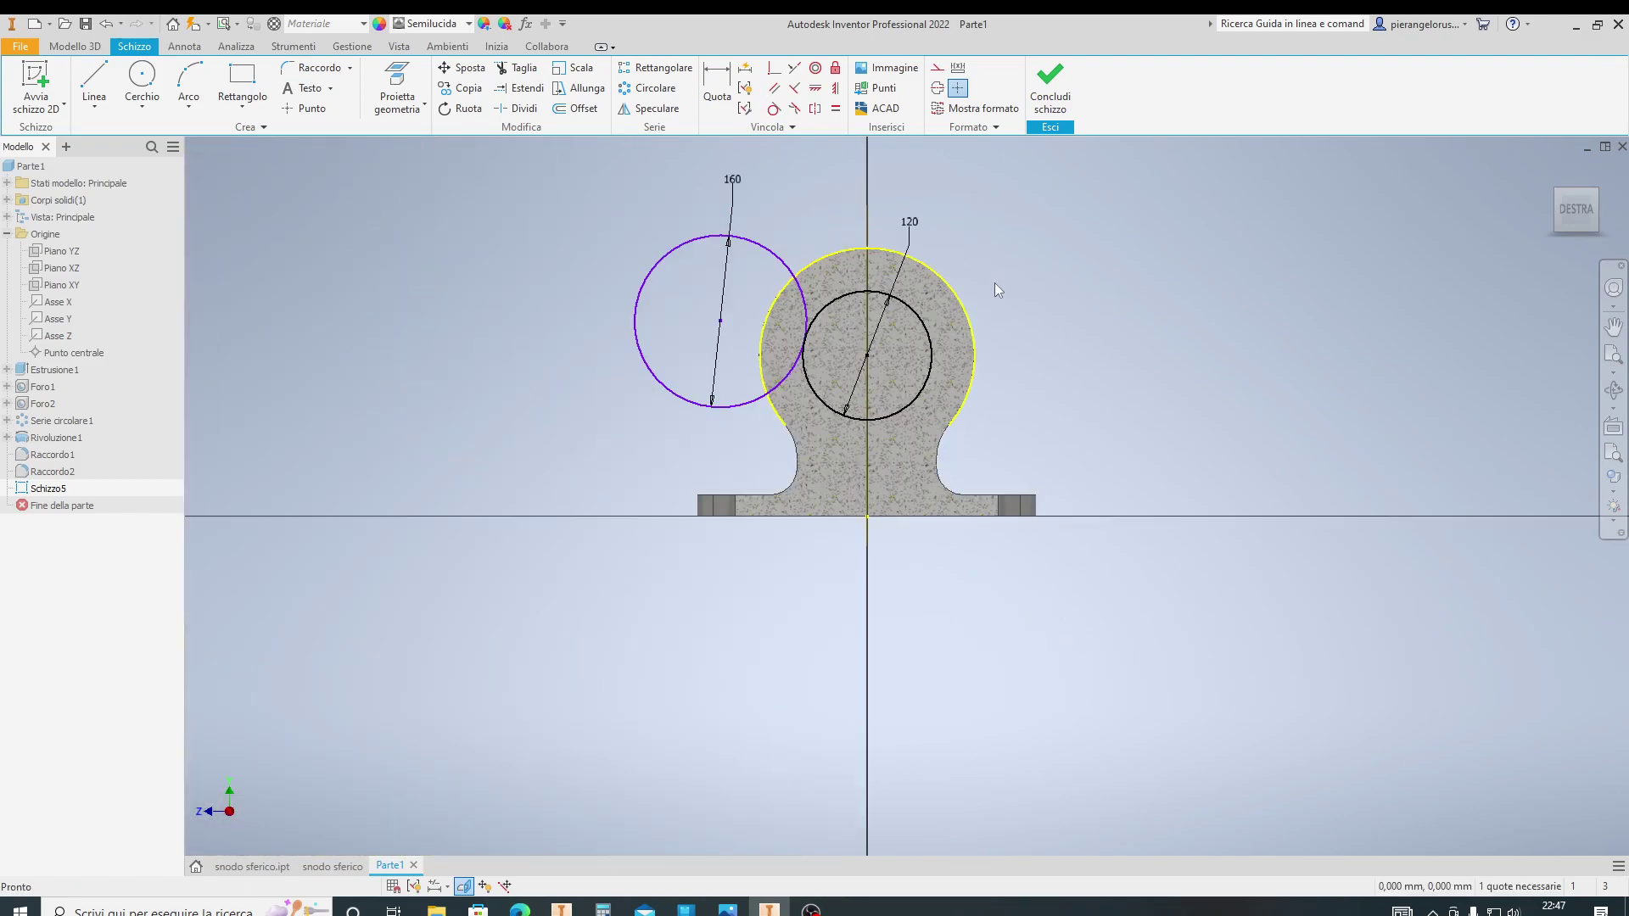
{"action": "scroll", "coordinate": [994, 282], "scroll_direction": "up", "scroll_amount": 1}
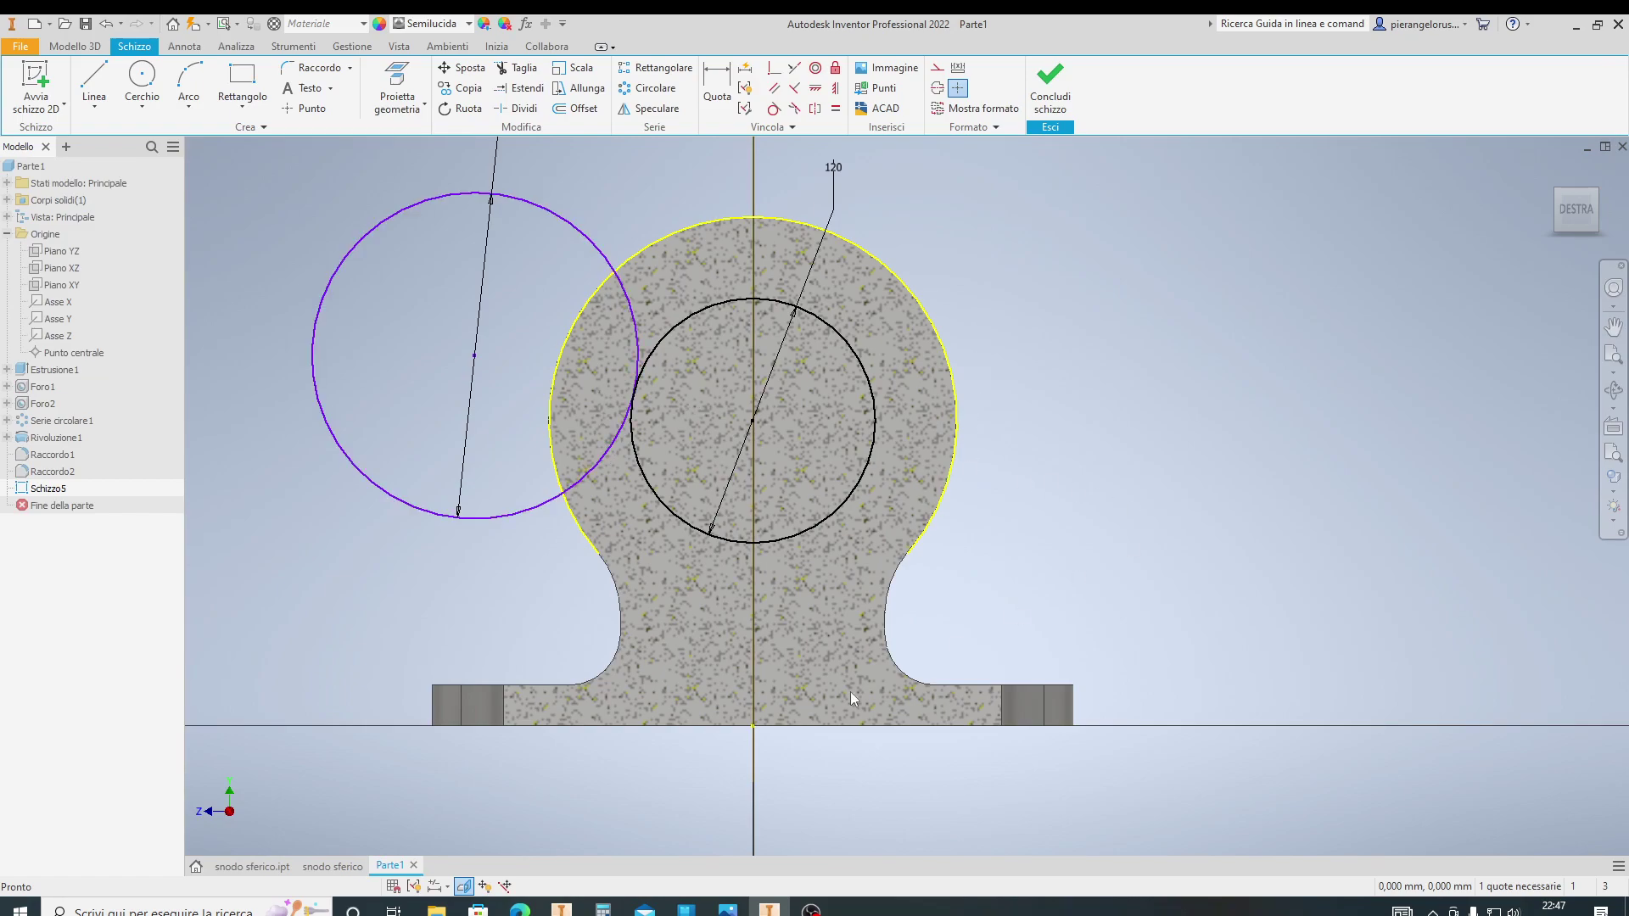
On the snodo sferico drawing, move the R80 leader anchor and delete an unwanted centre mark
{"action": "left_click", "coordinate": [329, 866]}
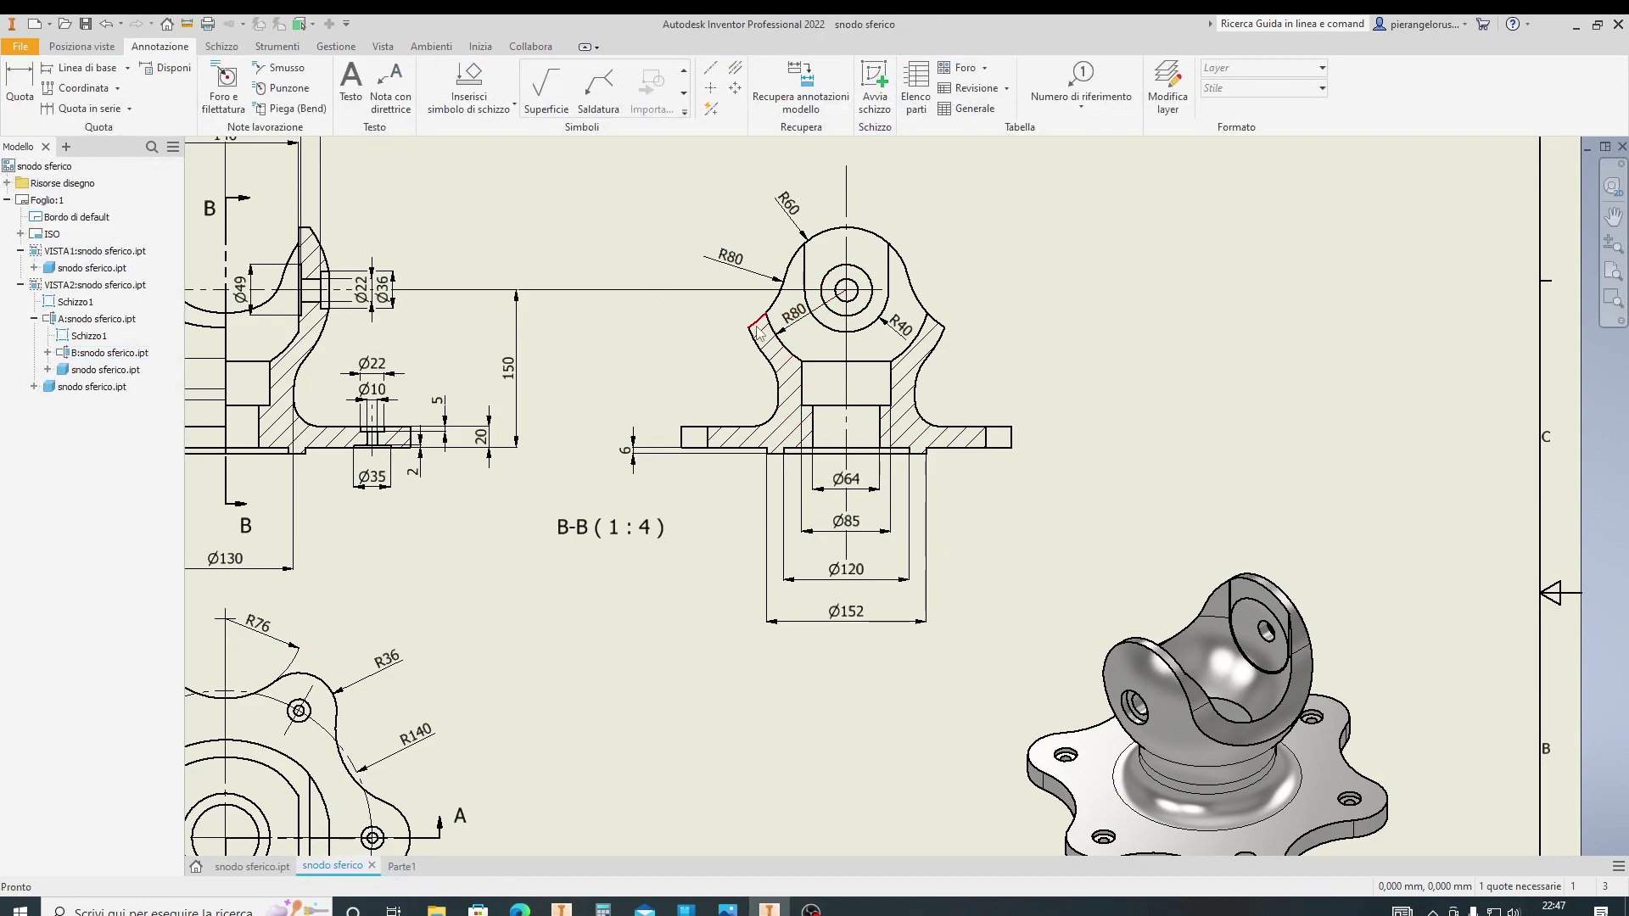
{"action": "left_click", "coordinate": [784, 283]}
{"action": "left_click_drag", "start_coordinate": [793, 292], "coordinate": [791, 289]}
{"action": "left_click", "coordinate": [712, 89]}
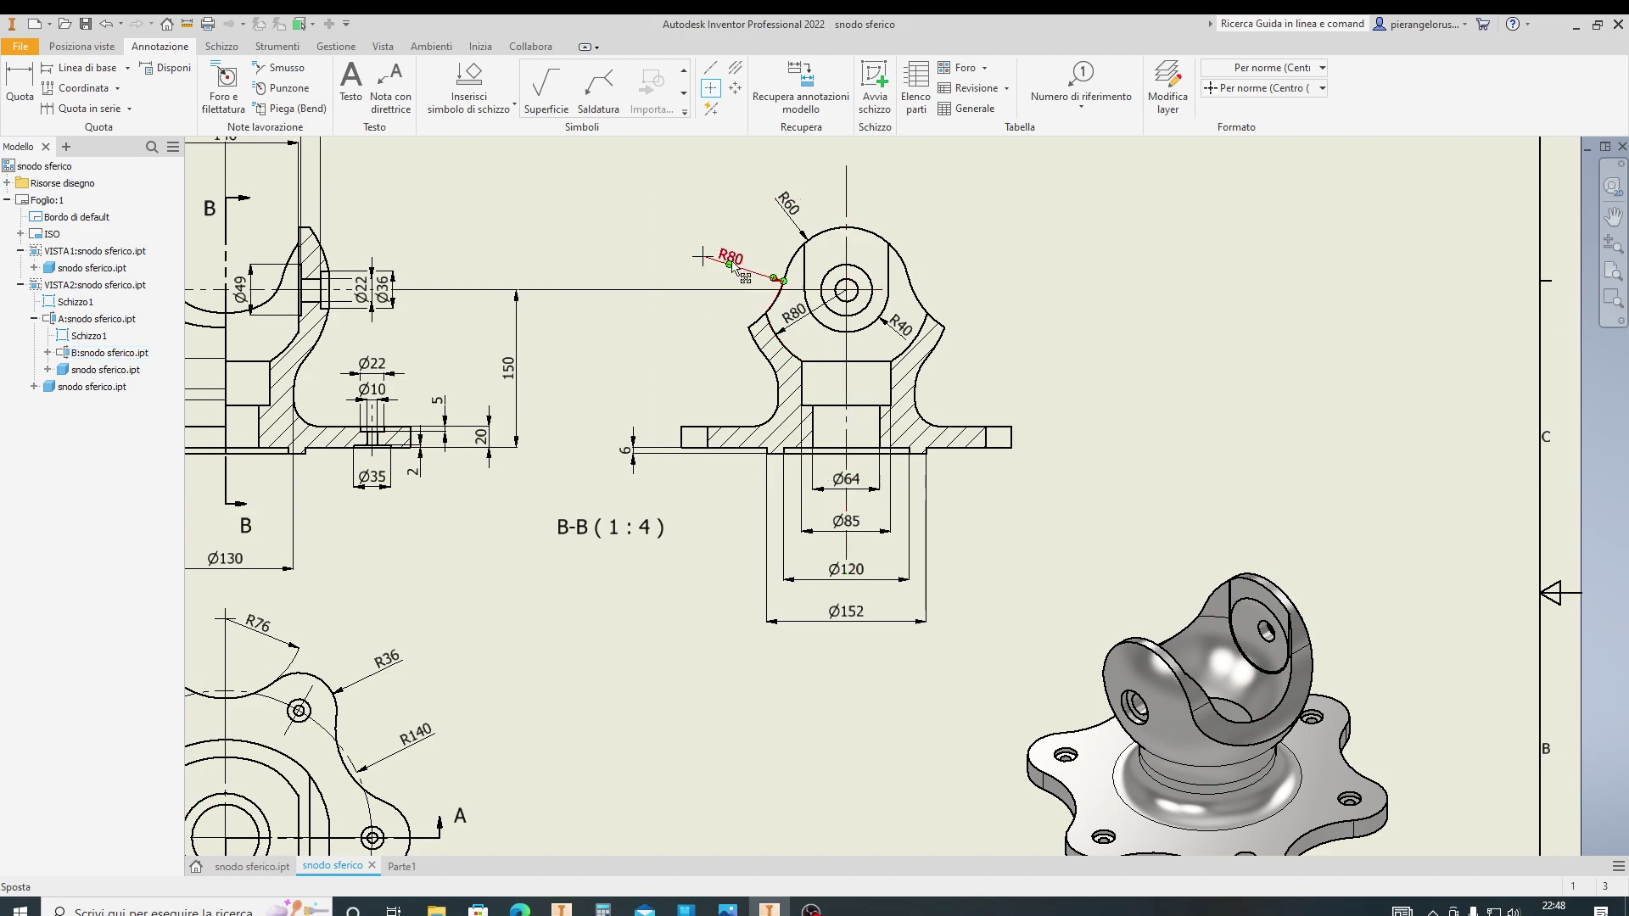
{"action": "key", "text": "Escape"}
{"action": "scroll", "coordinate": [704, 284], "scroll_direction": "up", "scroll_amount": 5}
{"action": "left_click", "coordinate": [613, 292]}
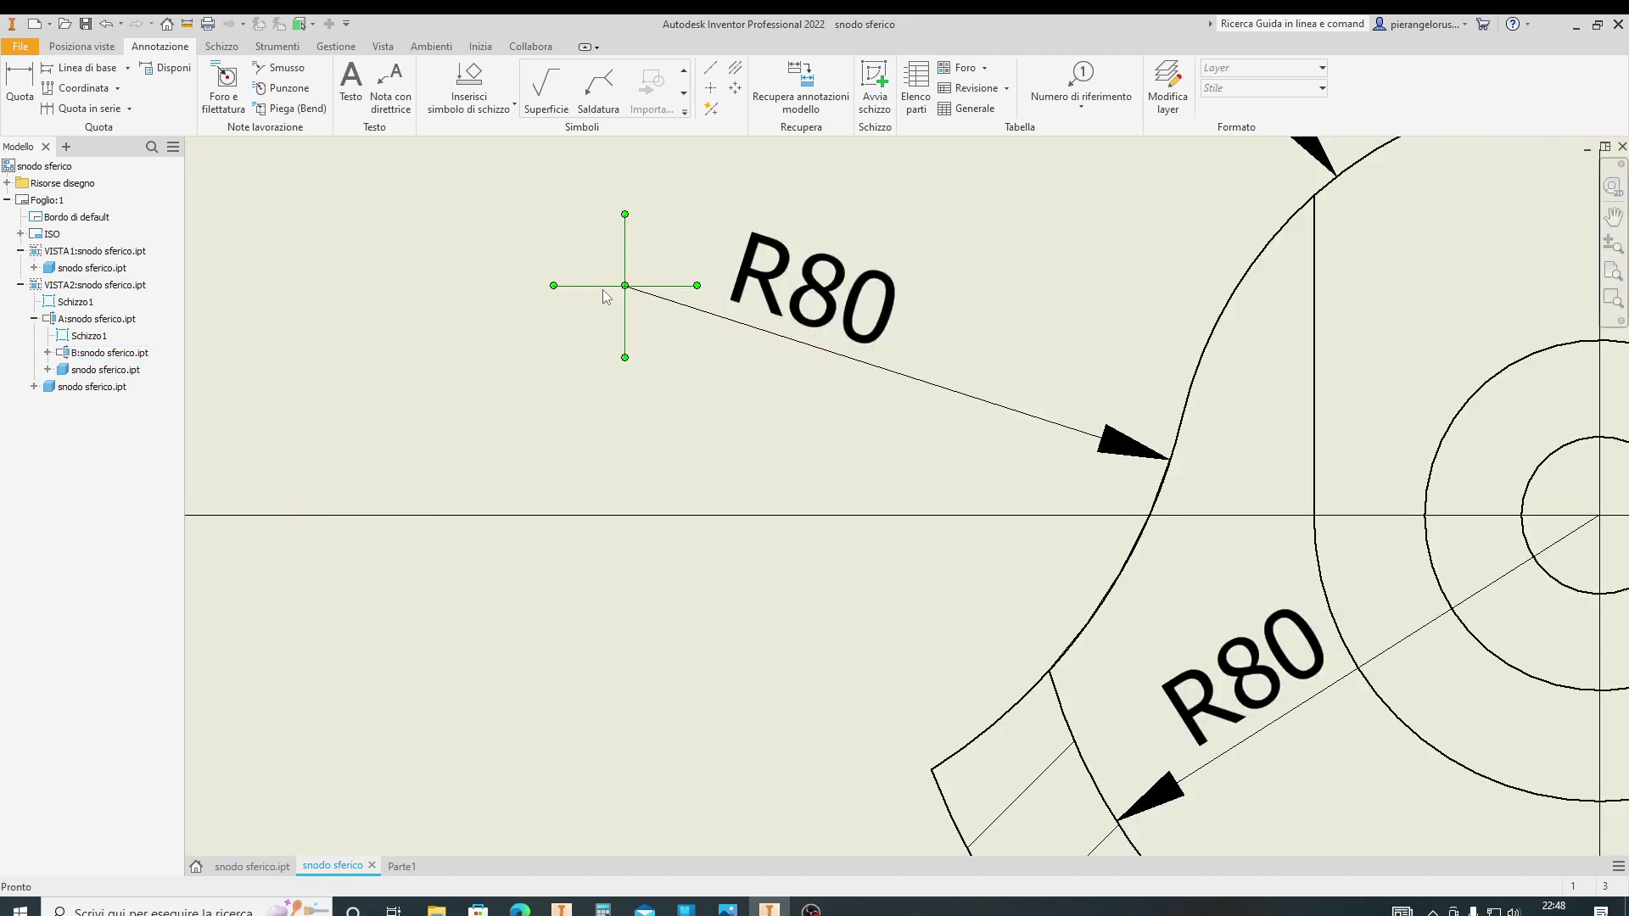
{"action": "right_click", "coordinate": [603, 289]}
{"action": "left_click", "coordinate": [634, 339]}
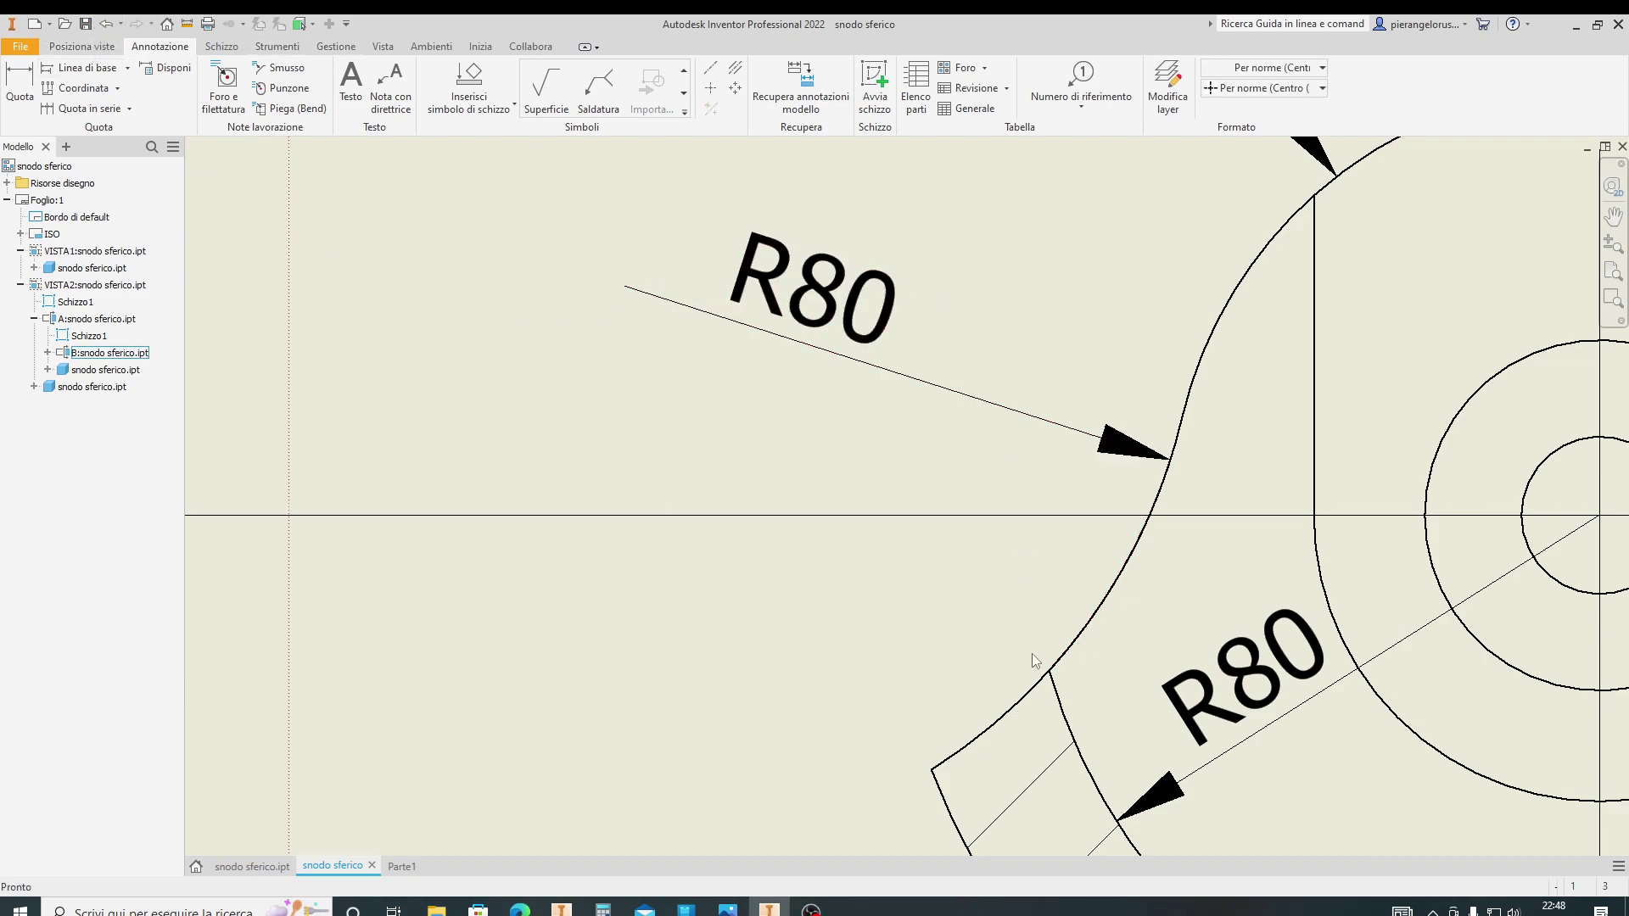
Add a centre mark at the R80 arc's centre on section B-B
{"action": "middle_click_drag", "start_coordinate": [1029, 654], "coordinate": [1022, 585]}
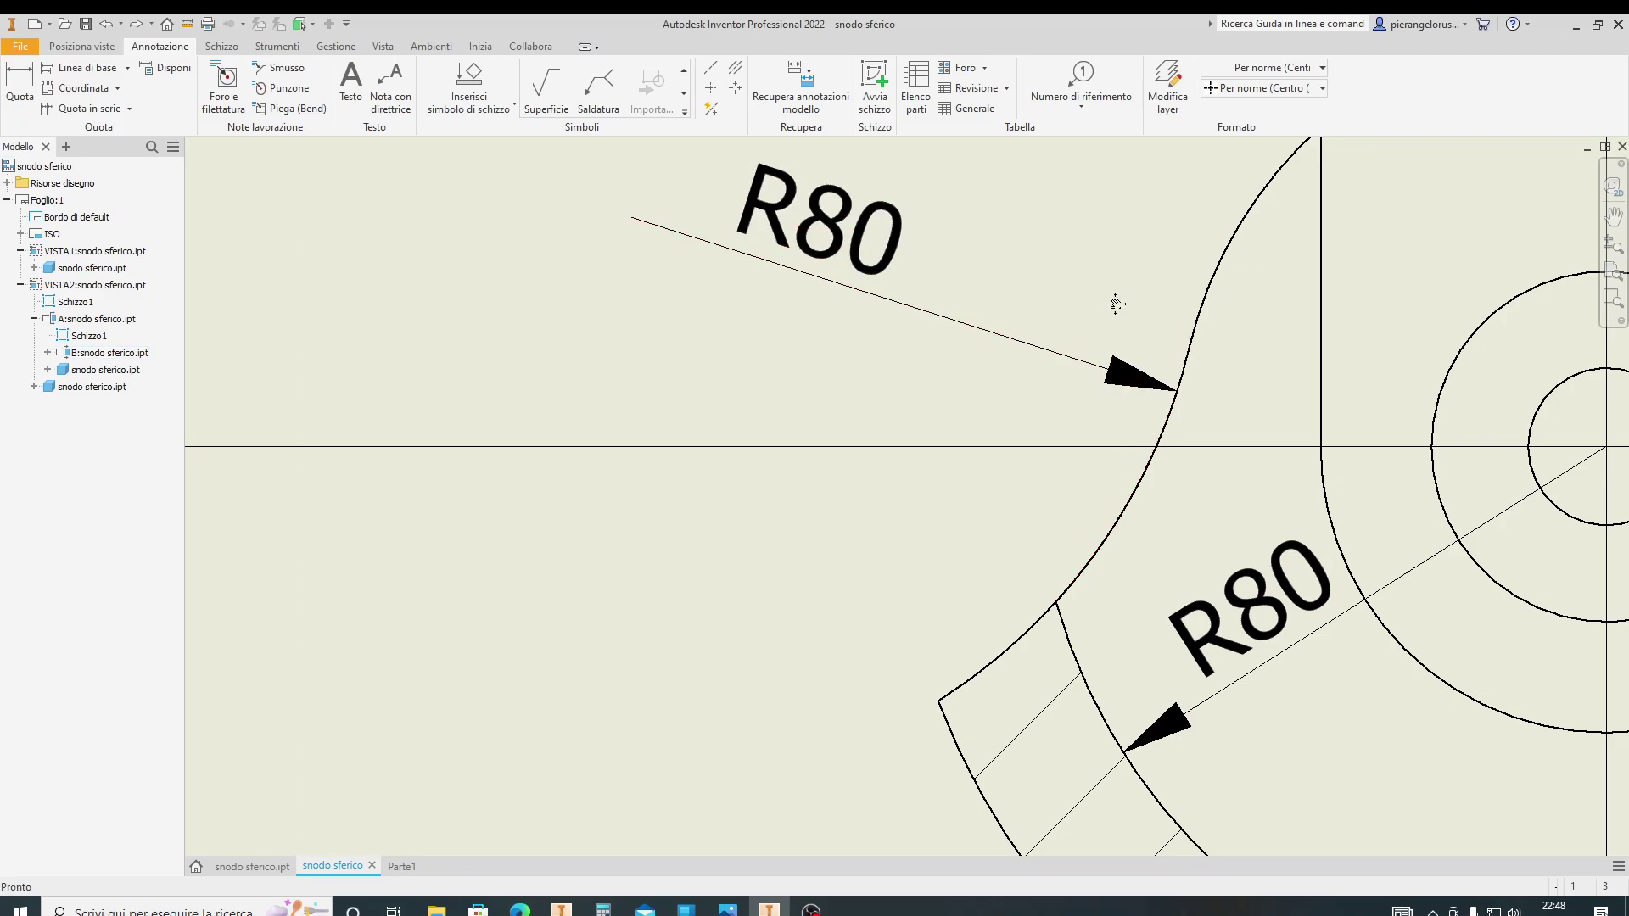
{"action": "scroll", "coordinate": [1112, 326], "scroll_direction": "up", "scroll_amount": 1}
{"action": "scroll", "coordinate": [1112, 335], "scroll_direction": "down", "scroll_amount": 3}
{"action": "scroll", "coordinate": [1112, 343], "scroll_direction": "up", "scroll_amount": 3}
{"action": "scroll", "coordinate": [1112, 348], "scroll_direction": "down", "scroll_amount": 1}
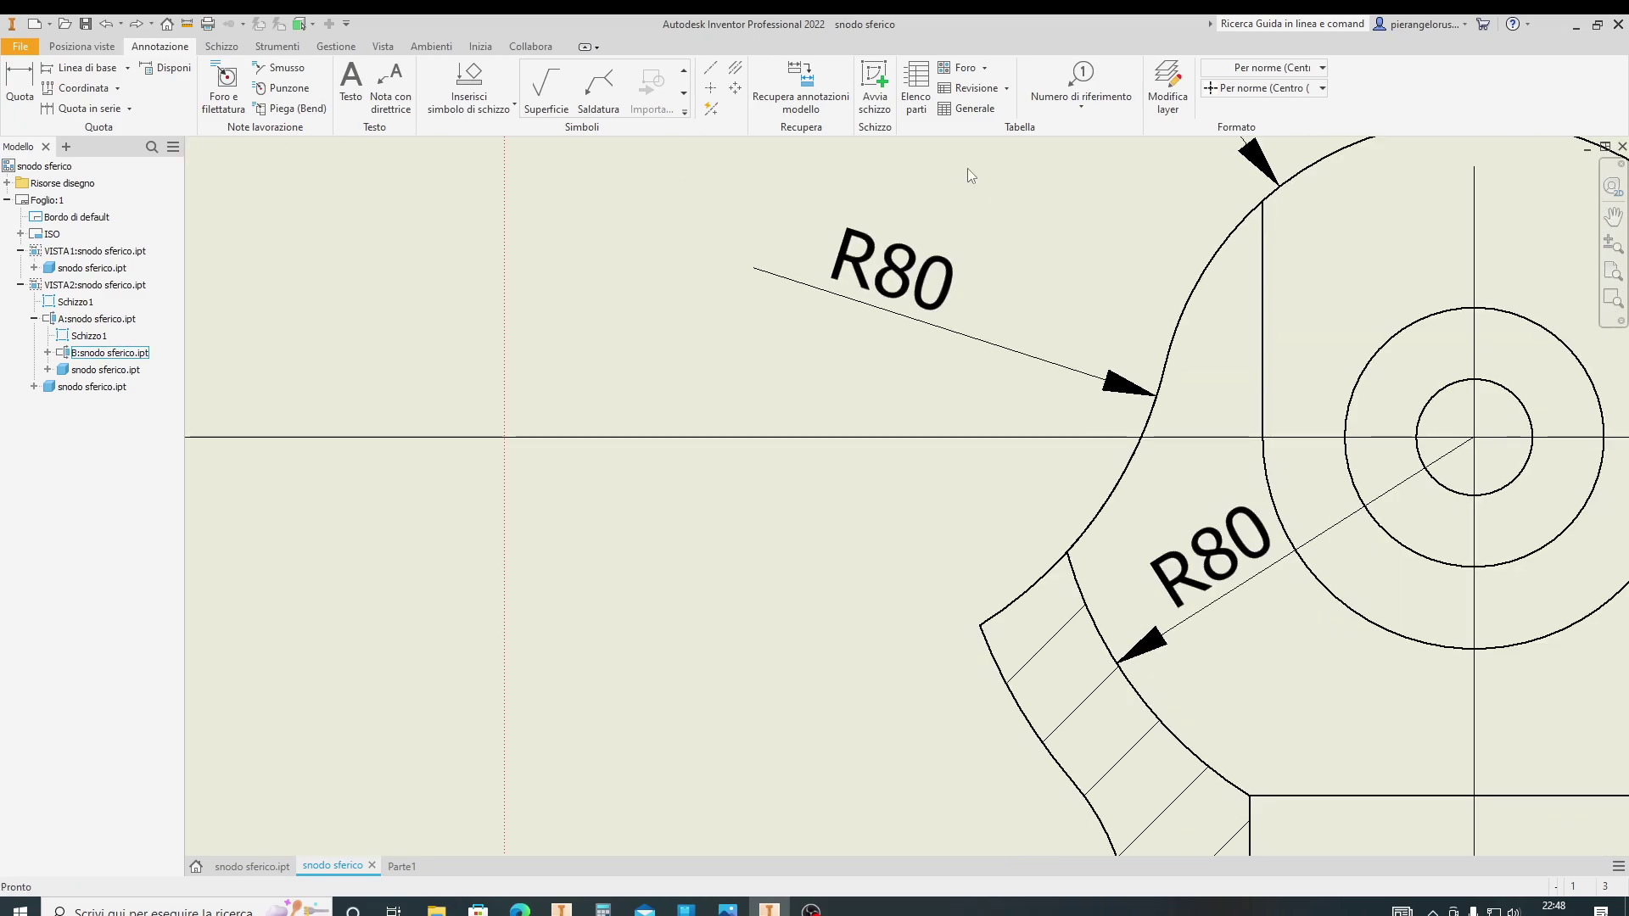
{"action": "left_click", "coordinate": [711, 88]}
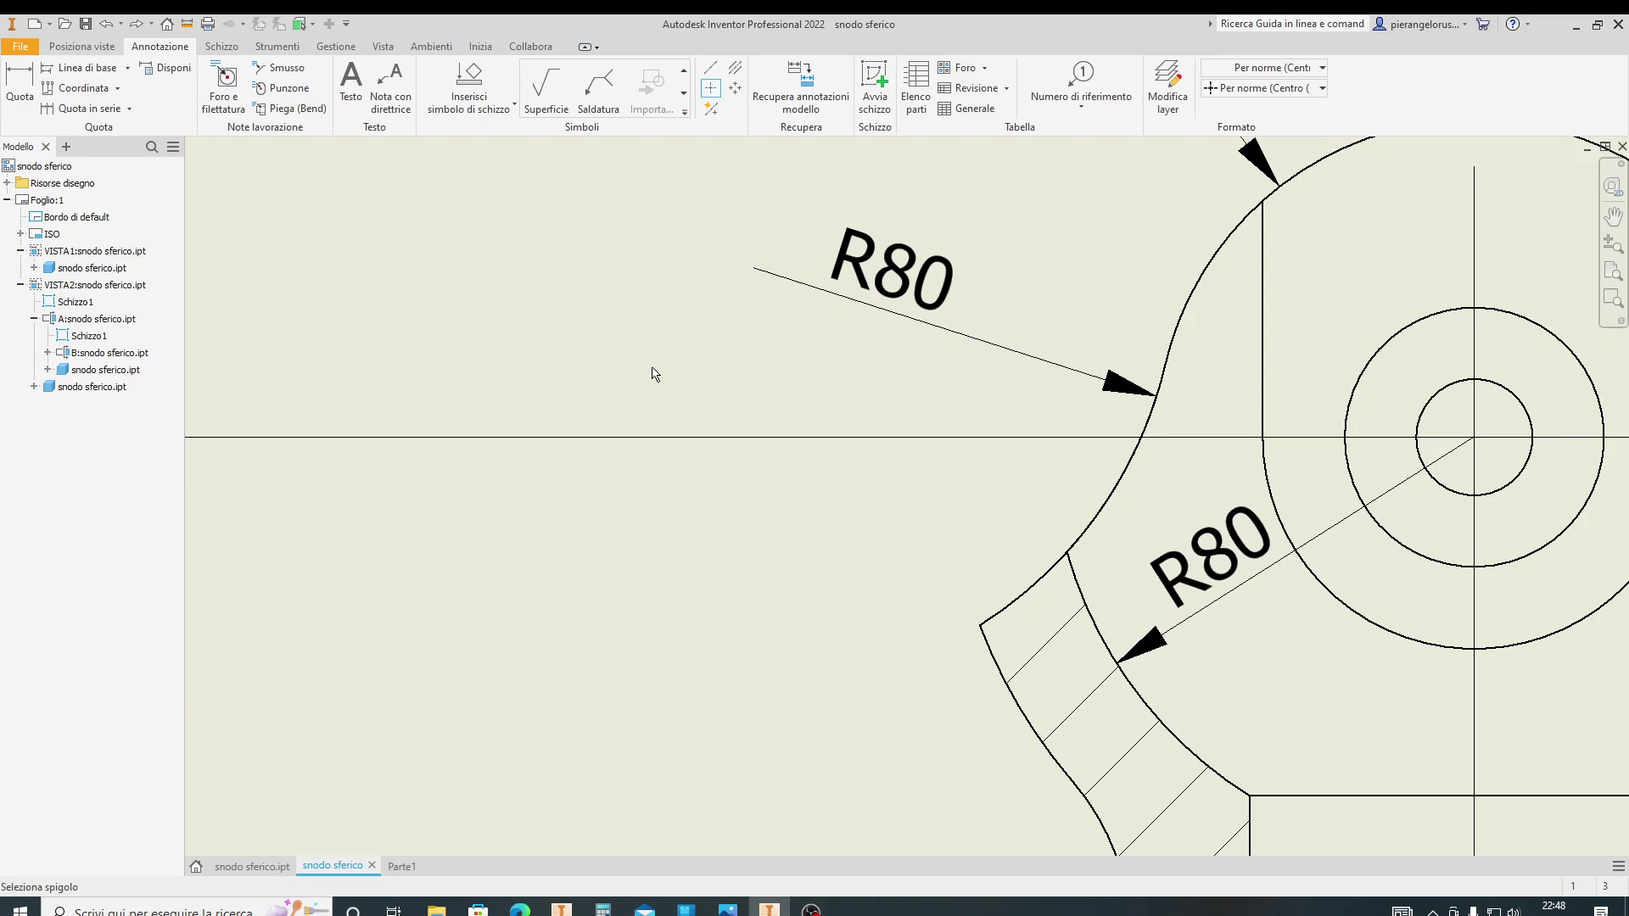
{"action": "left_click", "coordinate": [1021, 614]}
{"action": "key", "text": "Escape"}
{"action": "scroll", "coordinate": [753, 272], "scroll_direction": "up", "scroll_amount": 3}
{"action": "scroll", "coordinate": [753, 271], "scroll_direction": "down", "scroll_amount": 8}
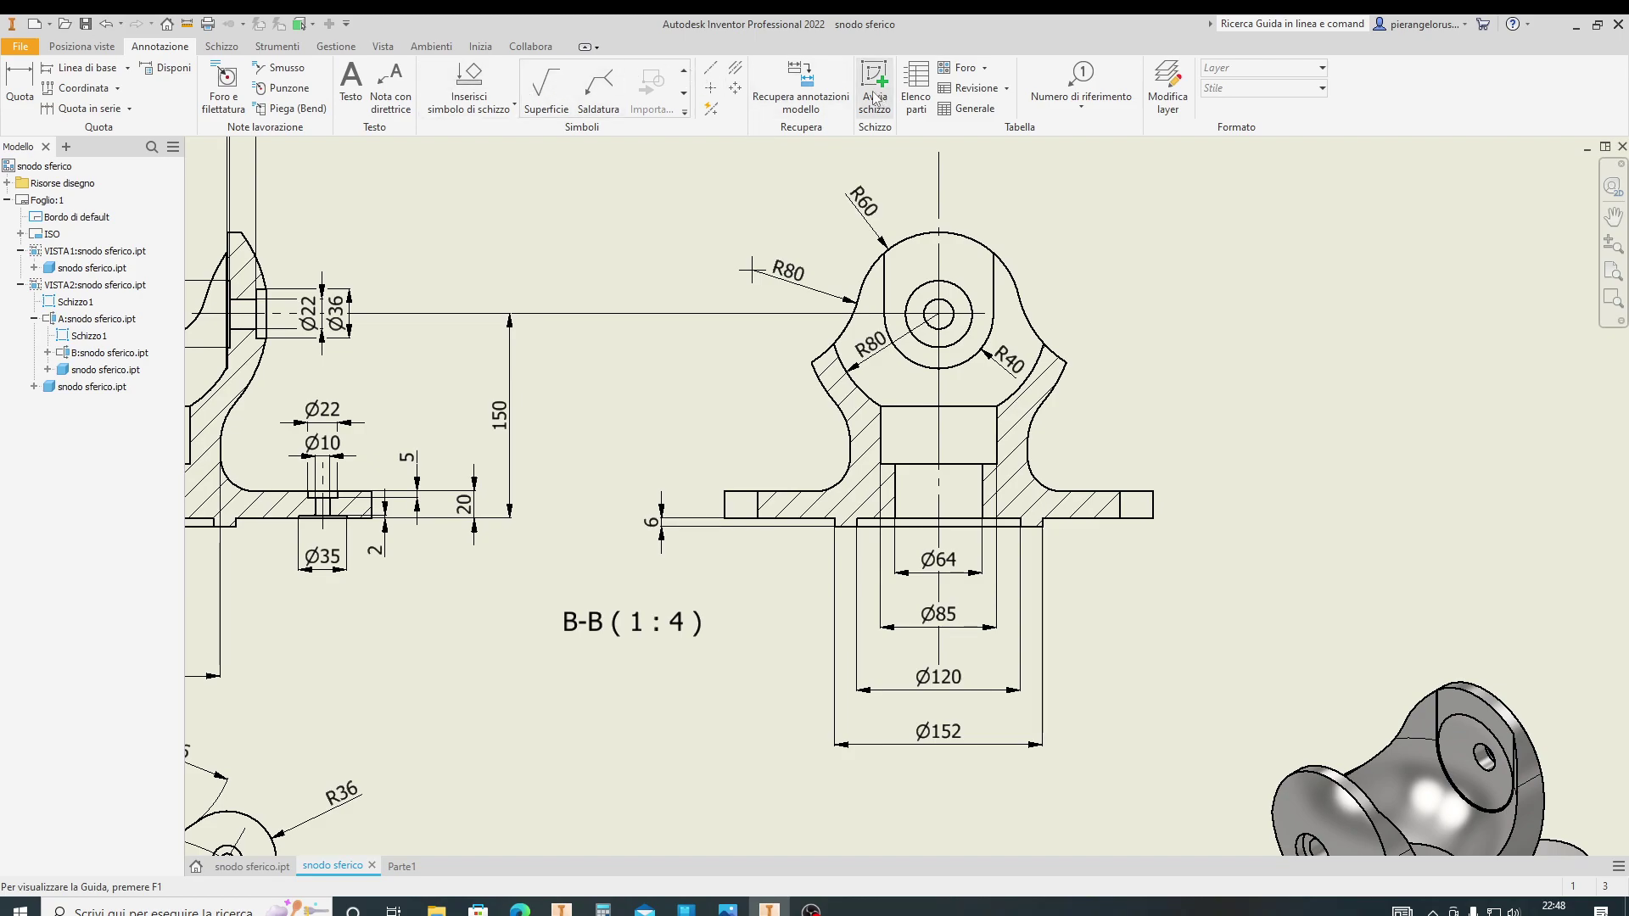
Dimension the R80 centre 182 above the flange bottom edge, then return to Parte1
{"action": "left_click", "coordinate": [20, 82]}
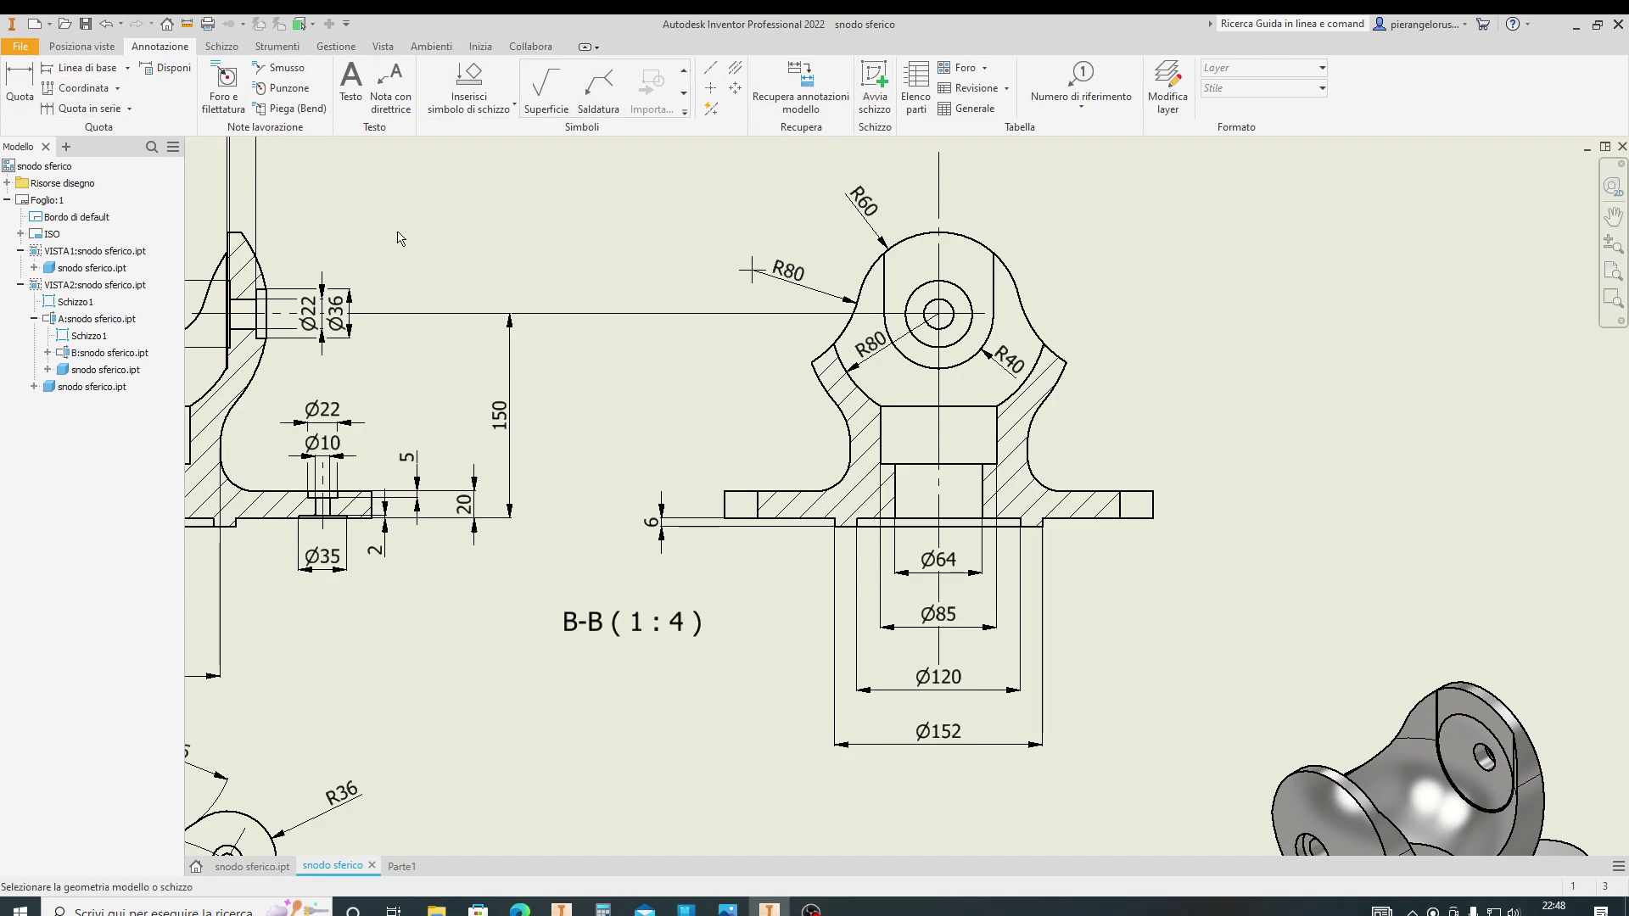
{"action": "left_click", "coordinate": [752, 270]}
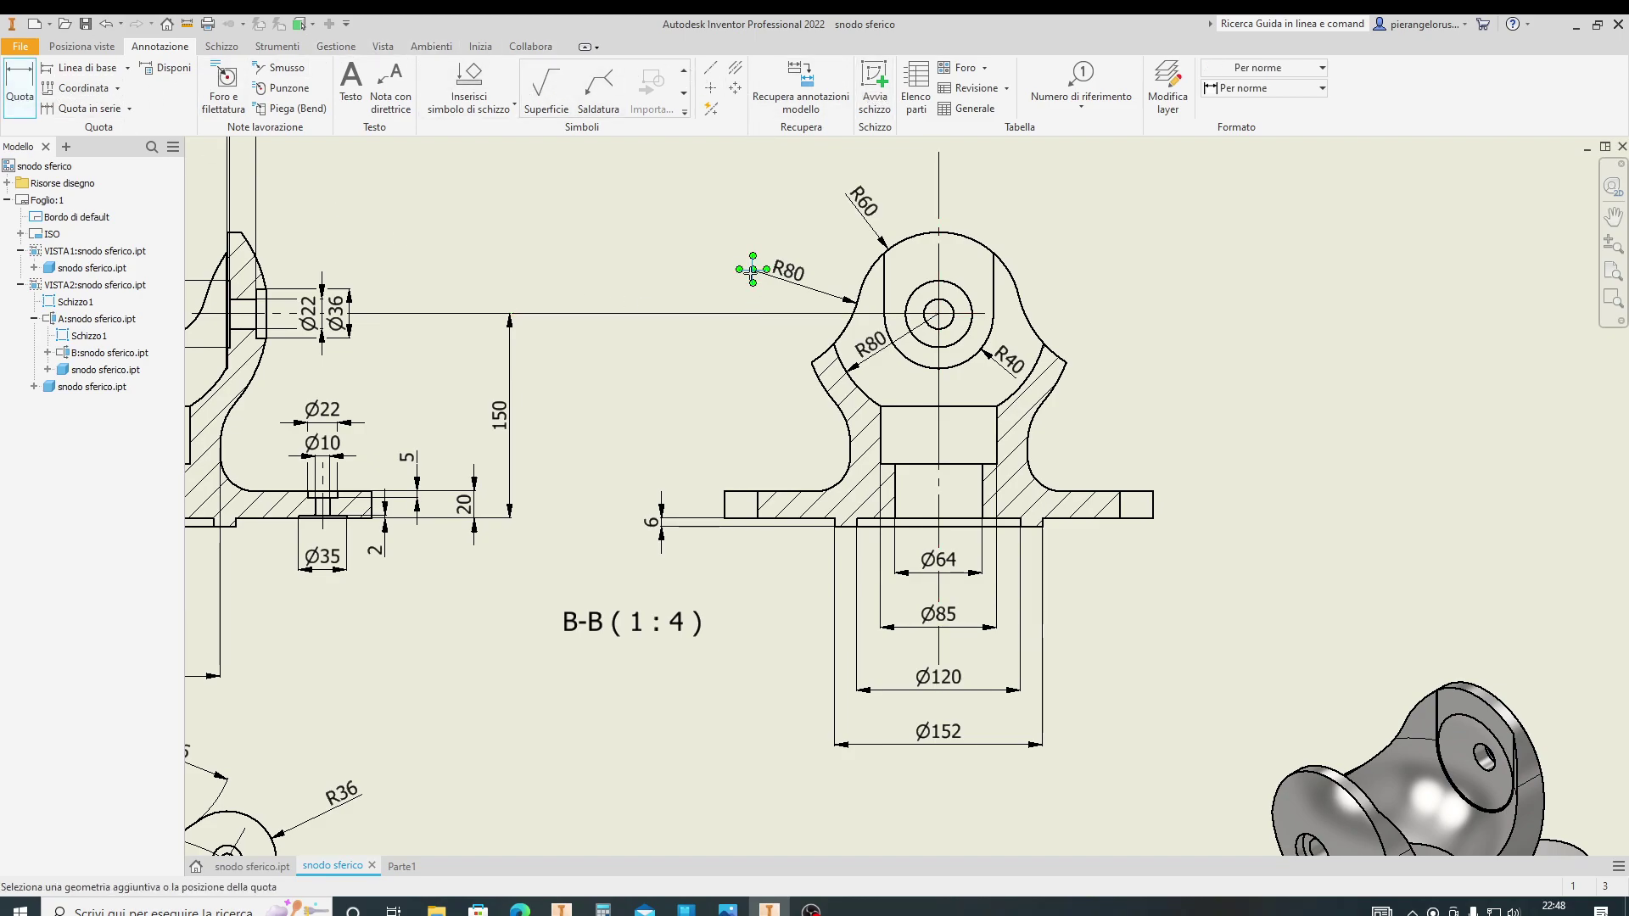
{"action": "left_click", "coordinate": [780, 520]}
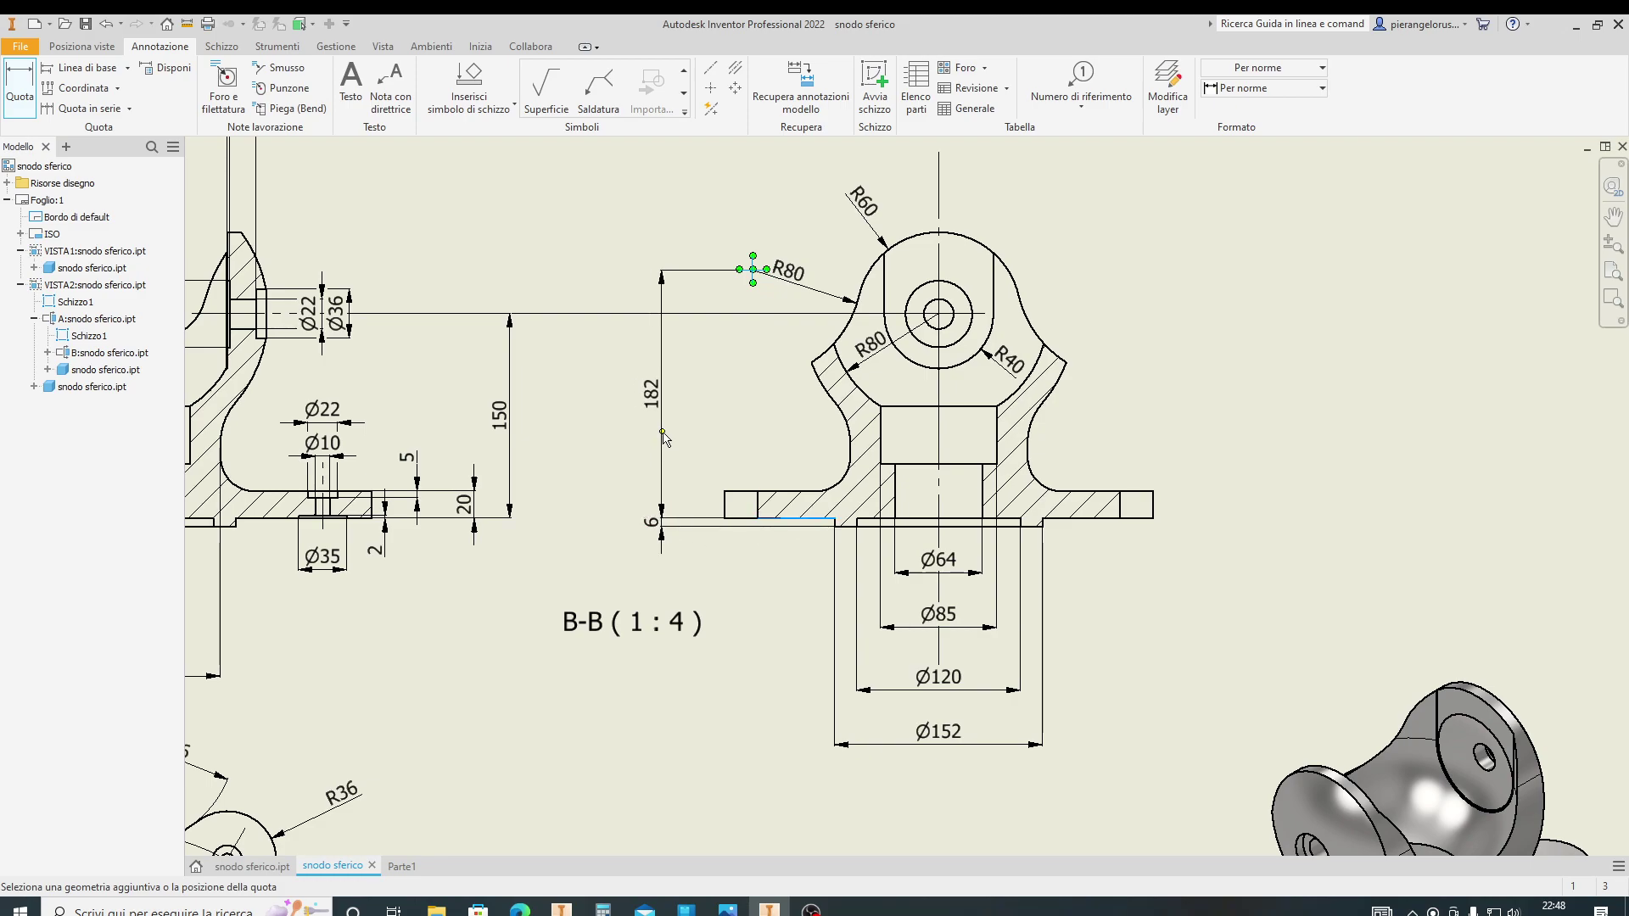
{"action": "left_click", "coordinate": [687, 444]}
{"action": "key", "text": "Return"}
{"action": "key", "text": "Escape"}
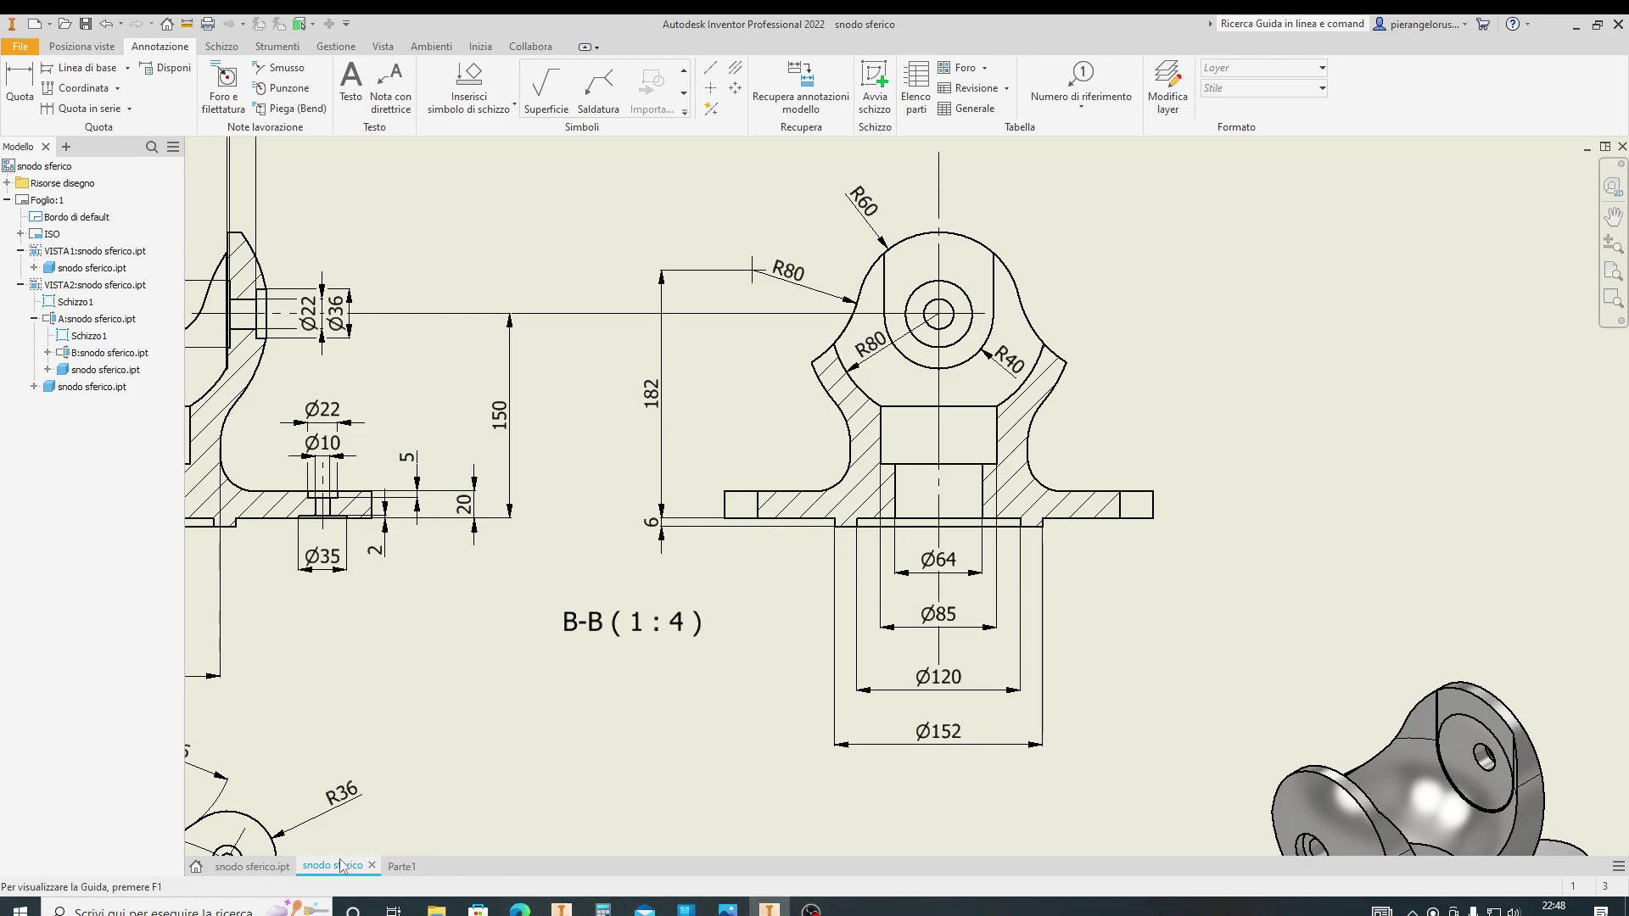
{"action": "left_click", "coordinate": [264, 866]}
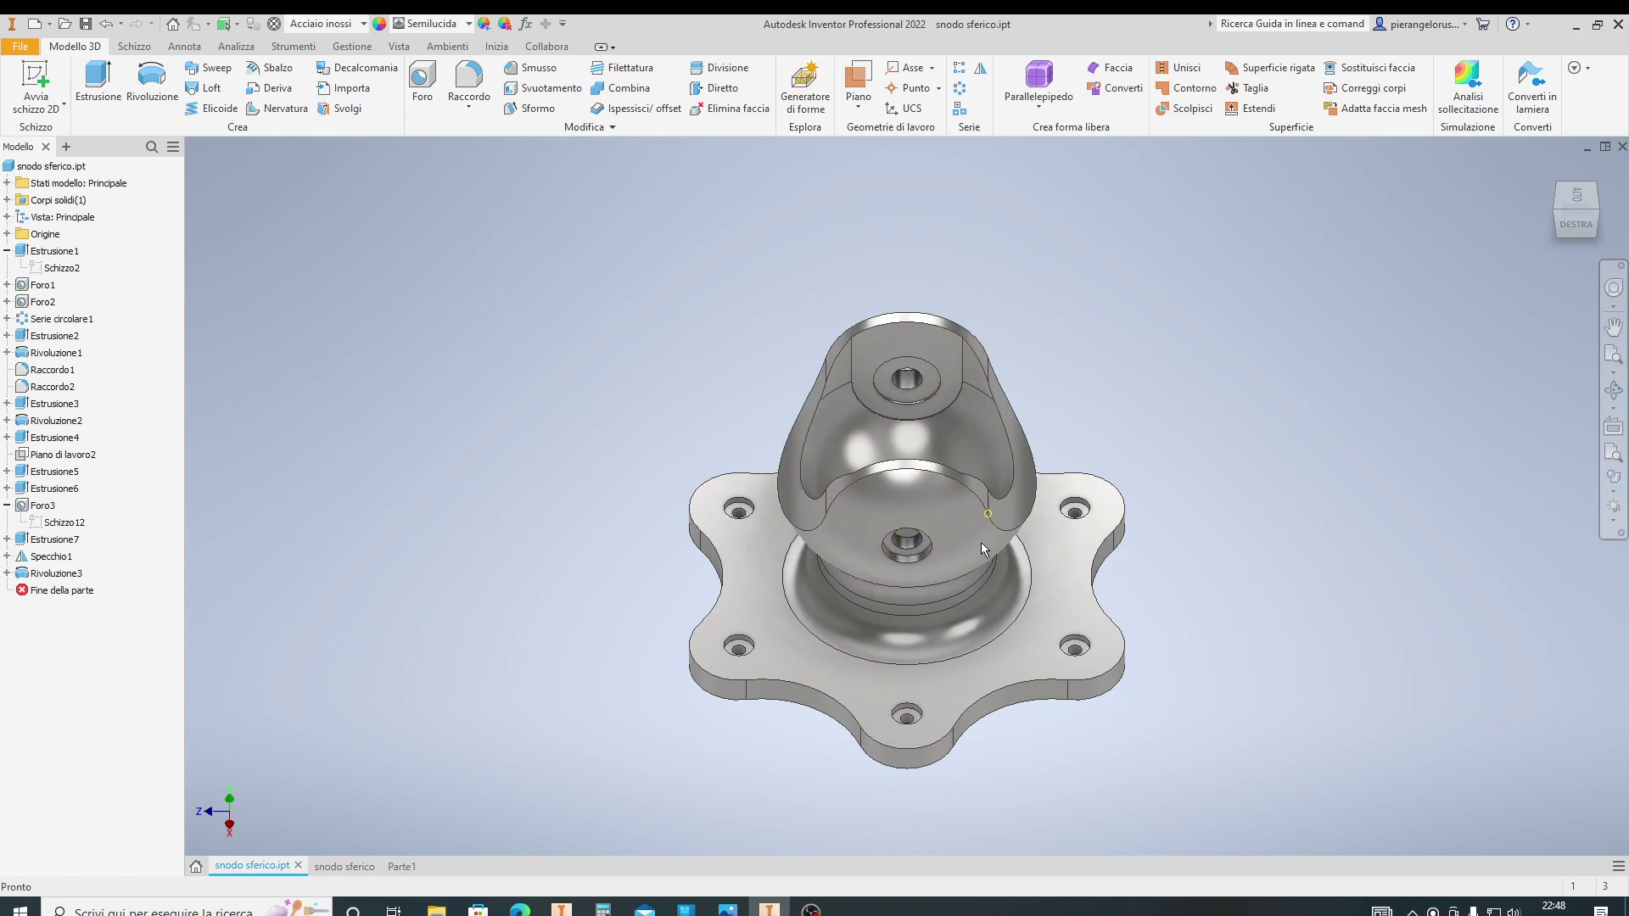
{"action": "left_click", "coordinate": [402, 866]}
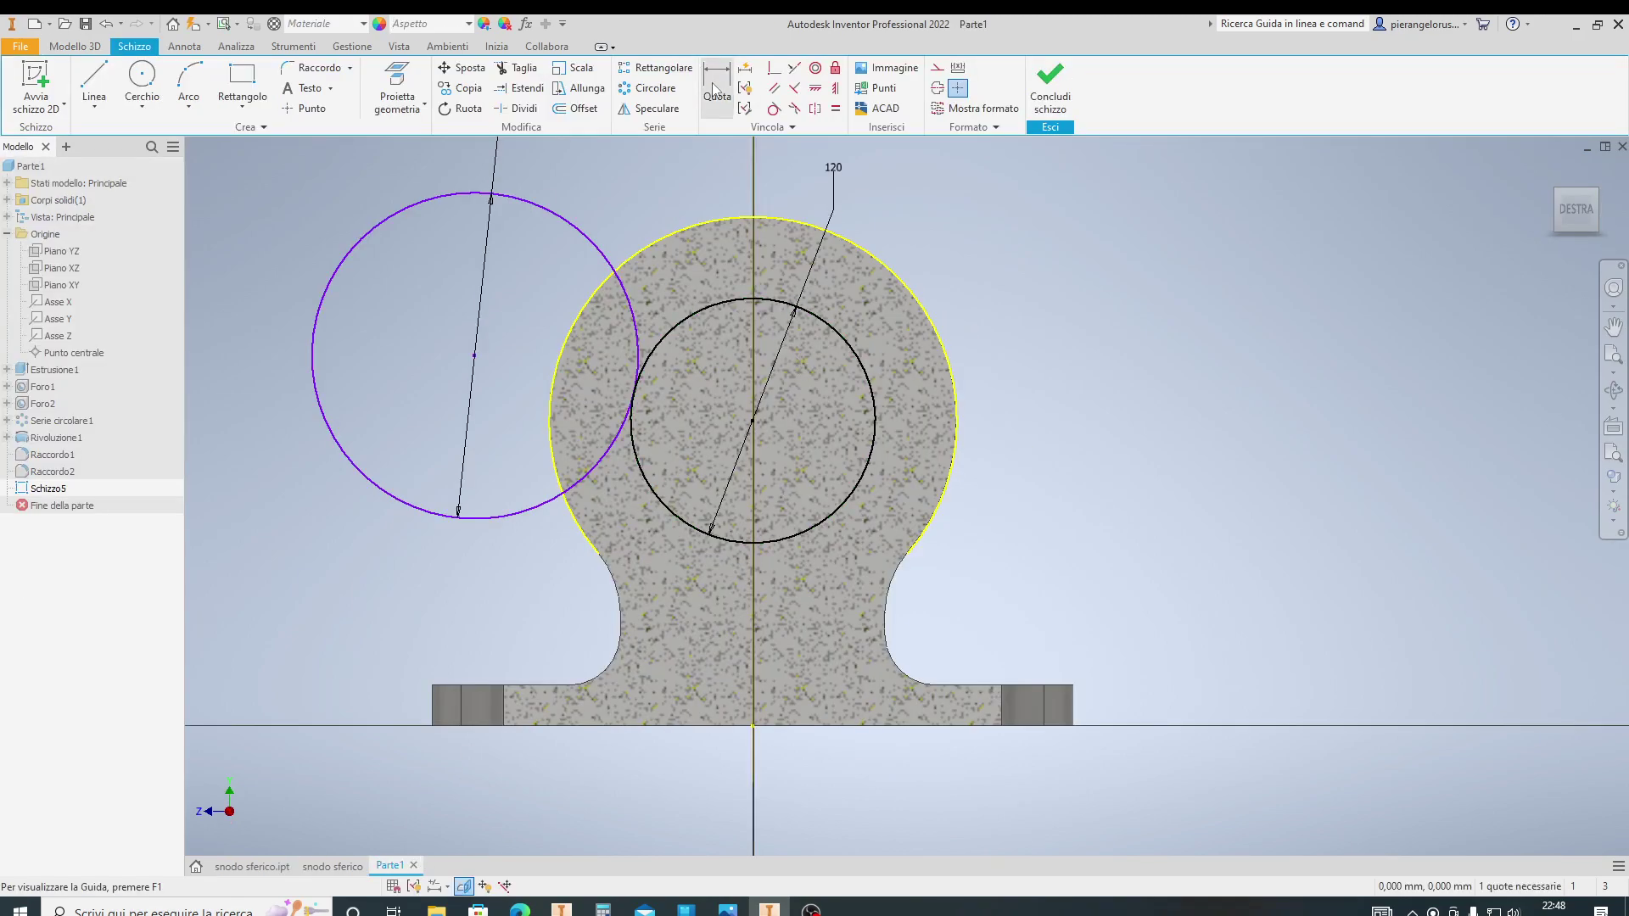
Dimension the 160 circle's centre 182 above the base line and compare against the drawing
{"action": "left_click", "coordinate": [713, 86]}
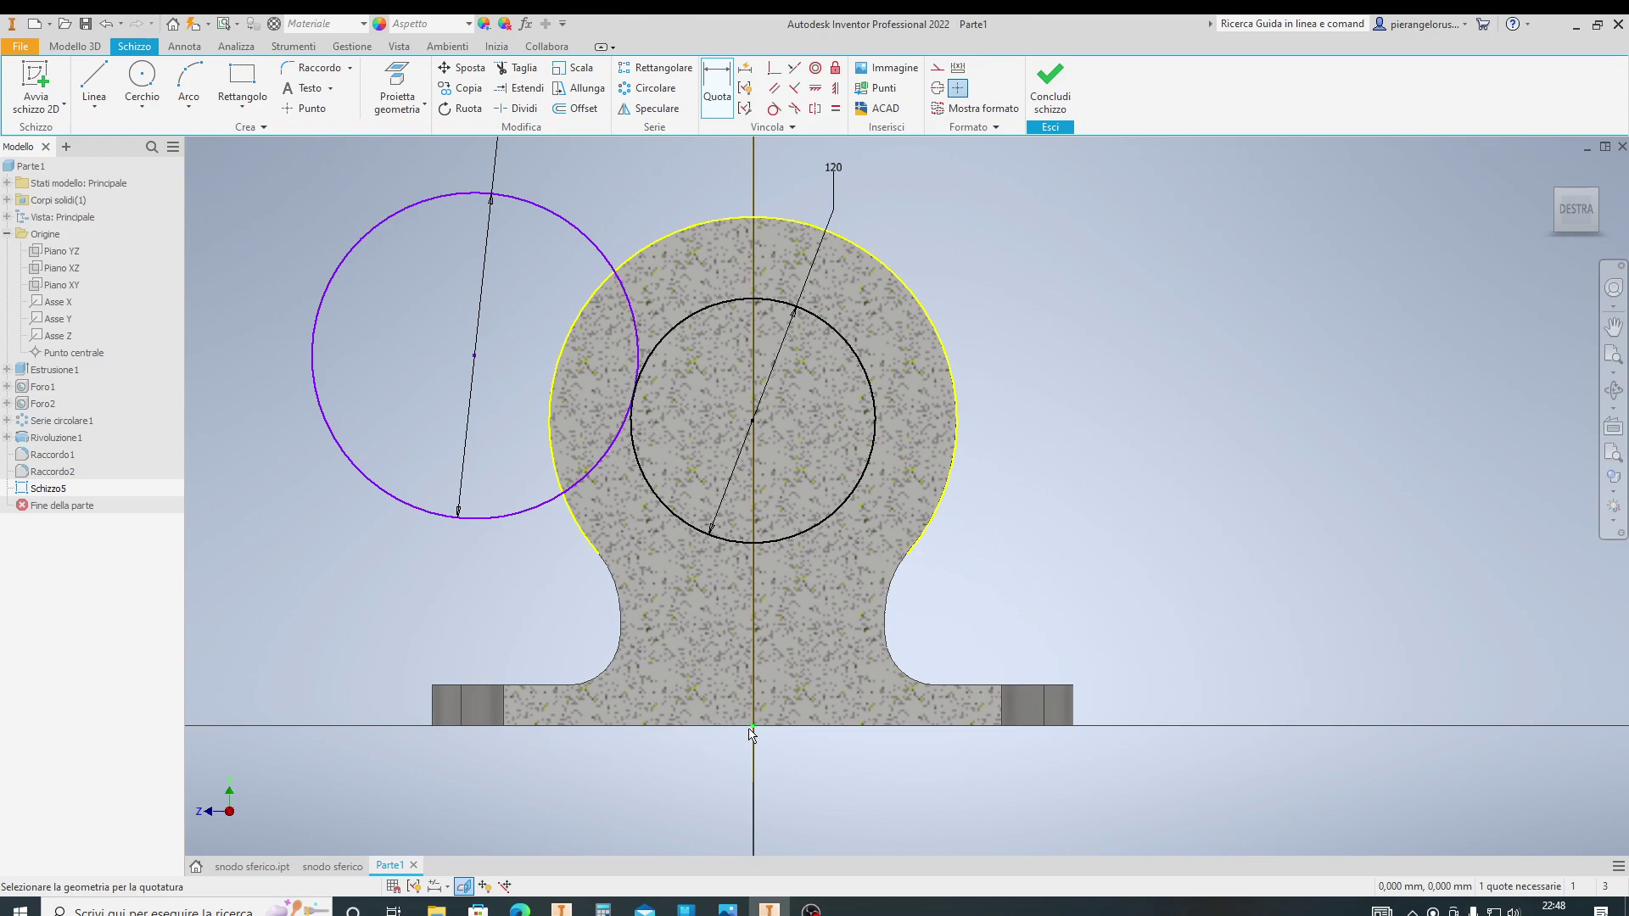
{"action": "left_click", "coordinate": [476, 360]}
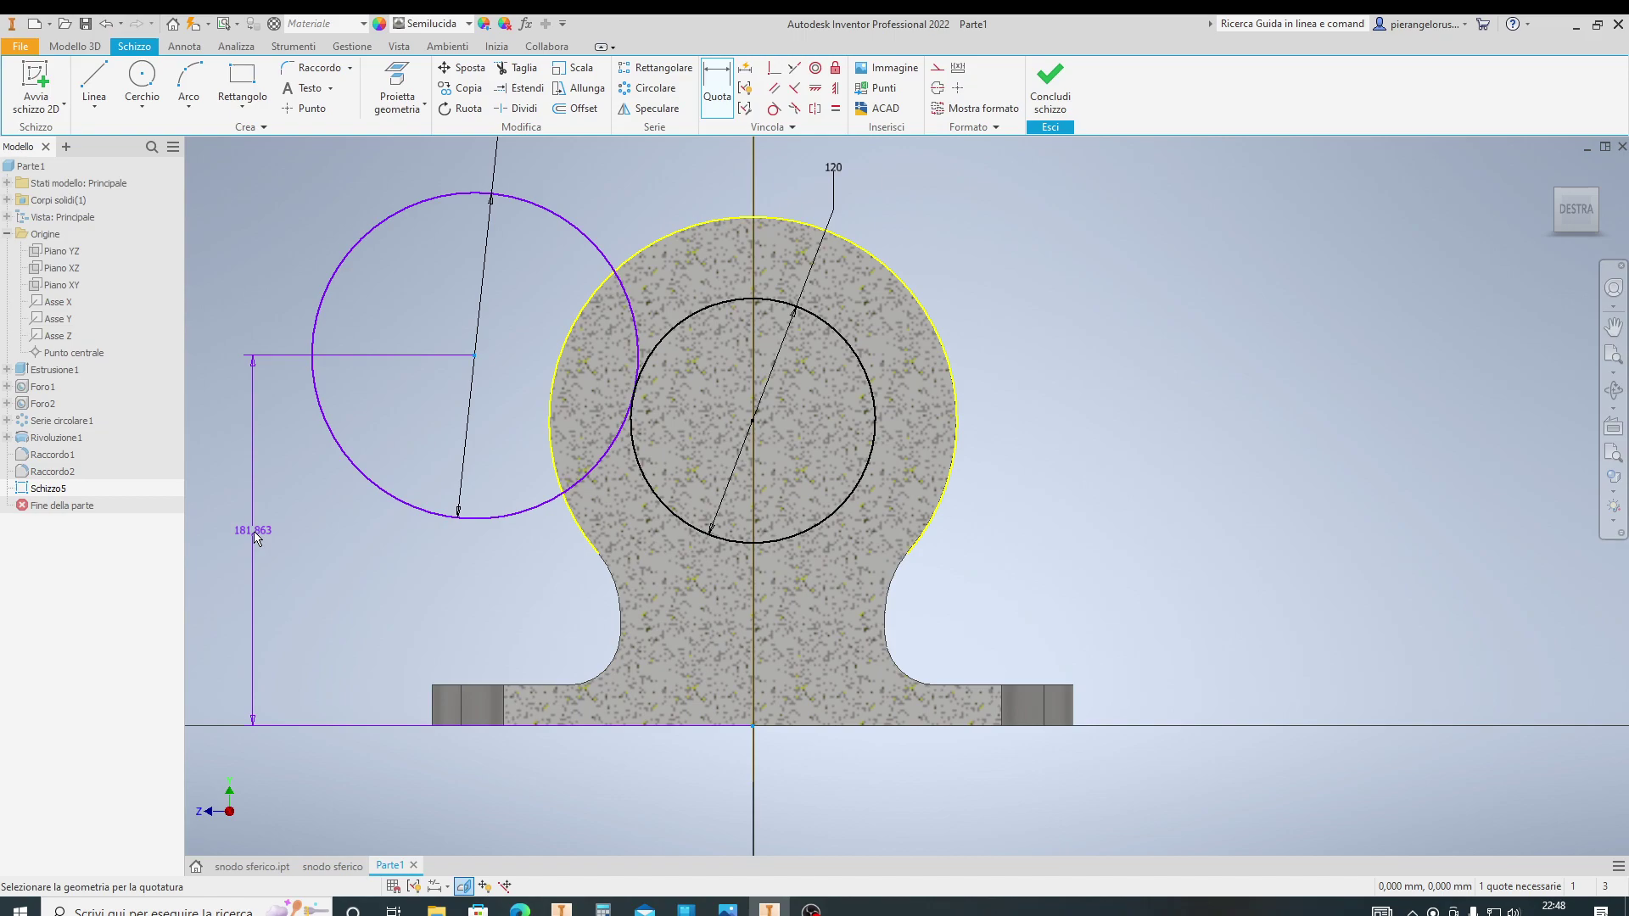
{"action": "left_click", "coordinate": [256, 538]}
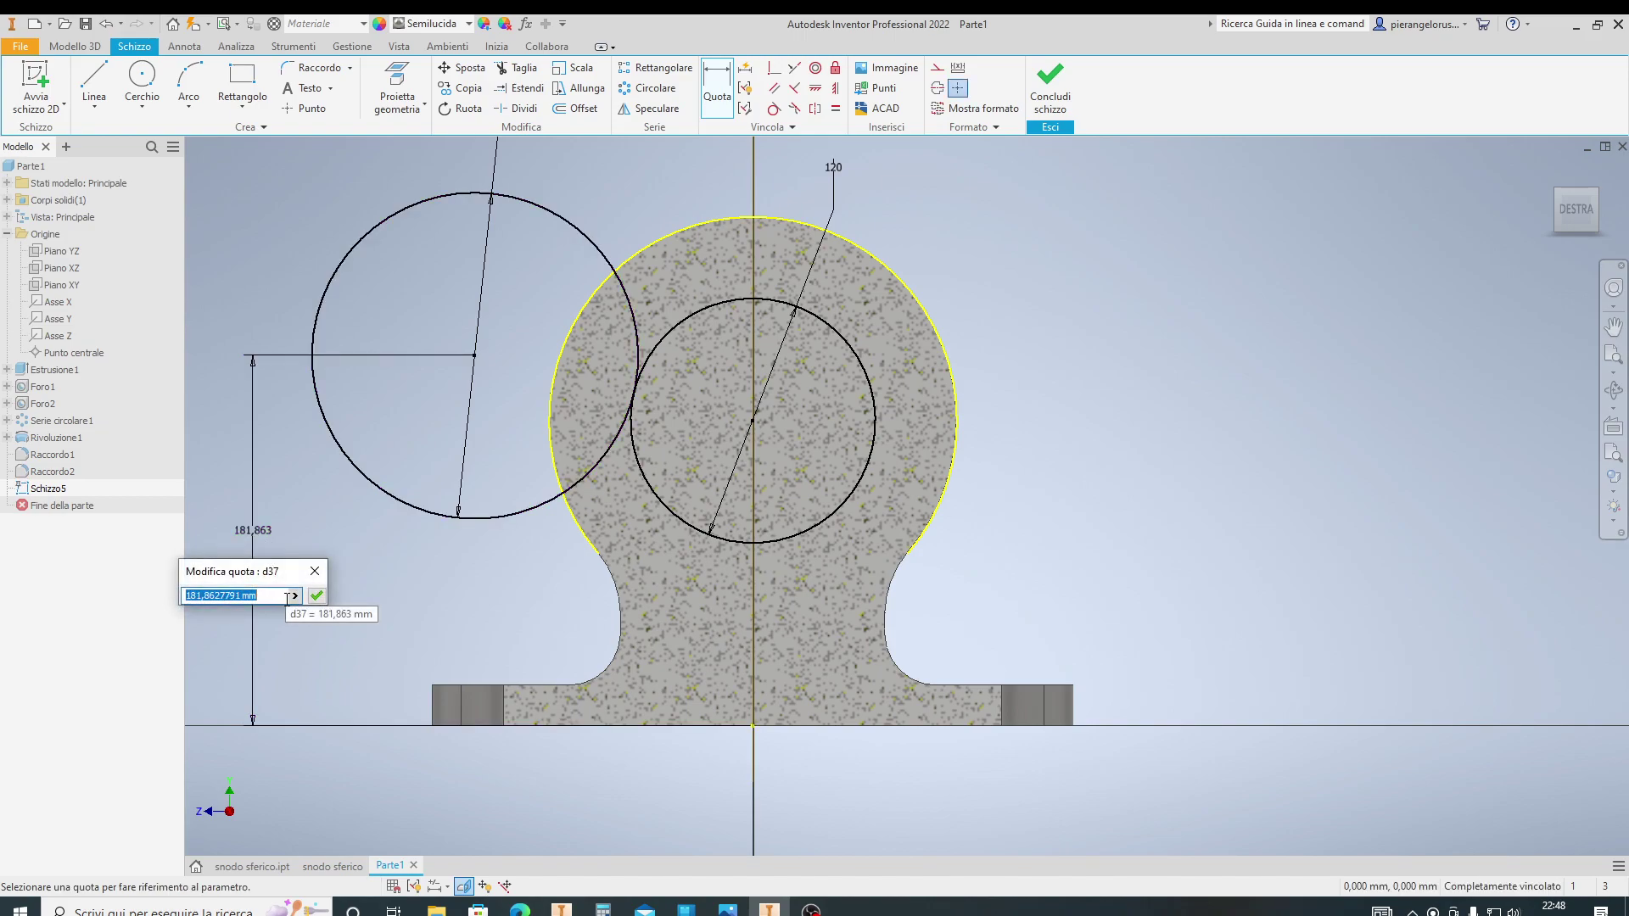
{"action": "type", "text": "182"}
{"action": "left_click", "coordinate": [317, 595]}
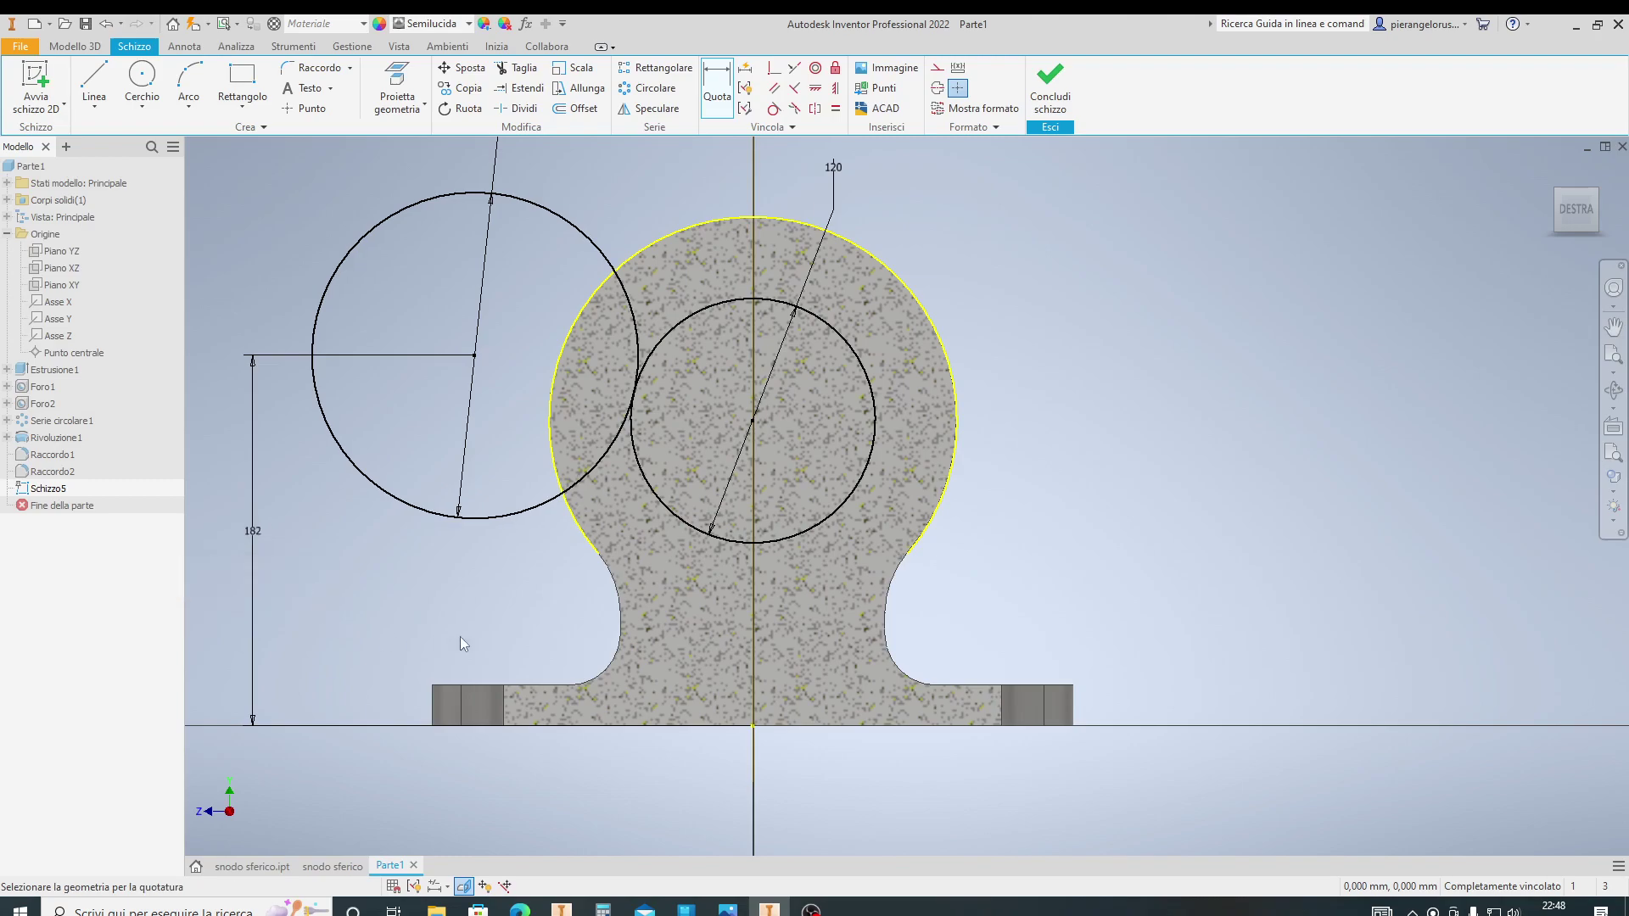
{"action": "key", "text": "Escape"}
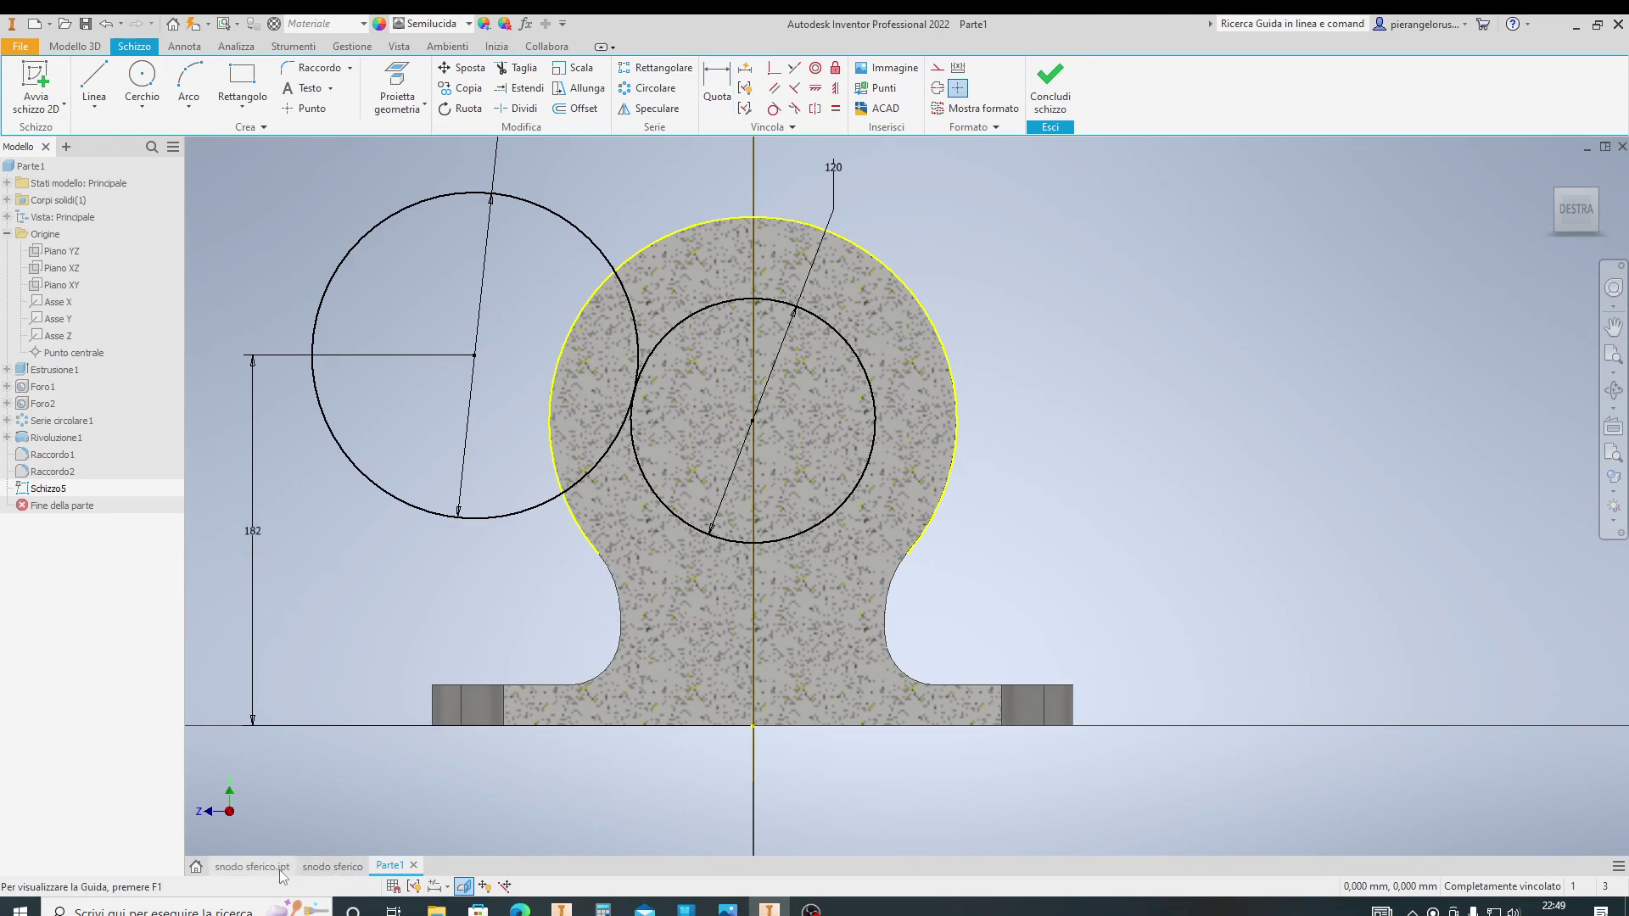
{"action": "left_click", "coordinate": [324, 867]}
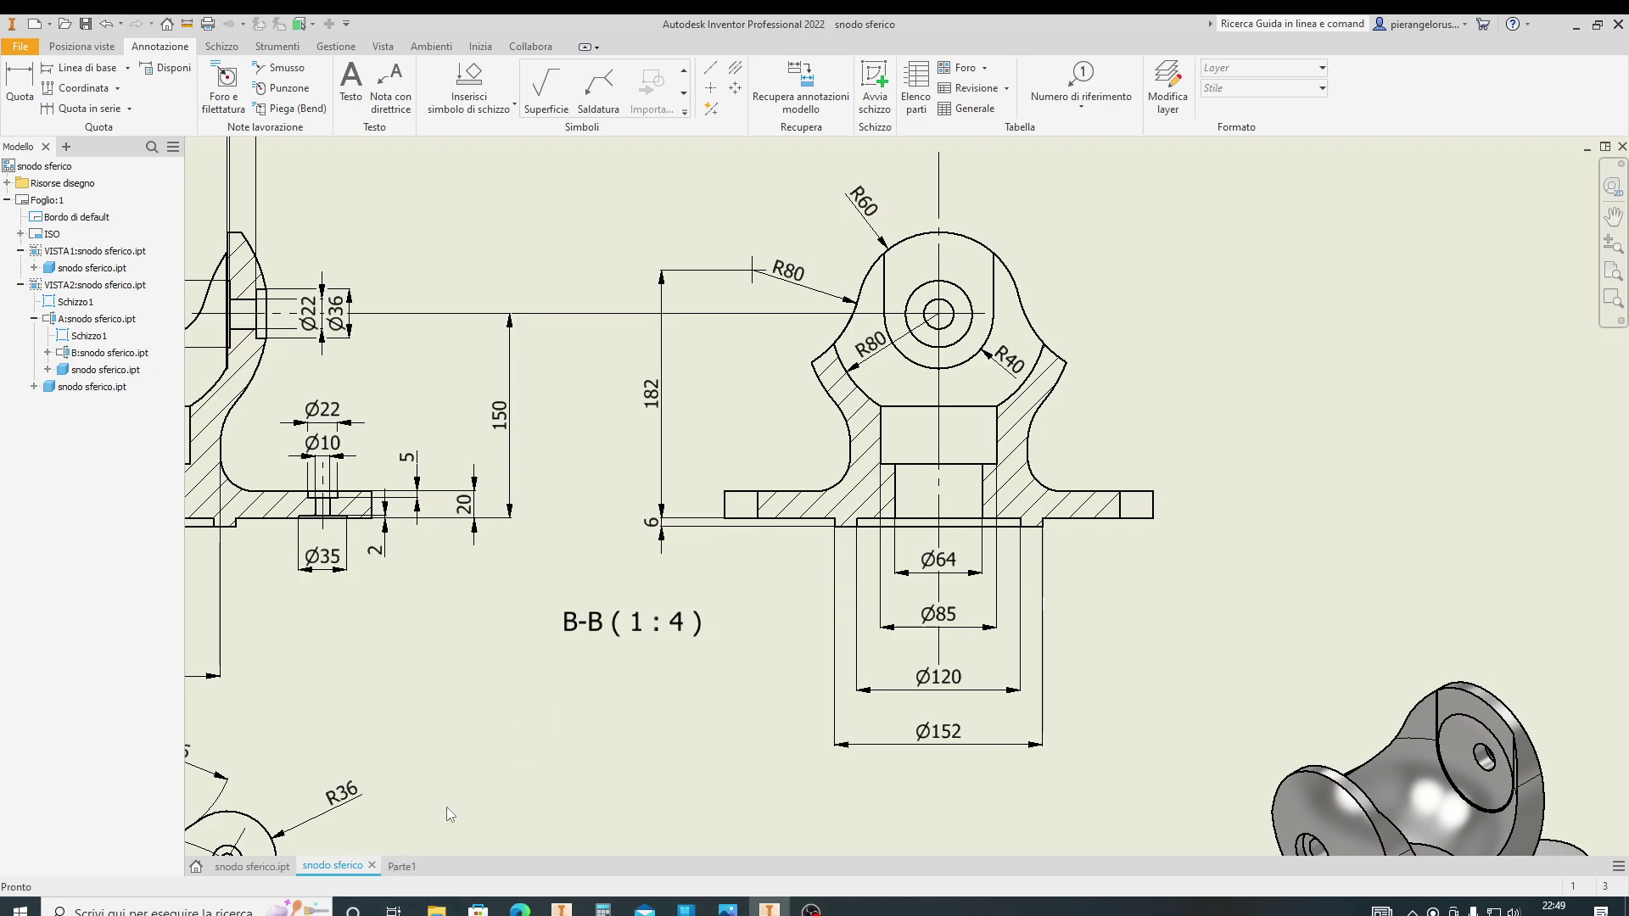
{"action": "left_click", "coordinate": [403, 866]}
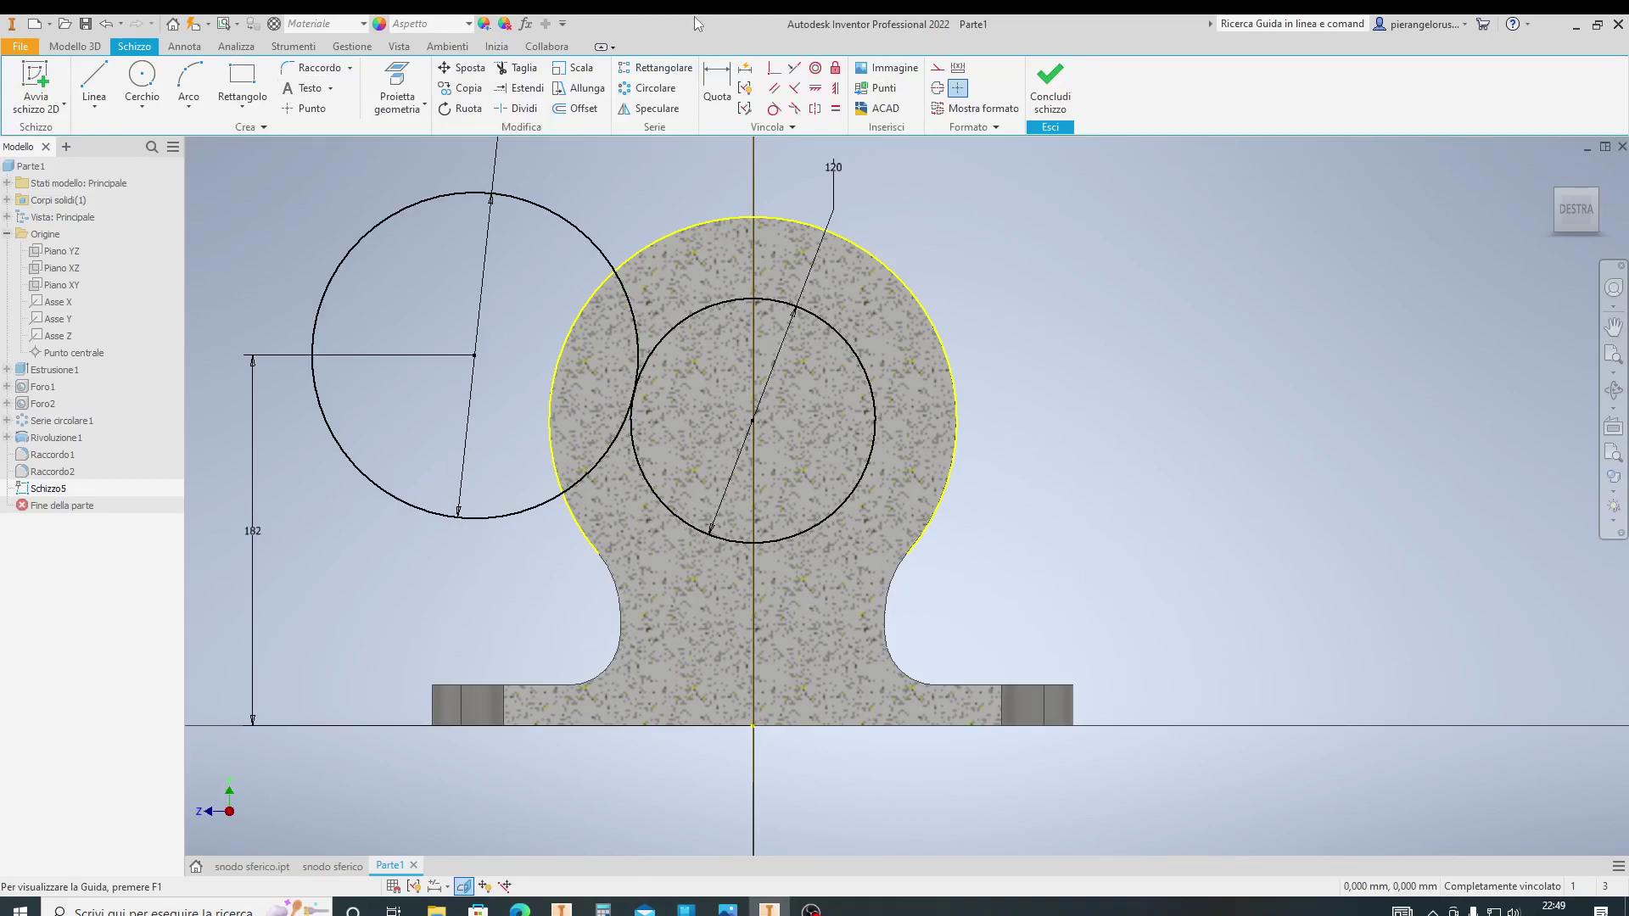
Trim away the left circle's outer part, leaving an arc
{"action": "left_click", "coordinate": [518, 68]}
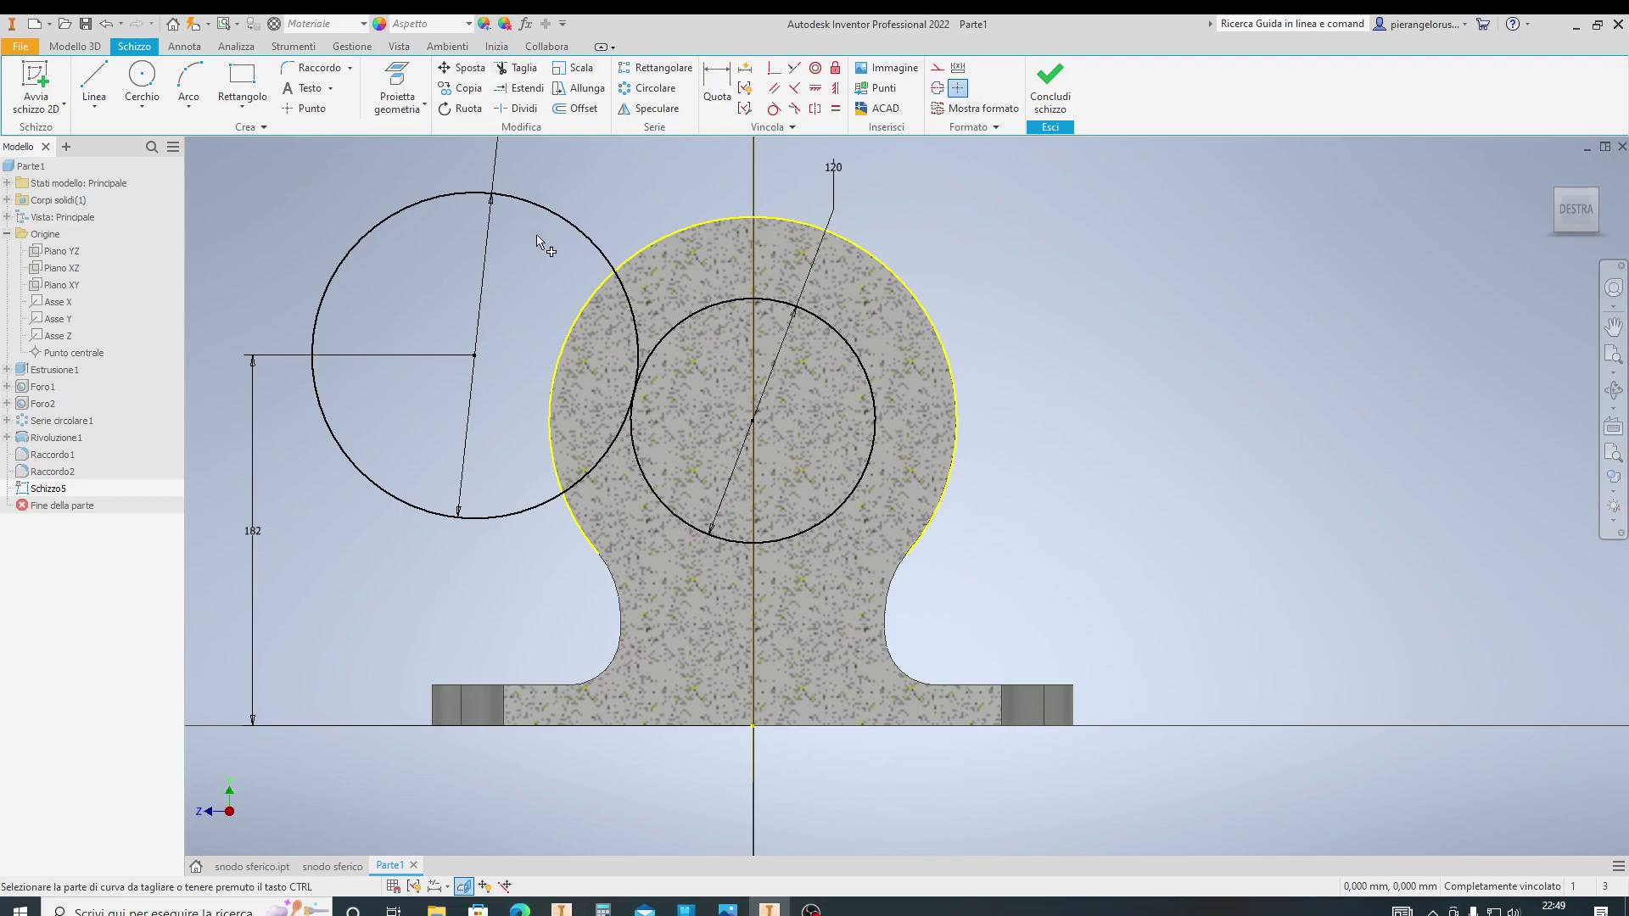
{"action": "left_click", "coordinate": [576, 230]}
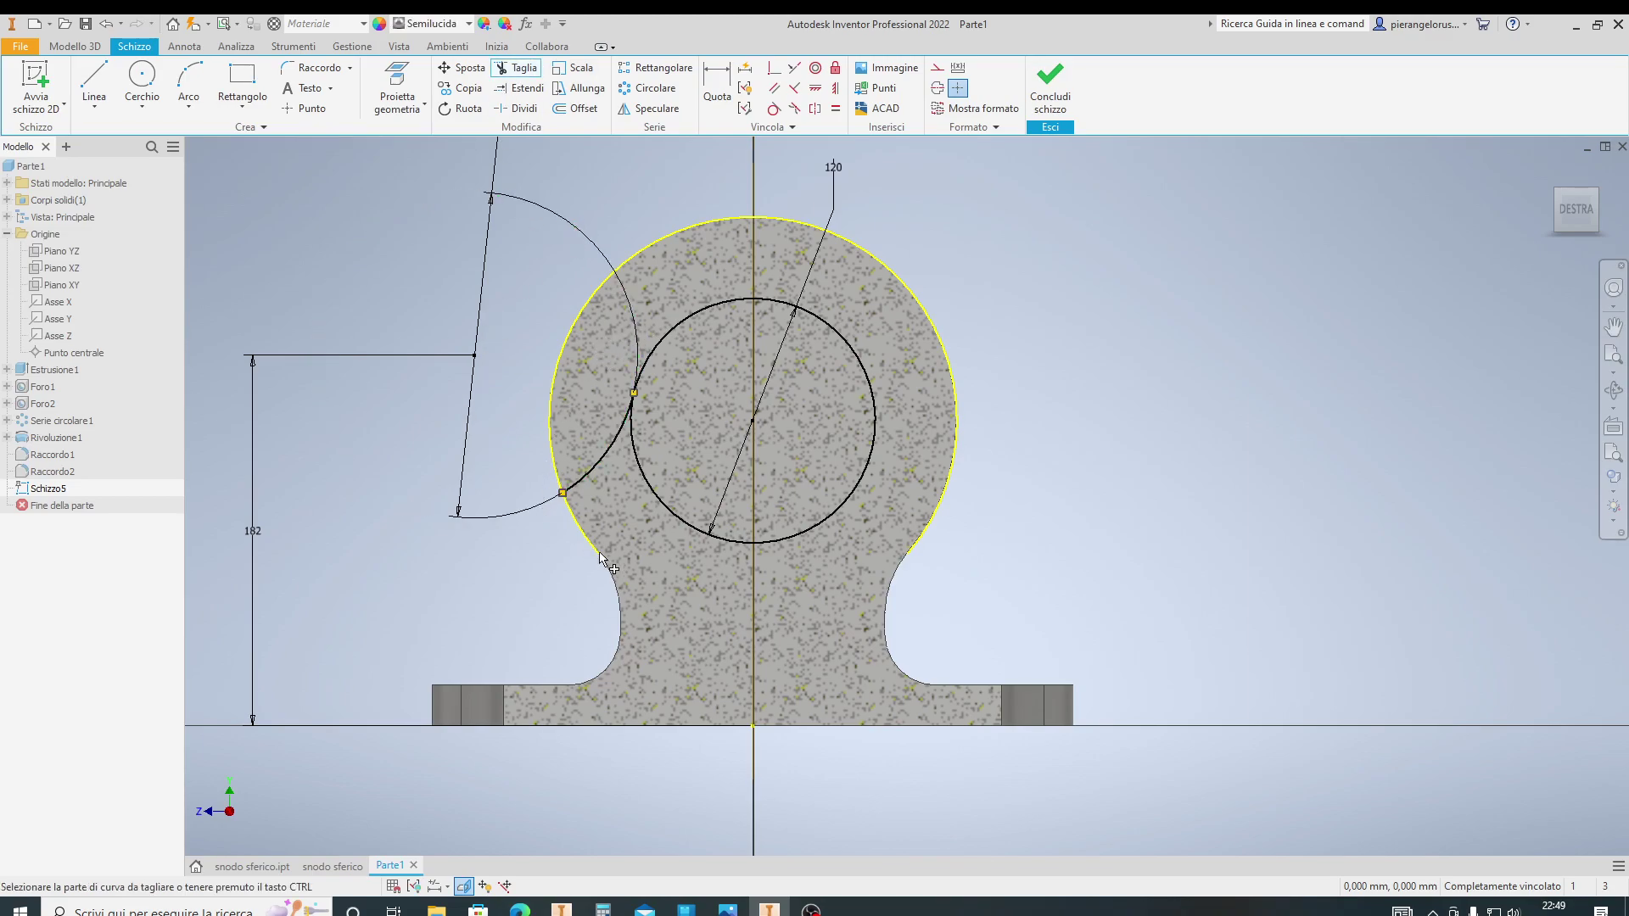
{"action": "key", "text": "Escape"}
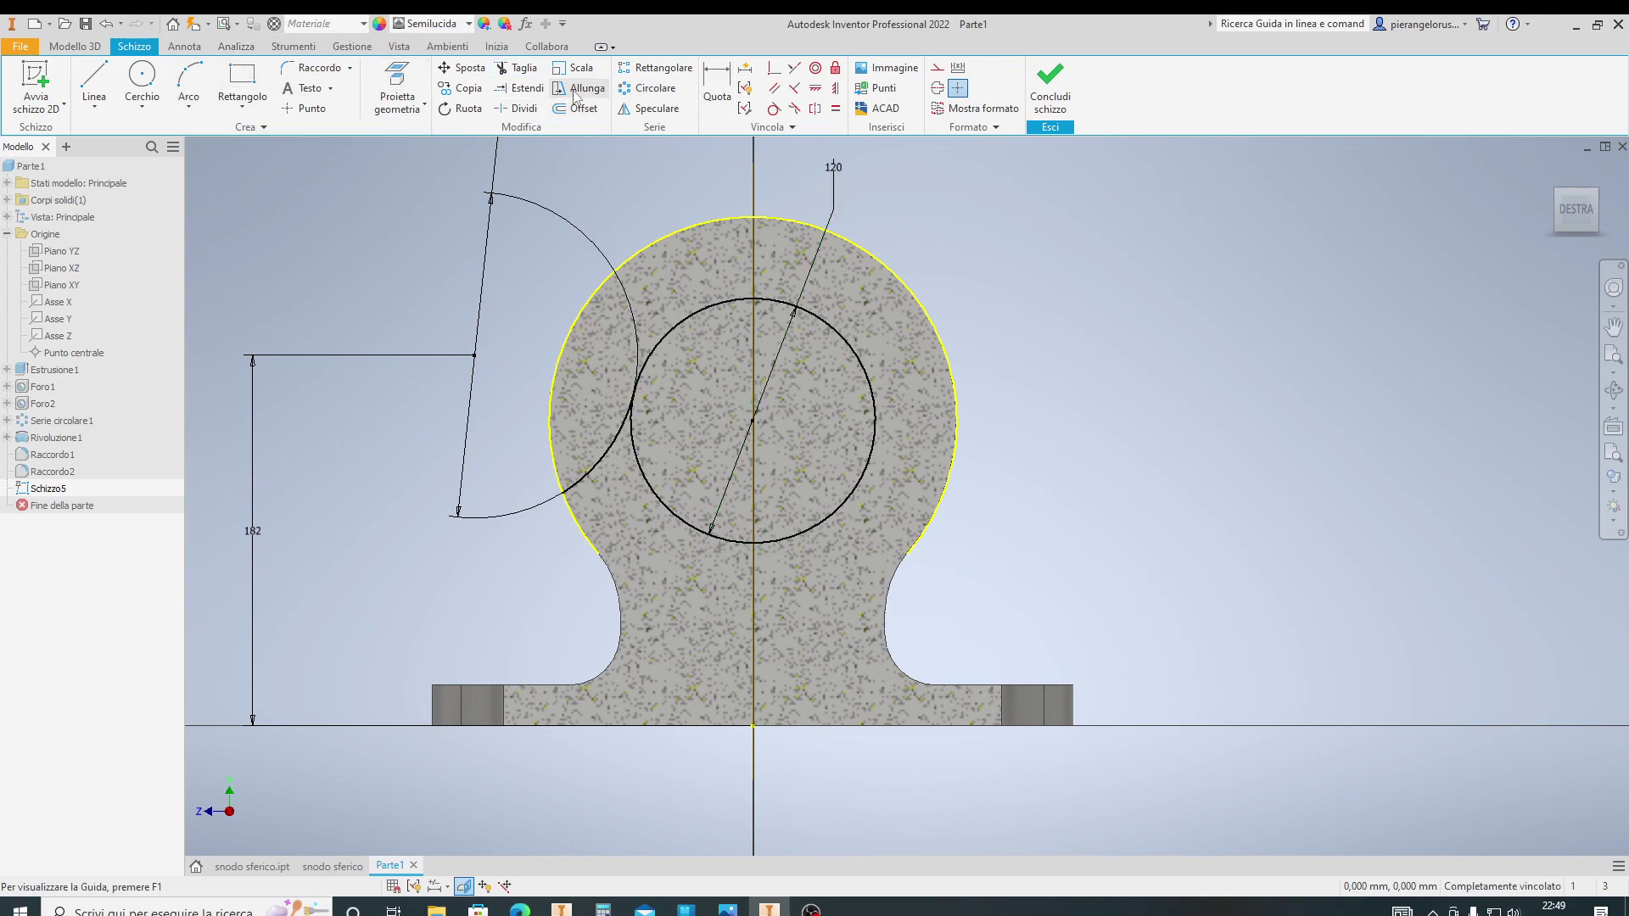
Begin mirroring the trimmed arc, then cancel before choosing a mirror line
{"action": "left_click", "coordinate": [647, 109]}
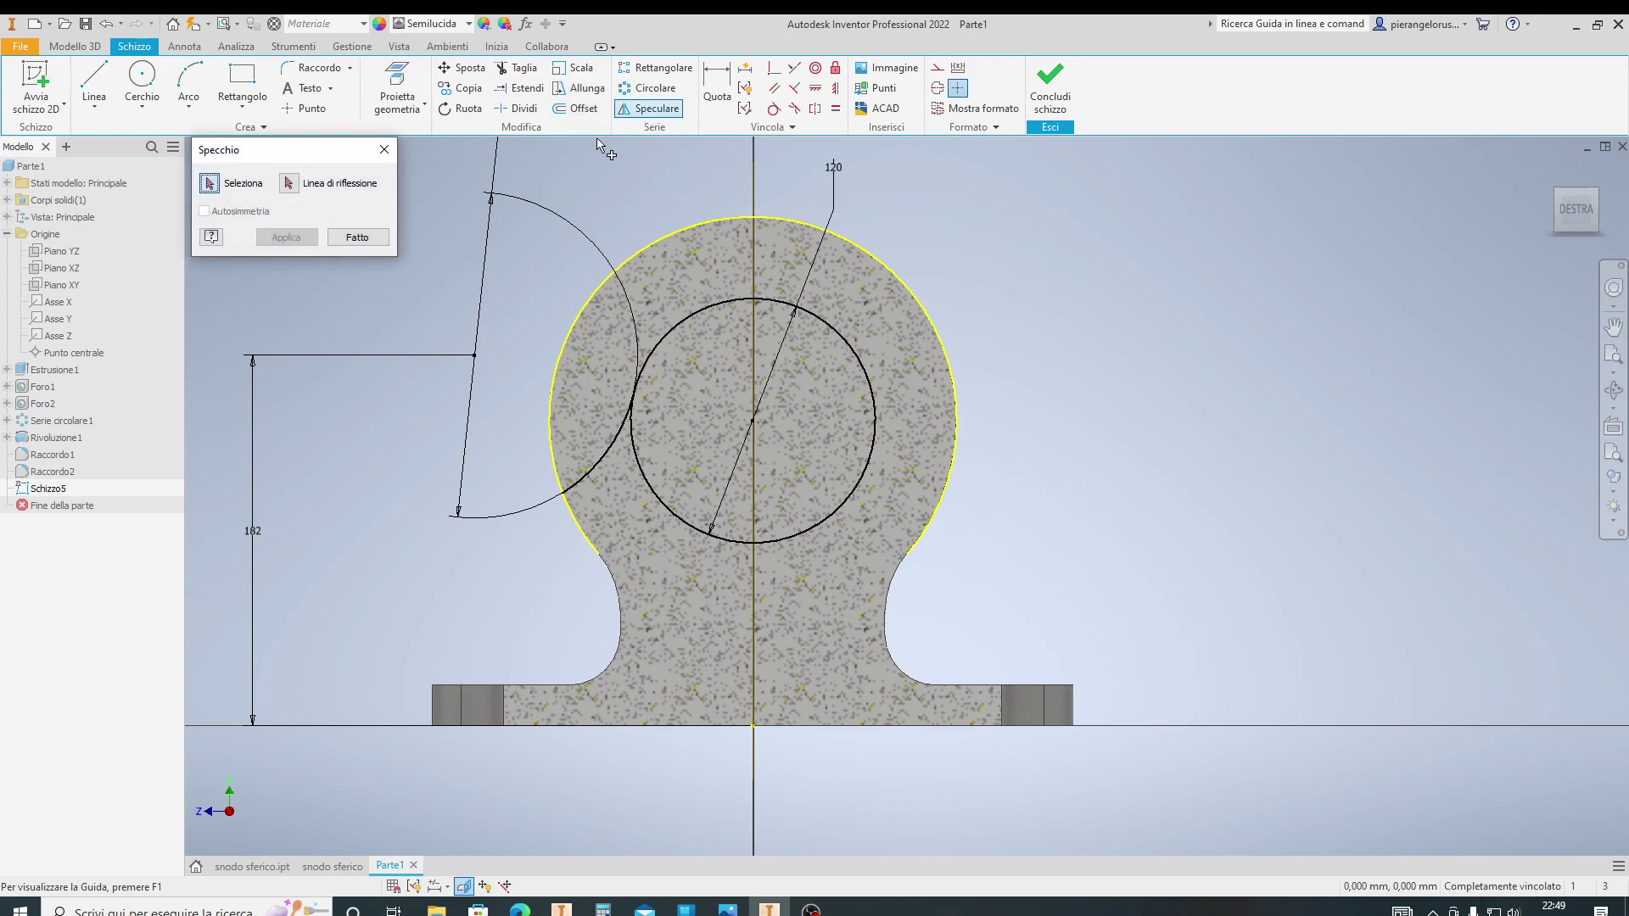
{"action": "left_click", "coordinate": [593, 472]}
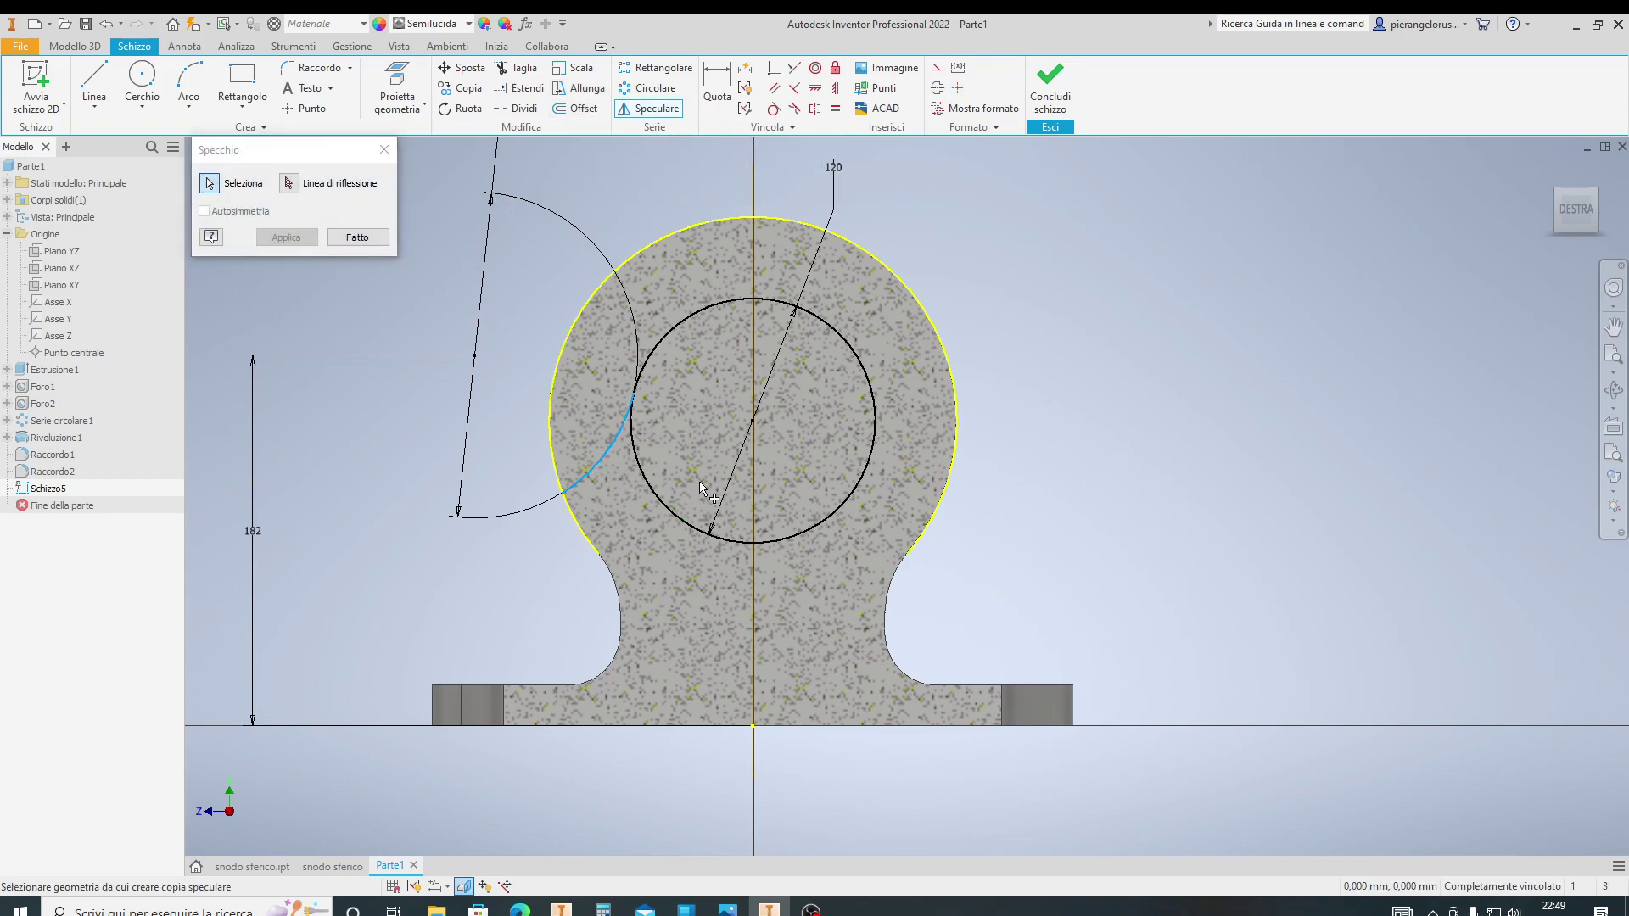
{"action": "scroll", "coordinate": [794, 416], "scroll_direction": "up", "scroll_amount": 2}
{"action": "scroll", "coordinate": [793, 415], "scroll_direction": "down", "scroll_amount": 3}
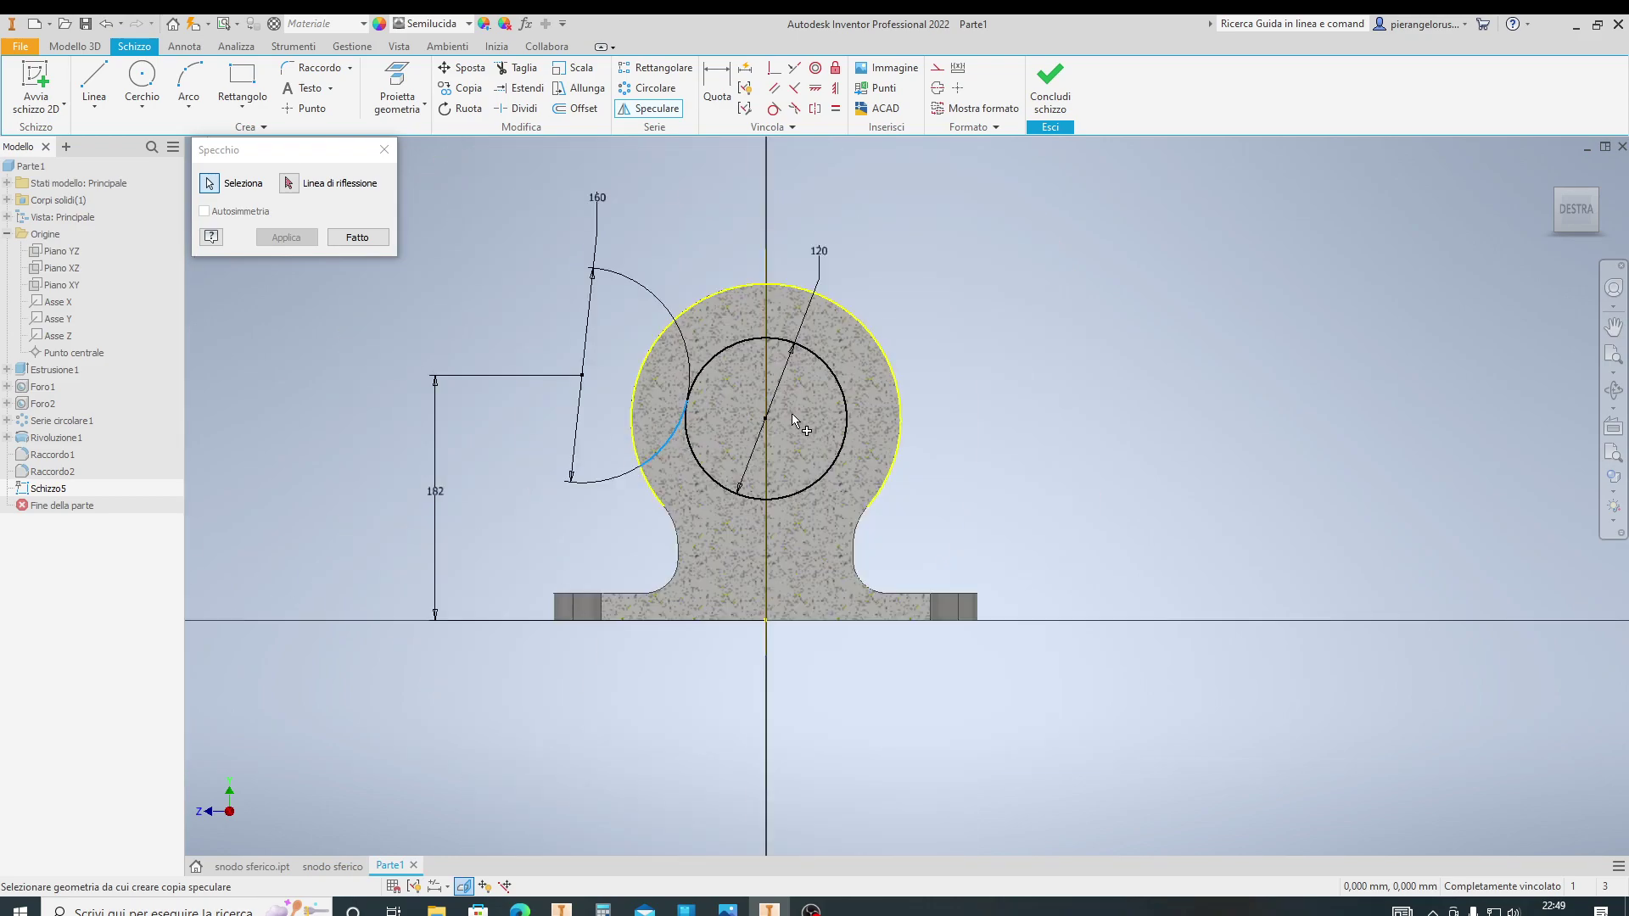
{"action": "left_click", "coordinate": [289, 185]}
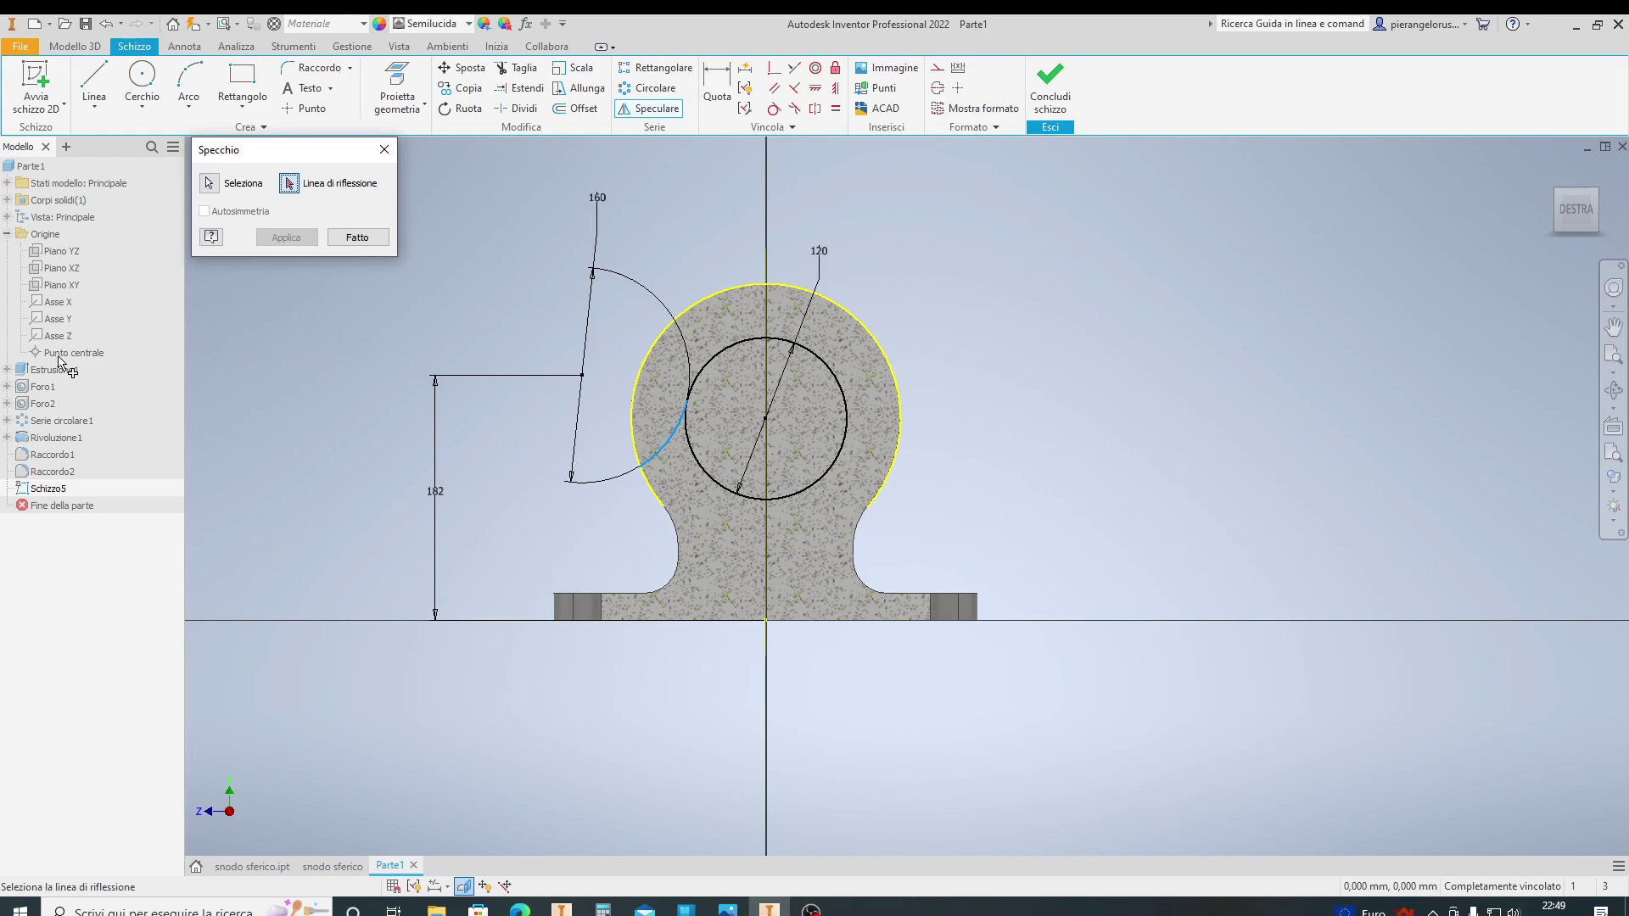
{"action": "key", "text": "Escape"}
Draw a short vertical line from the base down along the centre axis
{"action": "left_click", "coordinate": [94, 83]}
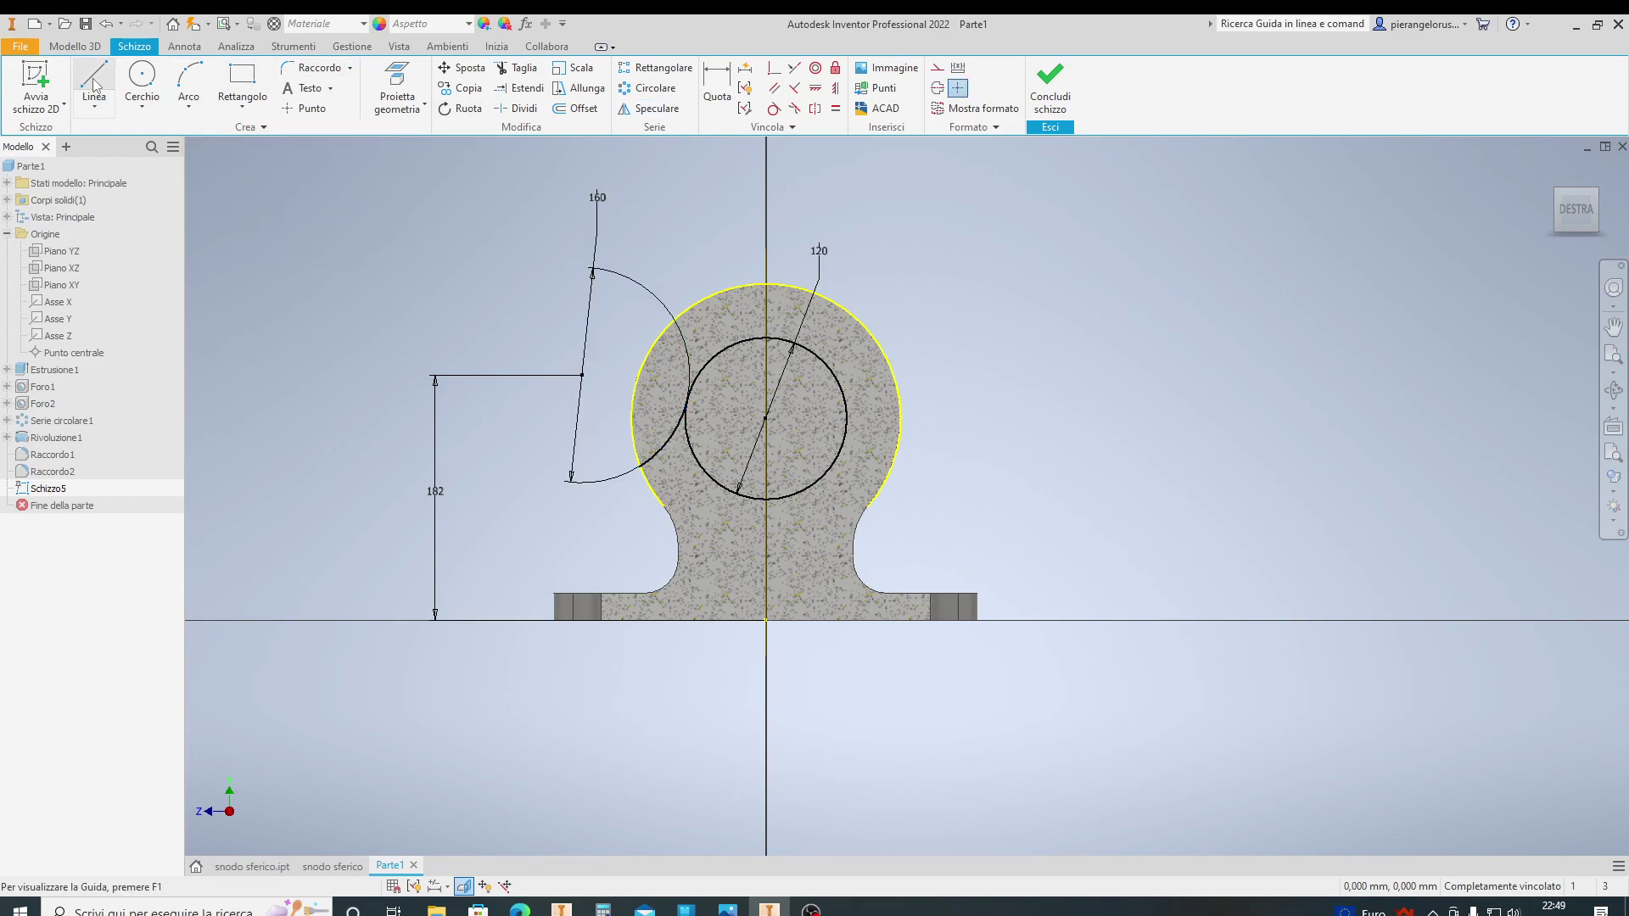
{"action": "scroll", "coordinate": [766, 639], "scroll_direction": "up", "scroll_amount": 3}
{"action": "left_click", "coordinate": [764, 603]}
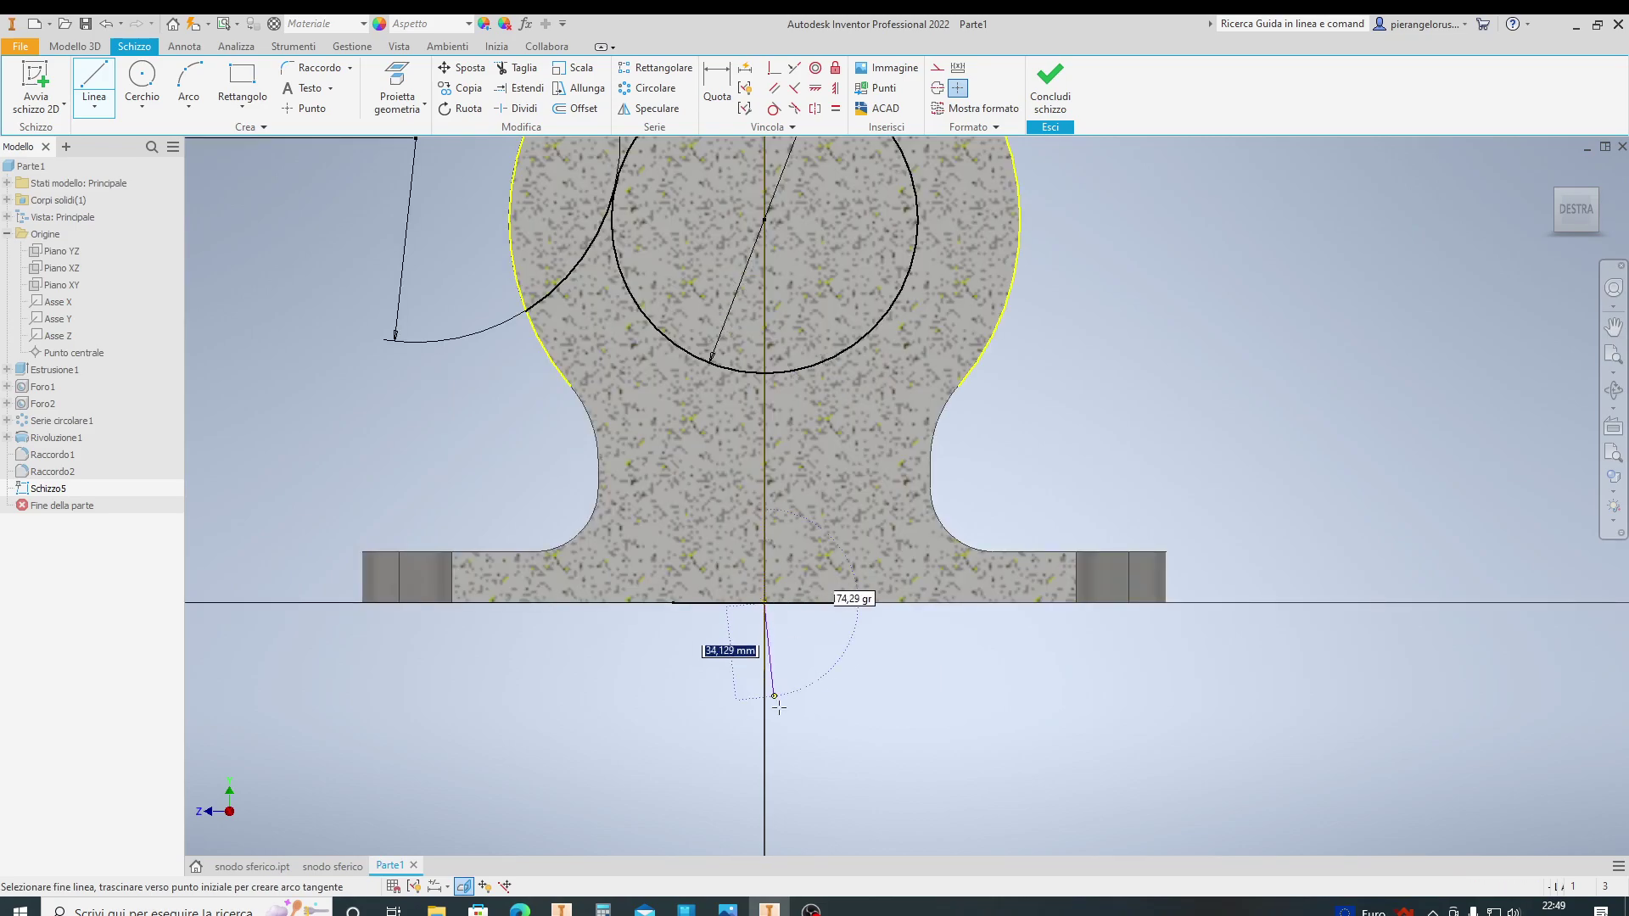
{"action": "left_click", "coordinate": [760, 737]}
{"action": "key", "text": "Escape"}
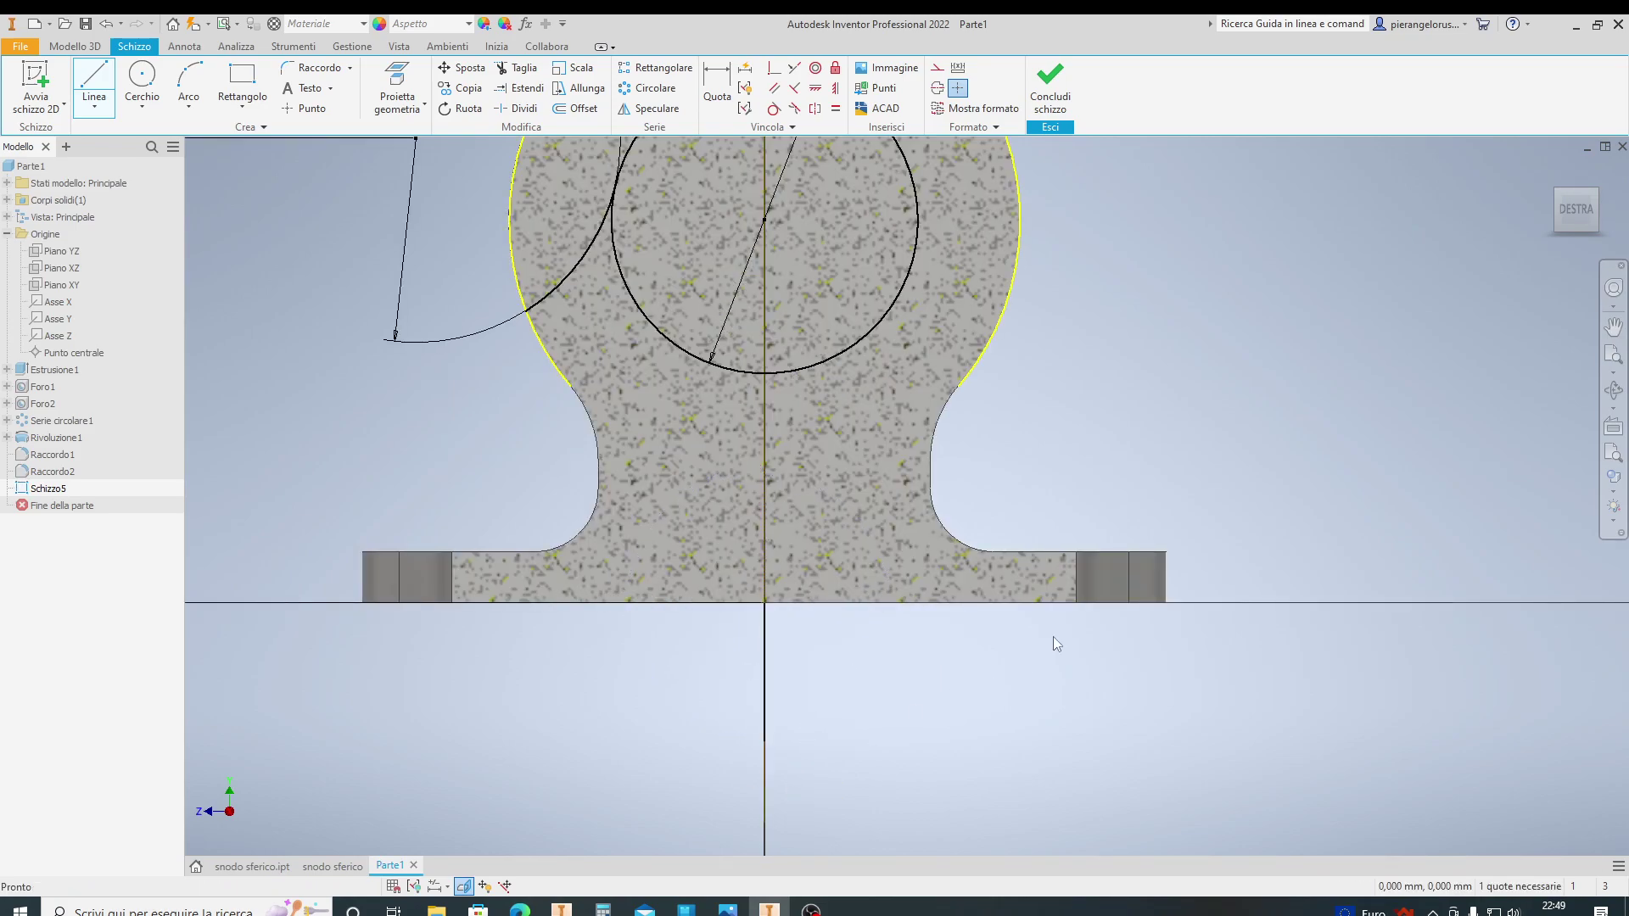
{"action": "key", "text": "Escape"}
{"action": "scroll", "coordinate": [978, 533], "scroll_direction": "down", "scroll_amount": 2}
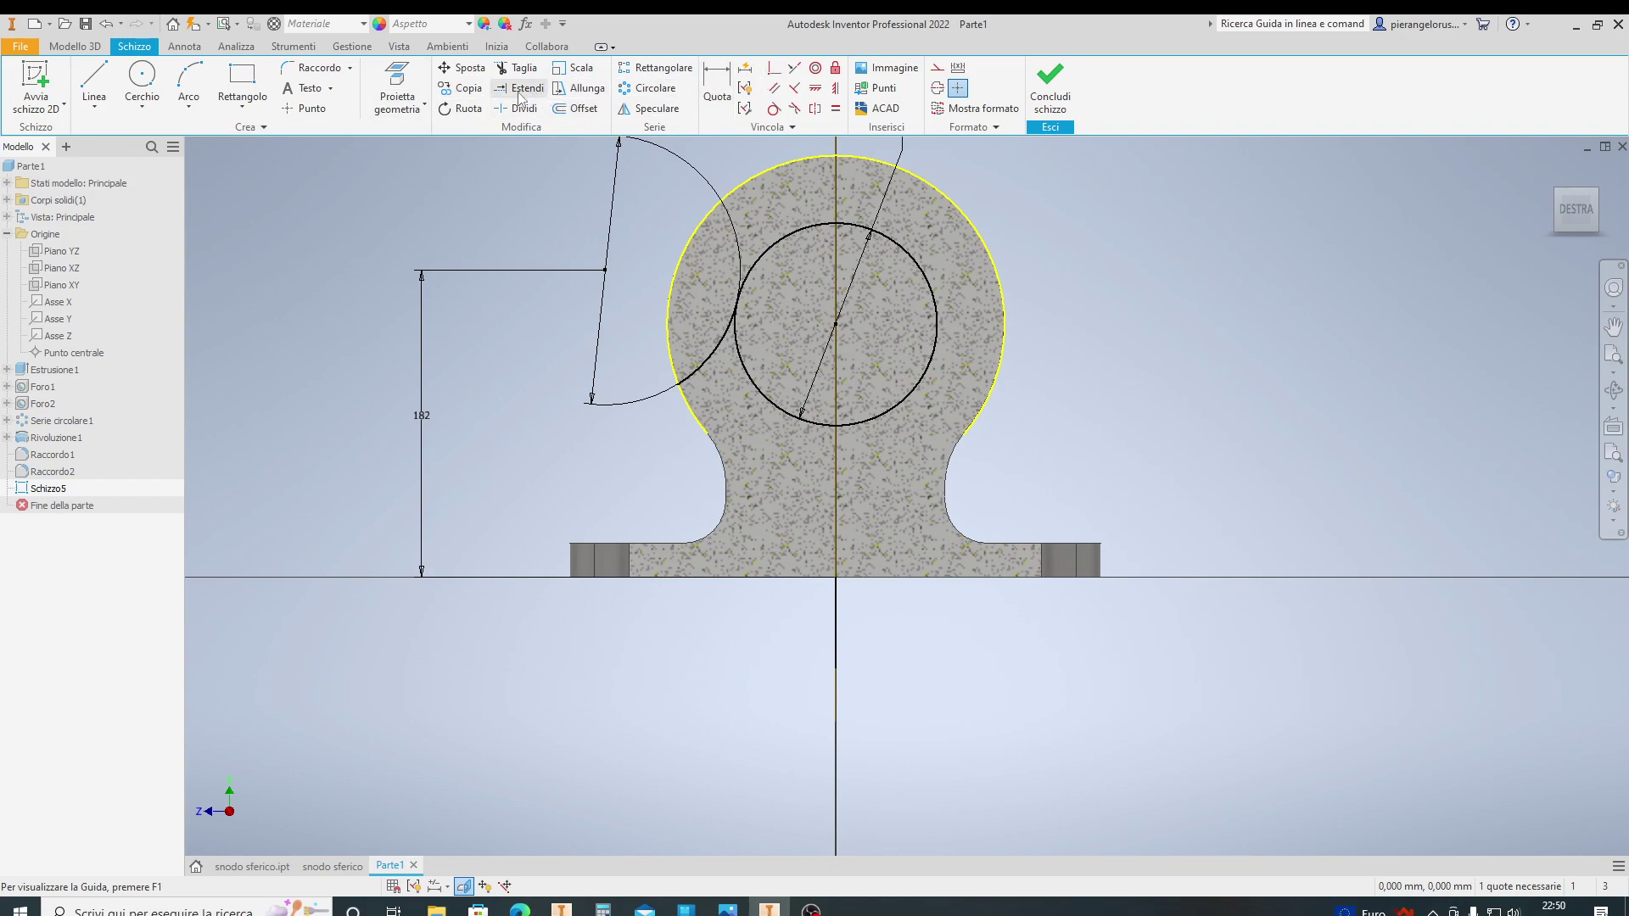
Try mirroring the trimmed arc across the short vertical line, then abandon the mirror
{"action": "left_click", "coordinate": [649, 108]}
{"action": "left_click", "coordinate": [698, 370]}
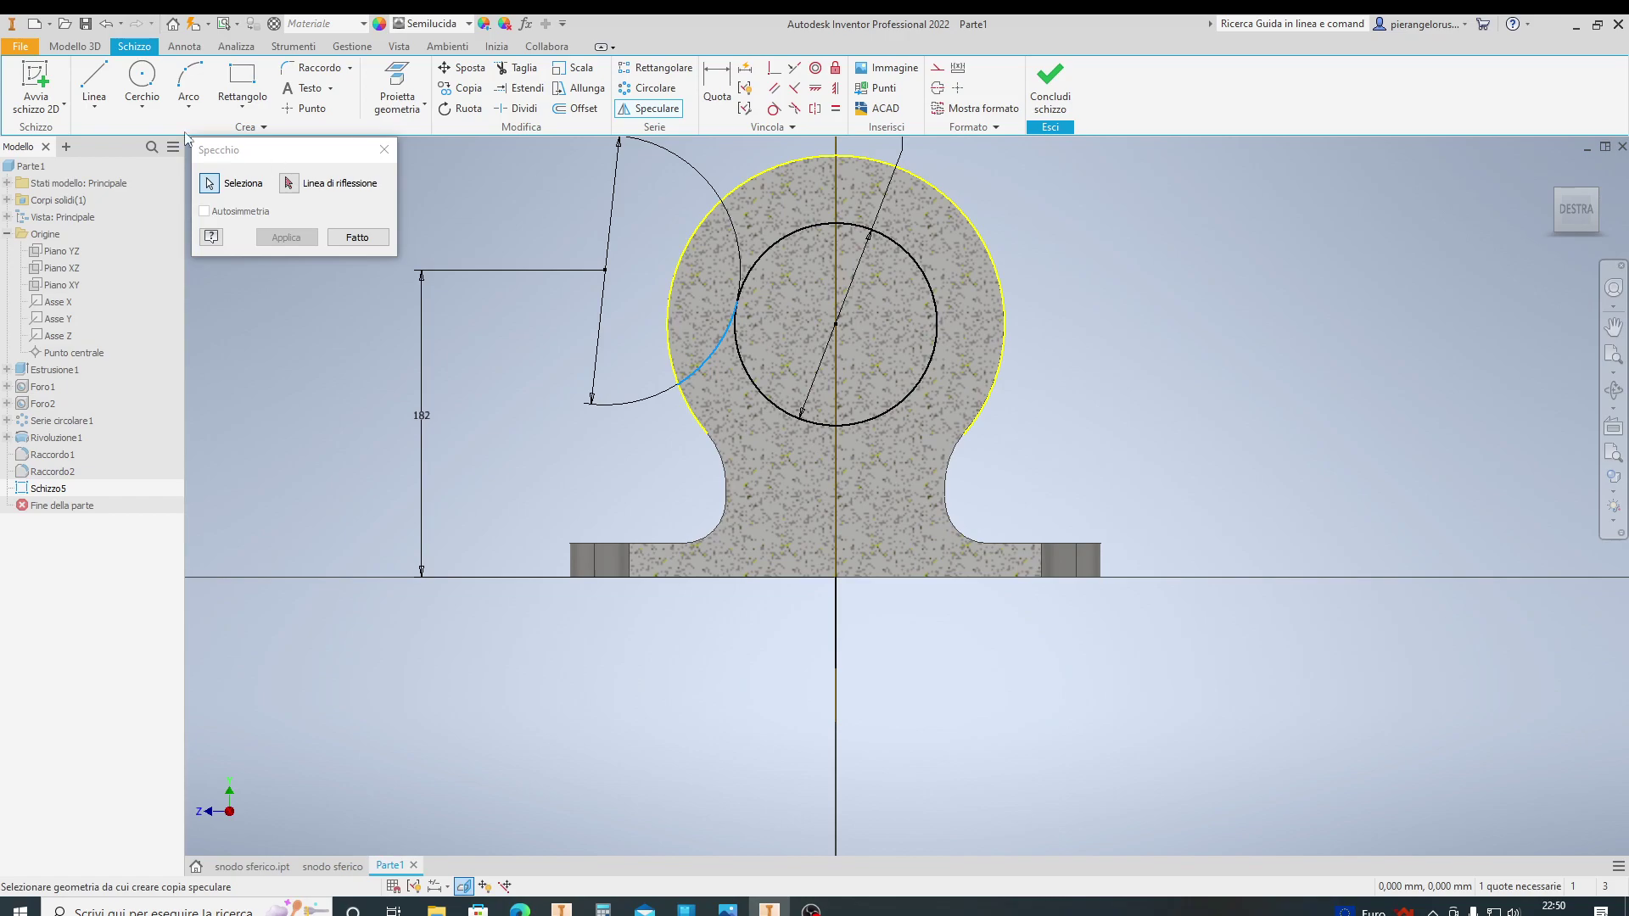
{"action": "left_click", "coordinate": [289, 183]}
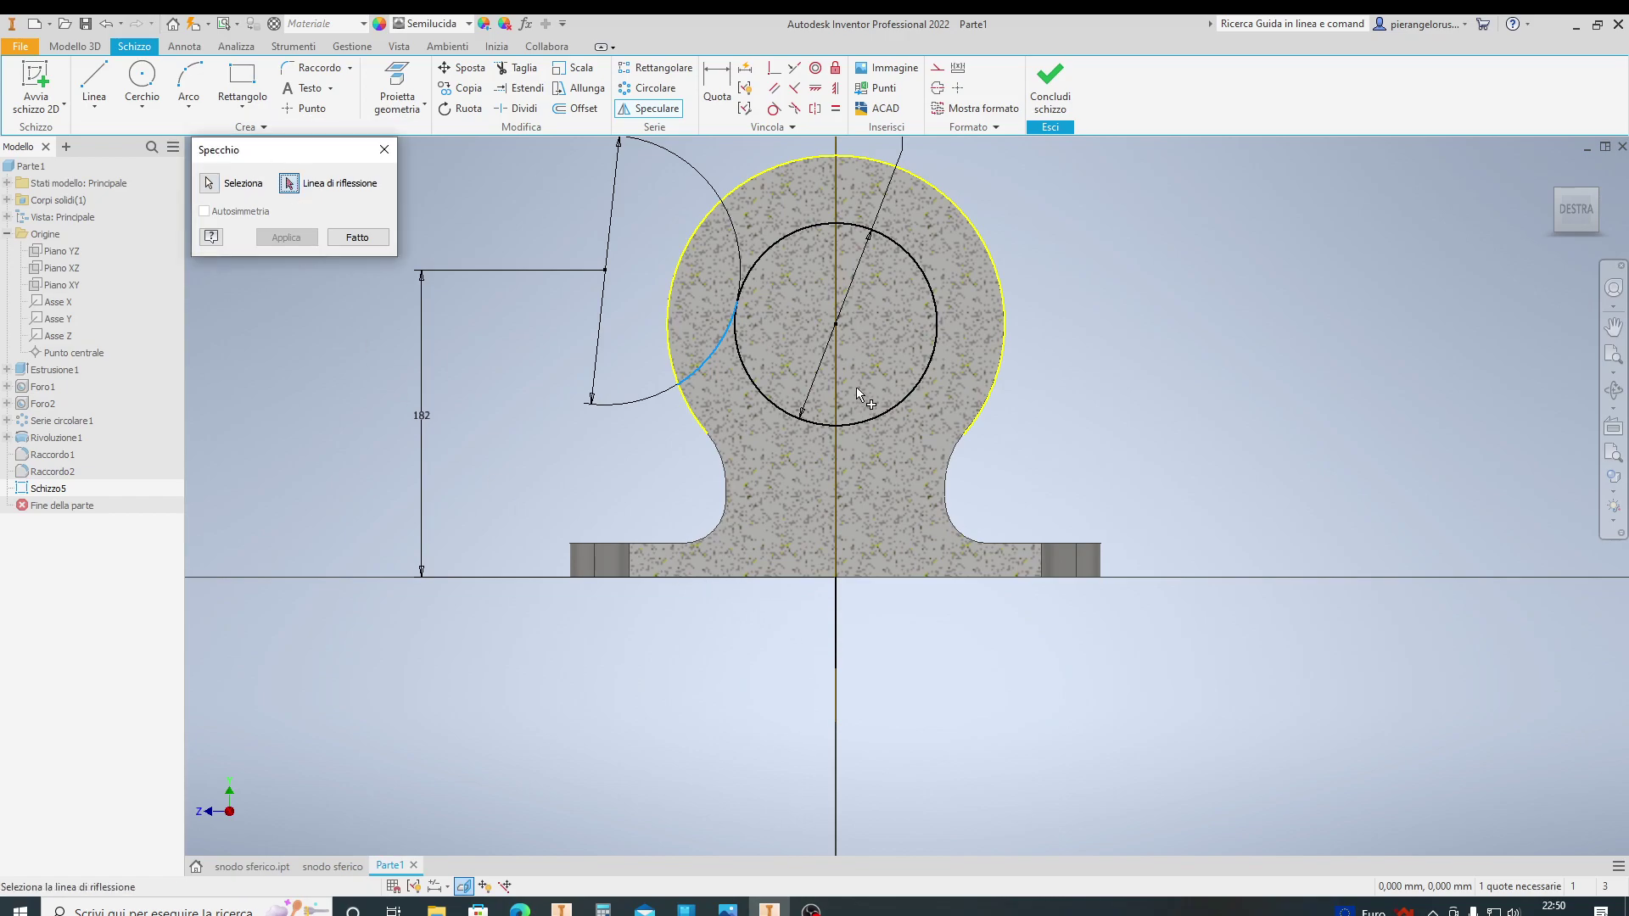
{"action": "left_click", "coordinate": [838, 625]}
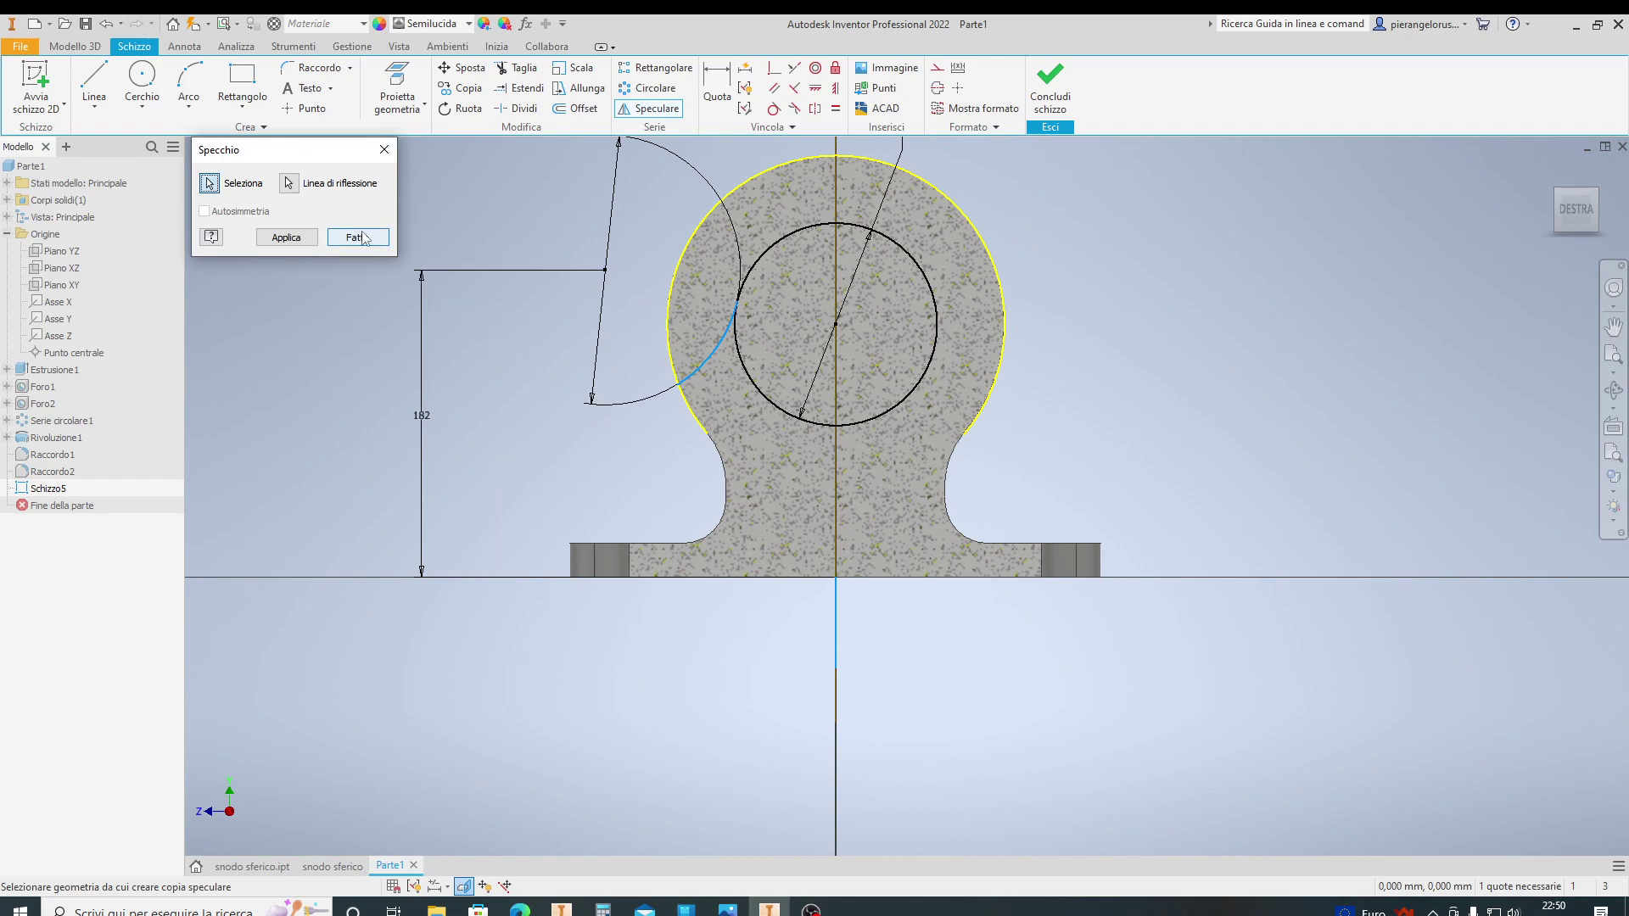
{"action": "left_click", "coordinate": [287, 188]}
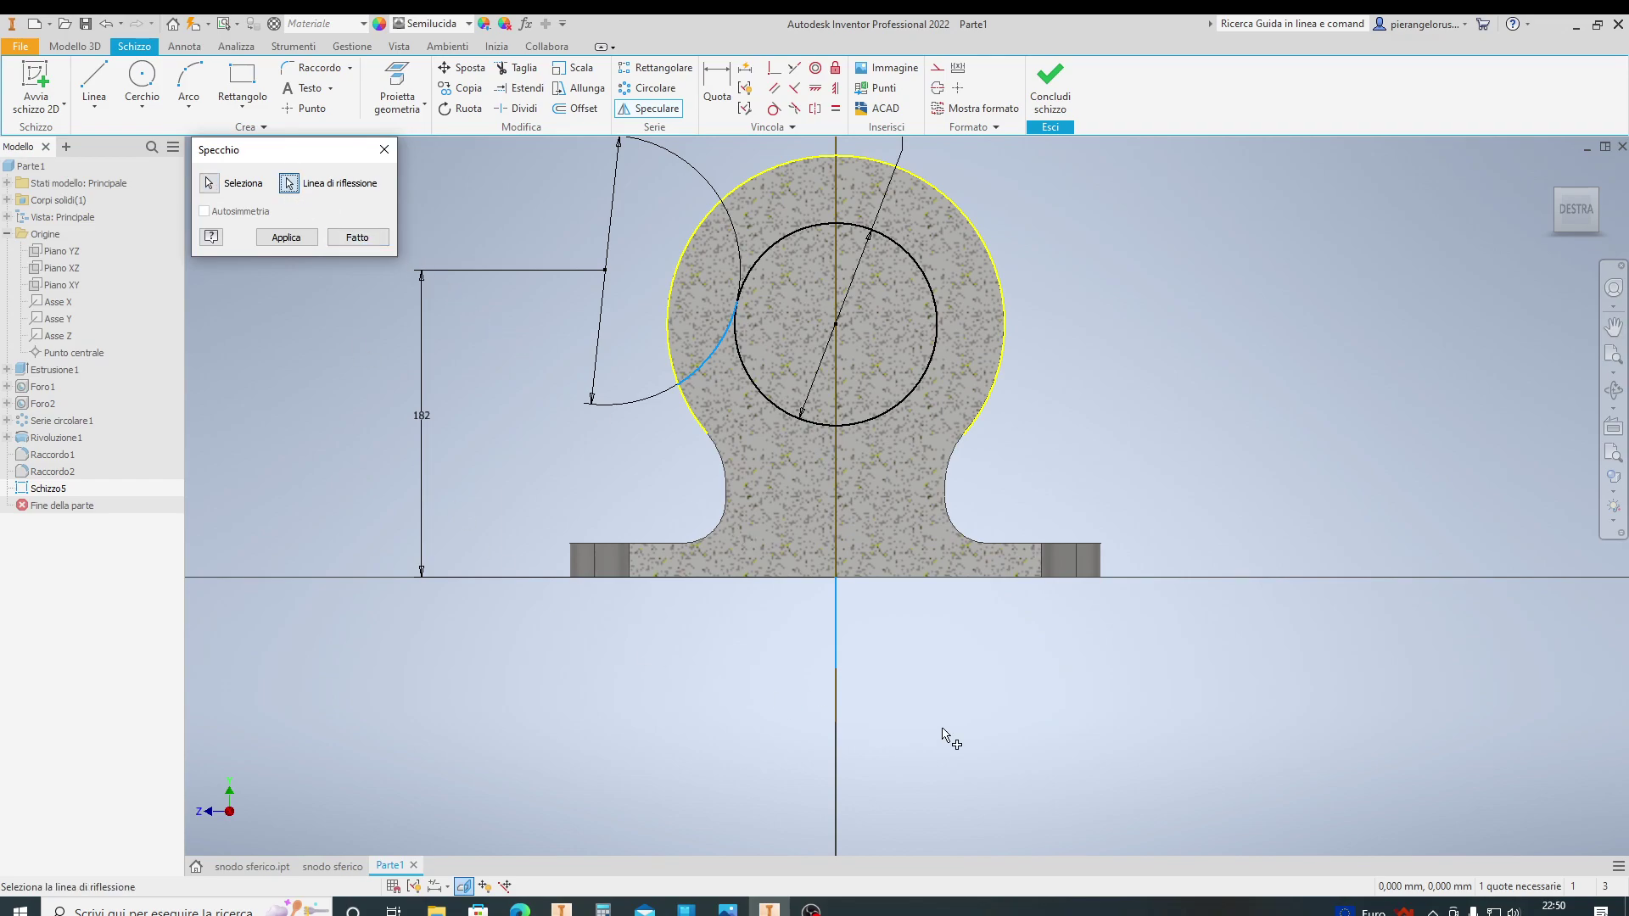
{"action": "left_click", "coordinate": [844, 653]}
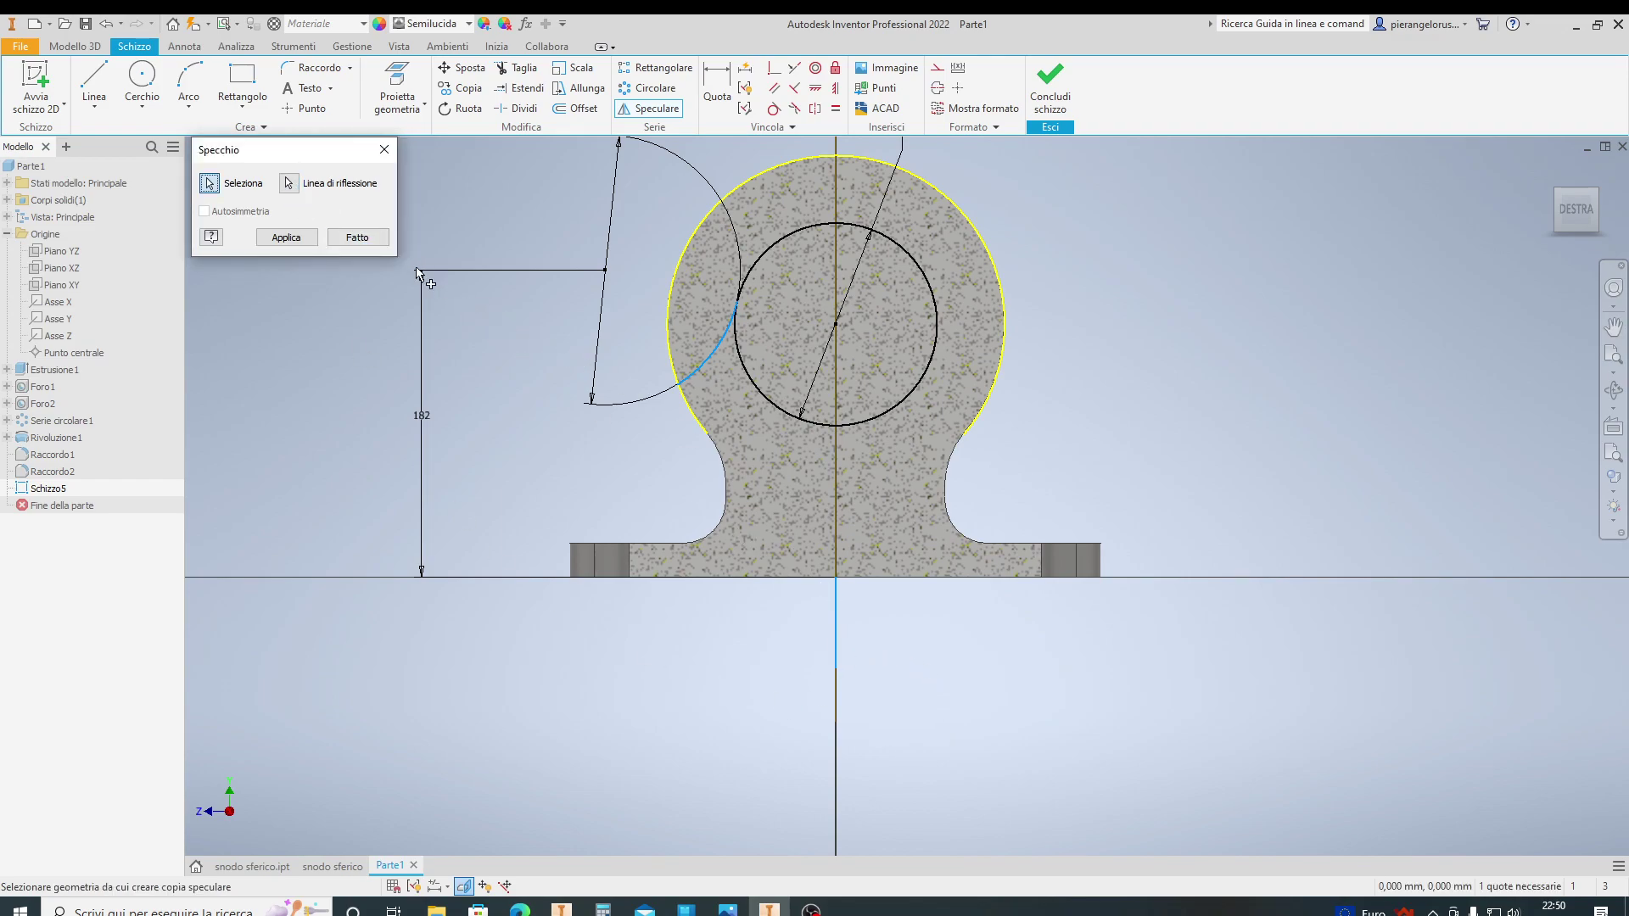
{"action": "left_click", "coordinate": [357, 238]}
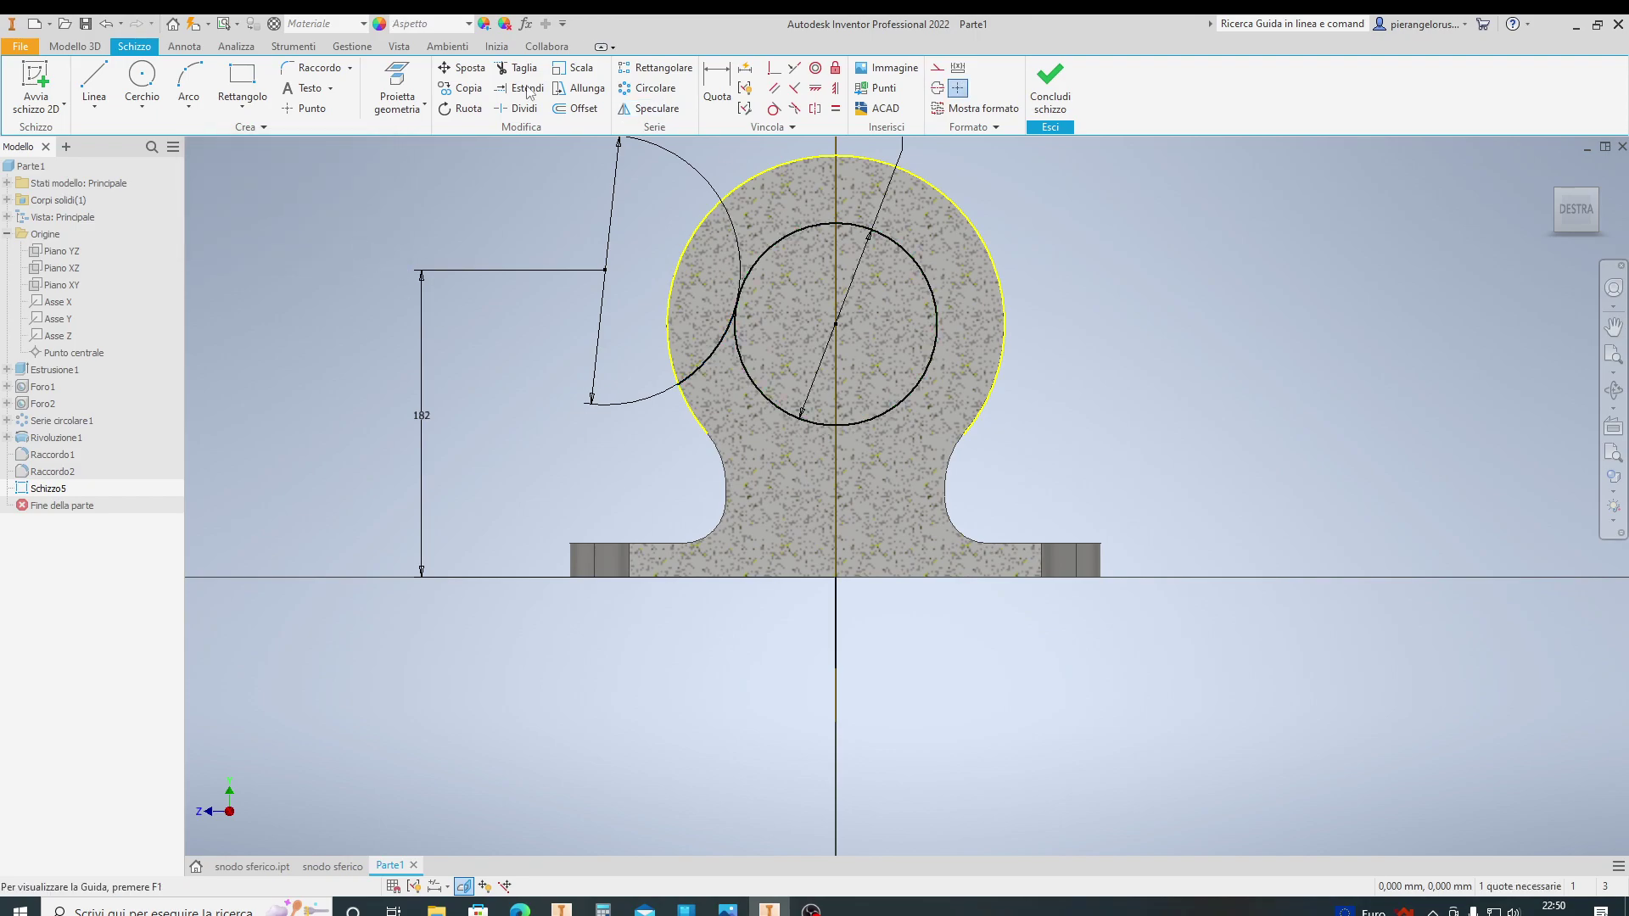
{"action": "left_click", "coordinate": [653, 114]}
{"action": "left_click", "coordinate": [697, 366]}
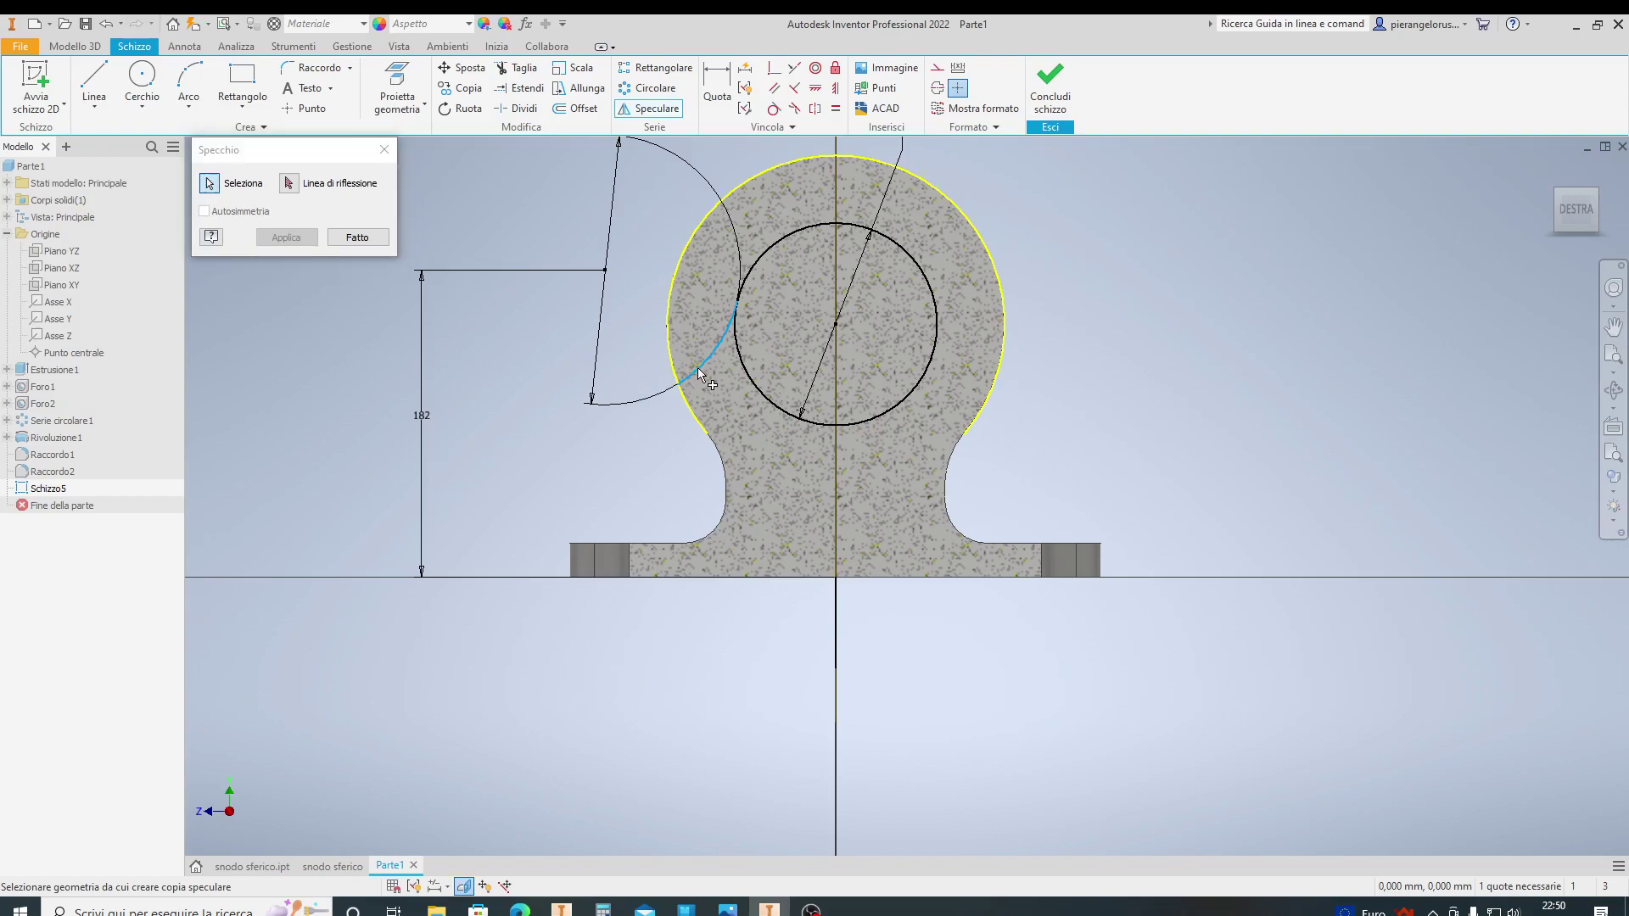
{"action": "left_click", "coordinate": [288, 184]}
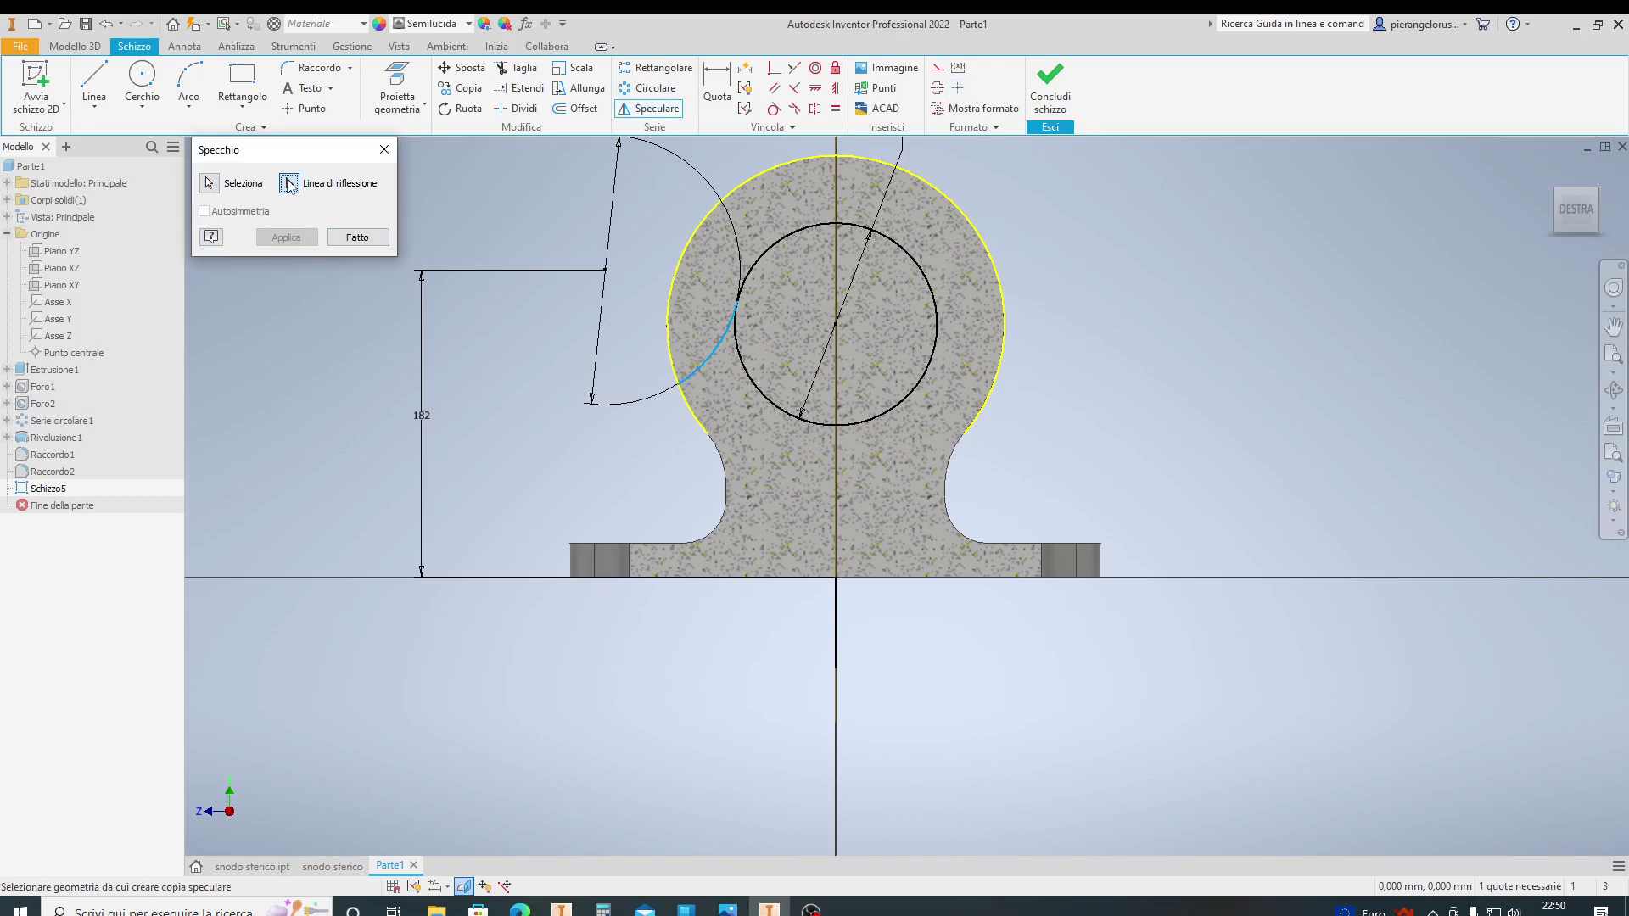
{"action": "left_click", "coordinate": [836, 628]}
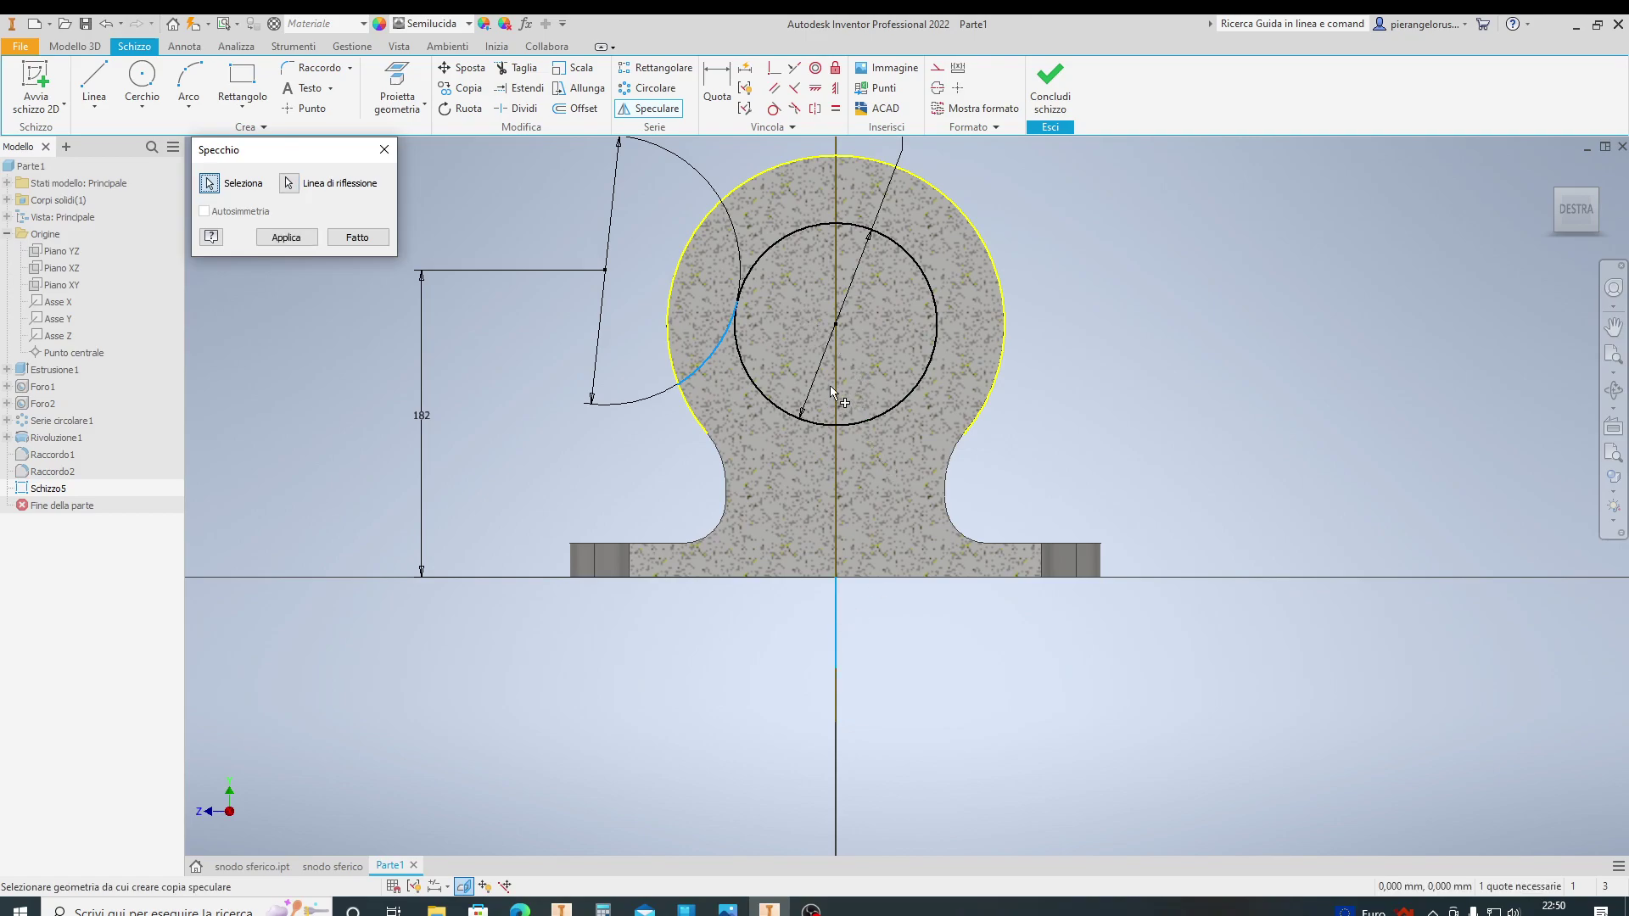
{"action": "key", "text": "Escape"}
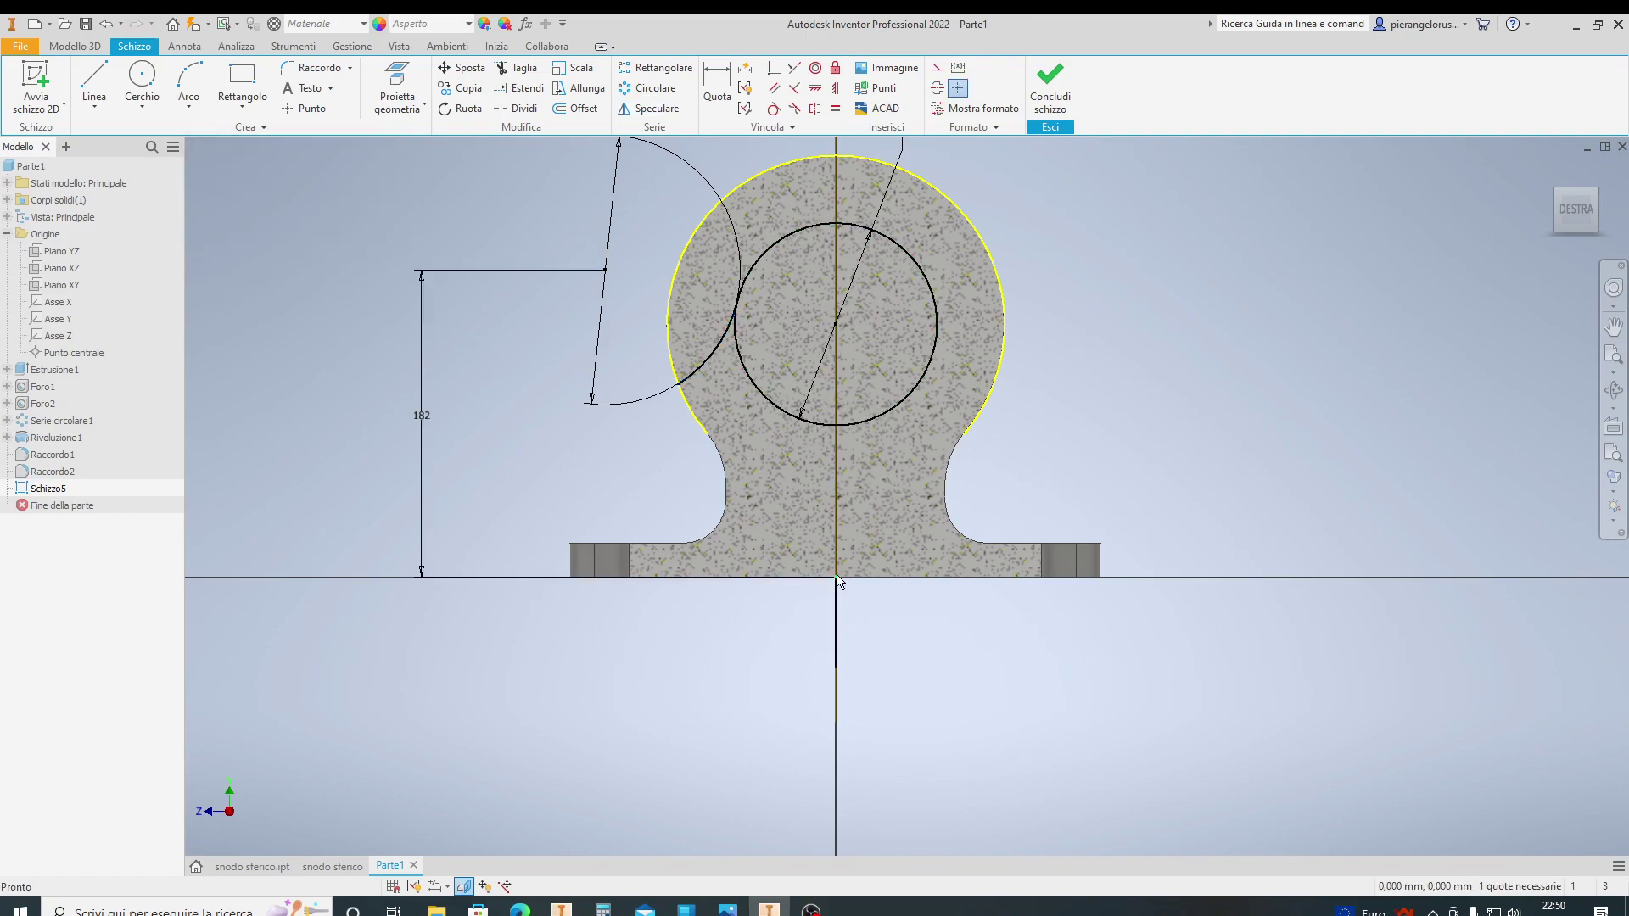
Drag the vertical line's endpoint to extend it along the centre axis
{"action": "mouse_move", "coordinate": [837, 580]}
{"action": "left_mouse_down"}
{"action": "mouse_move", "coordinate": [839, 728]}
{"action": "mouse_move", "coordinate": [856, 149]}
{"action": "left_mouse_up"}
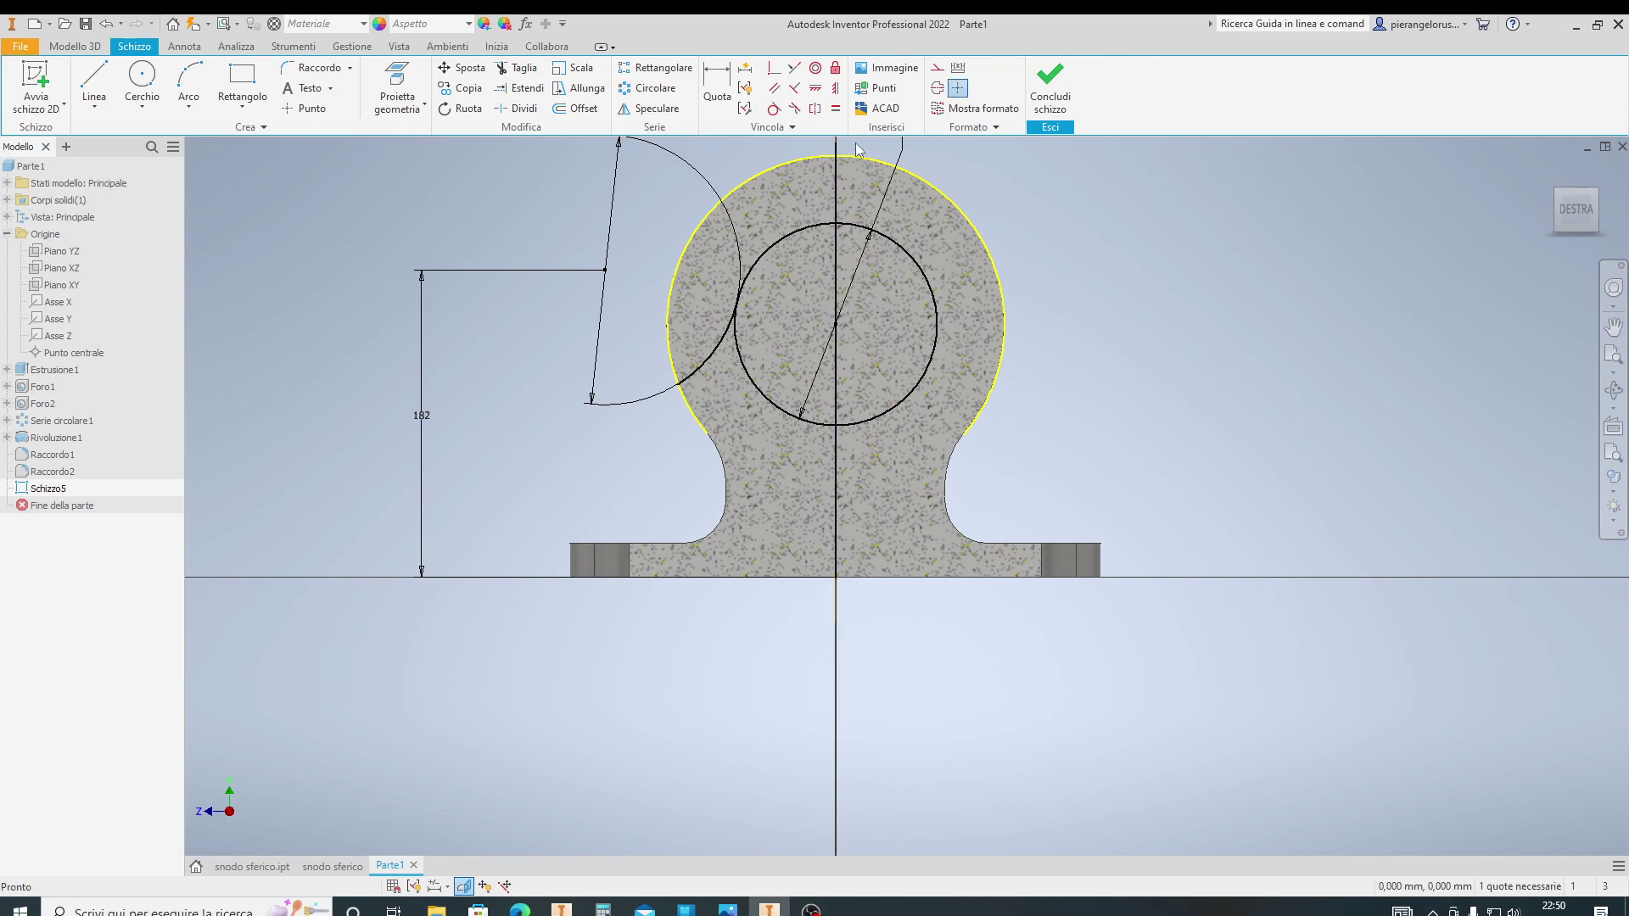
{"action": "scroll", "coordinate": [1006, 219], "scroll_direction": "down", "scroll_amount": 3}
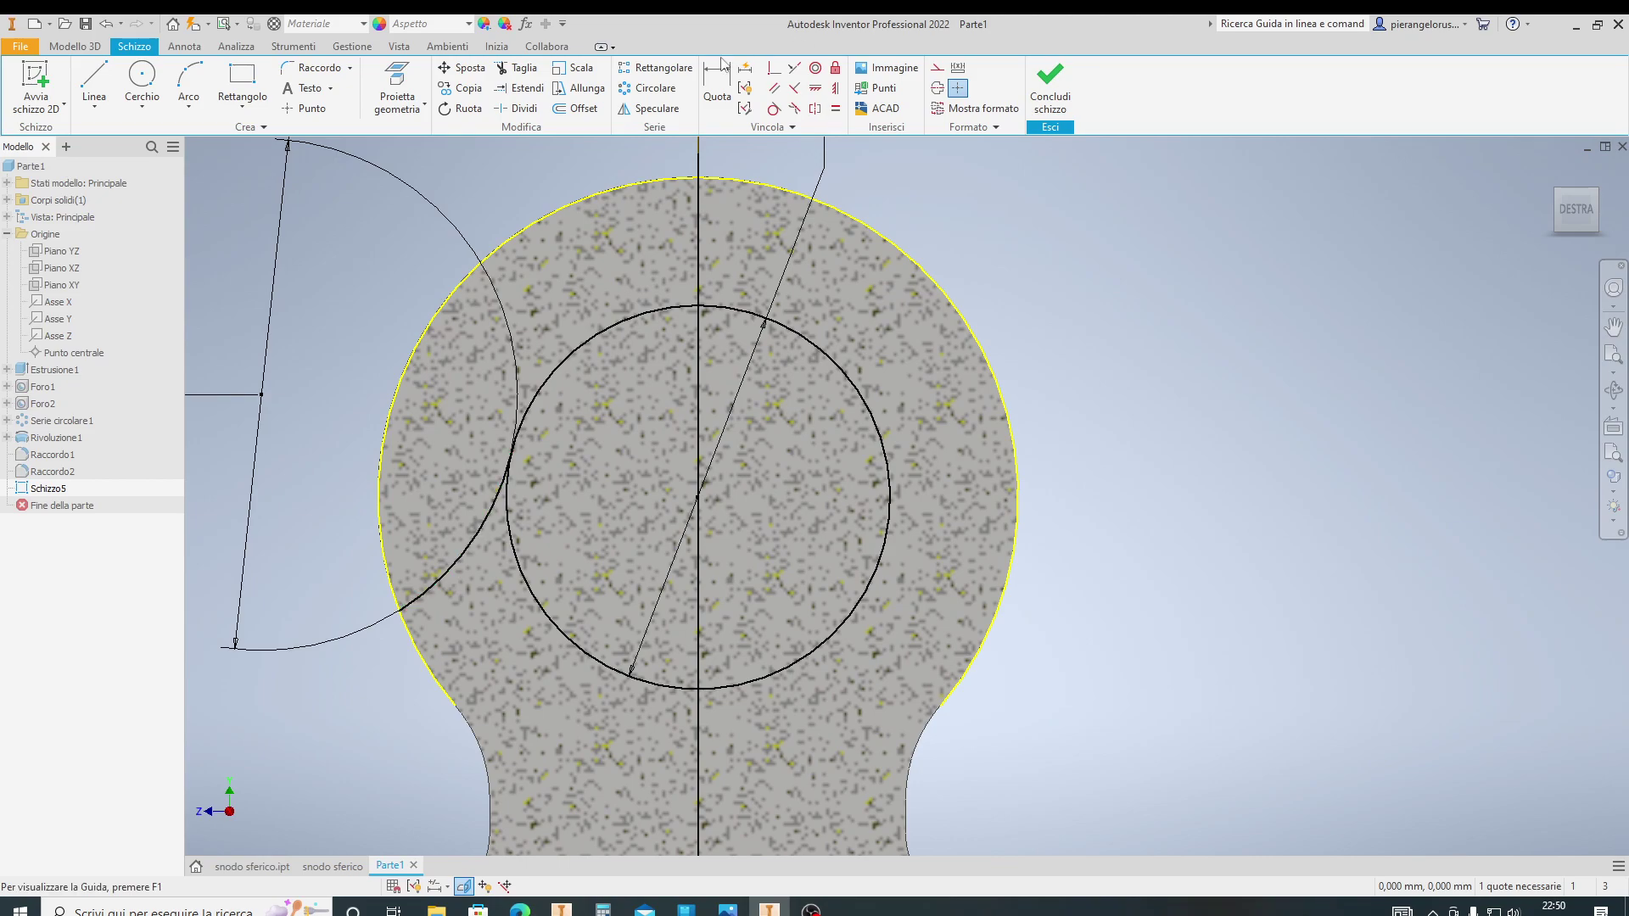
{"action": "left_click", "coordinate": [634, 110]}
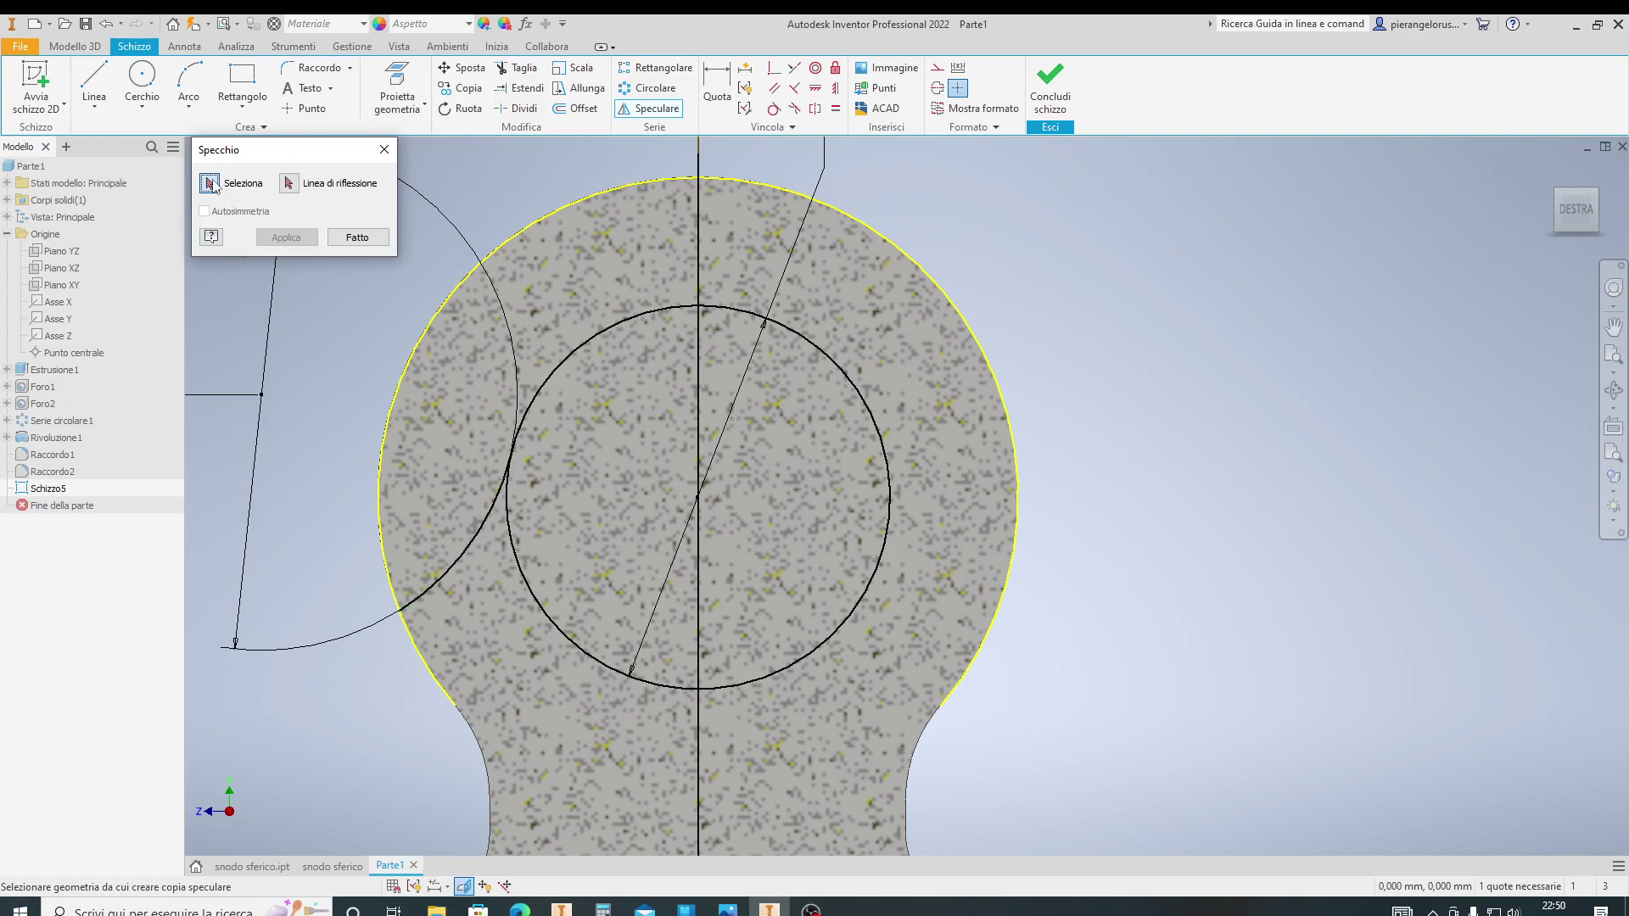
Mirror the trimmed 160 arc across the vertical centre line onto the sphere's right side
{"action": "left_click", "coordinate": [438, 583]}
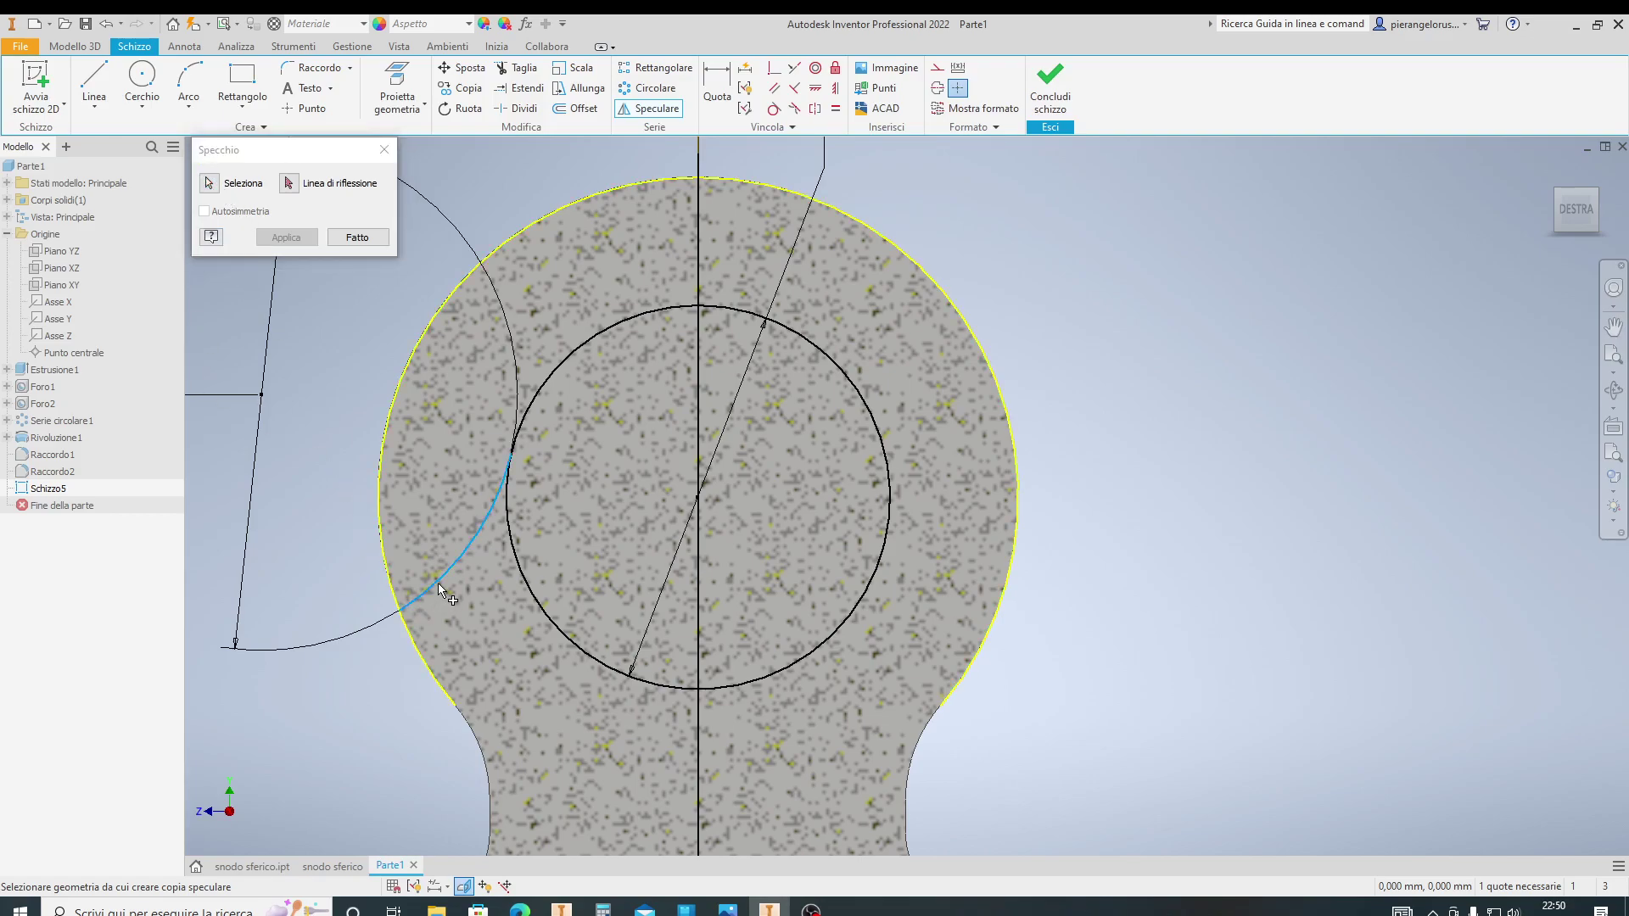
{"action": "left_click", "coordinate": [290, 184]}
{"action": "left_click", "coordinate": [698, 352]}
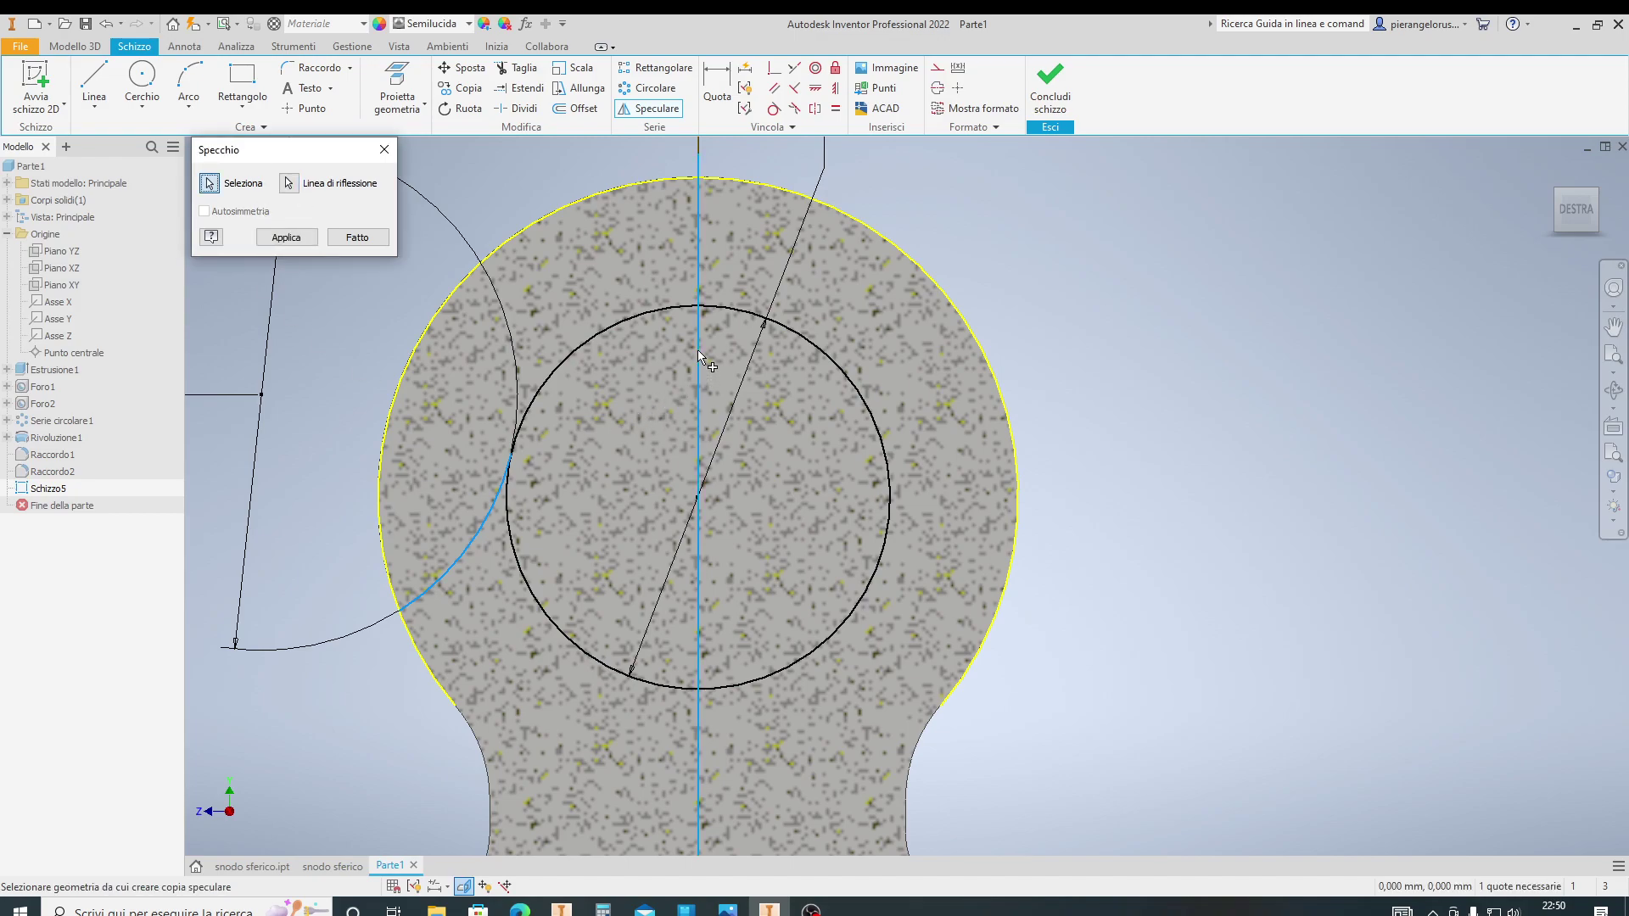
{"action": "left_click", "coordinate": [298, 236]}
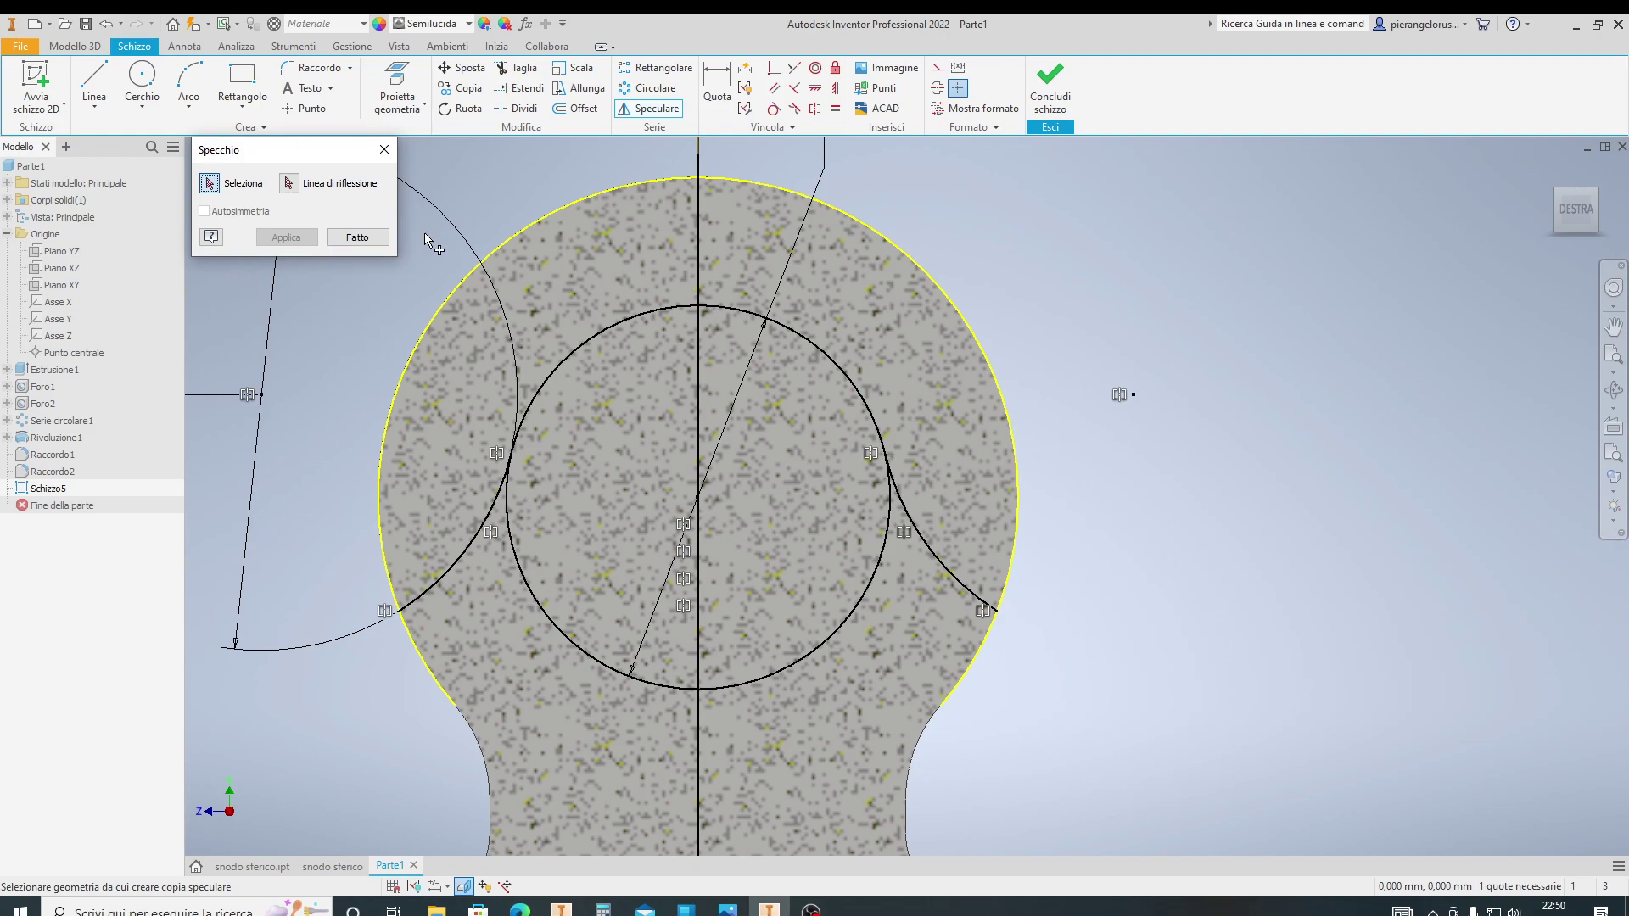
{"action": "left_click", "coordinate": [349, 240]}
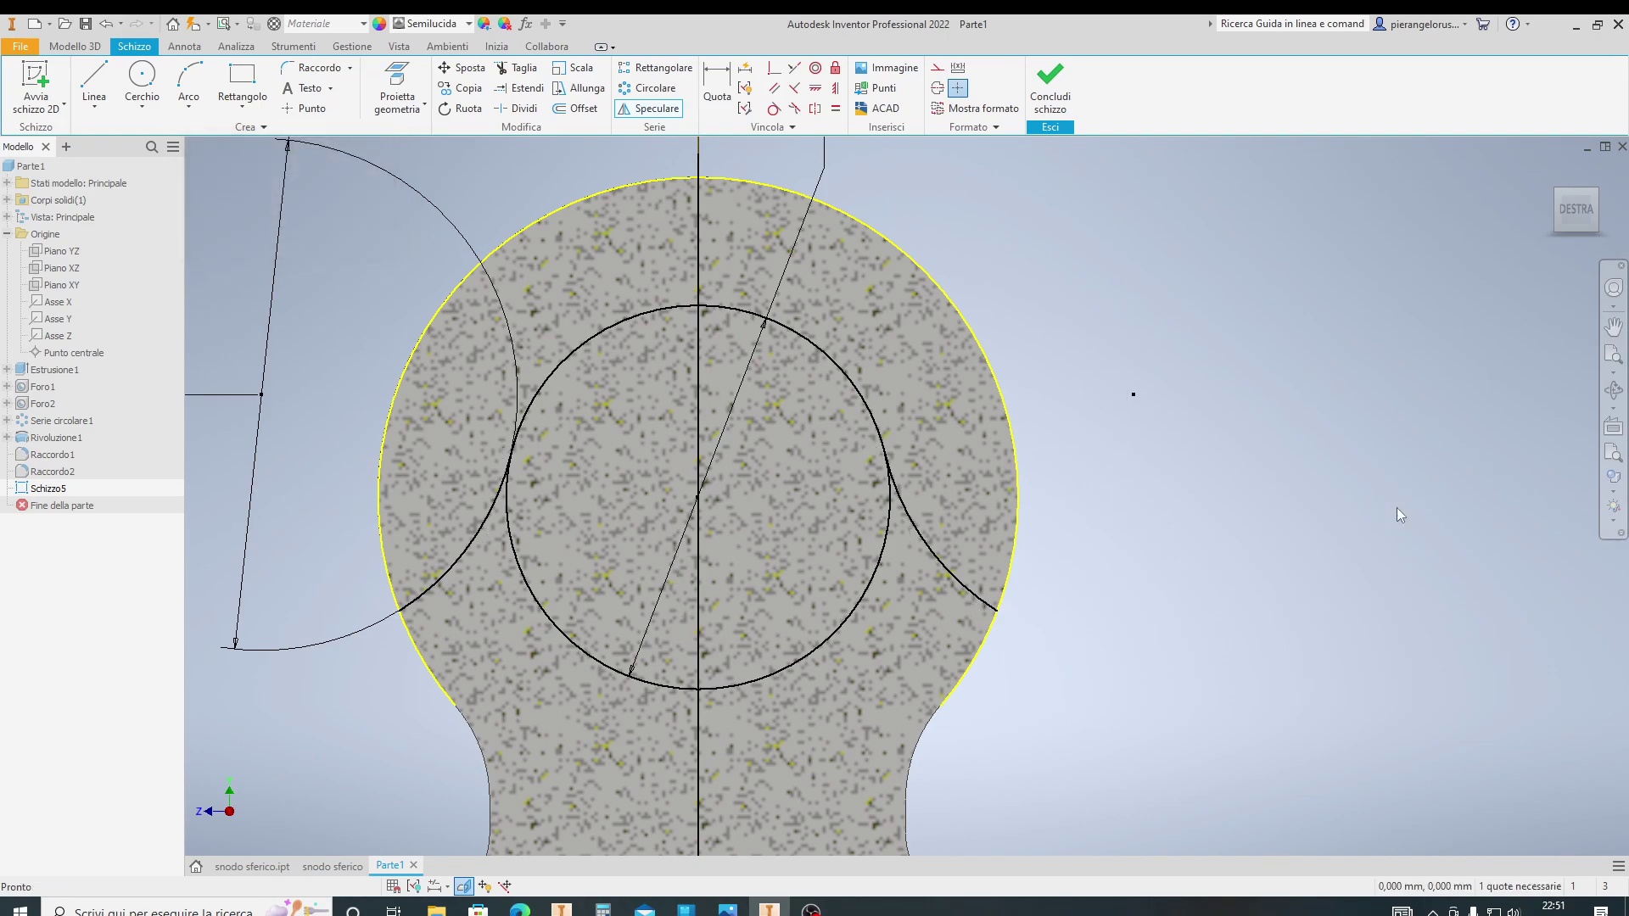
{"action": "scroll", "coordinate": [1337, 492], "scroll_direction": "up", "scroll_amount": 2}
{"action": "scroll", "coordinate": [1336, 492], "scroll_direction": "down", "scroll_amount": 4}
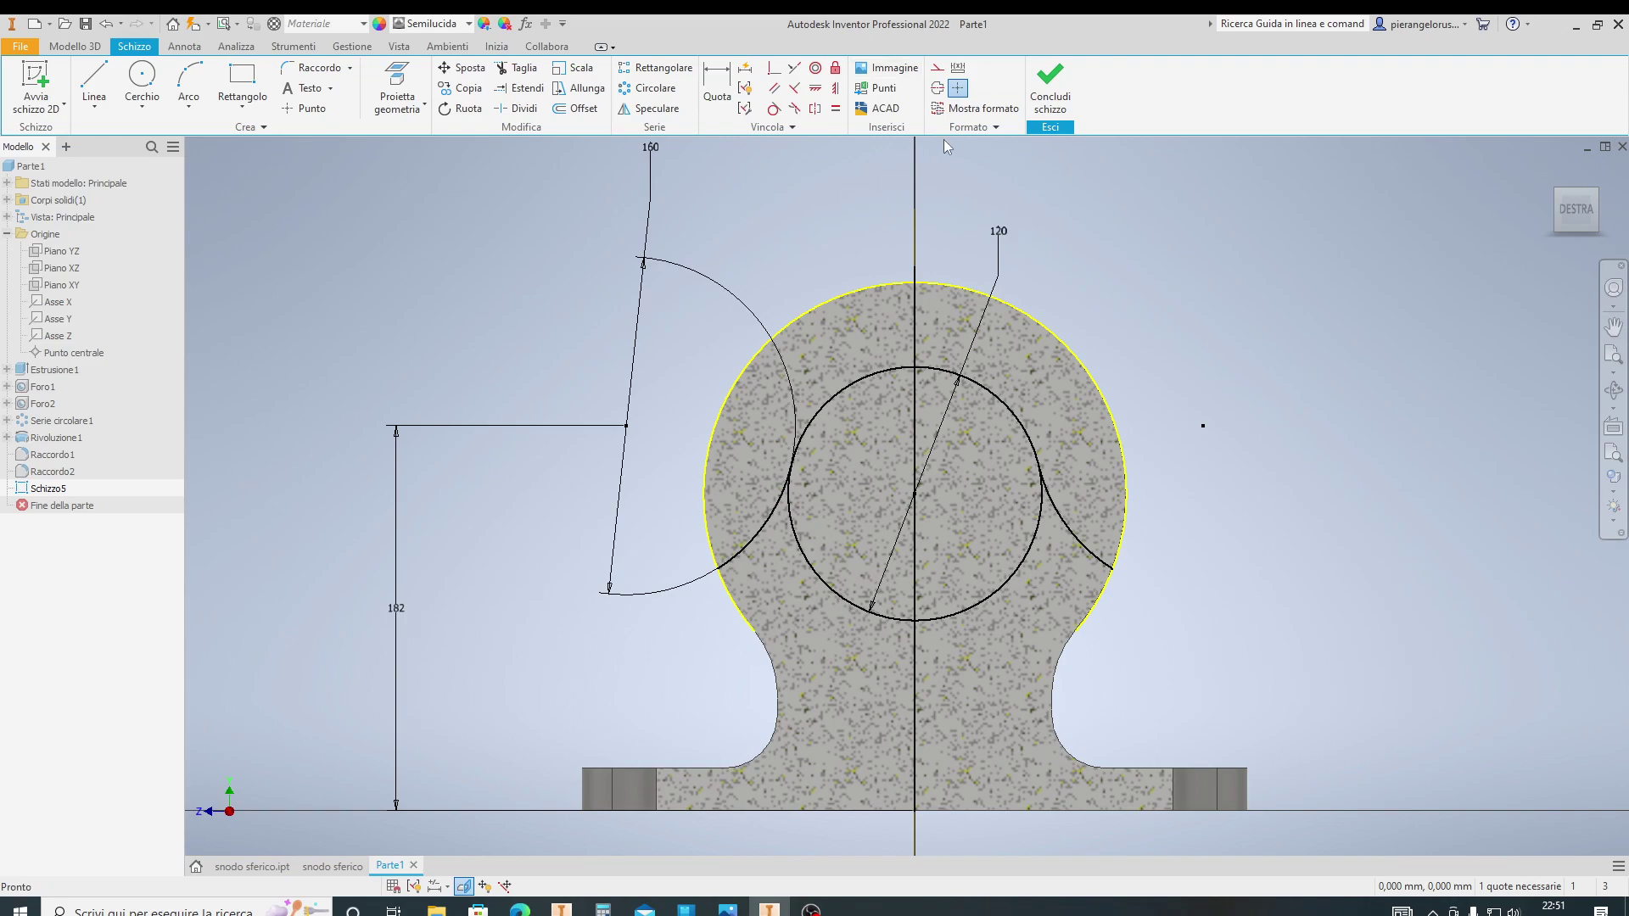
Trim both lower arcs of the 120 inner circle and finish Schizzo5
{"action": "left_click", "coordinate": [512, 68]}
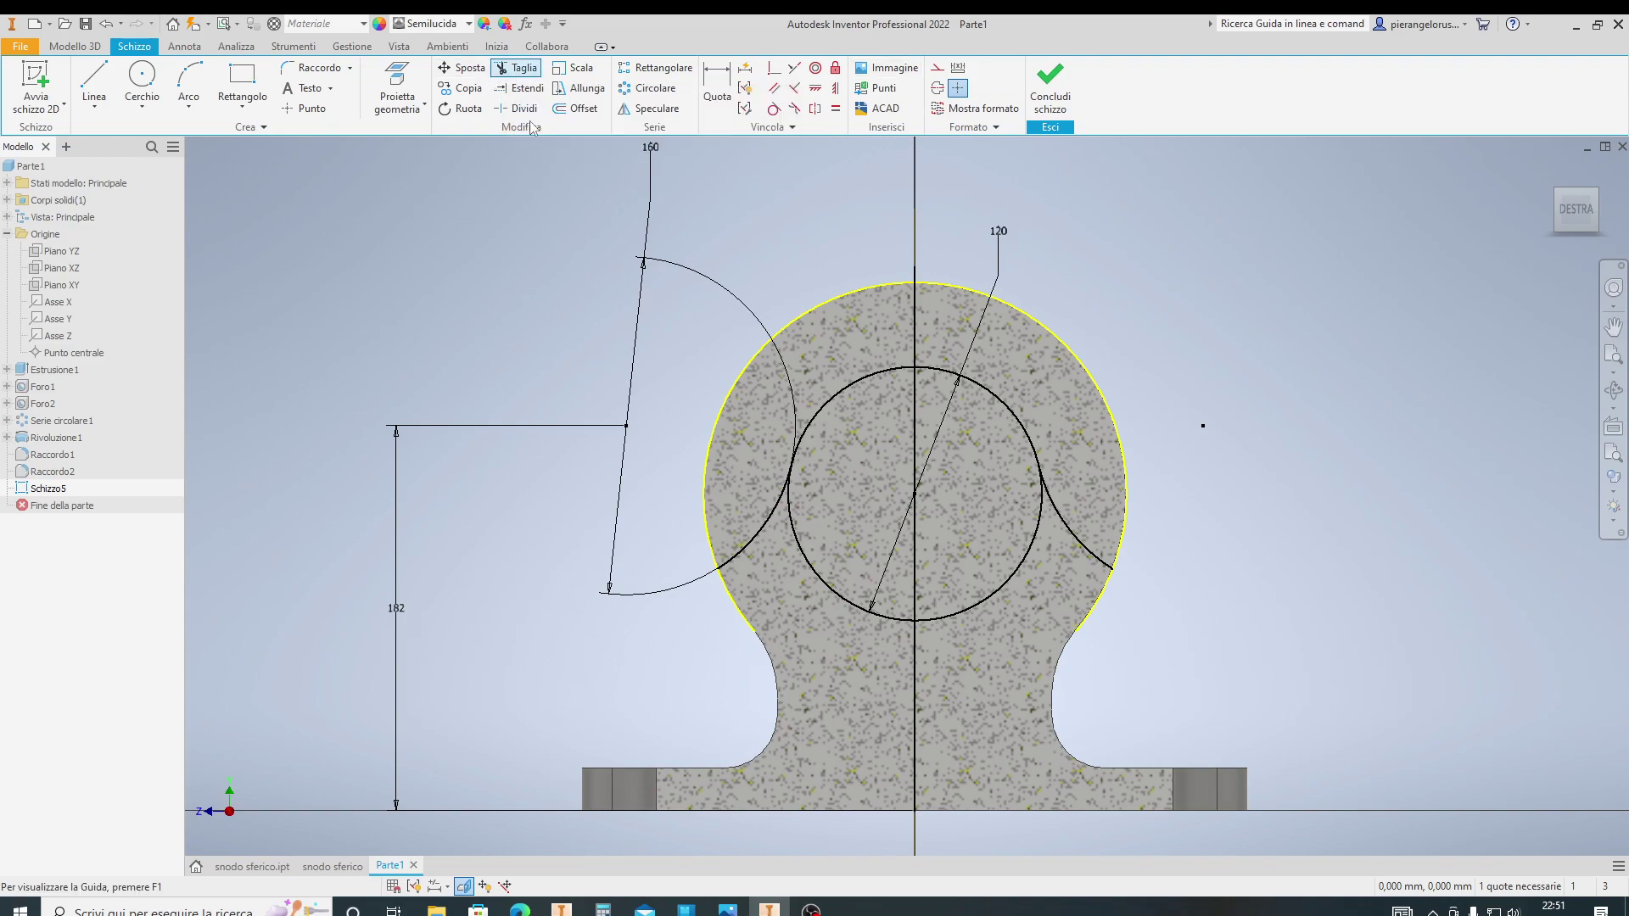
{"action": "left_click", "coordinate": [832, 592]}
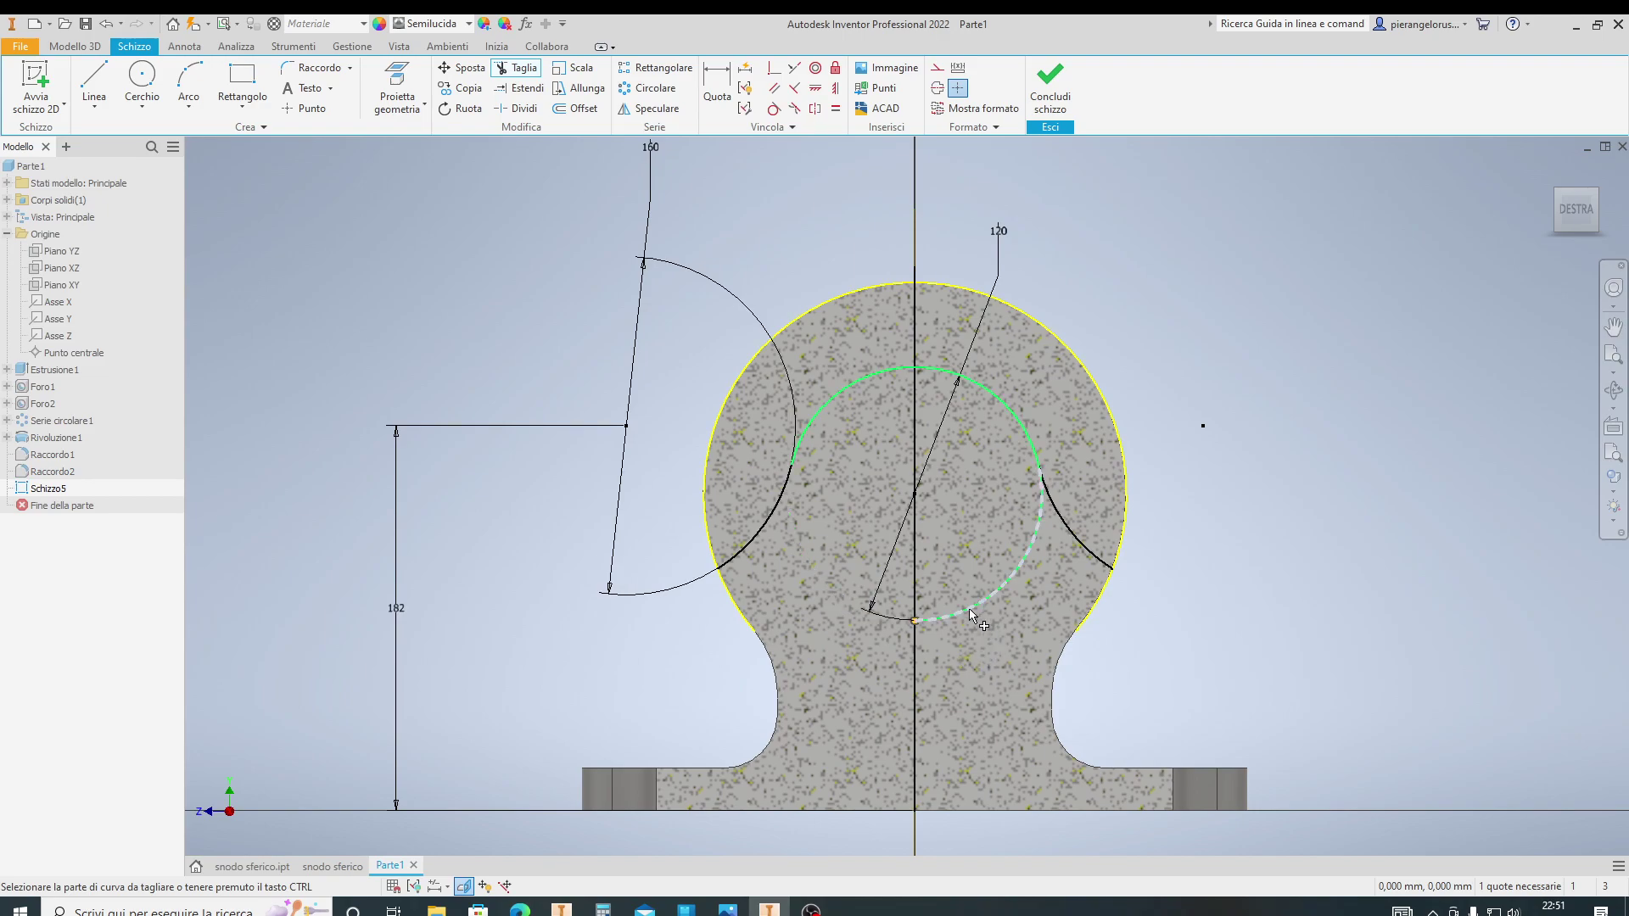
{"action": "left_click", "coordinate": [971, 613]}
{"action": "key", "text": "Escape"}
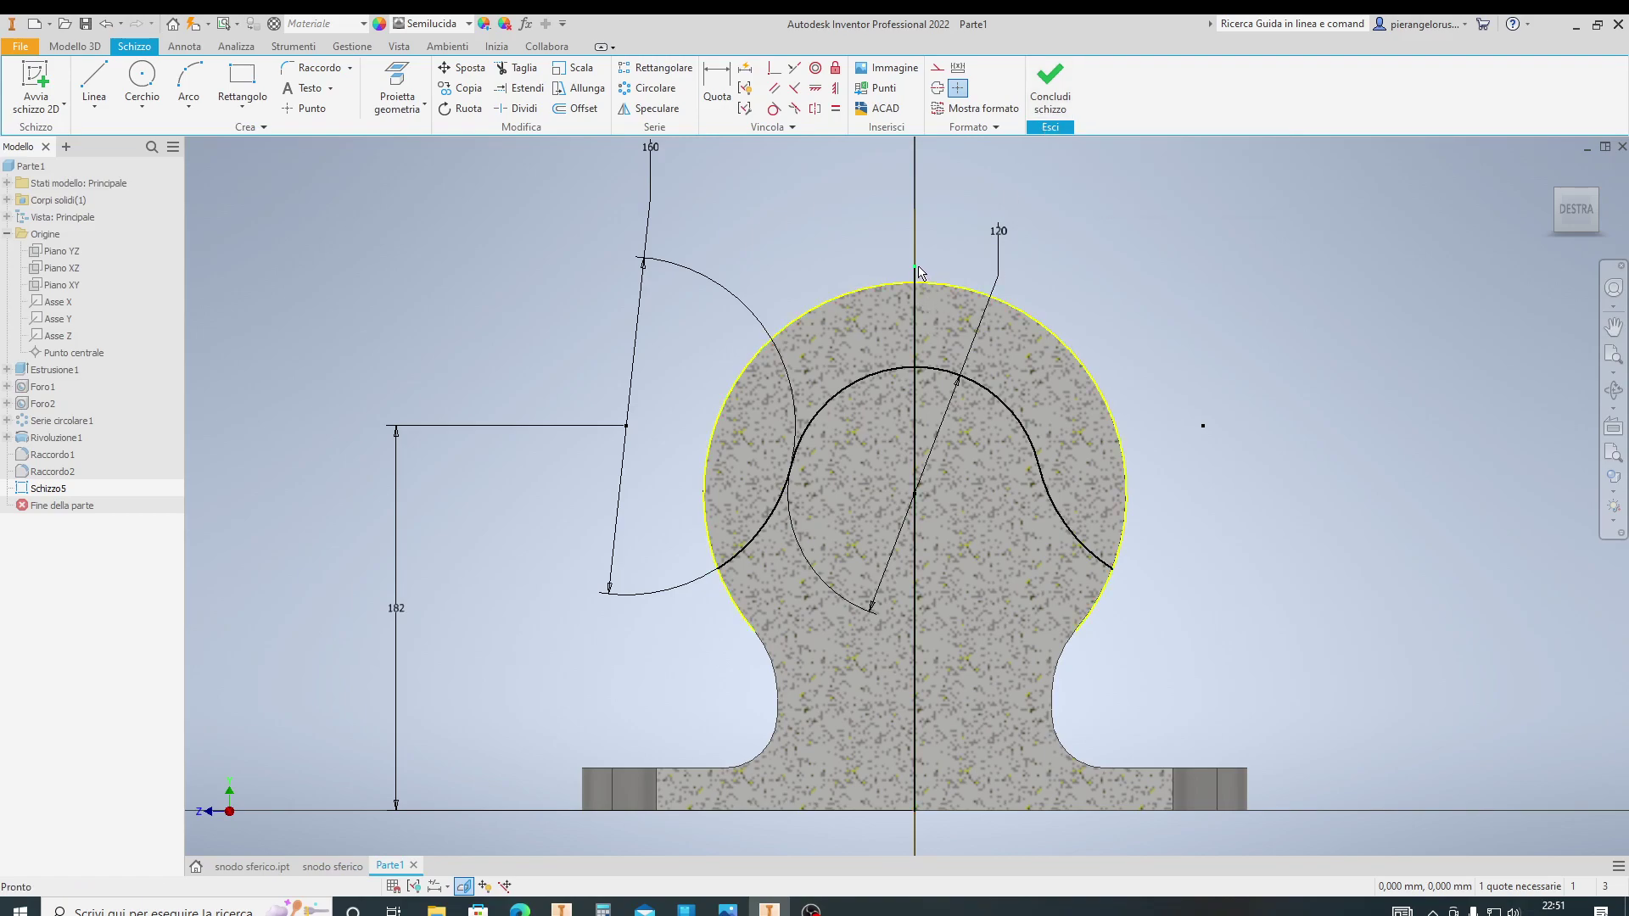
{"action": "left_click_drag", "start_coordinate": [918, 268], "coordinate": [916, 299]}
{"action": "left_click_drag", "start_coordinate": [916, 404], "coordinate": [917, 424]}
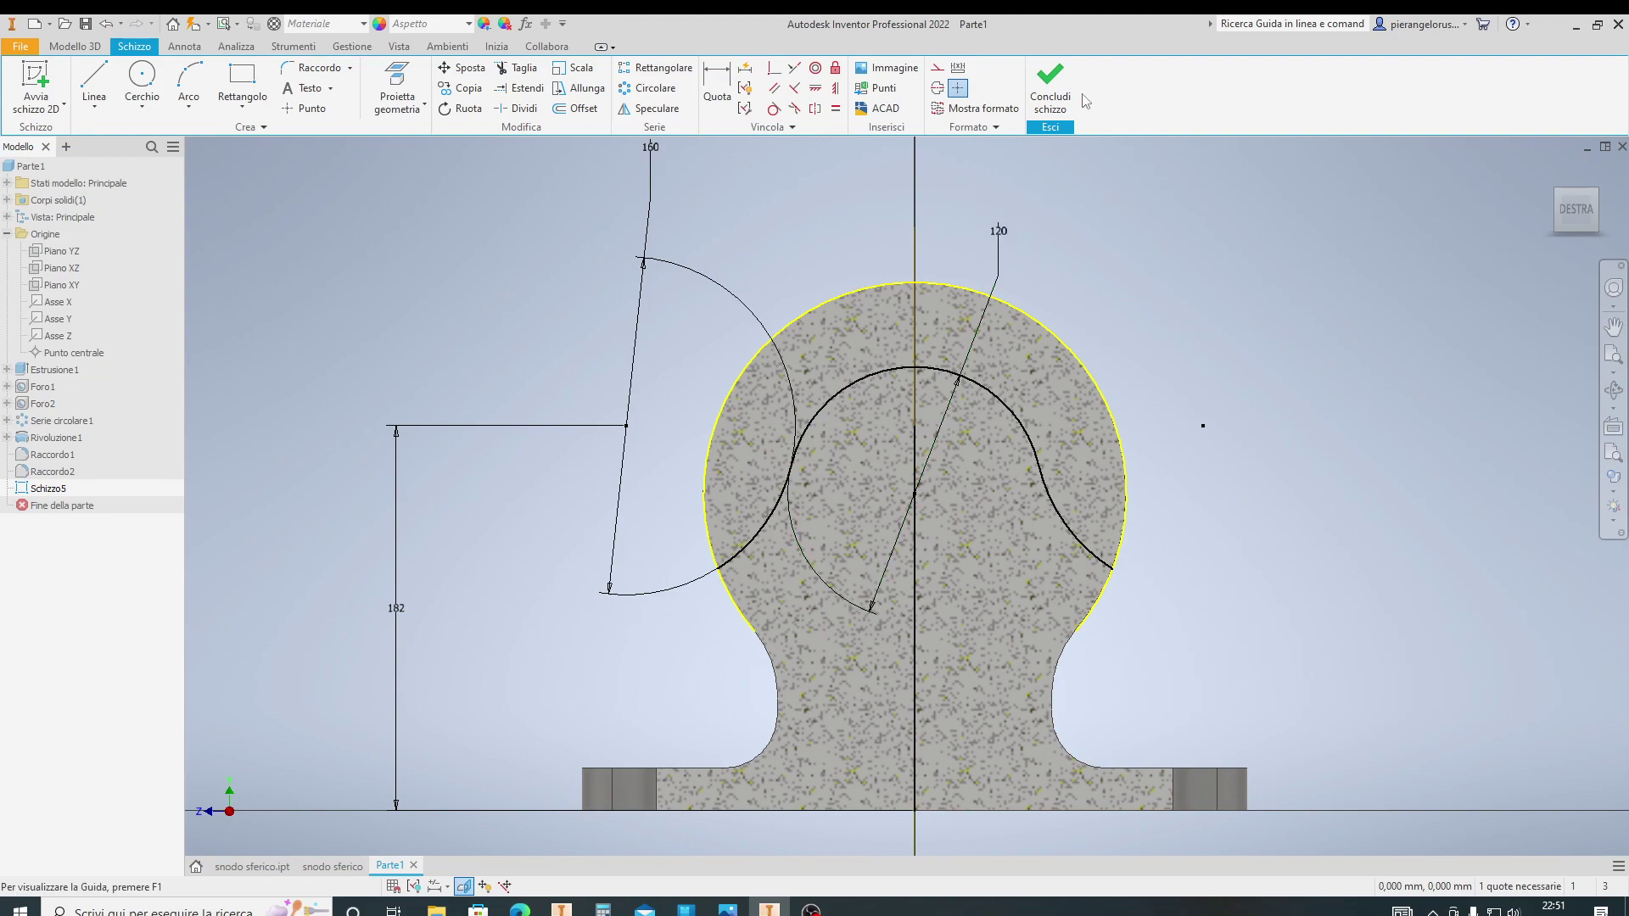
{"action": "left_click", "coordinate": [1049, 103]}
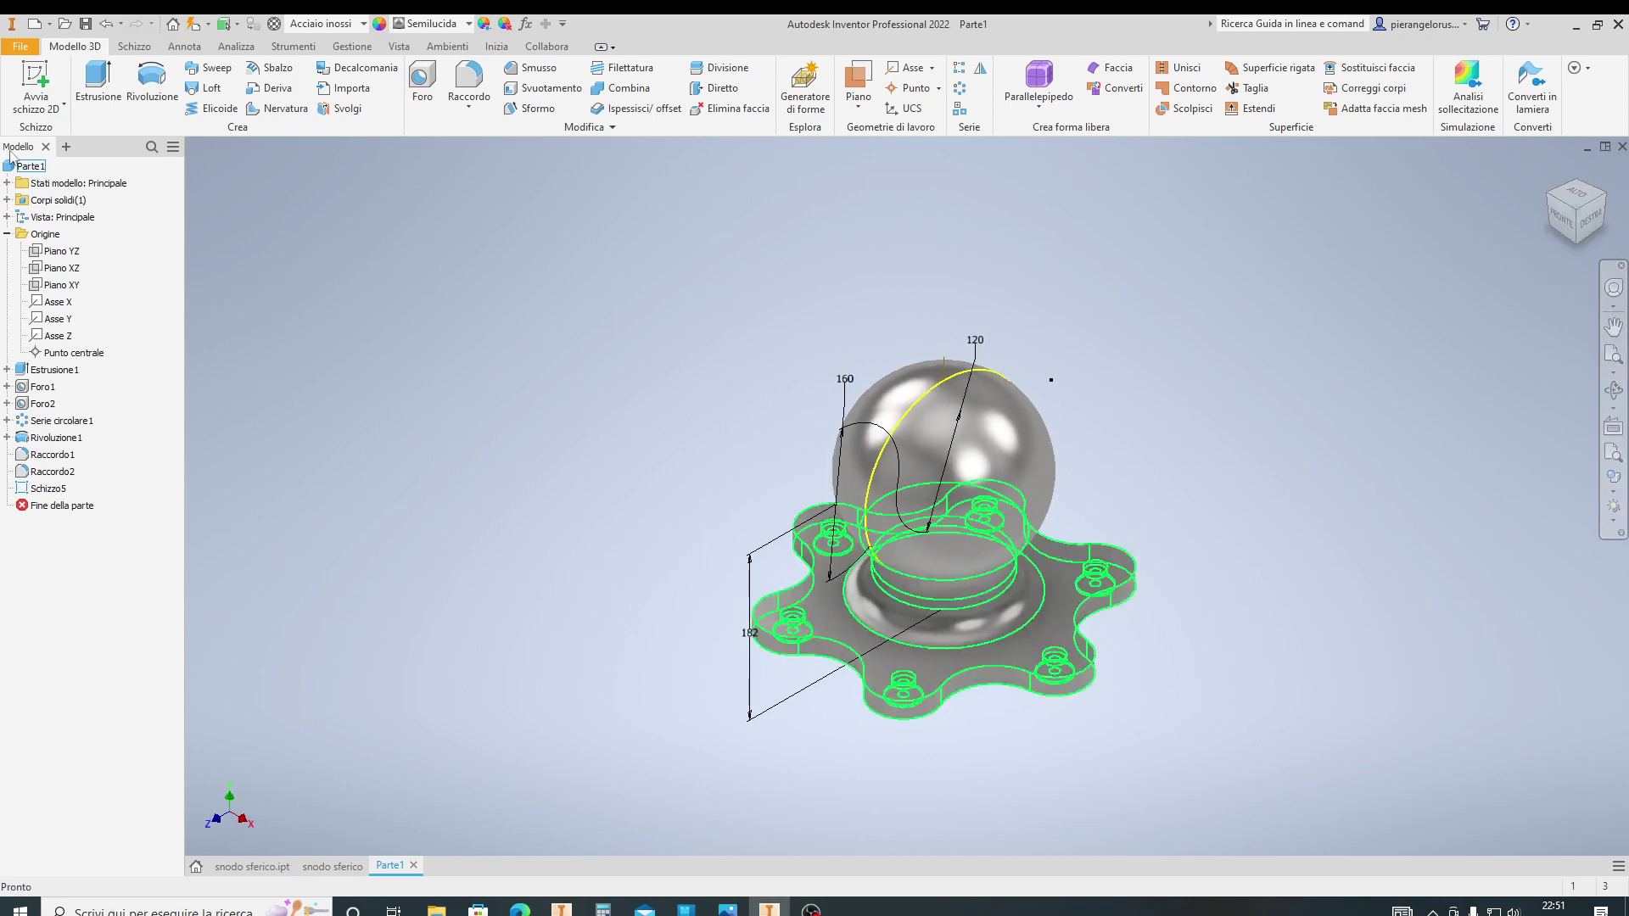
{"action": "left_click", "coordinate": [97, 81]}
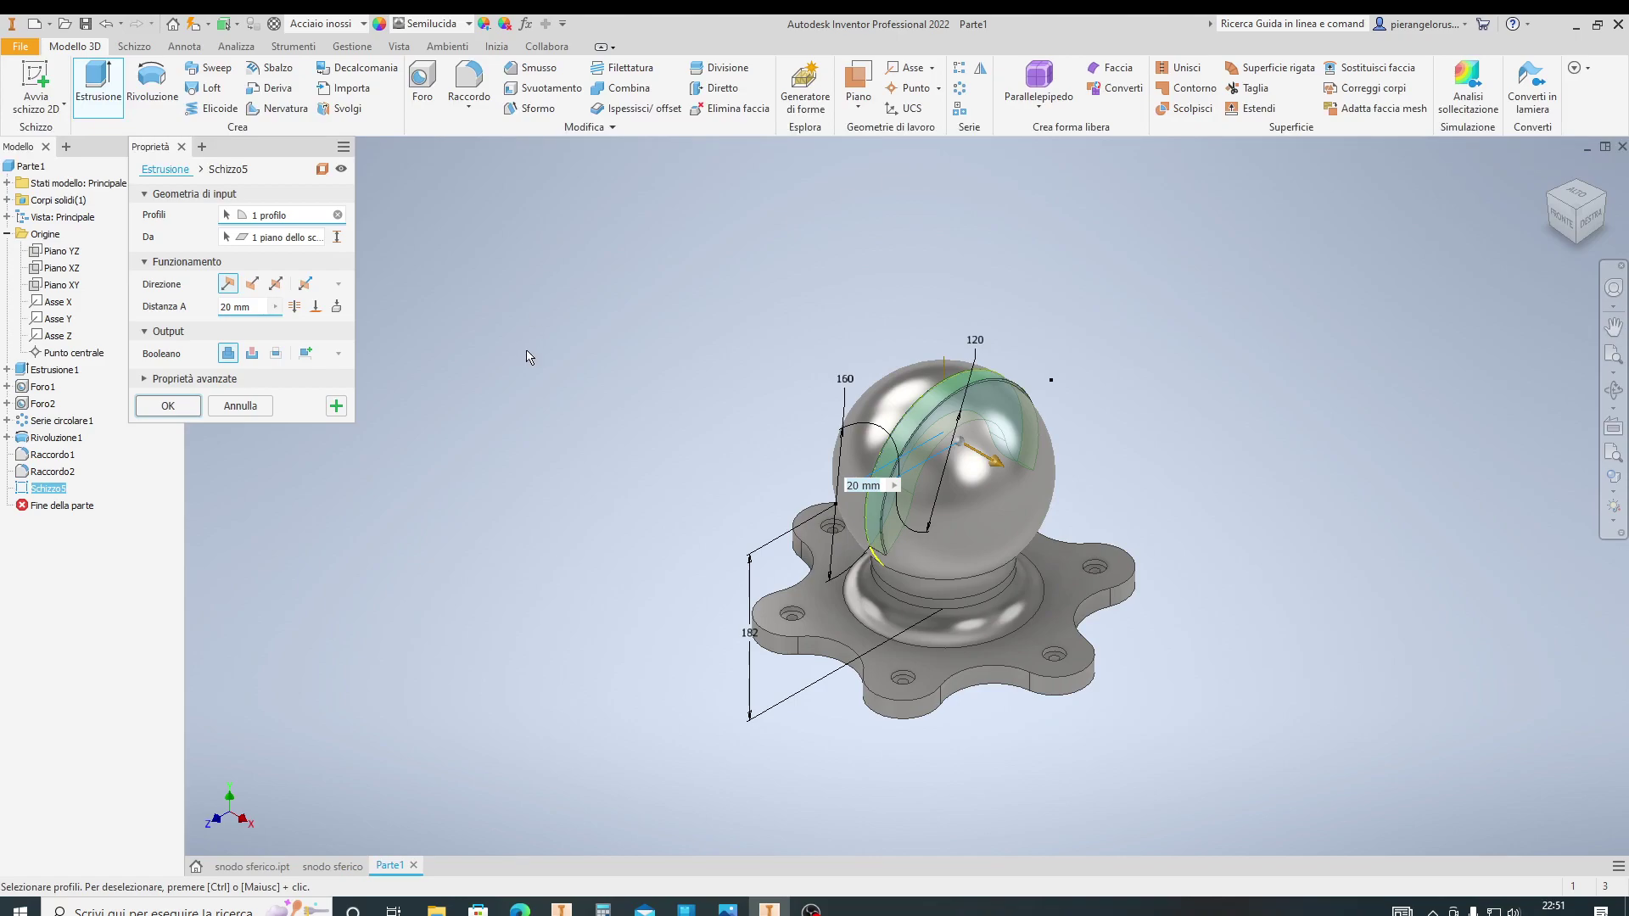
{"action": "key", "text": "Escape"}
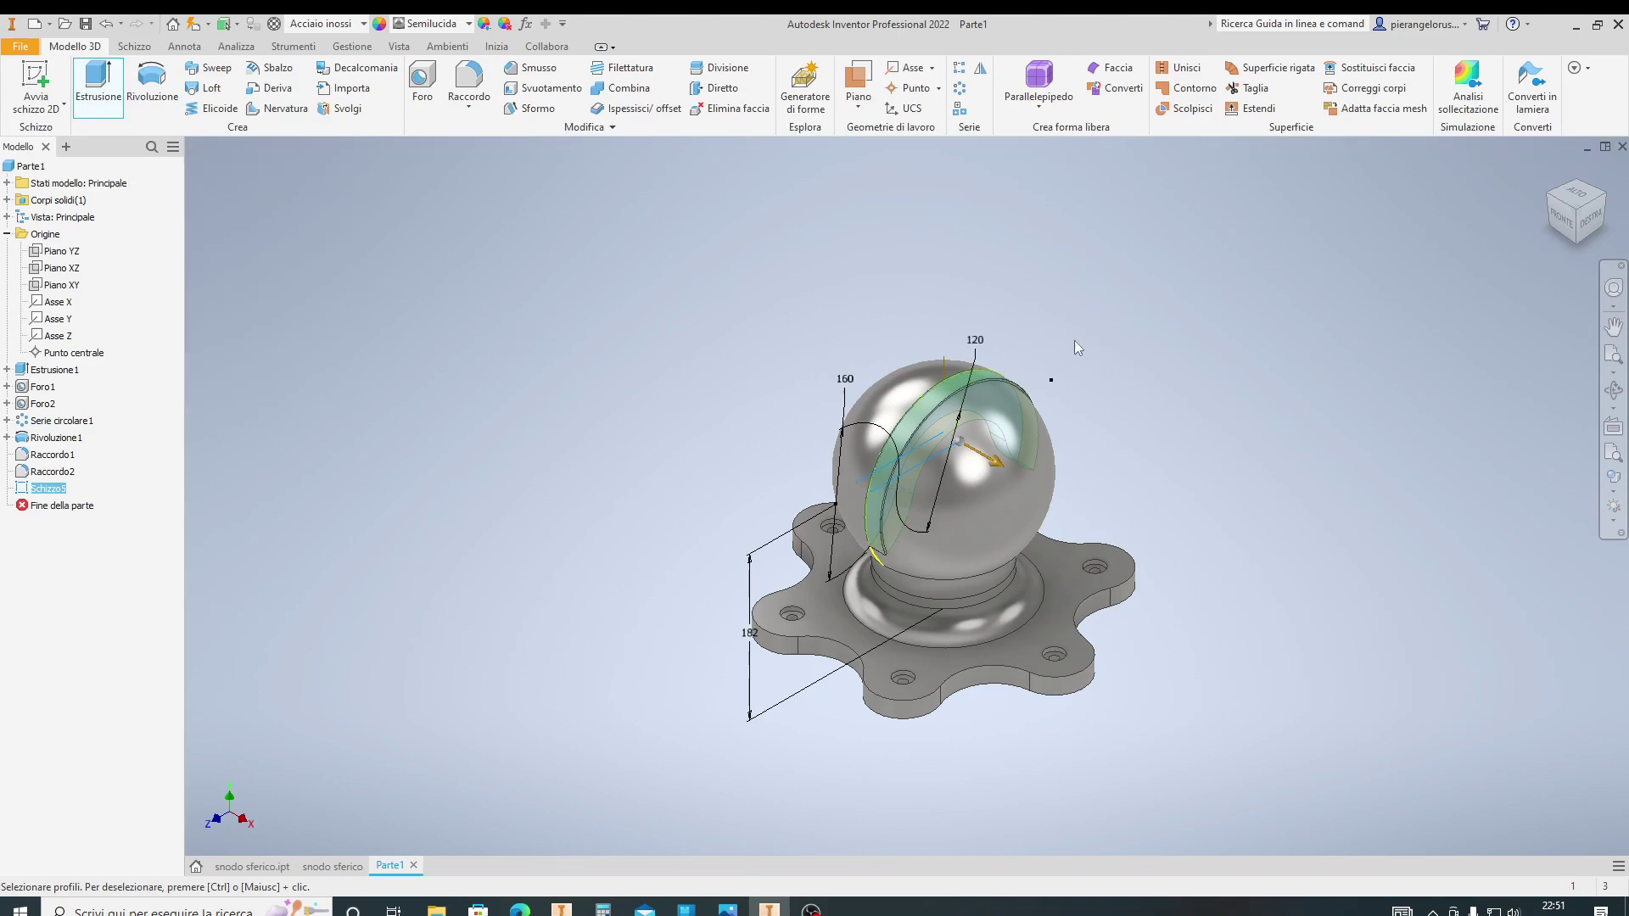
{"action": "left_click", "coordinate": [97, 81]}
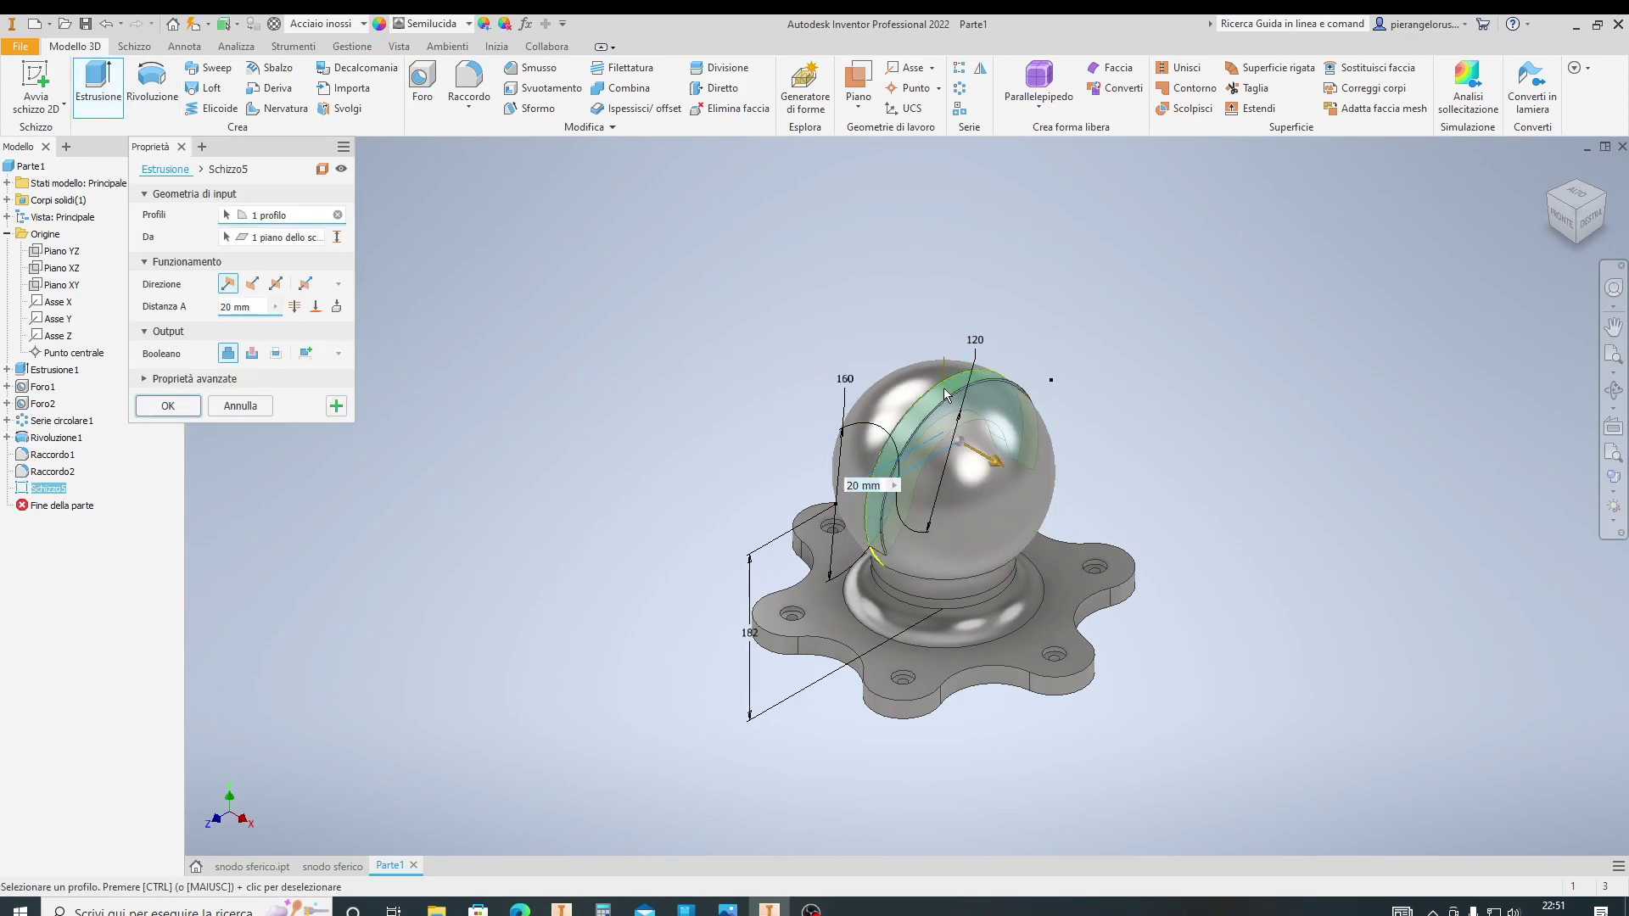
{"action": "key", "text": "Escape"}
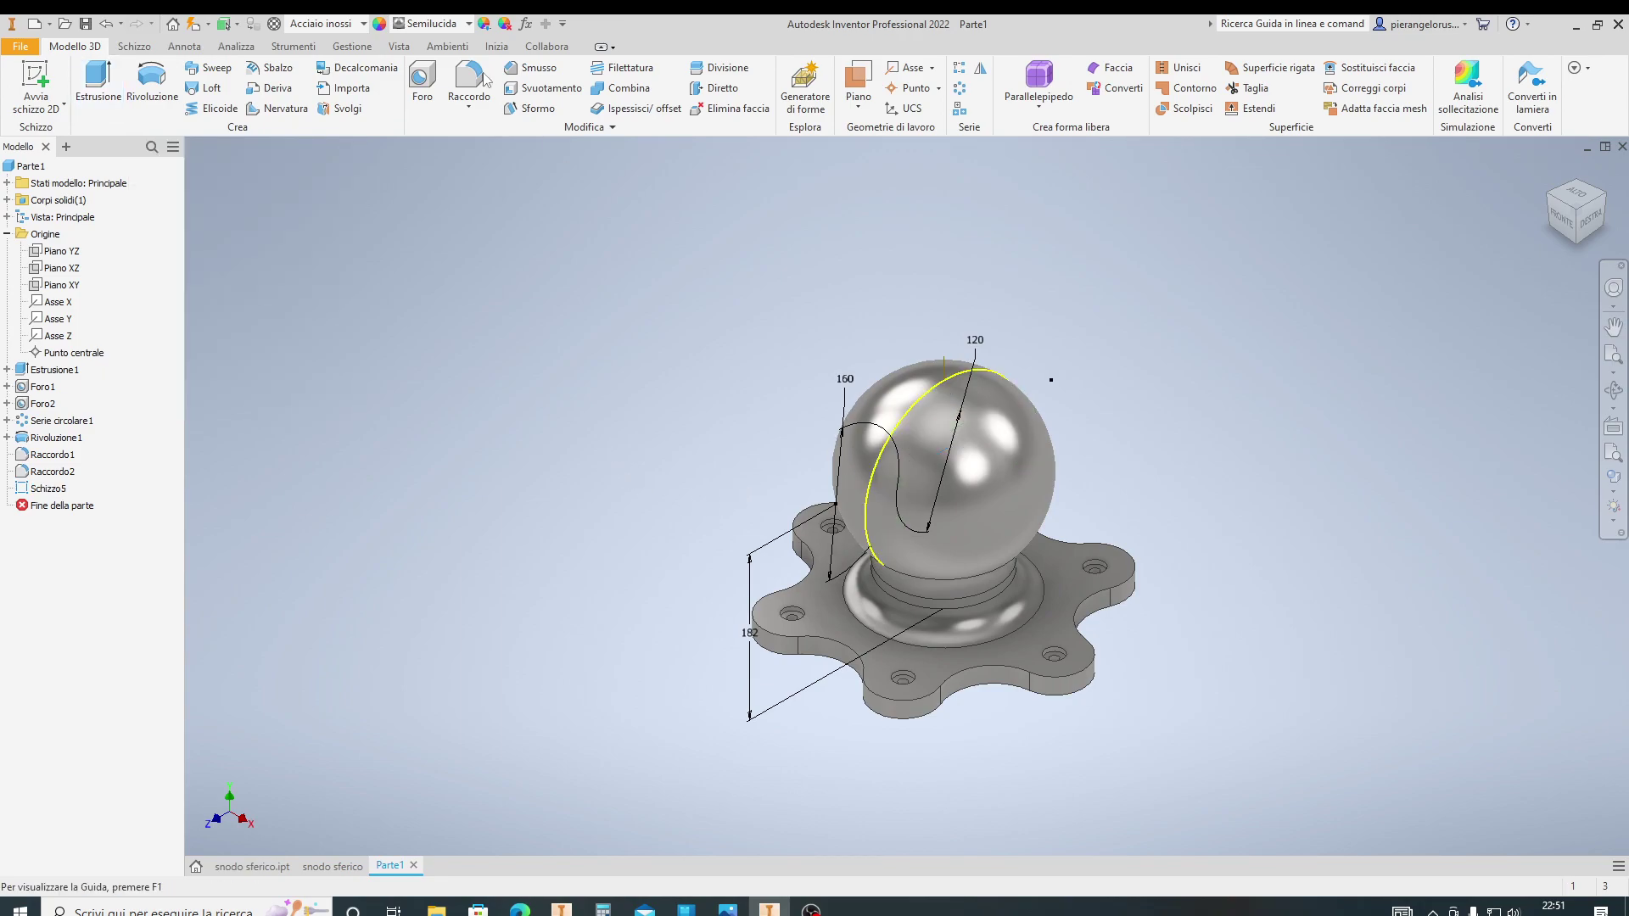
Try the shaded-with-hidden-edges style, then display the ball-joint as wireframe to expose the saddle sketch
{"action": "left_click", "coordinate": [409, 46]}
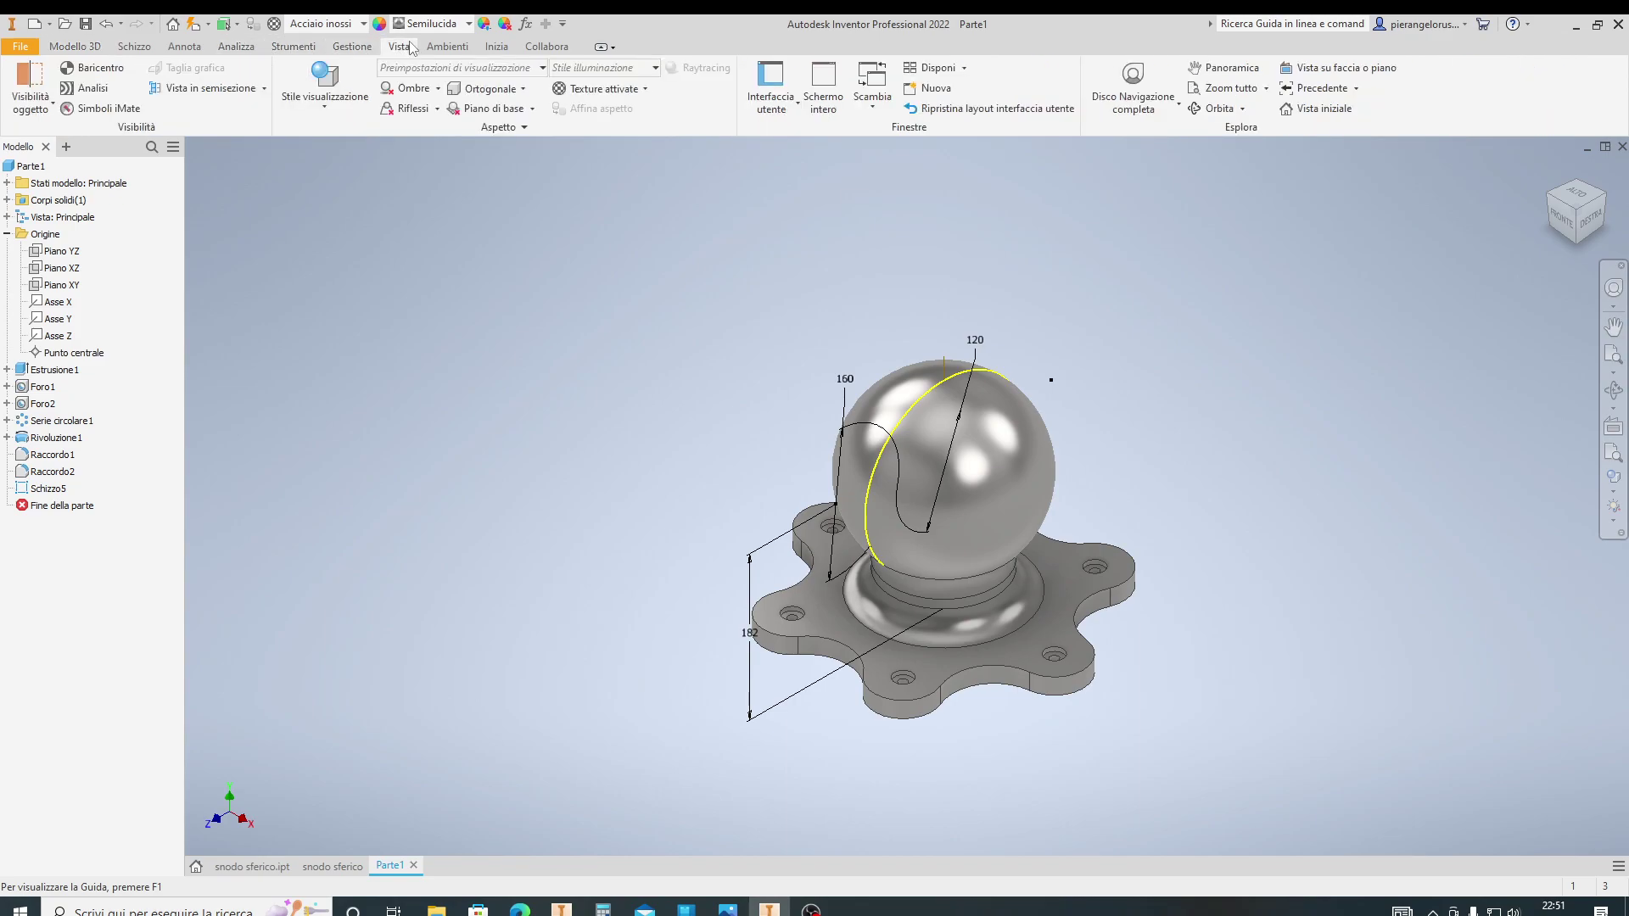
{"action": "left_click", "coordinate": [327, 114]}
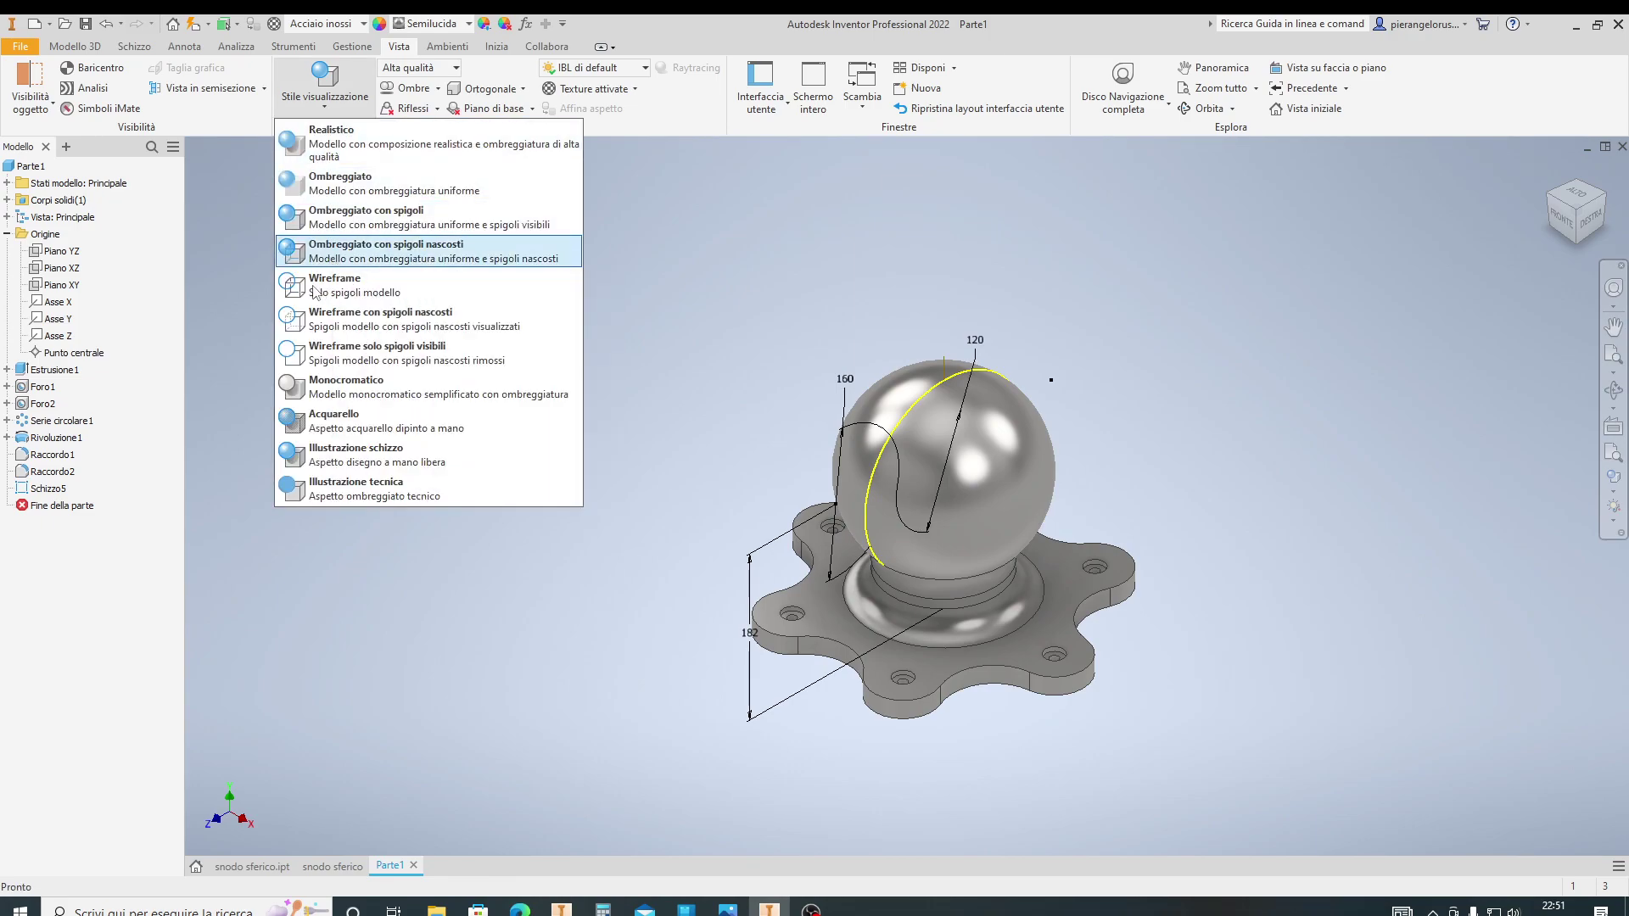
{"action": "left_click", "coordinate": [319, 252]}
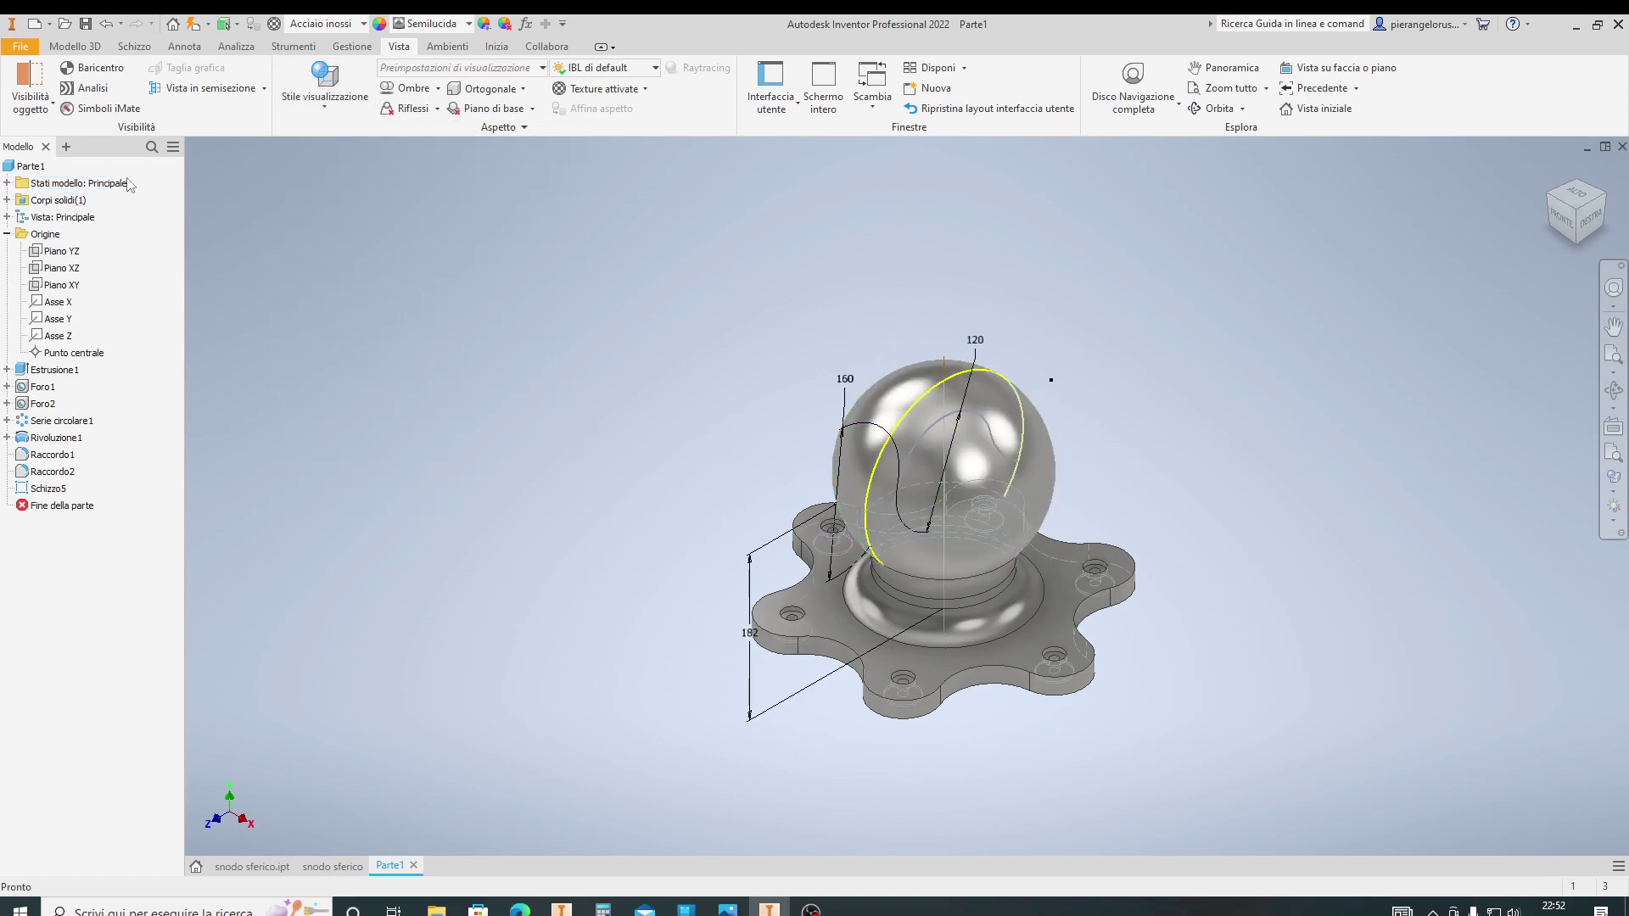
{"action": "left_click", "coordinate": [346, 113]}
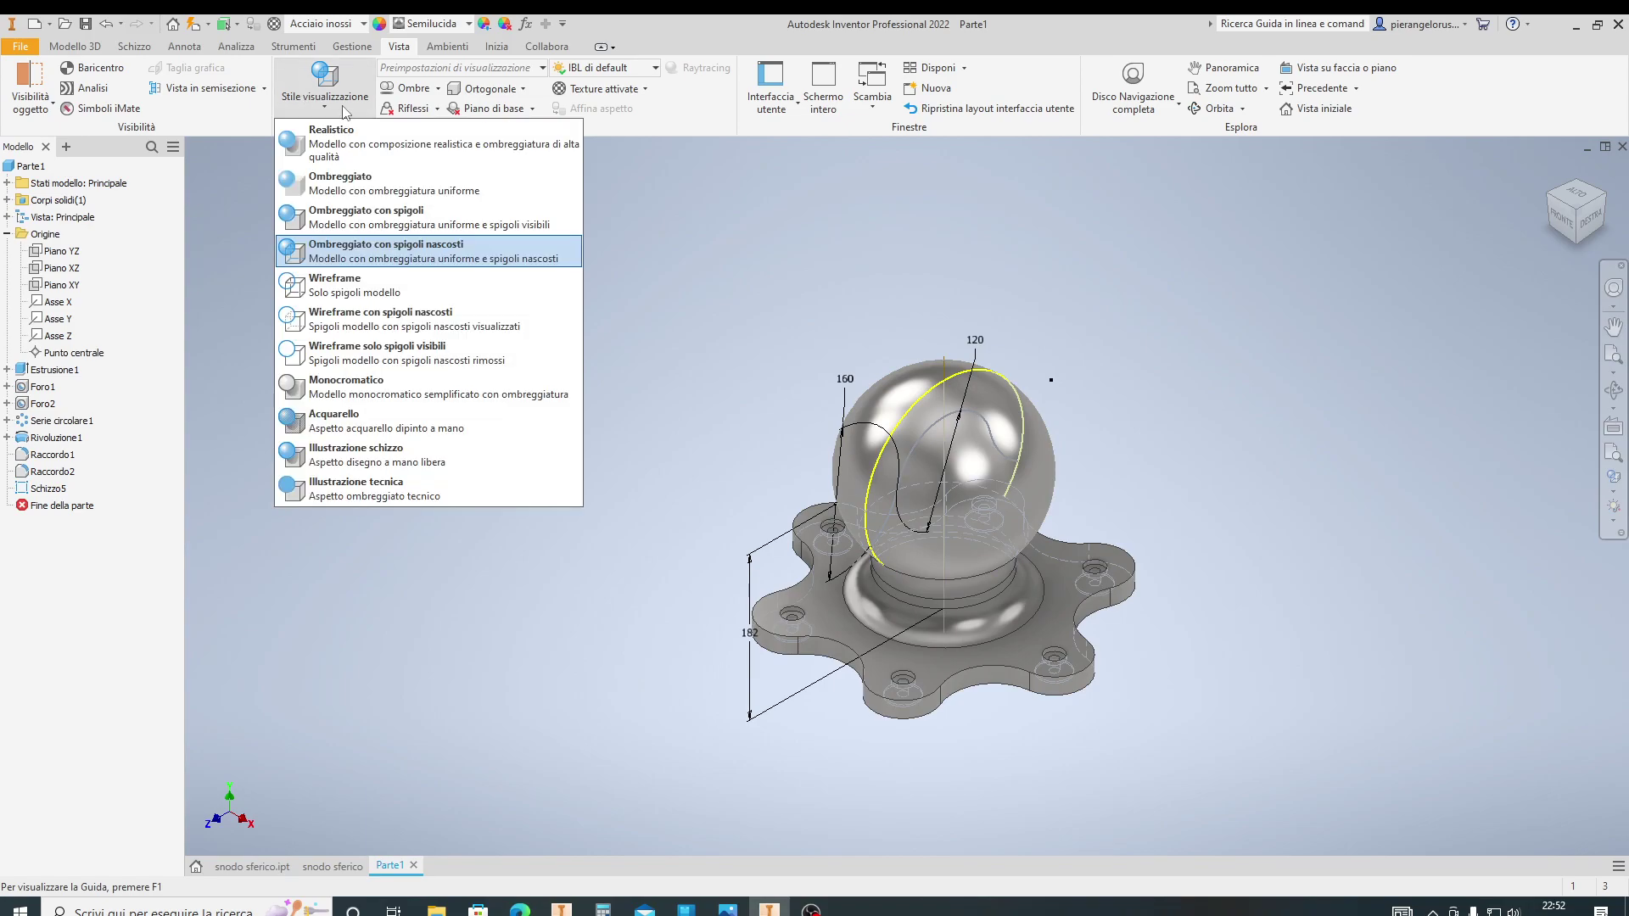
{"action": "left_click", "coordinate": [357, 293]}
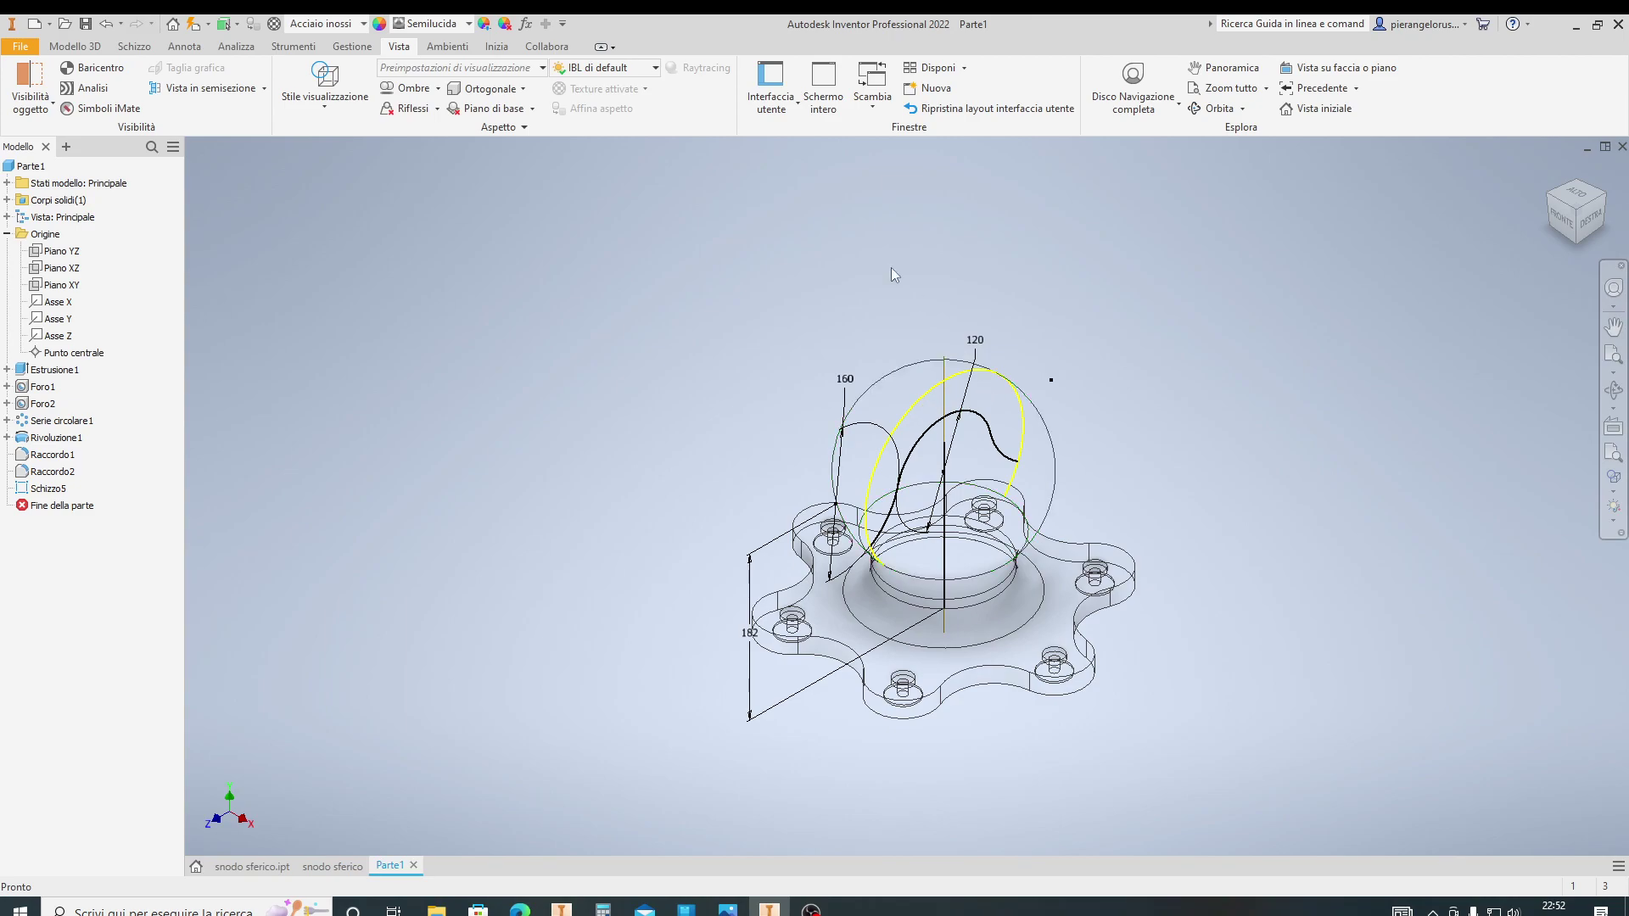
{"action": "left_click", "coordinate": [82, 47]}
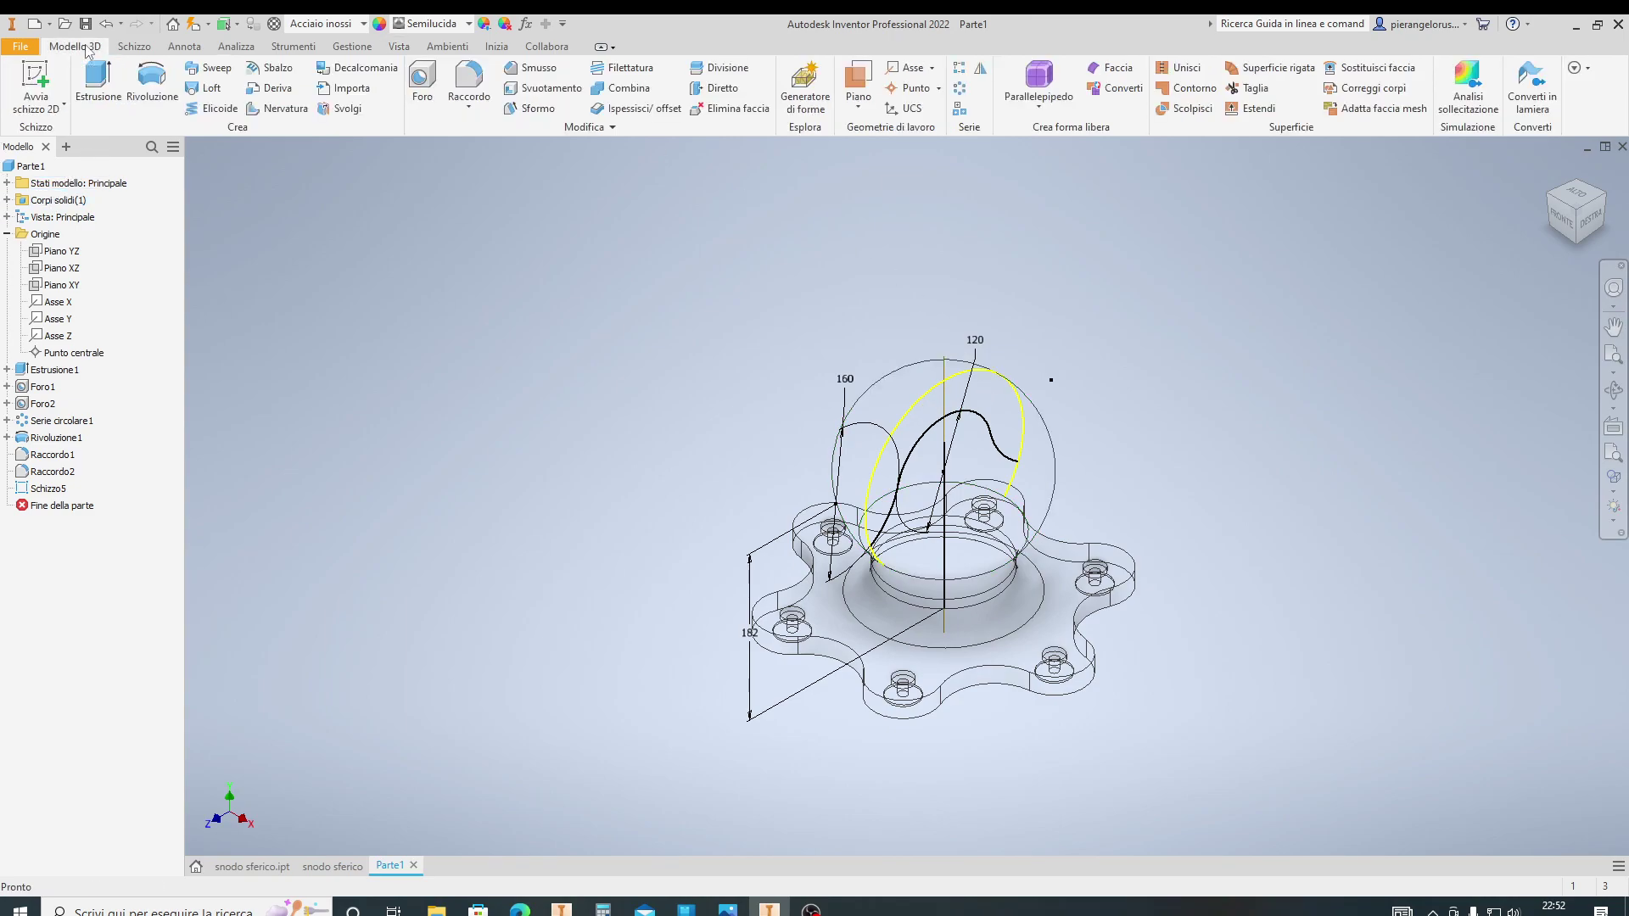
Extrude Schizzo5's saddle profile as a symmetric cut through all faces of the ball
{"action": "left_click", "coordinate": [98, 81]}
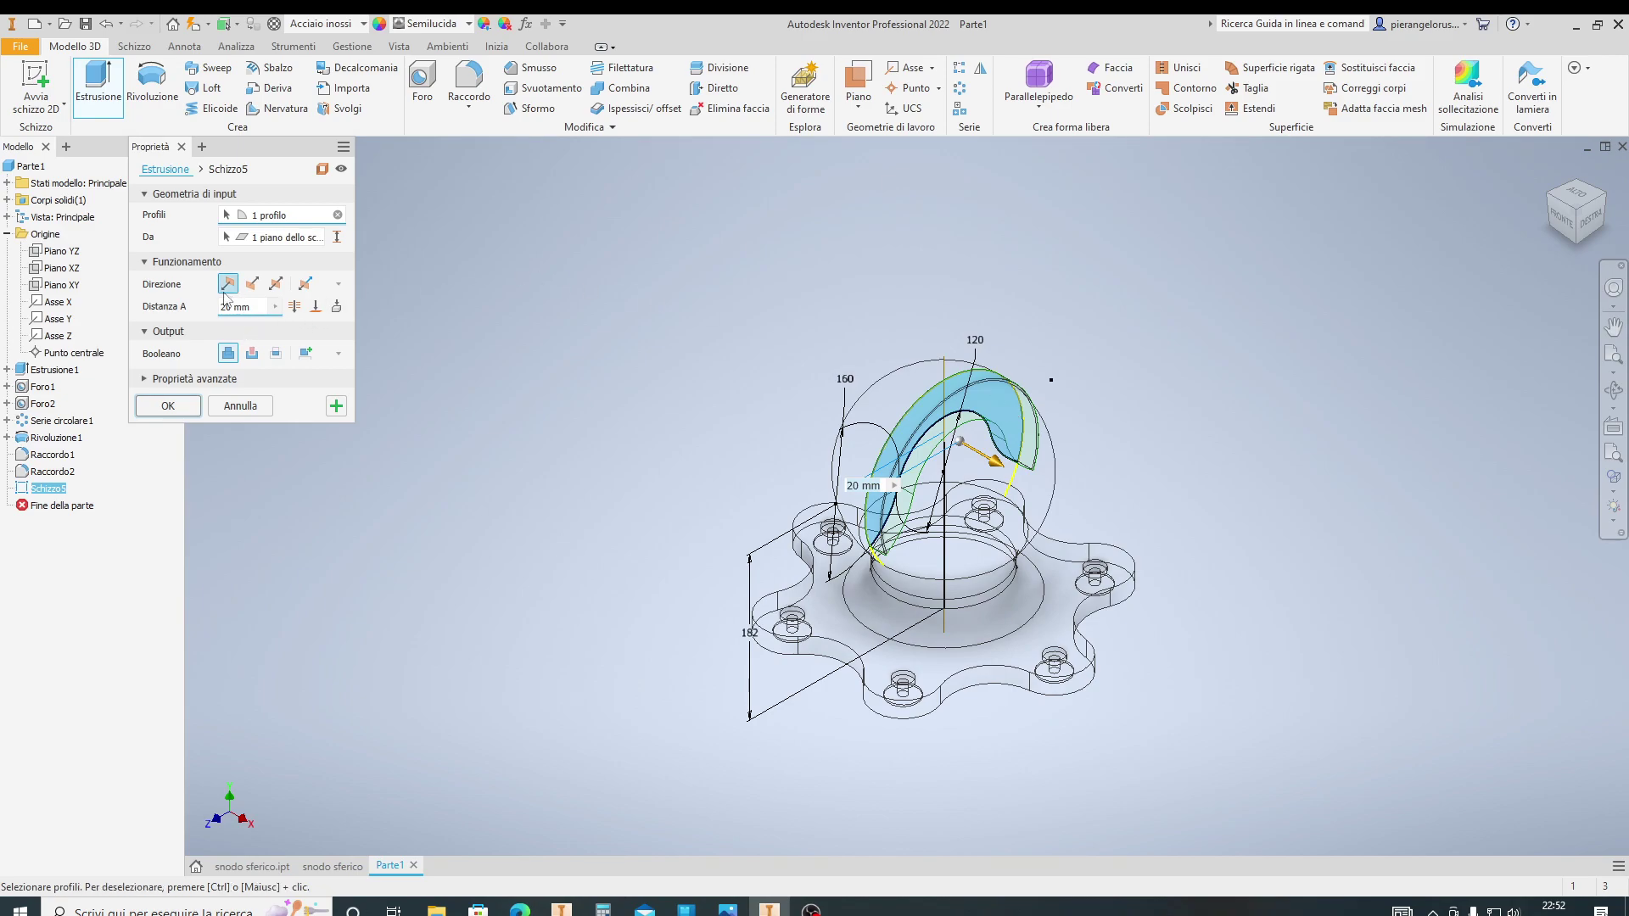
{"action": "left_click", "coordinate": [276, 284]}
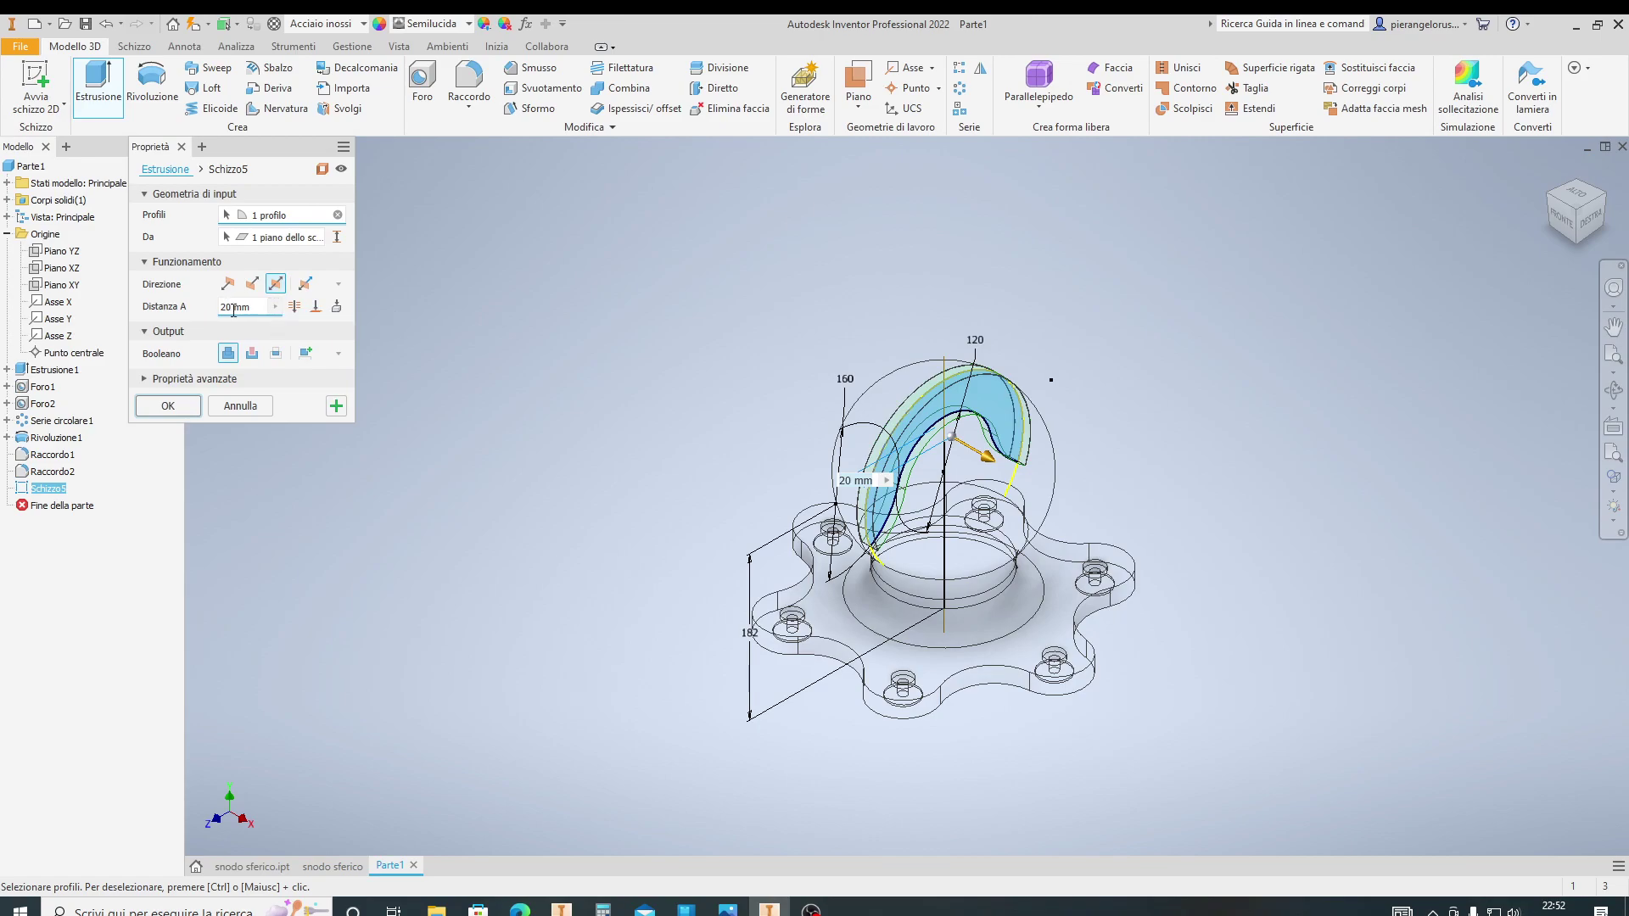
{"action": "left_click", "coordinate": [294, 307]}
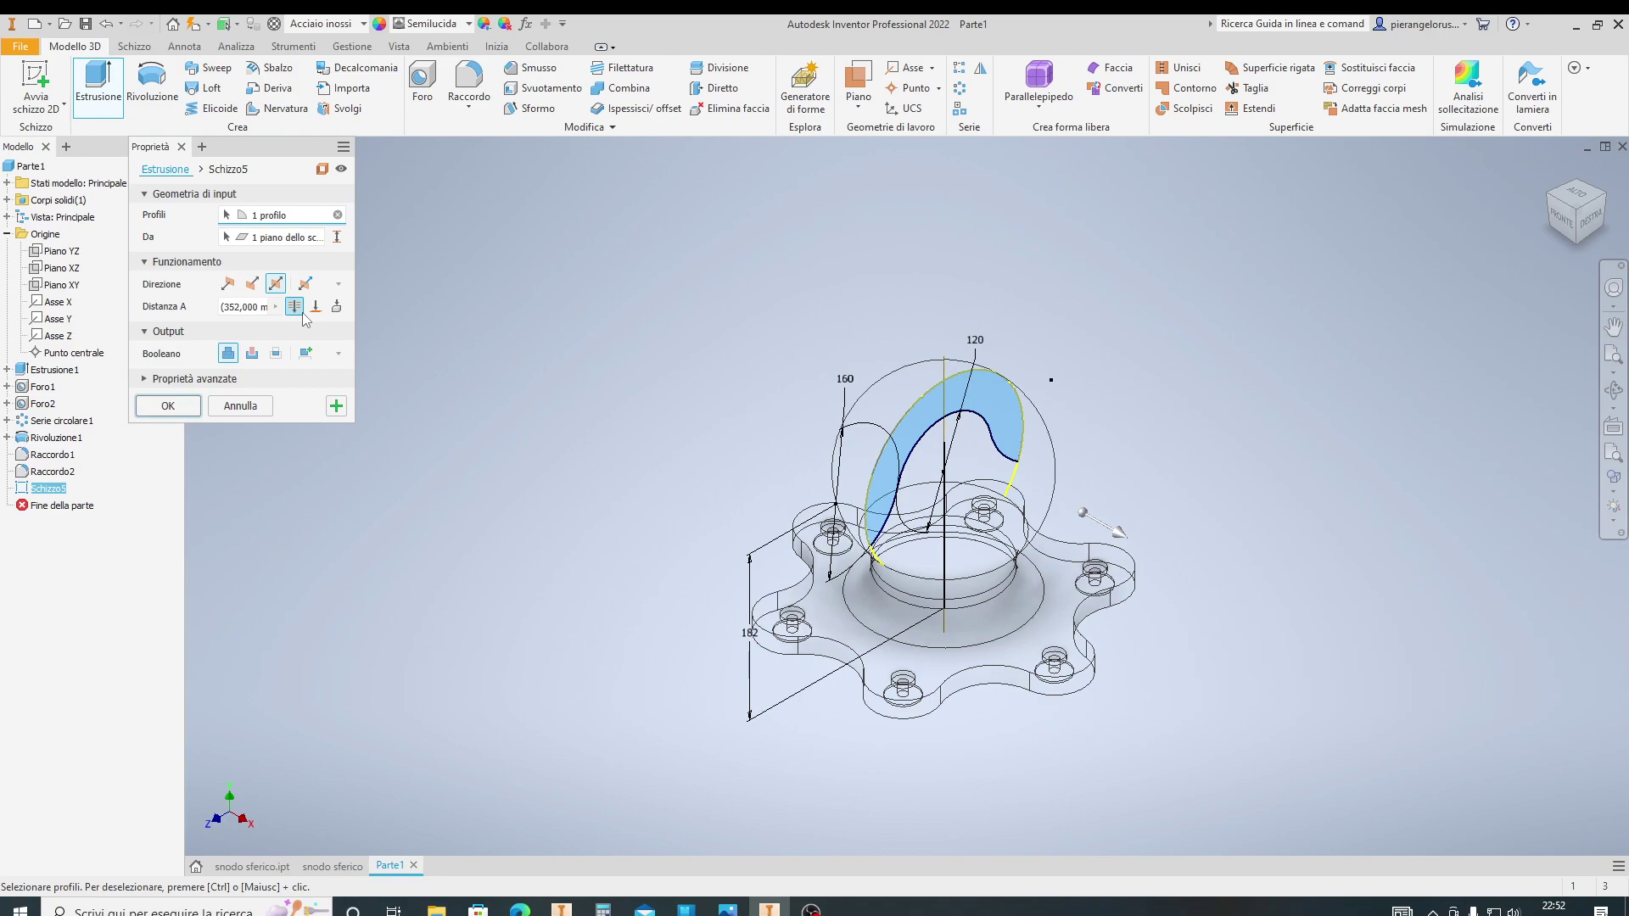
{"action": "left_click", "coordinate": [252, 354]}
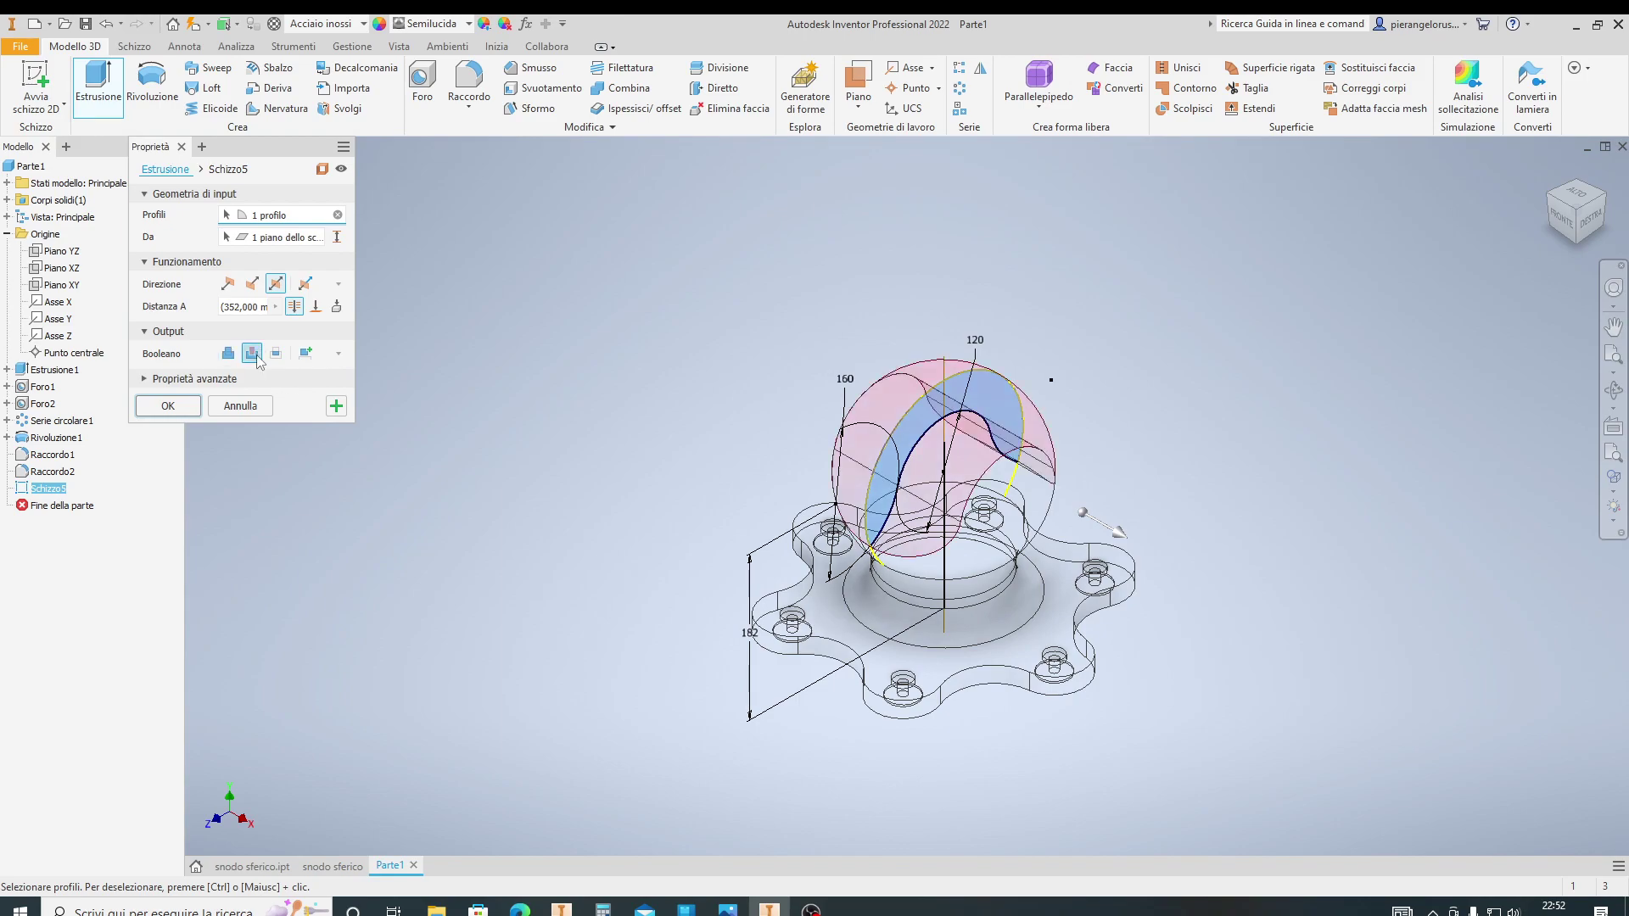
{"action": "left_click", "coordinate": [165, 407]}
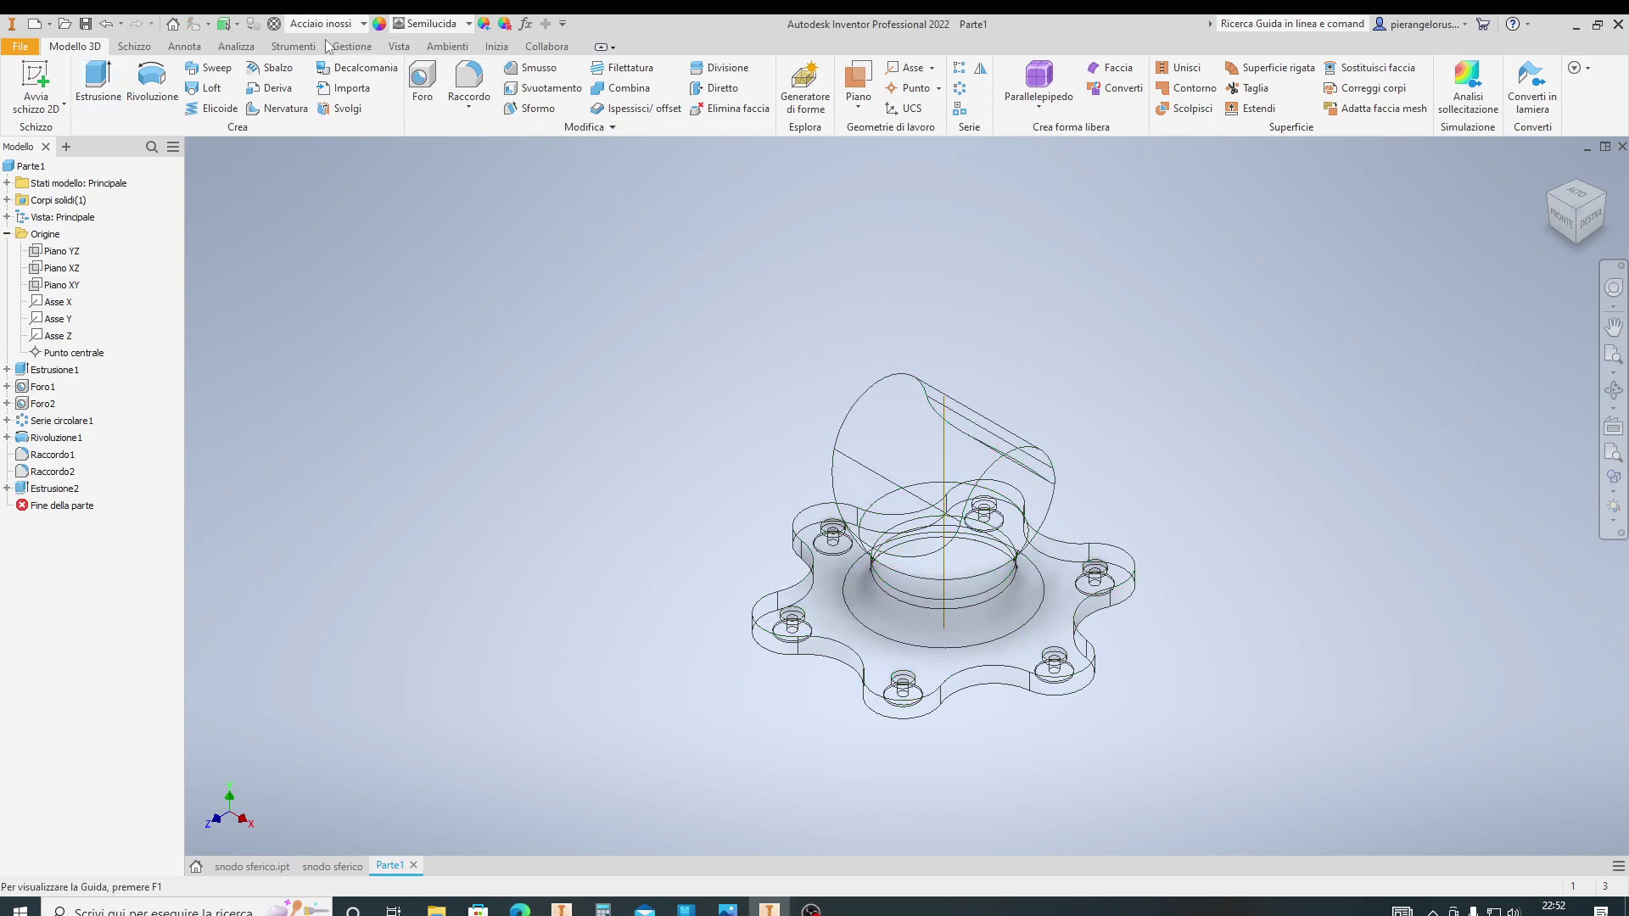
{"action": "left_click", "coordinate": [405, 48]}
Restore shaded display, zoom in, and view the part from directly below via the ViewCube
{"action": "left_click", "coordinate": [325, 100]}
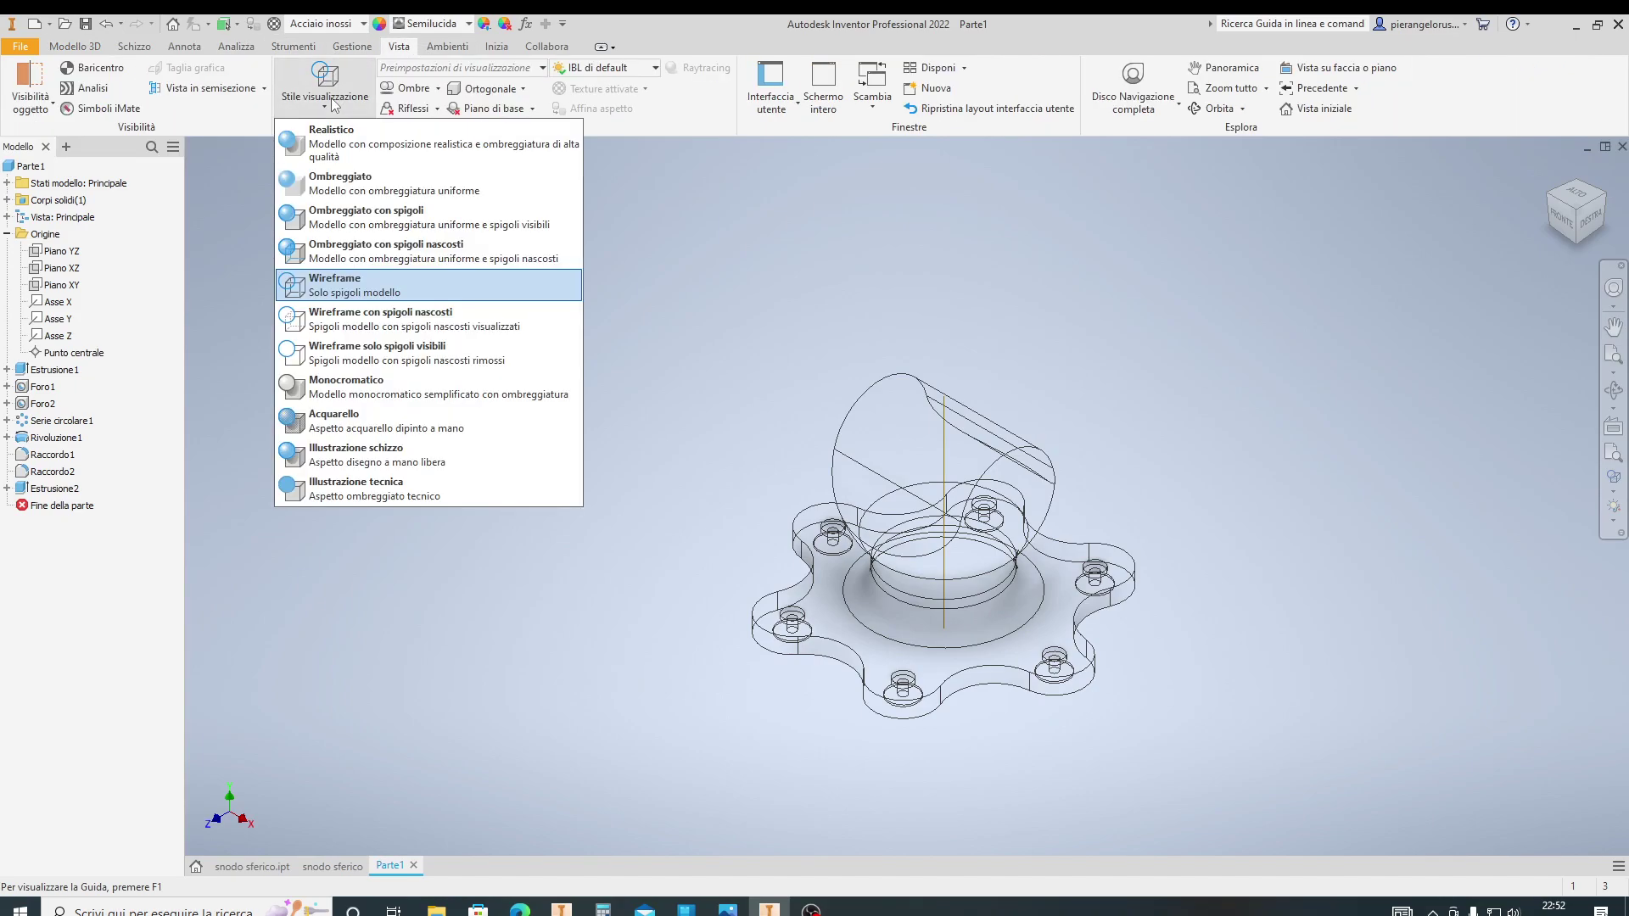
{"action": "left_click", "coordinate": [338, 223]}
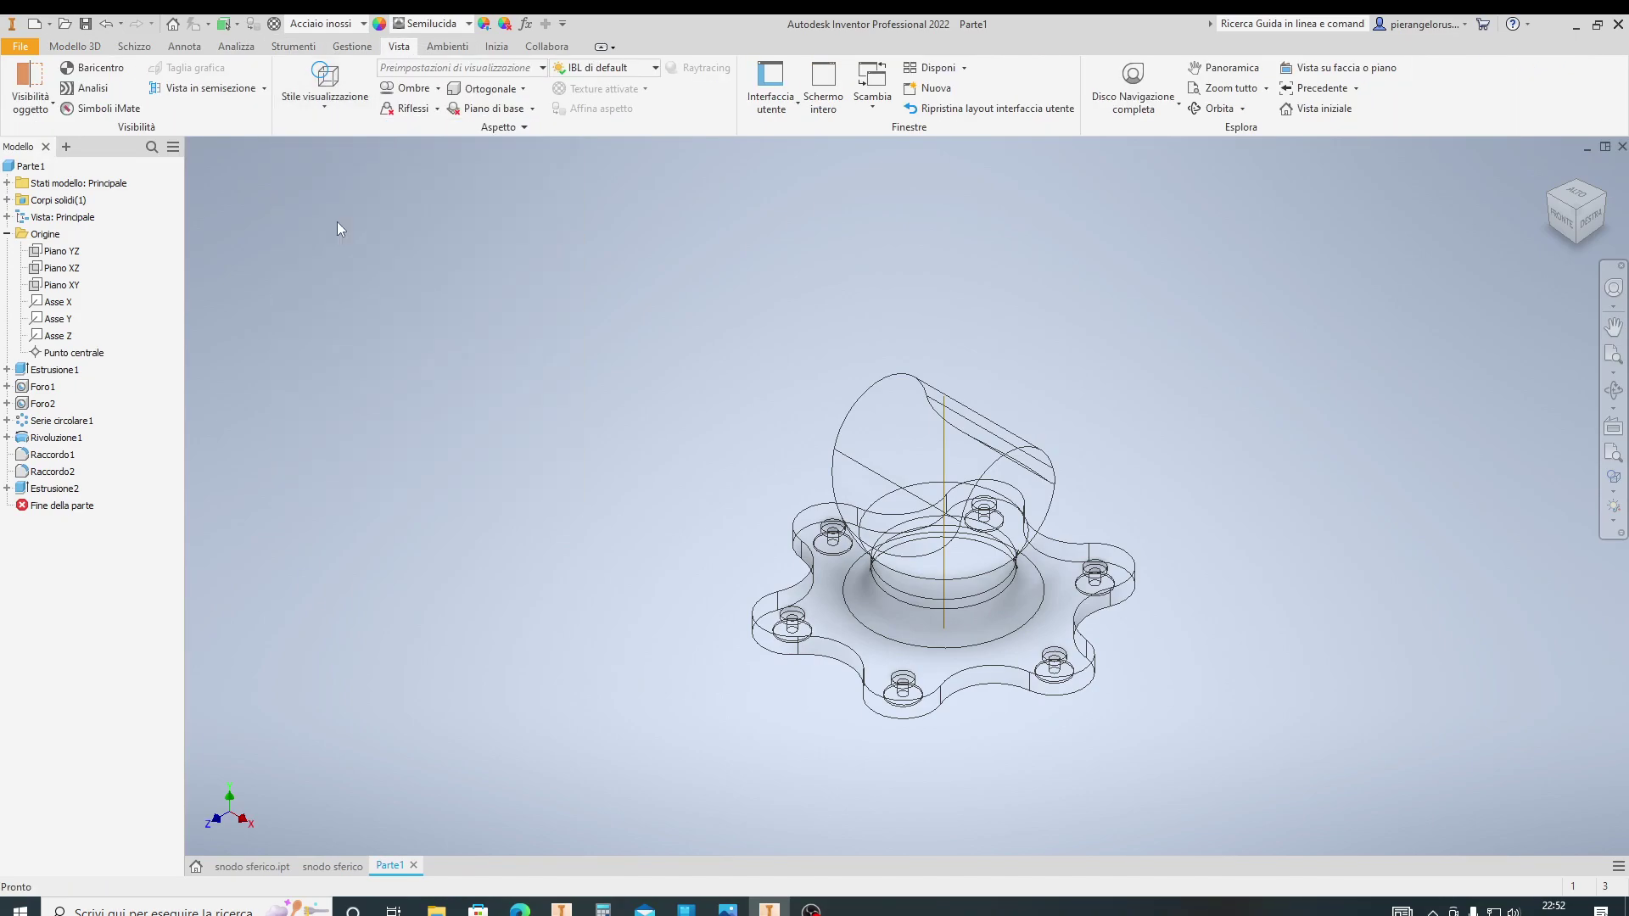
{"action": "scroll", "coordinate": [1118, 318], "scroll_direction": "down", "scroll_amount": 3}
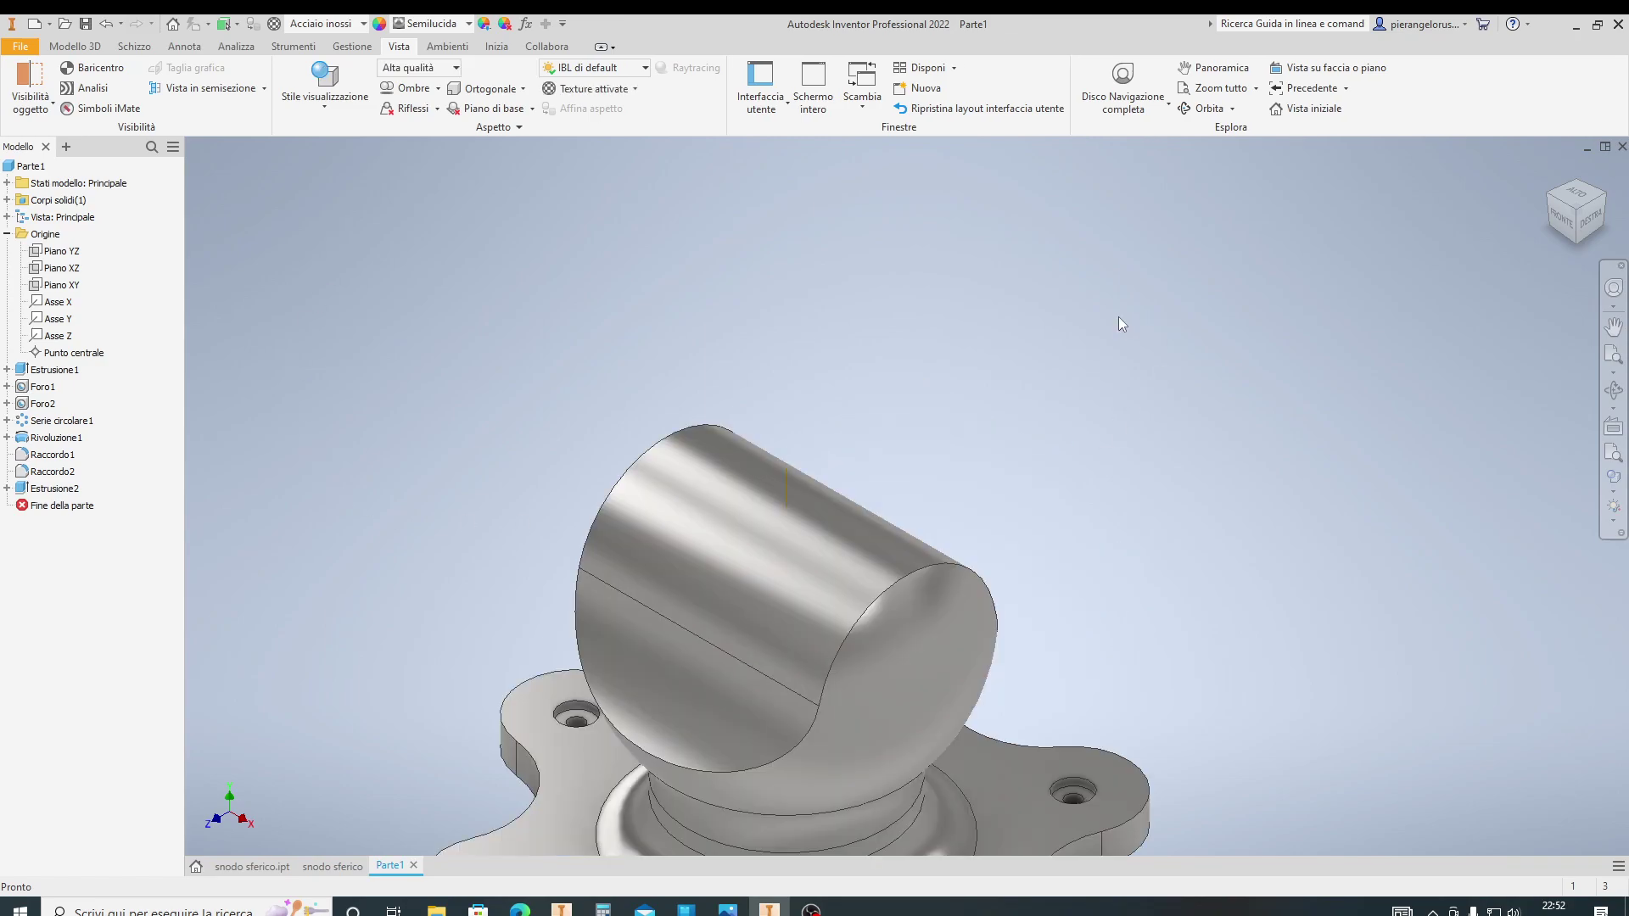
{"action": "scroll", "coordinate": [1082, 522], "scroll_direction": "down", "scroll_amount": 3}
{"action": "scroll", "coordinate": [1060, 254], "scroll_direction": "down", "scroll_amount": 3}
{"action": "mouse_move", "coordinate": [1575, 211]}
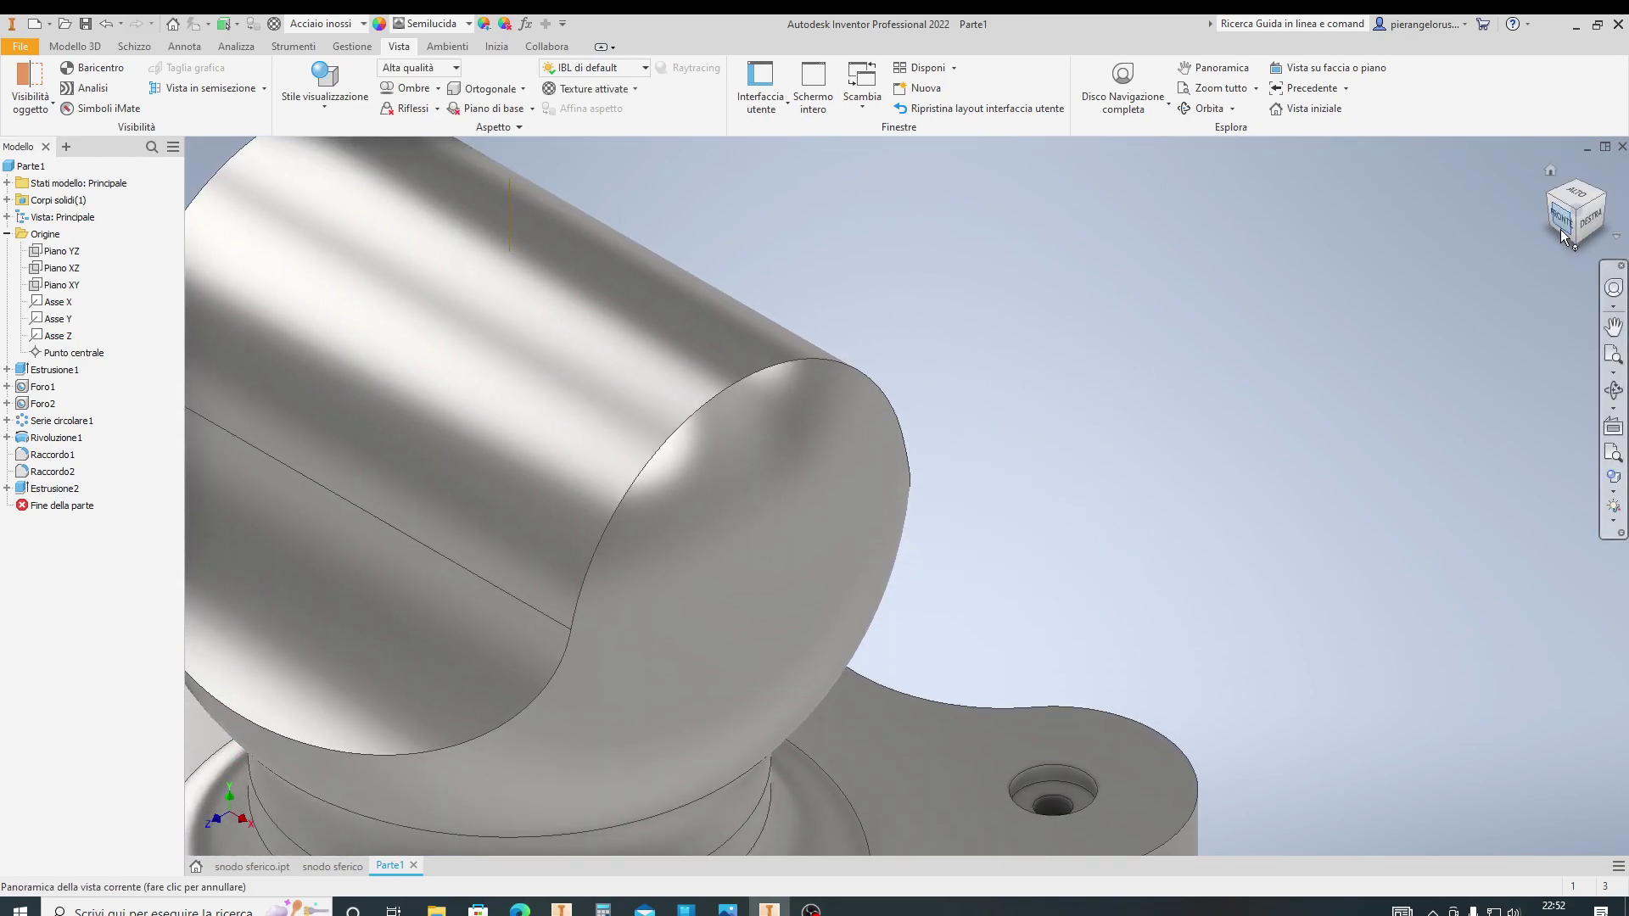
{"action": "left_click", "coordinate": [1561, 219]}
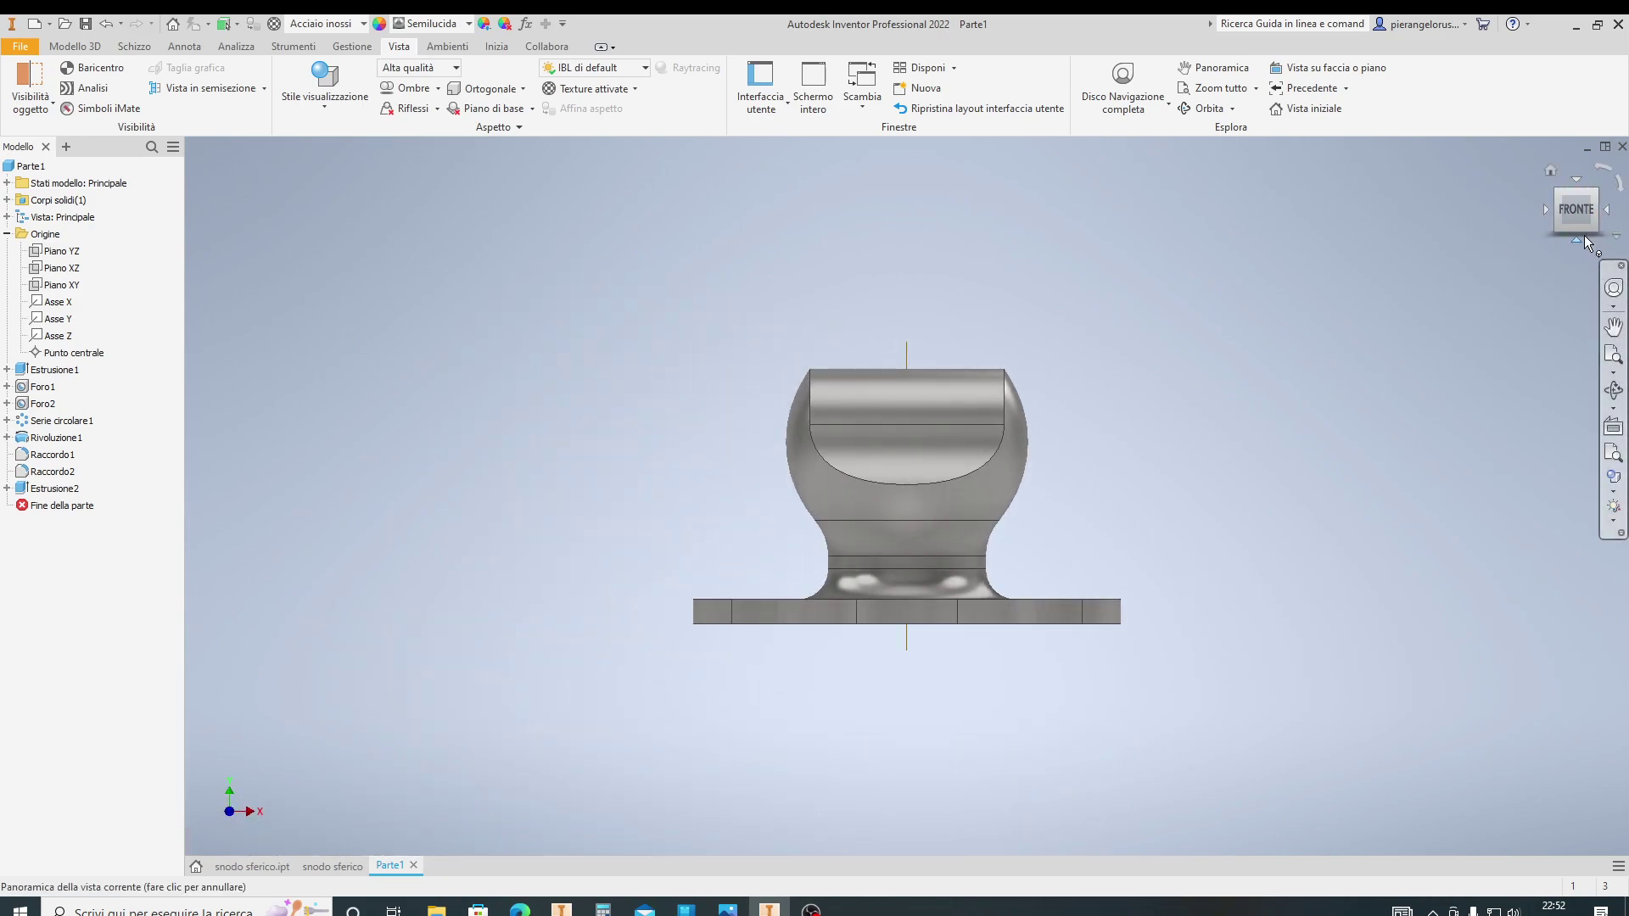
{"action": "left_click", "coordinate": [1576, 241]}
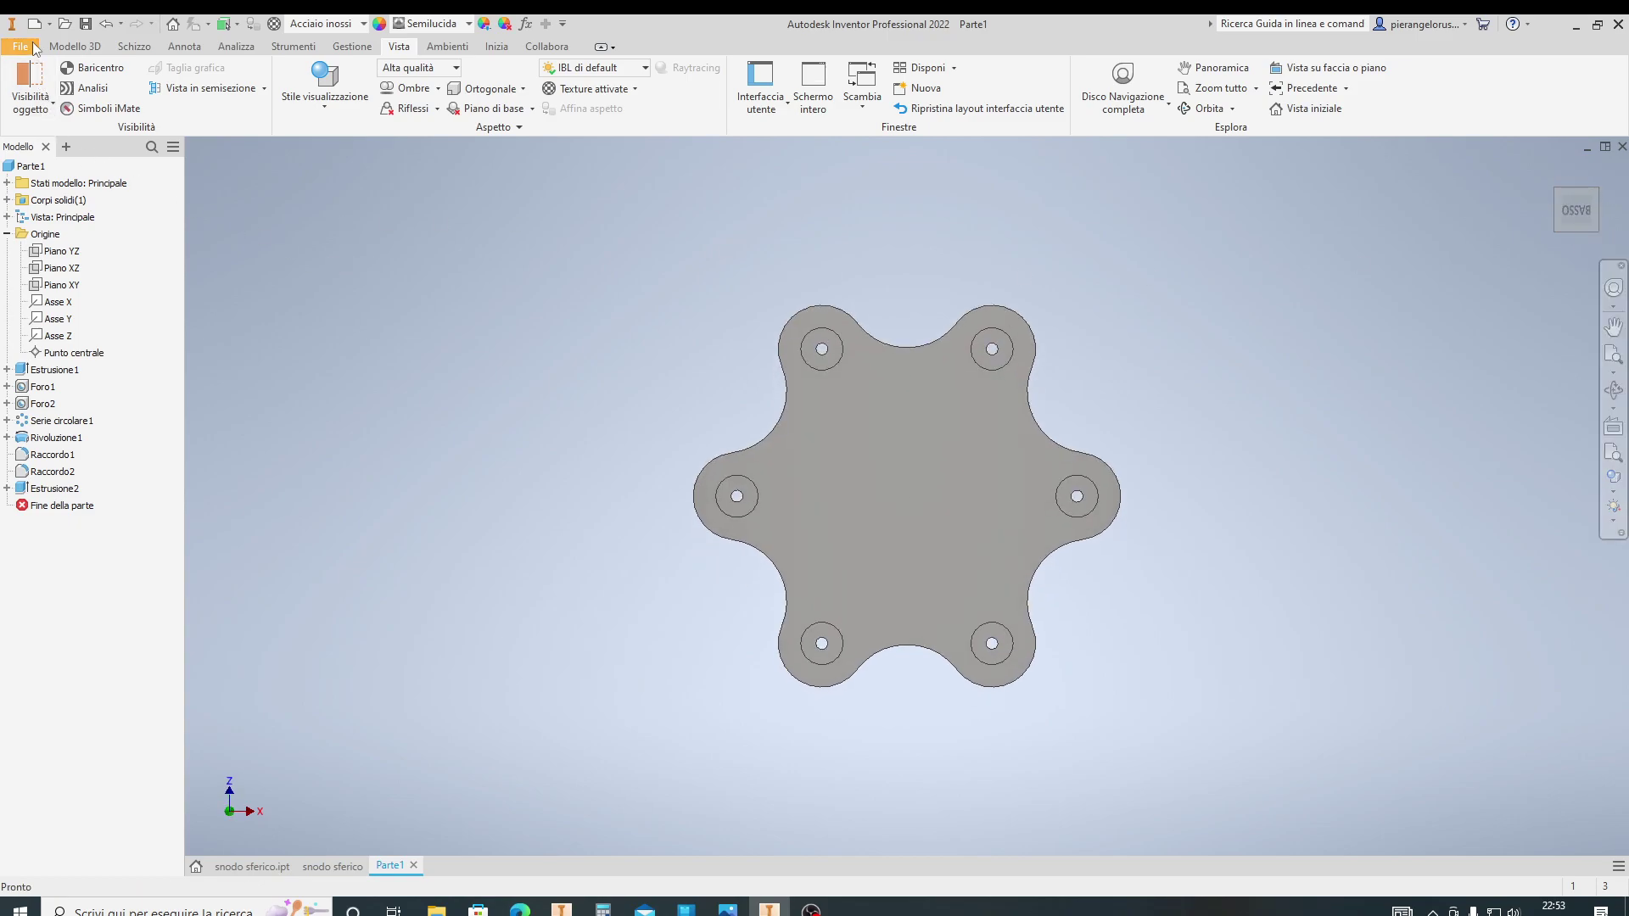
Start a 2D sketch on the flange's bottom face with the Circle tool, then check the snodo sferico drawing
{"action": "left_click", "coordinate": [91, 47]}
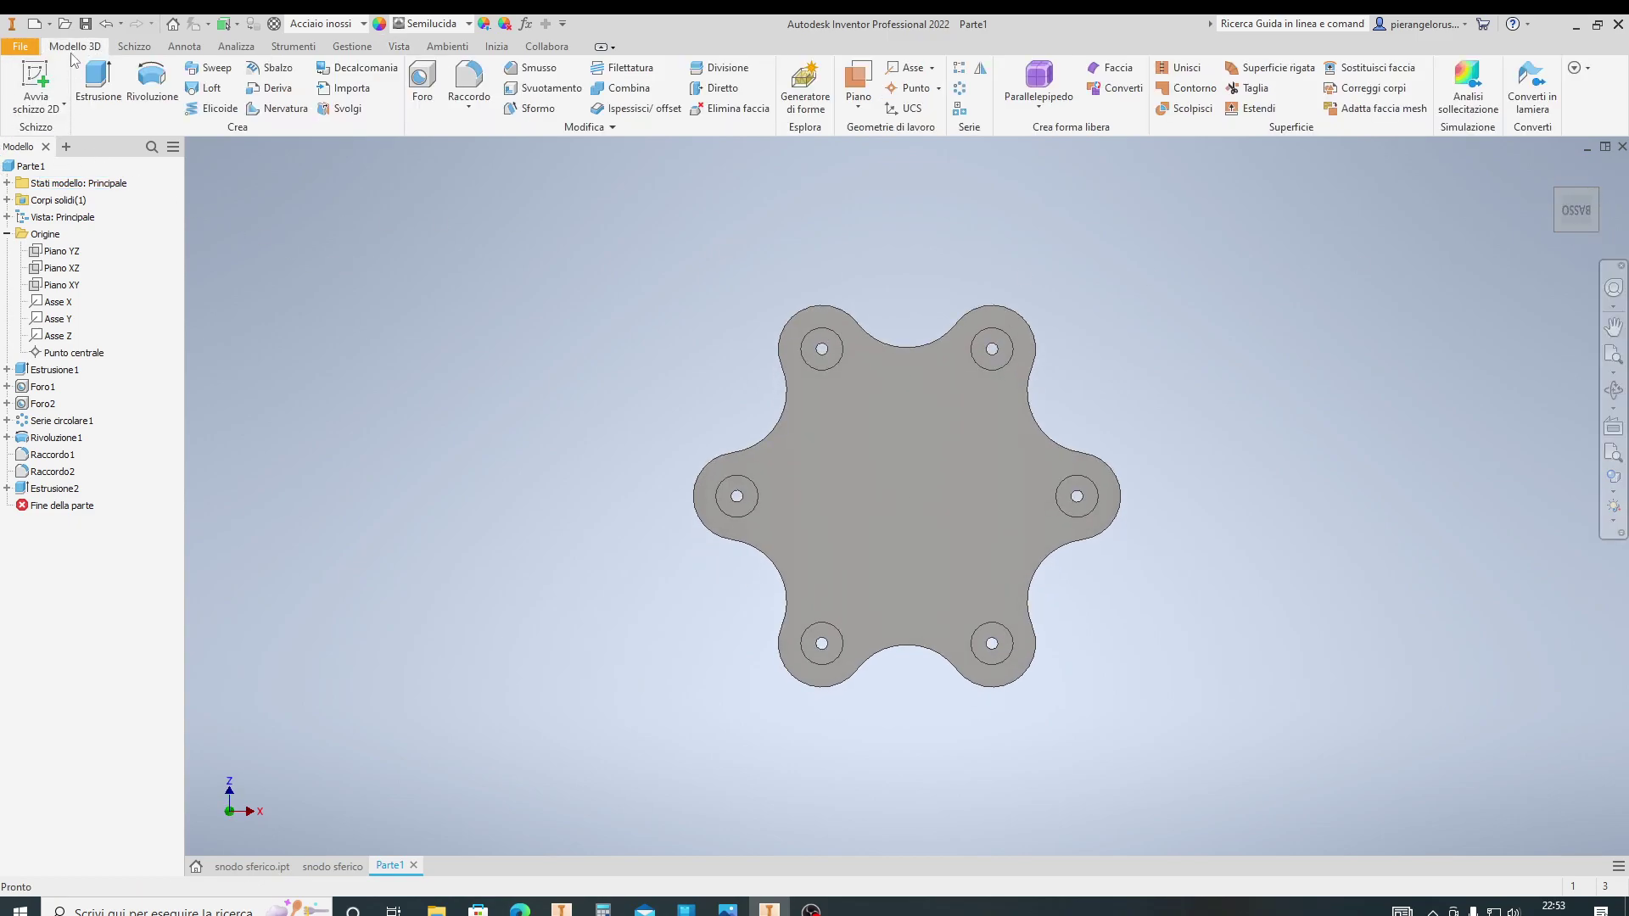
{"action": "left_click", "coordinate": [35, 78]}
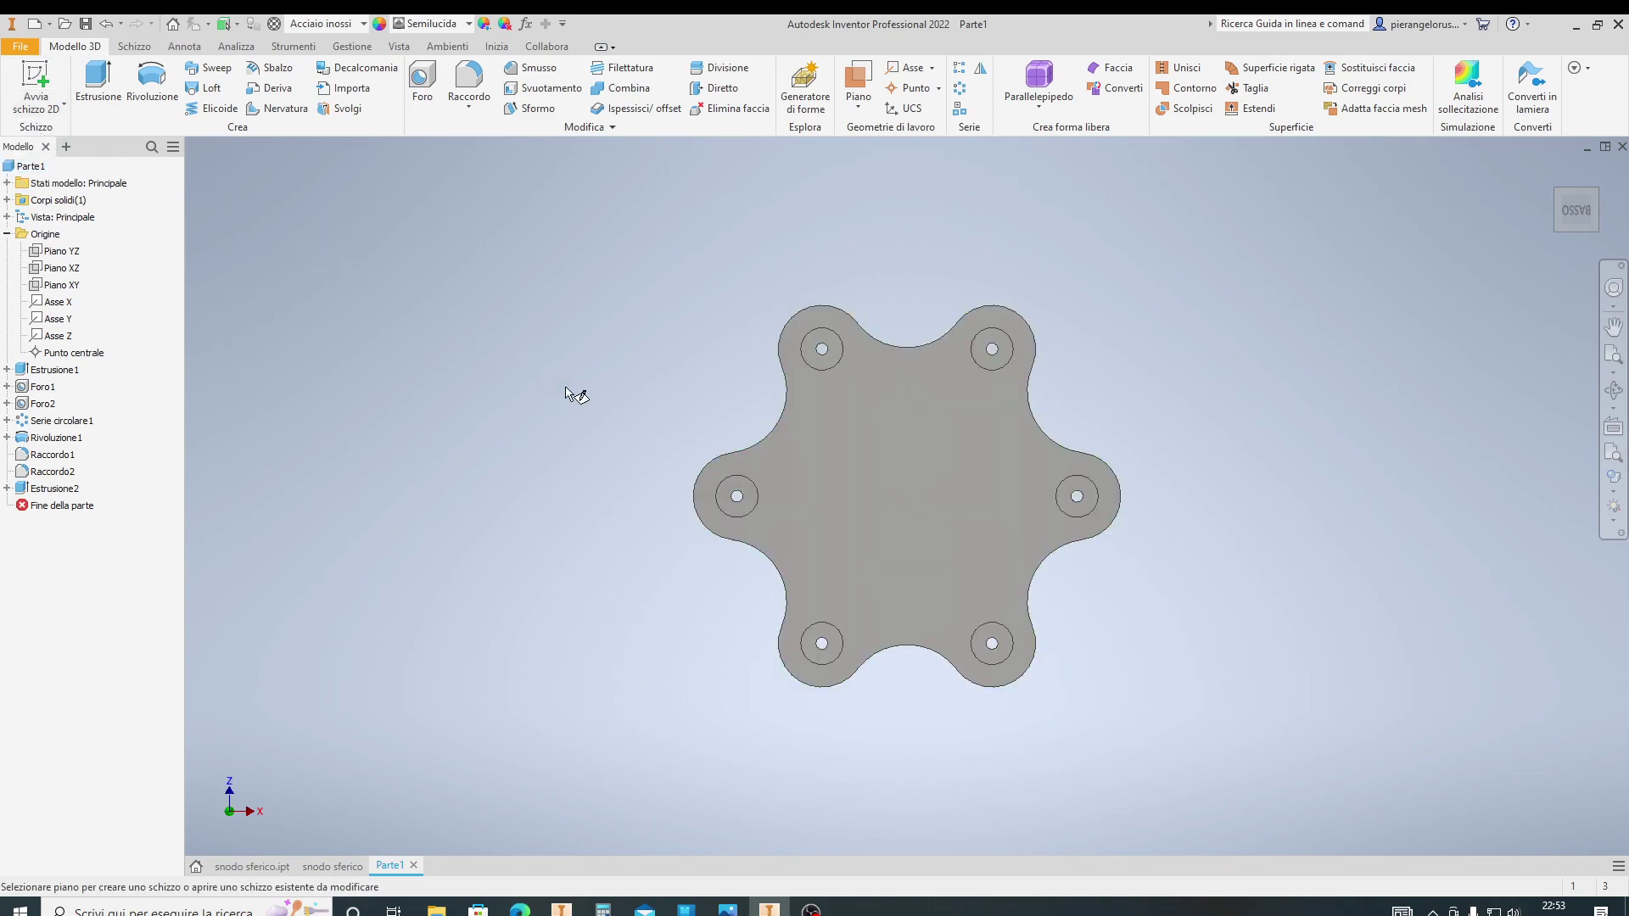
{"action": "left_click", "coordinate": [816, 426]}
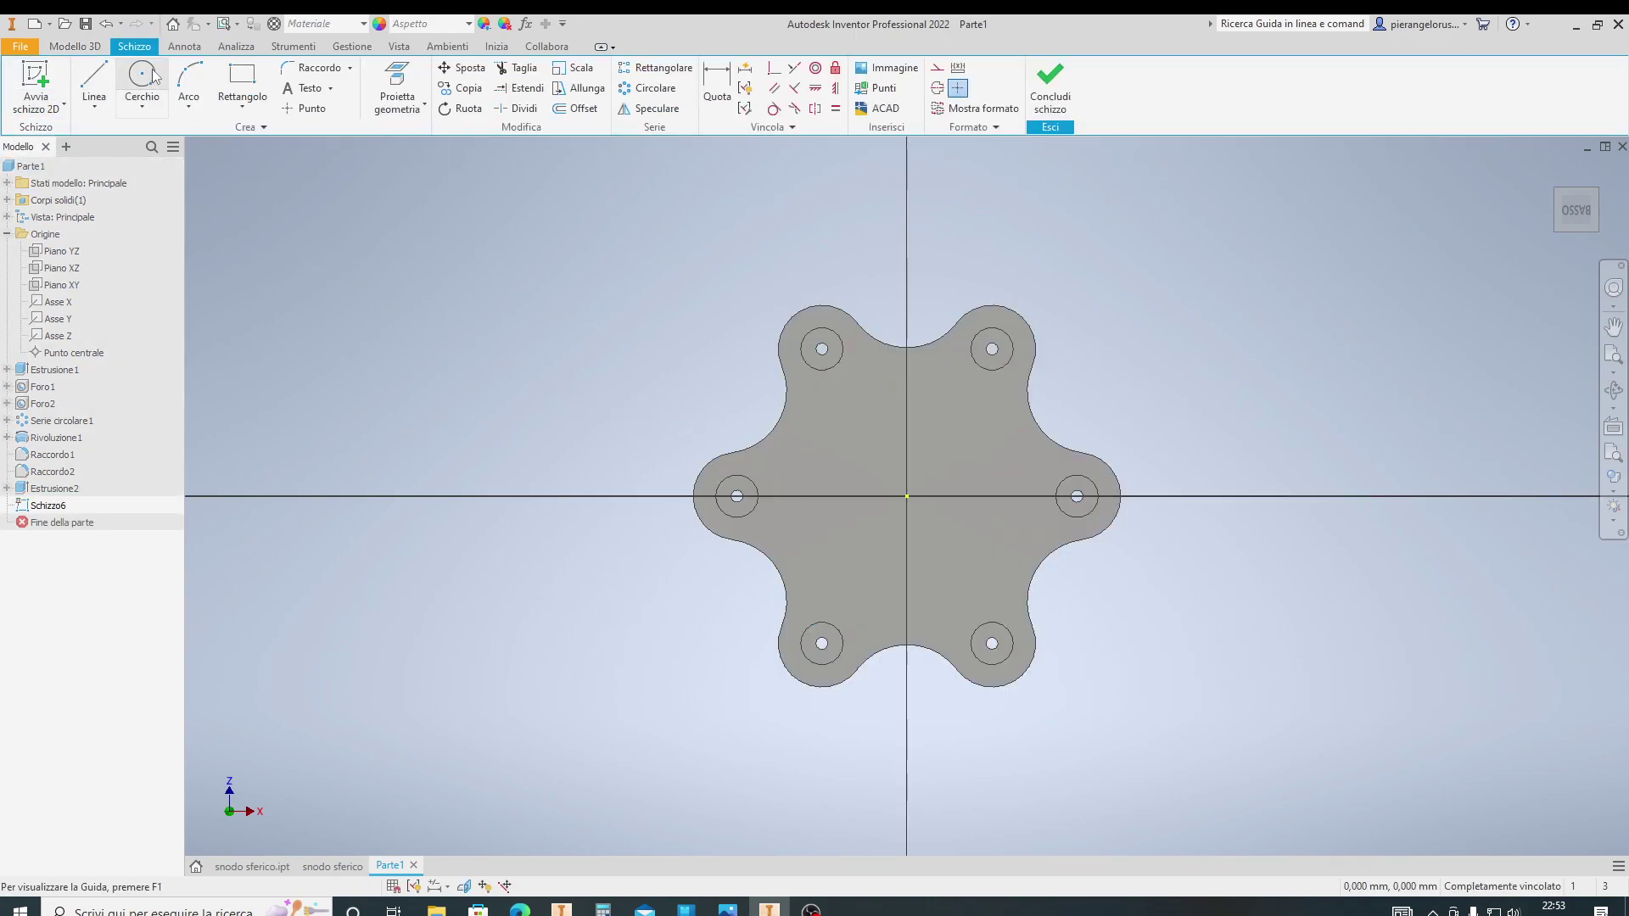
{"action": "left_click", "coordinate": [156, 77]}
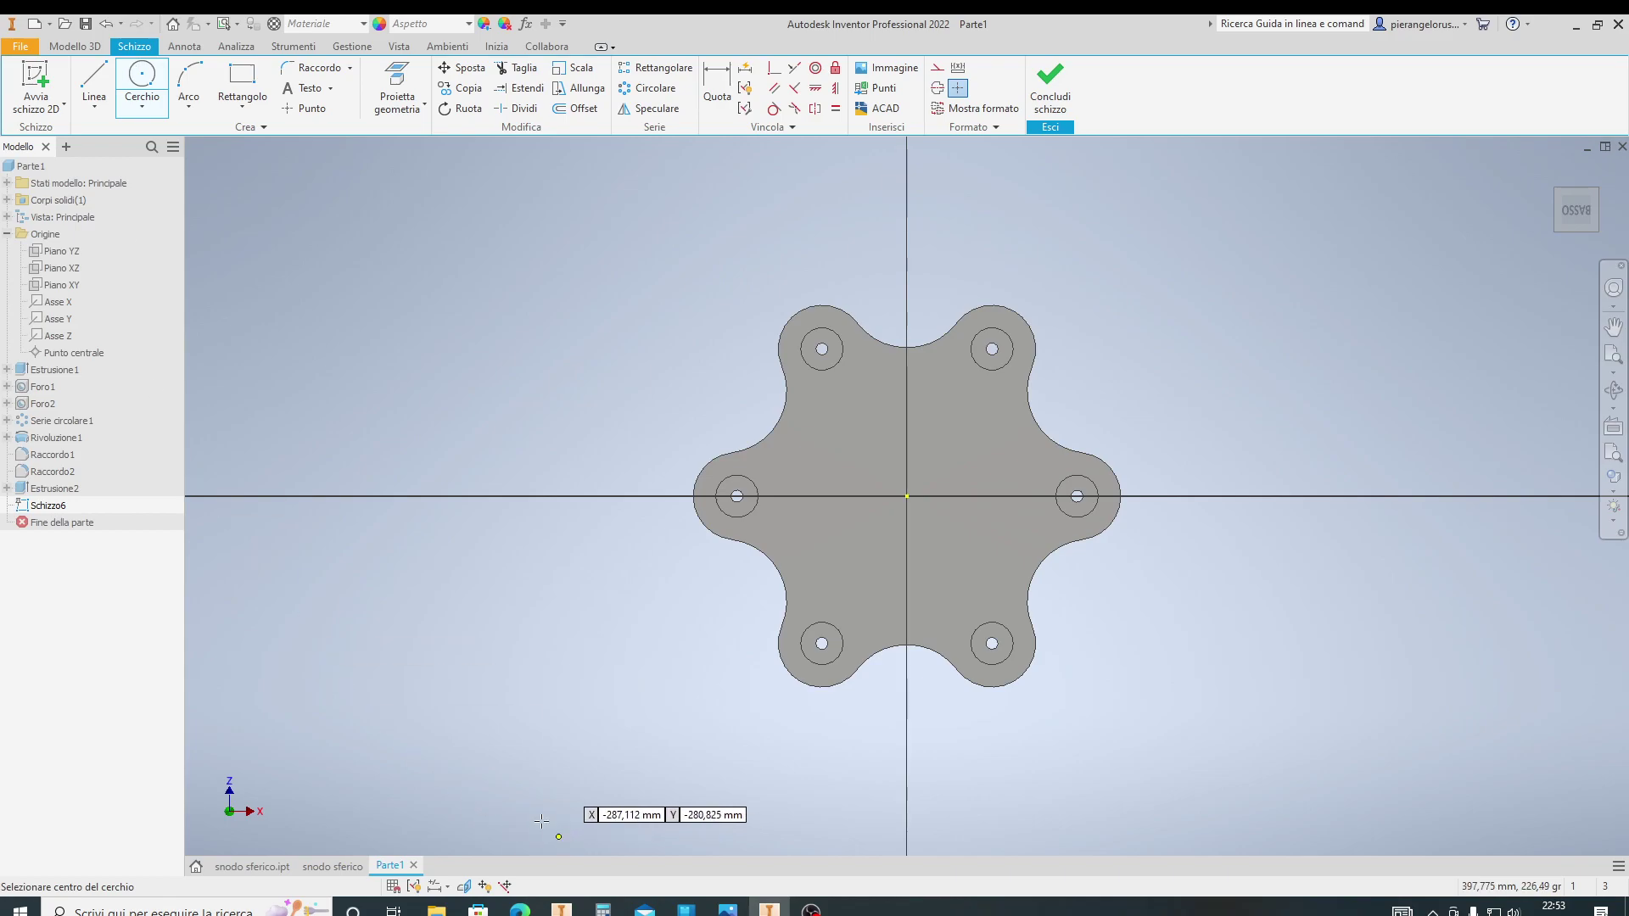
{"action": "left_click", "coordinate": [337, 866]}
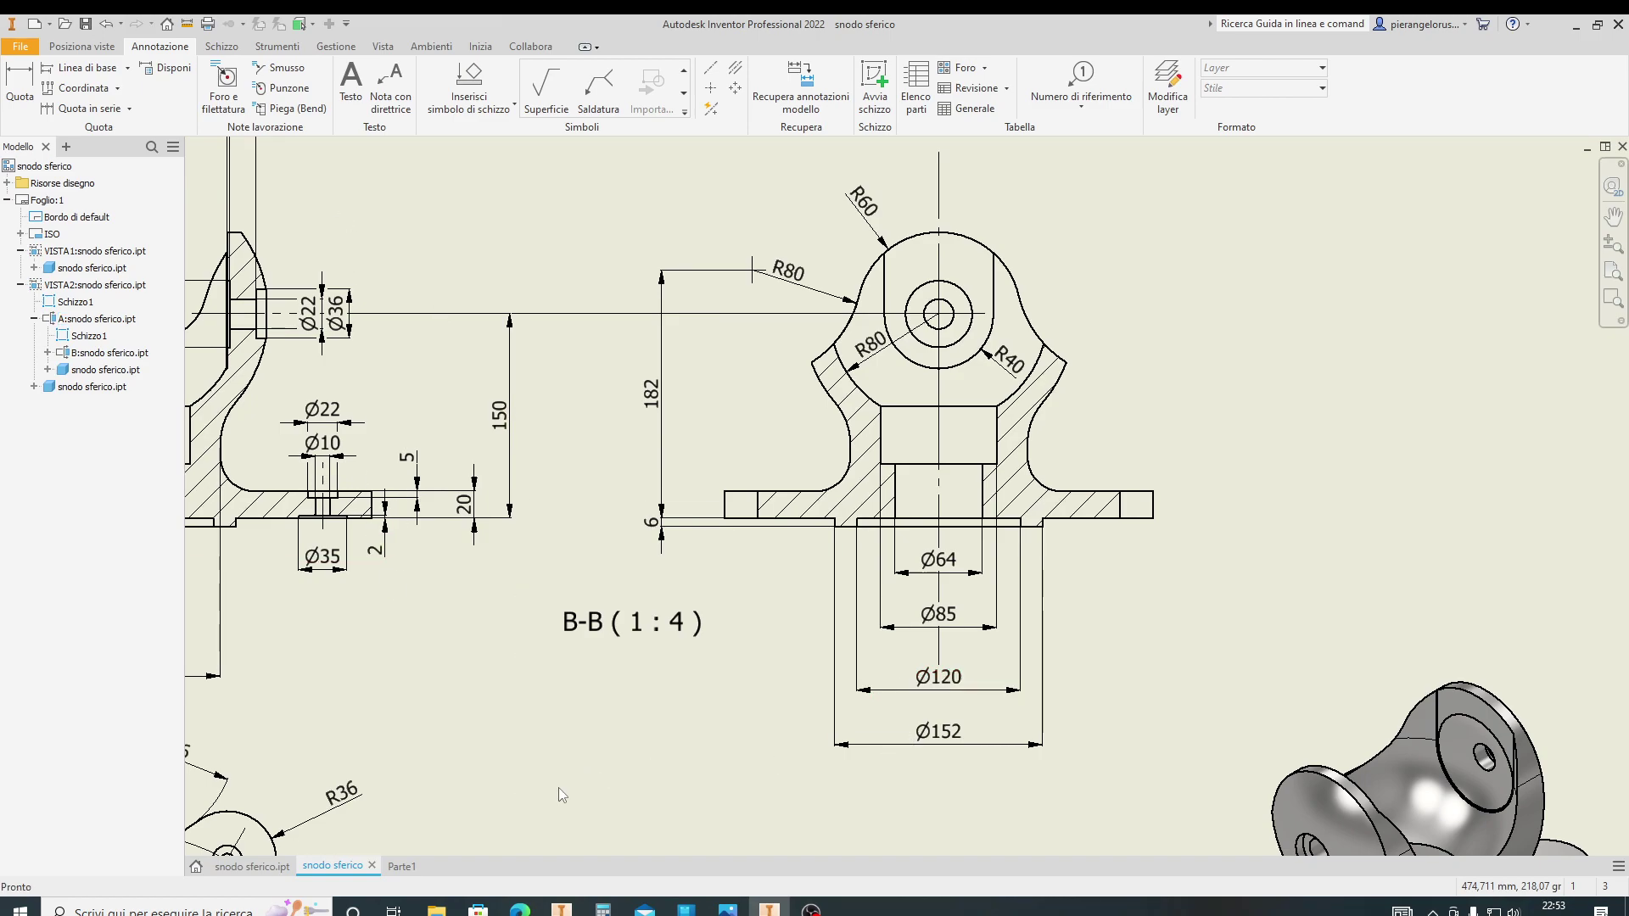
Draw concentric Ø152 and Ø120 circles at the sketch origin and finish the sketch
{"action": "left_click", "coordinate": [401, 866]}
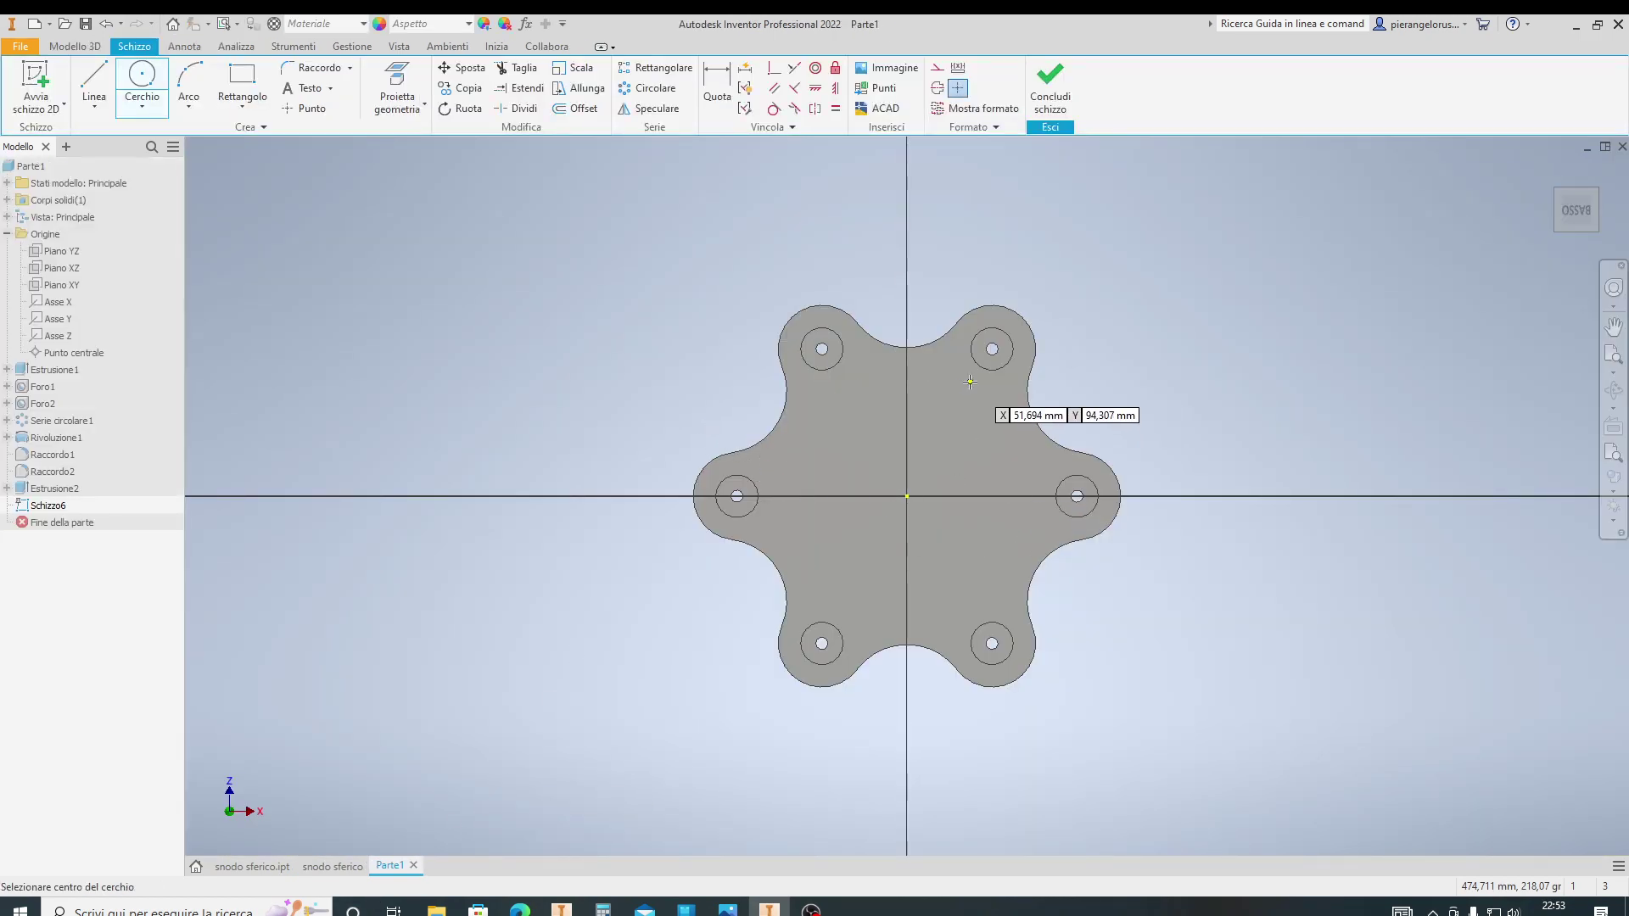
{"action": "left_click", "coordinate": [907, 497]}
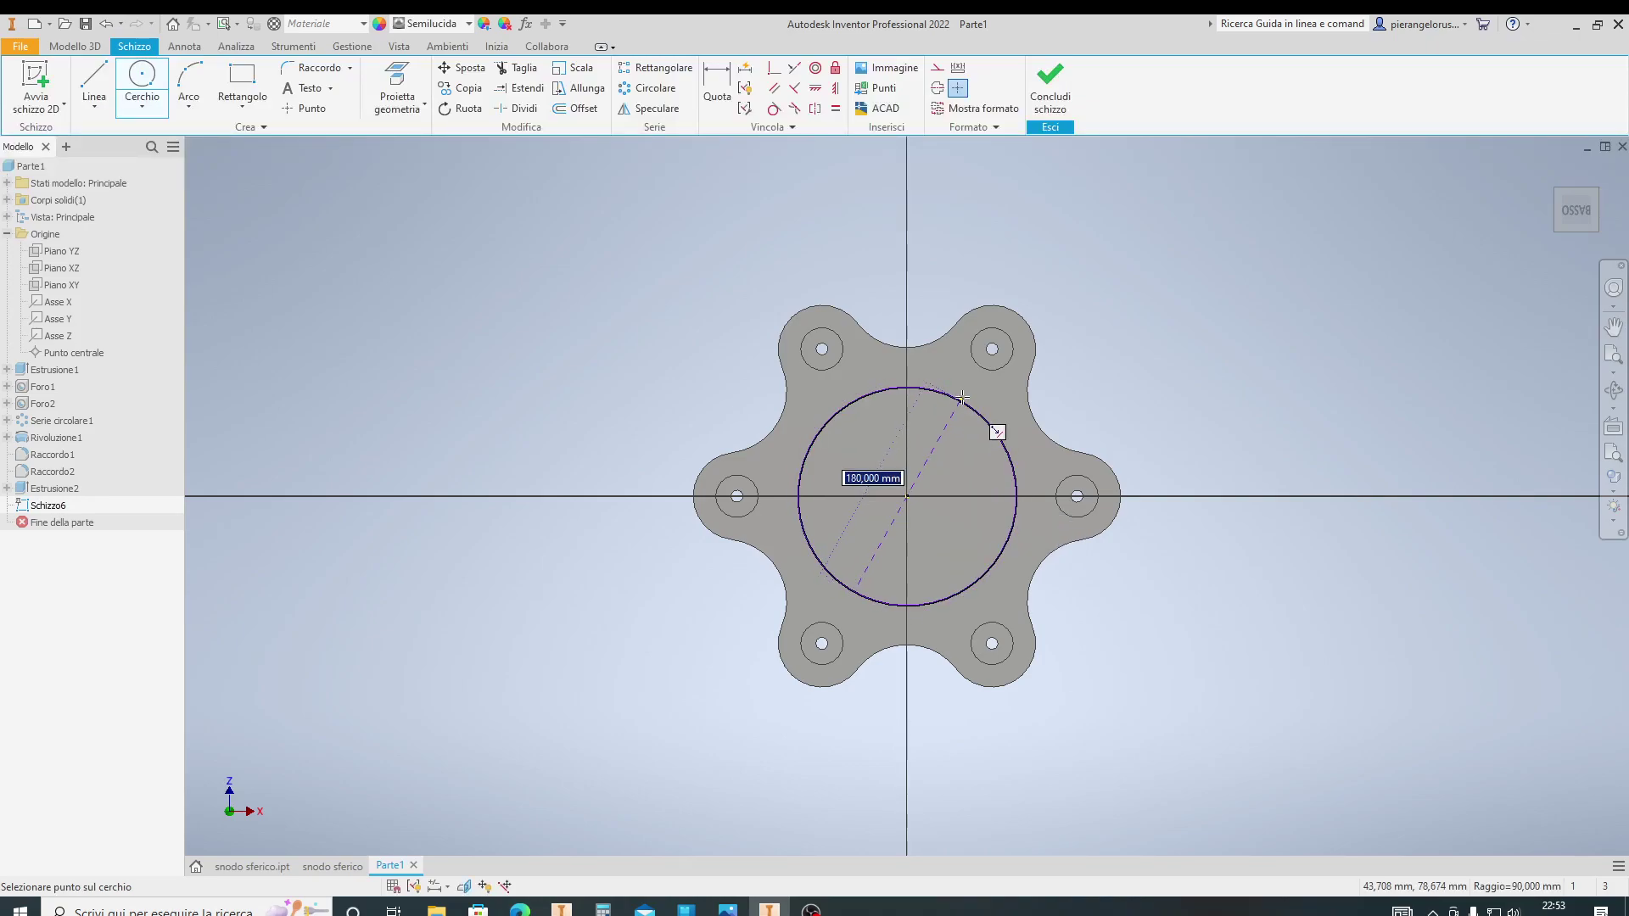
{"action": "type", "text": "152"}
{"action": "key", "text": "Return"}
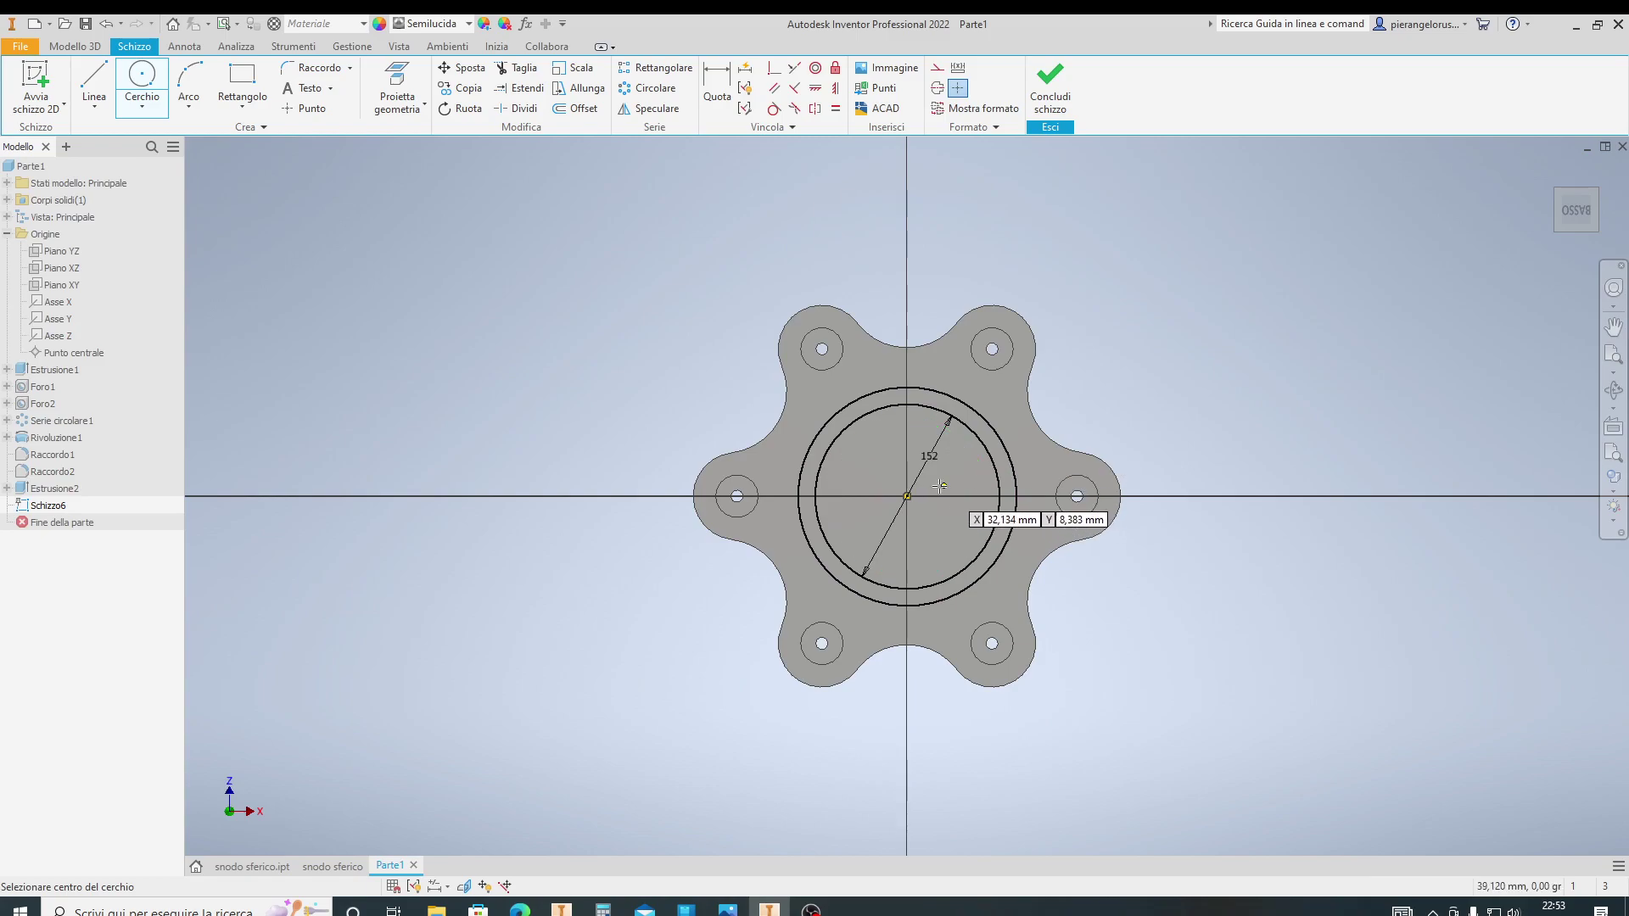
{"action": "left_click", "coordinate": [906, 495]}
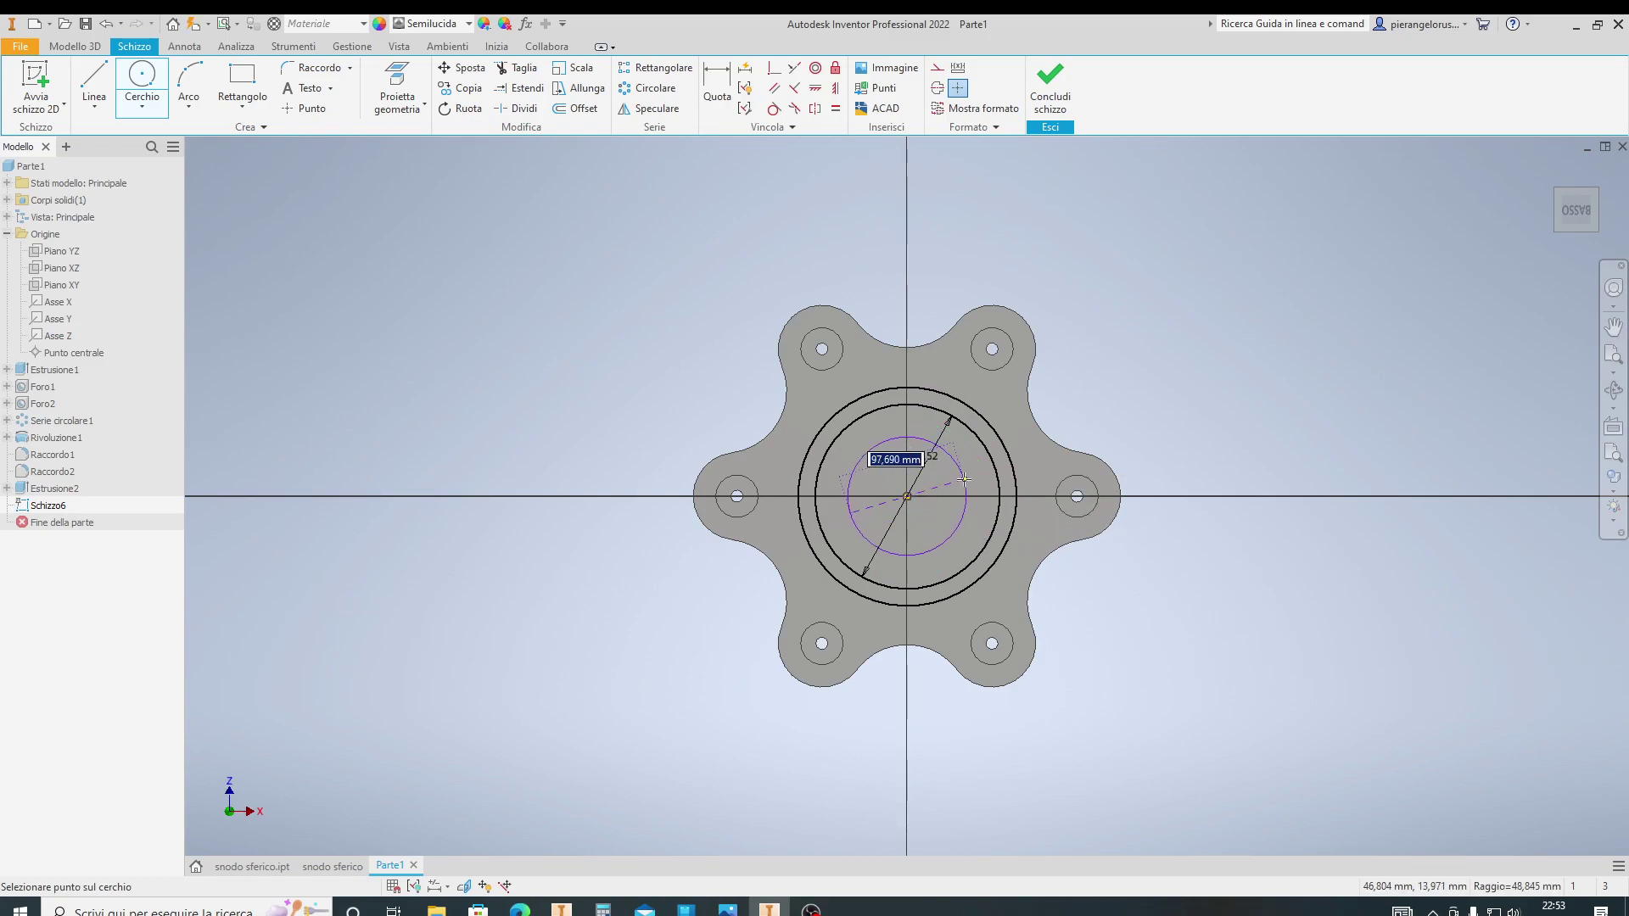
{"action": "type", "text": "120"}
{"action": "key", "text": "Return"}
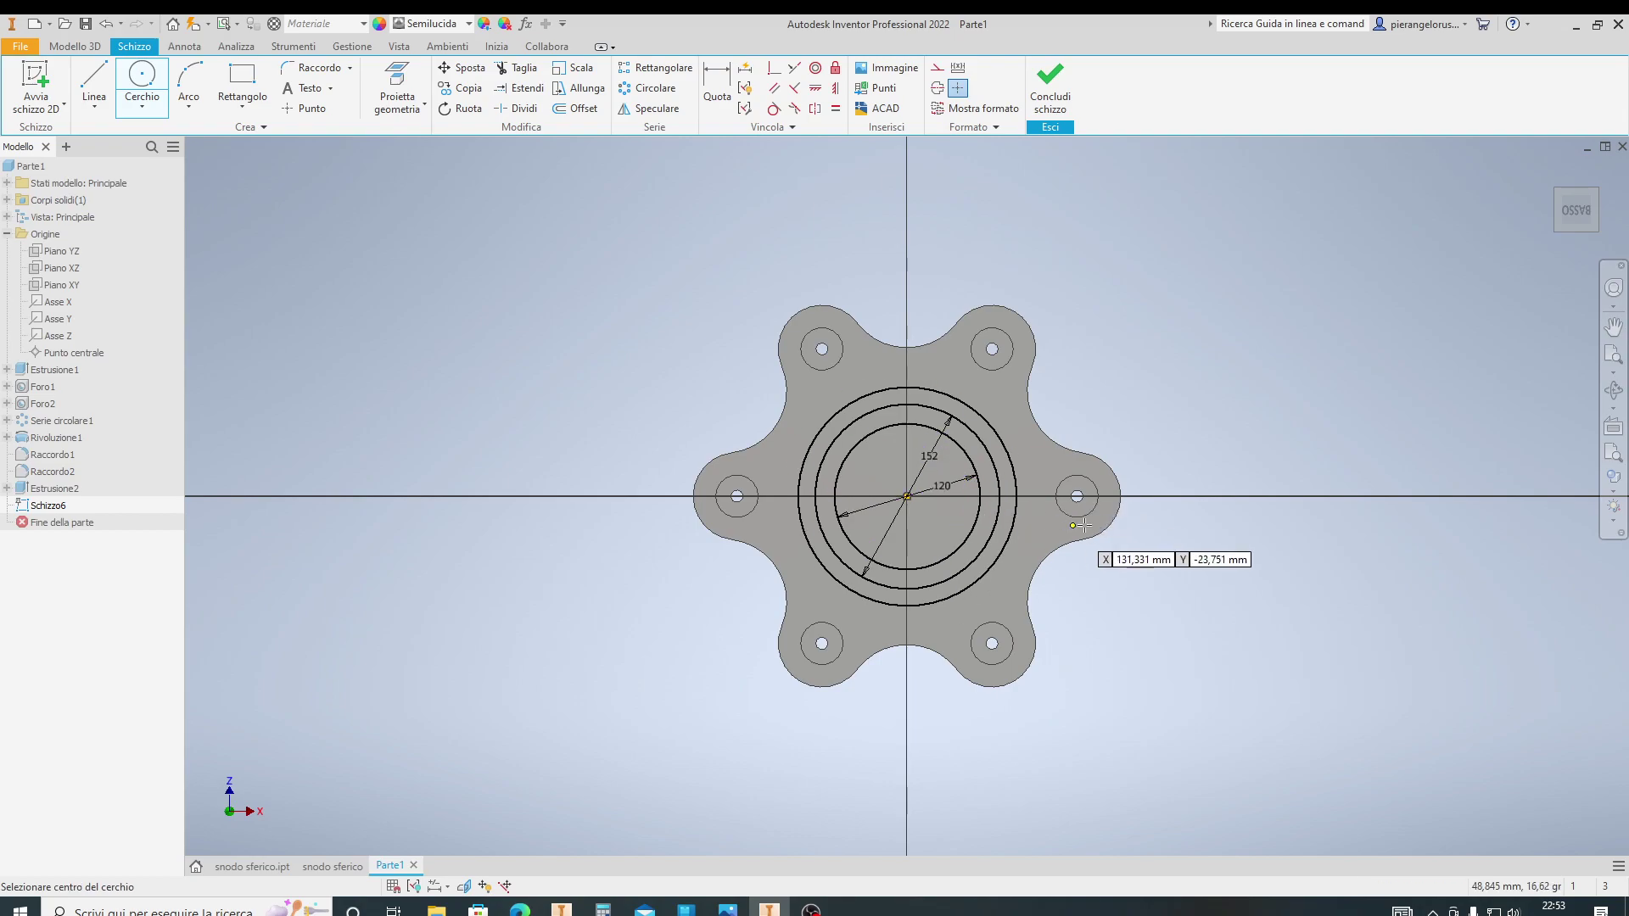
{"action": "key", "text": "Escape"}
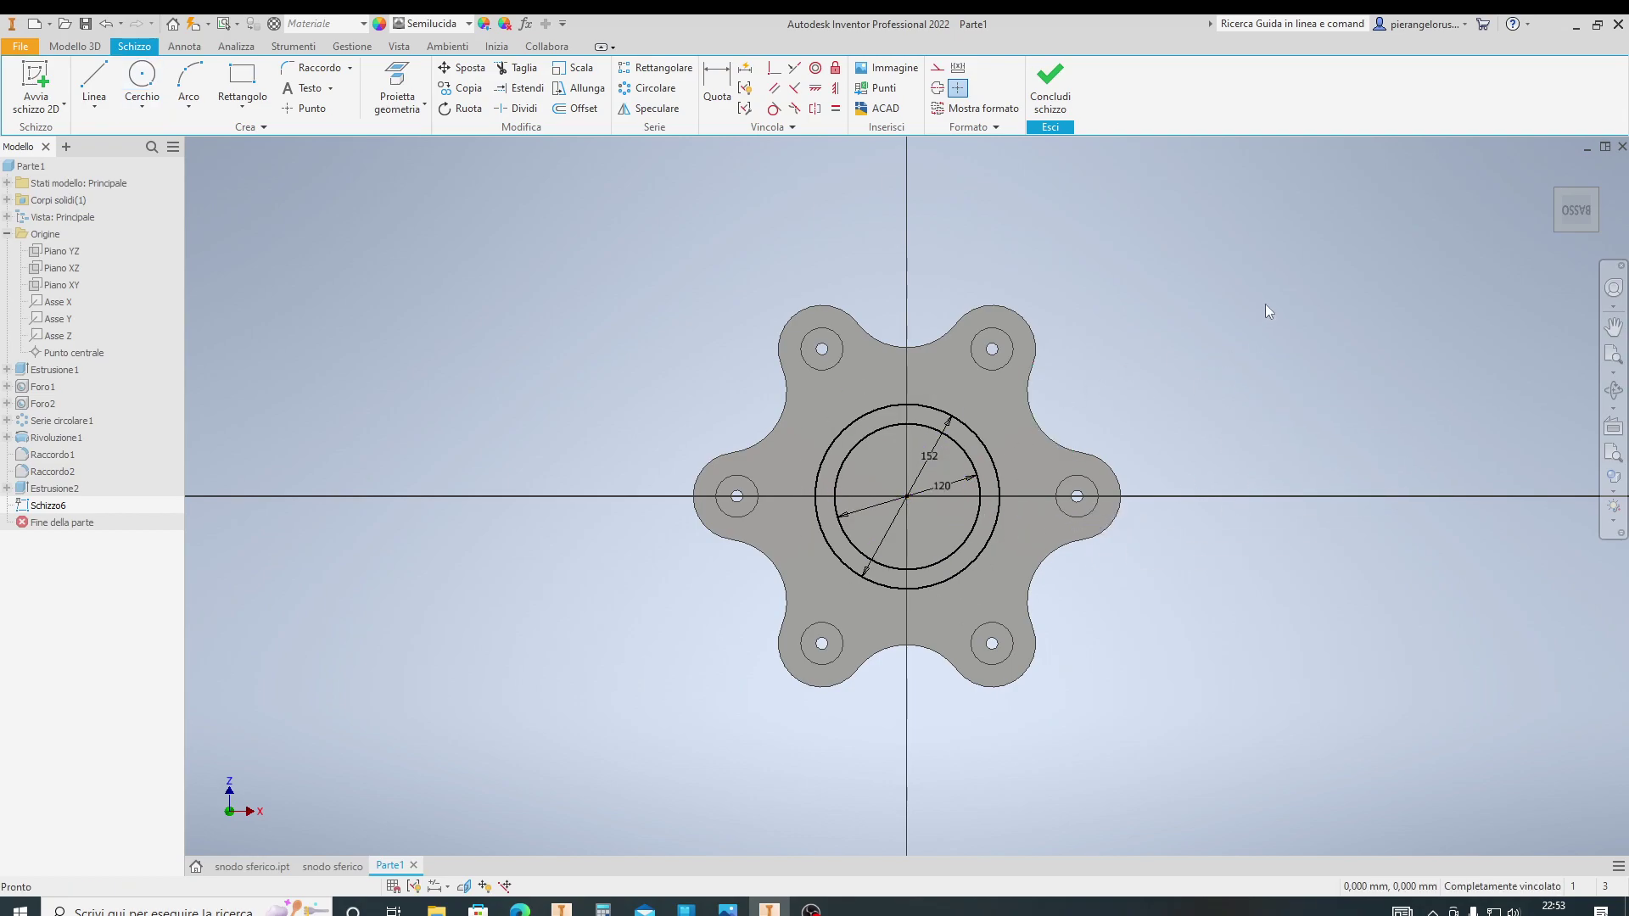
{"action": "left_click", "coordinate": [1050, 85]}
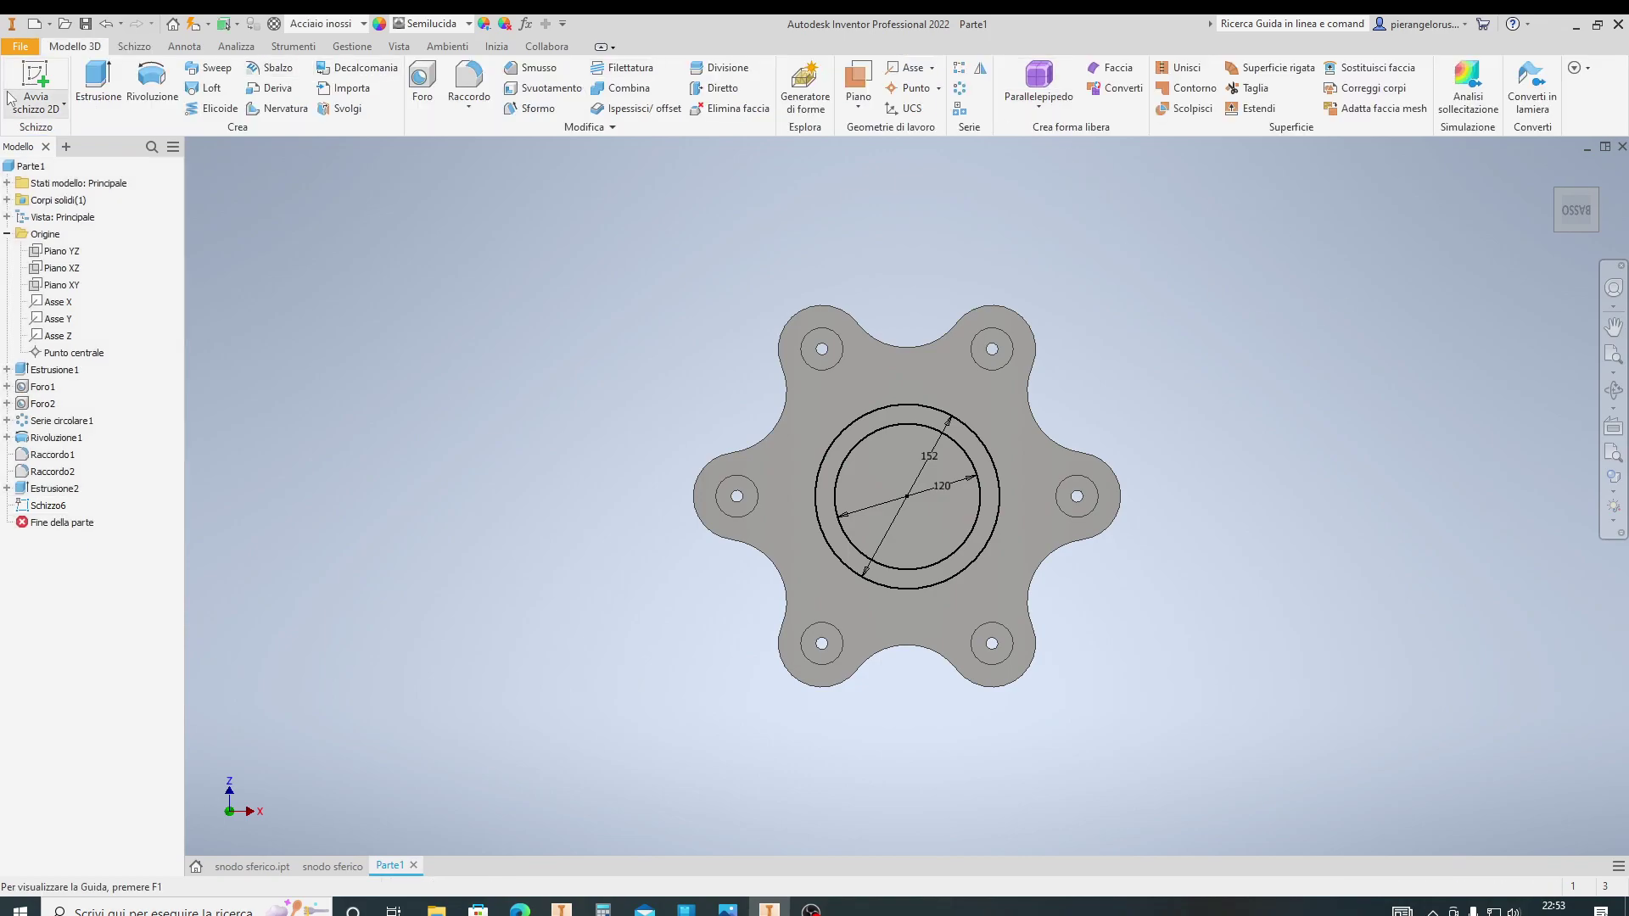
Extrude the ring between the Ø152 and Ø120 circles 6 mm, viewing from below, then return to Home view
{"action": "left_click", "coordinate": [97, 85]}
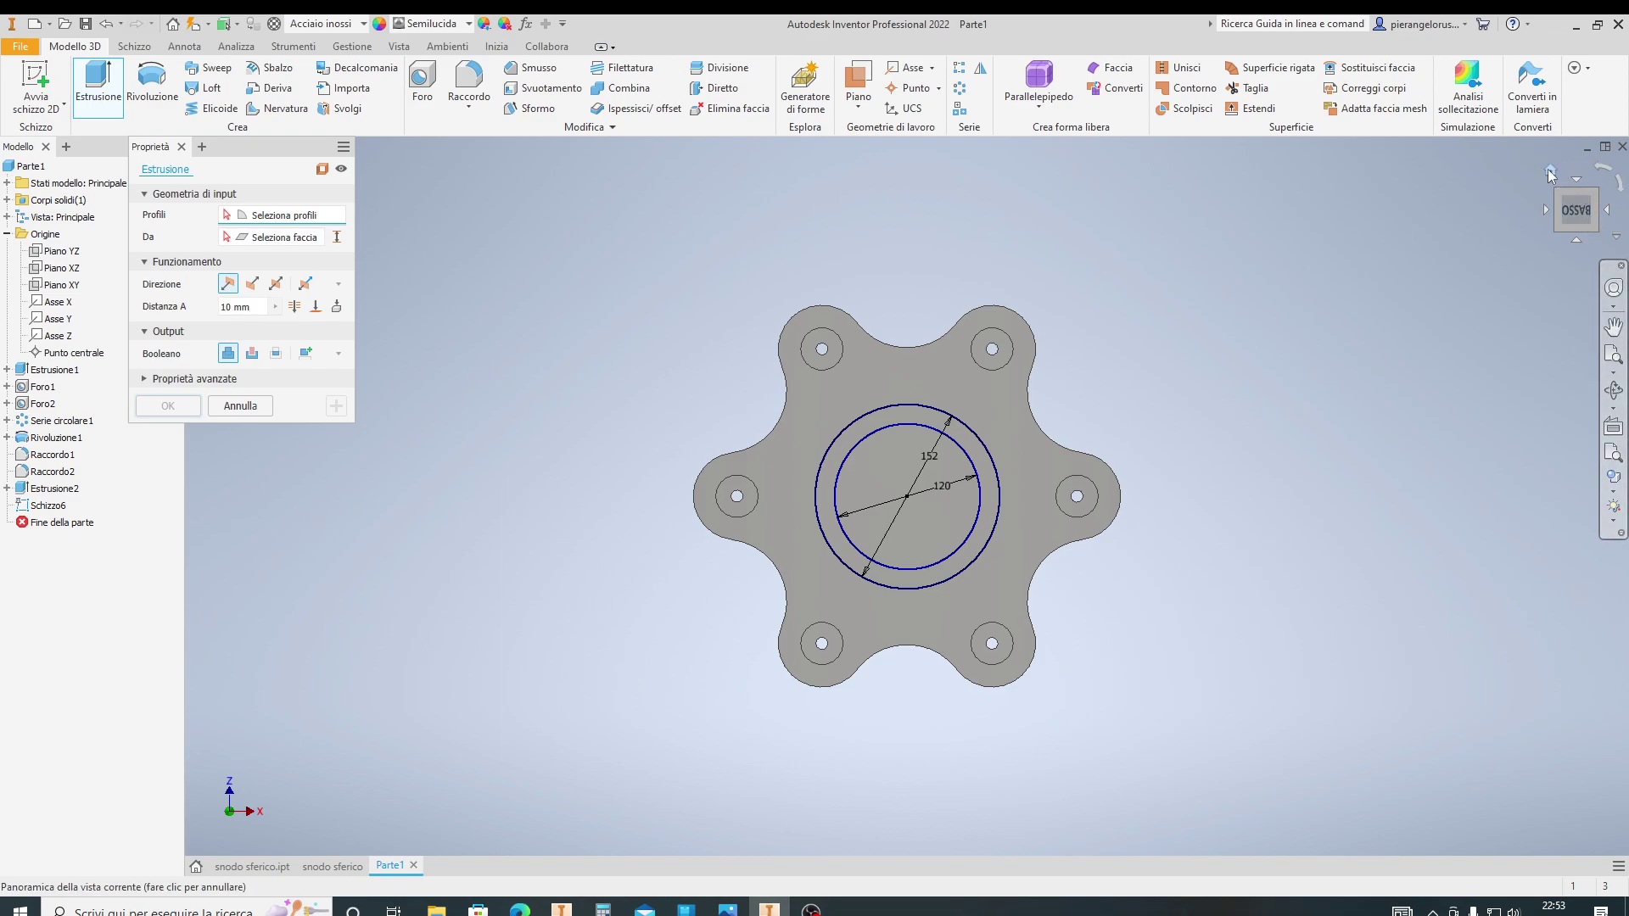
{"action": "left_click", "coordinate": [1549, 170]}
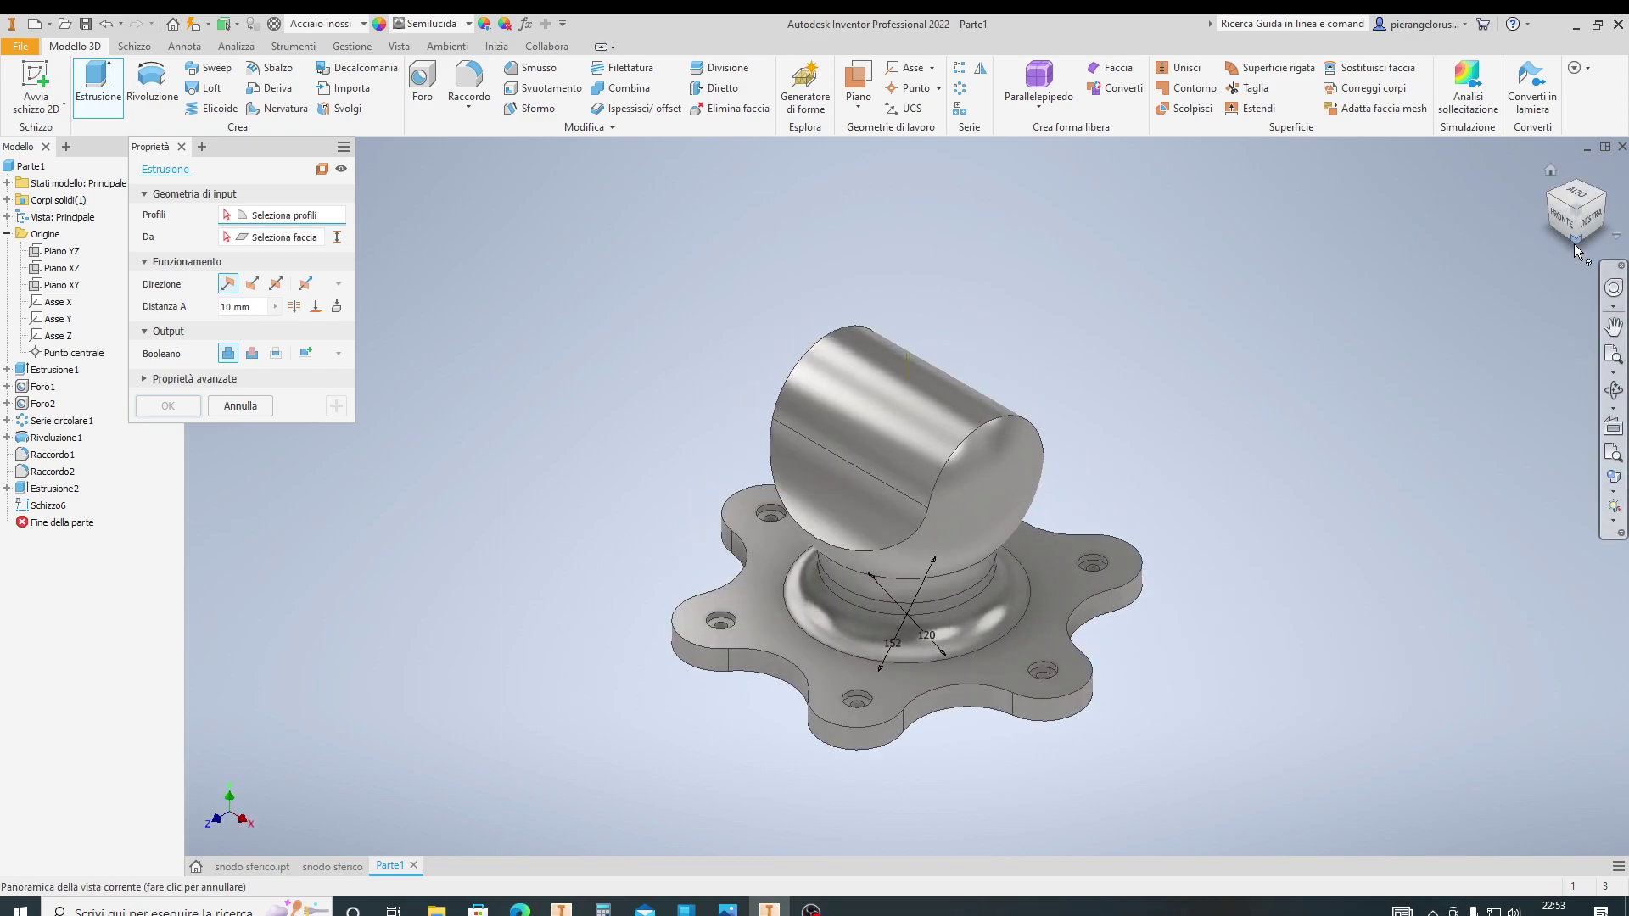
{"action": "left_click", "coordinate": [1574, 243]}
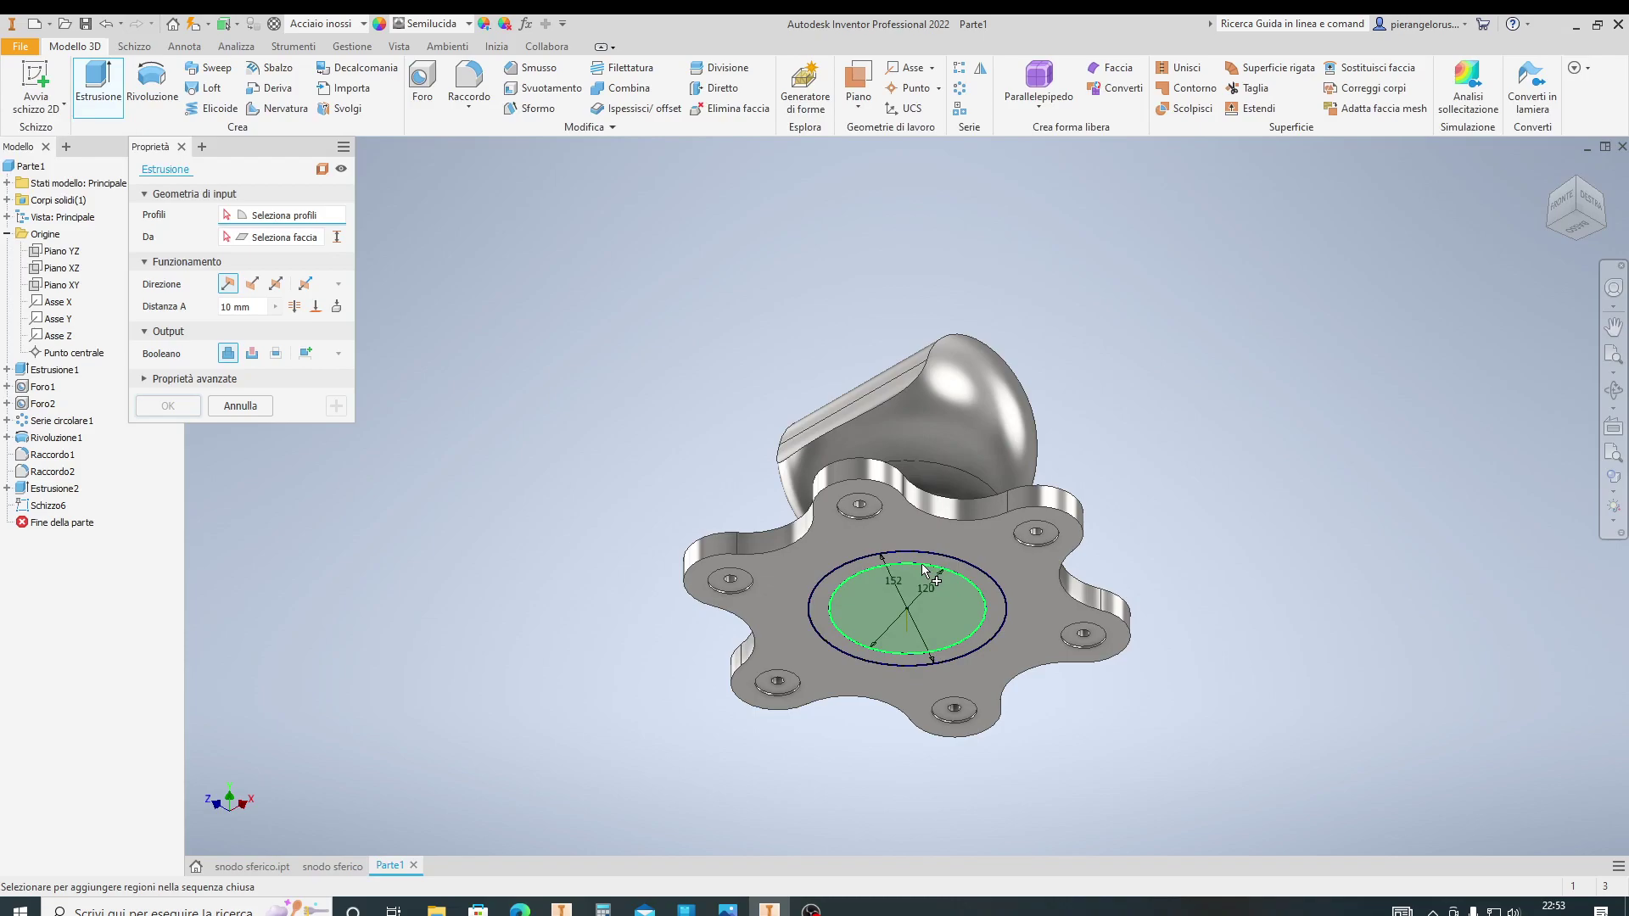
{"action": "left_click", "coordinate": [928, 556]}
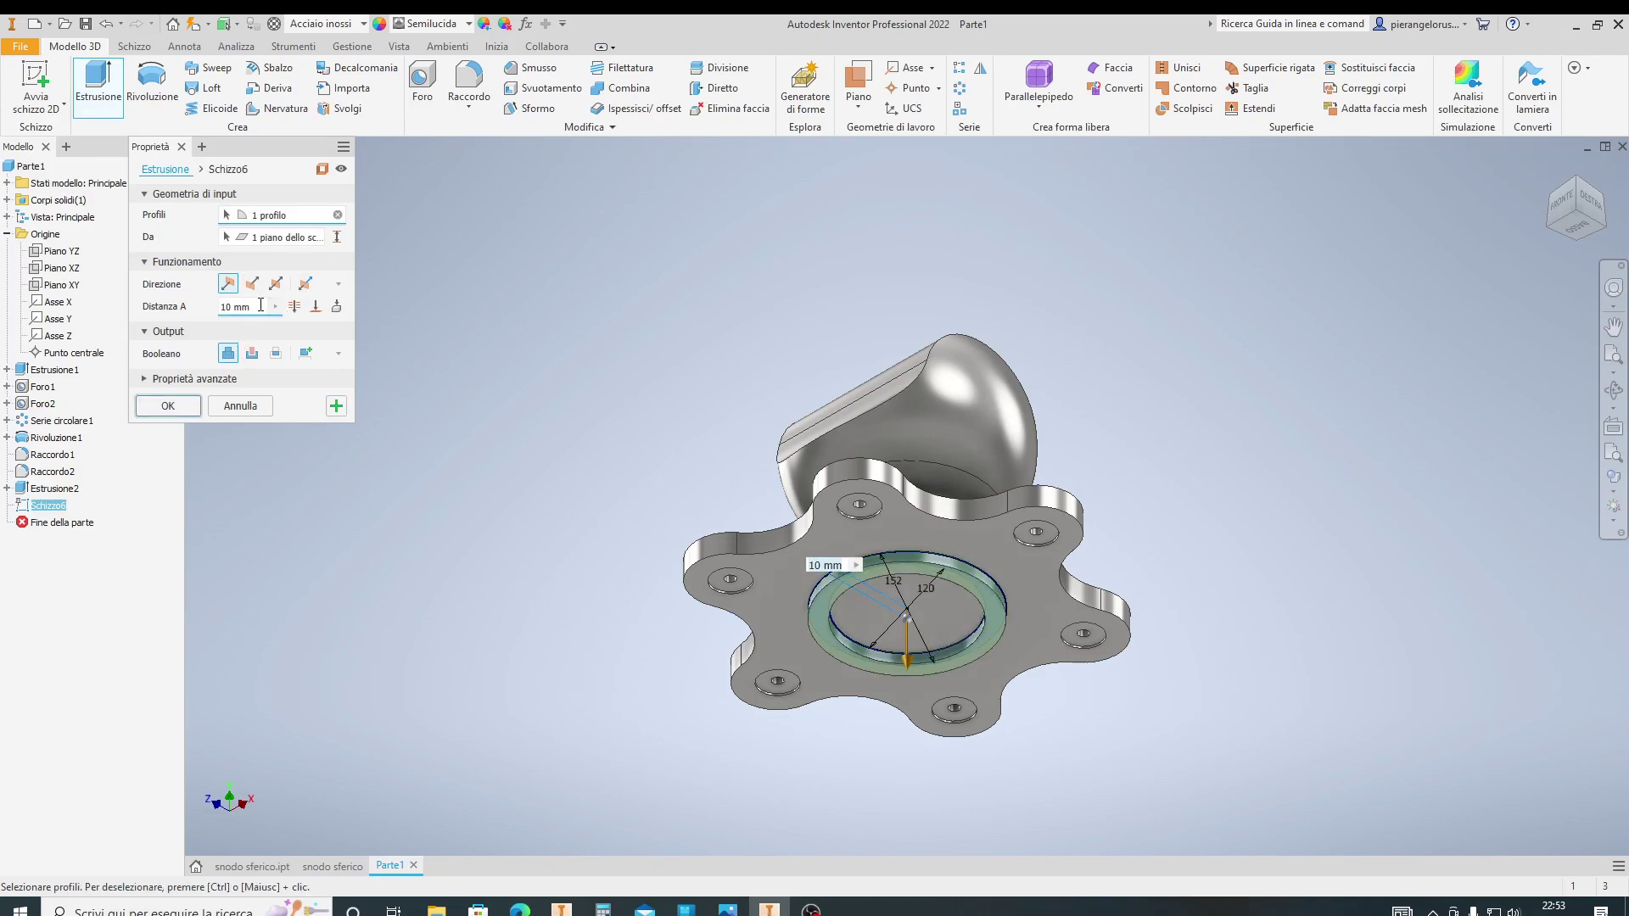
{"action": "type", "text": "6"}
{"action": "left_click", "coordinate": [169, 406]}
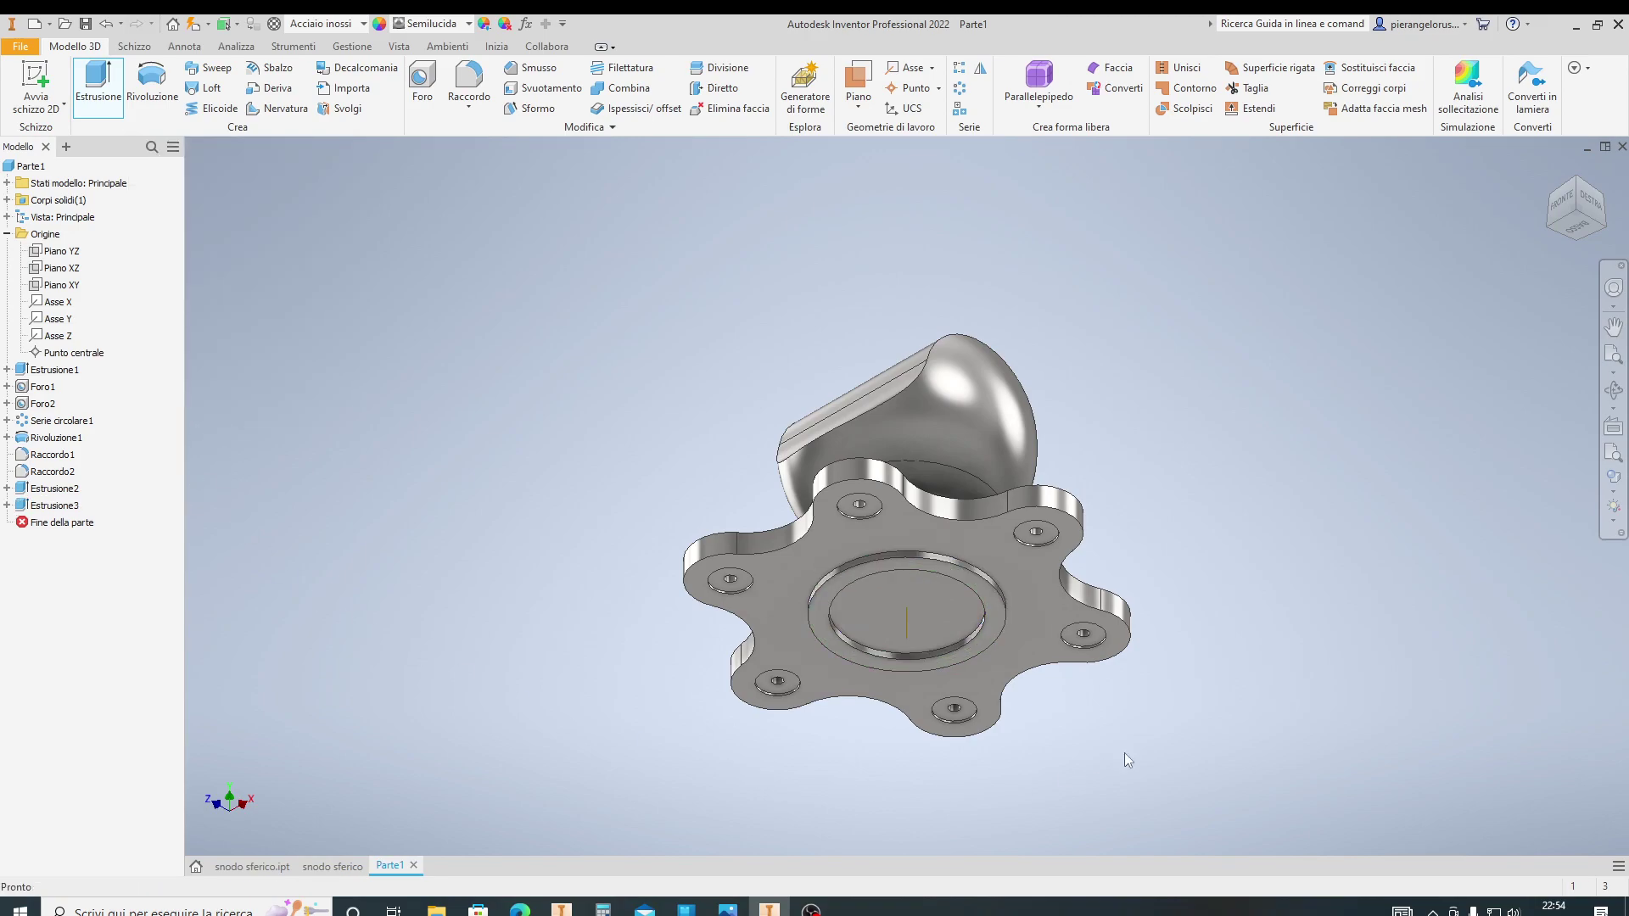
{"action": "key", "text": "F2"}
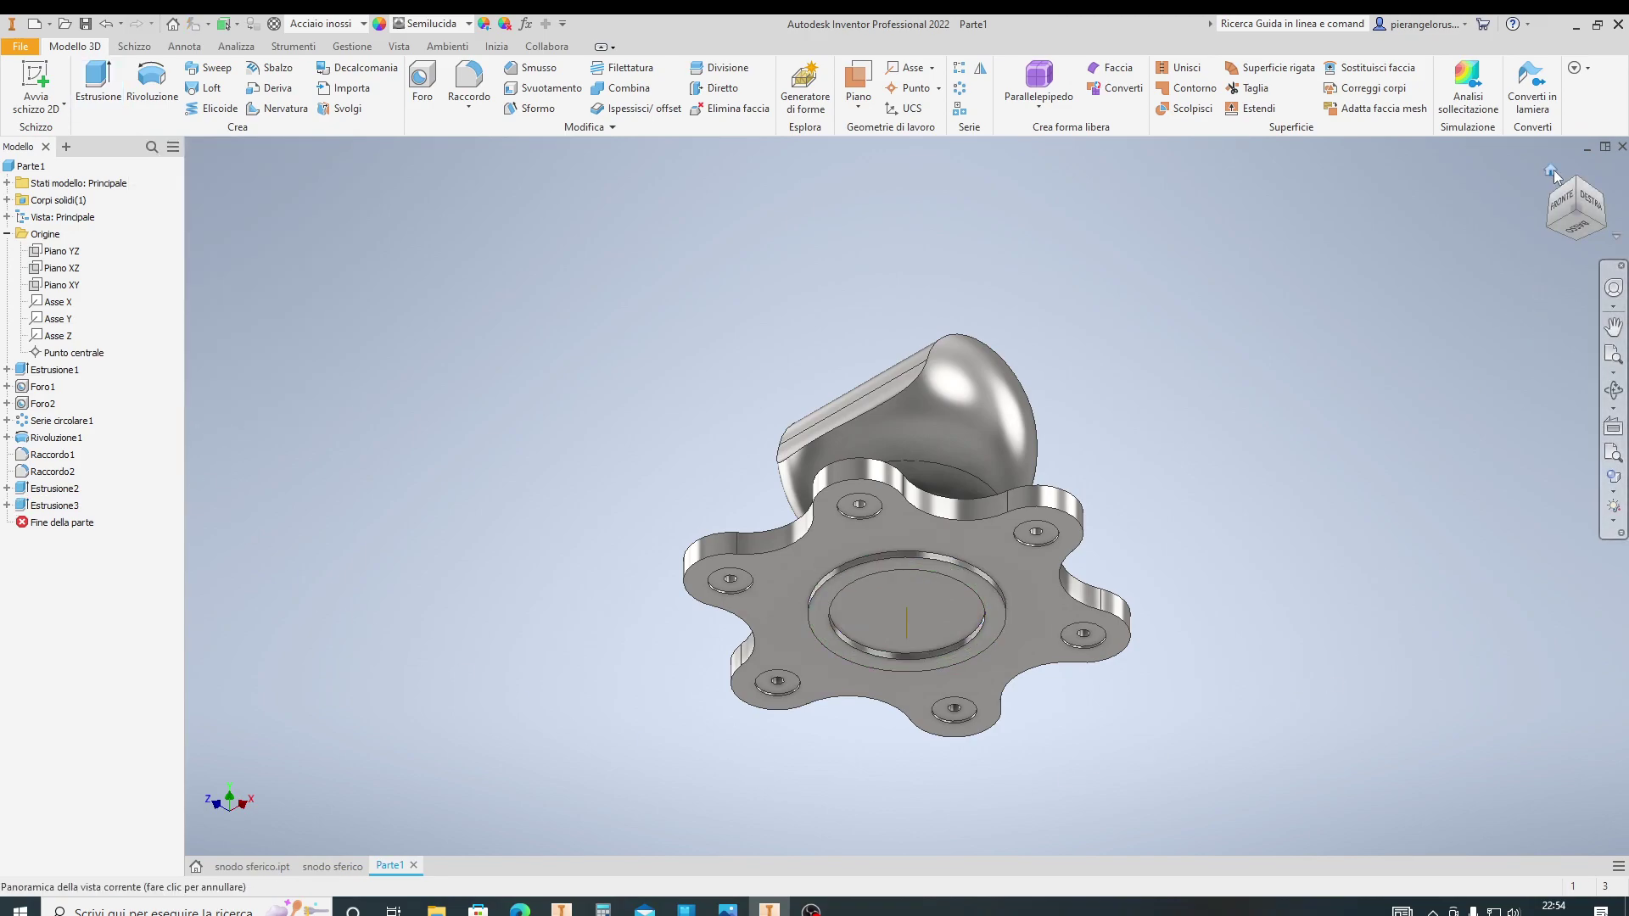
{"action": "left_click", "coordinate": [1550, 171]}
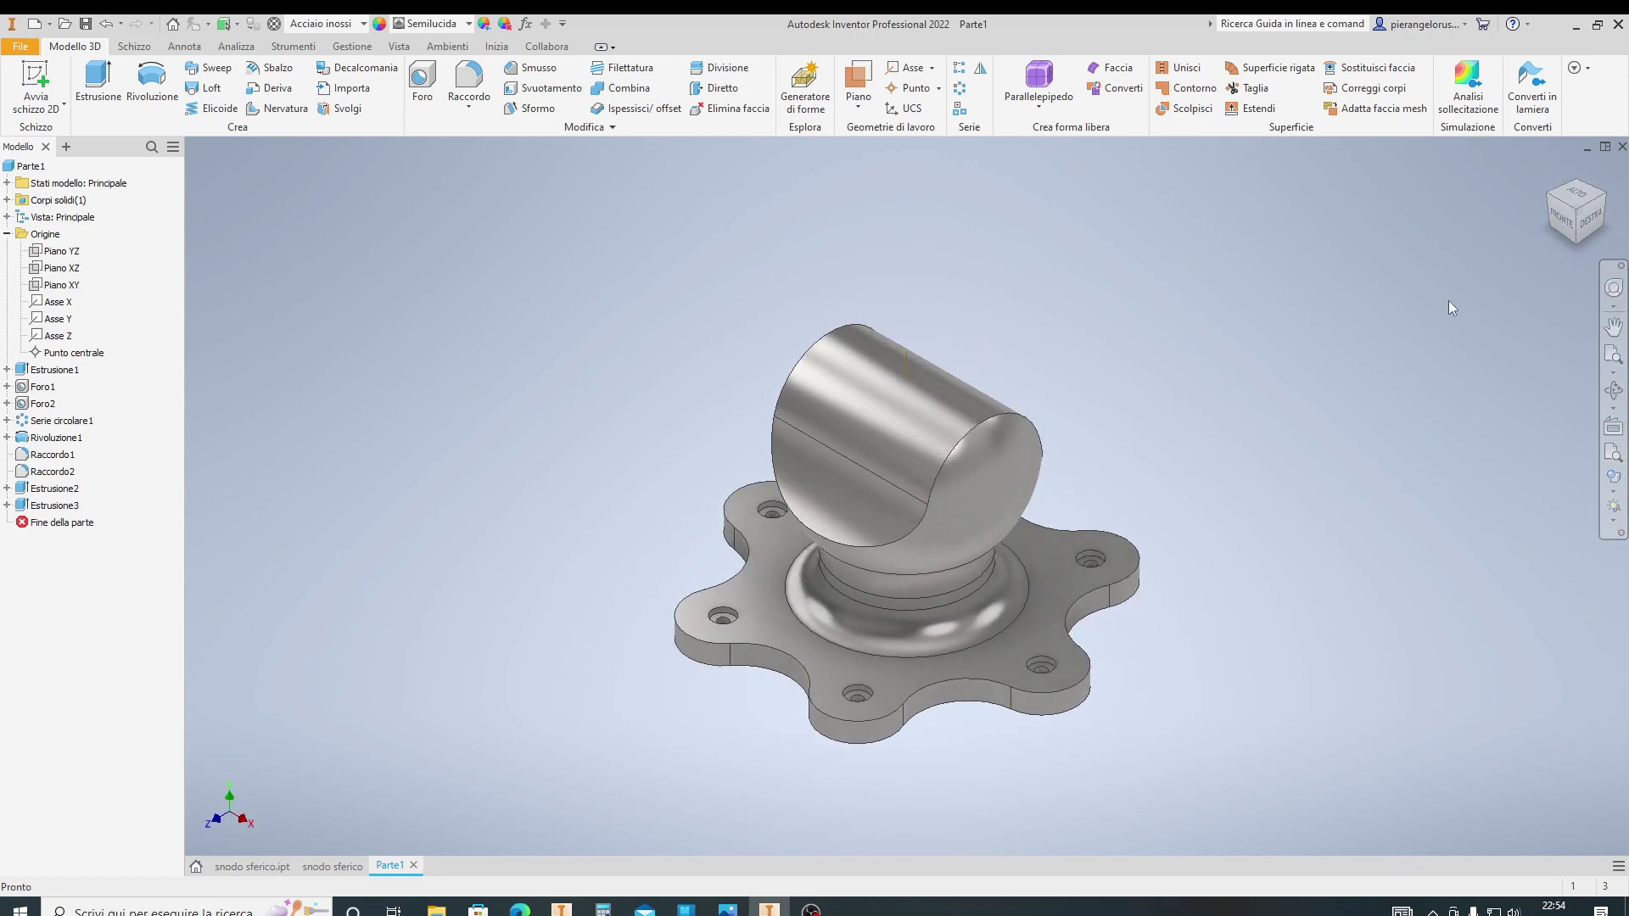